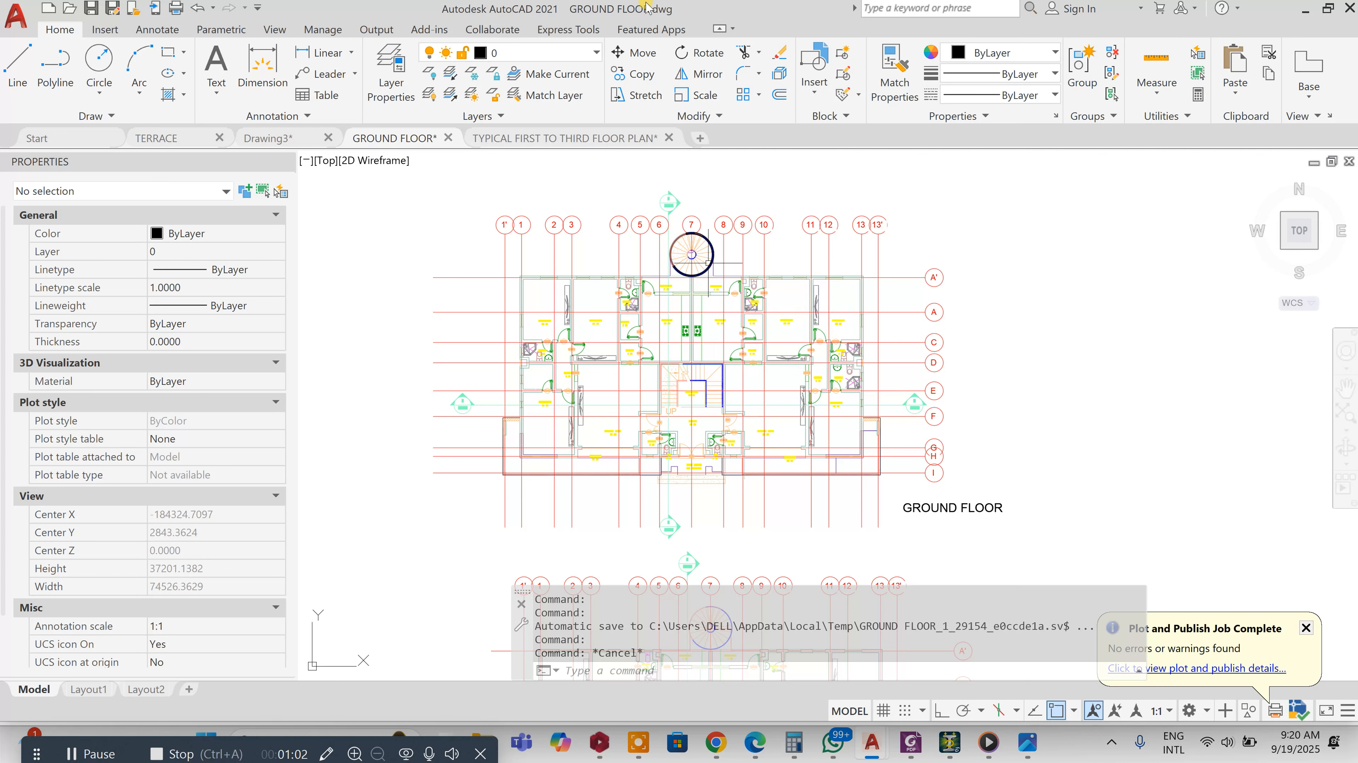
Compare the GROUND FLOOR and TYPICAL FIRST TO THIRD FLOOR PLAN drawings
{"action": "scroll", "coordinate": [692, 270], "scroll_direction": "up", "scroll_amount": 6}
{"action": "scroll", "coordinate": [689, 275], "scroll_direction": "down", "scroll_amount": 4}
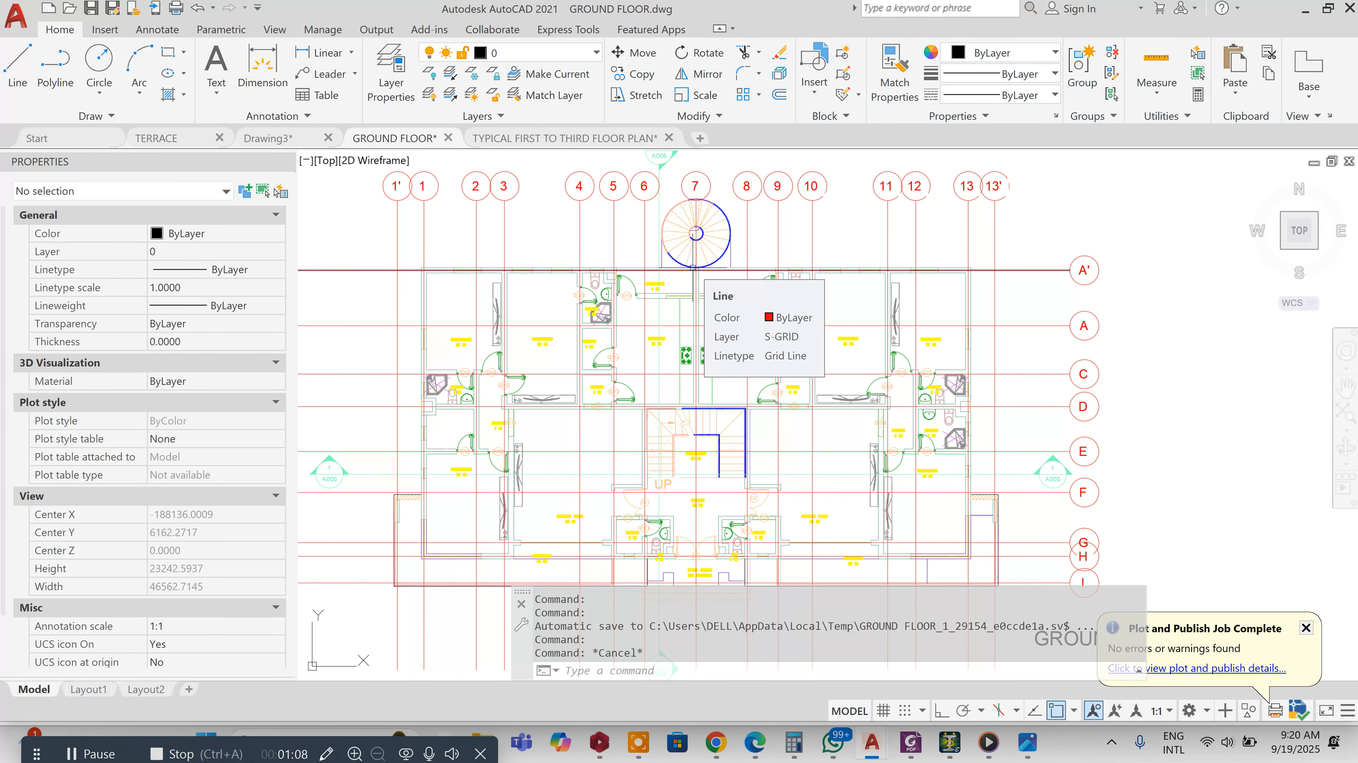
{"action": "scroll", "coordinate": [728, 247], "scroll_direction": "down", "scroll_amount": 6}
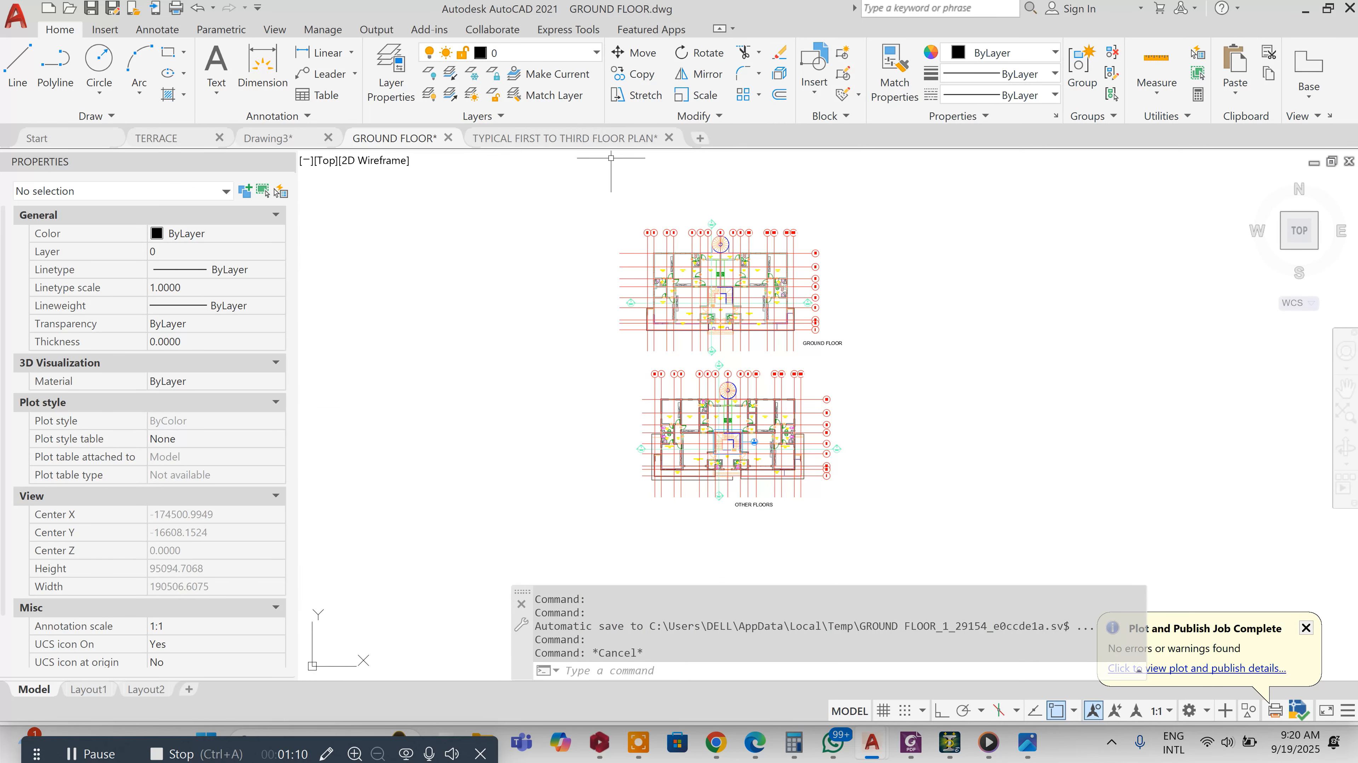
{"action": "left_click", "coordinate": [617, 138]}
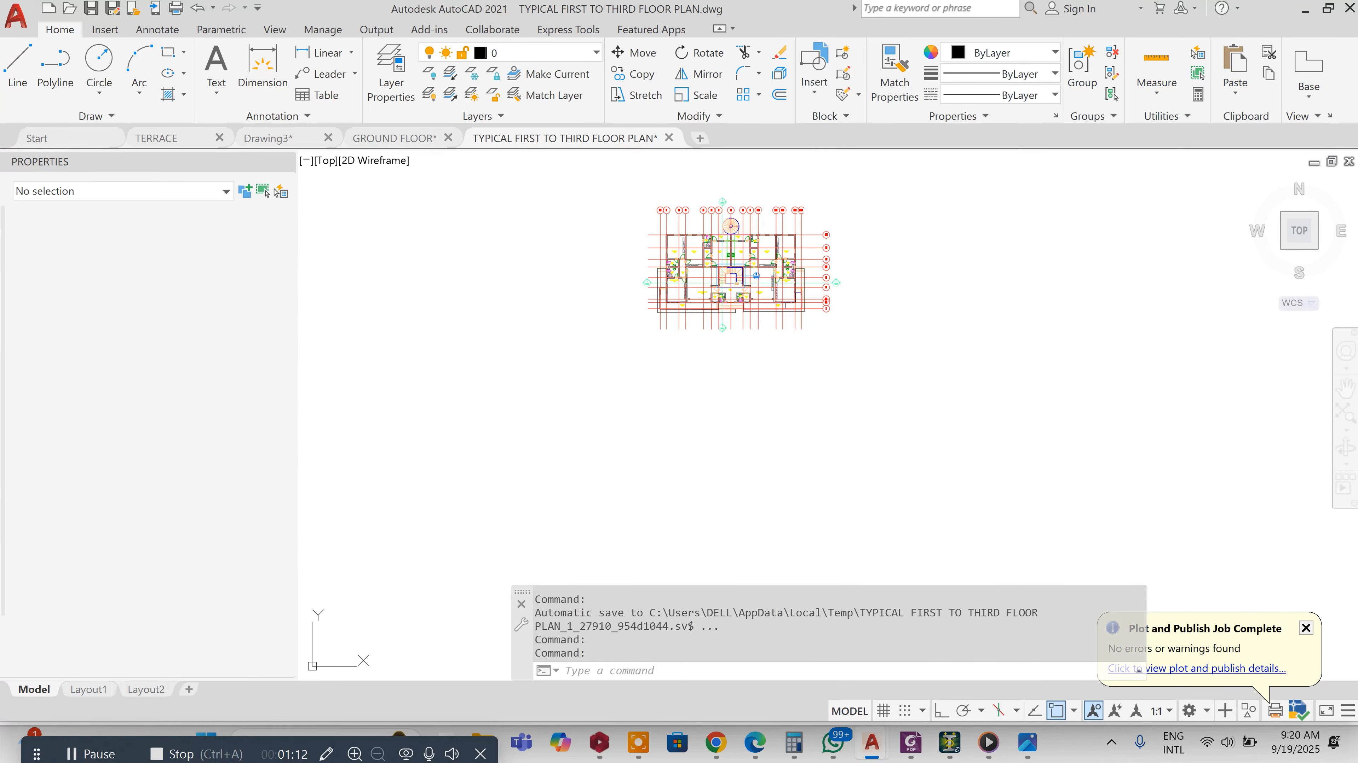
{"action": "left_click", "coordinate": [393, 138]}
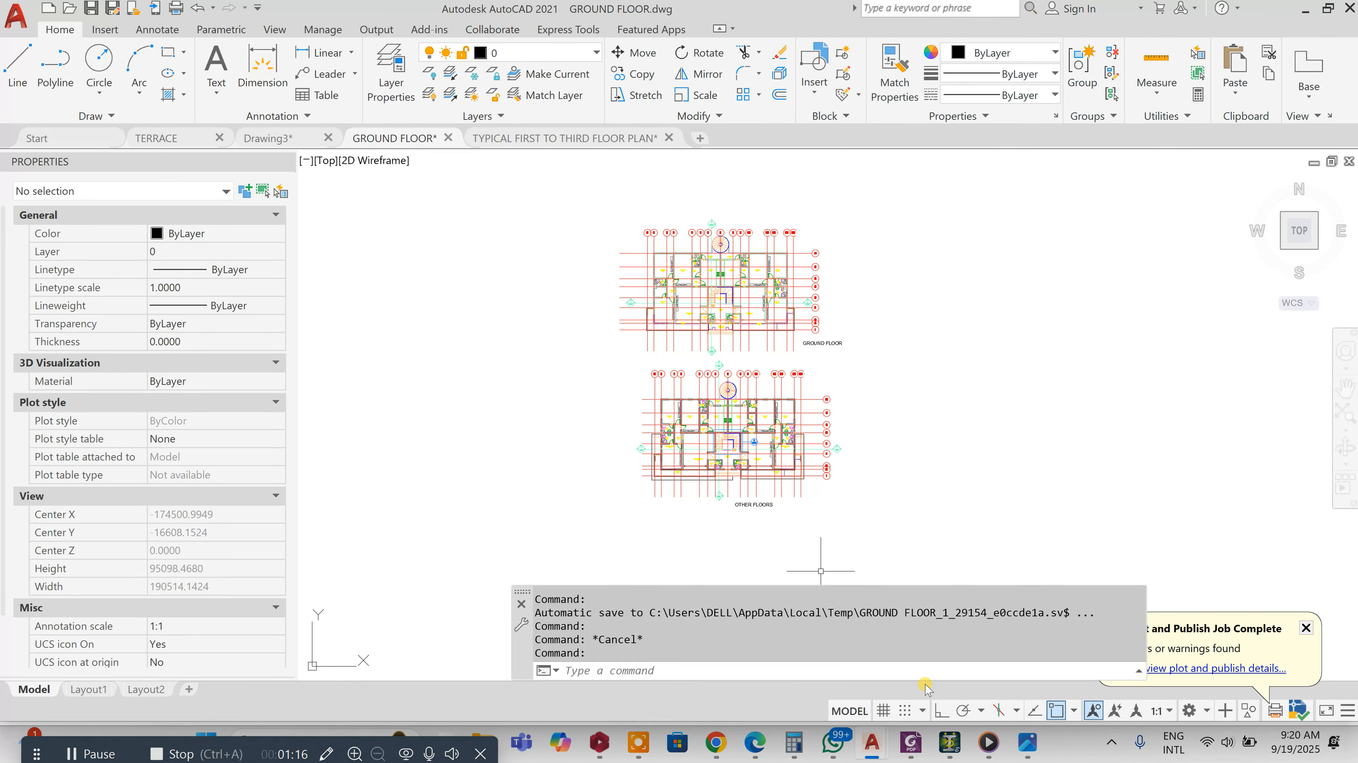
Switch to the PDF viewer and examine the building's rendered elevation
{"action": "left_click", "coordinate": [910, 746]}
{"action": "scroll", "coordinate": [750, 377], "scroll_direction": "down", "scroll_amount": 1}
{"action": "scroll", "coordinate": [695, 377], "scroll_direction": "up", "scroll_amount": 2}
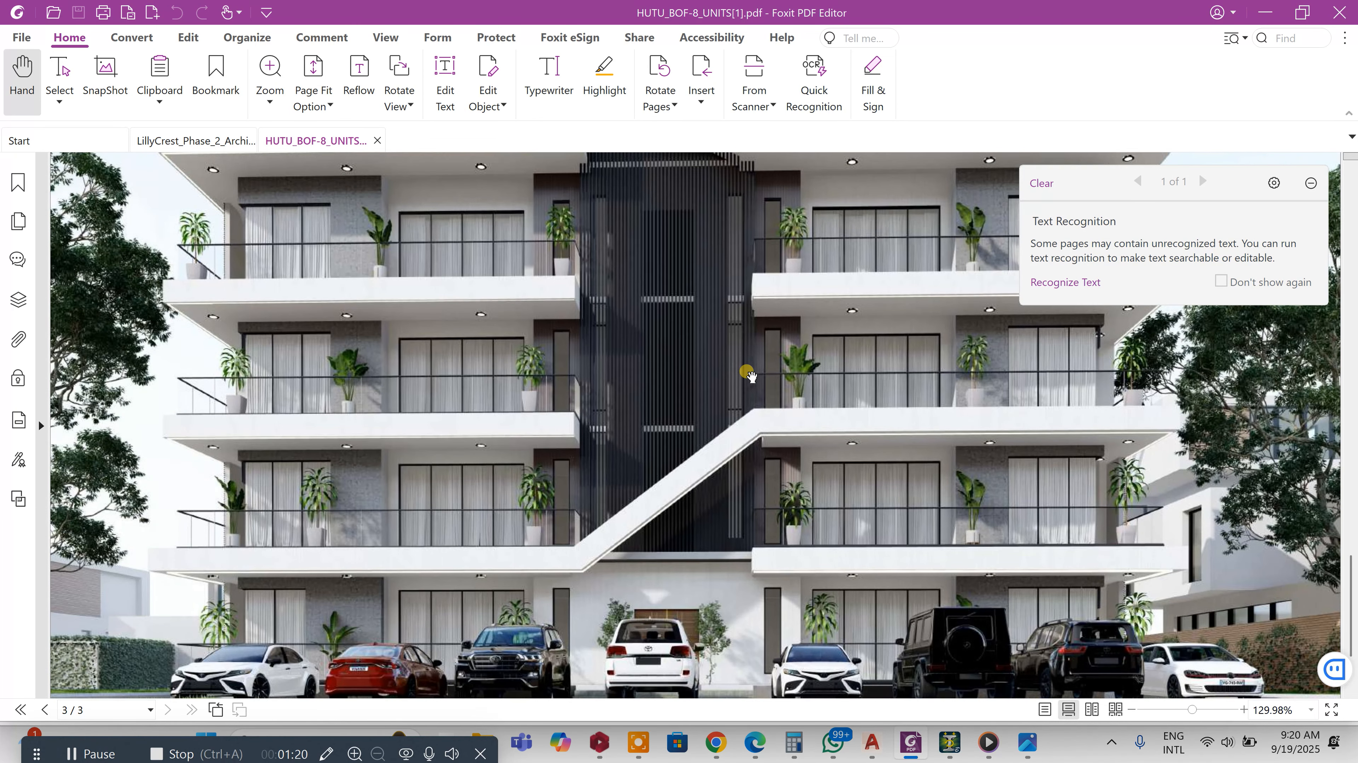
{"action": "scroll", "coordinate": [667, 378], "scroll_direction": "up", "scroll_amount": 2}
{"action": "scroll", "coordinate": [668, 378], "scroll_direction": "down", "scroll_amount": 2}
{"action": "scroll", "coordinate": [667, 378], "scroll_direction": "up", "scroll_amount": 2}
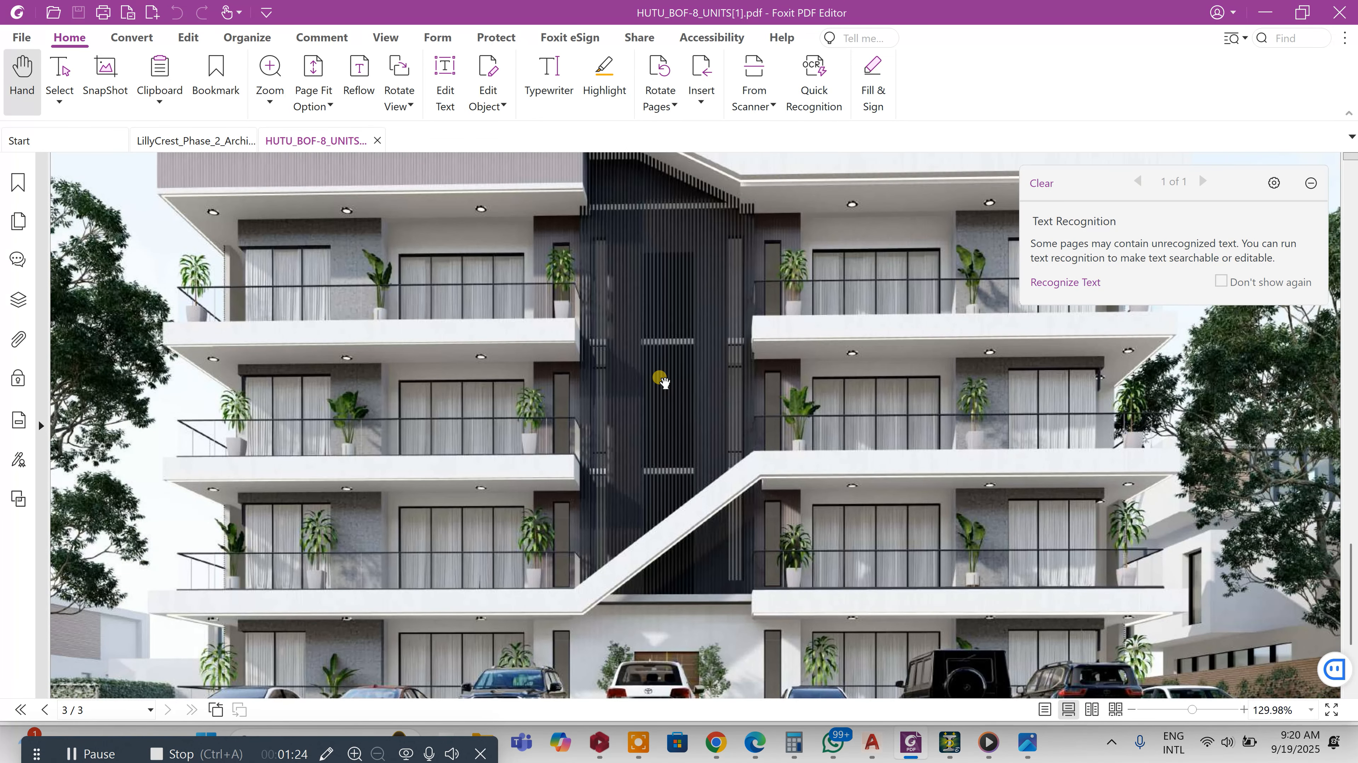
{"action": "scroll", "coordinate": [506, 554], "scroll_direction": "down", "scroll_amount": 2}
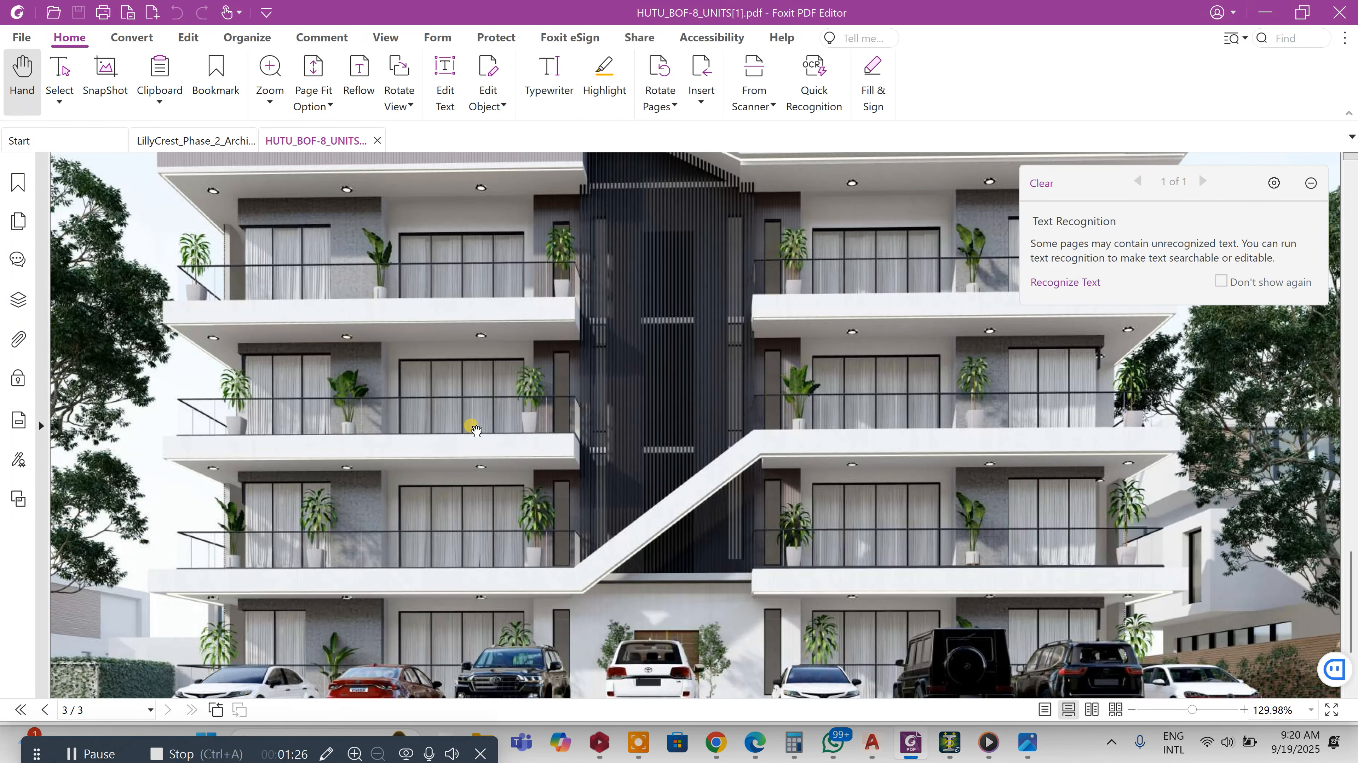
{"action": "scroll", "coordinate": [467, 310], "scroll_direction": "up", "scroll_amount": 1}
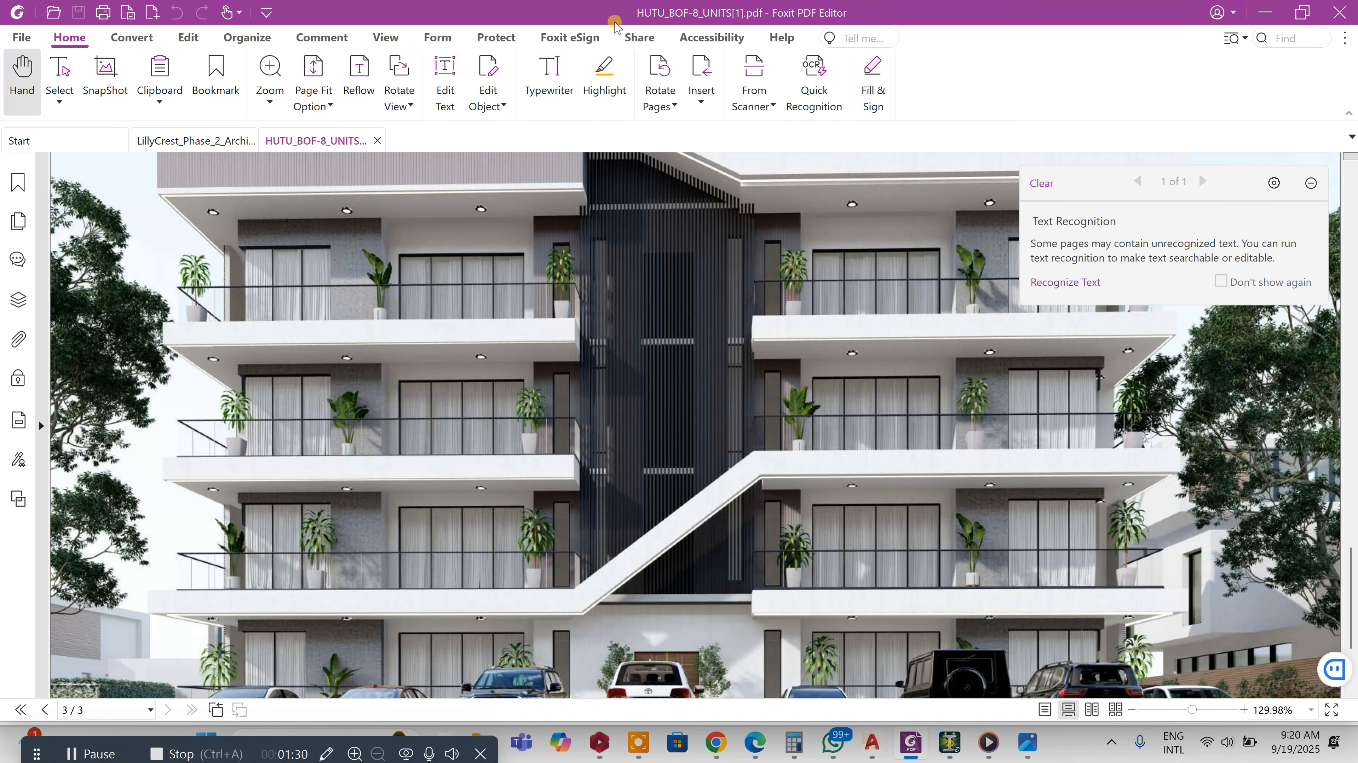
{"action": "scroll", "coordinate": [733, 398], "scroll_direction": "down", "scroll_amount": 6}
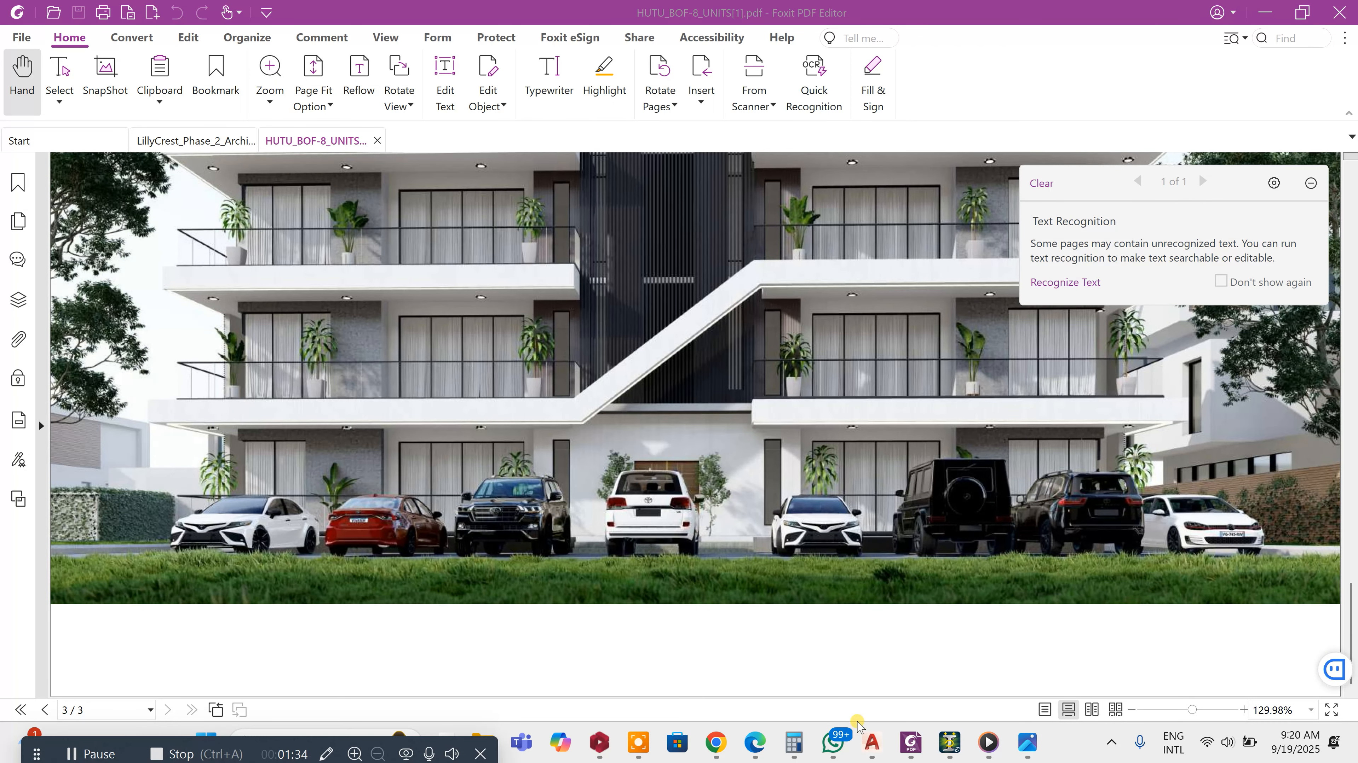
Window-select both floor plans in GROUND FLOOR and write them out with WBLOCK as 3SUSPENDED FLOOR.dxf in the BOF folder
{"action": "mouse_move", "coordinate": [877, 746]}
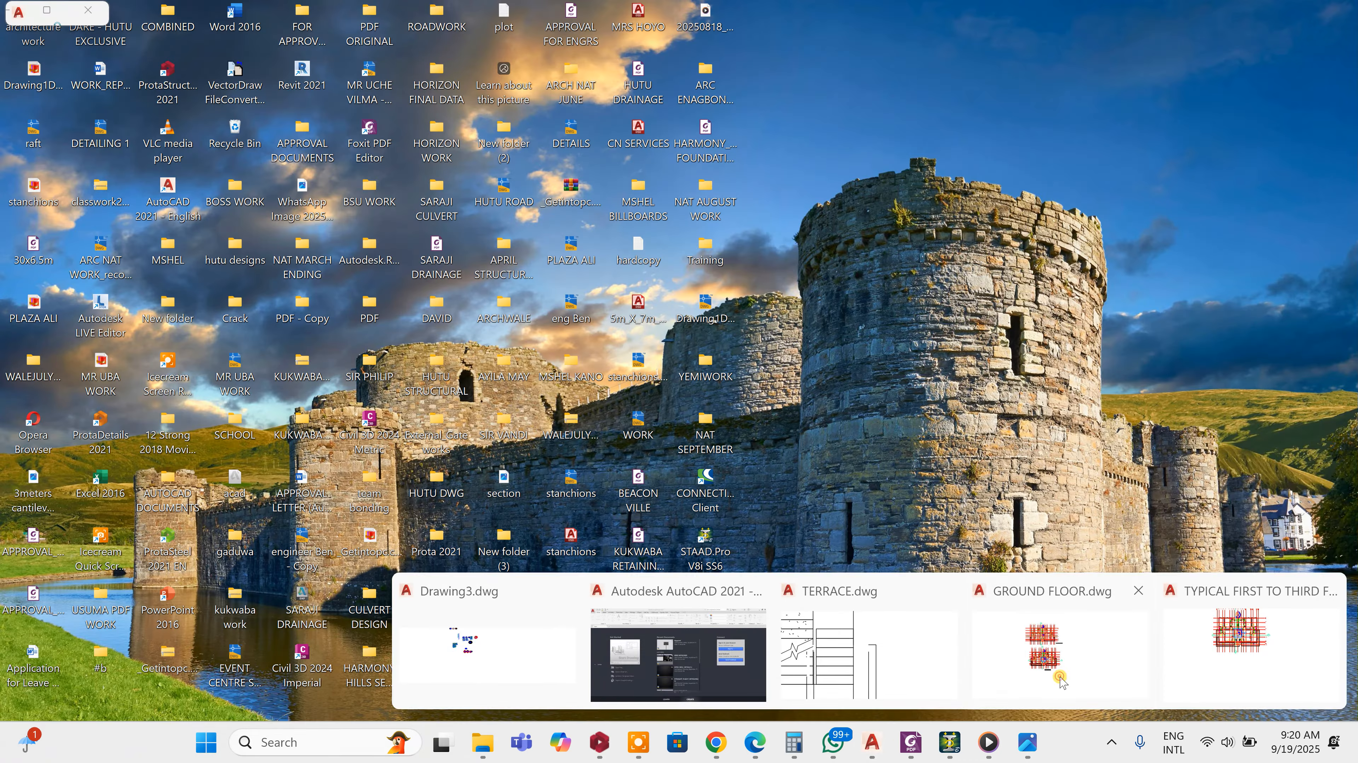
{"action": "left_click", "coordinate": [1125, 684]}
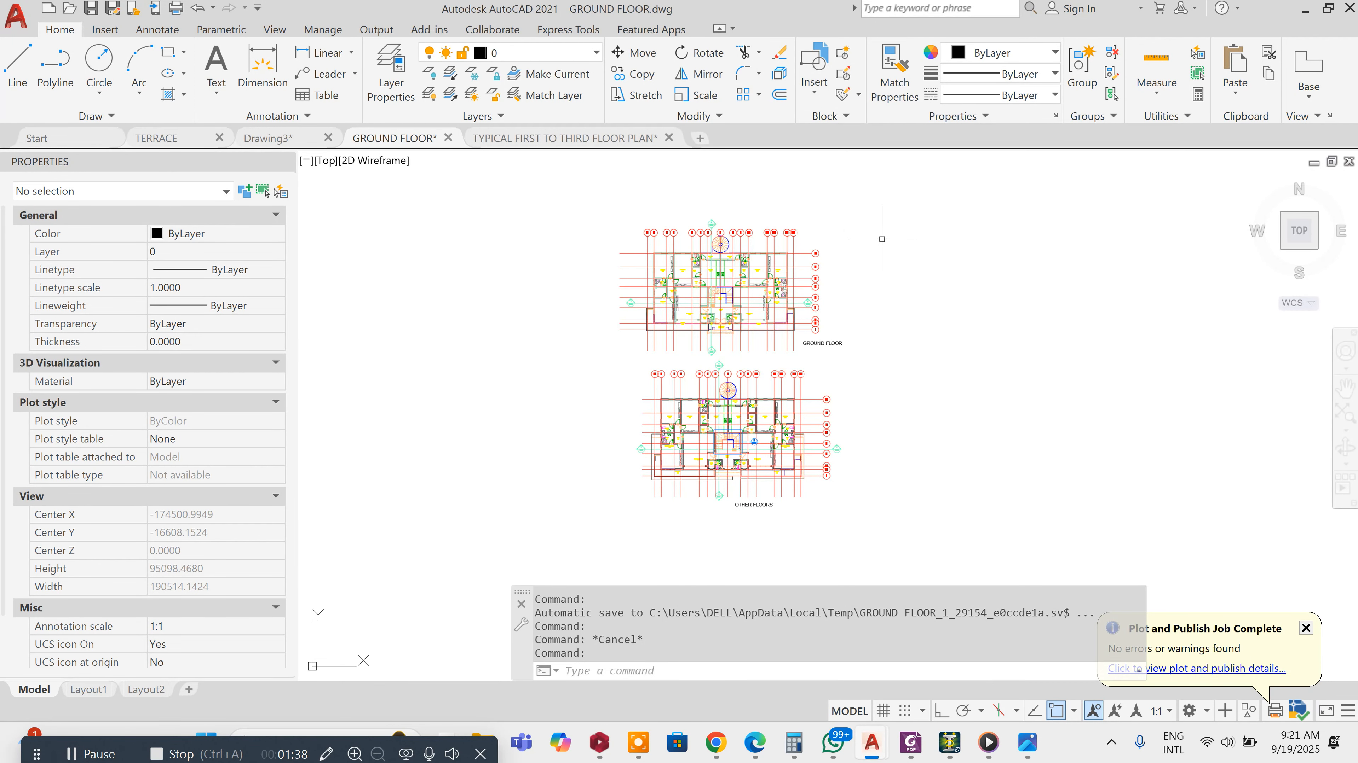
{"action": "left_click", "coordinate": [892, 193]}
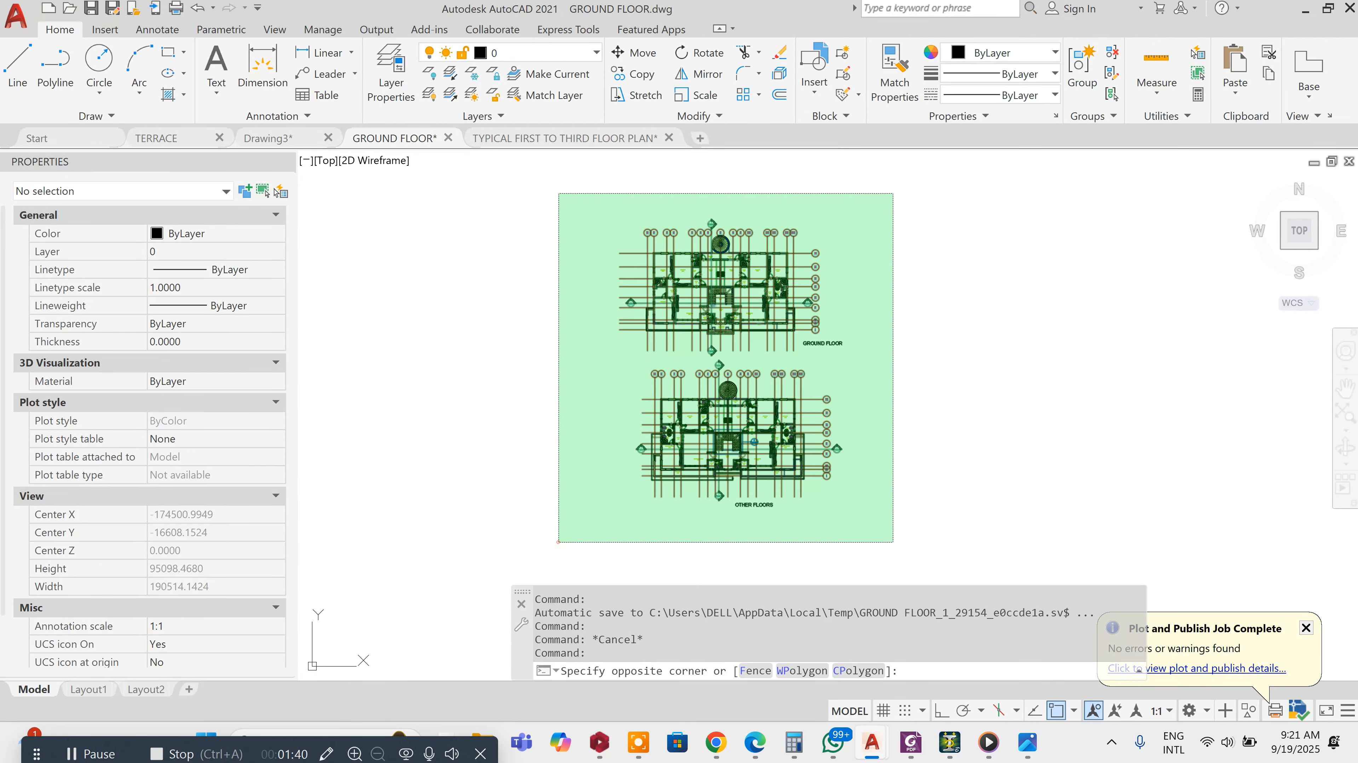
{"action": "left_click", "coordinate": [558, 542]}
{"action": "type", "text": "W"}
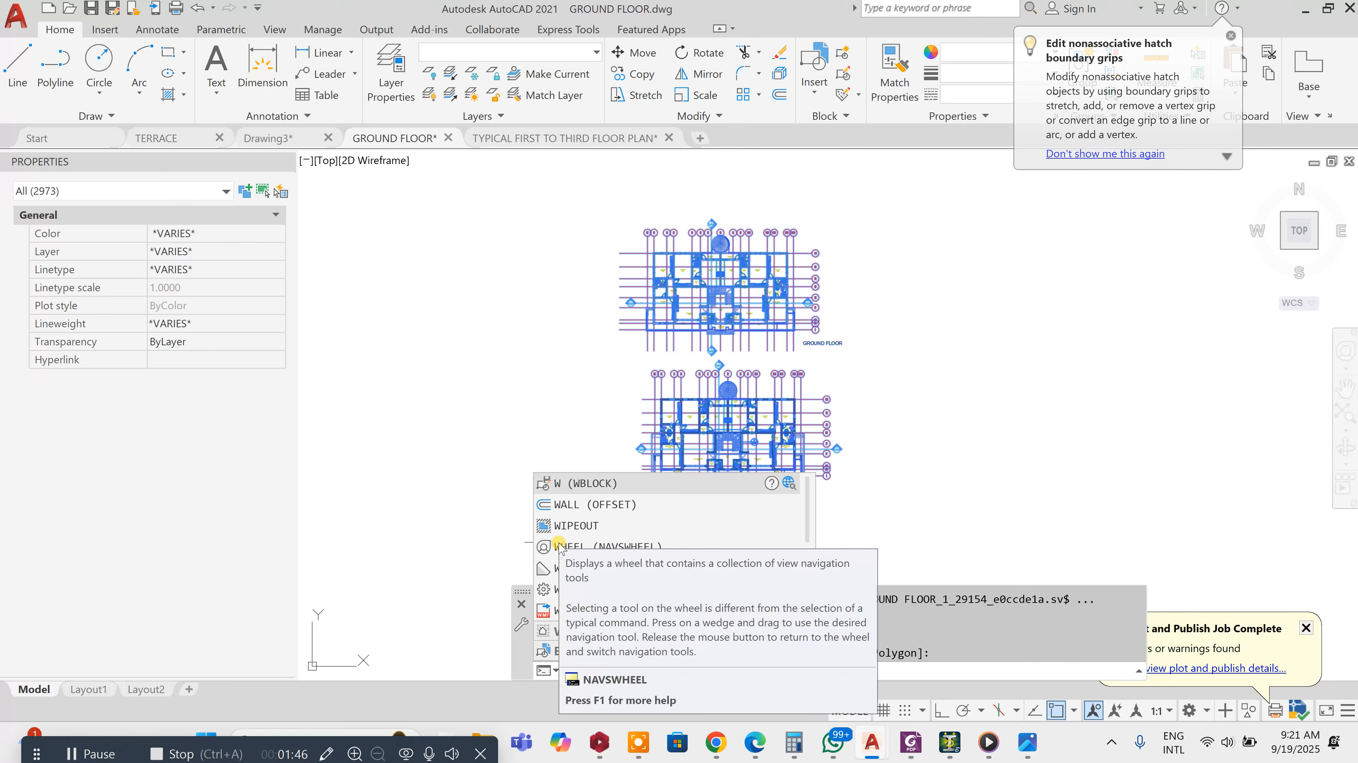
{"action": "key", "text": "Return"}
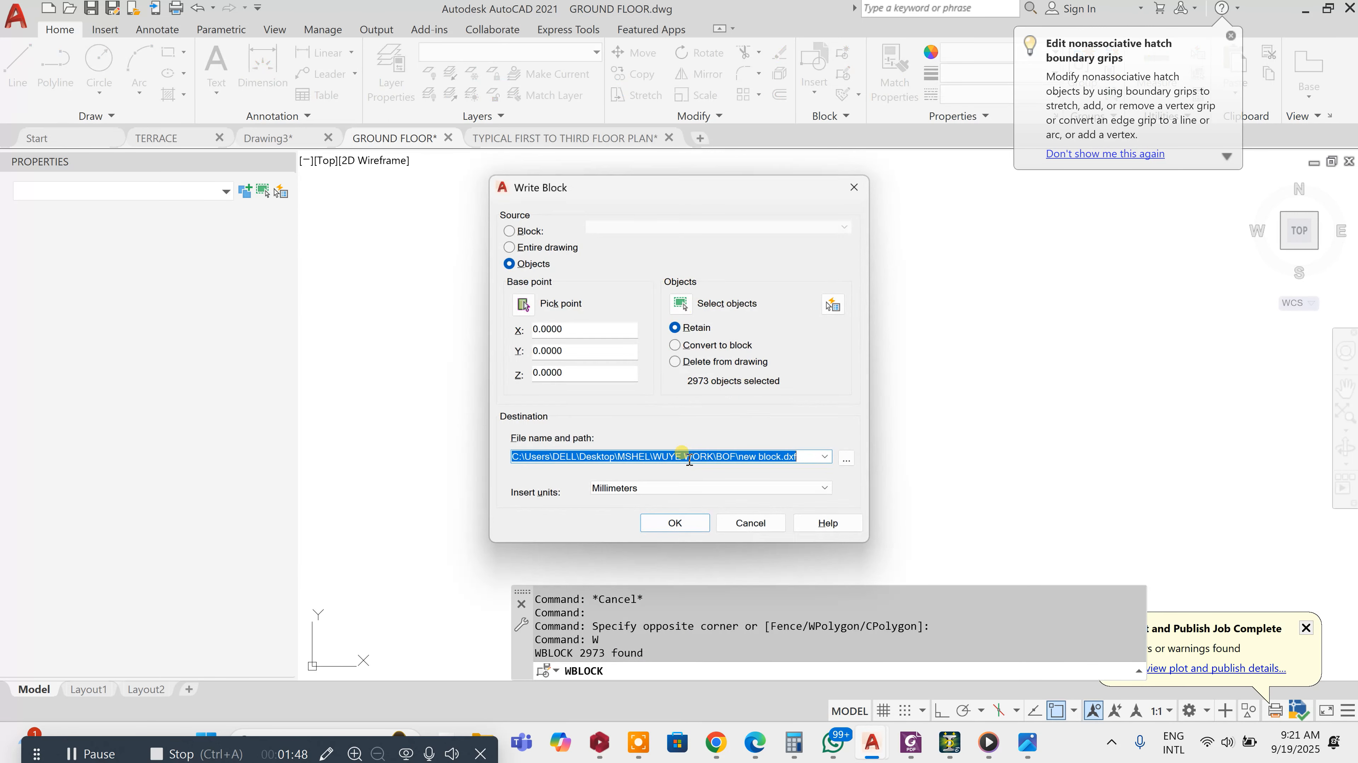
{"action": "left_click", "coordinate": [848, 459]}
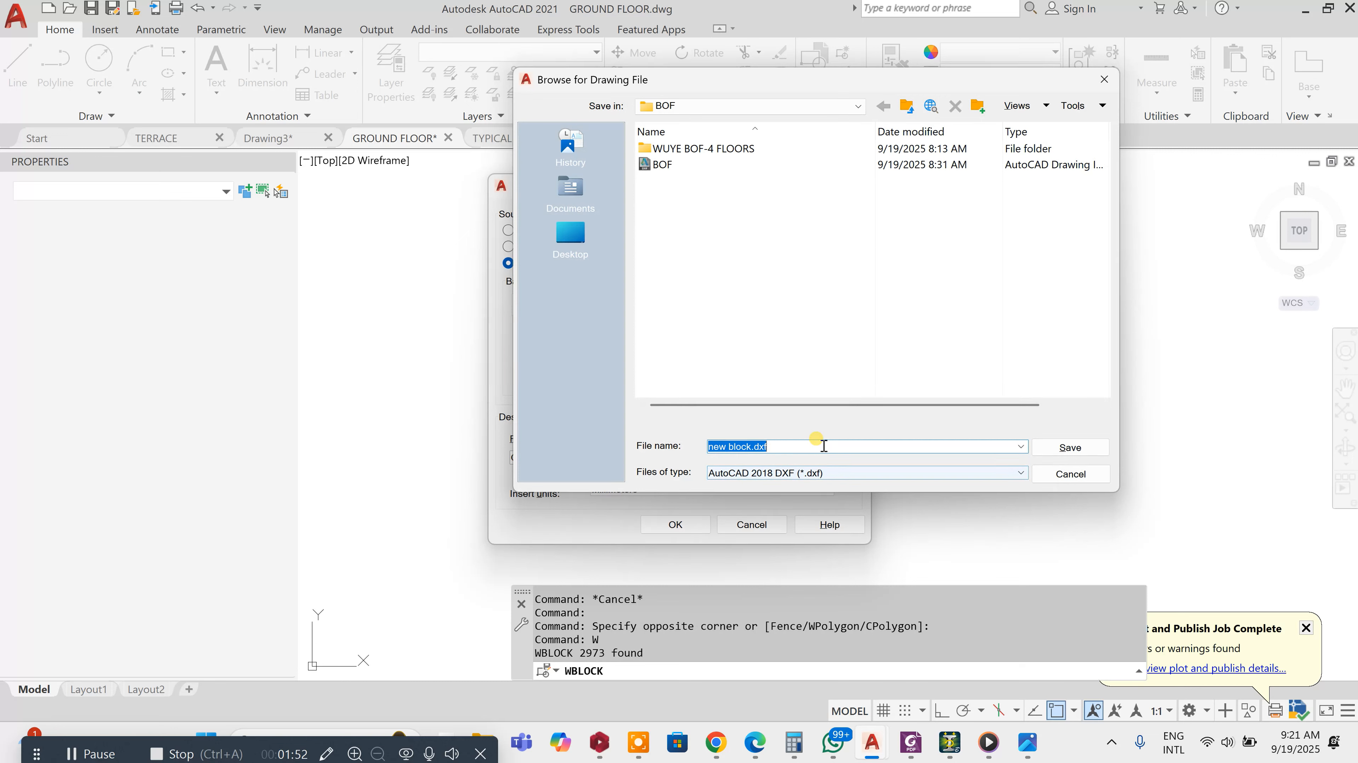
{"action": "type", "text": "3SUSPENDED FLOOR"}
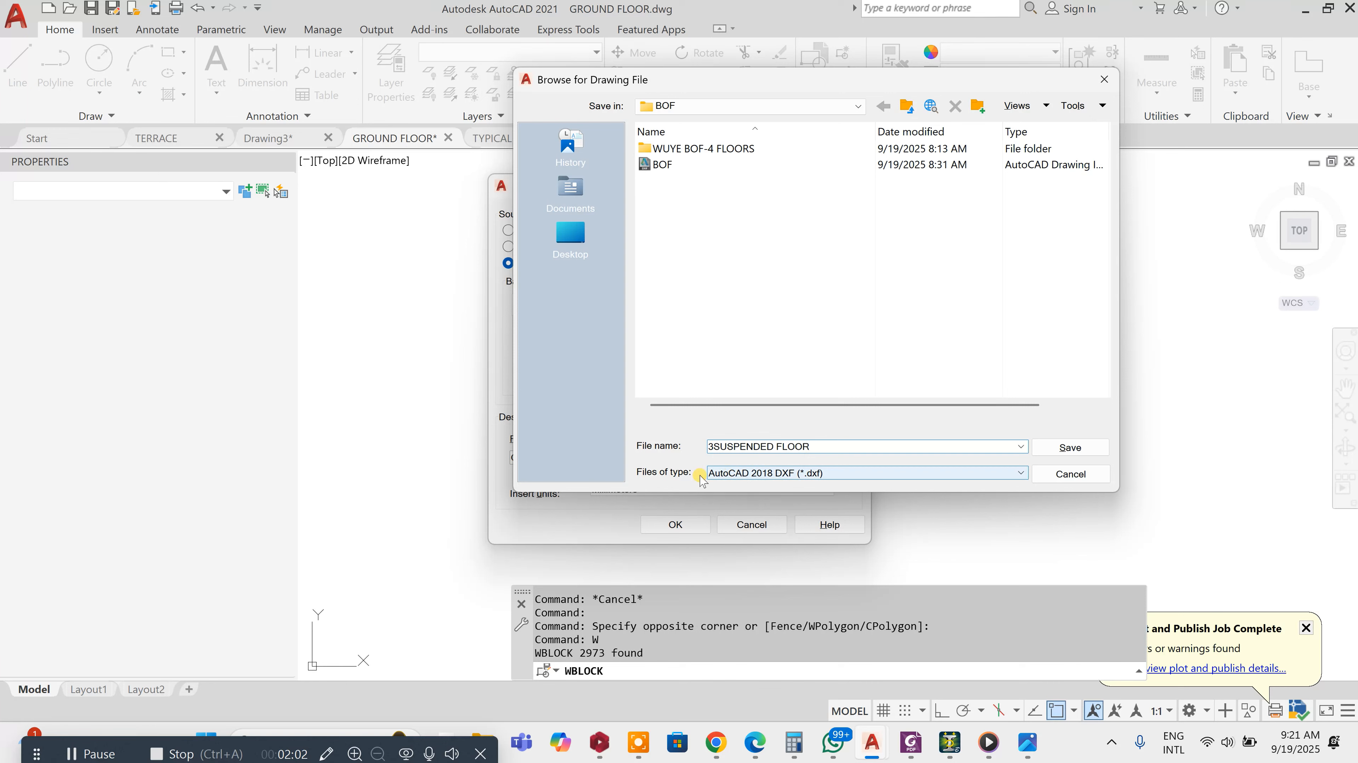
{"action": "left_click", "coordinate": [1054, 451]}
{"action": "left_click", "coordinate": [692, 528]}
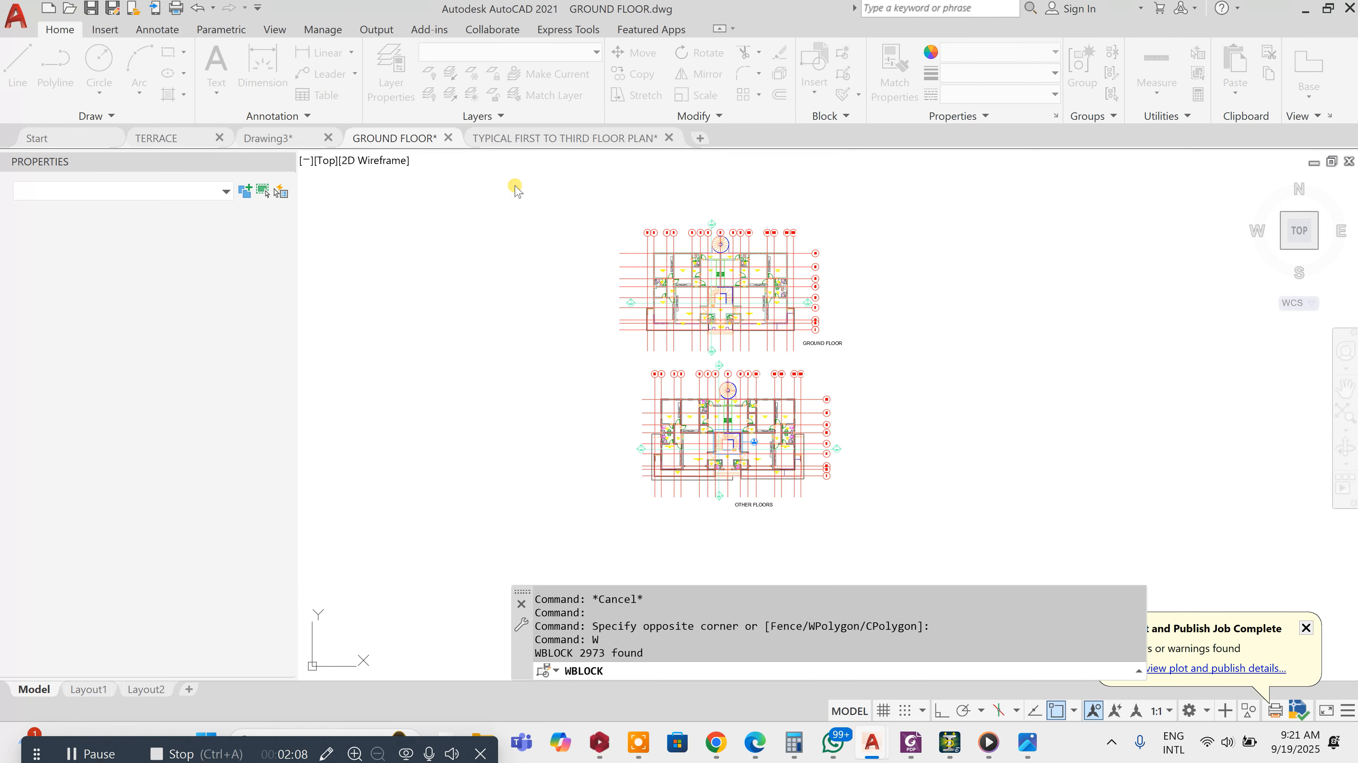
Switch to ProtaStructure and start a new project, saving changes to the current one
{"action": "mouse_move", "coordinate": [598, 756]}
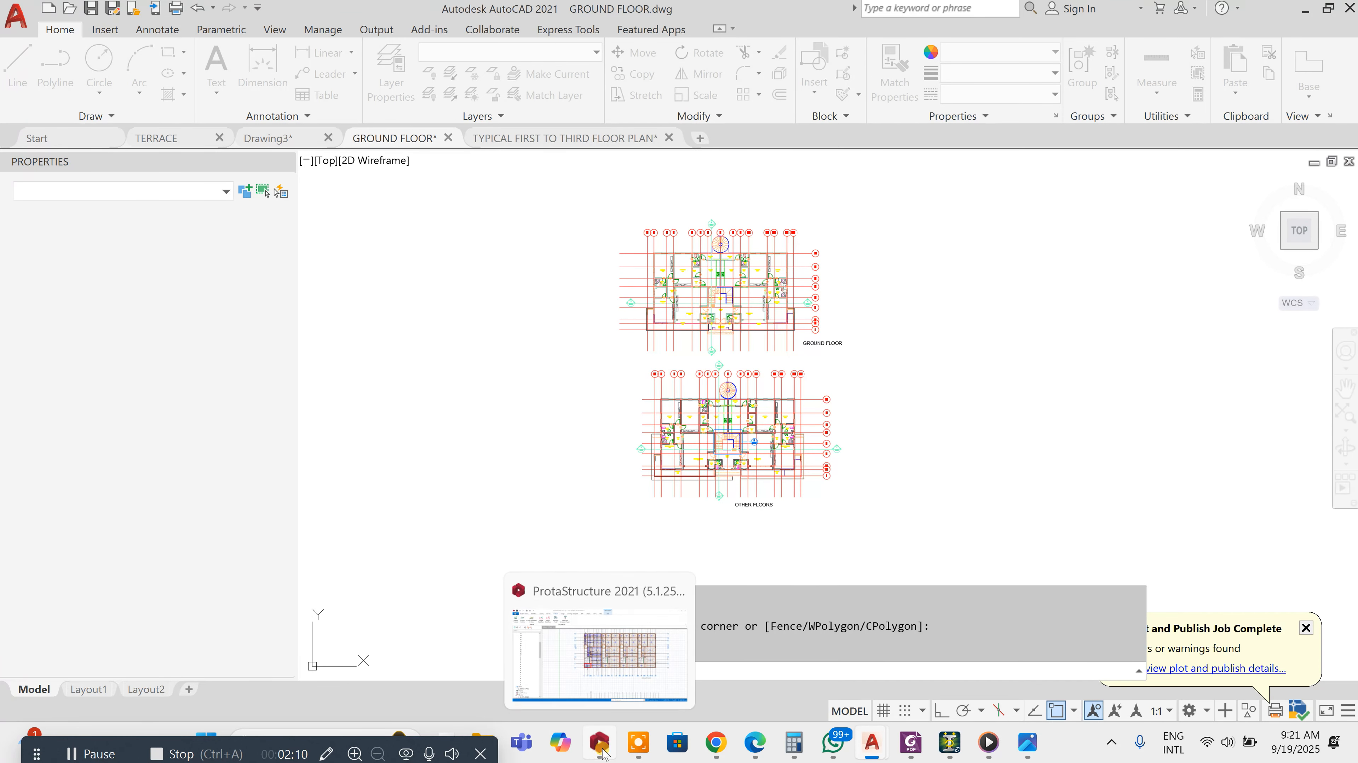
{"action": "left_click", "coordinate": [620, 679]}
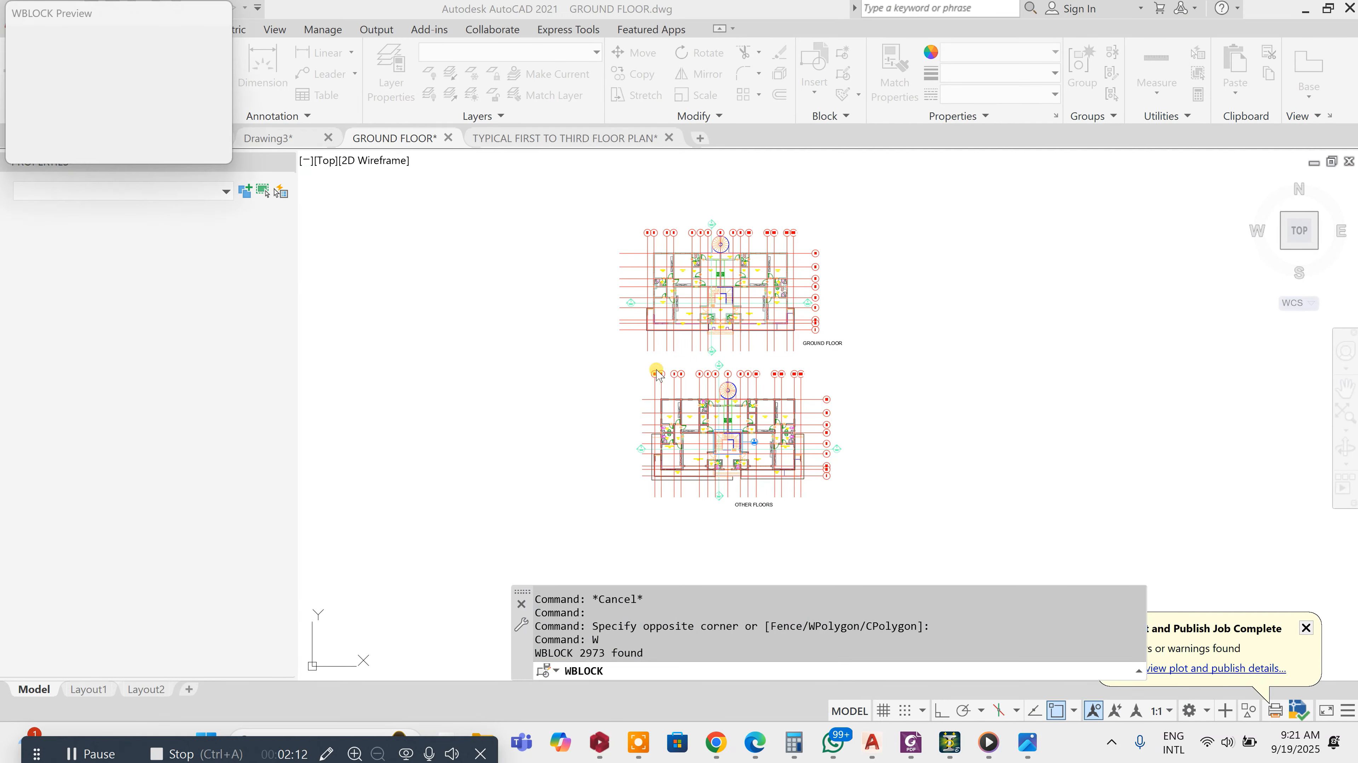
{"action": "left_click", "coordinate": [609, 750]}
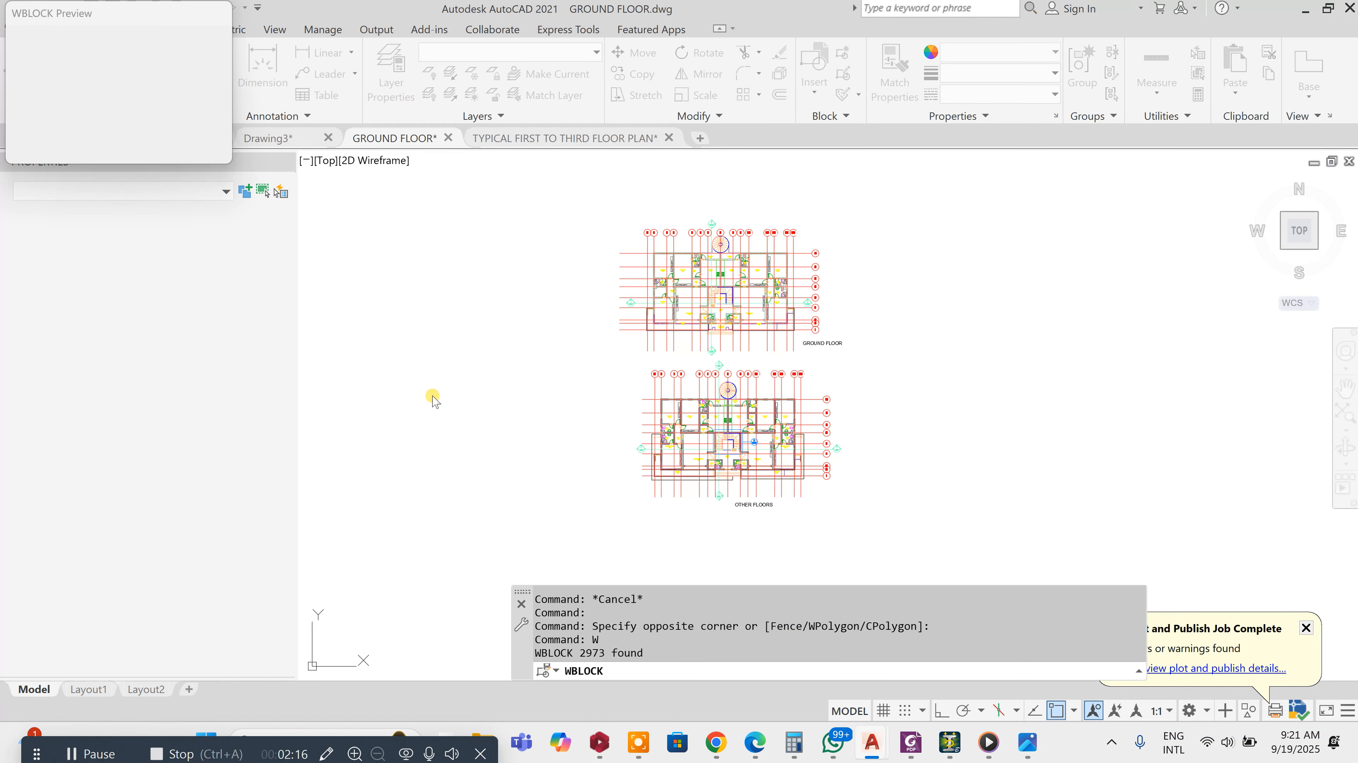
{"action": "left_click", "coordinate": [594, 749]}
{"action": "left_click", "coordinate": [597, 749]}
{"action": "left_click", "coordinate": [597, 748]}
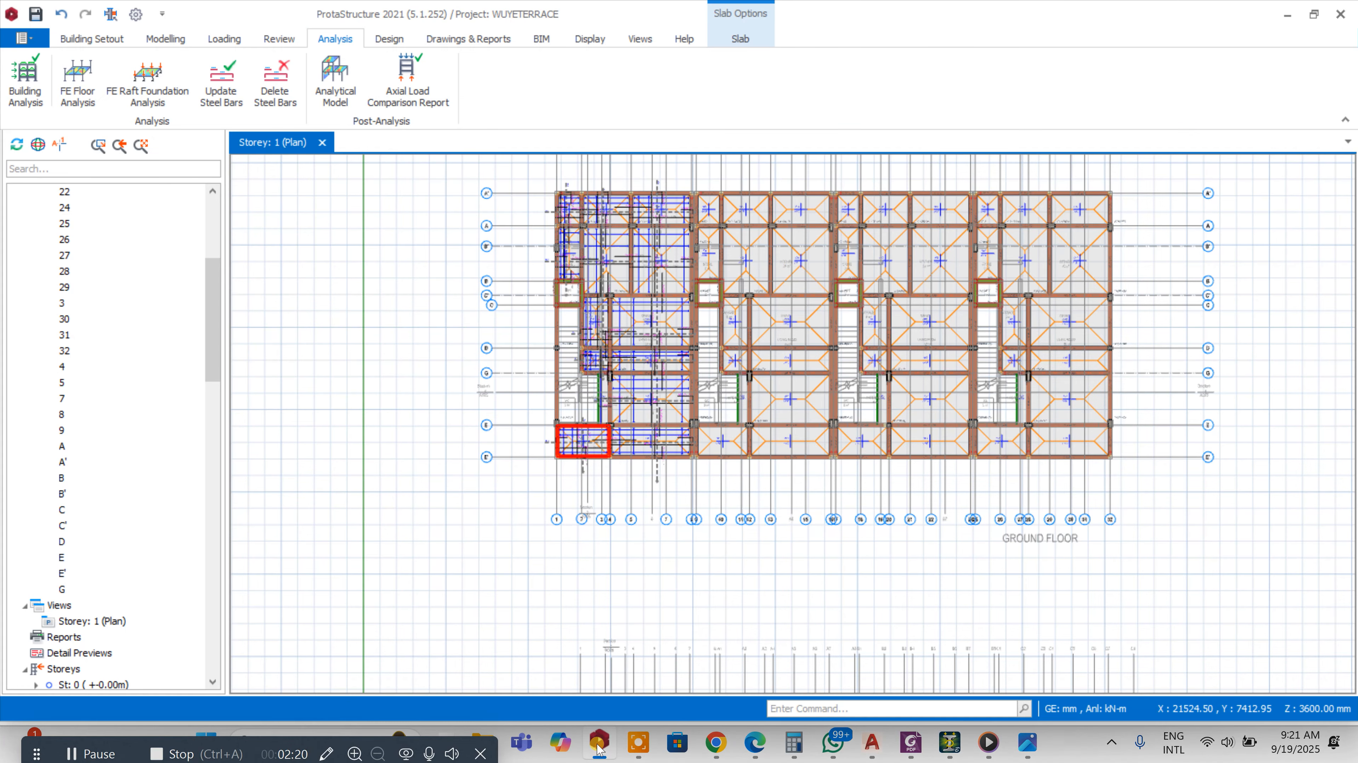
{"action": "left_click", "coordinate": [41, 38]}
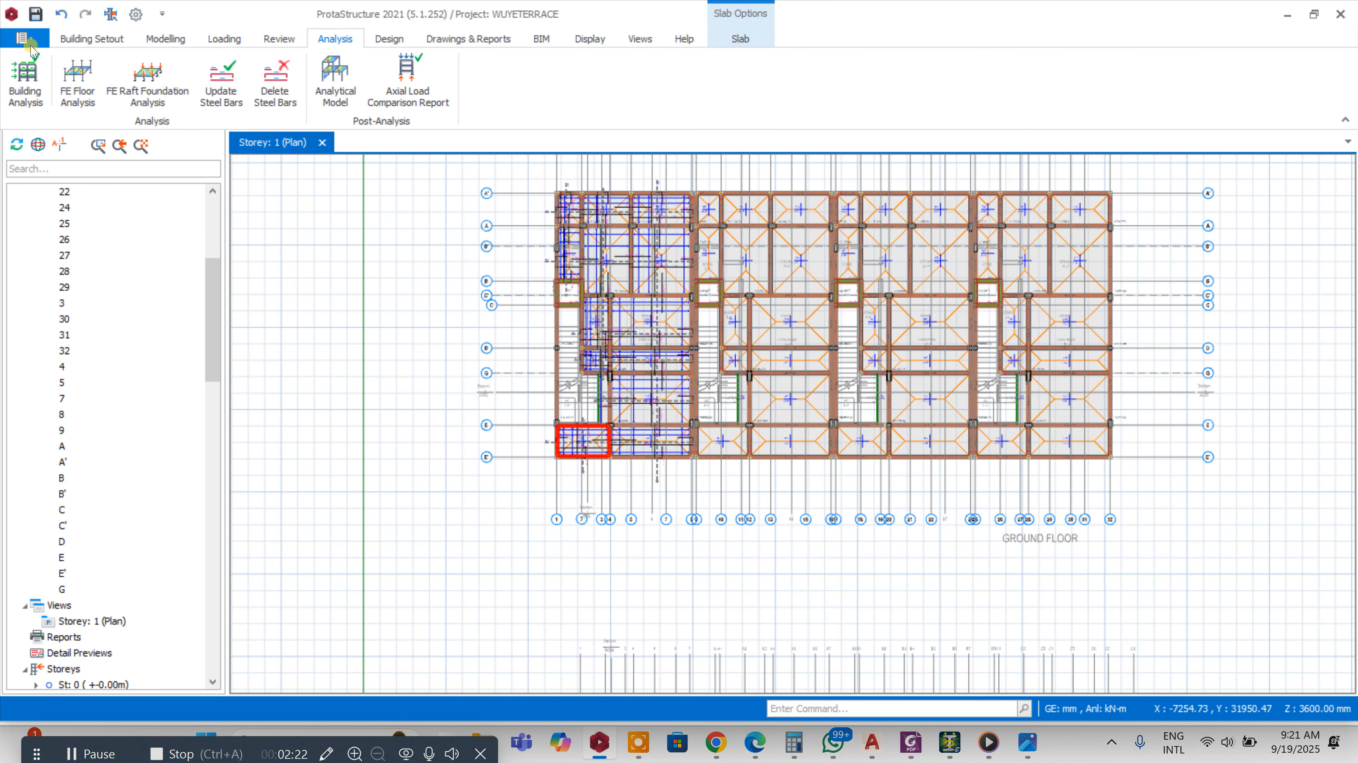
{"action": "left_click", "coordinate": [44, 58]}
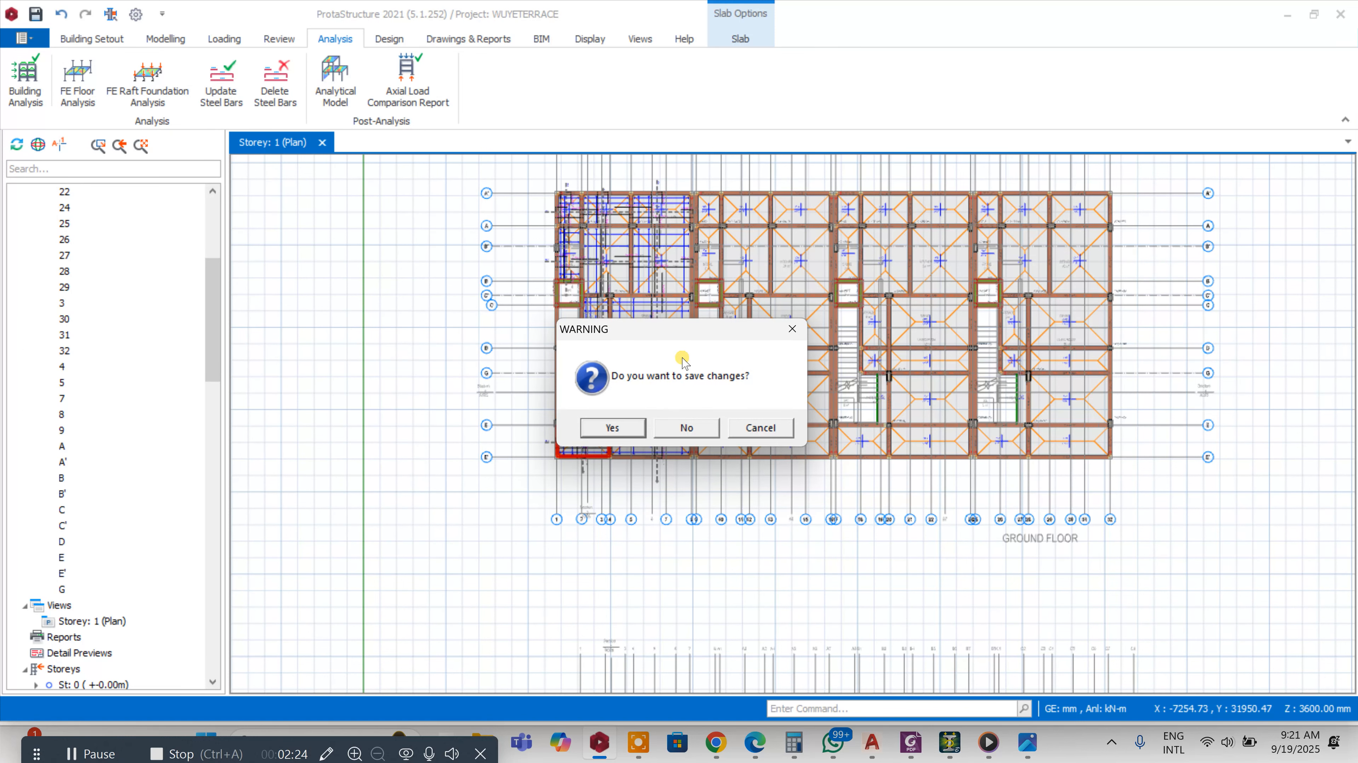
{"action": "left_click", "coordinate": [615, 426]}
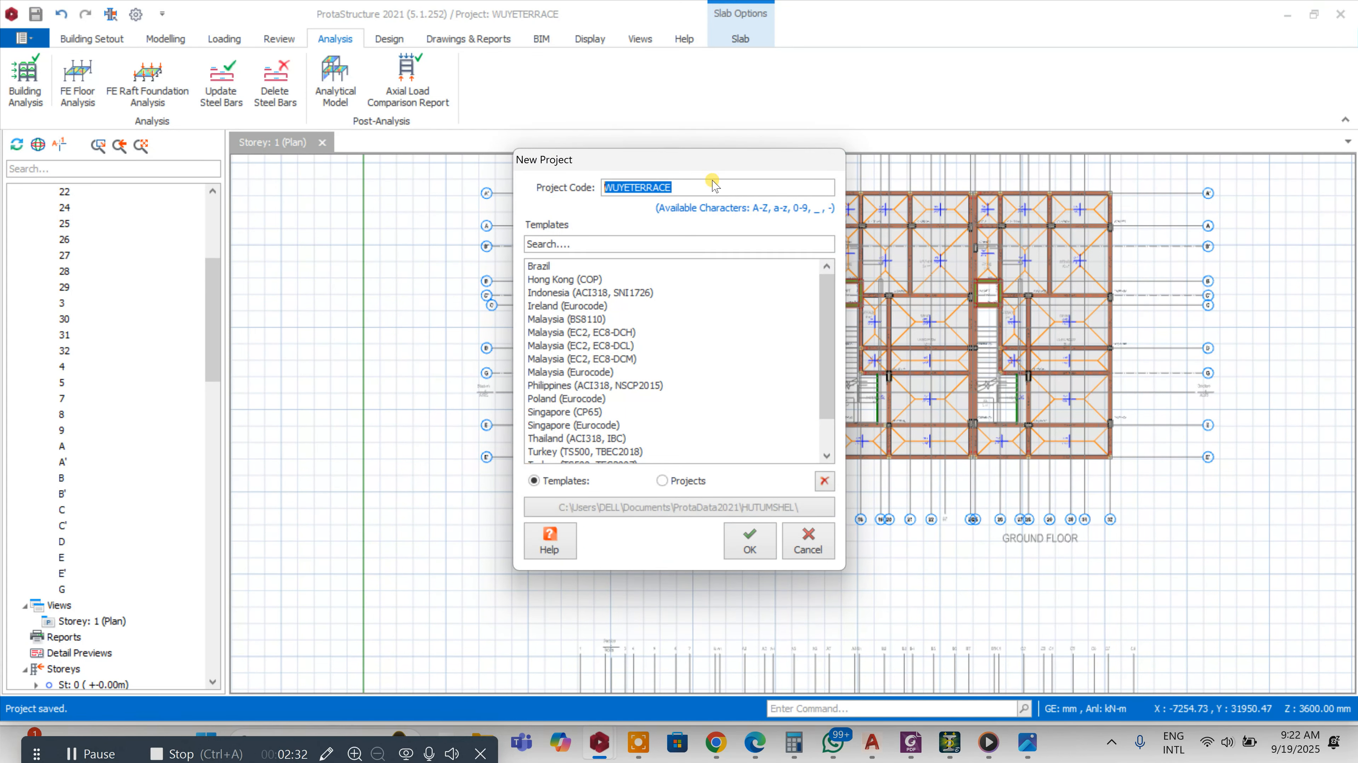
Name the new project 3USPENDEDFLOORS and create it from the UK (BS8110) template
{"action": "left_click_drag", "start_coordinate": [712, 185], "coordinate": [552, 188]}
{"action": "type", "text": "TOW"}
{"action": "key", "text": "BackSpace"}
{"action": "key", "text": "BackSpace"}
{"action": "key", "text": "BackSpace"}
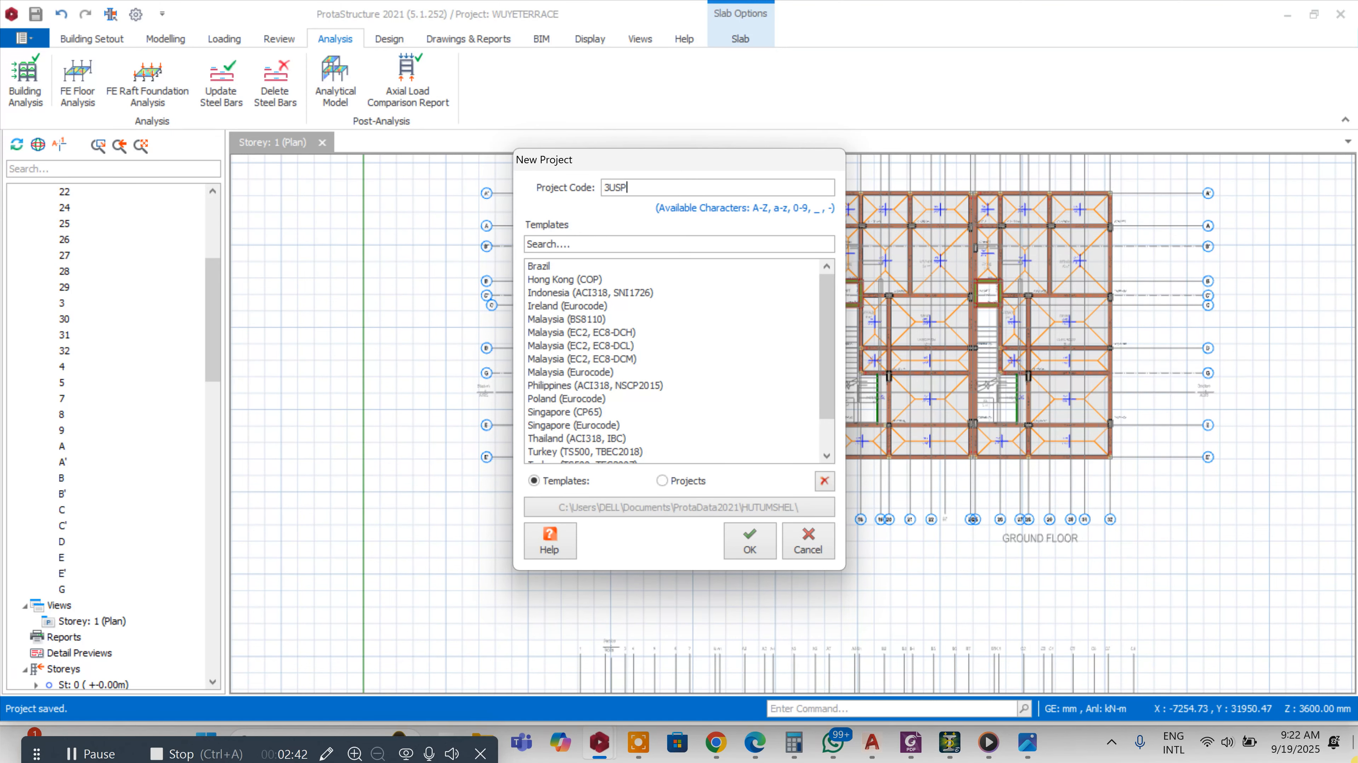
{"action": "type", "text": "3USPENDEDFLOORS"}
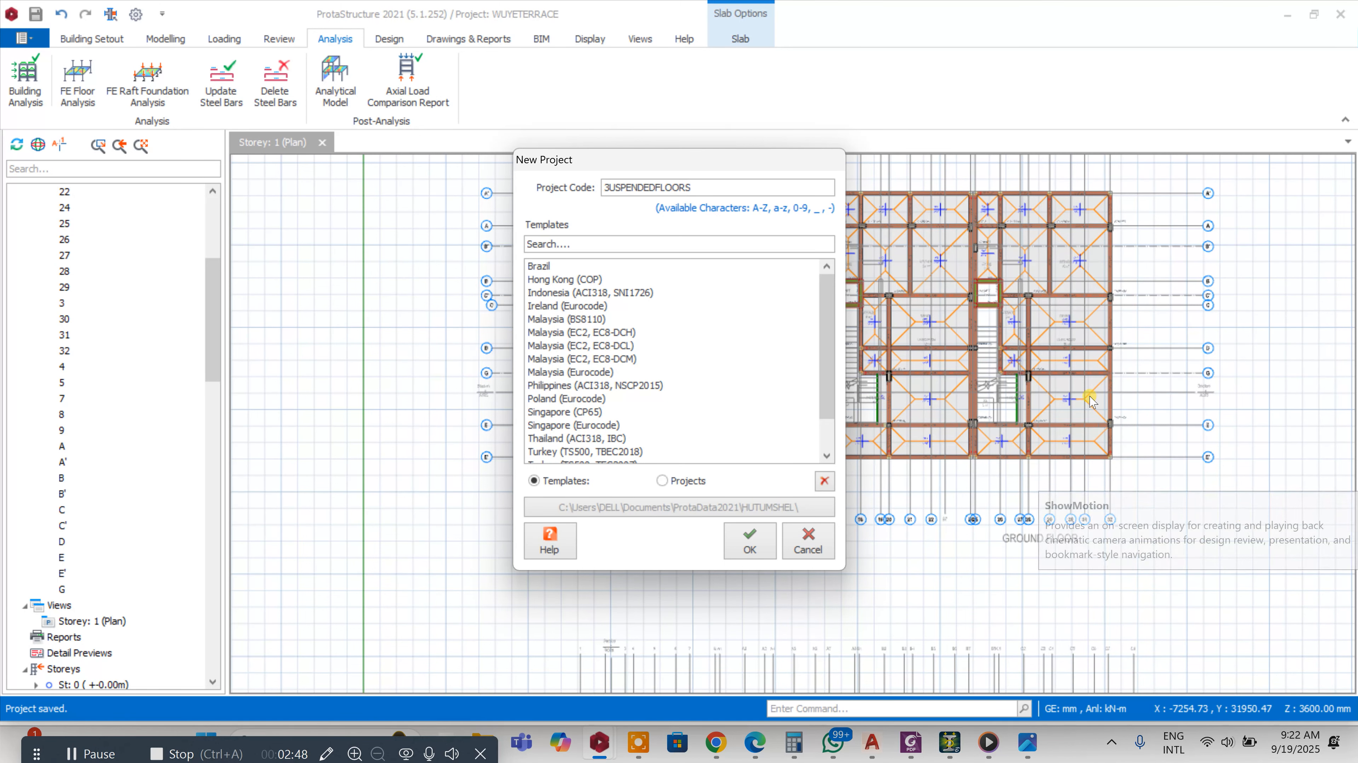
{"action": "scroll", "coordinate": [827, 374], "scroll_direction": "down", "scroll_amount": 1}
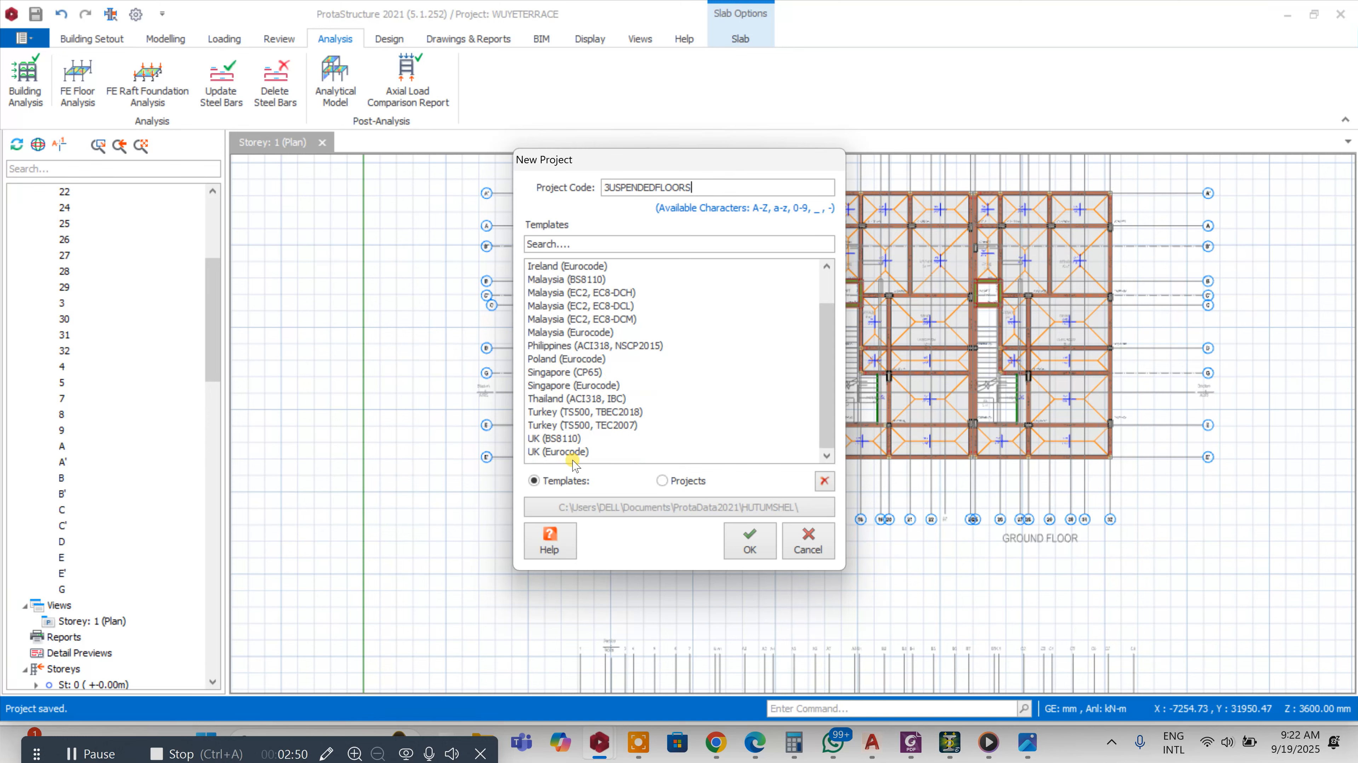
{"action": "left_click", "coordinate": [555, 440]}
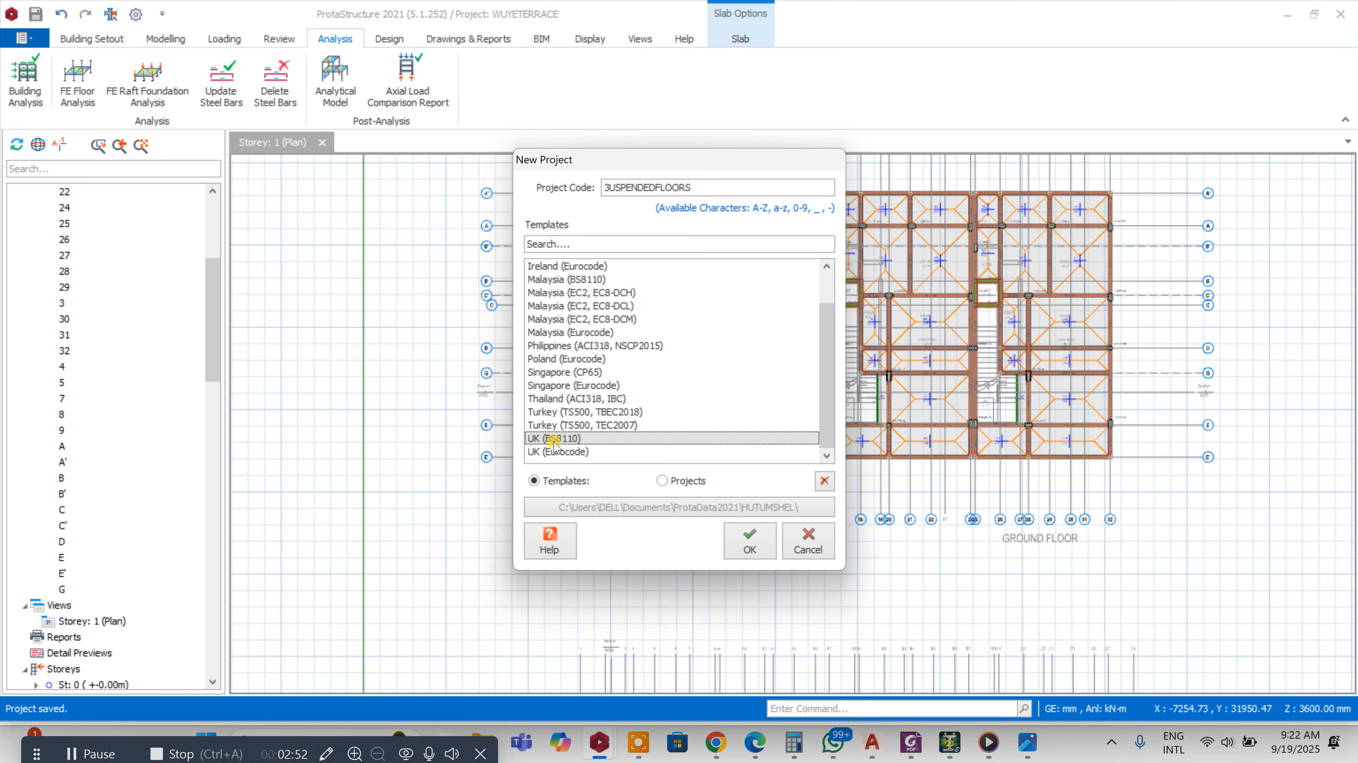
{"action": "left_click", "coordinate": [764, 550]}
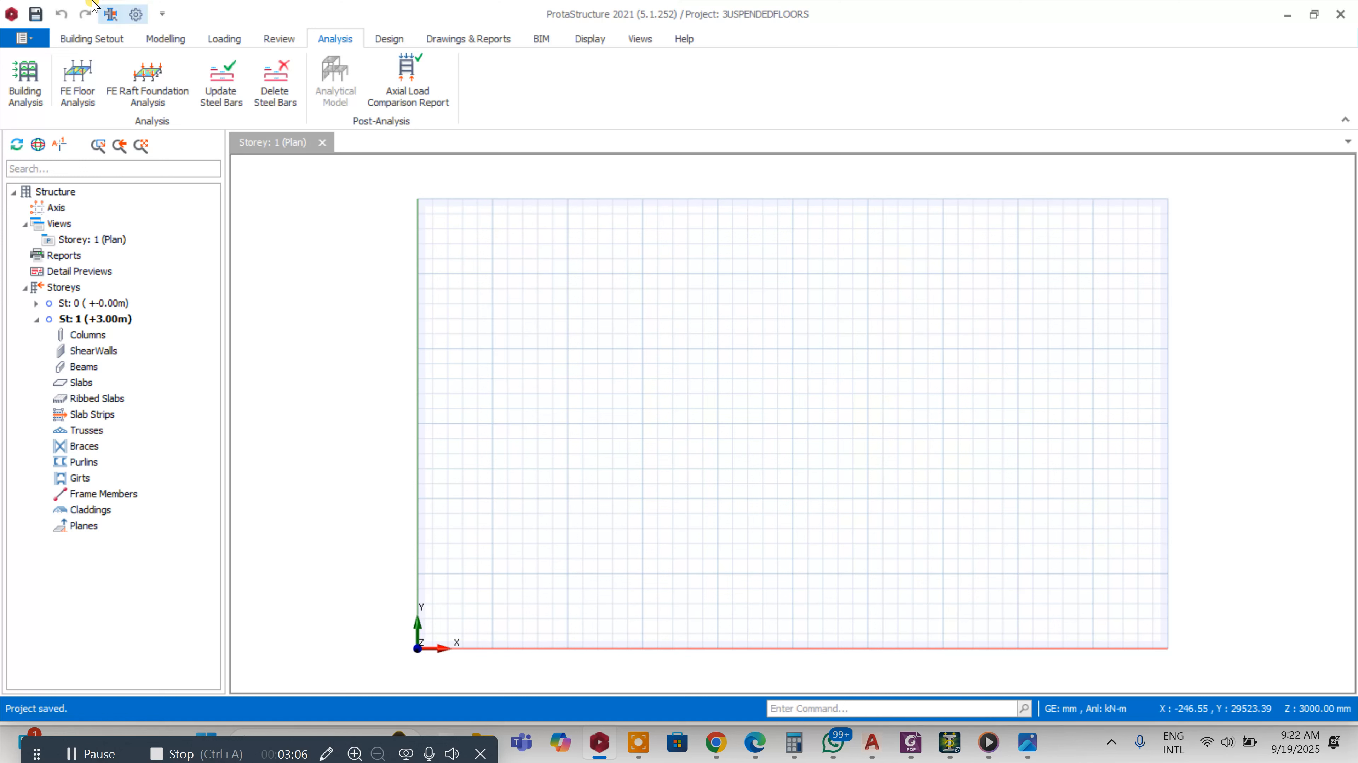
Add 3SUSPENDED FLOOR from the BOF folder as the storey's external reference drawing
{"action": "left_click", "coordinate": [92, 39]}
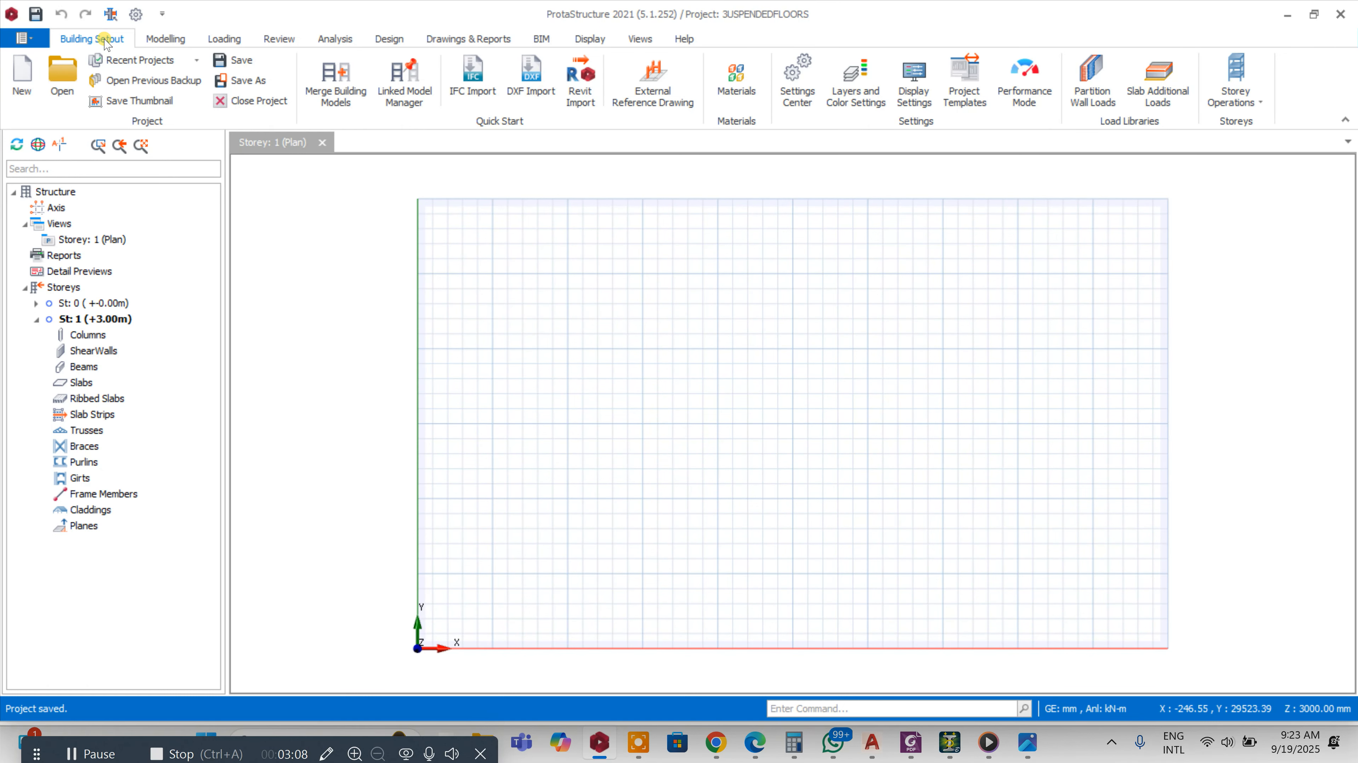
{"action": "left_click", "coordinate": [665, 90]}
{"action": "left_click", "coordinate": [322, 512]}
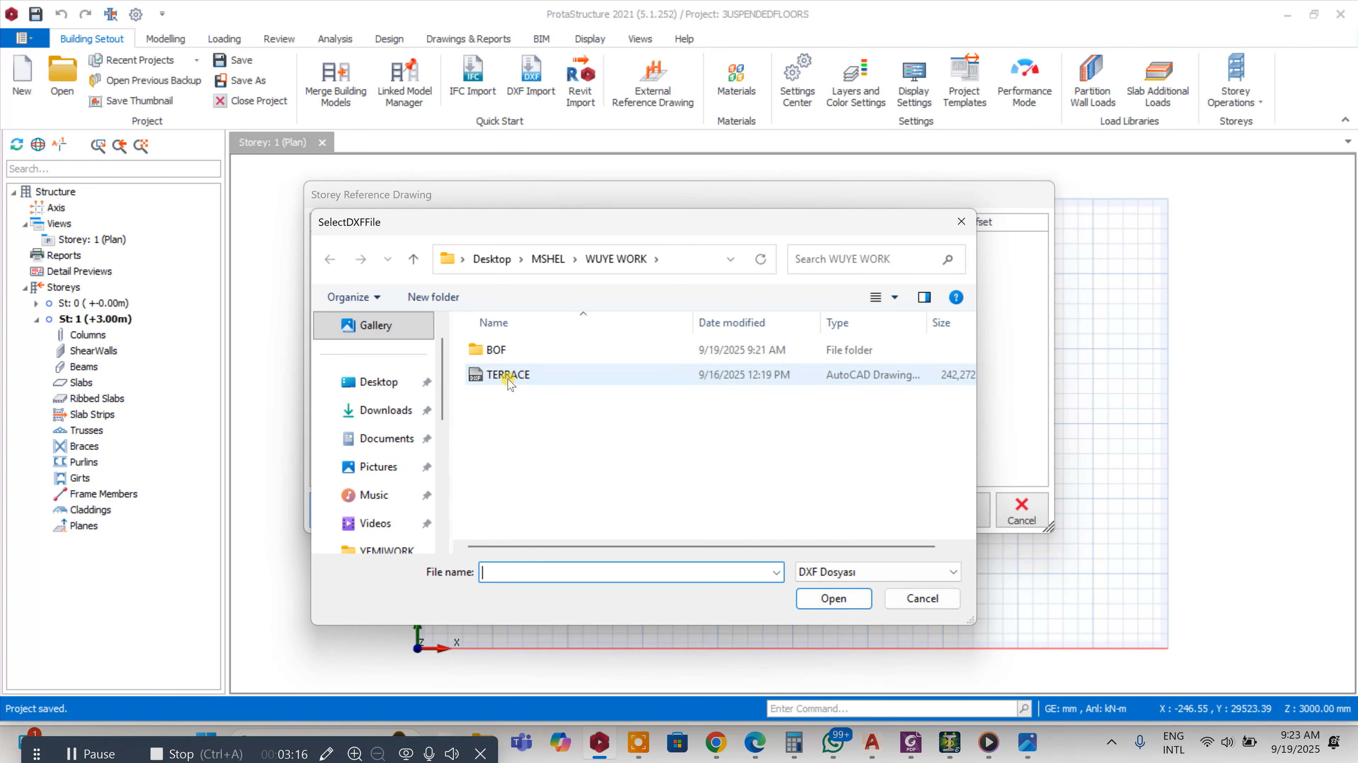
{"action": "double_click", "coordinate": [484, 351]}
{"action": "left_click", "coordinate": [485, 376]}
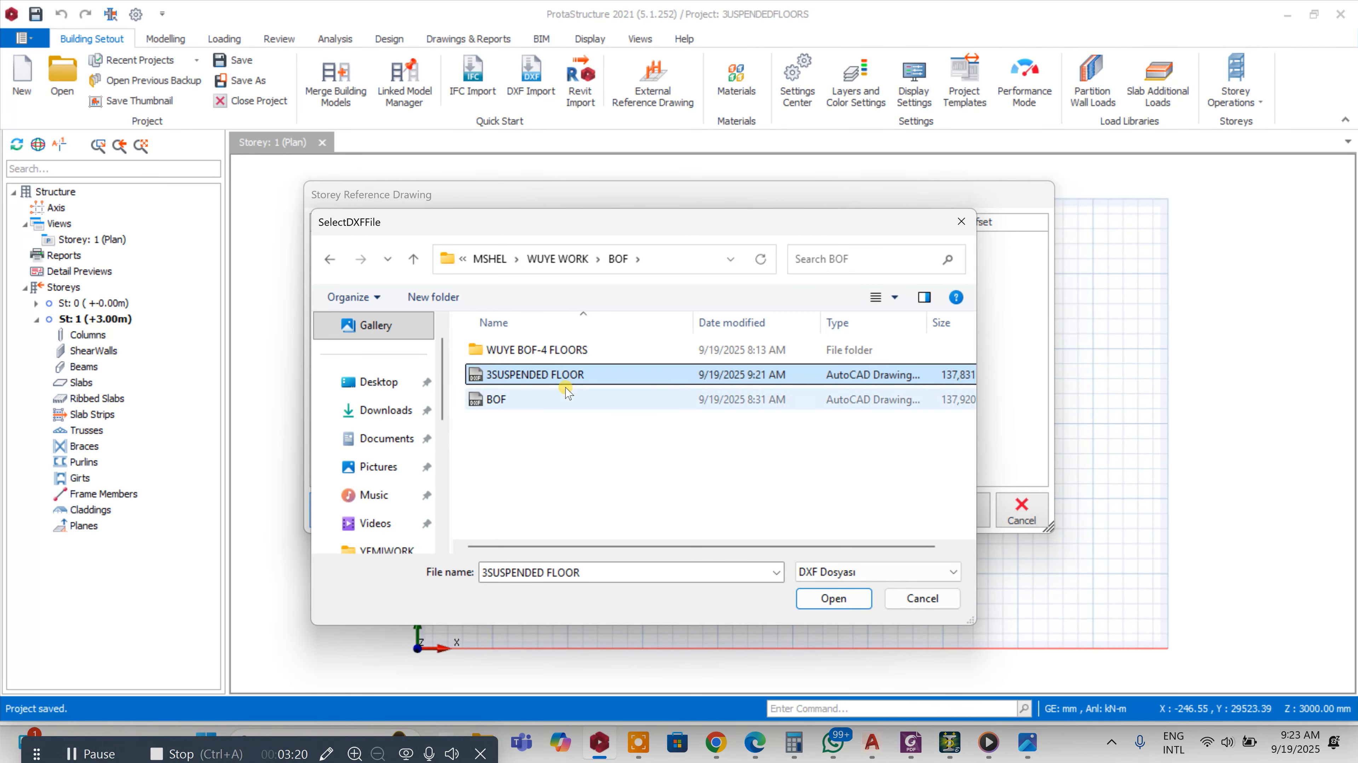
{"action": "left_click", "coordinate": [830, 599]}
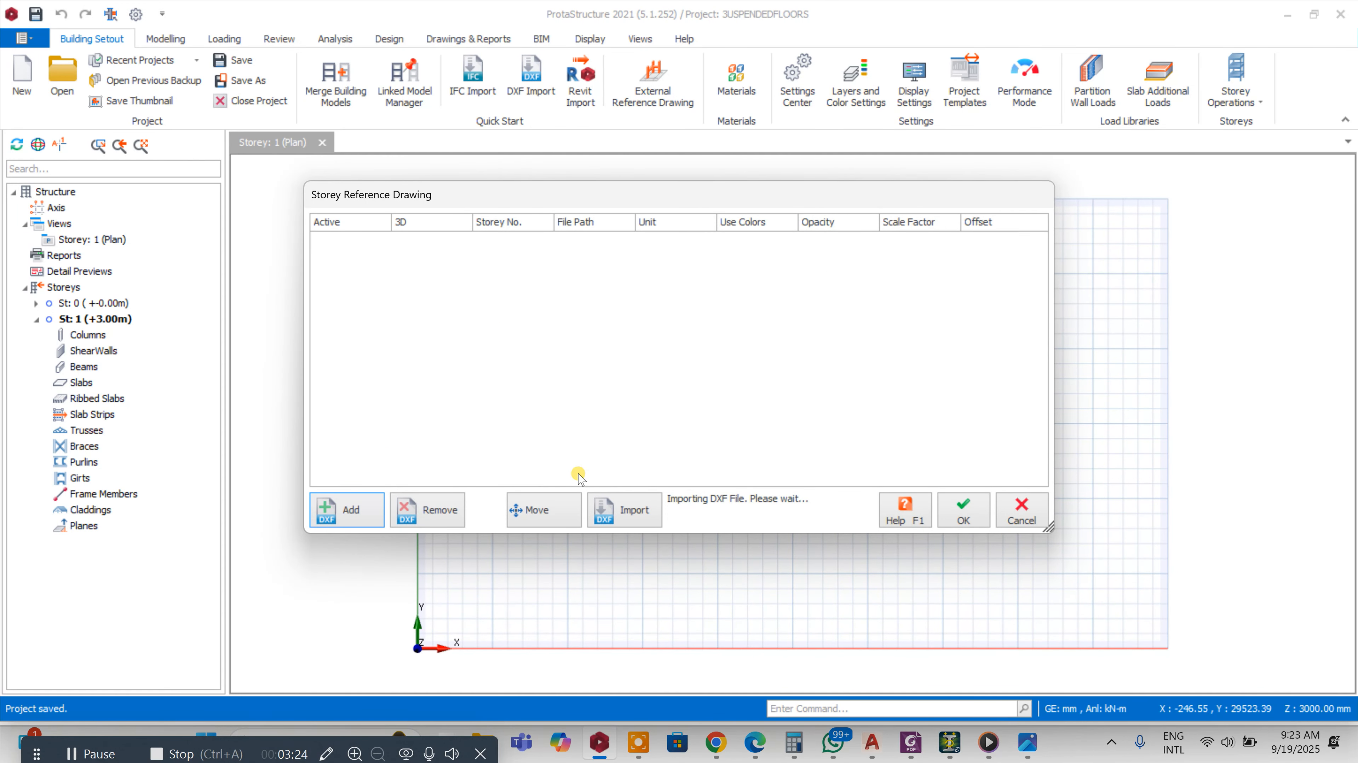
Move the storey reference drawing by picking a grid intersection on it and the matching point on the ground floor plan, then confirm
{"action": "left_click", "coordinate": [330, 240]}
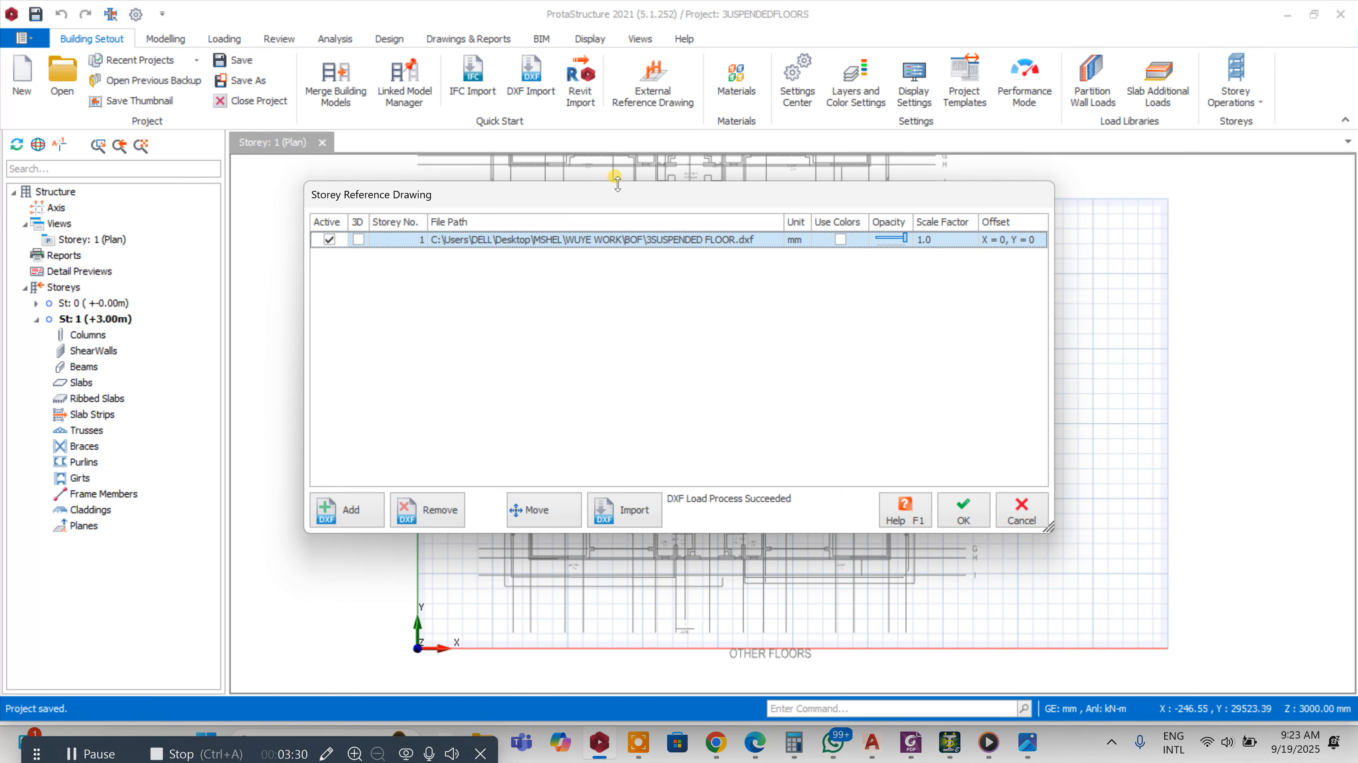
{"action": "left_click", "coordinate": [562, 502]}
{"action": "scroll", "coordinate": [636, 260], "scroll_direction": "up", "scroll_amount": 2}
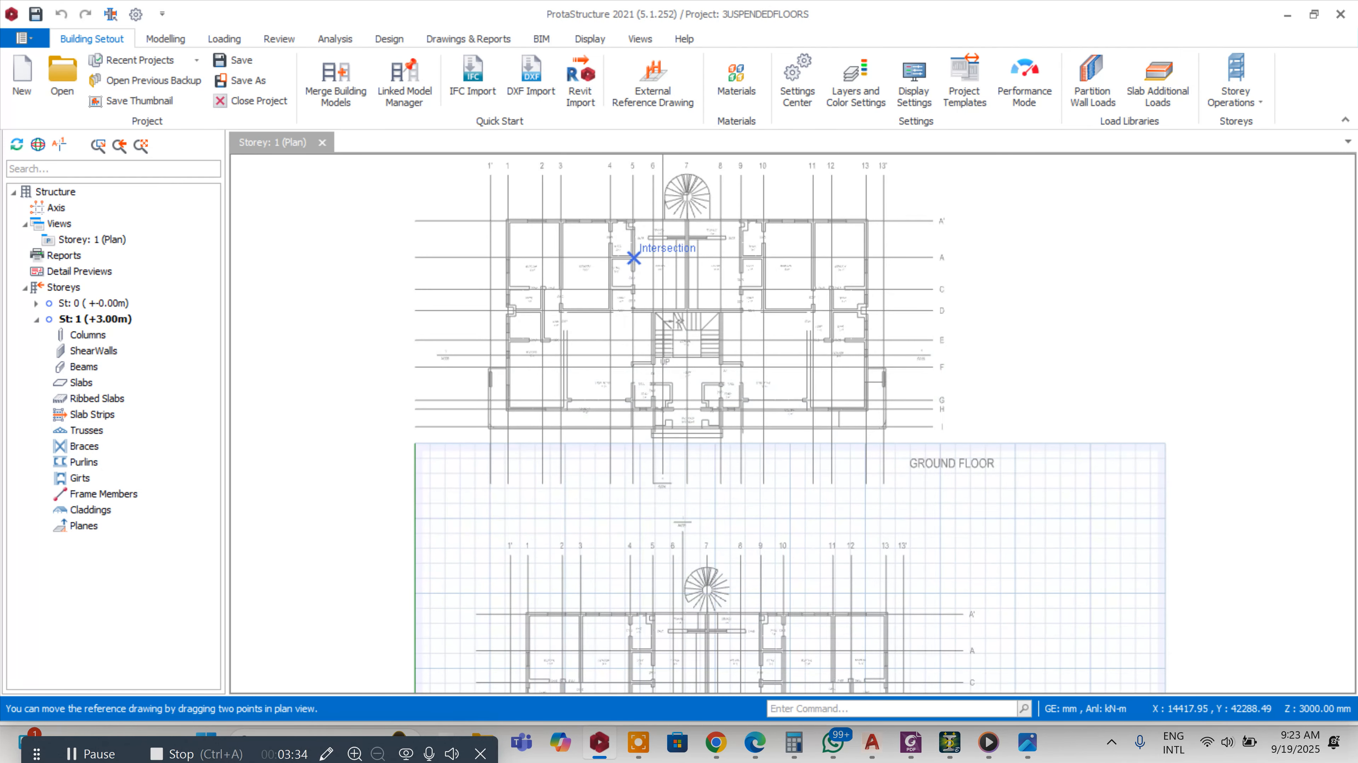
{"action": "left_click", "coordinate": [634, 257]}
{"action": "scroll", "coordinate": [694, 277], "scroll_direction": "down", "scroll_amount": 2}
{"action": "scroll", "coordinate": [692, 348], "scroll_direction": "up", "scroll_amount": 1}
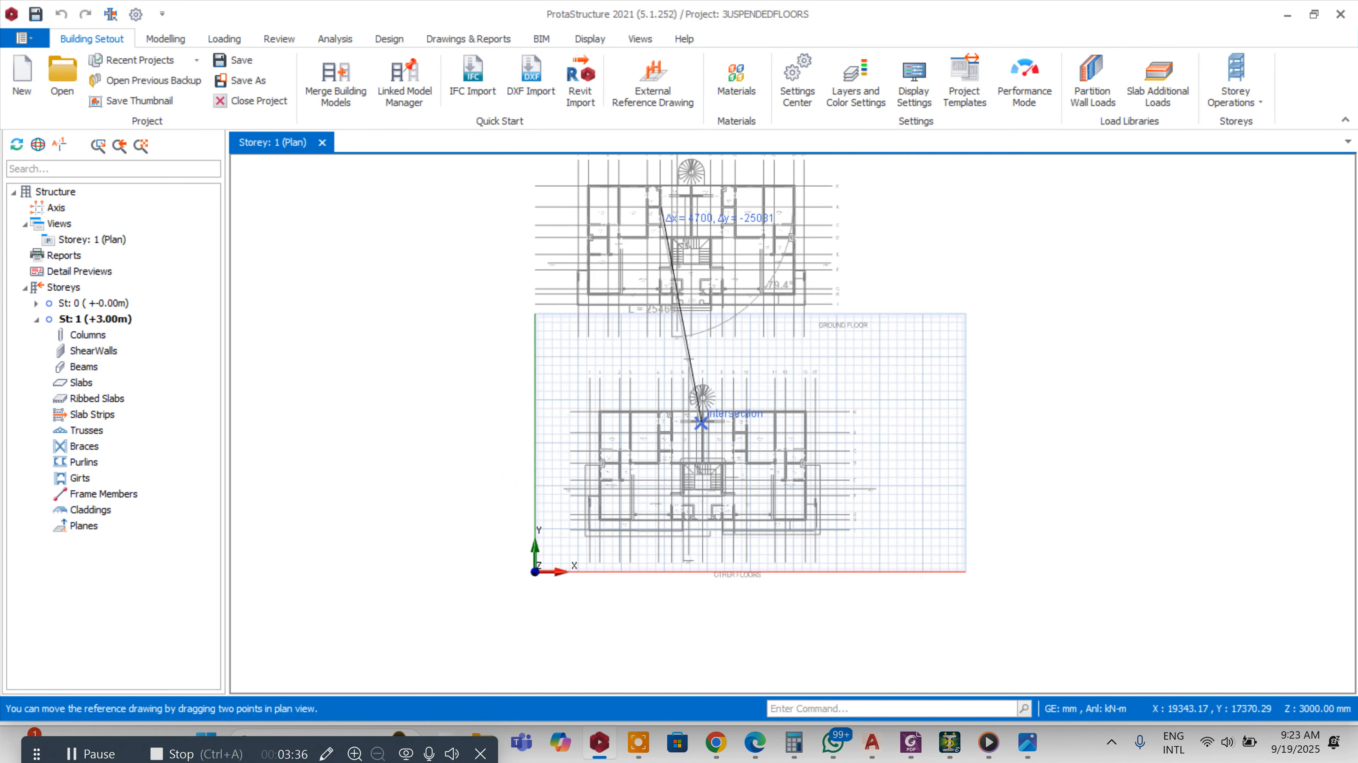
{"action": "left_click", "coordinate": [696, 420]}
{"action": "left_click", "coordinate": [958, 514]}
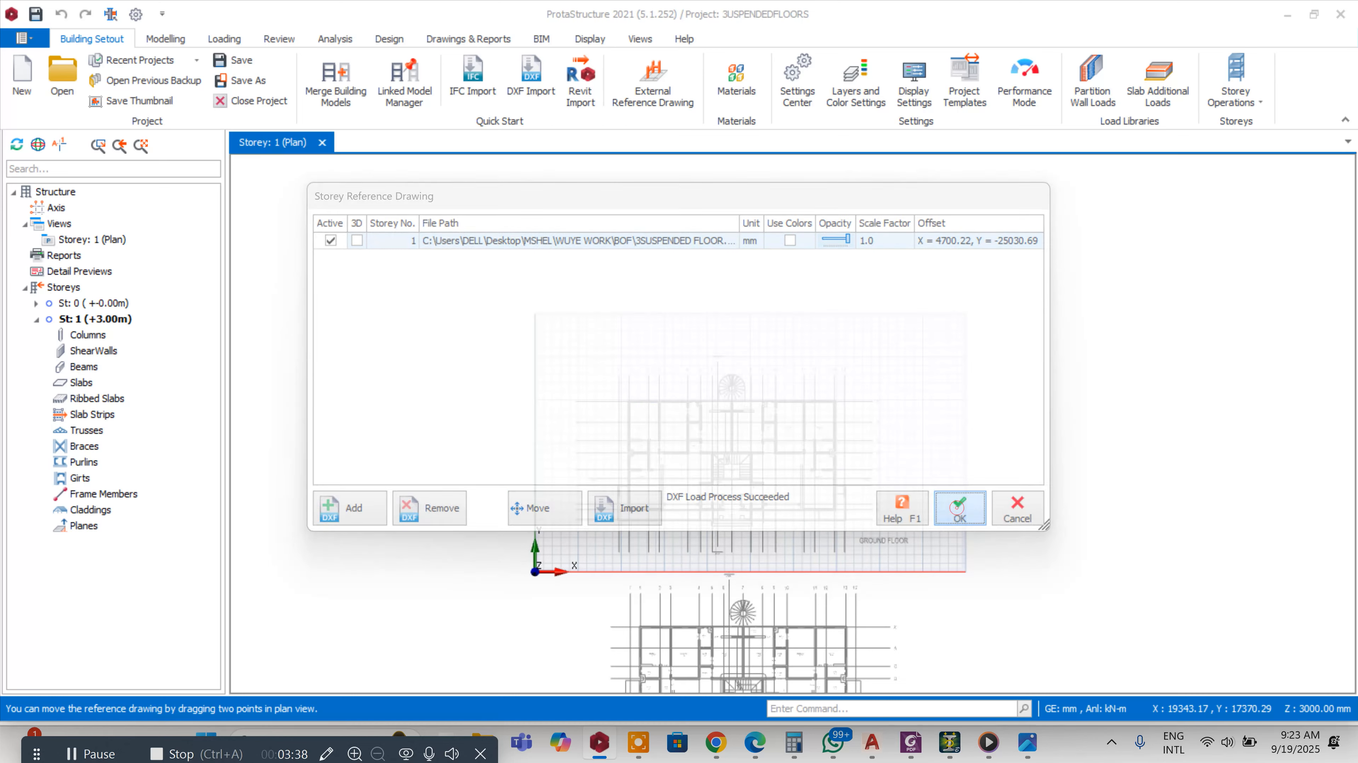
Start the Grid tool and draw vertical axis 1' along the reference drawing's first grid line
{"action": "scroll", "coordinate": [736, 438], "scroll_direction": "up", "scroll_amount": 5}
{"action": "scroll", "coordinate": [595, 315], "scroll_direction": "down", "scroll_amount": 3}
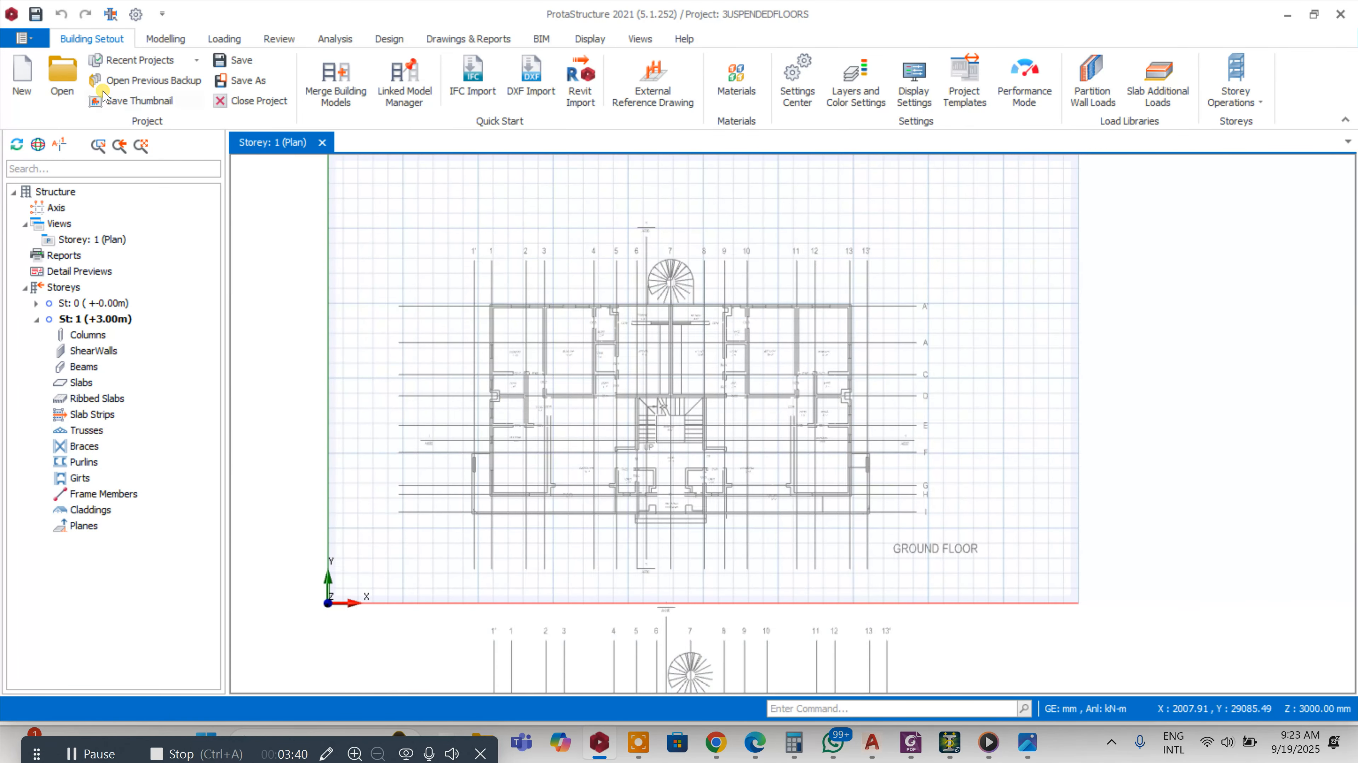
{"action": "left_click", "coordinate": [167, 40]}
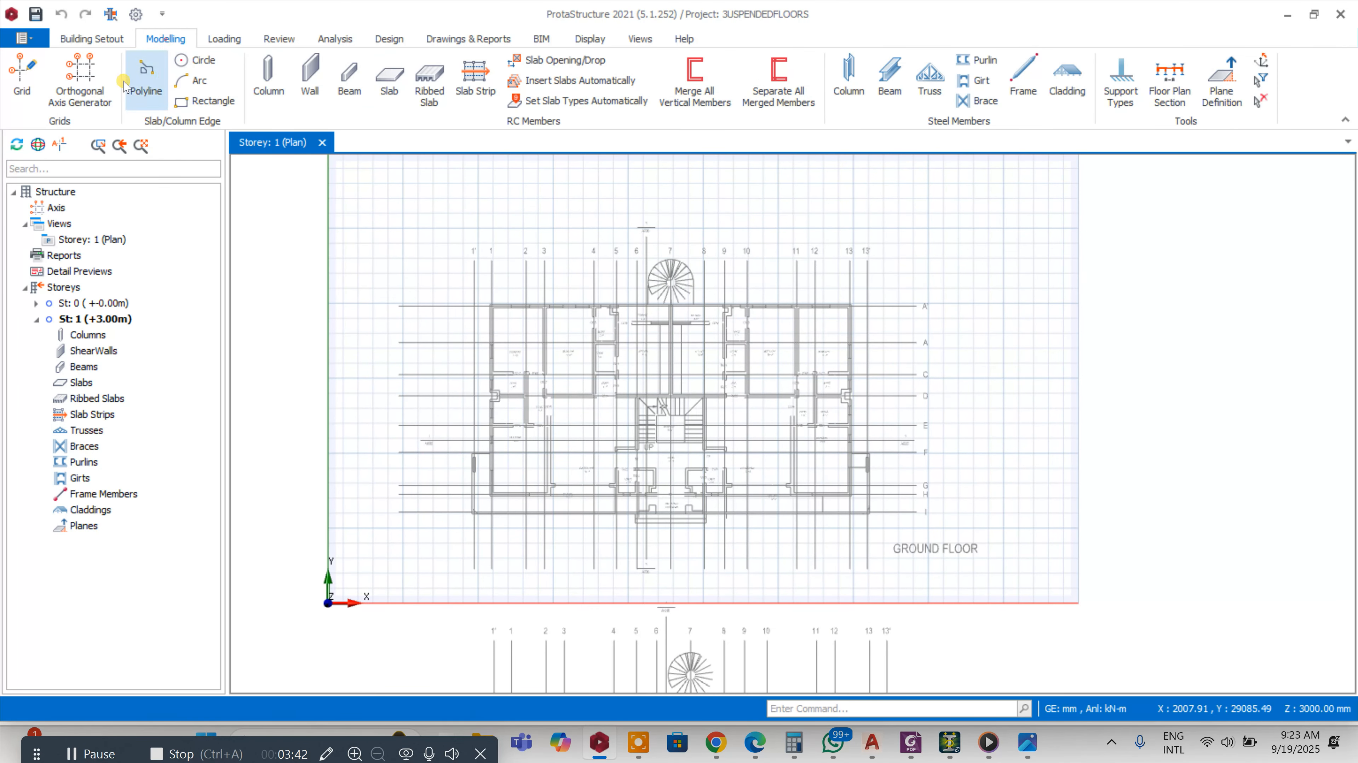
{"action": "left_click", "coordinate": [21, 73]}
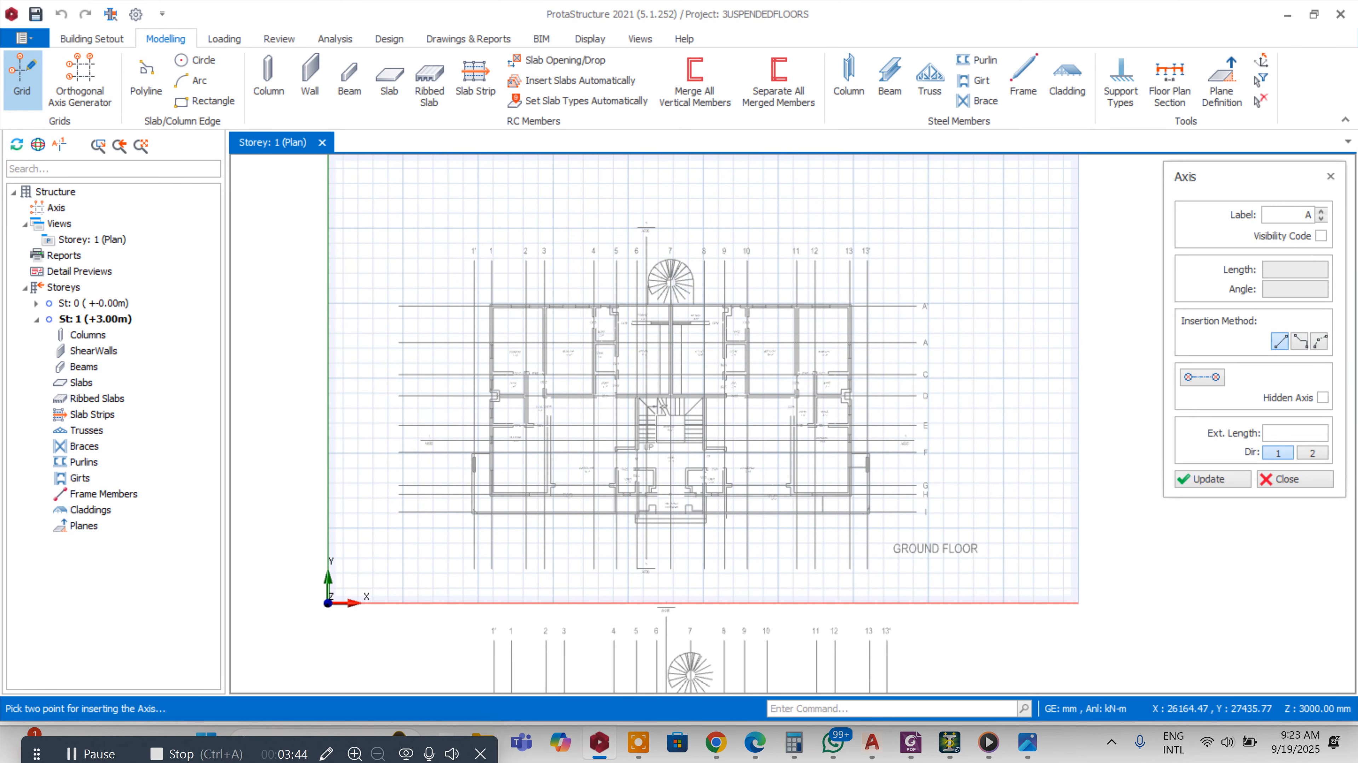
{"action": "scroll", "coordinate": [516, 250], "scroll_direction": "up", "scroll_amount": 2}
{"action": "scroll", "coordinate": [600, 169], "scroll_direction": "down", "scroll_amount": 3}
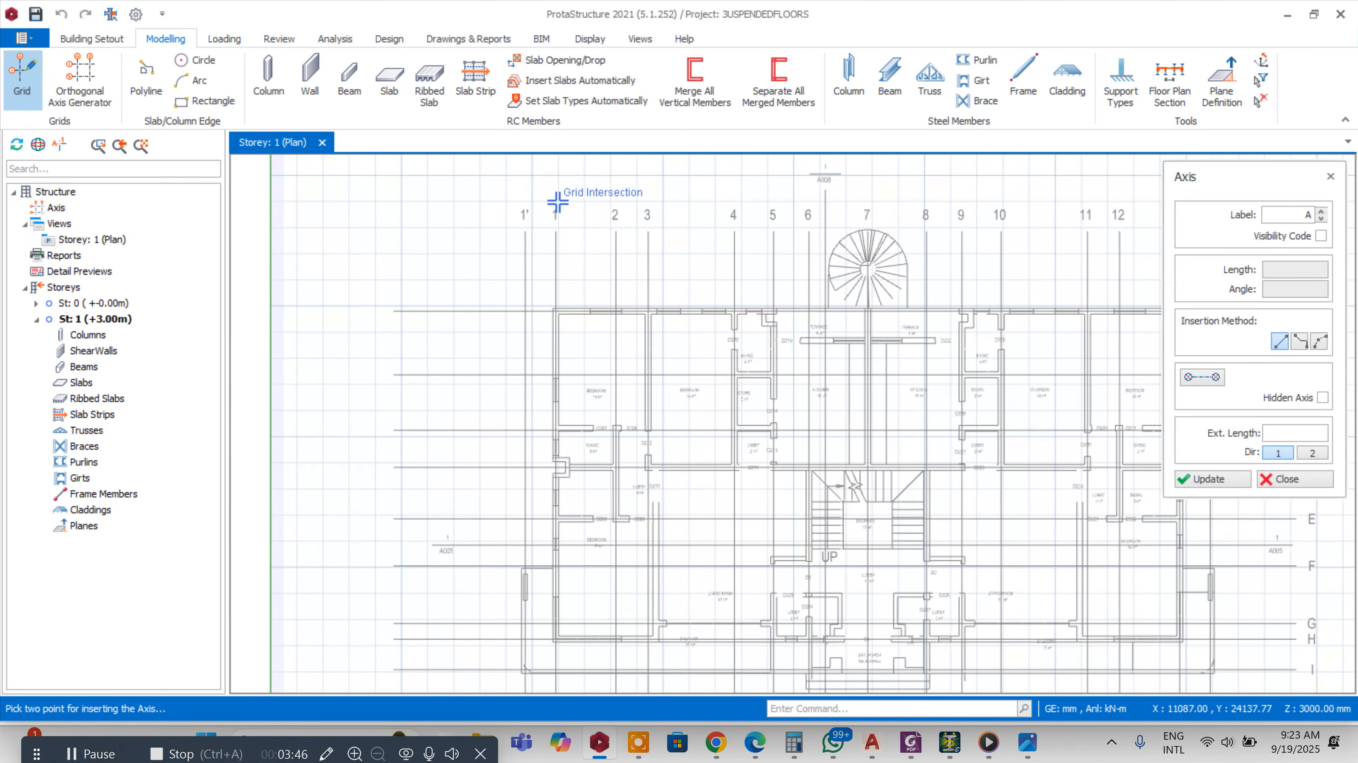
{"action": "left_click", "coordinate": [1288, 216]}
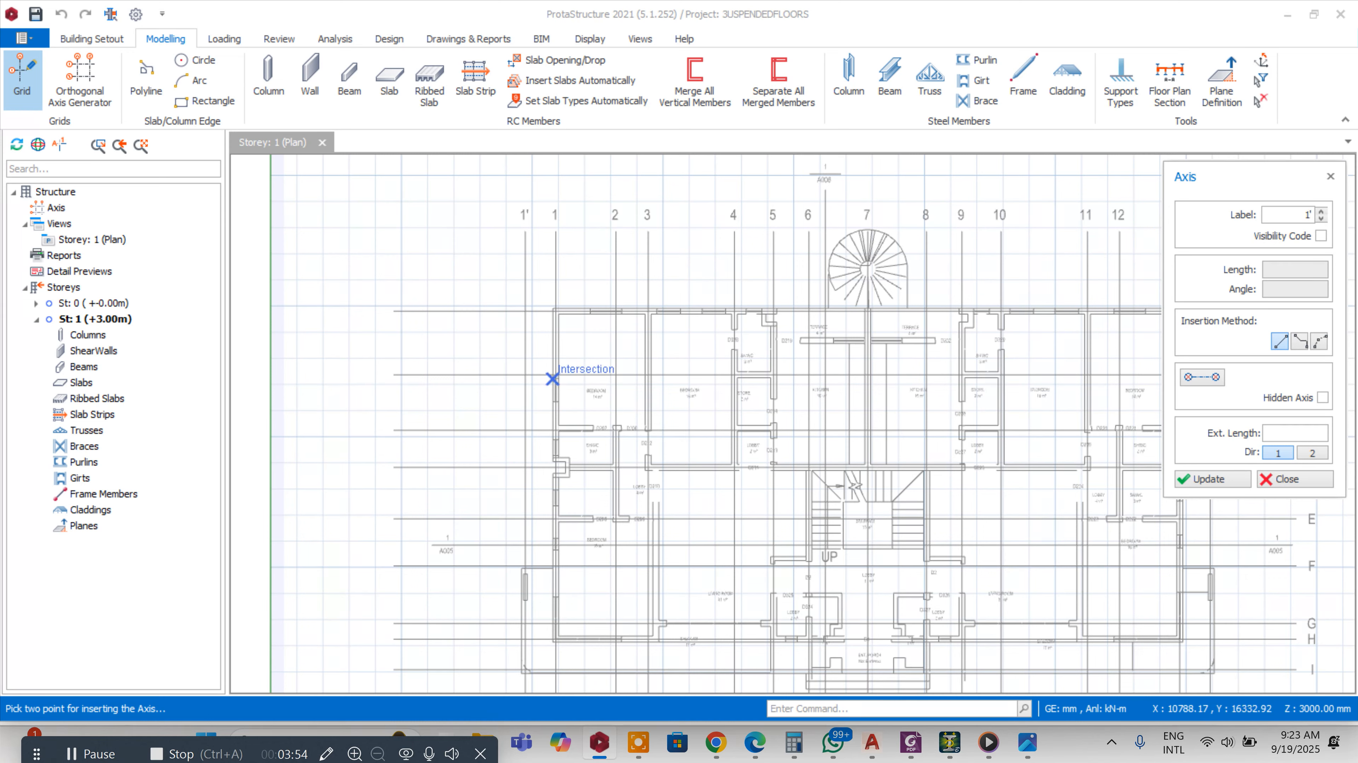
{"action": "scroll", "coordinate": [507, 254], "scroll_direction": "up", "scroll_amount": 1}
{"action": "left_click", "coordinate": [530, 224]}
{"action": "scroll", "coordinate": [544, 192], "scroll_direction": "down", "scroll_amount": 5}
{"action": "scroll", "coordinate": [547, 414], "scroll_direction": "up", "scroll_amount": 5}
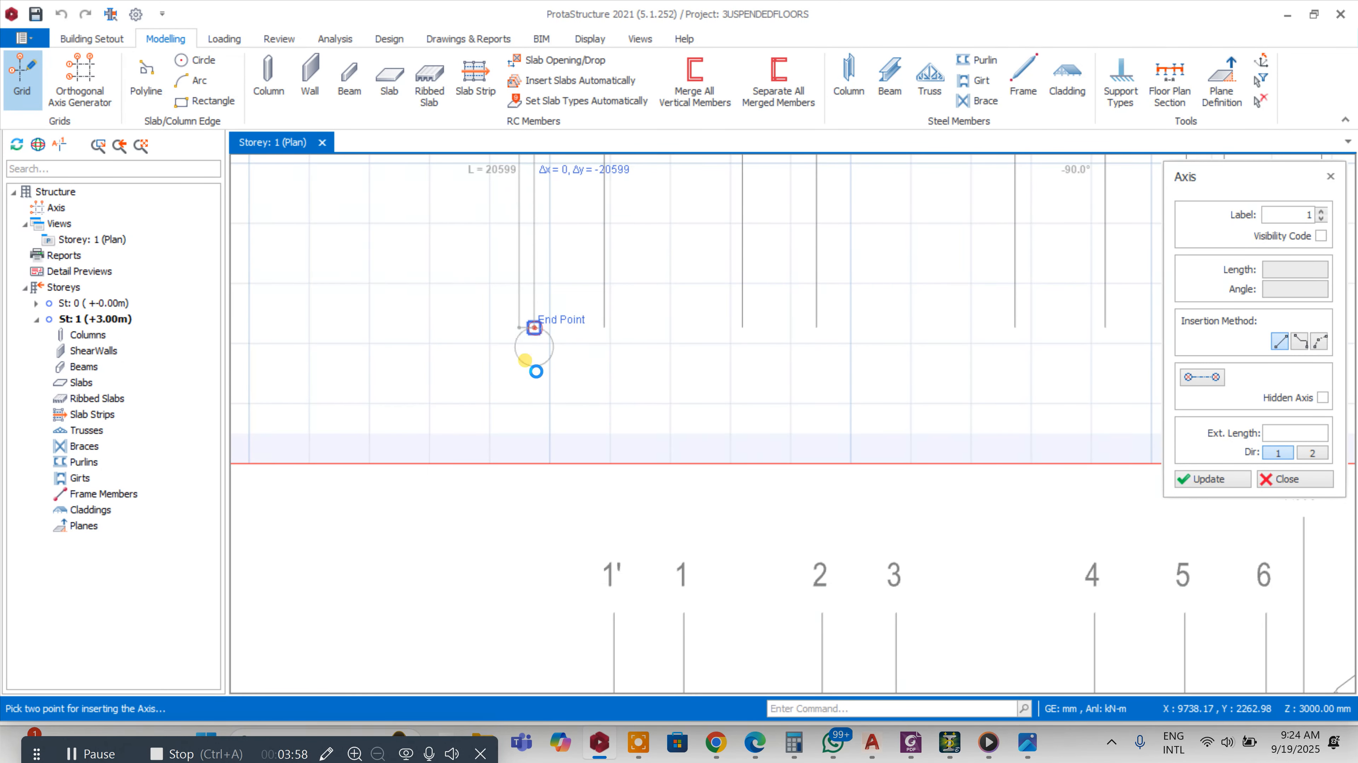
{"action": "left_click", "coordinate": [535, 371]}
Draw vertical axis 1 over grid line 1 of the reference plan
{"action": "scroll", "coordinate": [536, 369], "scroll_direction": "down", "scroll_amount": 5}
{"action": "scroll", "coordinate": [529, 225], "scroll_direction": "up", "scroll_amount": 4}
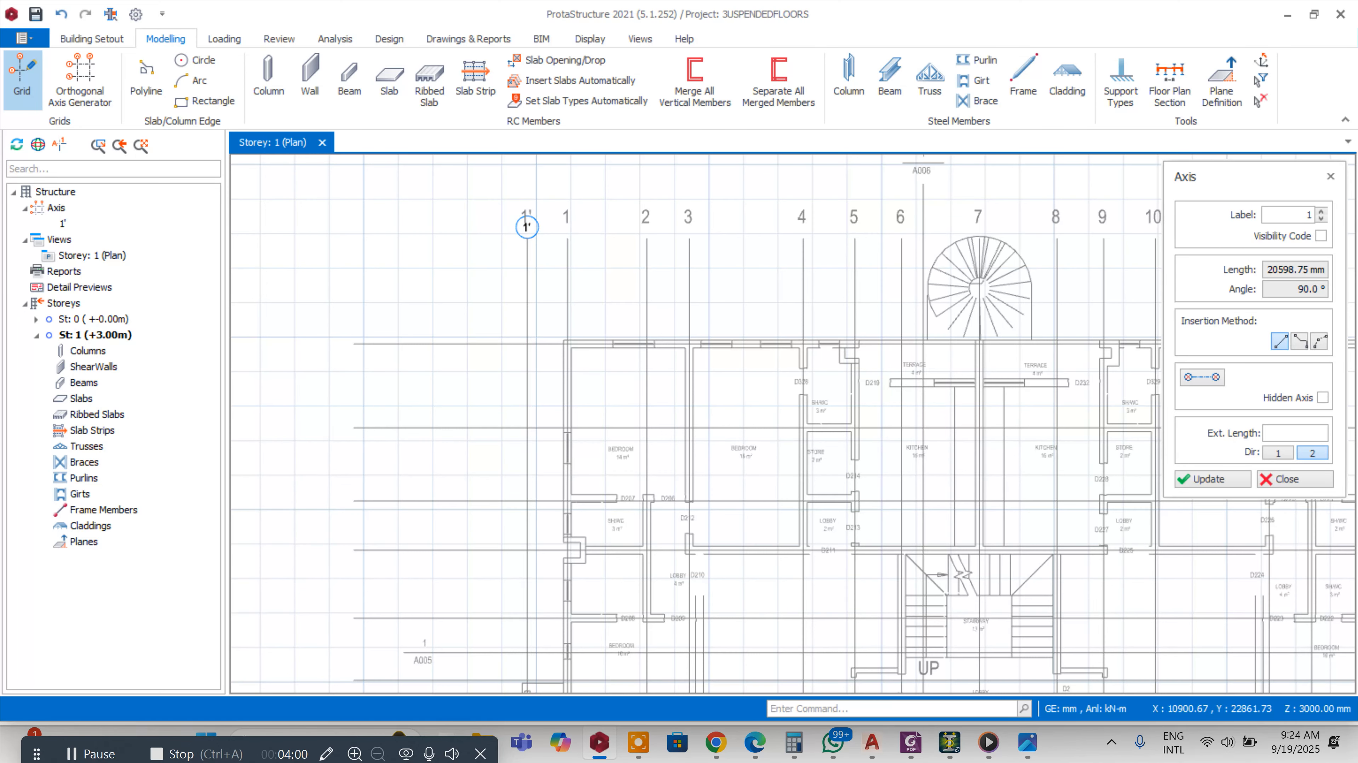
{"action": "left_click", "coordinate": [1300, 213]}
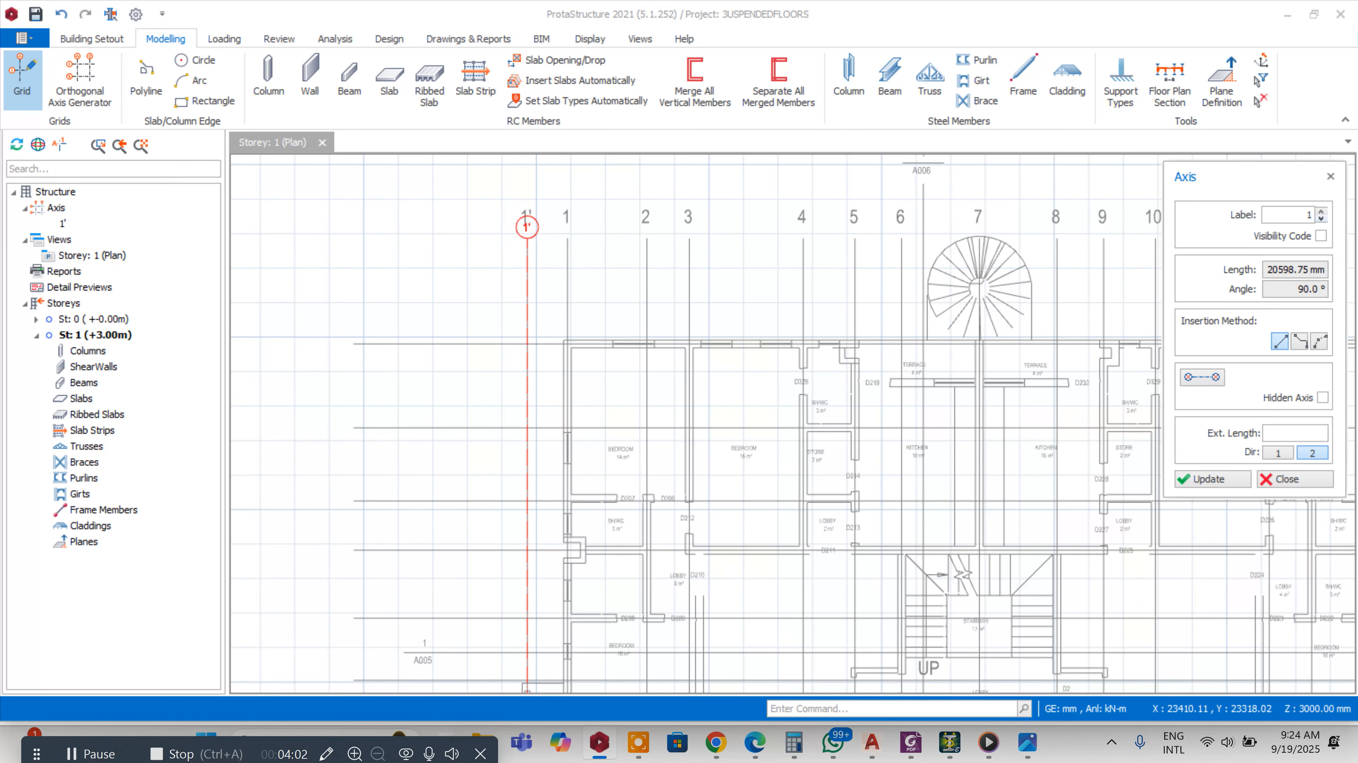
{"action": "scroll", "coordinate": [594, 230], "scroll_direction": "up", "scroll_amount": 2}
{"action": "left_click", "coordinate": [548, 244]}
{"action": "scroll", "coordinate": [559, 200], "scroll_direction": "down", "scroll_amount": 8}
{"action": "scroll", "coordinate": [552, 275], "scroll_direction": "up", "scroll_amount": 2}
{"action": "scroll", "coordinate": [558, 567], "scroll_direction": "up", "scroll_amount": 4}
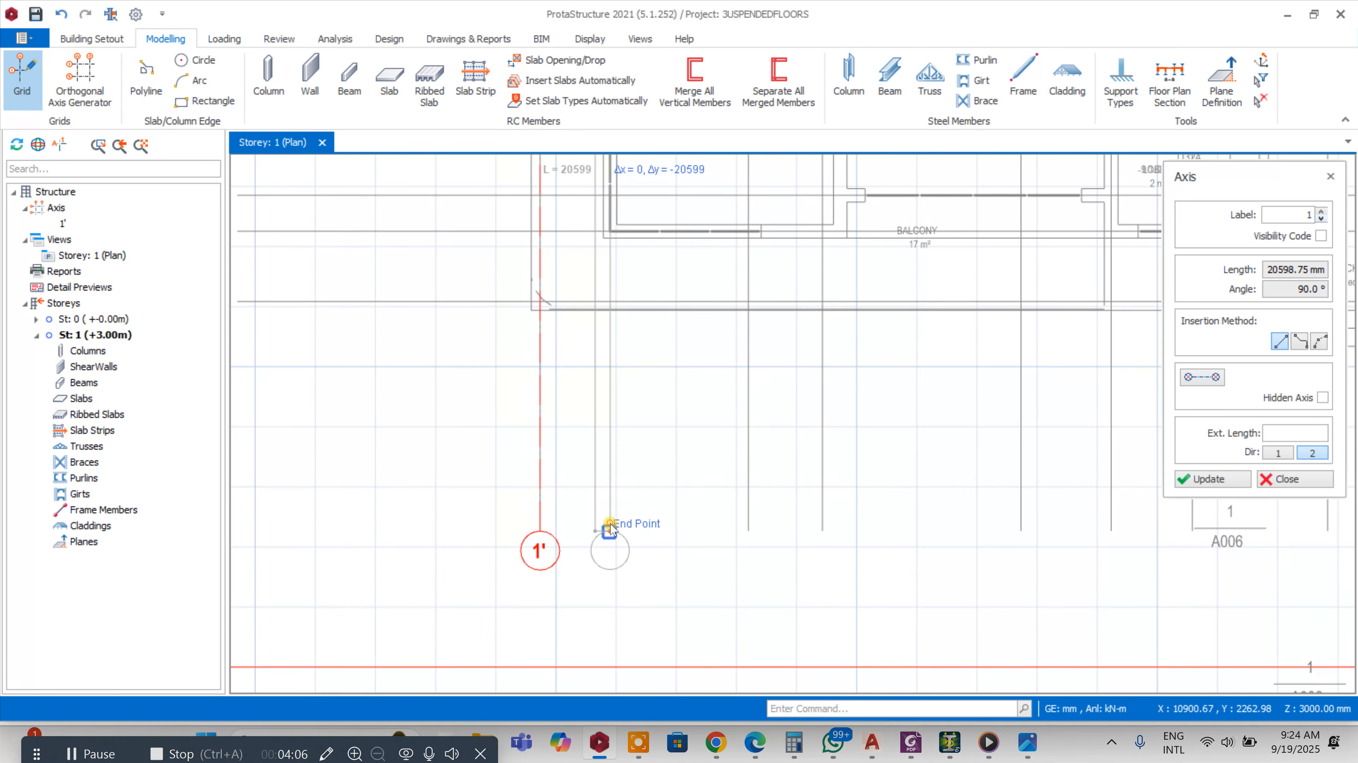
{"action": "left_click", "coordinate": [609, 531]}
Add vertical axis 2 along the plan's grid line 2
{"action": "scroll", "coordinate": [610, 531], "scroll_direction": "down", "scroll_amount": 6}
{"action": "scroll", "coordinate": [529, 249], "scroll_direction": "up", "scroll_amount": 5}
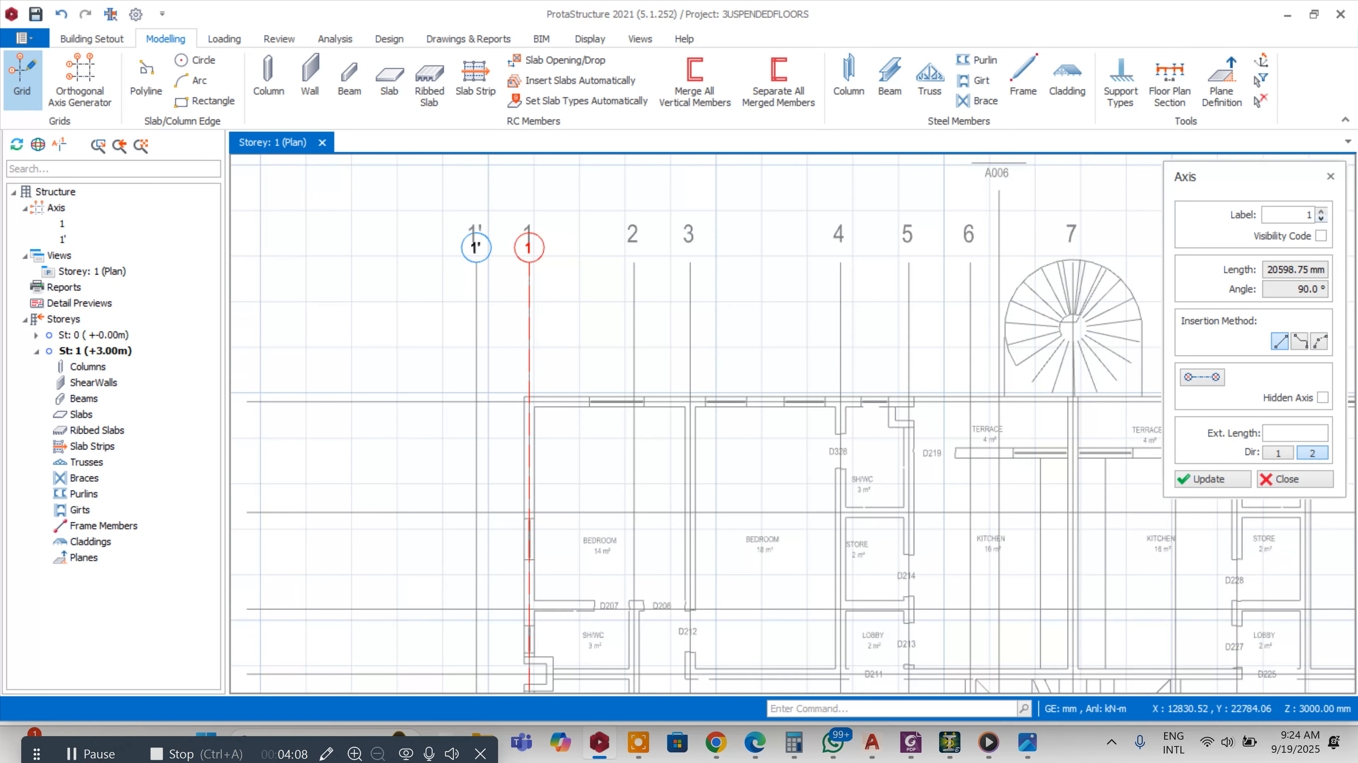
{"action": "scroll", "coordinate": [632, 263], "scroll_direction": "down", "scroll_amount": 6}
{"action": "scroll", "coordinate": [651, 551], "scroll_direction": "up", "scroll_amount": 5}
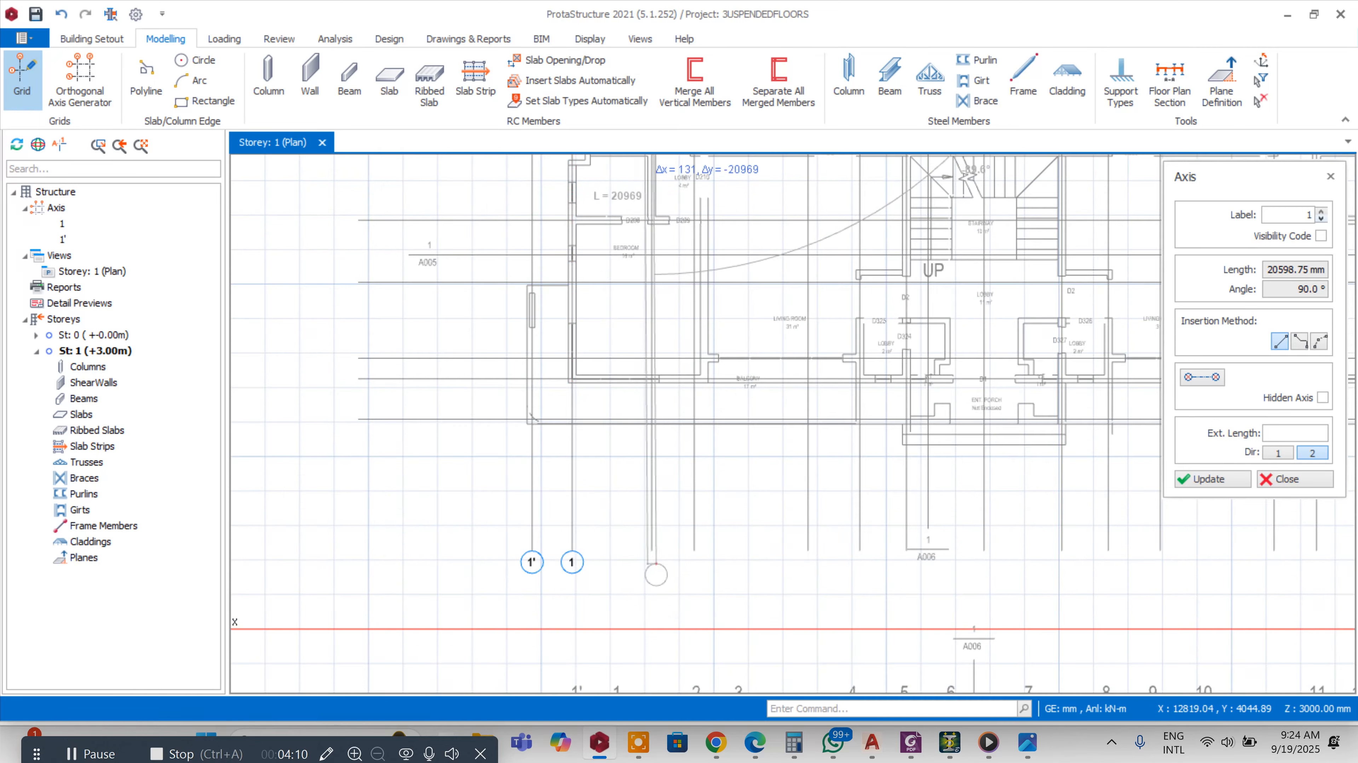
{"action": "left_click", "coordinate": [651, 550]}
Add vertical axis 3 along the plan's grid line 3
{"action": "scroll", "coordinate": [636, 324], "scroll_direction": "down", "scroll_amount": 6}
{"action": "scroll", "coordinate": [588, 251], "scroll_direction": "up", "scroll_amount": 5}
{"action": "scroll", "coordinate": [643, 257], "scroll_direction": "down", "scroll_amount": 6}
{"action": "scroll", "coordinate": [643, 478], "scroll_direction": "up", "scroll_amount": 5}
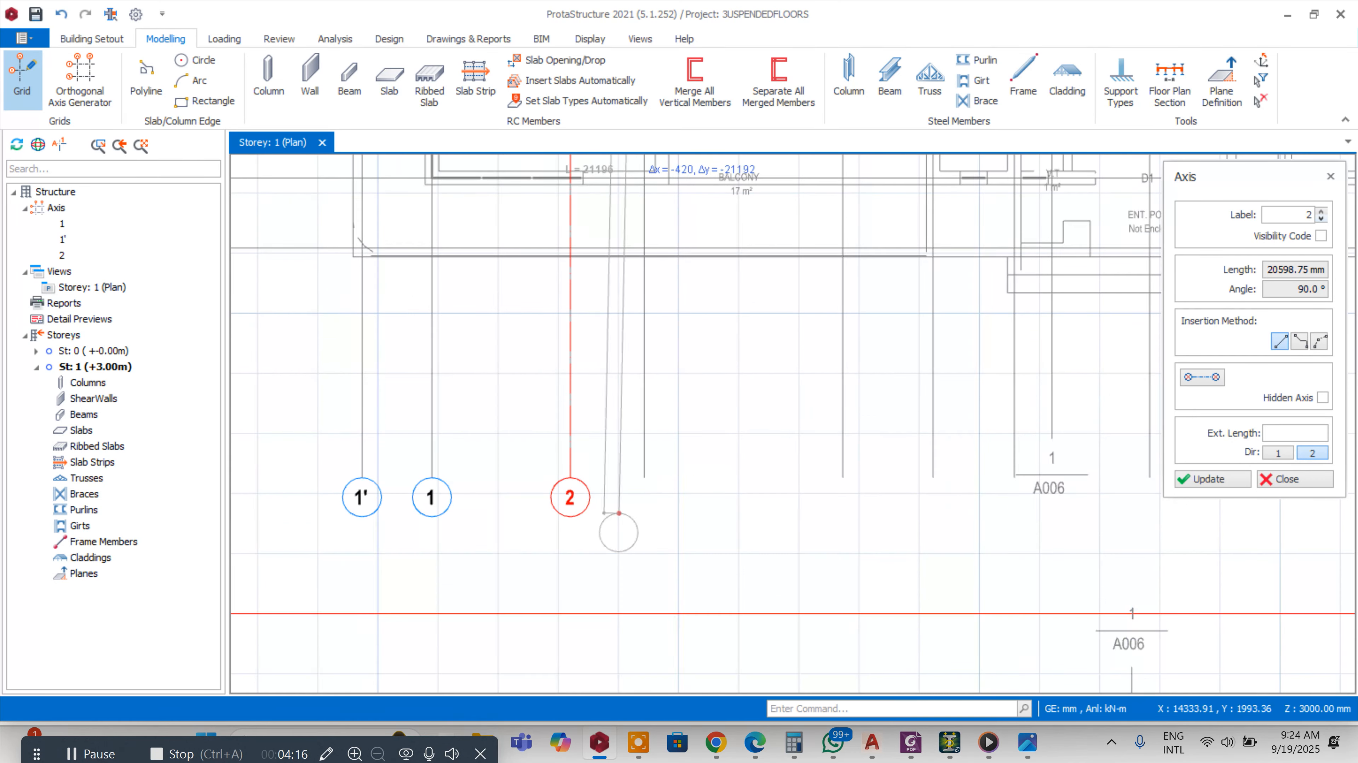
{"action": "left_click", "coordinate": [627, 498]}
Draw vertical axis 4 by snapping to the end points of grid line 4
{"action": "scroll", "coordinate": [626, 498], "scroll_direction": "down", "scroll_amount": 6}
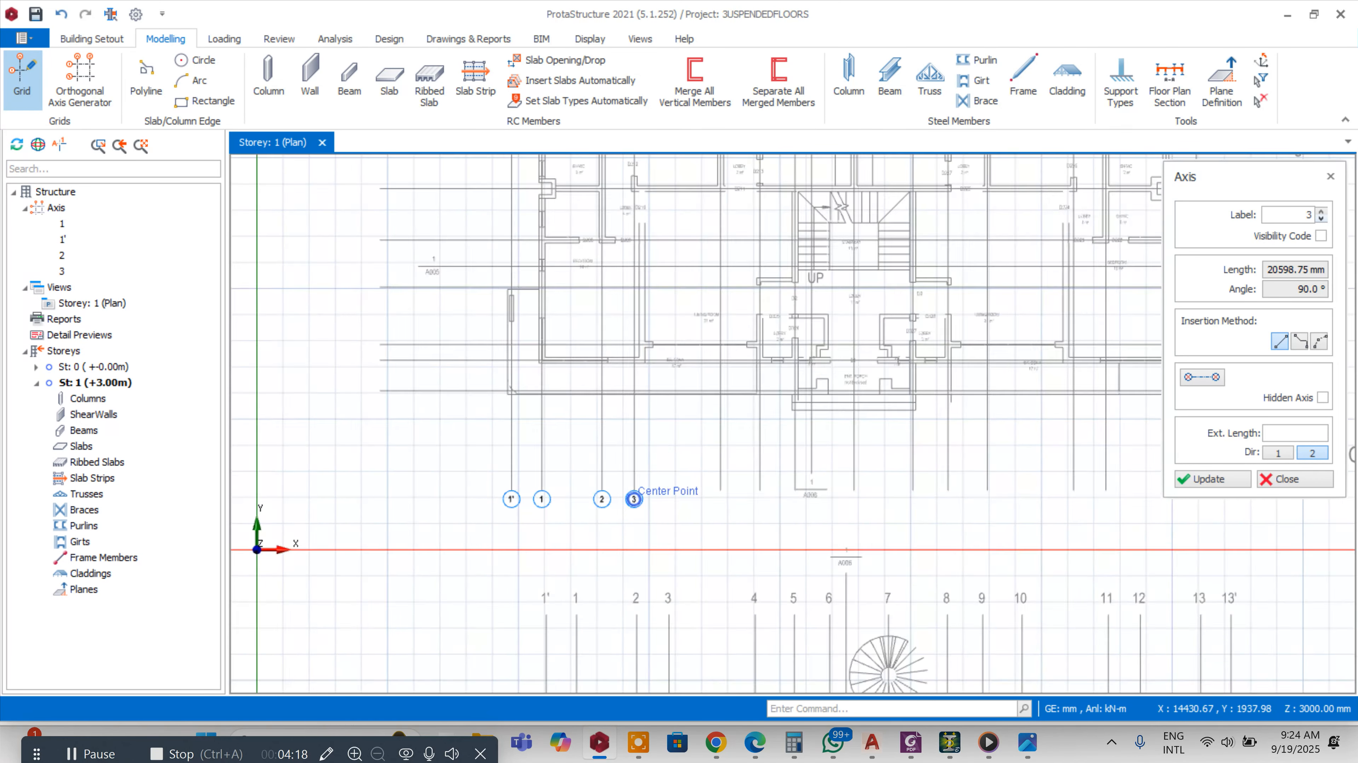
{"action": "scroll", "coordinate": [616, 301], "scroll_direction": "up", "scroll_amount": 5}
{"action": "scroll", "coordinate": [615, 301], "scroll_direction": "up", "scroll_amount": 2}
{"action": "left_click", "coordinate": [616, 301]}
{"action": "scroll", "coordinate": [618, 299], "scroll_direction": "down", "scroll_amount": 7}
{"action": "scroll", "coordinate": [639, 424], "scroll_direction": "up", "scroll_amount": 4}
{"action": "scroll", "coordinate": [645, 529], "scroll_direction": "up", "scroll_amount": 4}
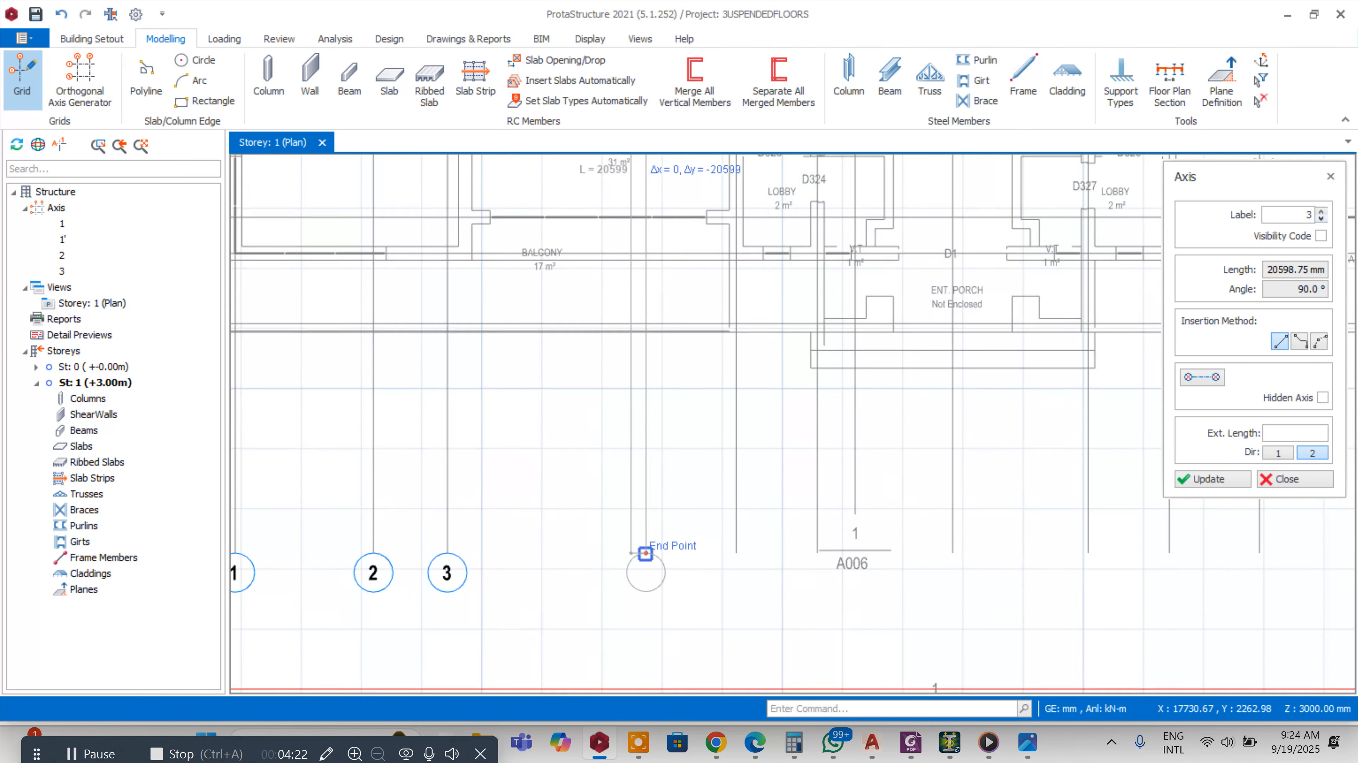
{"action": "left_click", "coordinate": [624, 540]}
Draw vertical axis 5 by snapping to the end points of grid line 5
{"action": "scroll", "coordinate": [627, 540], "scroll_direction": "down", "scroll_amount": 6}
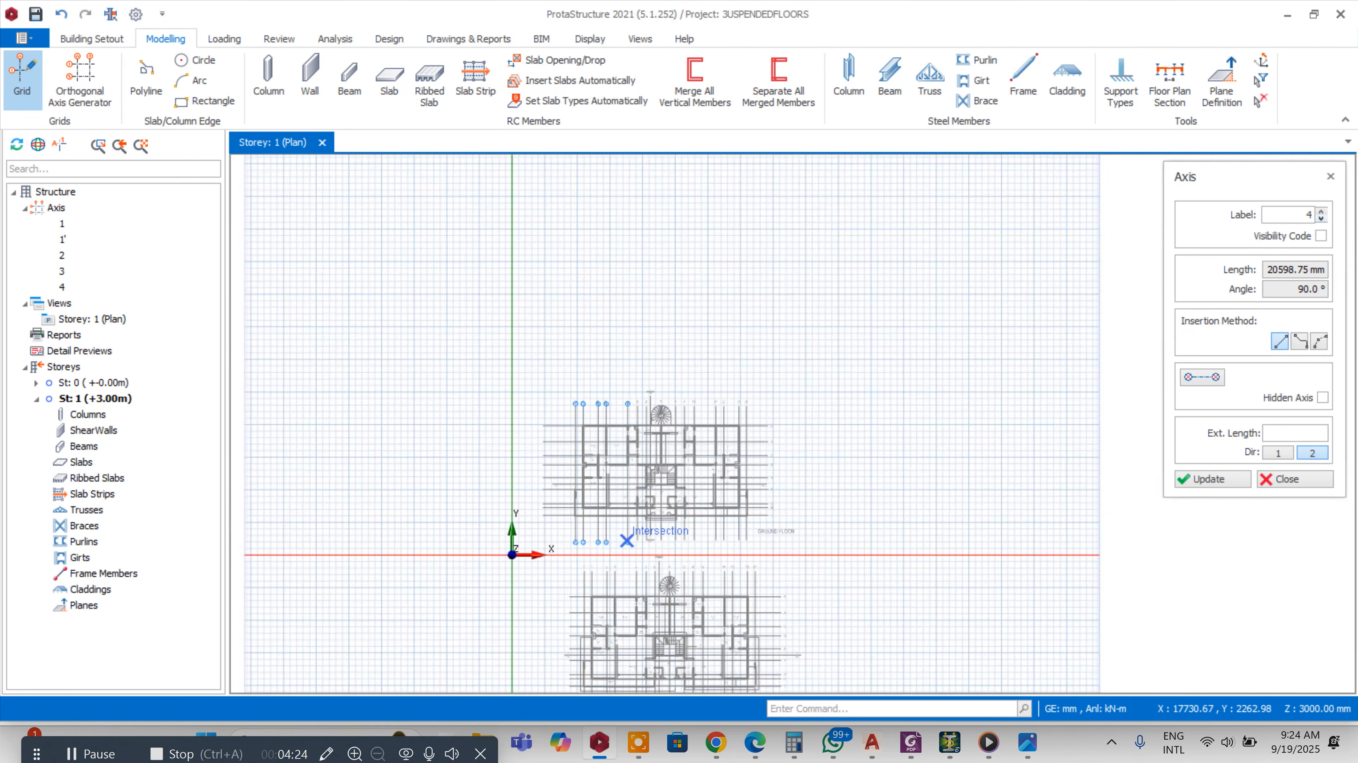
{"action": "scroll", "coordinate": [609, 250], "scroll_direction": "up", "scroll_amount": 6}
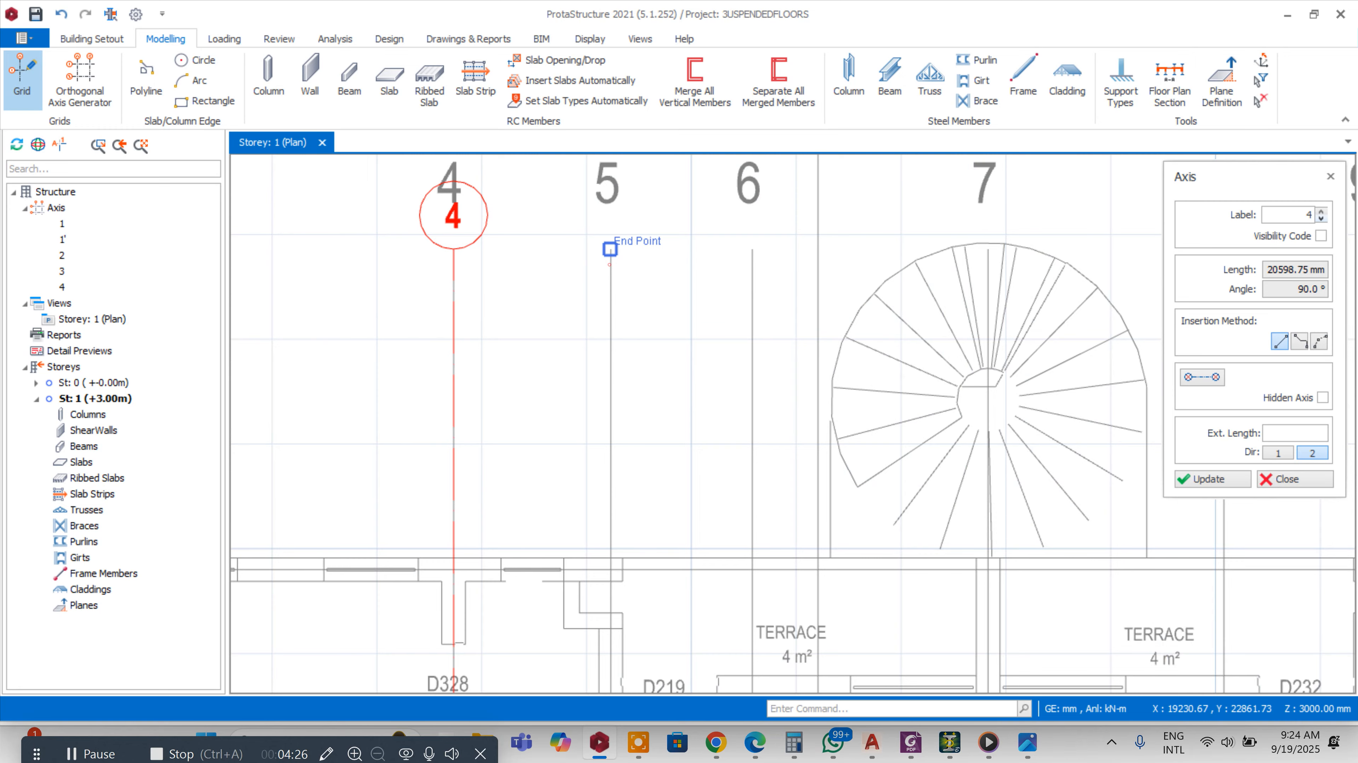
{"action": "left_click", "coordinate": [610, 249]}
{"action": "scroll", "coordinate": [610, 249], "scroll_direction": "down", "scroll_amount": 6}
{"action": "scroll", "coordinate": [625, 508], "scroll_direction": "up", "scroll_amount": 6}
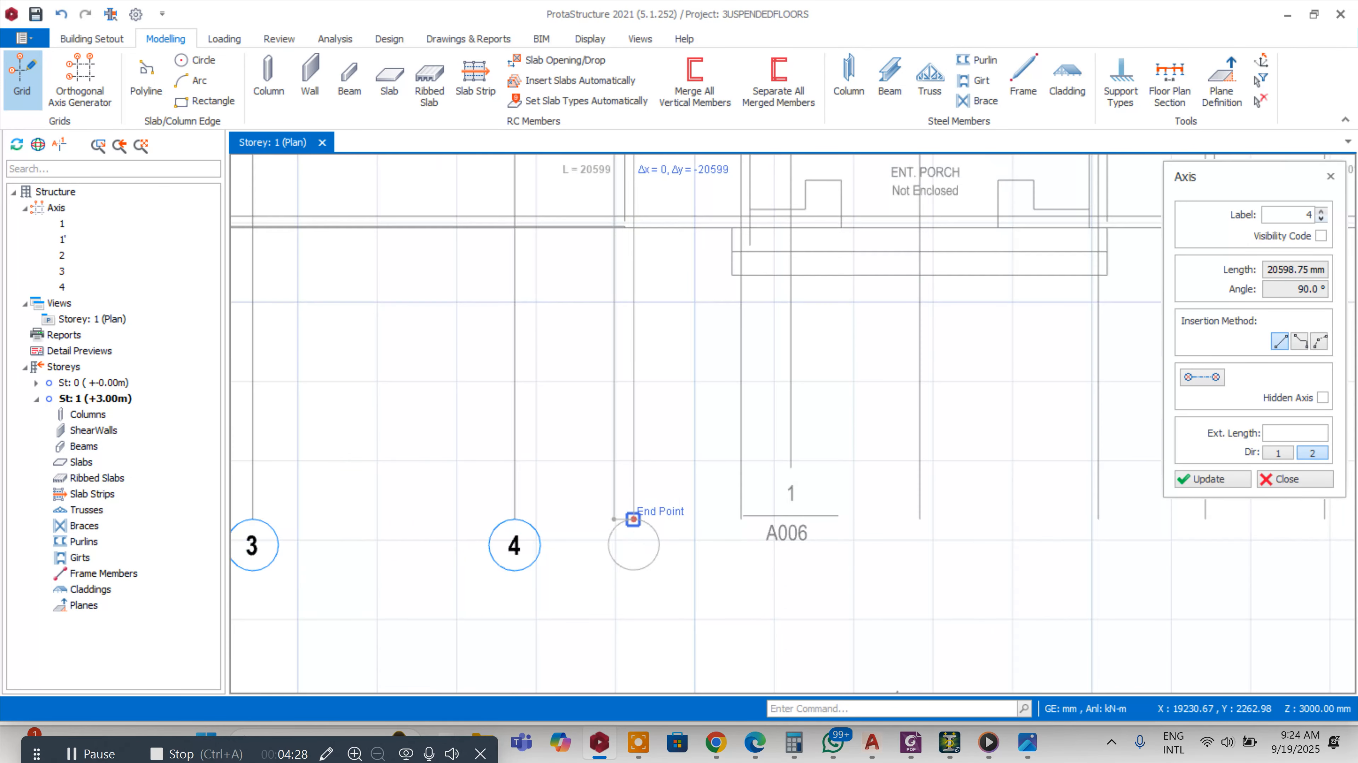
{"action": "left_click", "coordinate": [633, 518]}
Place vertical axis 6 over grid line 6 of the reference drawing
{"action": "scroll", "coordinate": [632, 519], "scroll_direction": "down", "scroll_amount": 6}
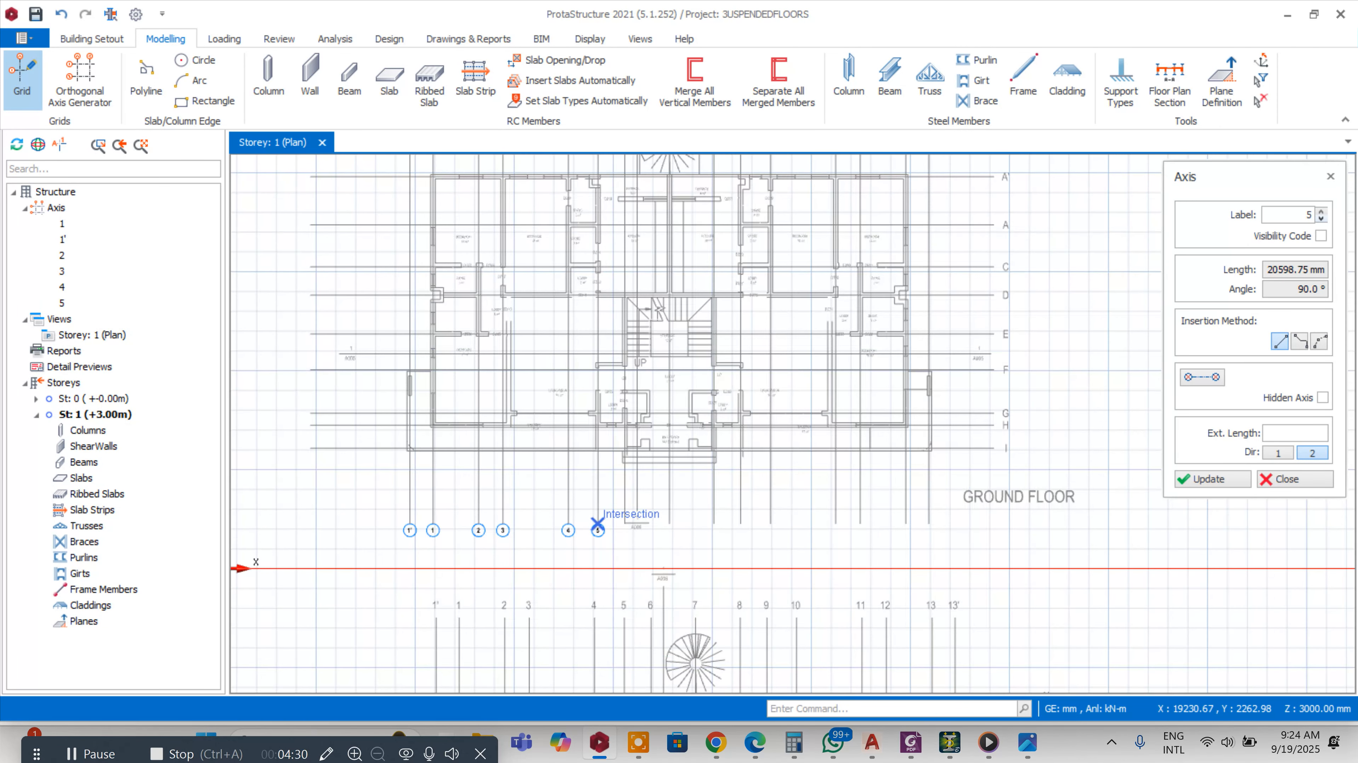
{"action": "scroll", "coordinate": [596, 414], "scroll_direction": "up", "scroll_amount": 6}
{"action": "scroll", "coordinate": [609, 206], "scroll_direction": "down", "scroll_amount": 6}
{"action": "scroll", "coordinate": [556, 347], "scroll_direction": "up", "scroll_amount": 6}
{"action": "left_click", "coordinate": [578, 292]}
{"action": "scroll", "coordinate": [577, 292], "scroll_direction": "down", "scroll_amount": 6}
{"action": "scroll", "coordinate": [625, 470], "scroll_direction": "up", "scroll_amount": 6}
{"action": "scroll", "coordinate": [637, 516], "scroll_direction": "up", "scroll_amount": 3}
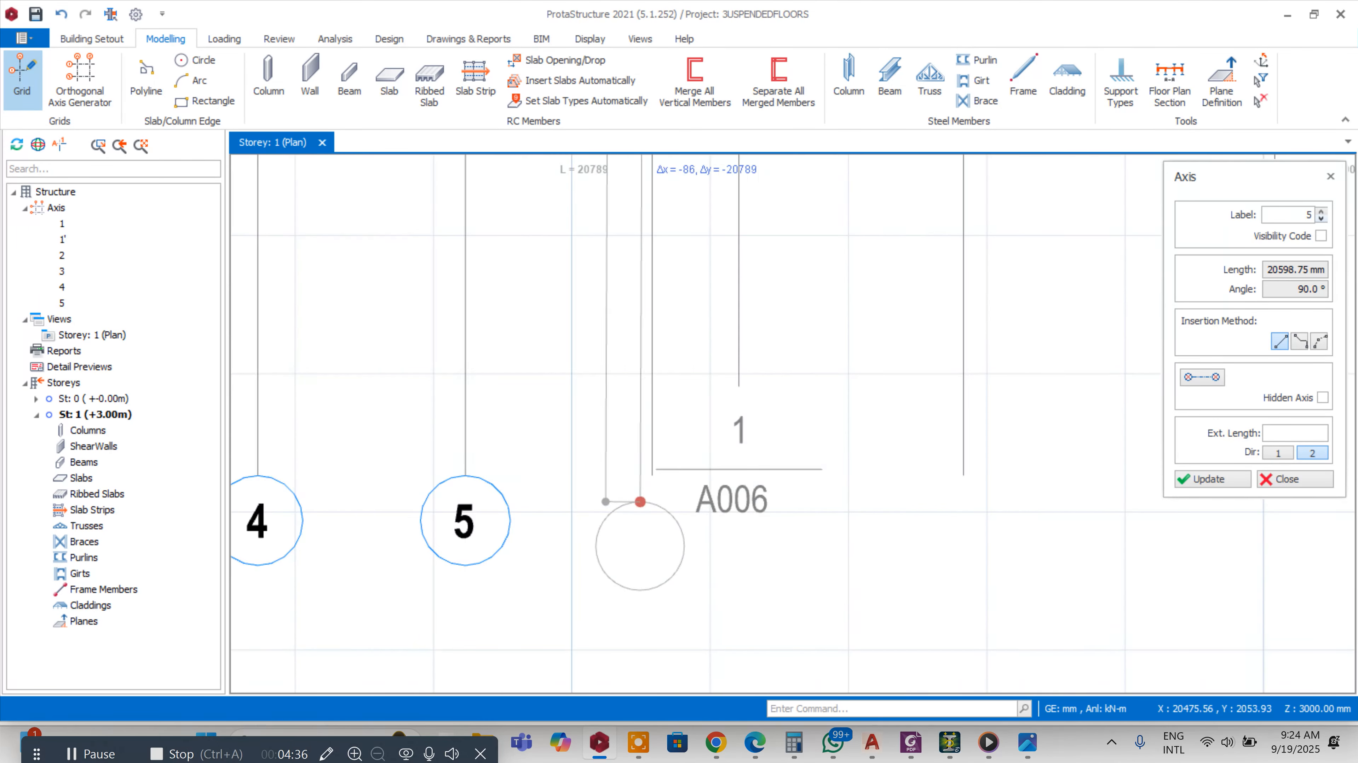
{"action": "left_click", "coordinate": [651, 476]}
Place vertical axis 7 over grid line 7 through the spiral stair
{"action": "scroll", "coordinate": [620, 470], "scroll_direction": "down", "scroll_amount": 6}
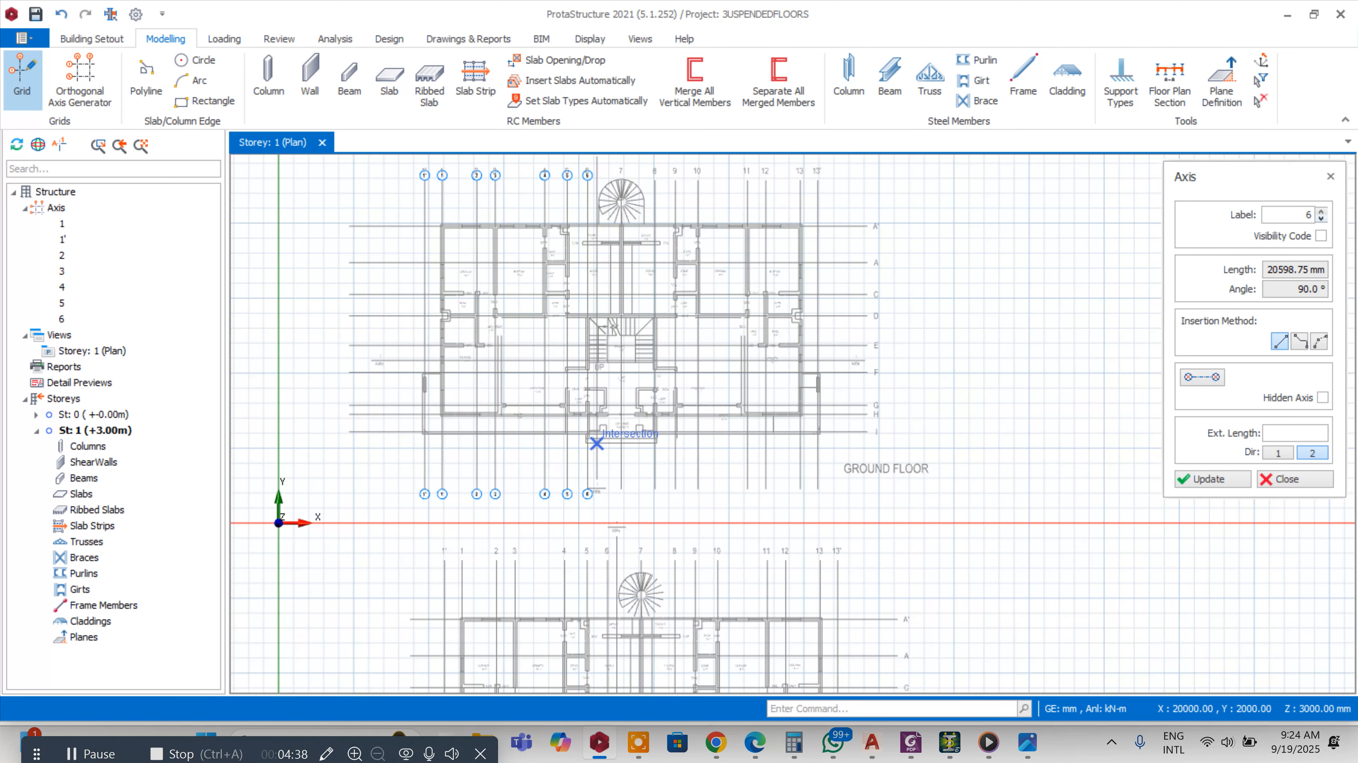
{"action": "scroll", "coordinate": [623, 163], "scroll_direction": "up", "scroll_amount": 5}
{"action": "scroll", "coordinate": [621, 197], "scroll_direction": "down", "scroll_amount": 3}
{"action": "scroll", "coordinate": [611, 236], "scroll_direction": "up", "scroll_amount": 4}
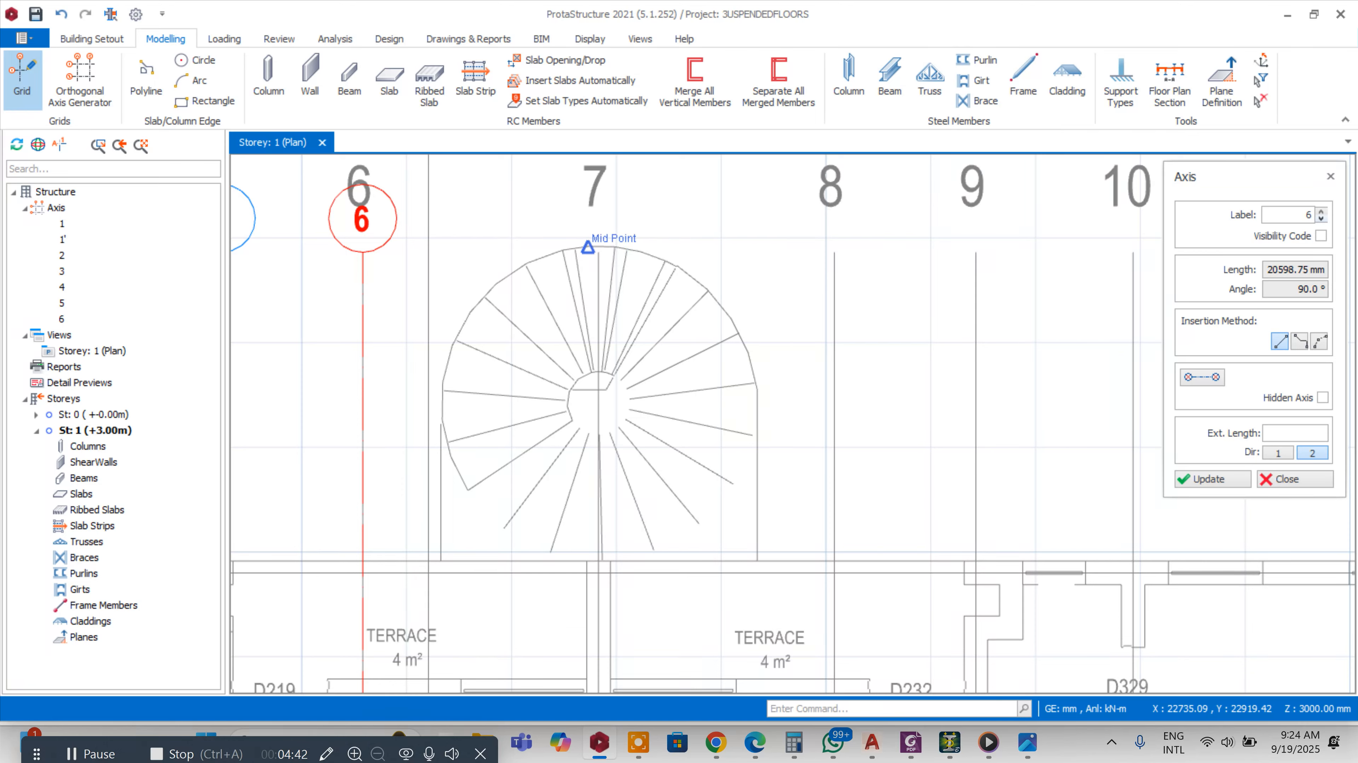
{"action": "scroll", "coordinate": [597, 252], "scroll_direction": "down", "scroll_amount": 6}
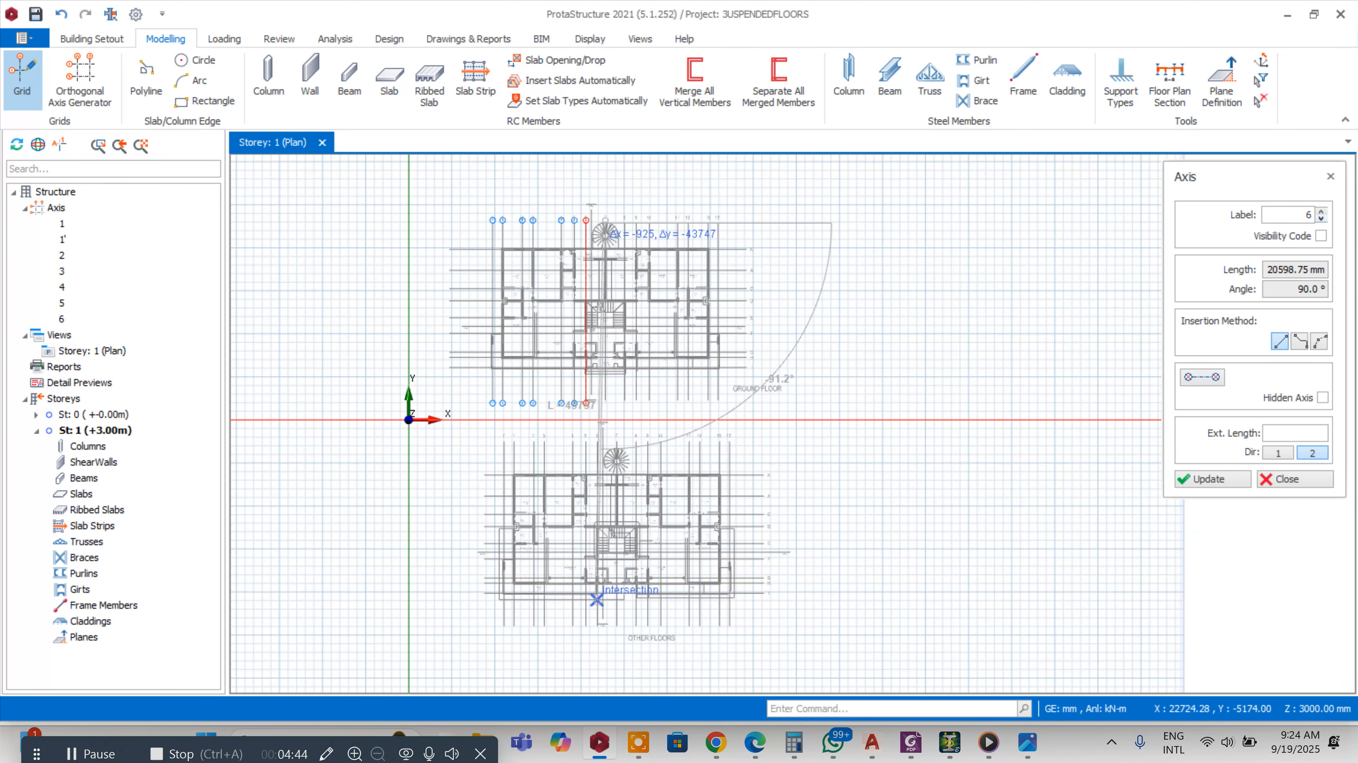
{"action": "scroll", "coordinate": [602, 398], "scroll_direction": "up", "scroll_amount": 2}
{"action": "scroll", "coordinate": [602, 398], "scroll_direction": "up", "scroll_amount": 3}
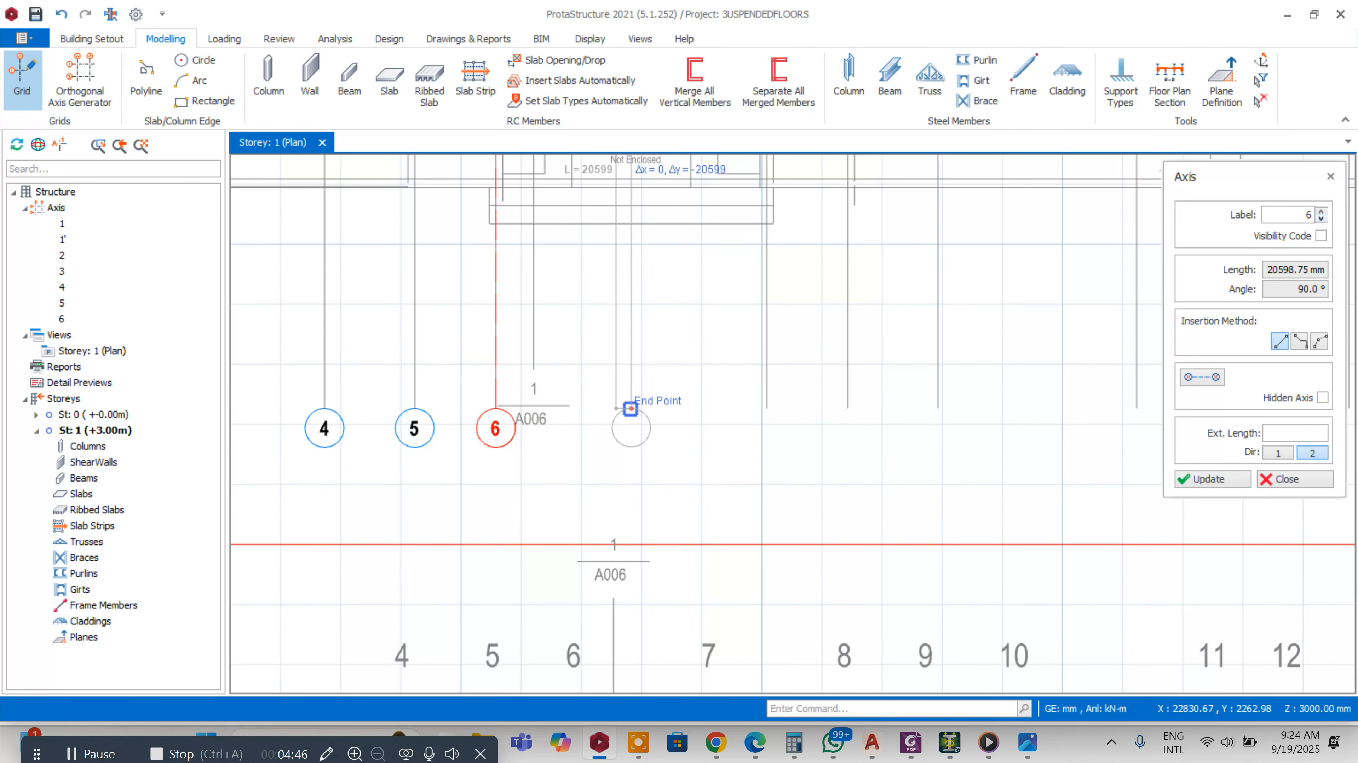
{"action": "left_click", "coordinate": [578, 479]}
Add vertical axis 8 along the plan's grid line 8
{"action": "scroll", "coordinate": [578, 479], "scroll_direction": "down", "scroll_amount": 5}
{"action": "scroll", "coordinate": [605, 238], "scroll_direction": "up", "scroll_amount": 5}
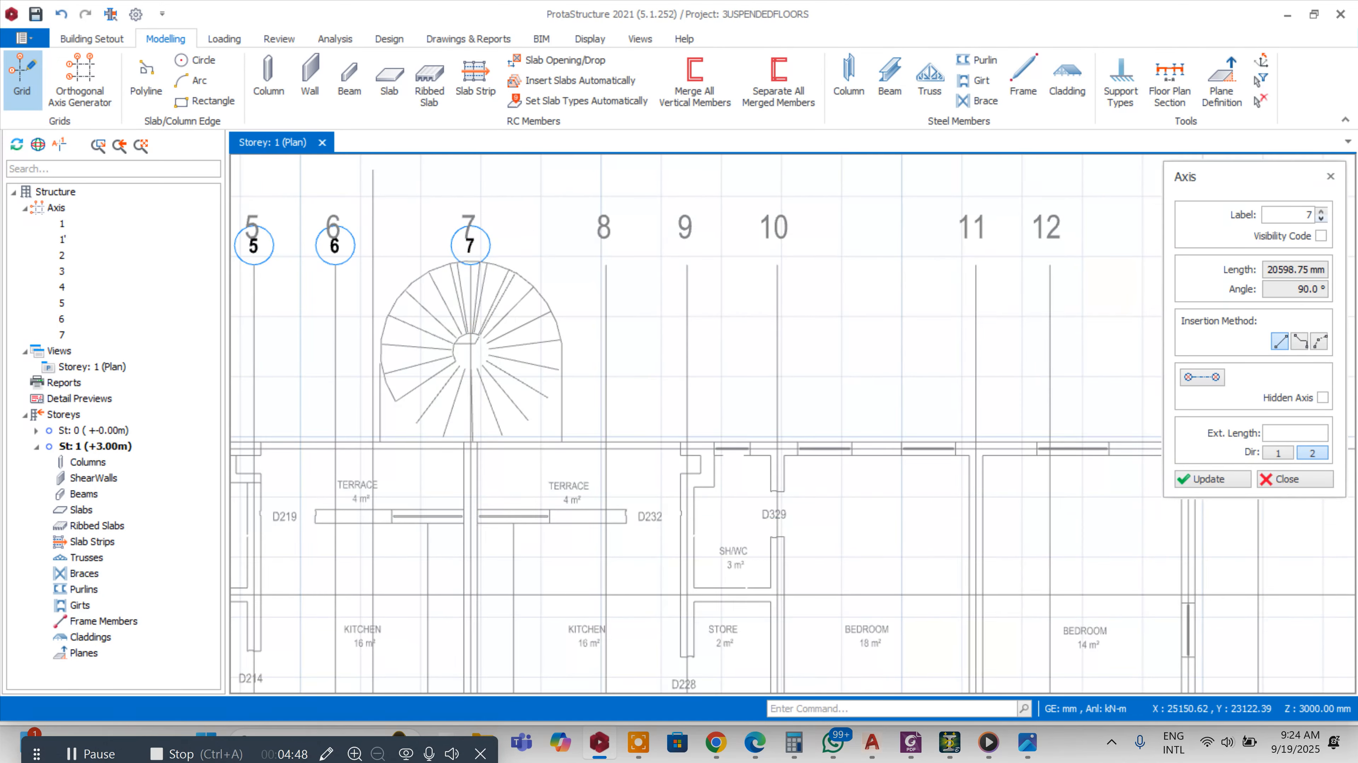
{"action": "scroll", "coordinate": [610, 321], "scroll_direction": "down", "scroll_amount": 5}
{"action": "scroll", "coordinate": [630, 535], "scroll_direction": "up", "scroll_amount": 5}
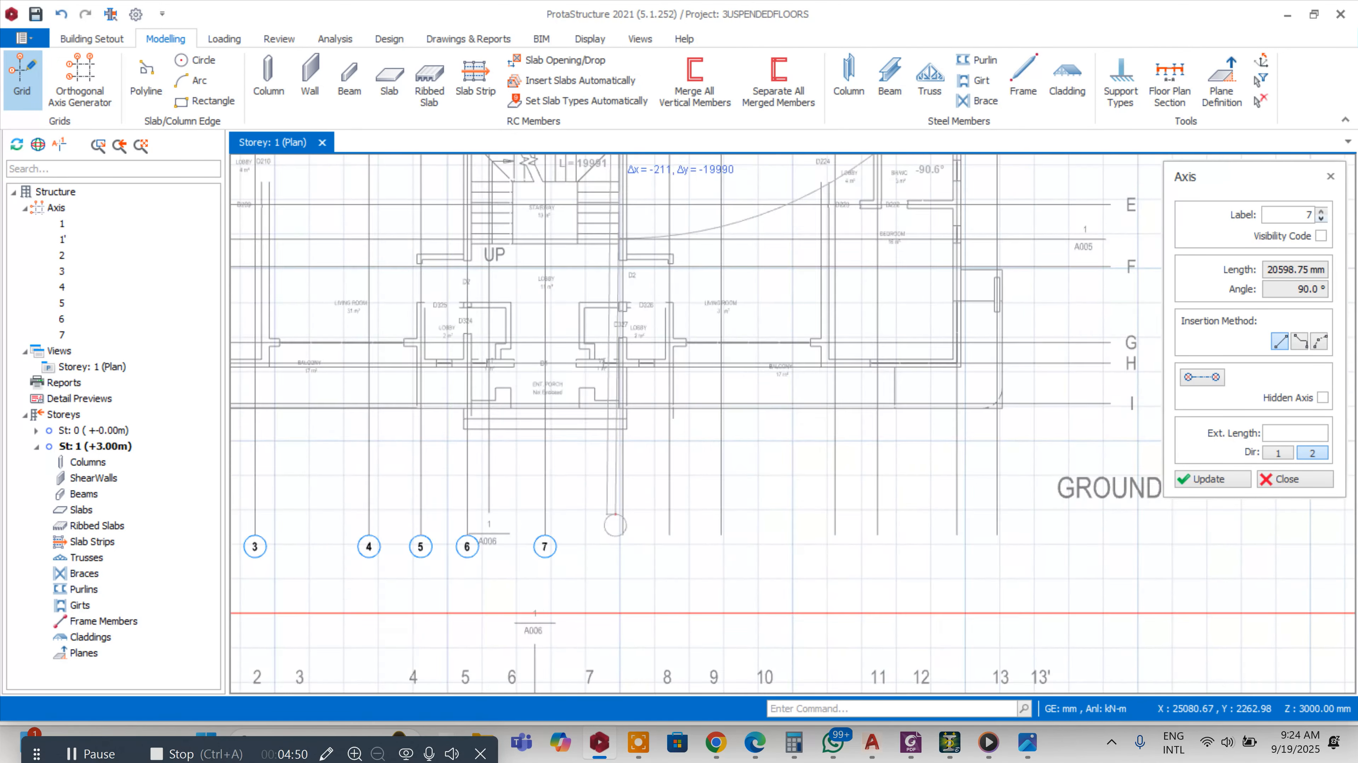
{"action": "left_click", "coordinate": [632, 536]}
Add vertical axis 9 along the plan's grid line 9
{"action": "scroll", "coordinate": [621, 481], "scroll_direction": "down", "scroll_amount": 5}
{"action": "scroll", "coordinate": [612, 277], "scroll_direction": "up", "scroll_amount": 5}
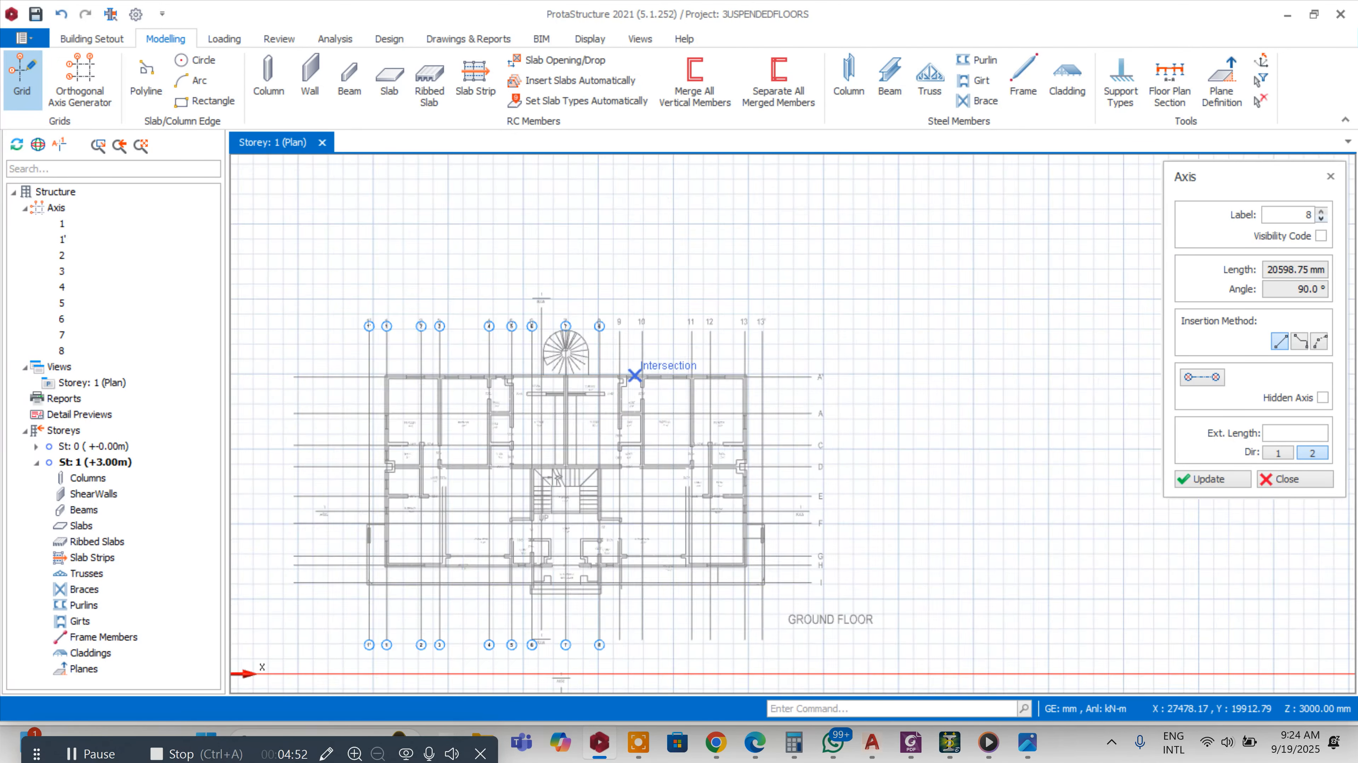
{"action": "scroll", "coordinate": [612, 278], "scroll_direction": "down", "scroll_amount": 5}
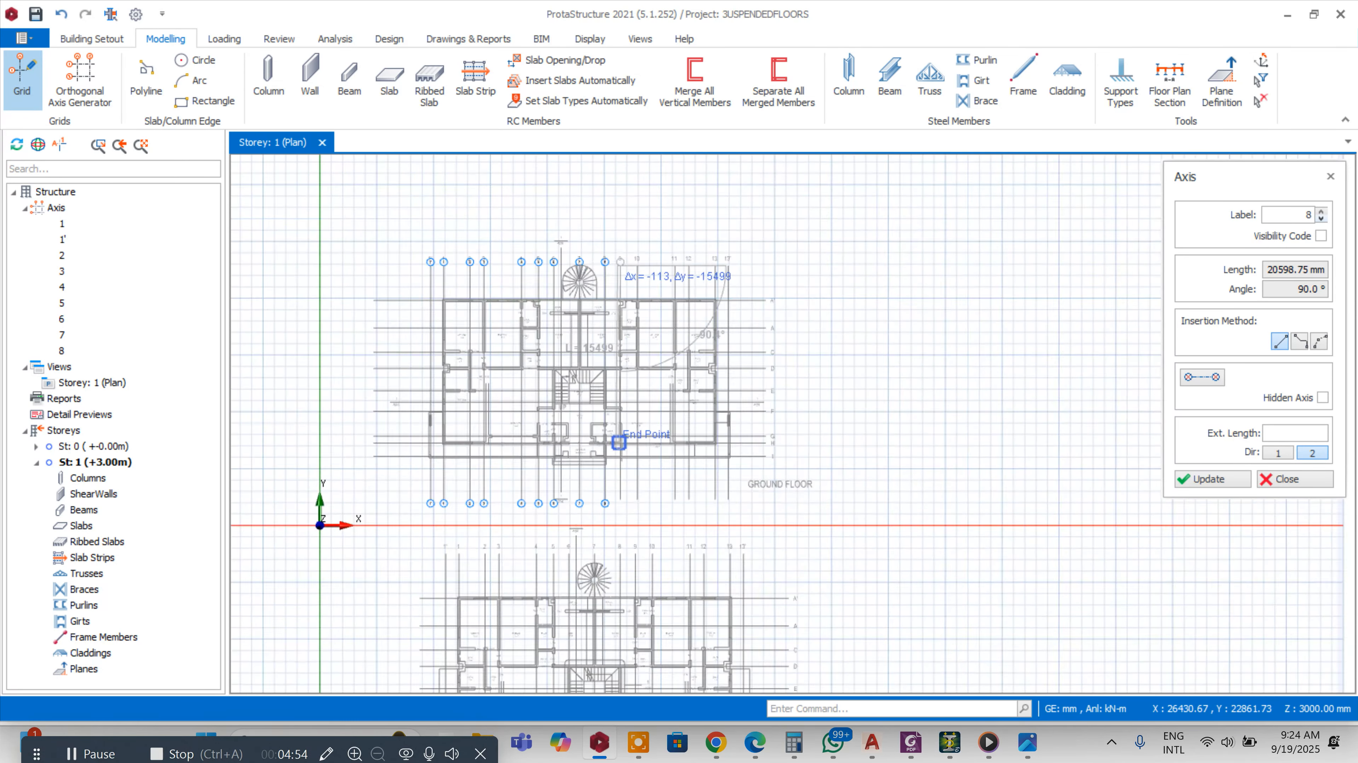
{"action": "scroll", "coordinate": [615, 537], "scroll_direction": "up", "scroll_amount": 5}
{"action": "left_click", "coordinate": [636, 585]}
Draw vertical axis 10 along the reference drawing's grid line 10
{"action": "scroll", "coordinate": [636, 556], "scroll_direction": "down", "scroll_amount": 5}
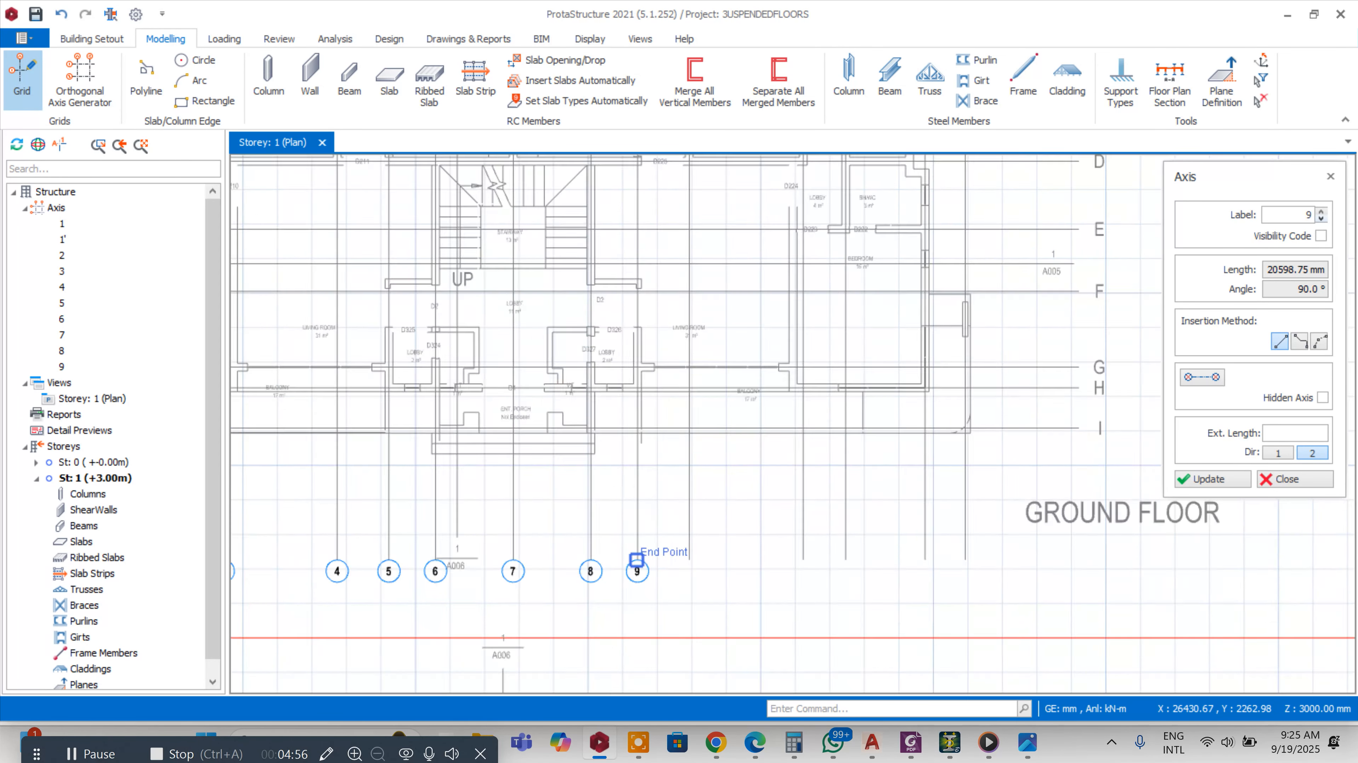
{"action": "scroll", "coordinate": [660, 224], "scroll_direction": "up", "scroll_amount": 5}
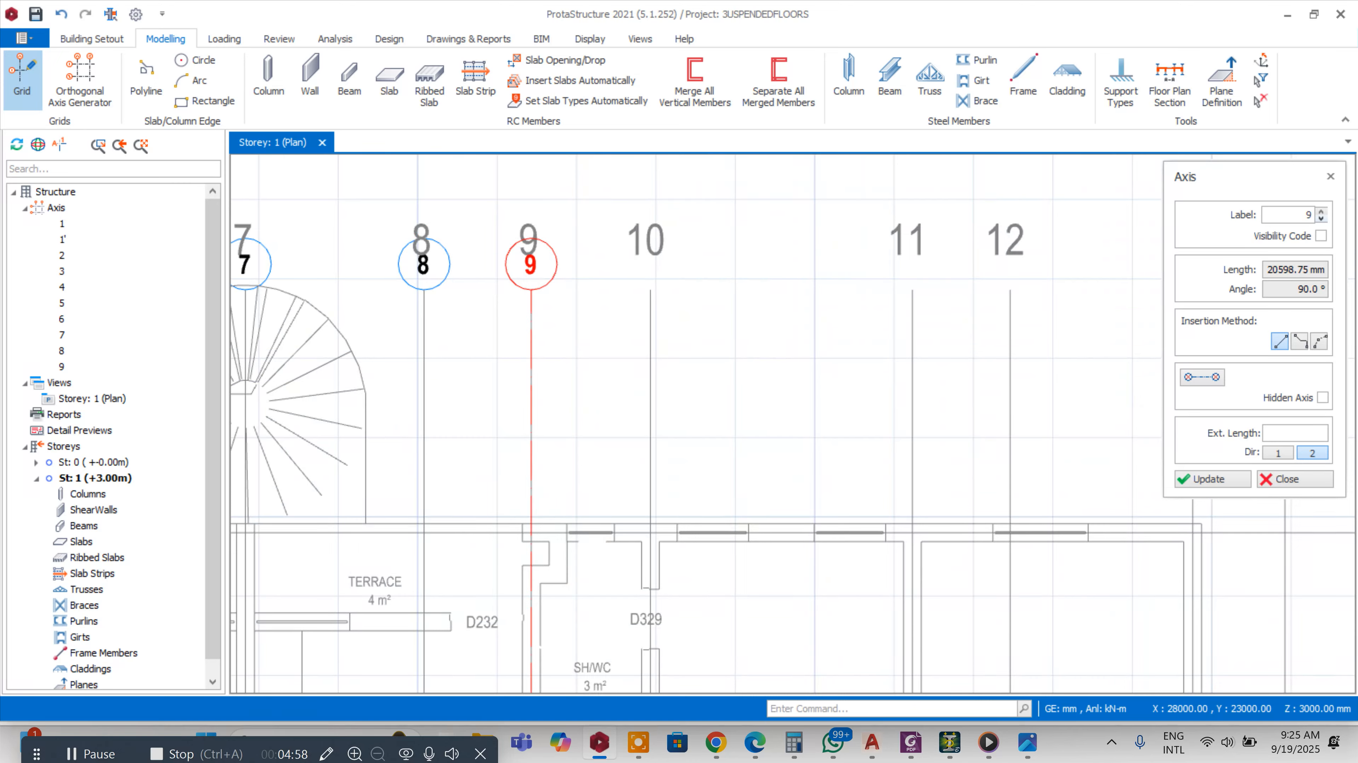
{"action": "scroll", "coordinate": [650, 291], "scroll_direction": "down", "scroll_amount": 5}
{"action": "scroll", "coordinate": [664, 675], "scroll_direction": "up", "scroll_amount": 5}
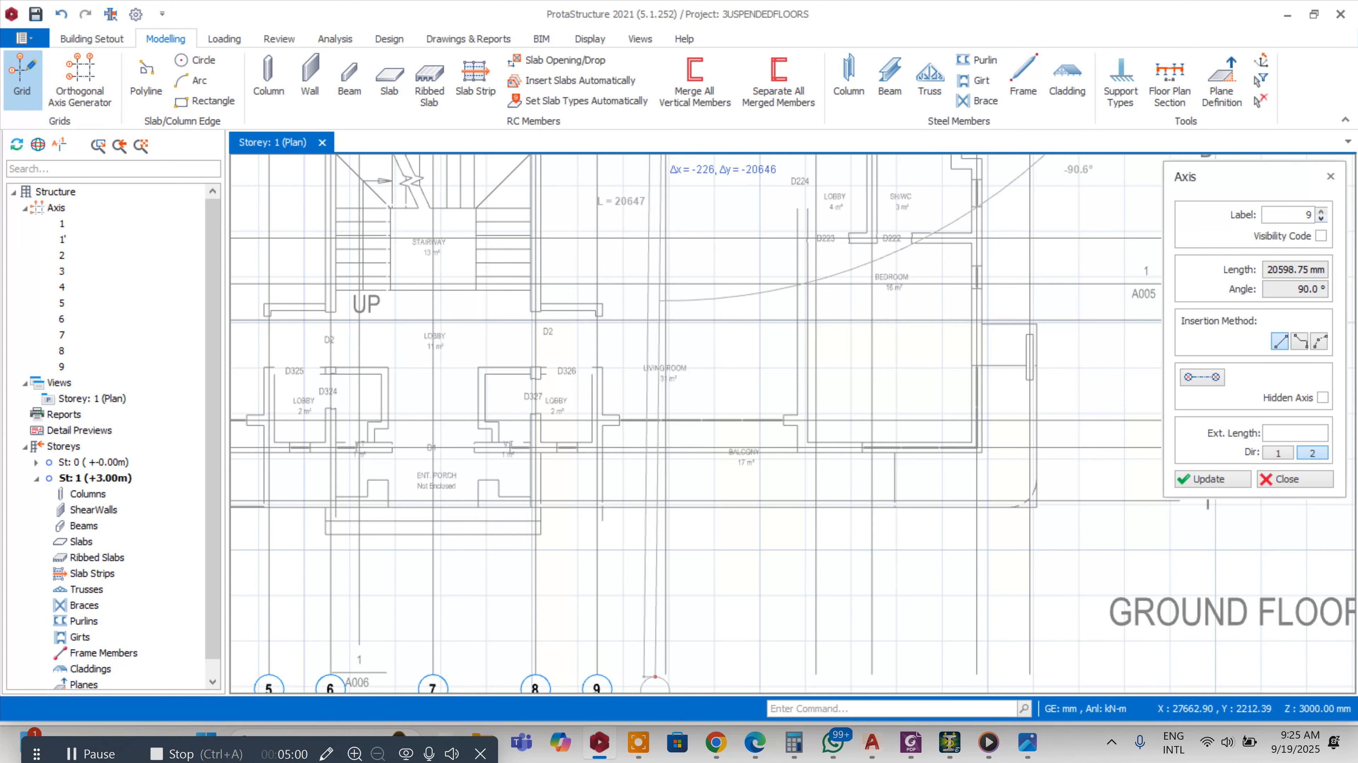
{"action": "left_click", "coordinate": [664, 675]}
{"action": "scroll", "coordinate": [642, 535], "scroll_direction": "down", "scroll_amount": 5}
{"action": "scroll", "coordinate": [615, 428], "scroll_direction": "up", "scroll_amount": 5}
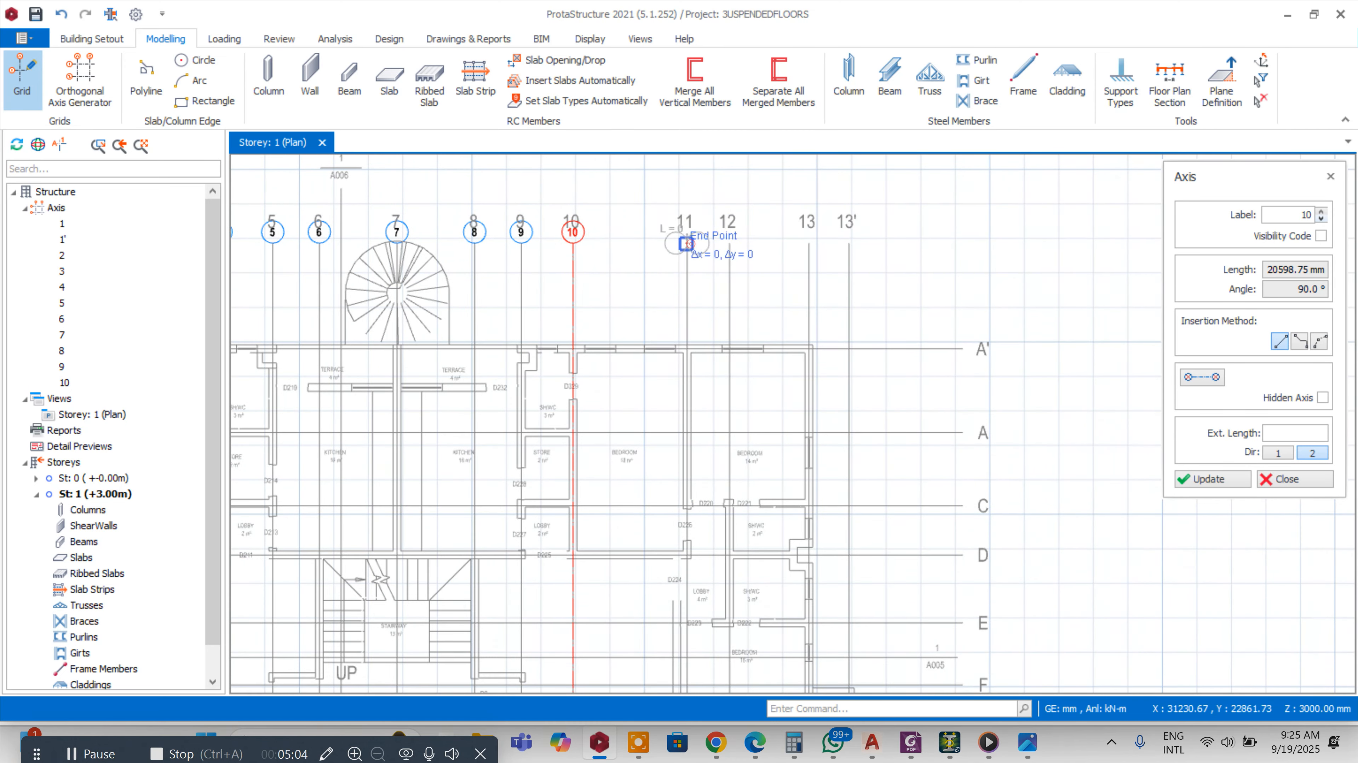
Add vertical axis 11 along the plan's grid line 11
{"action": "left_click", "coordinate": [686, 245]}
{"action": "scroll", "coordinate": [686, 268], "scroll_direction": "down", "scroll_amount": 5}
{"action": "scroll", "coordinate": [706, 479], "scroll_direction": "up", "scroll_amount": 5}
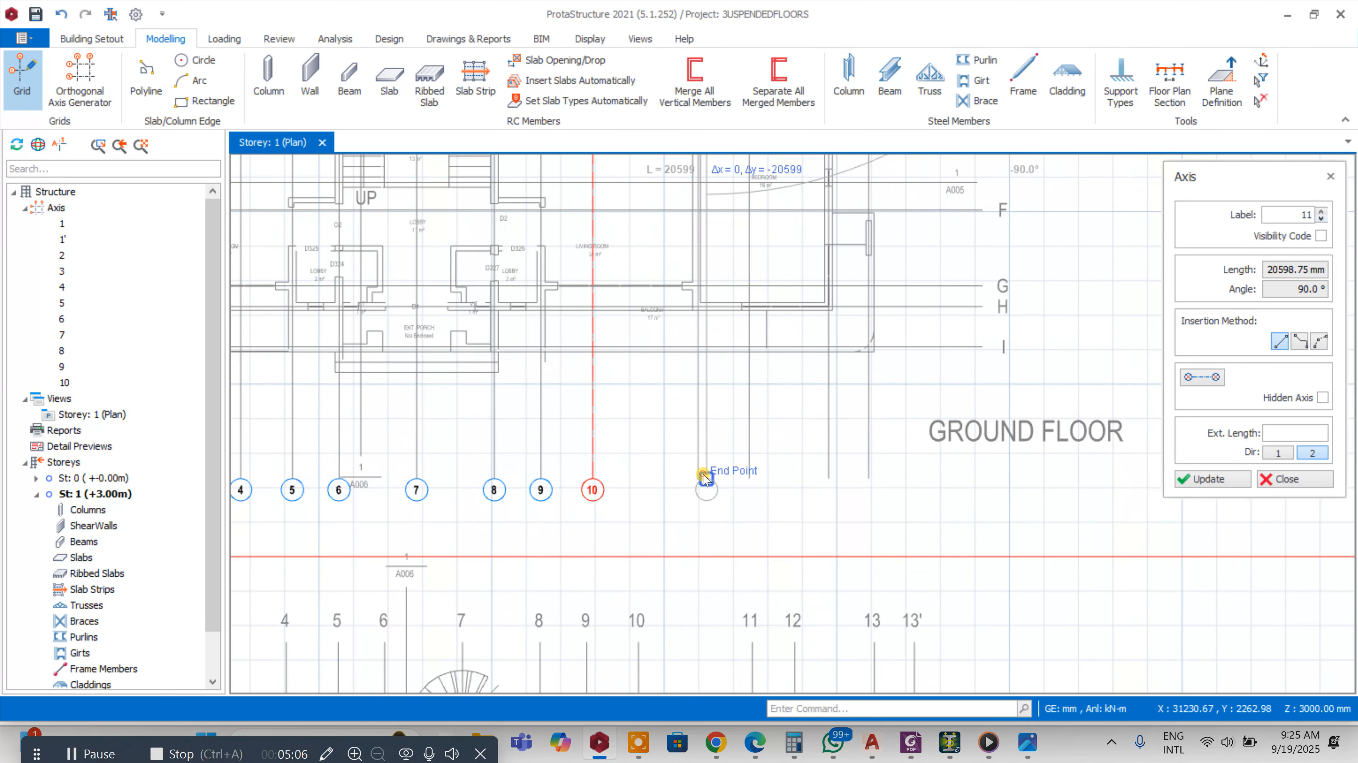
{"action": "left_click", "coordinate": [706, 479]}
Add vertical axis 12 along the plan's grid line 12
{"action": "scroll", "coordinate": [706, 479], "scroll_direction": "down", "scroll_amount": 5}
{"action": "scroll", "coordinate": [674, 320], "scroll_direction": "up", "scroll_amount": 5}
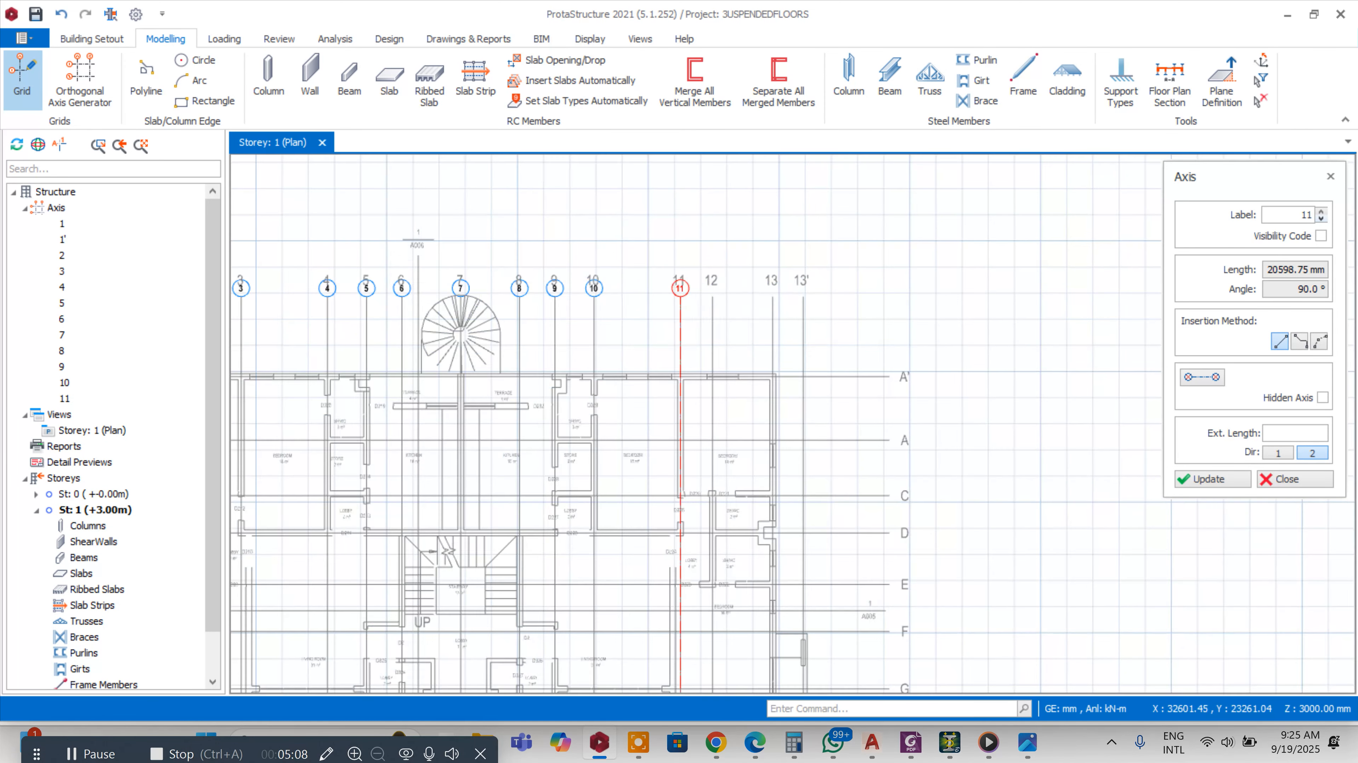
{"action": "left_click", "coordinate": [711, 297]}
{"action": "scroll", "coordinate": [711, 297], "scroll_direction": "down", "scroll_amount": 5}
{"action": "scroll", "coordinate": [697, 405], "scroll_direction": "up", "scroll_amount": 5}
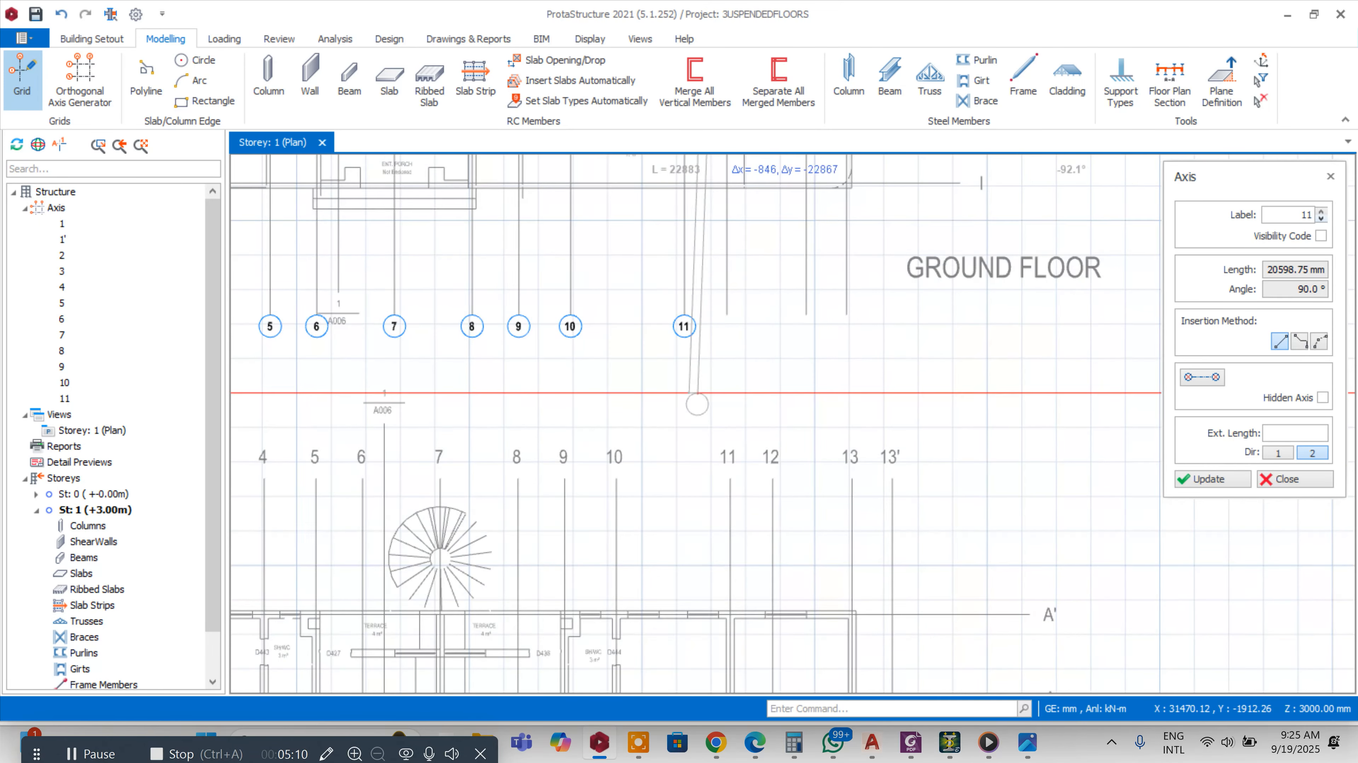
{"action": "left_click", "coordinate": [717, 361]}
Add vertical axis 13 along the plan's grid line 13
{"action": "scroll", "coordinate": [716, 361], "scroll_direction": "down", "scroll_amount": 5}
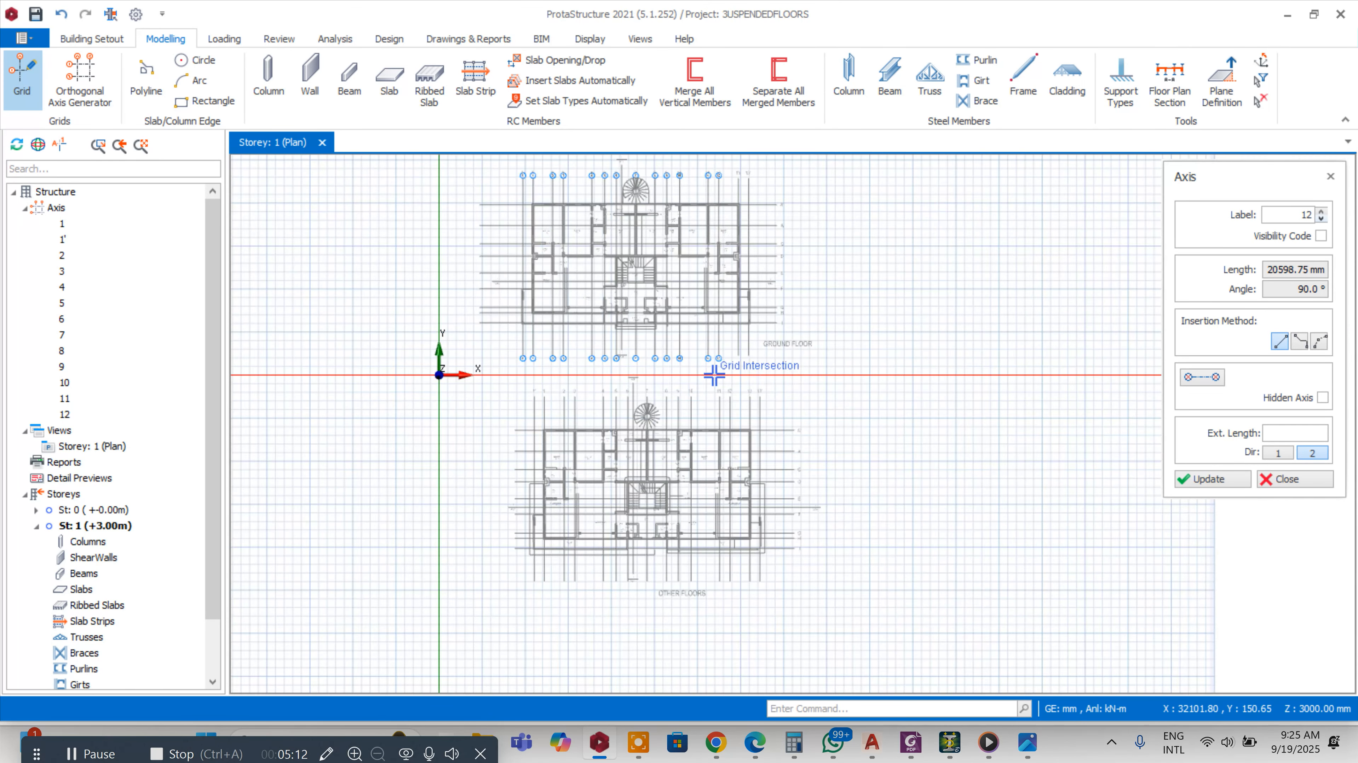
{"action": "scroll", "coordinate": [748, 190], "scroll_direction": "up", "scroll_amount": 5}
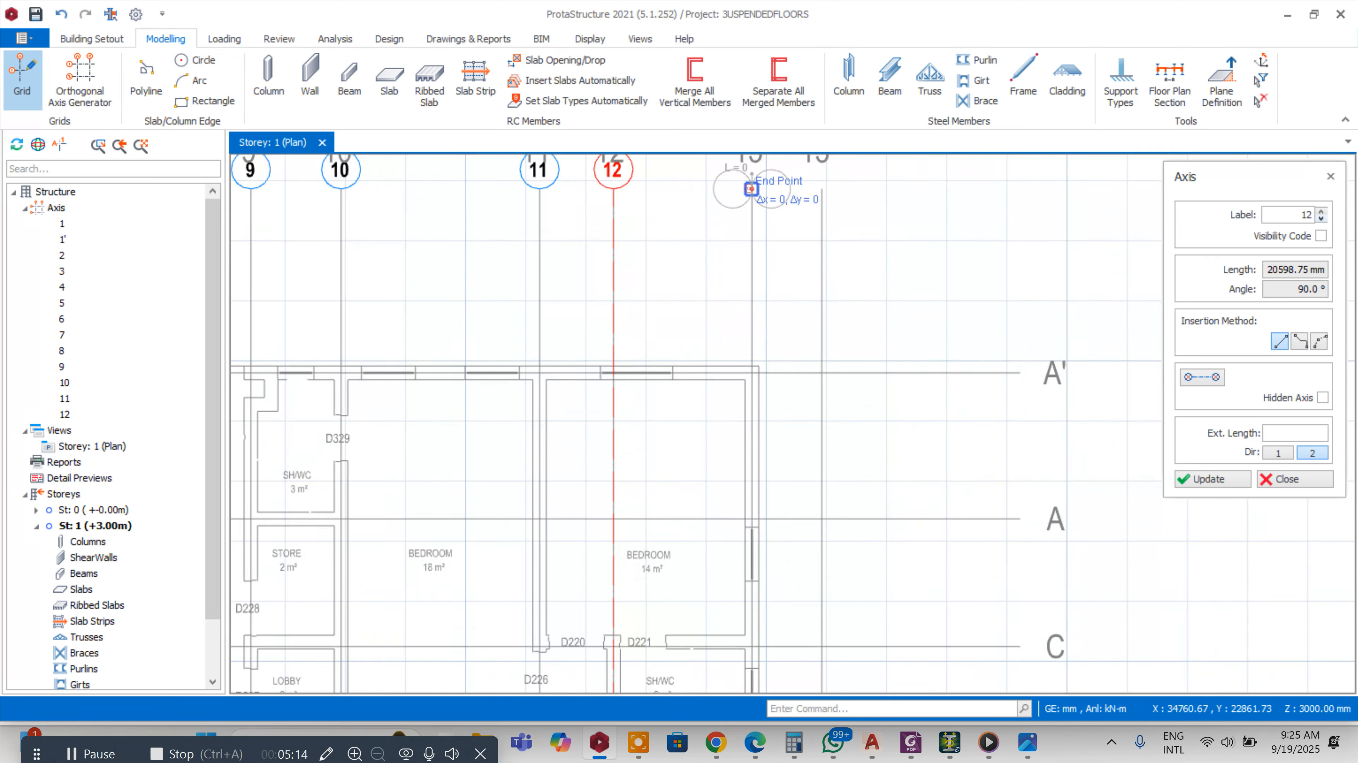
{"action": "scroll", "coordinate": [751, 188], "scroll_direction": "down", "scroll_amount": 5}
{"action": "scroll", "coordinate": [747, 478], "scroll_direction": "up", "scroll_amount": 5}
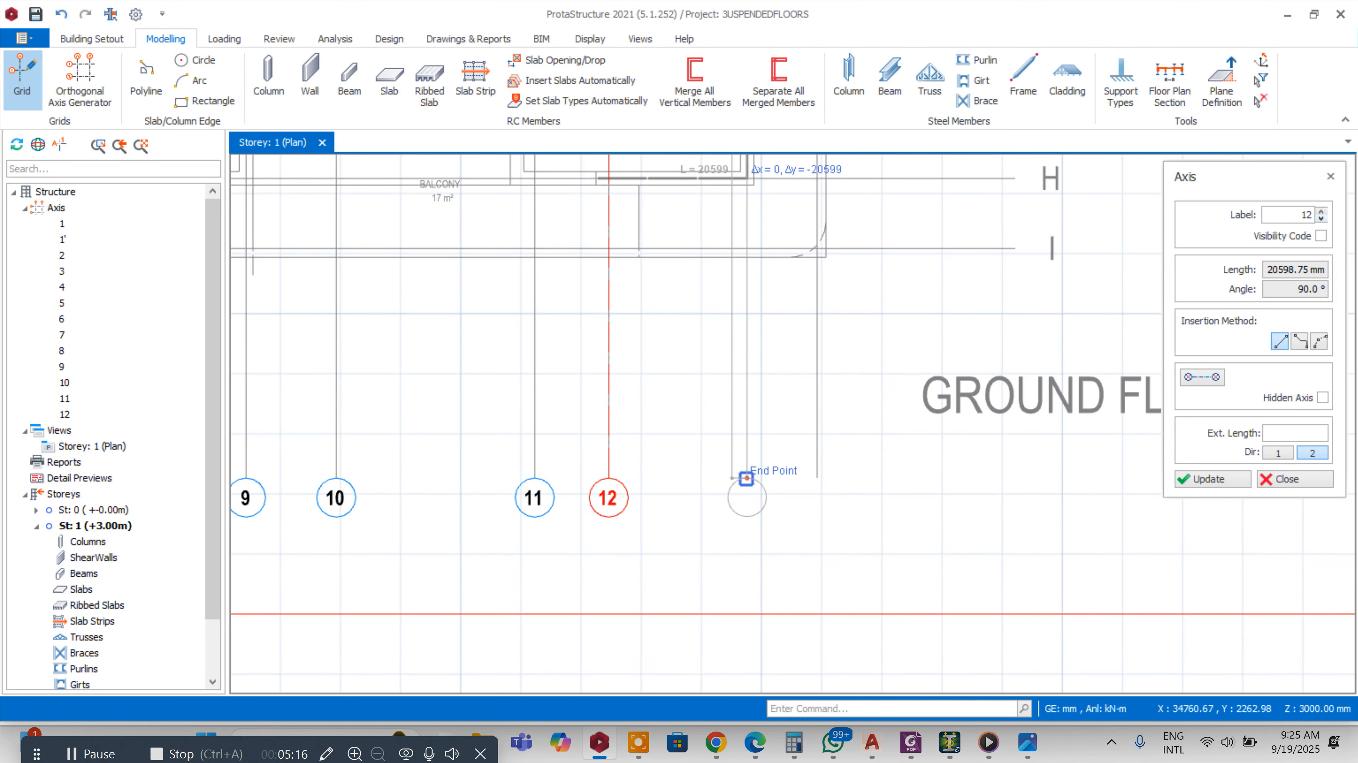
{"action": "left_click", "coordinate": [746, 478]}
Add vertical axis 14 along the plan's grid line 13'
{"action": "scroll", "coordinate": [746, 478], "scroll_direction": "down", "scroll_amount": 5}
{"action": "scroll", "coordinate": [704, 283], "scroll_direction": "up", "scroll_amount": 5}
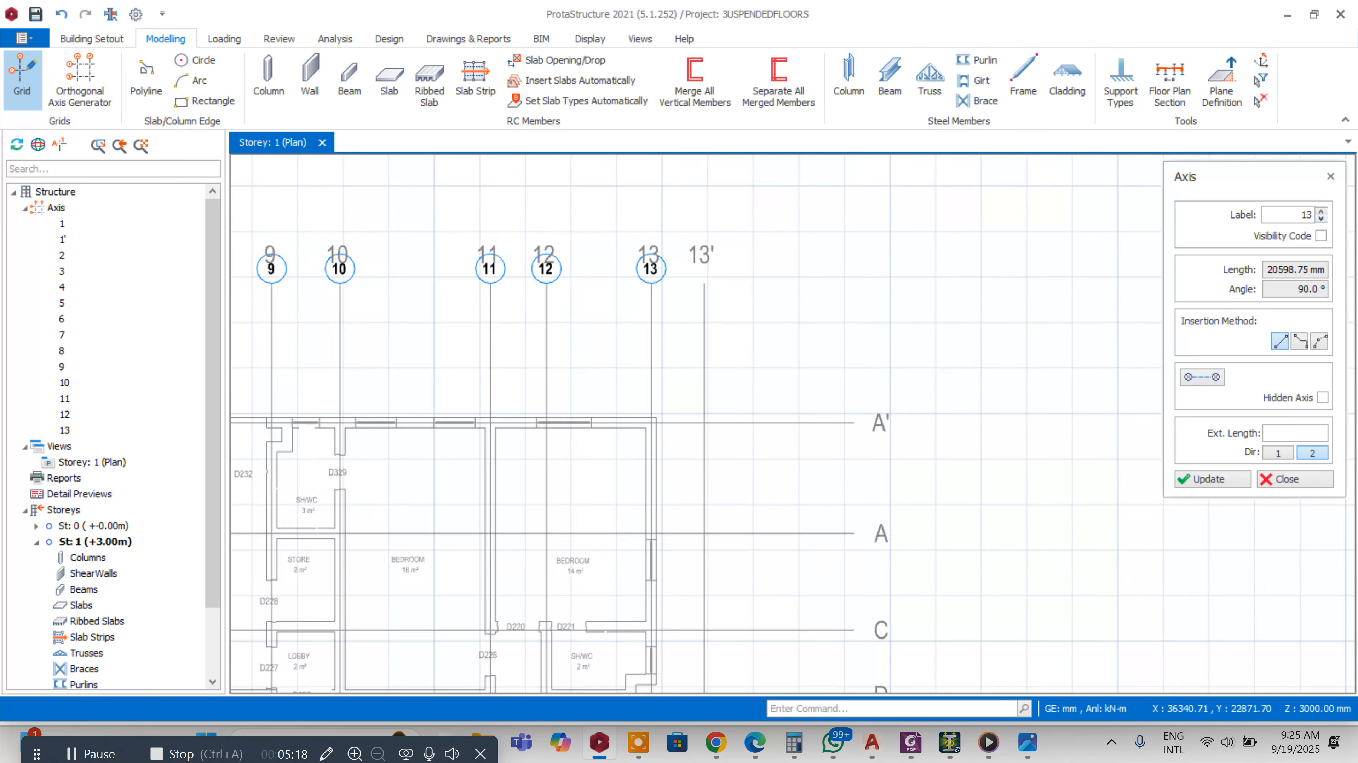
{"action": "scroll", "coordinate": [704, 283], "scroll_direction": "up", "scroll_amount": 1}
{"action": "scroll", "coordinate": [697, 285], "scroll_direction": "down", "scroll_amount": 5}
{"action": "scroll", "coordinate": [701, 578], "scroll_direction": "up", "scroll_amount": 5}
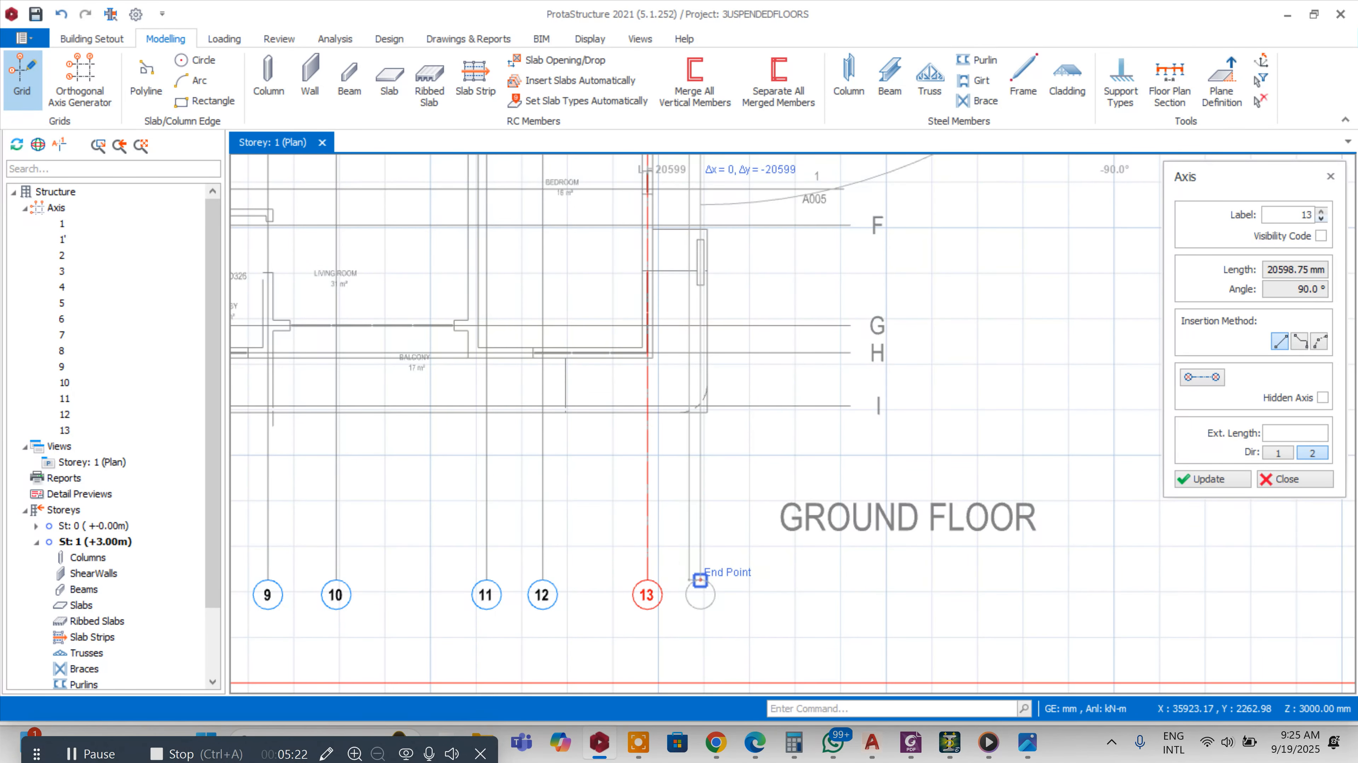
{"action": "left_click", "coordinate": [729, 508]}
Set the axis label to A' and draw a horizontal axis along the plan's grid line A'
{"action": "scroll", "coordinate": [521, 379], "scroll_direction": "down", "scroll_amount": 5}
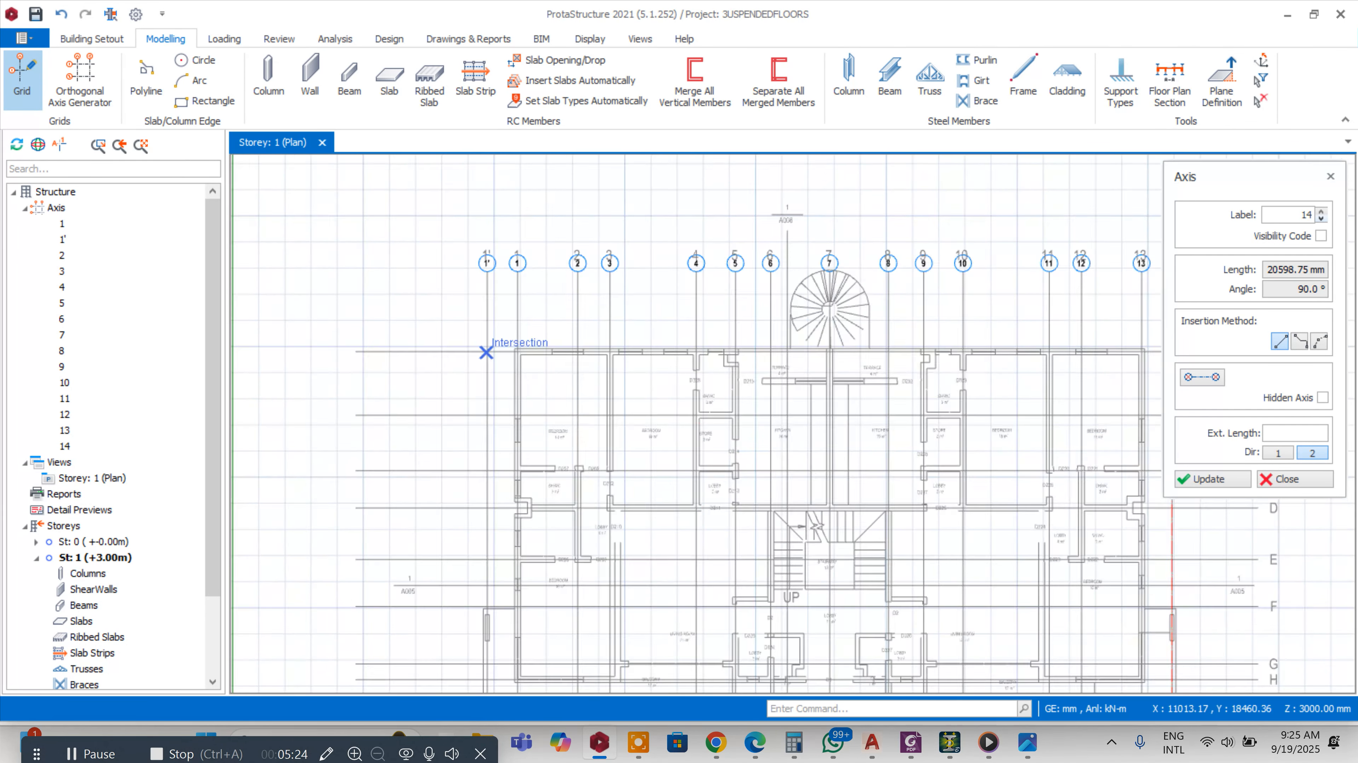
{"action": "scroll", "coordinate": [521, 378], "scroll_direction": "up", "scroll_amount": 5}
{"action": "scroll", "coordinate": [369, 358], "scroll_direction": "down", "scroll_amount": 5}
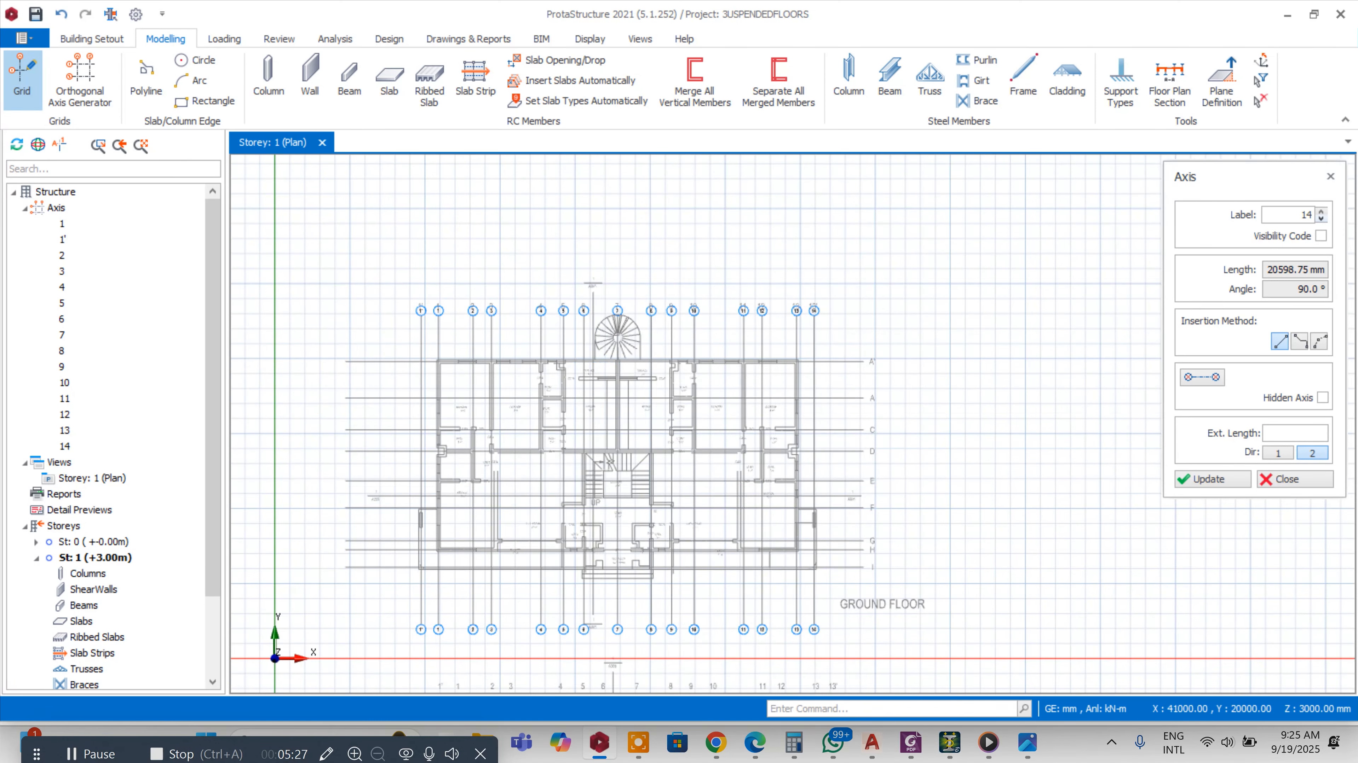
{"action": "scroll", "coordinate": [902, 354], "scroll_direction": "up", "scroll_amount": 3}
{"action": "left_click", "coordinate": [1271, 215]}
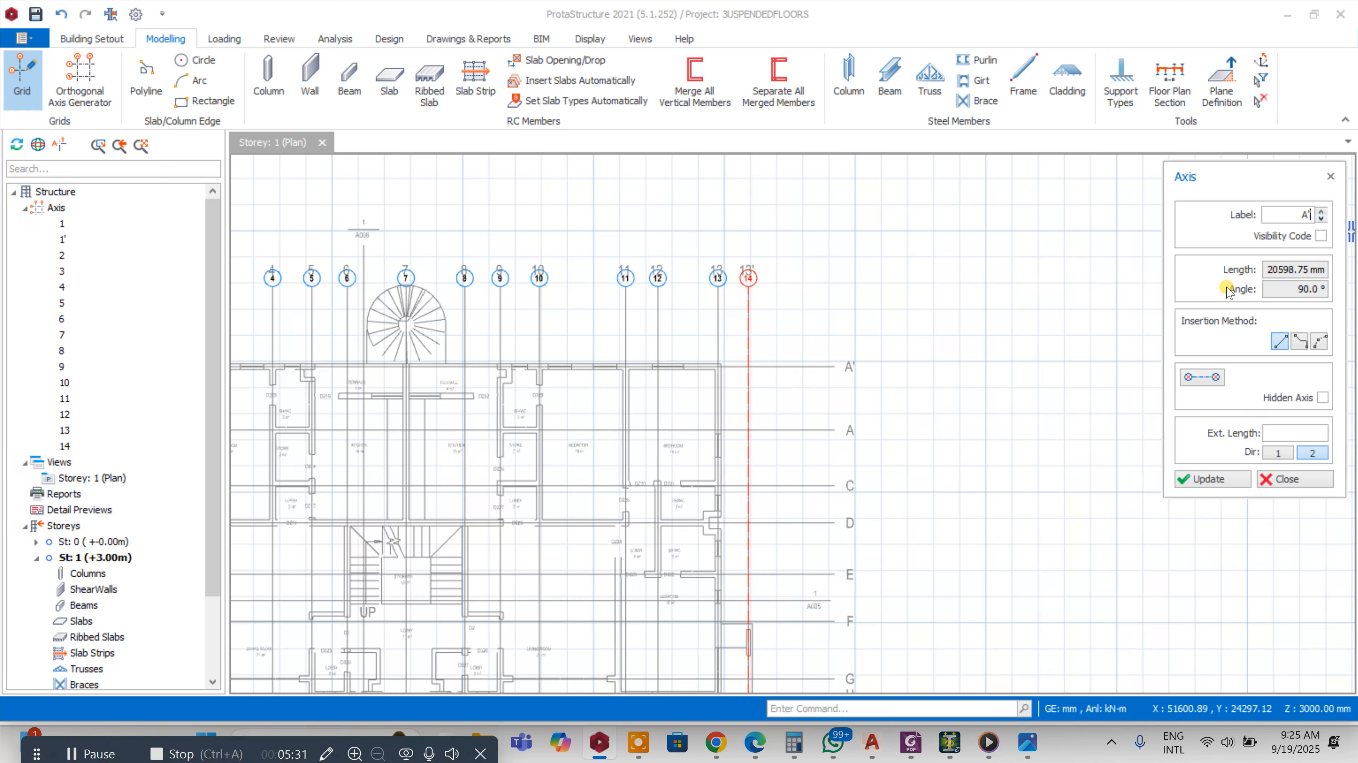
{"action": "scroll", "coordinate": [1064, 302], "scroll_direction": "down", "scroll_amount": 3}
{"action": "scroll", "coordinate": [497, 327], "scroll_direction": "up", "scroll_amount": 4}
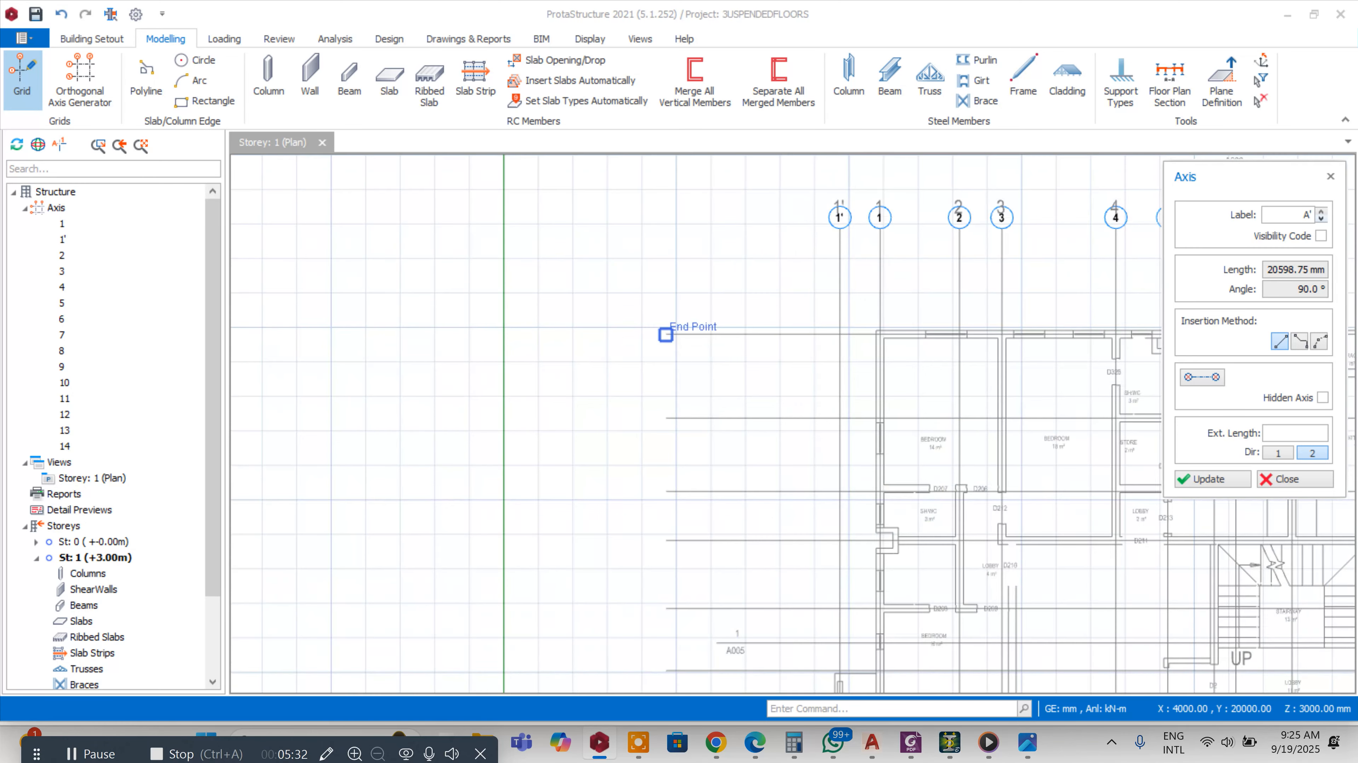
{"action": "left_click", "coordinate": [665, 334]}
{"action": "scroll", "coordinate": [534, 339], "scroll_direction": "down", "scroll_amount": 3}
{"action": "scroll", "coordinate": [973, 337], "scroll_direction": "up", "scroll_amount": 4}
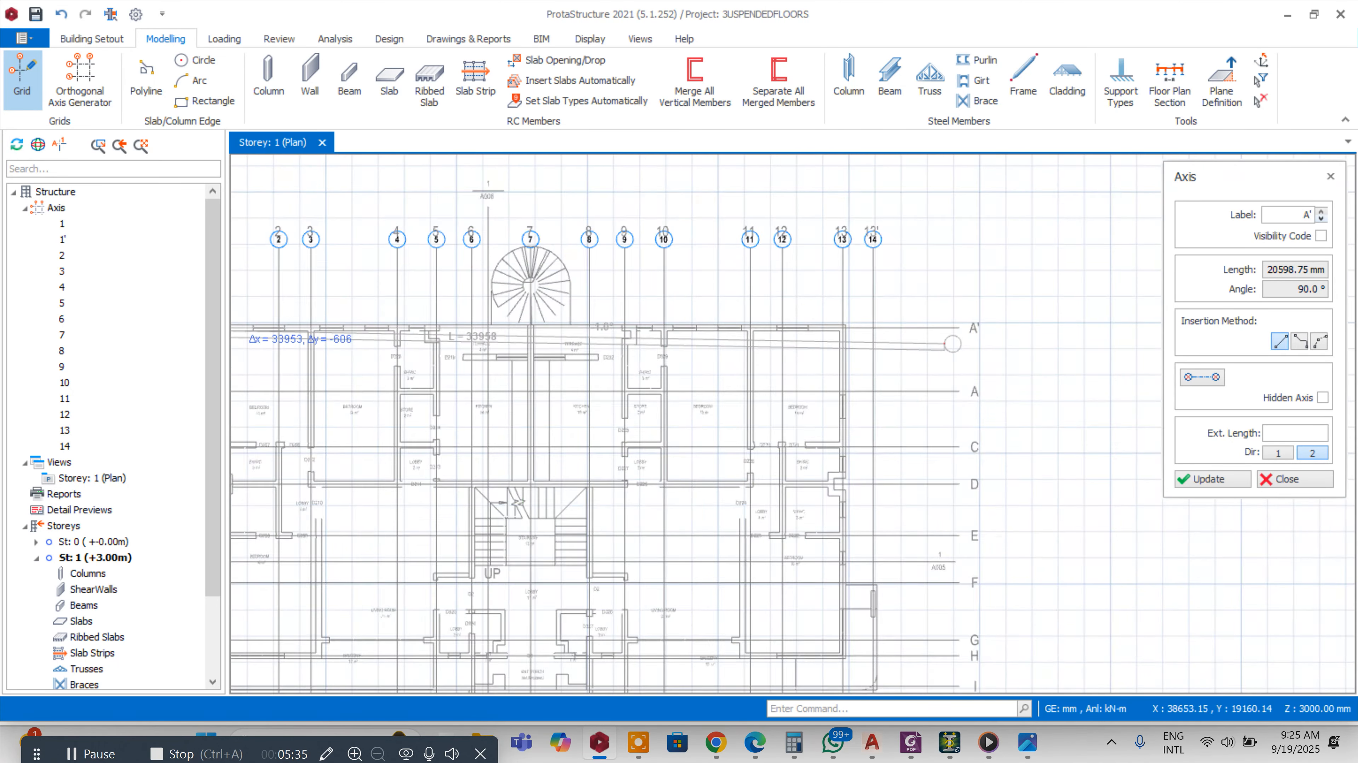
{"action": "left_click", "coordinate": [968, 316]}
Add horizontal axis A along the plan's grid line A
{"action": "scroll", "coordinate": [985, 321], "scroll_direction": "down", "scroll_amount": 3}
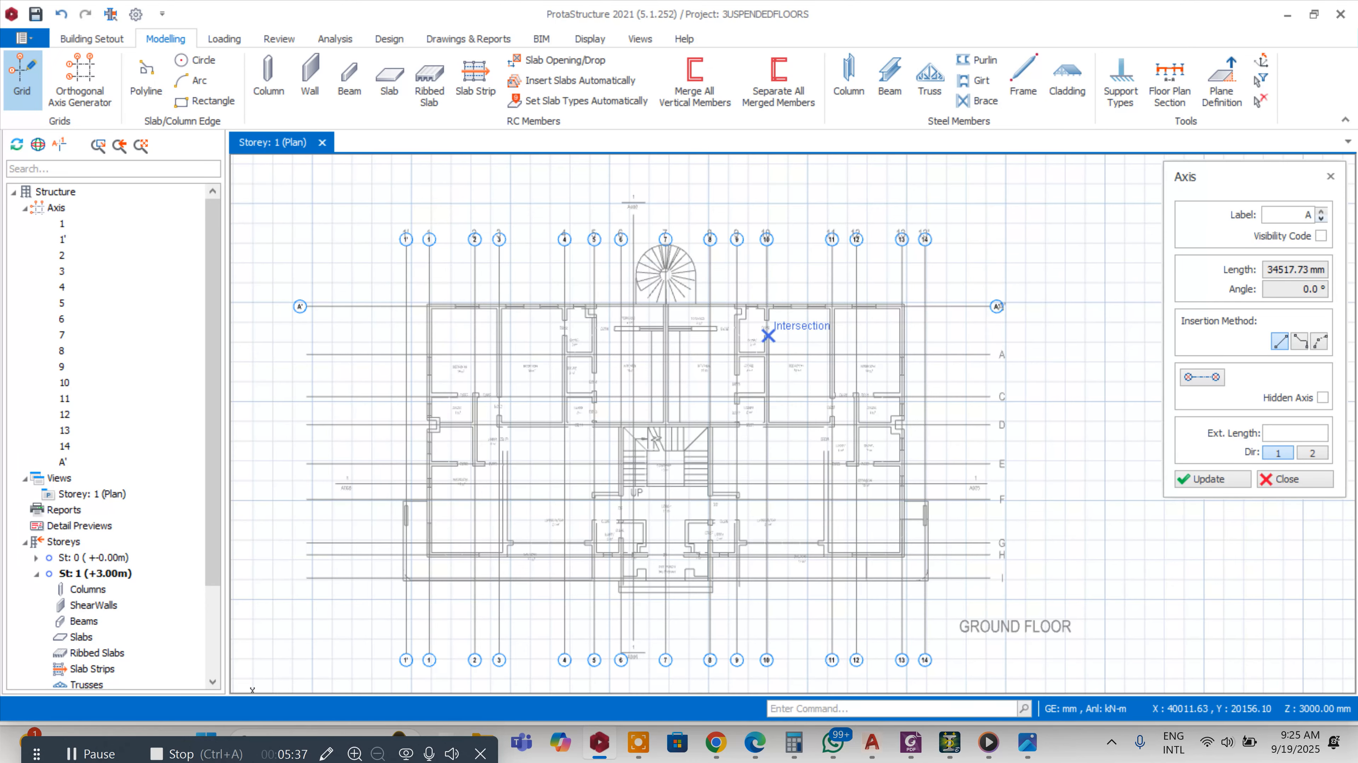
{"action": "left_click", "coordinate": [328, 345]}
{"action": "scroll", "coordinate": [374, 342], "scroll_direction": "down", "scroll_amount": 3}
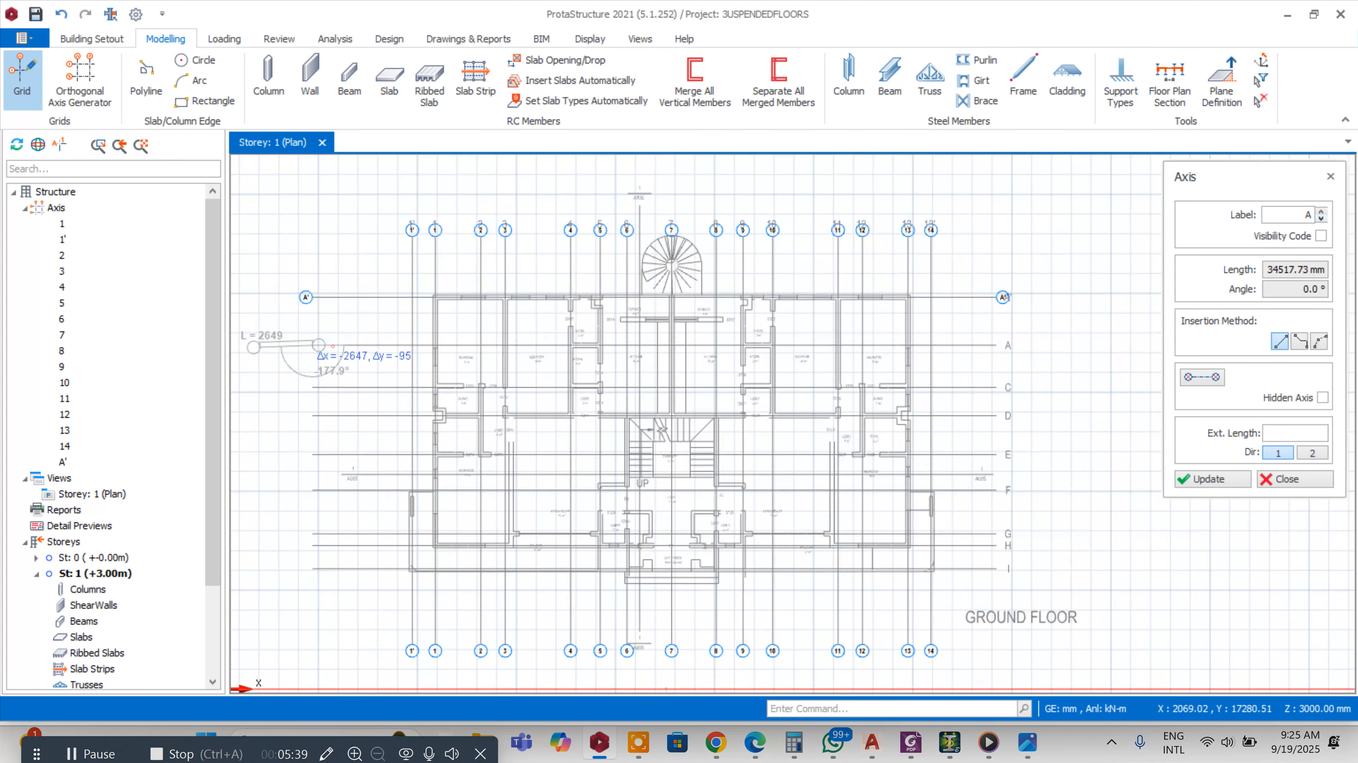
{"action": "scroll", "coordinate": [614, 306], "scroll_direction": "up", "scroll_amount": 4}
{"action": "left_click", "coordinate": [614, 306]}
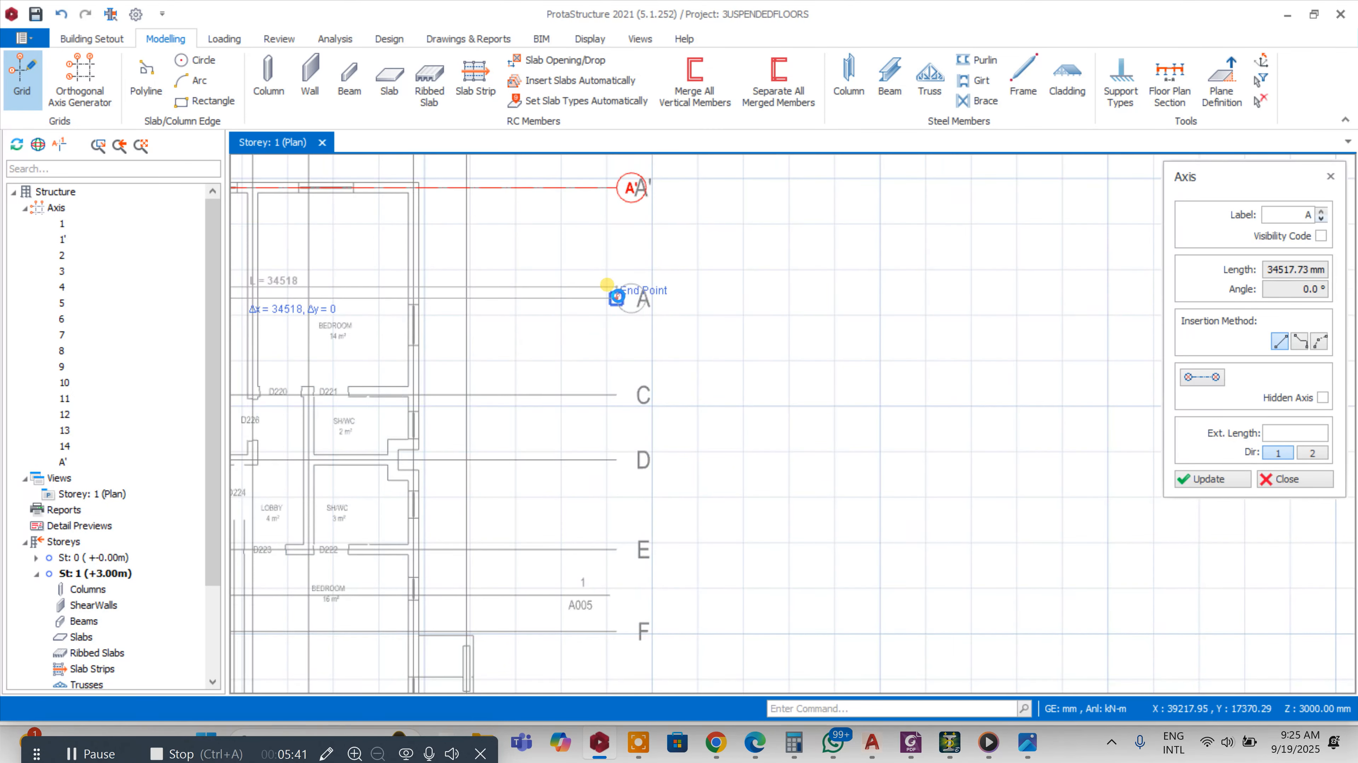
Draw a horizontal axis along the plan's grid line C and relabel it C
{"action": "scroll", "coordinate": [615, 304], "scroll_direction": "down", "scroll_amount": 3}
{"action": "scroll", "coordinate": [405, 345], "scroll_direction": "up", "scroll_amount": 1}
{"action": "scroll", "coordinate": [253, 339], "scroll_direction": "up", "scroll_amount": 2}
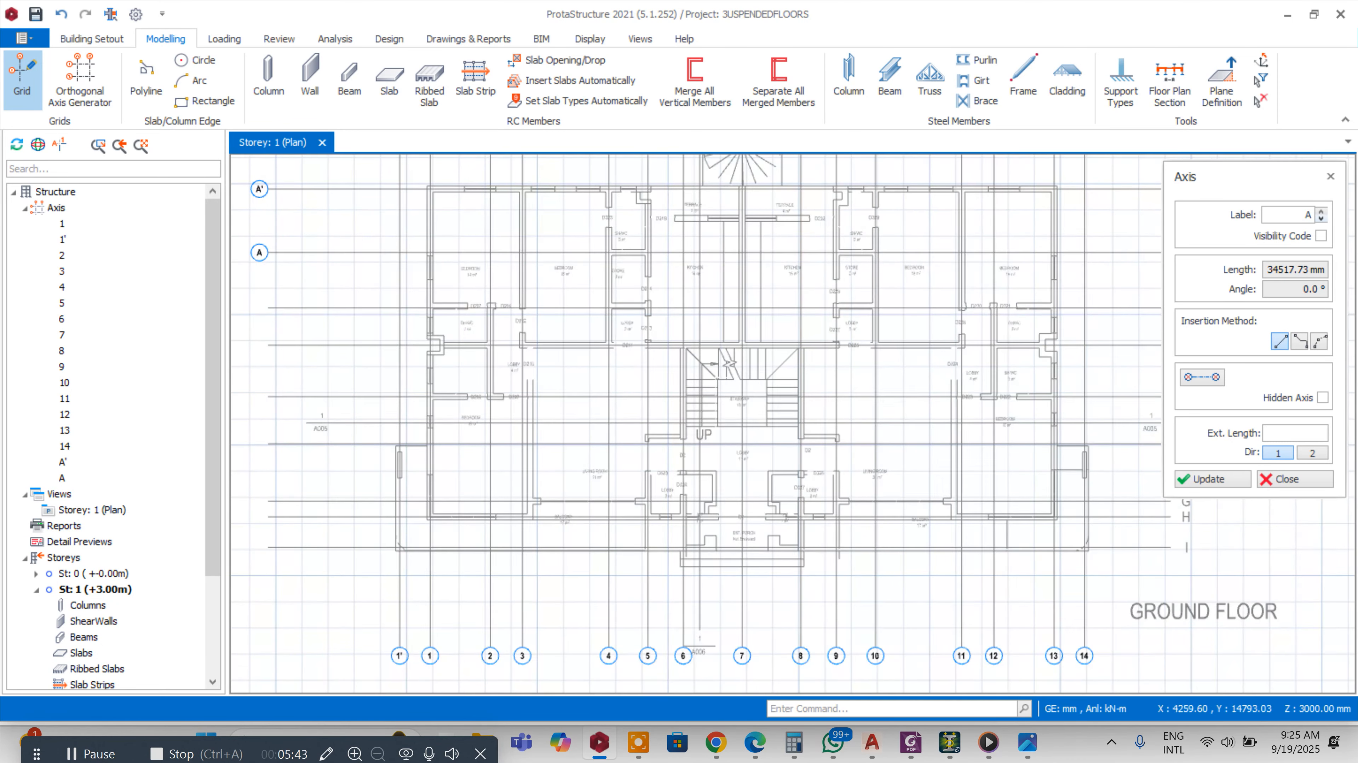
{"action": "scroll", "coordinate": [266, 308], "scroll_direction": "down", "scroll_amount": 3}
{"action": "scroll", "coordinate": [652, 350], "scroll_direction": "up", "scroll_amount": 3}
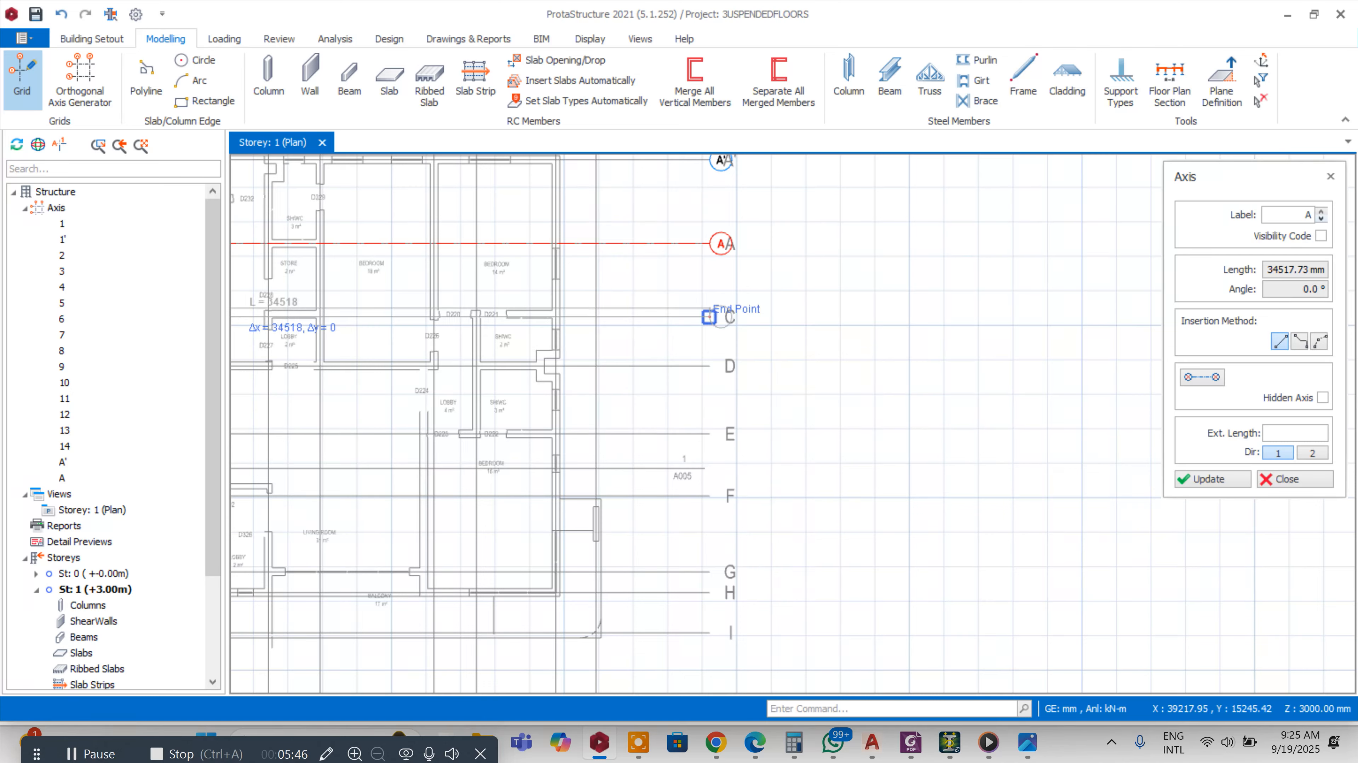
{"action": "scroll", "coordinate": [716, 308], "scroll_direction": "up", "scroll_amount": 2}
{"action": "scroll", "coordinate": [715, 306], "scroll_direction": "down", "scroll_amount": 8}
{"action": "scroll", "coordinate": [702, 472], "scroll_direction": "up", "scroll_amount": 5}
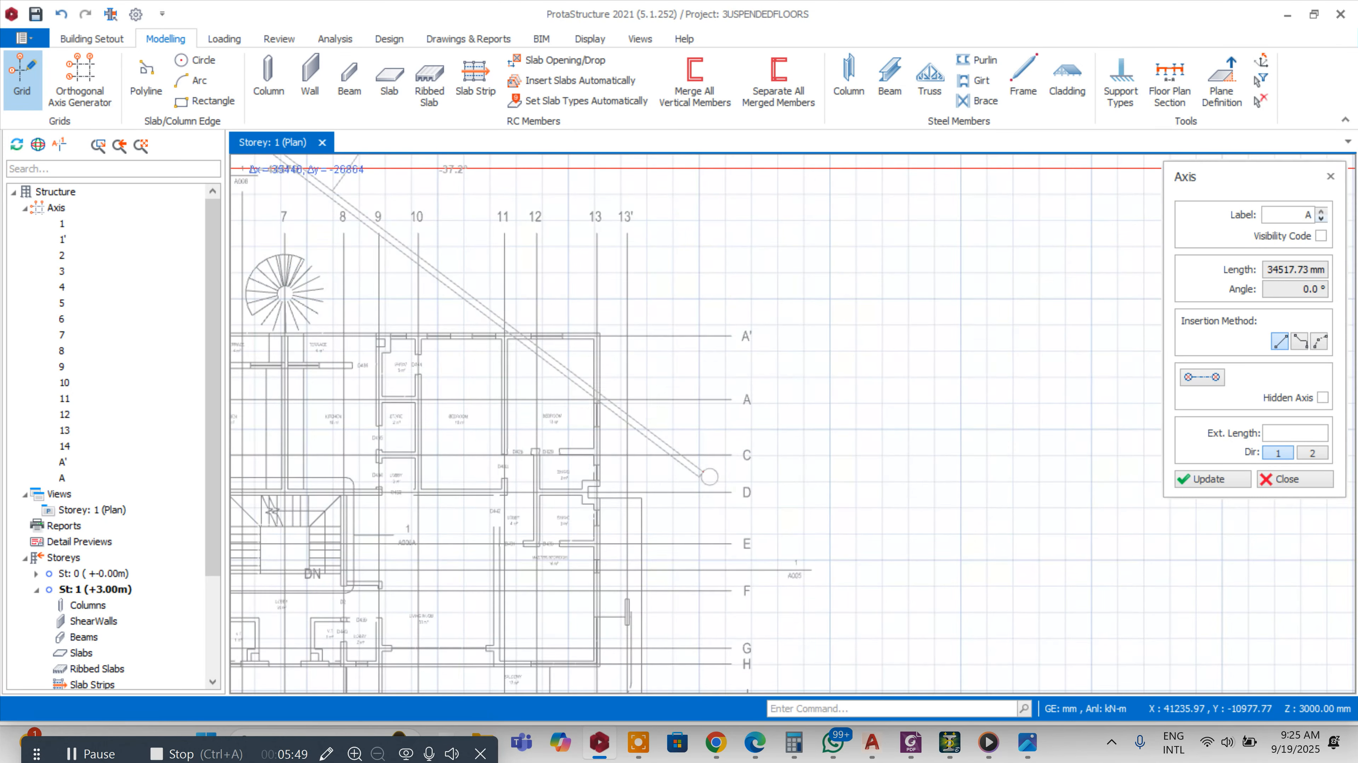
{"action": "scroll", "coordinate": [706, 470], "scroll_direction": "down", "scroll_amount": 4}
{"action": "scroll", "coordinate": [723, 265], "scroll_direction": "up", "scroll_amount": 3}
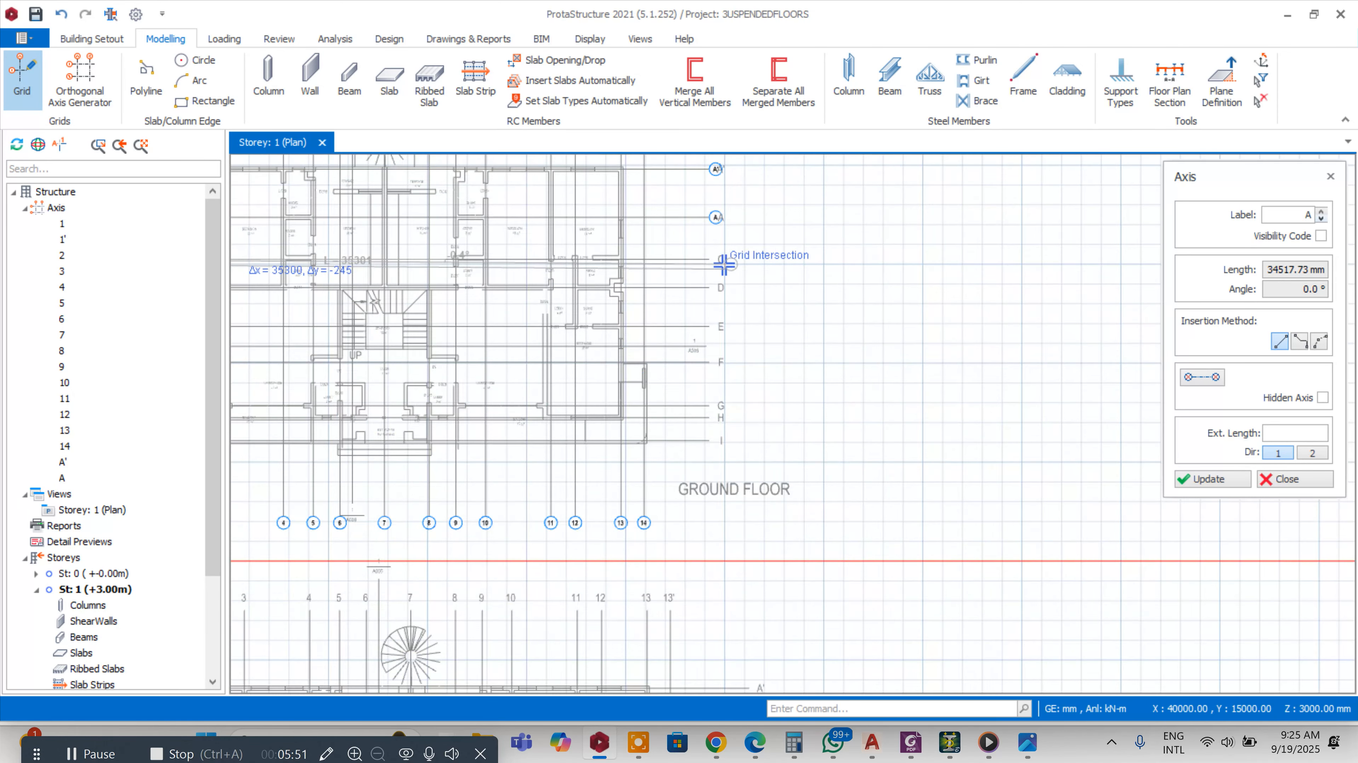
{"action": "scroll", "coordinate": [723, 265], "scroll_direction": "up", "scroll_amount": 3}
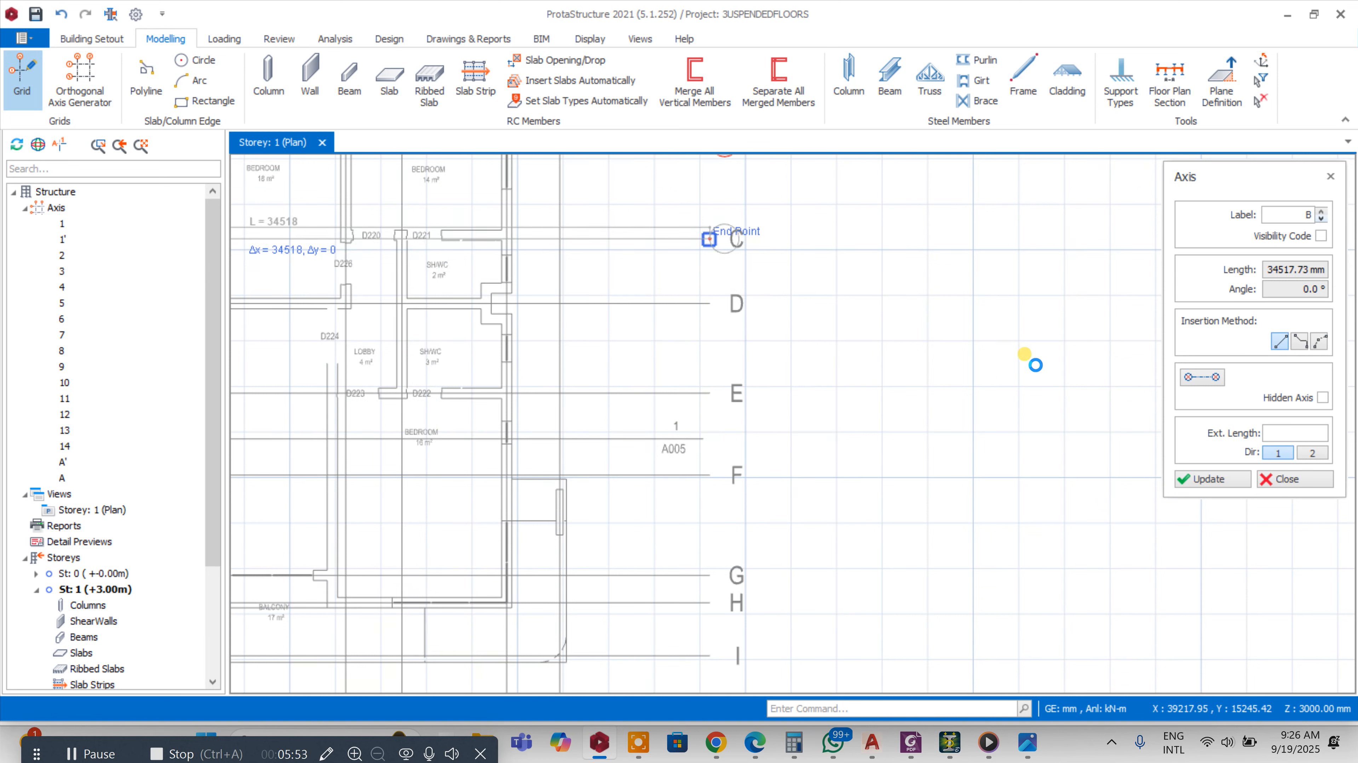
{"action": "left_click", "coordinate": [708, 239]}
{"action": "left_click", "coordinate": [1295, 215]}
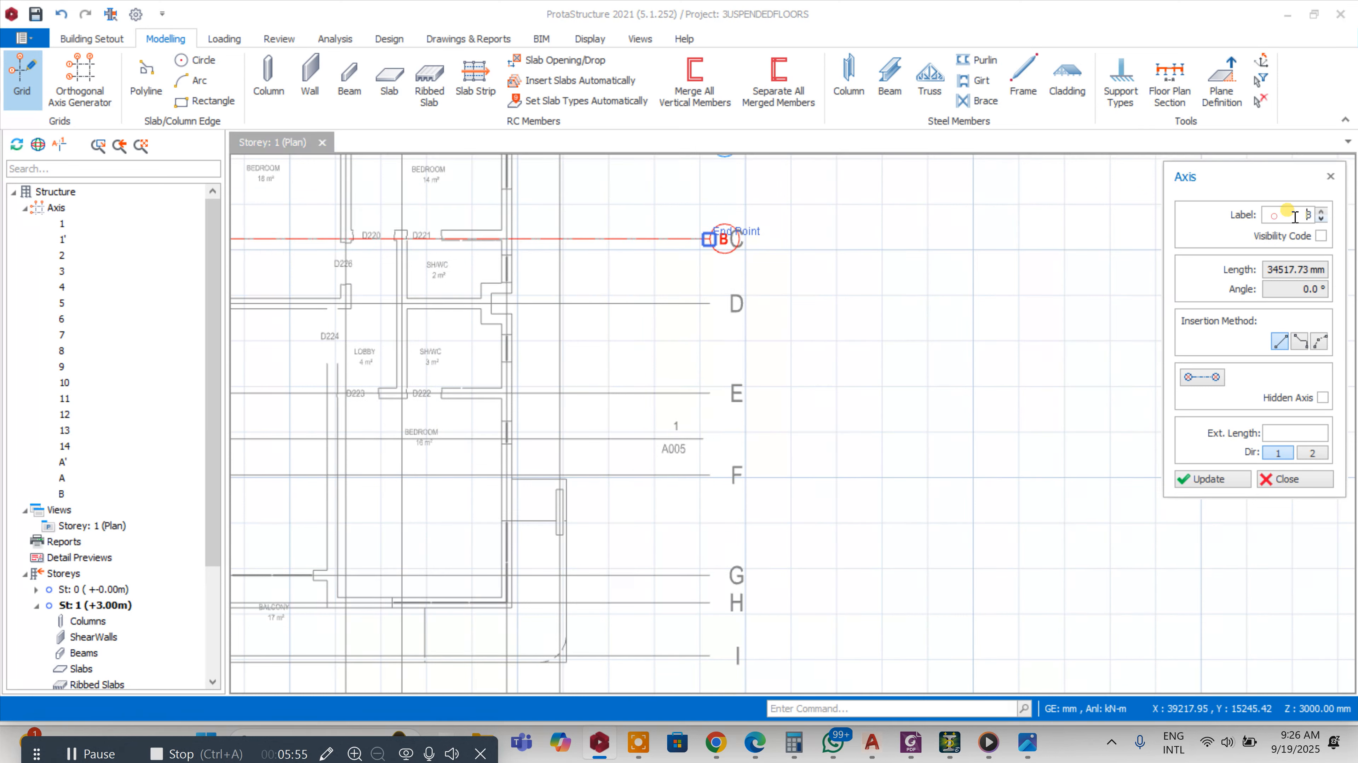
{"action": "left_click", "coordinate": [1209, 479]}
Add horizontal axis D along the plan's grid line D
{"action": "scroll", "coordinate": [403, 294], "scroll_direction": "up", "scroll_amount": 5}
{"action": "left_click", "coordinate": [536, 313]}
{"action": "scroll", "coordinate": [402, 310], "scroll_direction": "down", "scroll_amount": 4}
{"action": "scroll", "coordinate": [1021, 336], "scroll_direction": "up", "scroll_amount": 5}
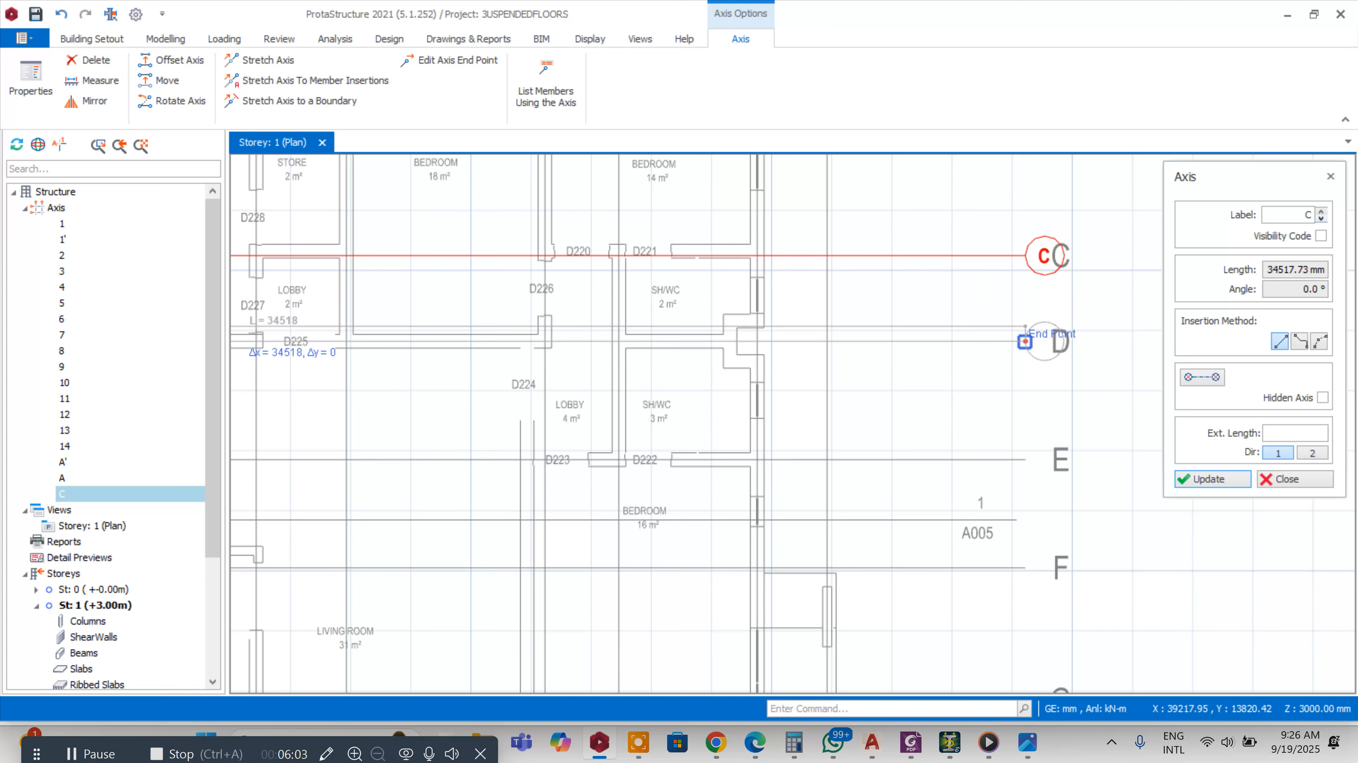
{"action": "left_click", "coordinate": [1024, 341]}
Add horizontal axis E along the plan's grid line E
{"action": "scroll", "coordinate": [286, 346], "scroll_direction": "up", "scroll_amount": 4}
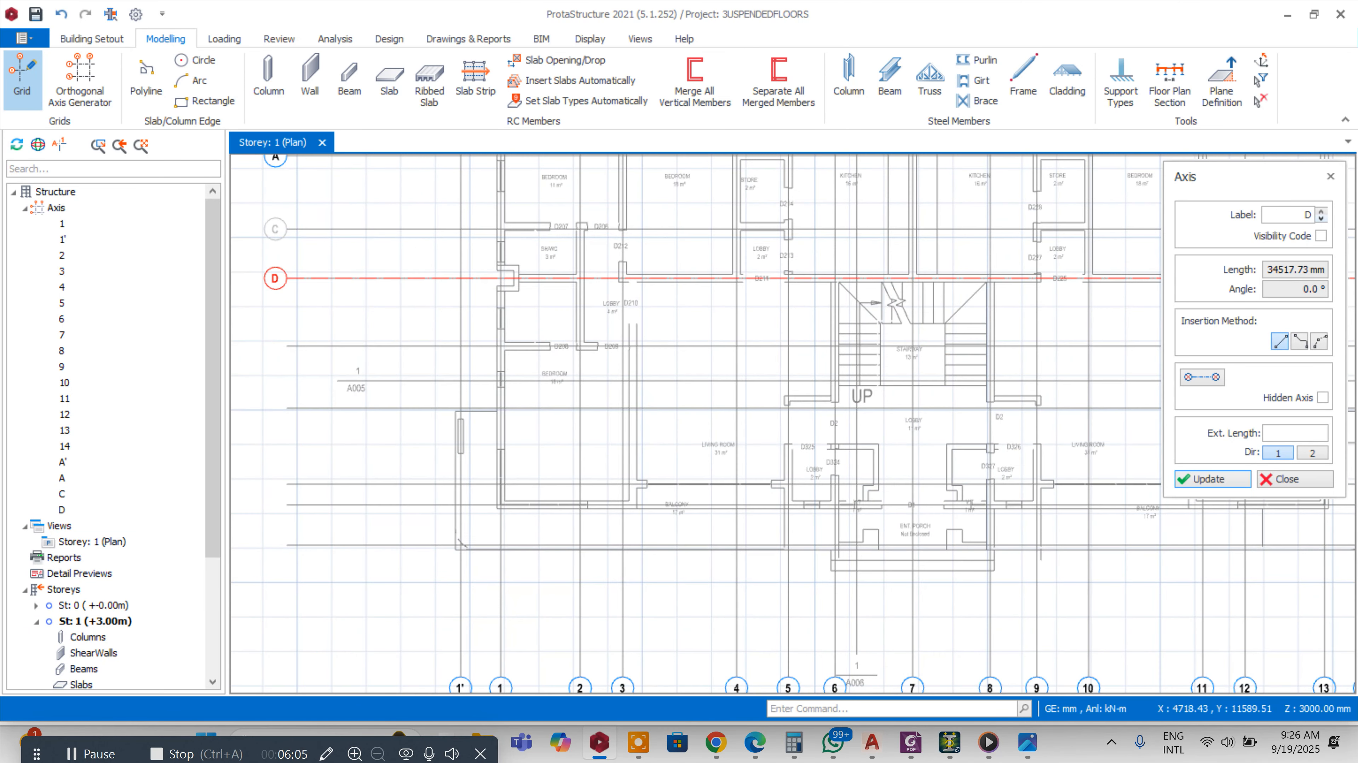
{"action": "left_click", "coordinate": [285, 346]}
{"action": "scroll", "coordinate": [286, 346], "scroll_direction": "down", "scroll_amount": 4}
{"action": "scroll", "coordinate": [782, 342], "scroll_direction": "up", "scroll_amount": 5}
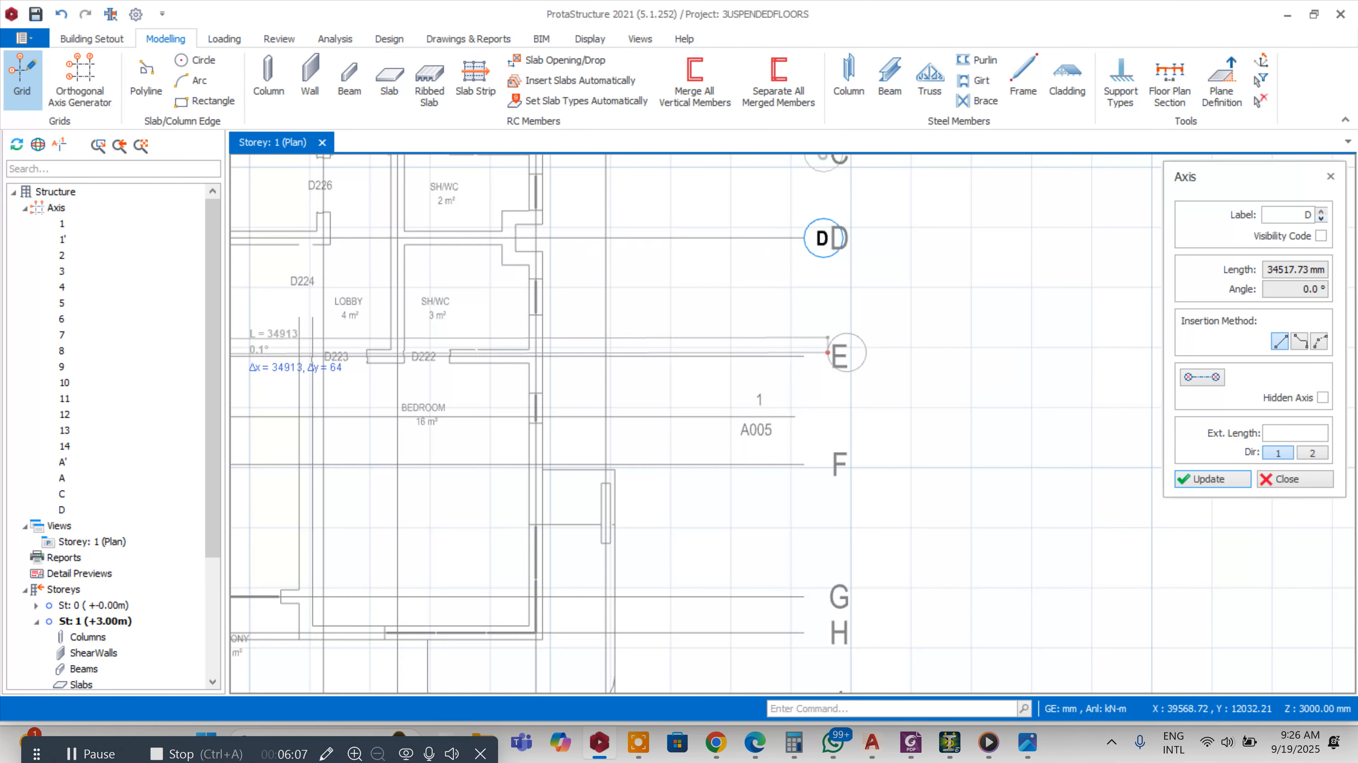
{"action": "left_click", "coordinate": [815, 358]}
Add horizontal axes F, G, H and I along the plan's grid lines and exit the axis command
{"action": "scroll", "coordinate": [977, 276], "scroll_direction": "down", "scroll_amount": 5}
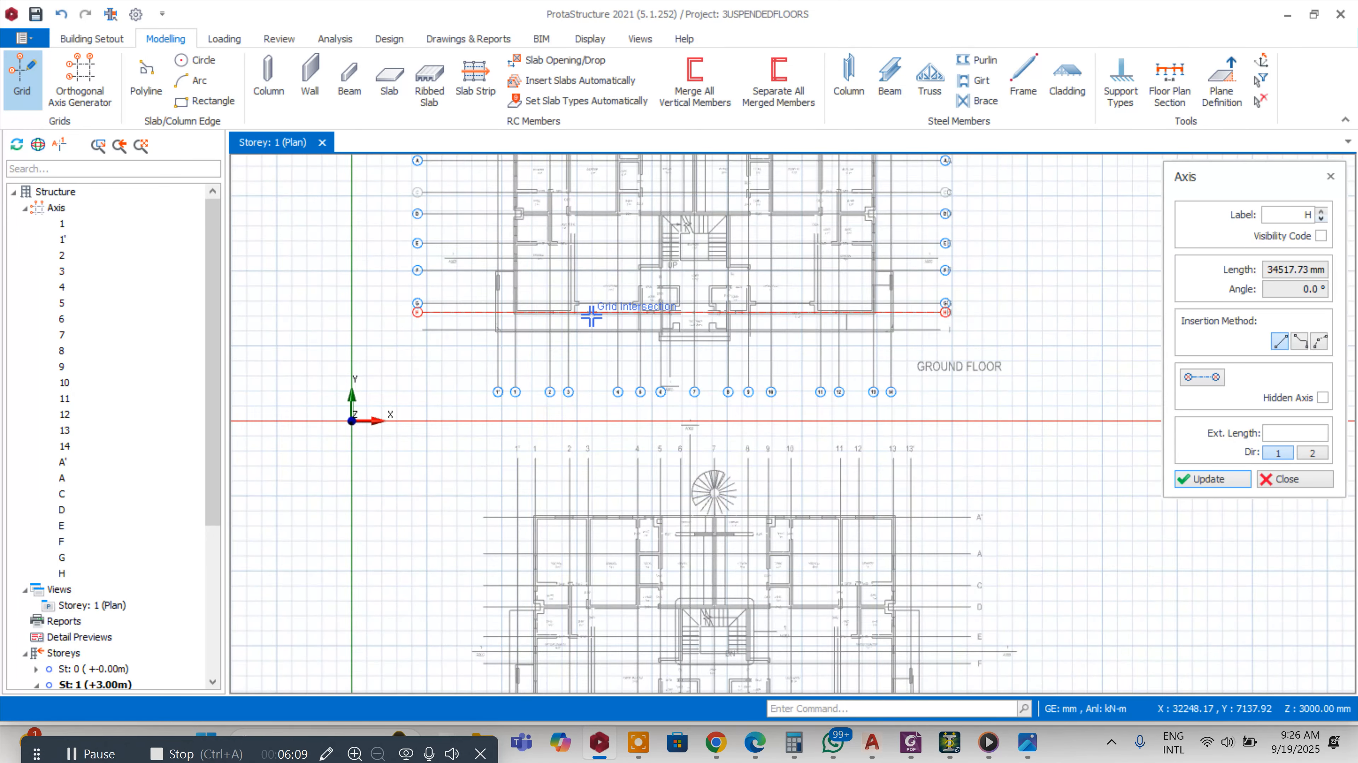
{"action": "scroll", "coordinate": [406, 343], "scroll_direction": "up", "scroll_amount": 6}
{"action": "left_click", "coordinate": [387, 355]}
{"action": "scroll", "coordinate": [387, 355], "scroll_direction": "down", "scroll_amount": 4}
{"action": "scroll", "coordinate": [1085, 364], "scroll_direction": "up", "scroll_amount": 6}
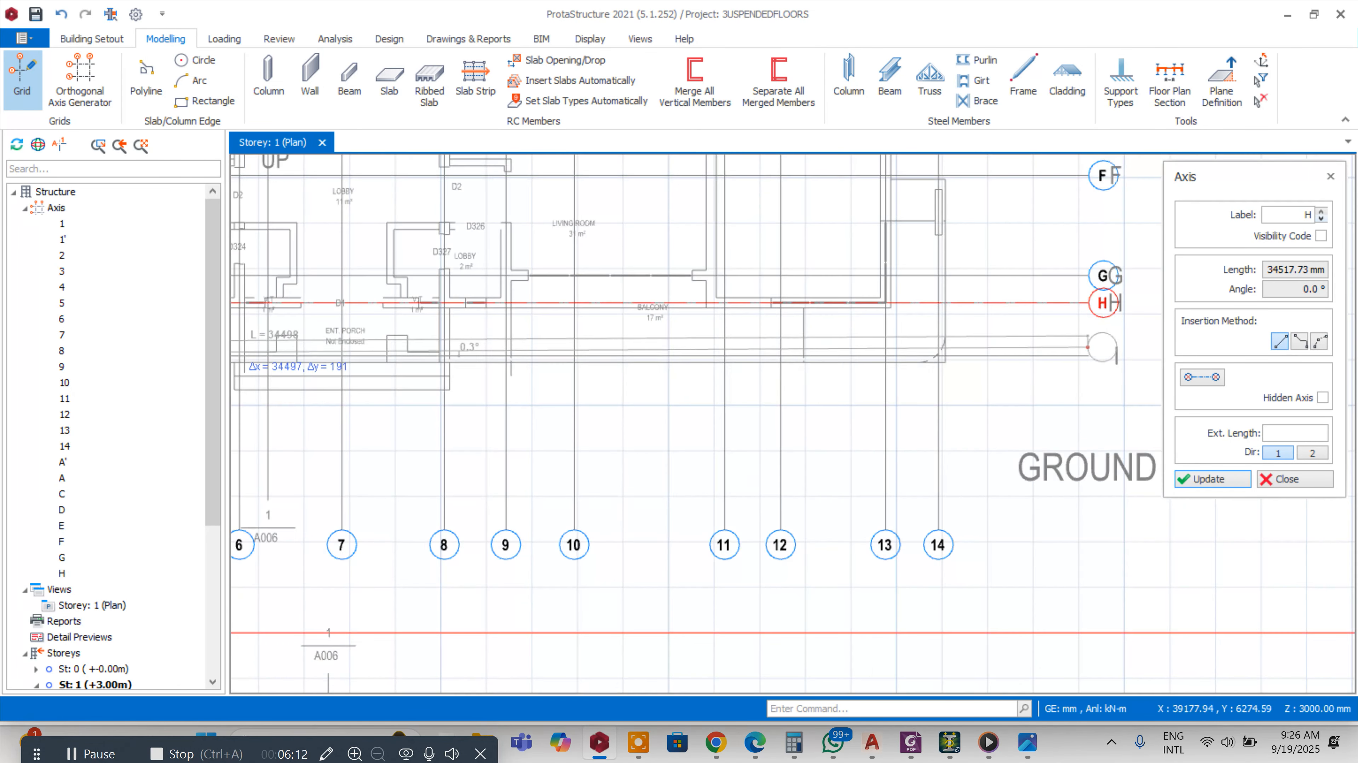
{"action": "left_click", "coordinate": [1082, 354]}
{"action": "scroll", "coordinate": [1083, 354], "scroll_direction": "down", "scroll_amount": 5}
{"action": "scroll", "coordinate": [588, 288], "scroll_direction": "up", "scroll_amount": 6}
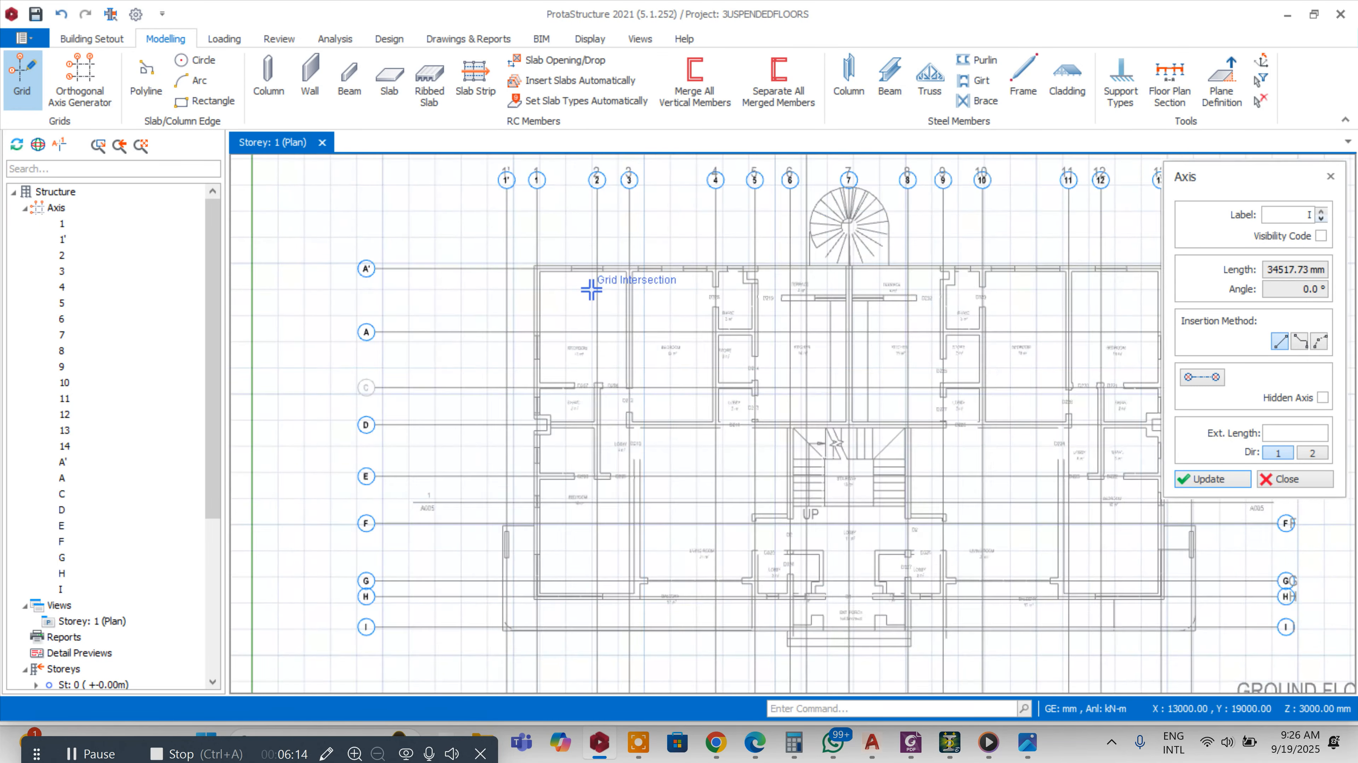
{"action": "scroll", "coordinate": [635, 246], "scroll_direction": "up", "scroll_amount": 3}
{"action": "key", "text": "Escape"}
{"action": "left_click", "coordinate": [21, 75]}
{"action": "scroll", "coordinate": [628, 260], "scroll_direction": "up", "scroll_amount": 2}
{"action": "left_click", "coordinate": [704, 283]}
{"action": "scroll", "coordinate": [745, 284], "scroll_direction": "up", "scroll_amount": 2}
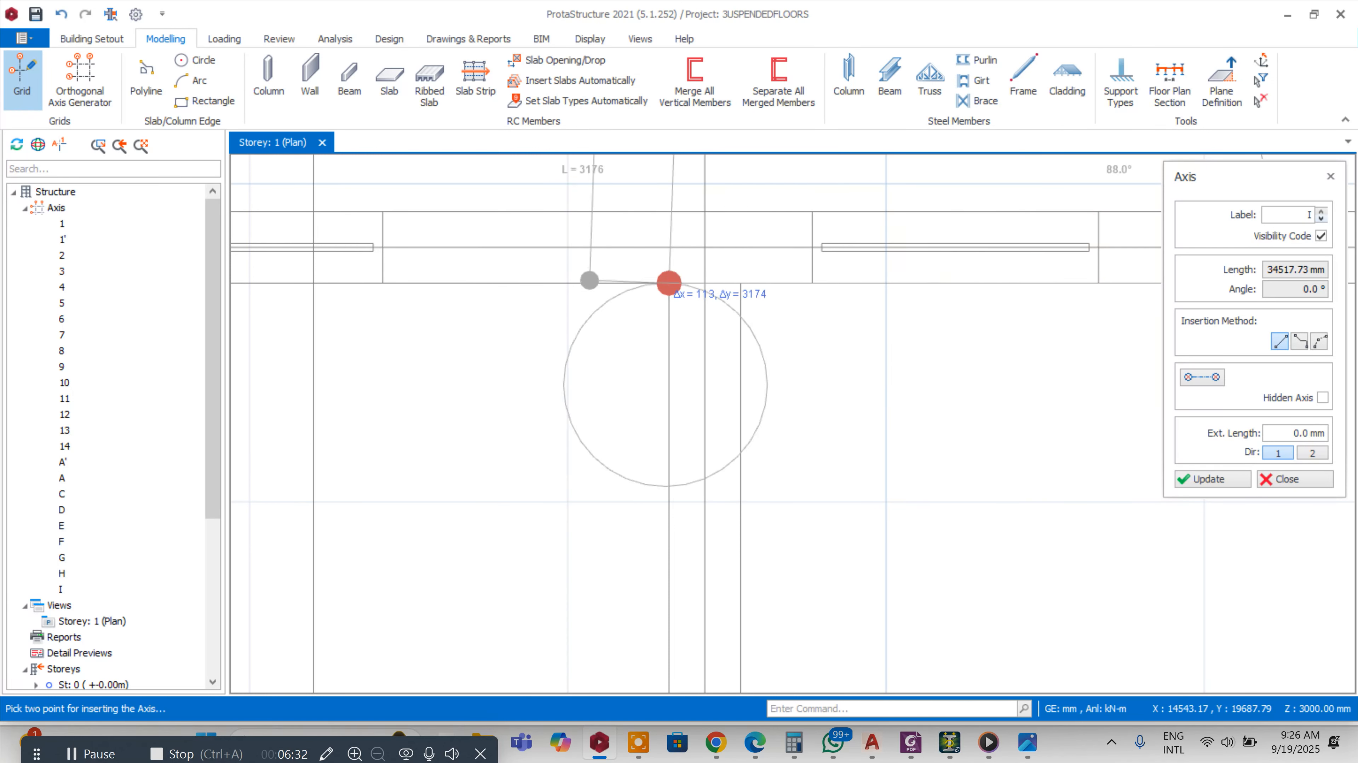
Start the Column tool, set b2 to 222 mm, and place a column at the intersection of axes A' and 1
{"action": "left_click", "coordinate": [268, 78]}
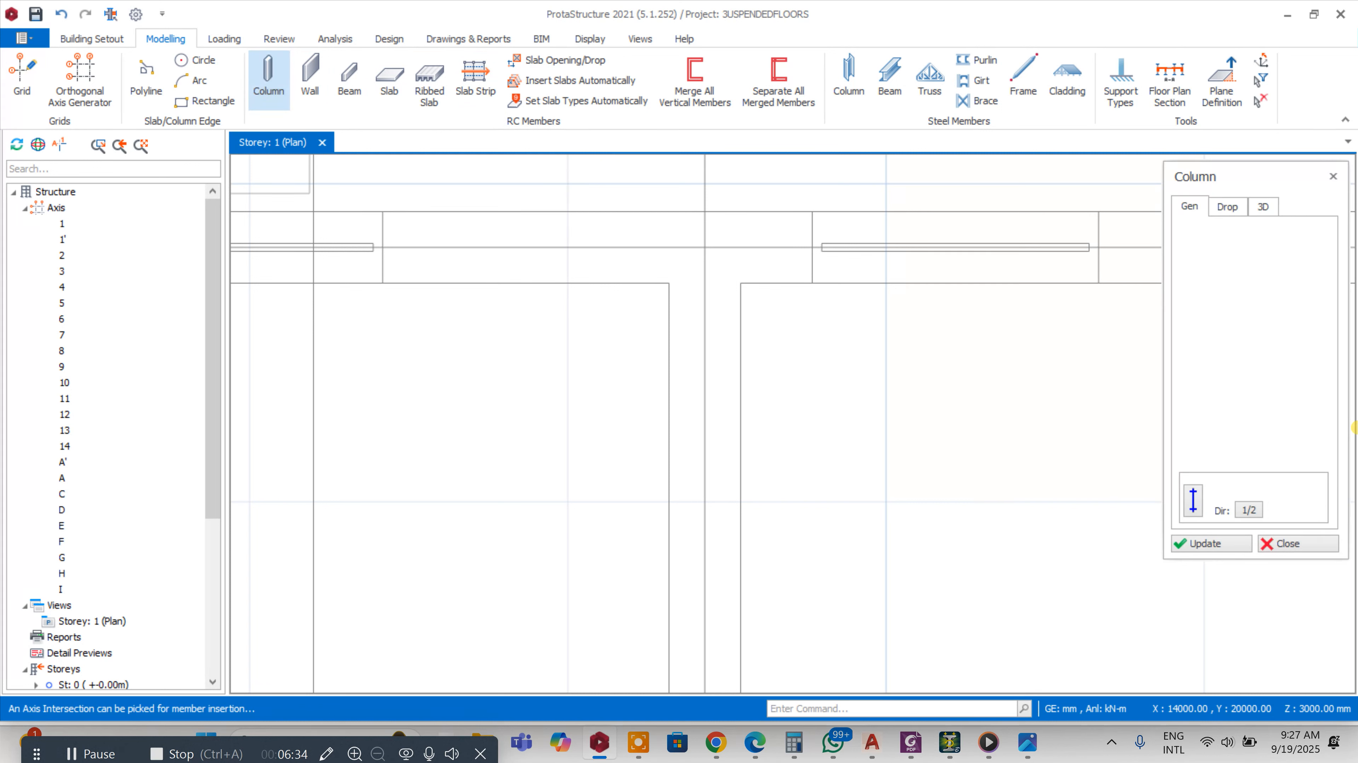
{"action": "left_click_drag", "start_coordinate": [1271, 296], "coordinate": [1306, 296]}
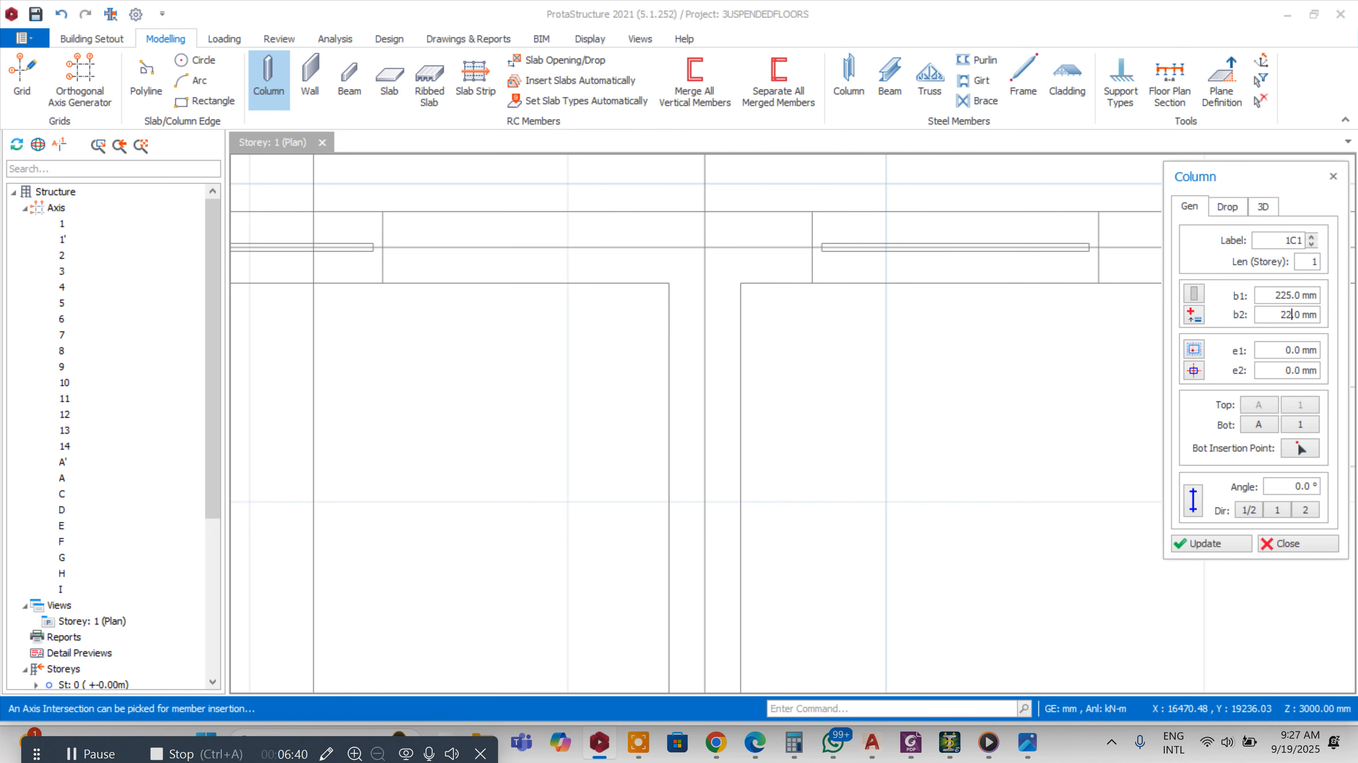
{"action": "scroll", "coordinate": [1096, 313], "scroll_direction": "down", "scroll_amount": 3}
{"action": "scroll", "coordinate": [826, 299], "scroll_direction": "down", "scroll_amount": 3}
{"action": "scroll", "coordinate": [668, 292], "scroll_direction": "up", "scroll_amount": 2}
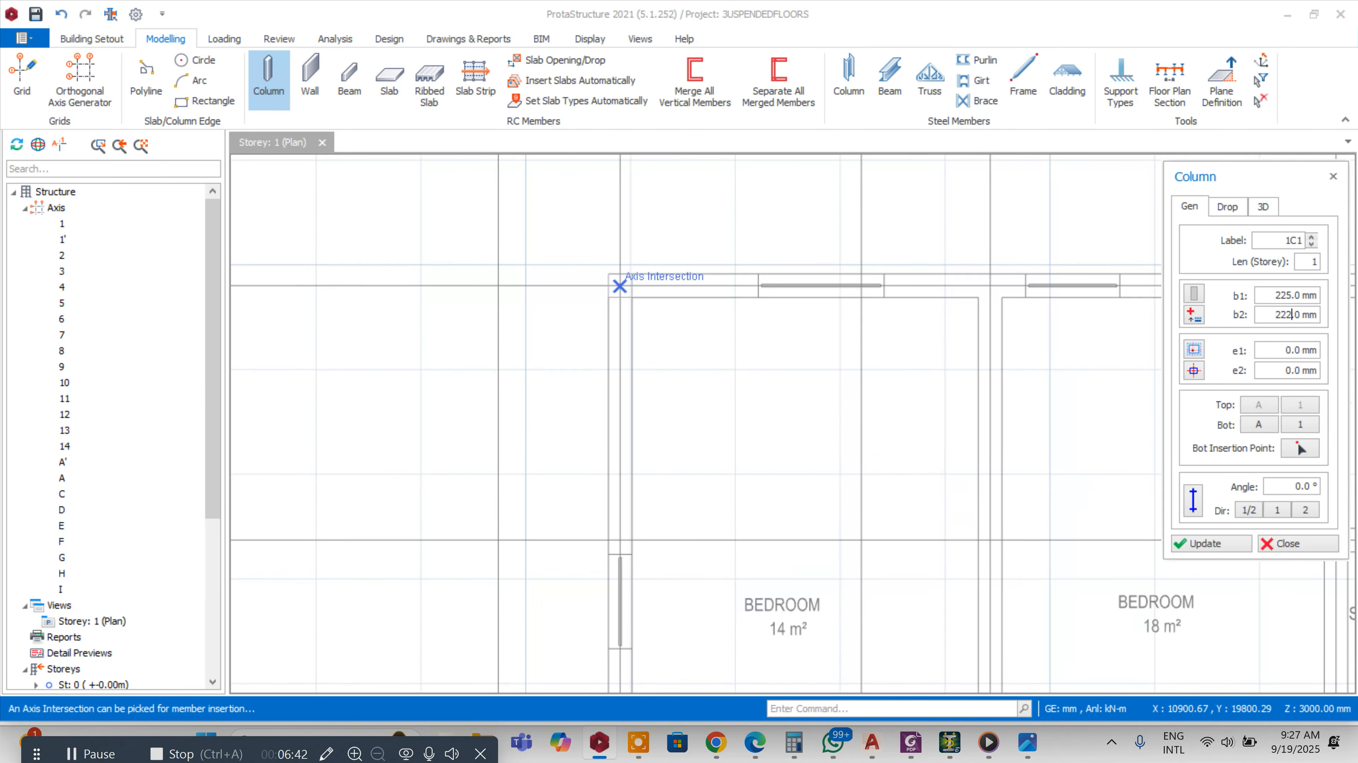
{"action": "left_click", "coordinate": [623, 283]}
{"action": "left_click", "coordinate": [620, 286]}
Place another column at the intersection of axes A' and 3
{"action": "scroll", "coordinate": [622, 275], "scroll_direction": "down", "scroll_amount": 3}
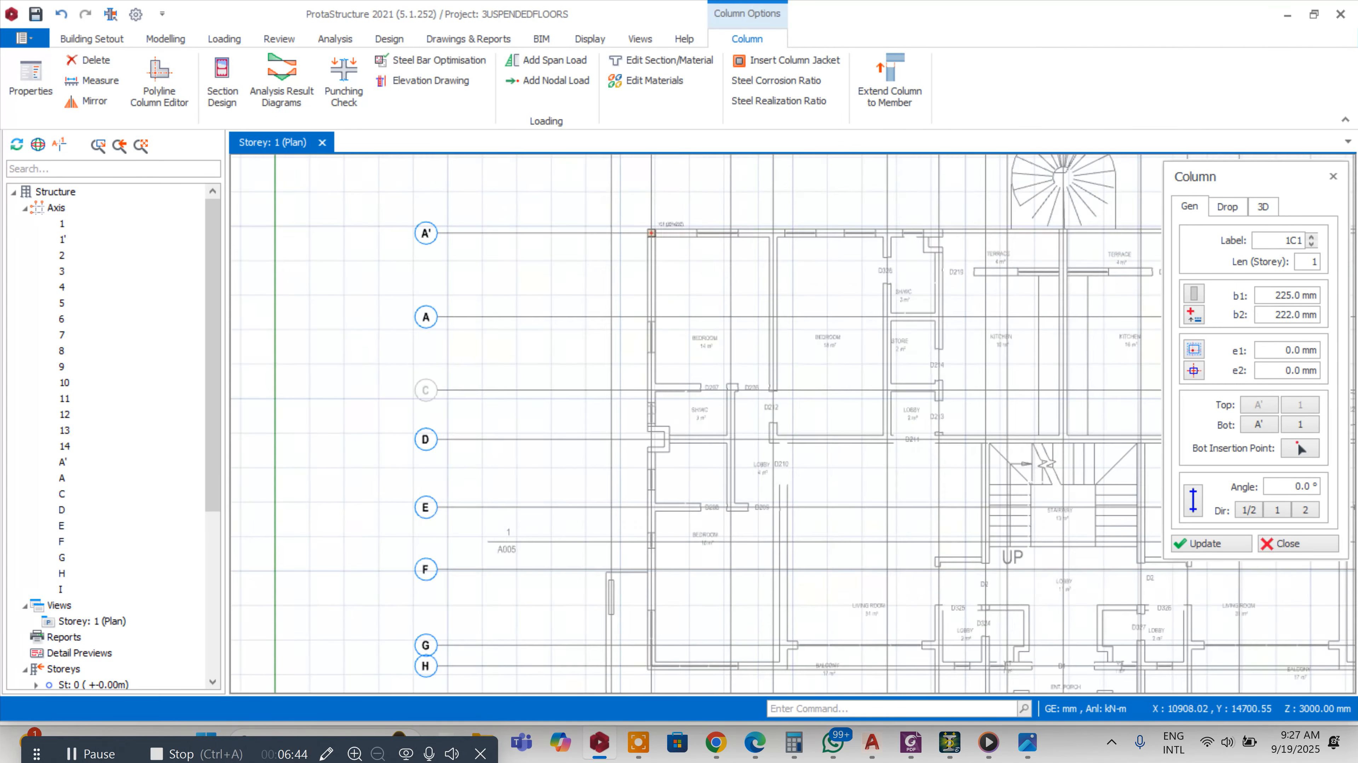
{"action": "scroll", "coordinate": [648, 321], "scroll_direction": "up", "scroll_amount": 2}
{"action": "scroll", "coordinate": [665, 389], "scroll_direction": "up", "scroll_amount": 1}
{"action": "scroll", "coordinate": [649, 386], "scroll_direction": "down", "scroll_amount": 2}
{"action": "scroll", "coordinate": [748, 375], "scroll_direction": "up", "scroll_amount": 6}
{"action": "scroll", "coordinate": [819, 428], "scroll_direction": "down", "scroll_amount": 5}
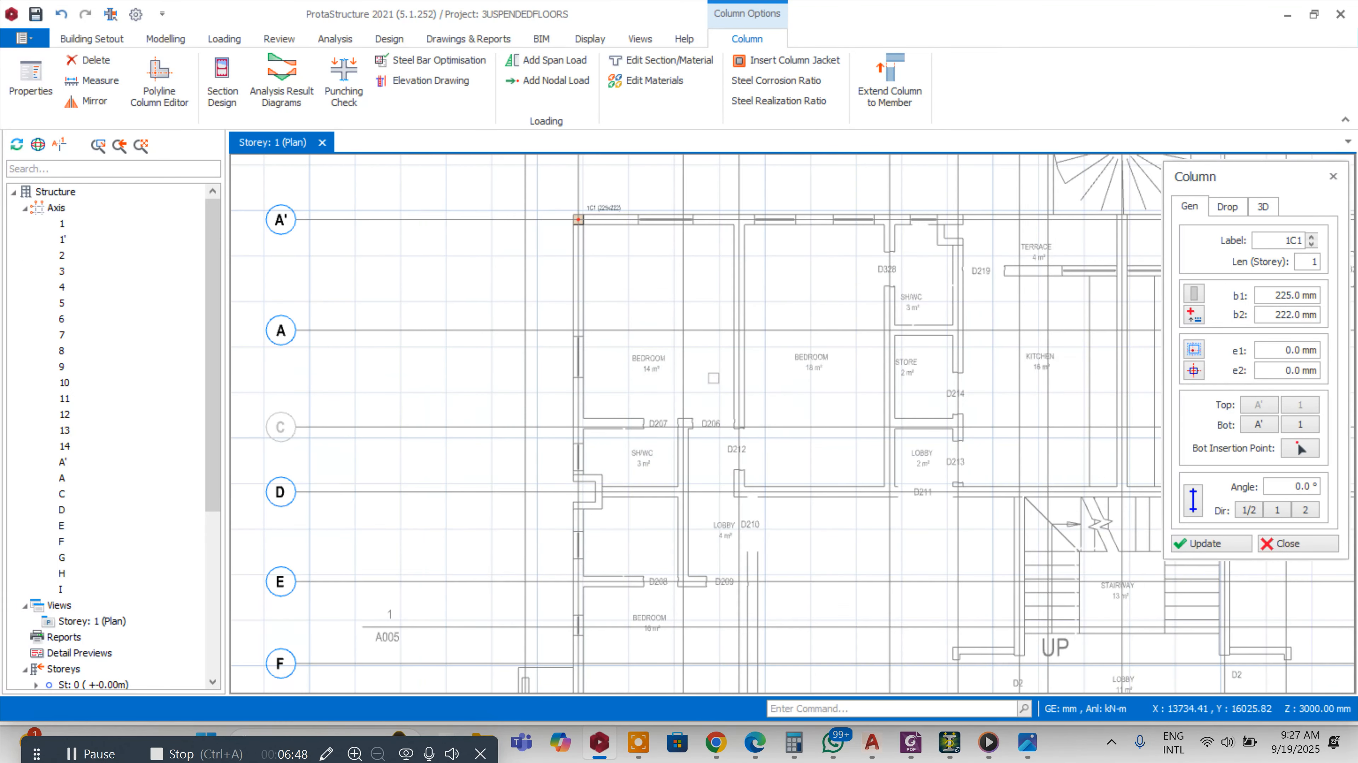
{"action": "left_click", "coordinate": [738, 219]}
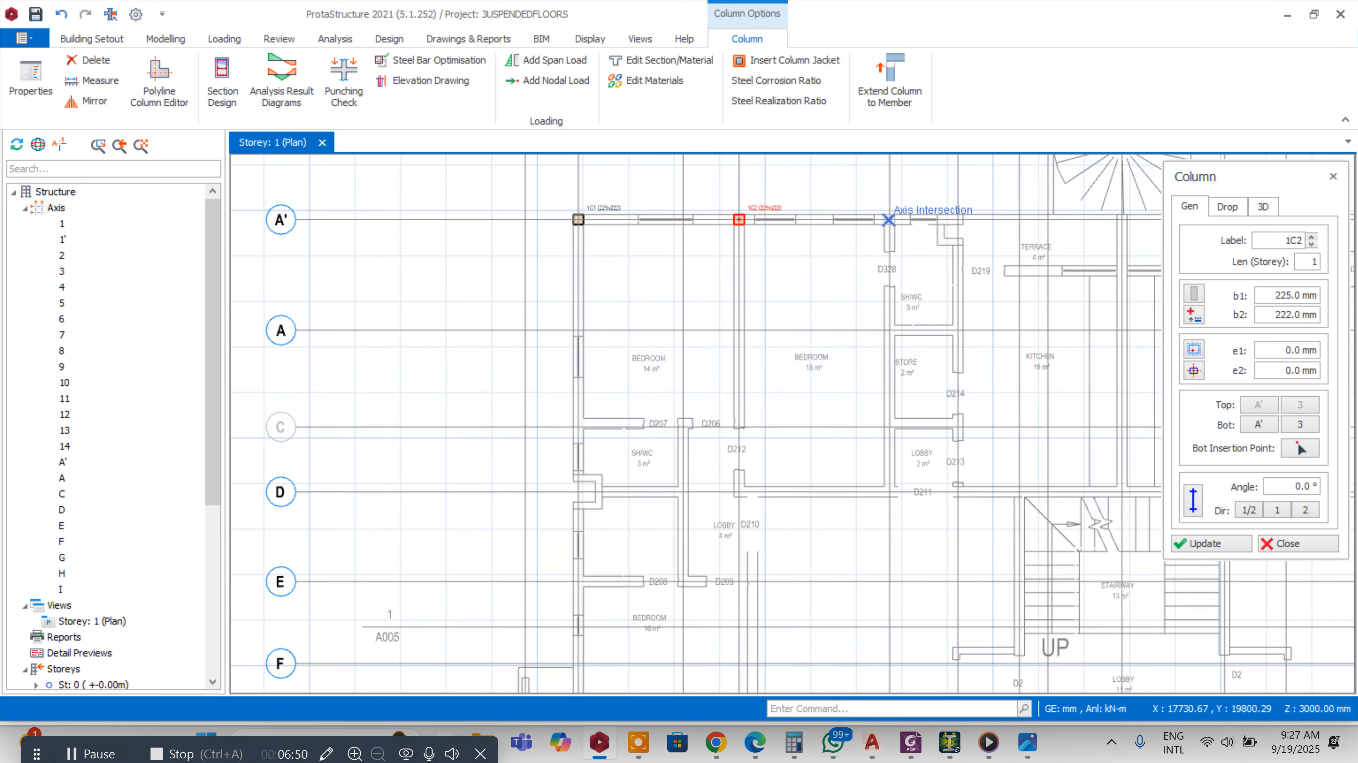
Place columns at the next three axis intersections along axis A'
{"action": "left_click", "coordinate": [889, 220]}
{"action": "scroll", "coordinate": [834, 254], "scroll_direction": "down", "scroll_amount": 2}
{"action": "scroll", "coordinate": [908, 229], "scroll_direction": "up", "scroll_amount": 4}
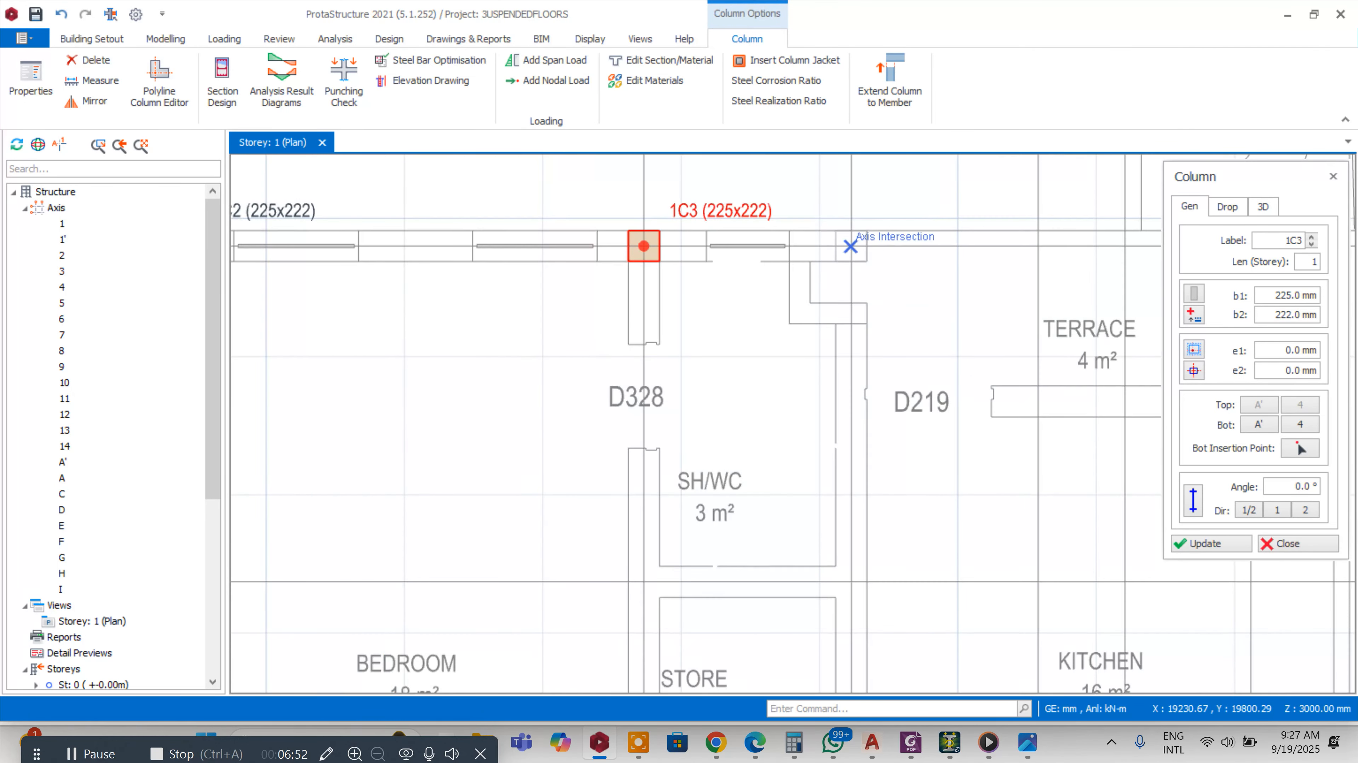
{"action": "left_click", "coordinate": [759, 243]}
{"action": "scroll", "coordinate": [775, 252], "scroll_direction": "down", "scroll_amount": 4}
{"action": "scroll", "coordinate": [801, 267], "scroll_direction": "up", "scroll_amount": 2}
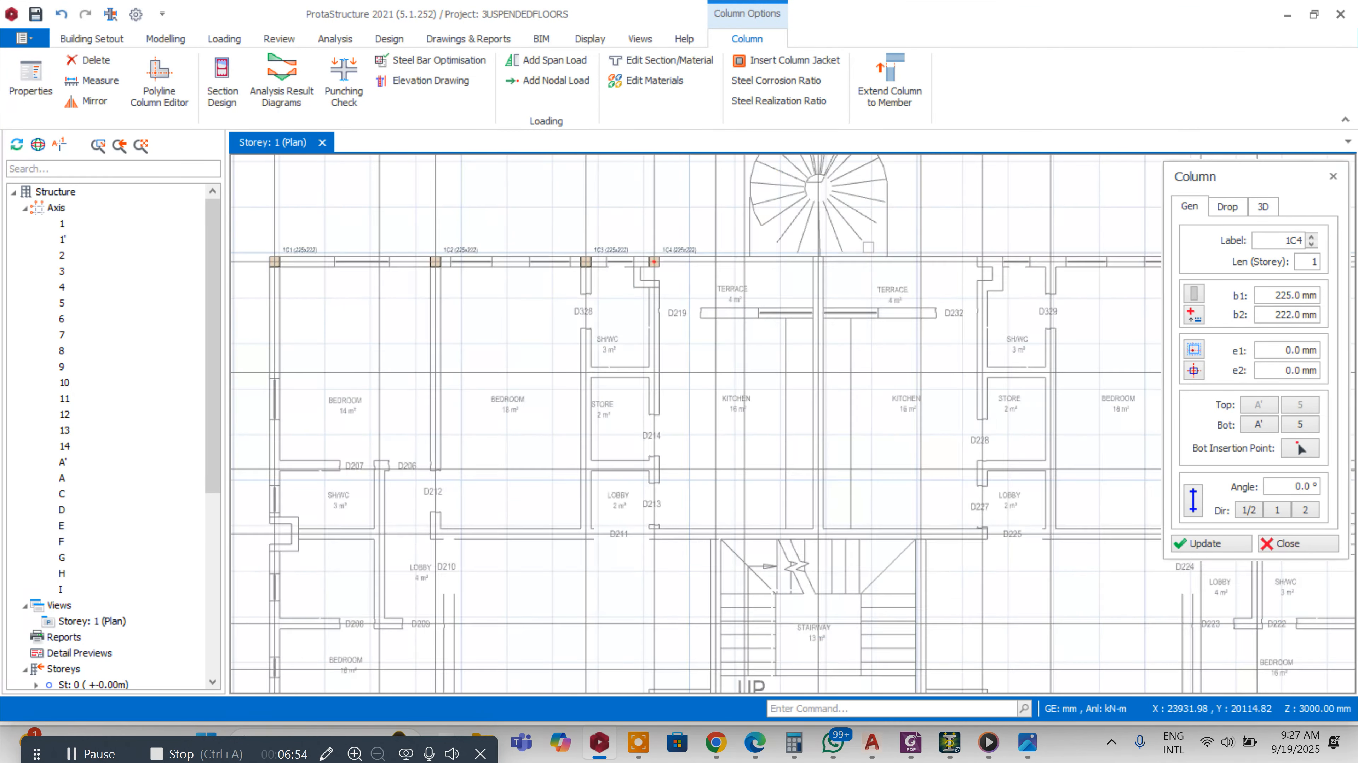
{"action": "left_click", "coordinate": [814, 265]}
{"action": "scroll", "coordinate": [814, 252], "scroll_direction": "down", "scroll_amount": 2}
{"action": "scroll", "coordinate": [956, 255], "scroll_direction": "up", "scroll_amount": 2}
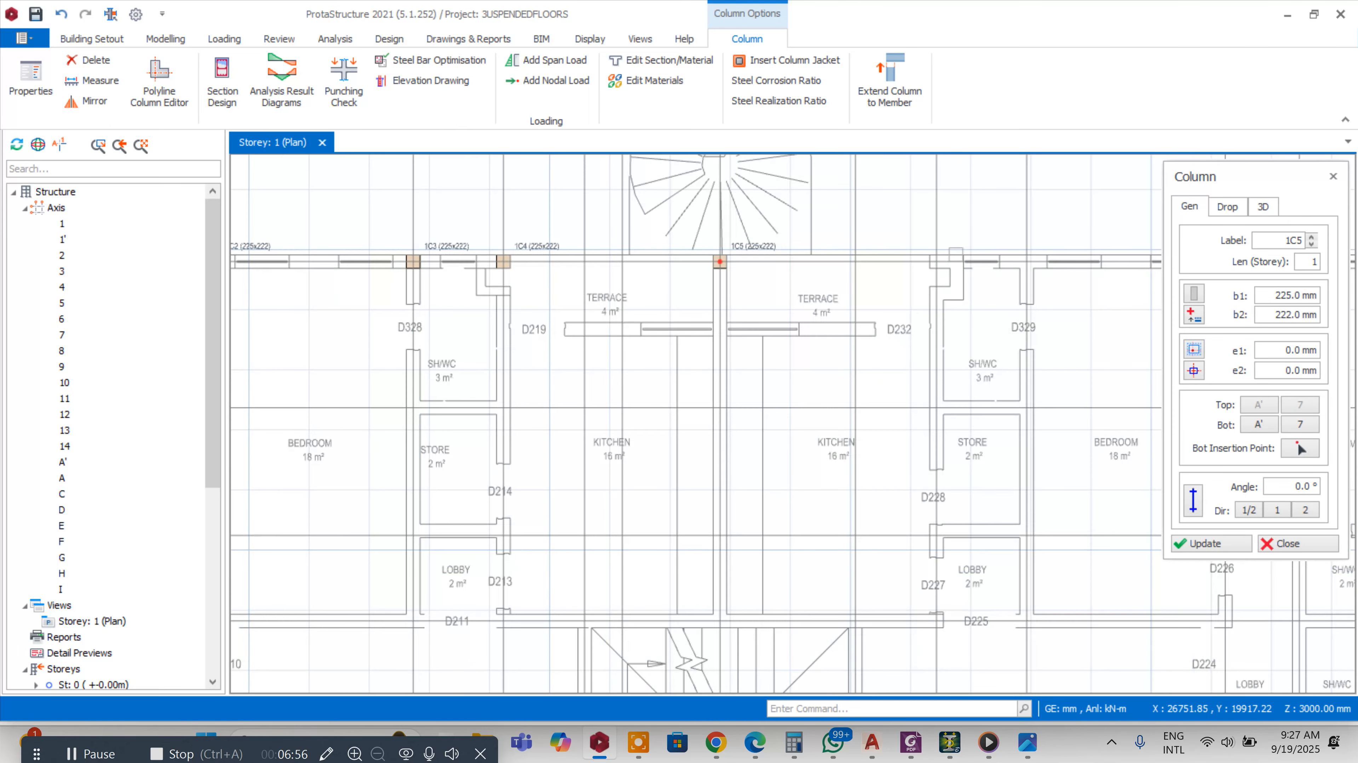
Place four more columns along axis A' up to its last intersection and exit the Column tool
{"action": "left_click", "coordinate": [936, 262]}
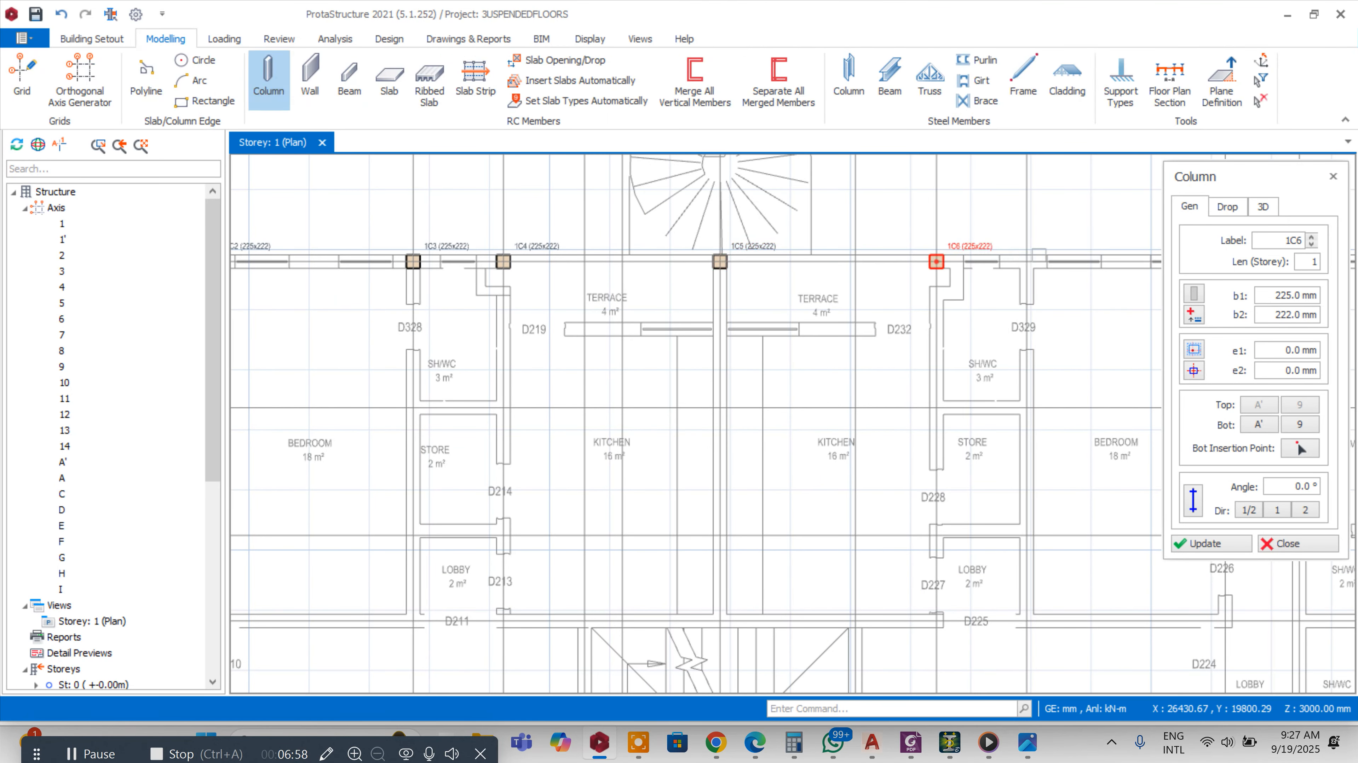
{"action": "left_click", "coordinate": [1026, 262]}
{"action": "scroll", "coordinate": [768, 262], "scroll_direction": "down", "scroll_amount": 2}
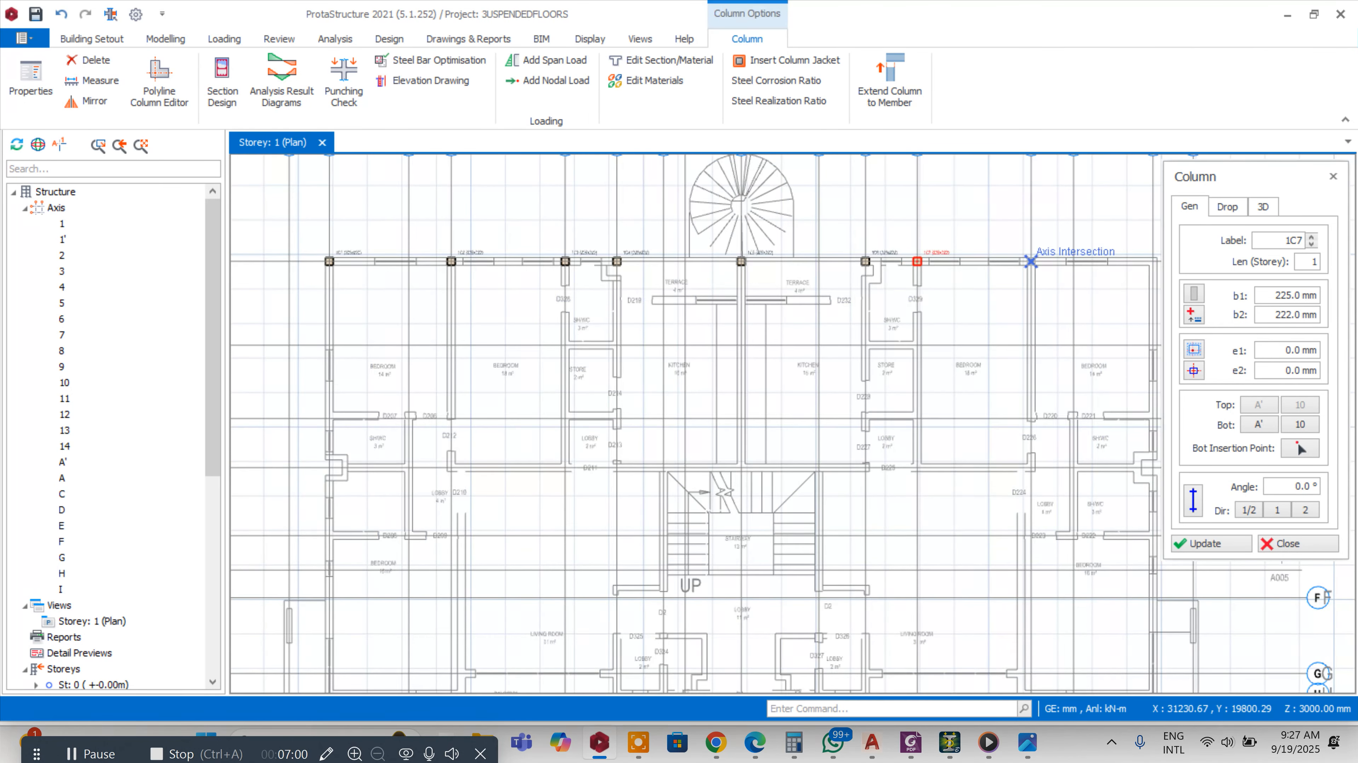
{"action": "scroll", "coordinate": [1031, 261], "scroll_direction": "up", "scroll_amount": 2}
{"action": "left_click", "coordinate": [1030, 261]}
{"action": "scroll", "coordinate": [671, 242], "scroll_direction": "down", "scroll_amount": 2}
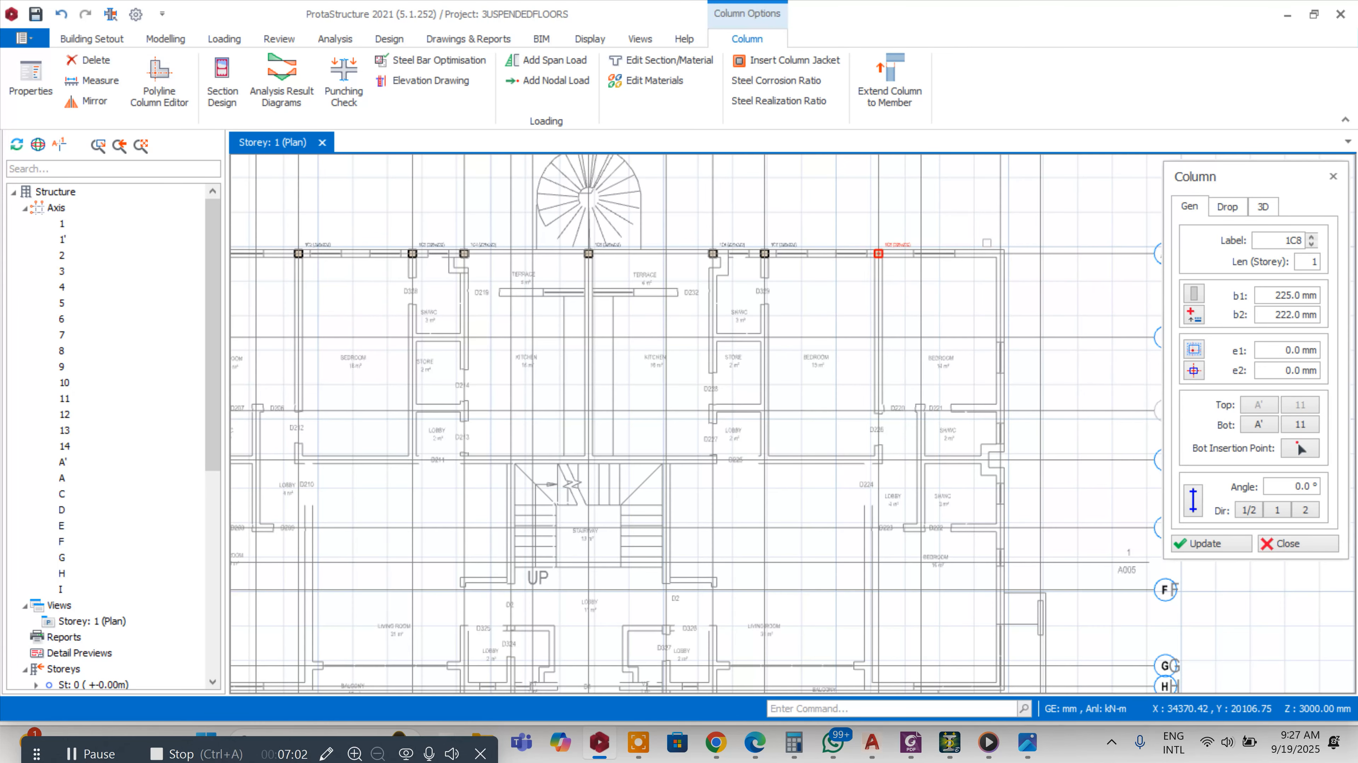
{"action": "left_click", "coordinate": [998, 254]}
{"action": "scroll", "coordinate": [999, 300], "scroll_direction": "down", "scroll_amount": 2}
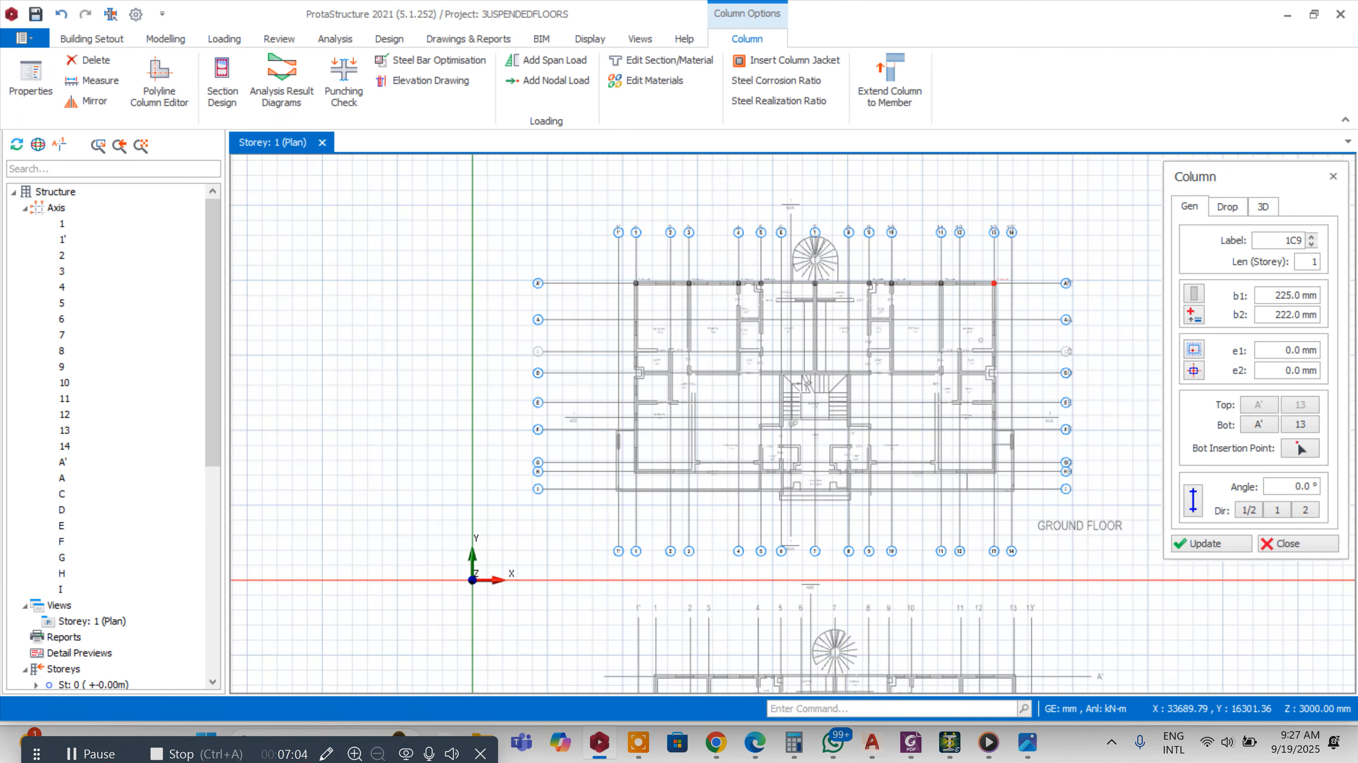
{"action": "scroll", "coordinate": [1000, 352], "scroll_direction": "up", "scroll_amount": 2}
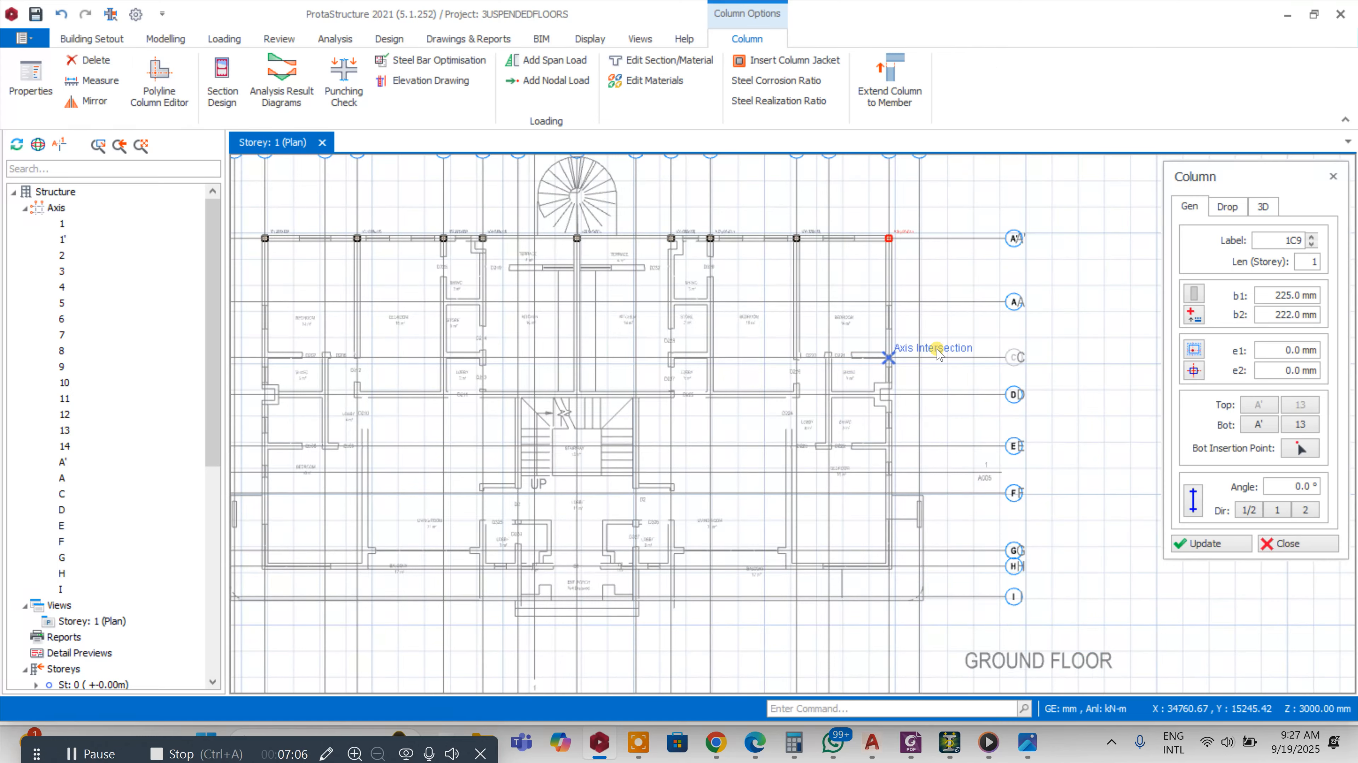
{"action": "key", "text": "Escape"}
Offset a duplicate of axis C at zero distance
{"action": "scroll", "coordinate": [1011, 357], "scroll_direction": "up", "scroll_amount": 3}
{"action": "right_click", "coordinate": [1034, 352]}
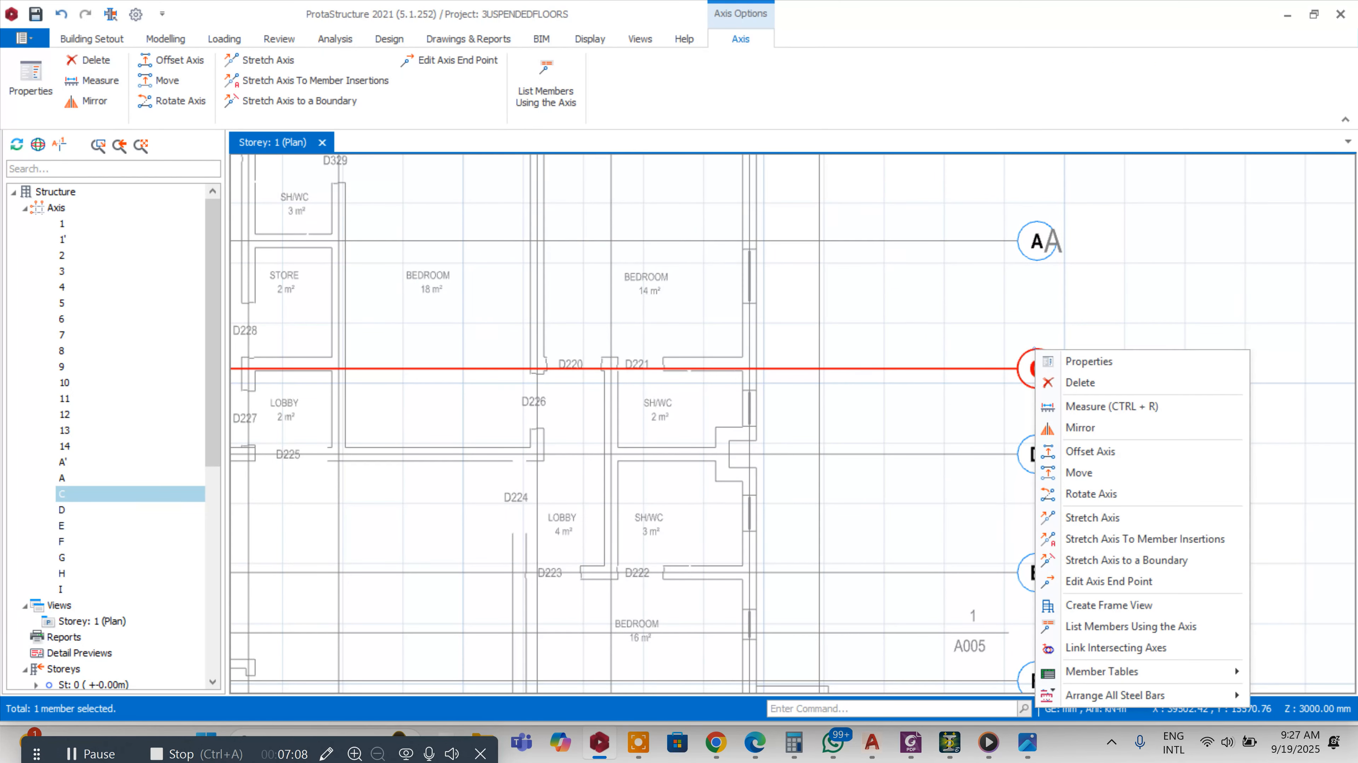
{"action": "left_click", "coordinate": [1090, 451]}
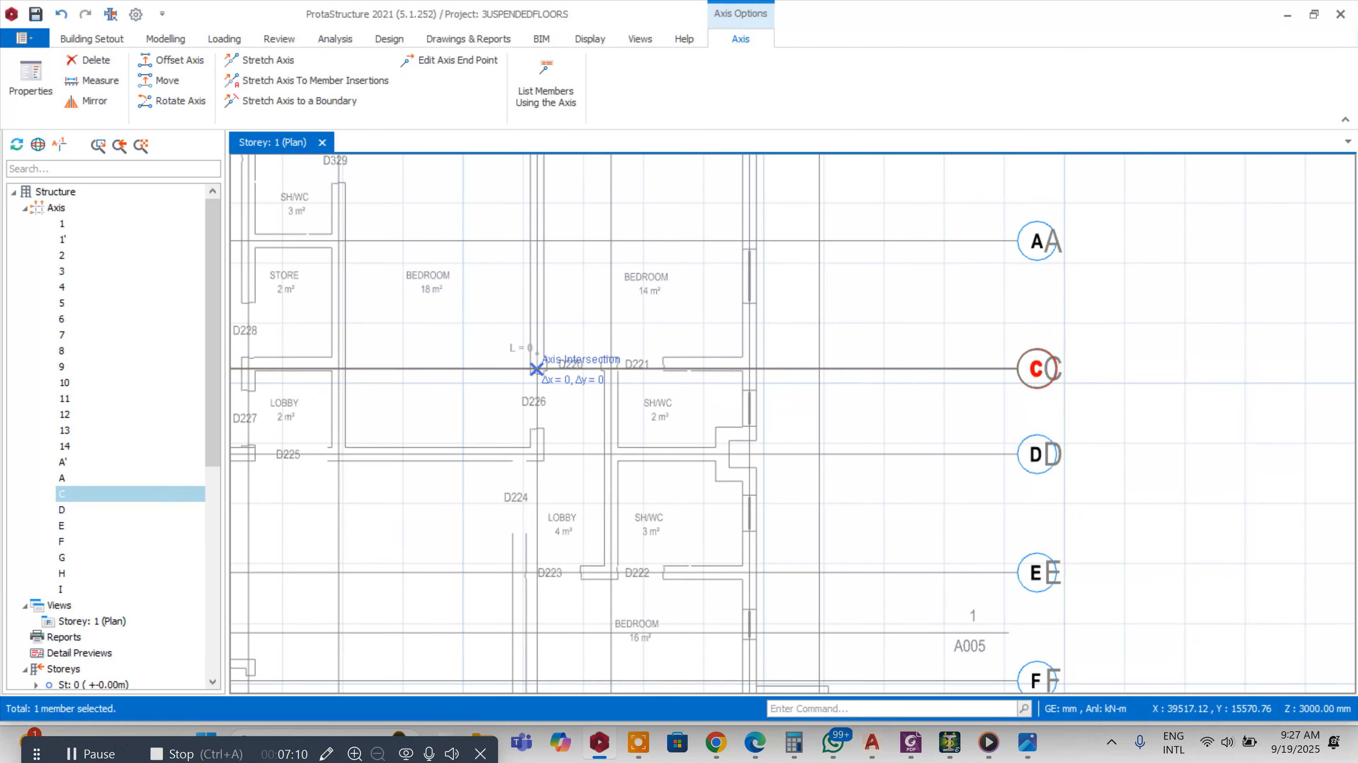
{"action": "scroll", "coordinate": [536, 369], "scroll_direction": "up", "scroll_amount": 3}
{"action": "left_click", "coordinate": [1100, 349]}
{"action": "scroll", "coordinate": [866, 288], "scroll_direction": "down", "scroll_amount": 3}
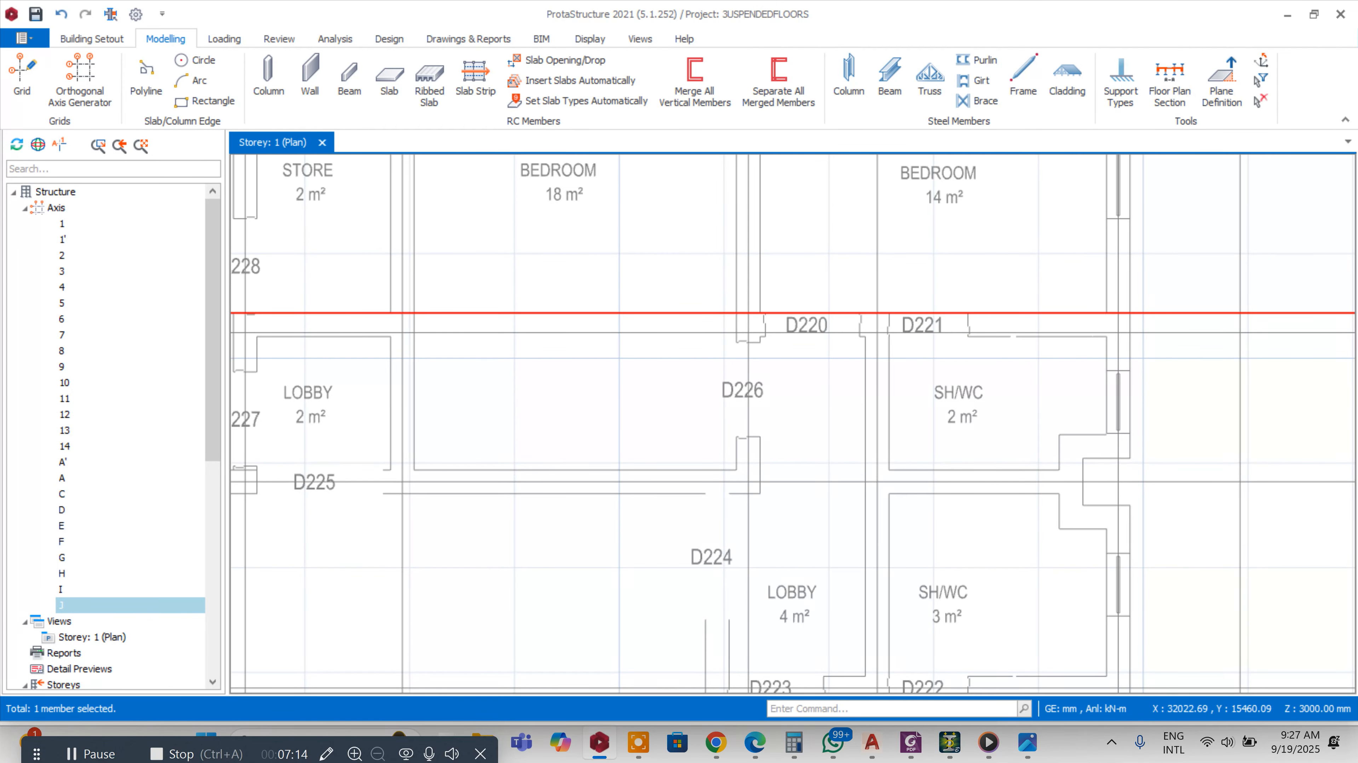
{"action": "scroll", "coordinate": [1074, 305], "scroll_direction": "down", "scroll_amount": 4}
{"action": "scroll", "coordinate": [1074, 304], "scroll_direction": "up", "scroll_amount": 3}
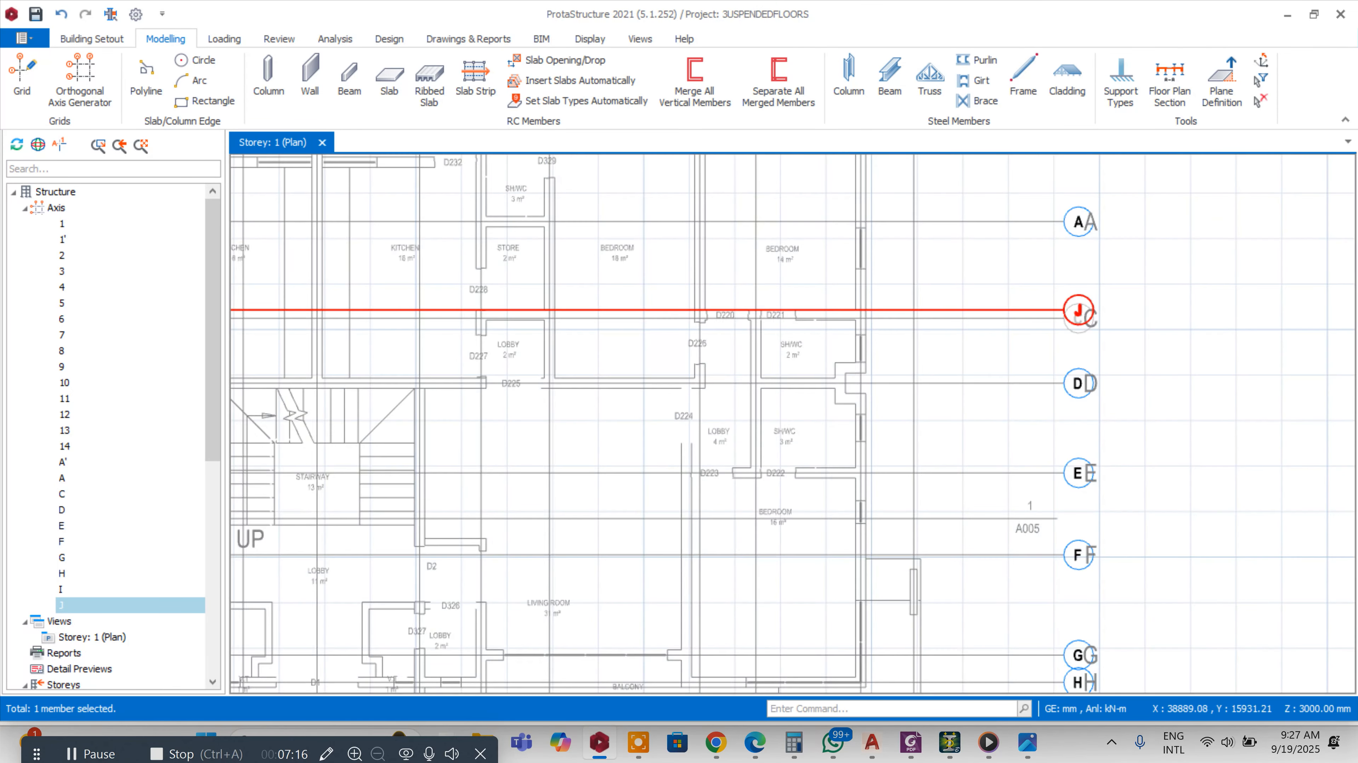
Offset the duplicate axis by -113 mm to create a new axis just below it
{"action": "right_click", "coordinate": [1074, 297]}
{"action": "left_click", "coordinate": [1129, 398]}
{"action": "scroll", "coordinate": [989, 313], "scroll_direction": "up", "scroll_amount": 2}
{"action": "scroll", "coordinate": [787, 307], "scroll_direction": "up", "scroll_amount": 2}
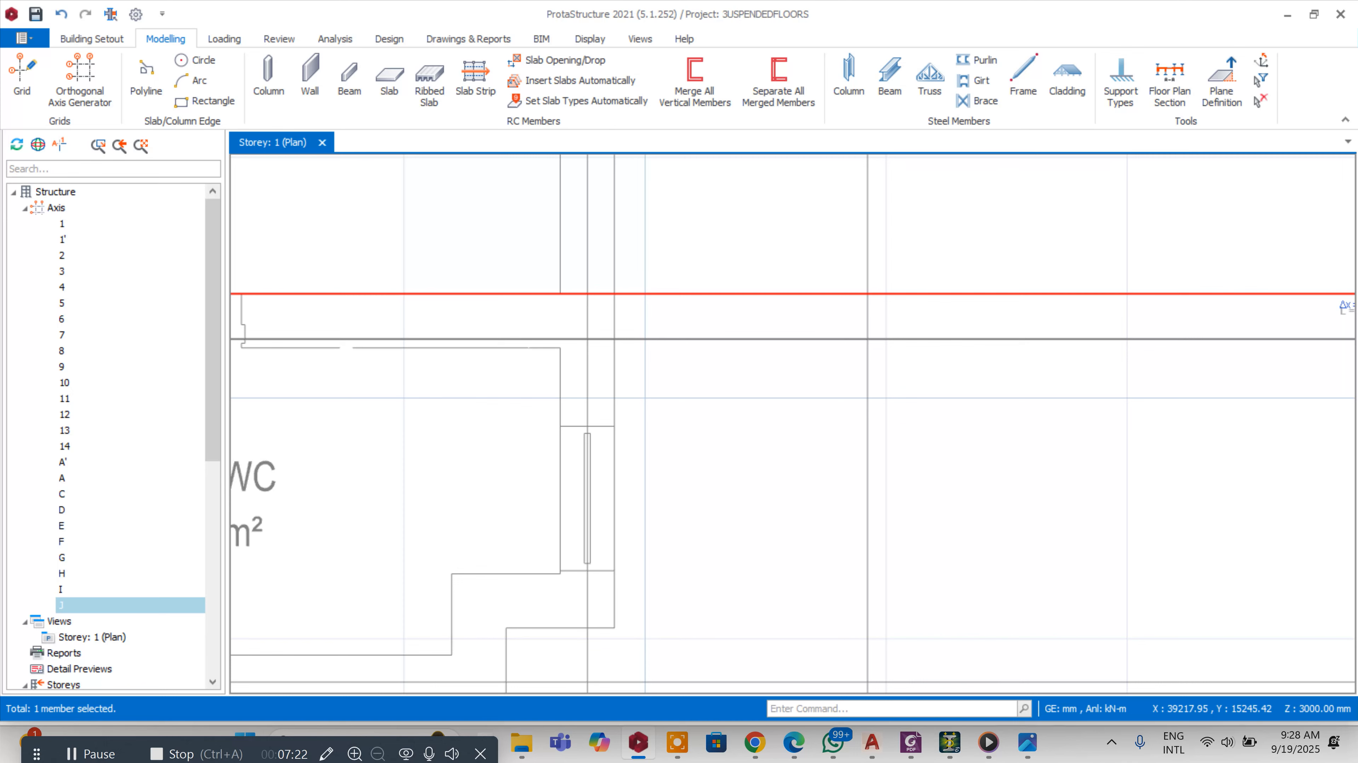
{"action": "scroll", "coordinate": [728, 297], "scroll_direction": "down", "scroll_amount": 2}
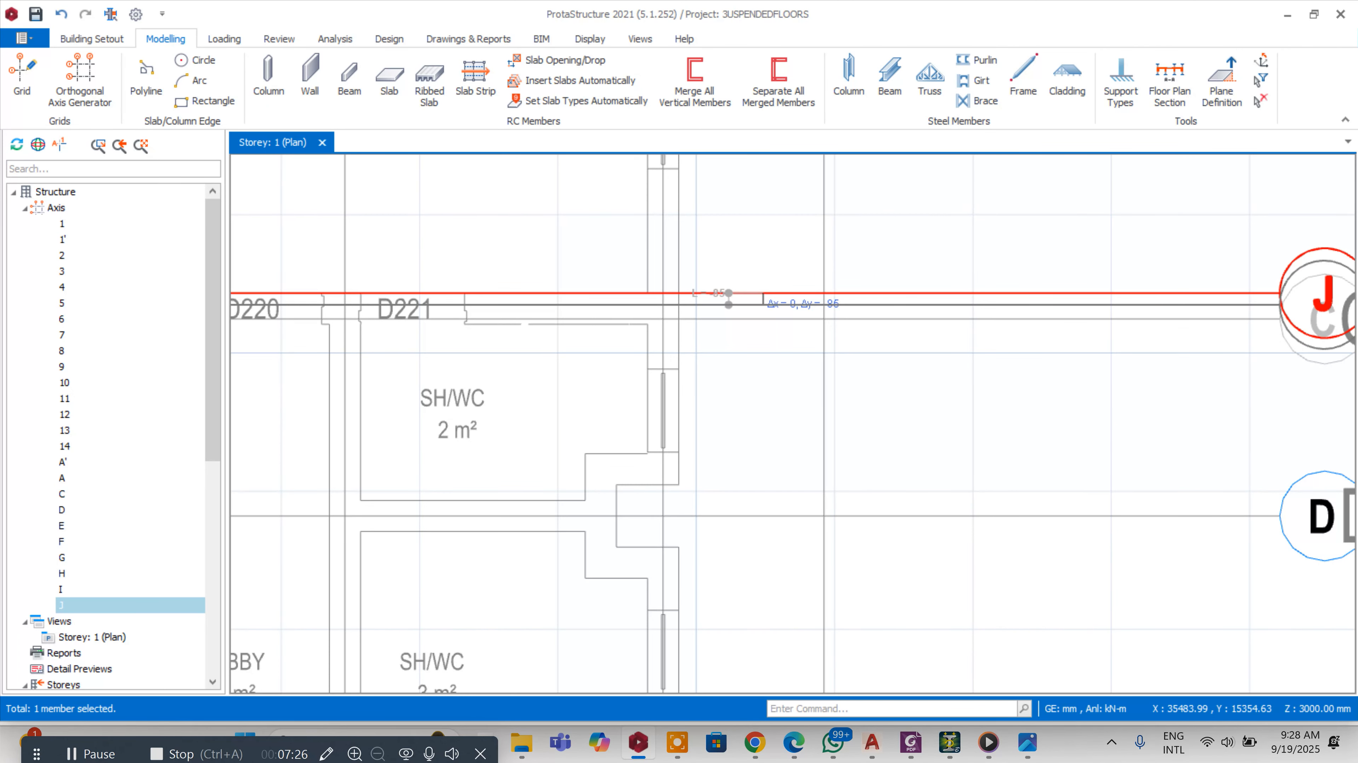
{"action": "key", "text": "Tab"}
{"action": "scroll", "coordinate": [728, 304], "scroll_direction": "up", "scroll_amount": 1}
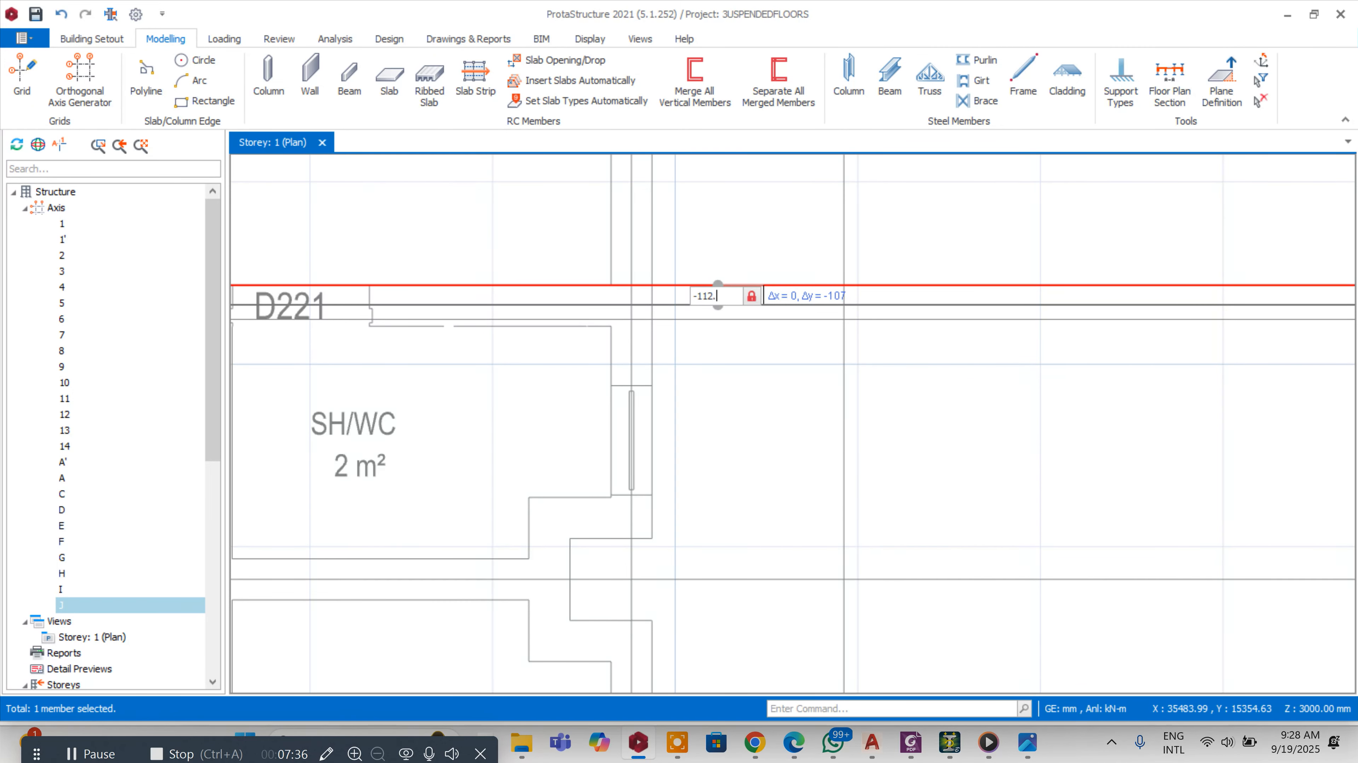
{"action": "key", "text": "Return"}
Delete the zero-offset duplicate axis
{"action": "scroll", "coordinate": [973, 270], "scroll_direction": "down", "scroll_amount": 5}
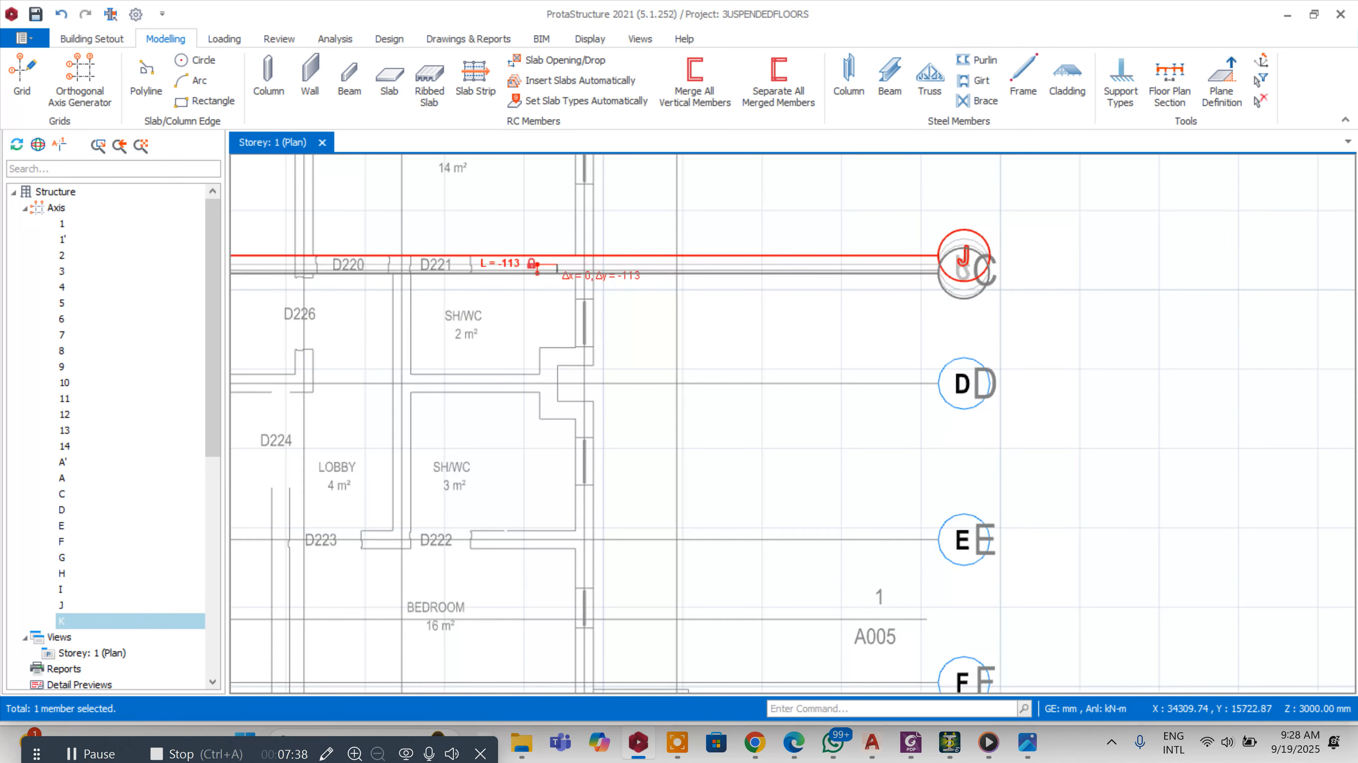
{"action": "scroll", "coordinate": [973, 270], "scroll_direction": "up", "scroll_amount": 2}
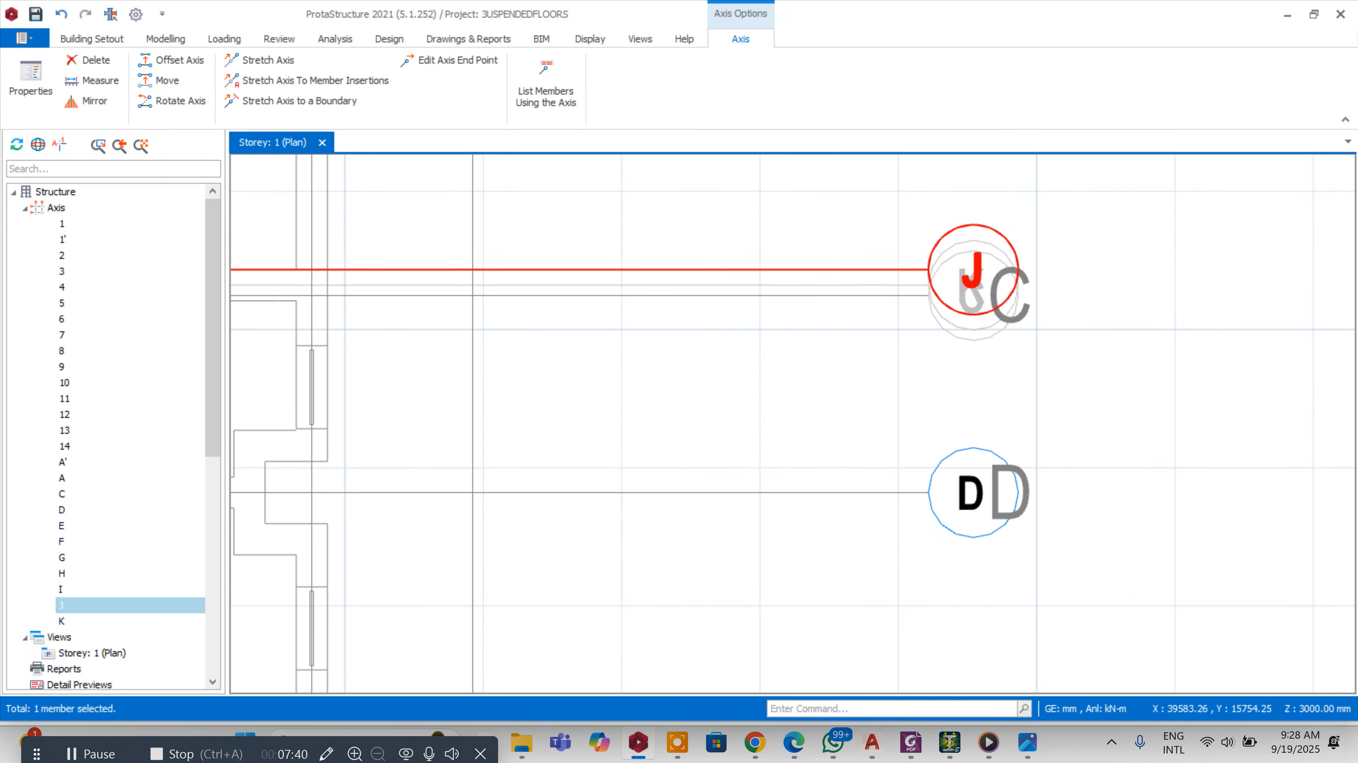
{"action": "key", "text": "Delete"}
Rename the new offset axis to B in its properties and close the dialog
{"action": "double_click", "coordinate": [967, 243]}
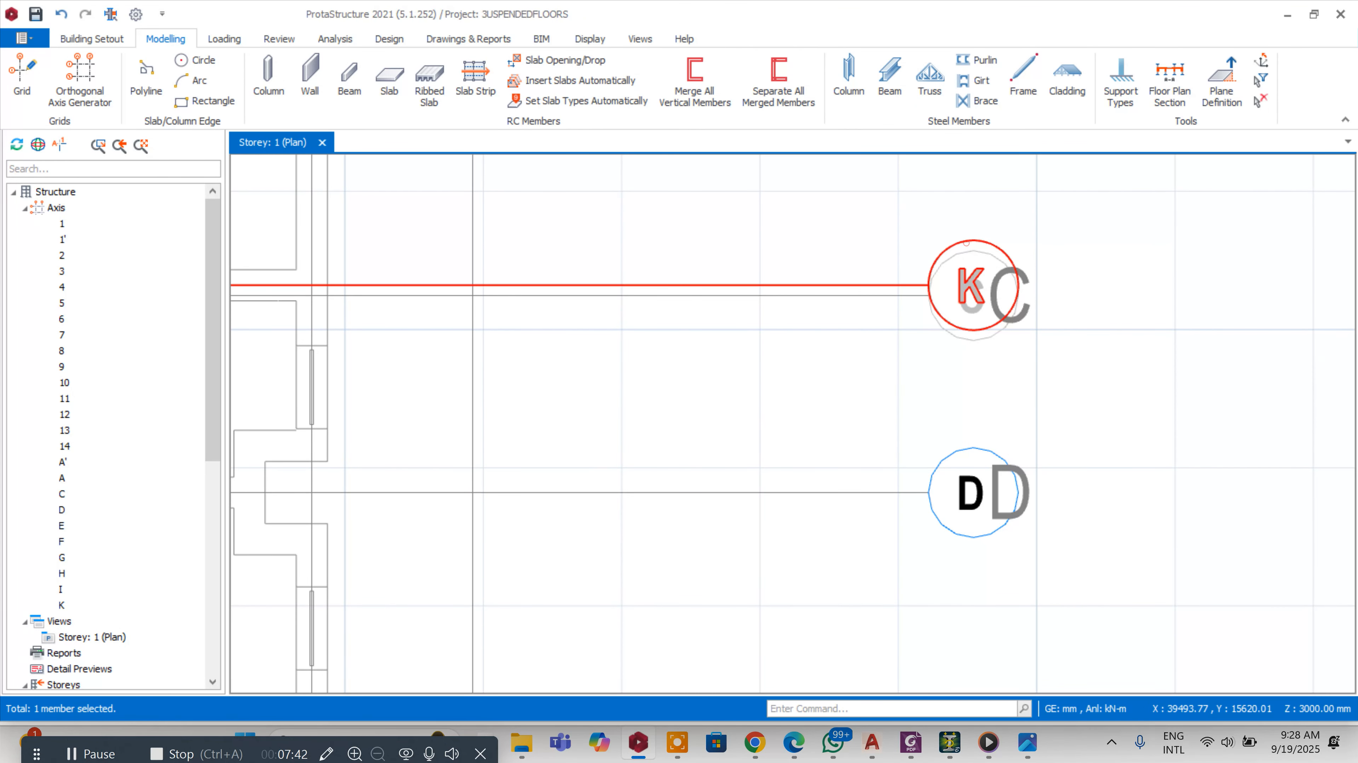
{"action": "left_click", "coordinate": [1287, 214]}
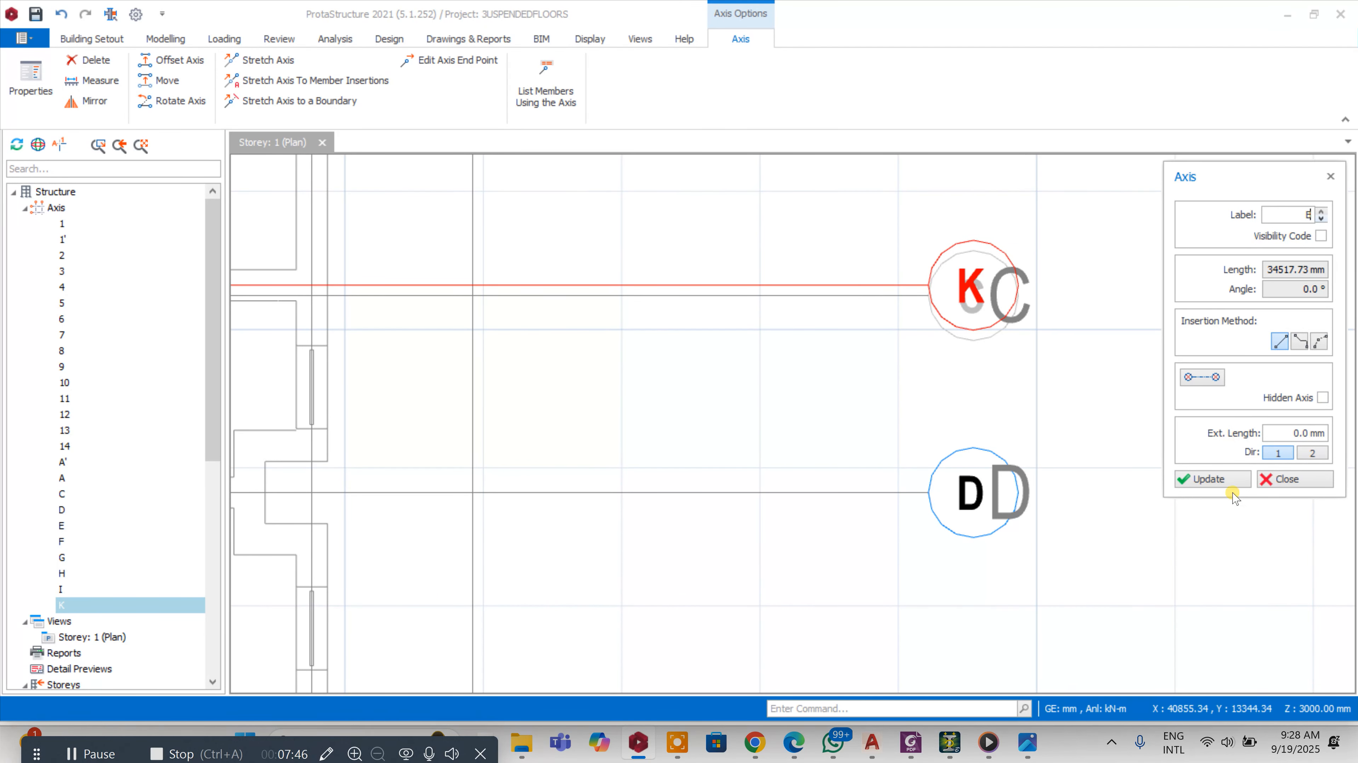
{"action": "left_click", "coordinate": [1209, 479]}
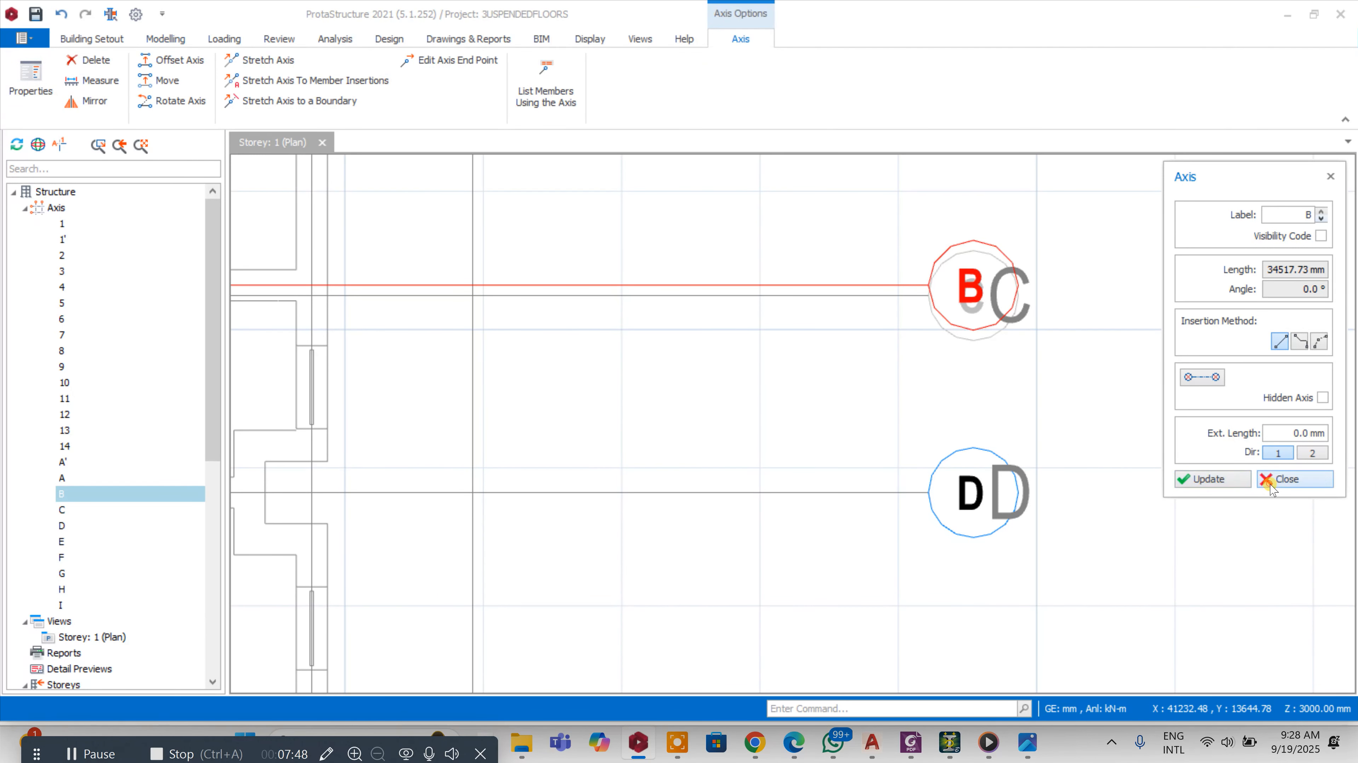
{"action": "left_click", "coordinate": [1273, 484]}
Restart the Column tool from an existing column and place a column at the intersection of axes B and 13
{"action": "scroll", "coordinate": [973, 294], "scroll_direction": "down", "scroll_amount": 2}
{"action": "scroll", "coordinate": [994, 219], "scroll_direction": "up", "scroll_amount": 3}
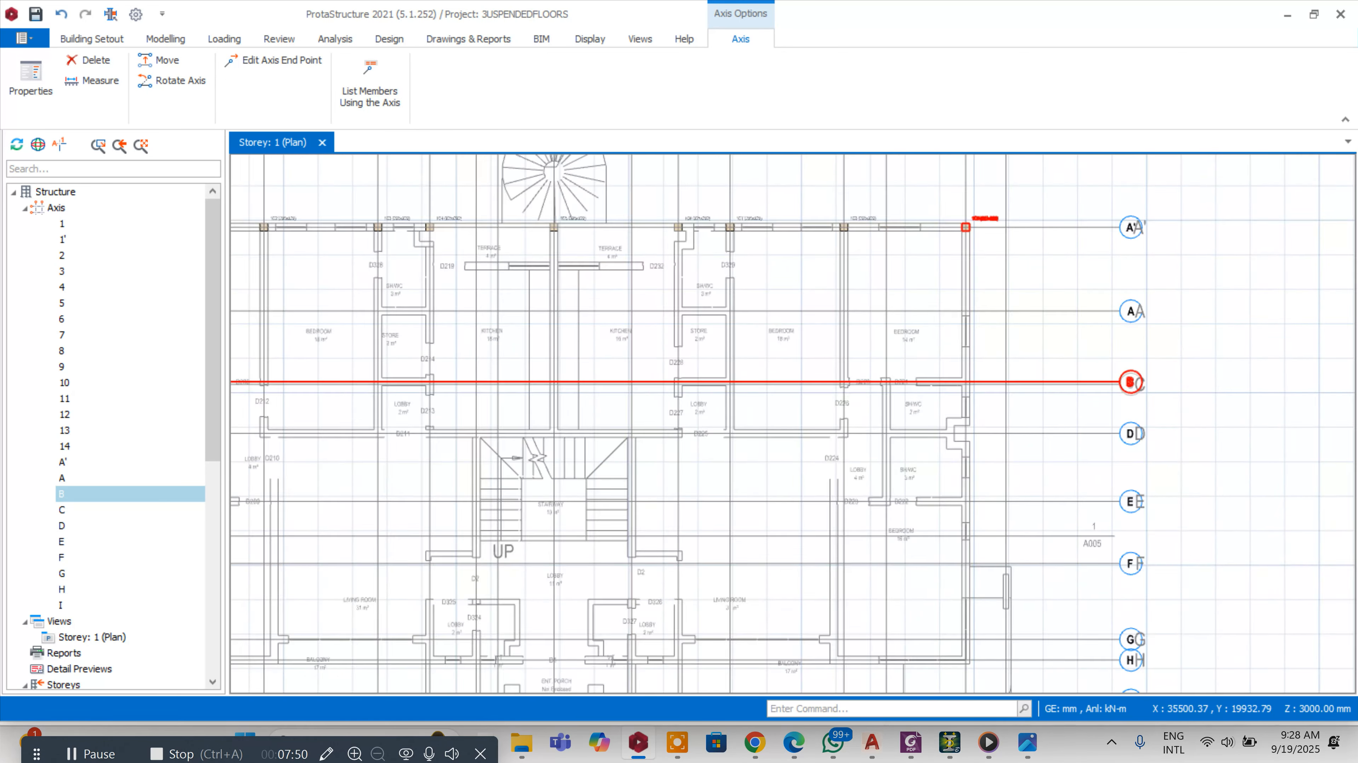
{"action": "right_click", "coordinate": [992, 220]}
{"action": "left_click", "coordinate": [1025, 105]}
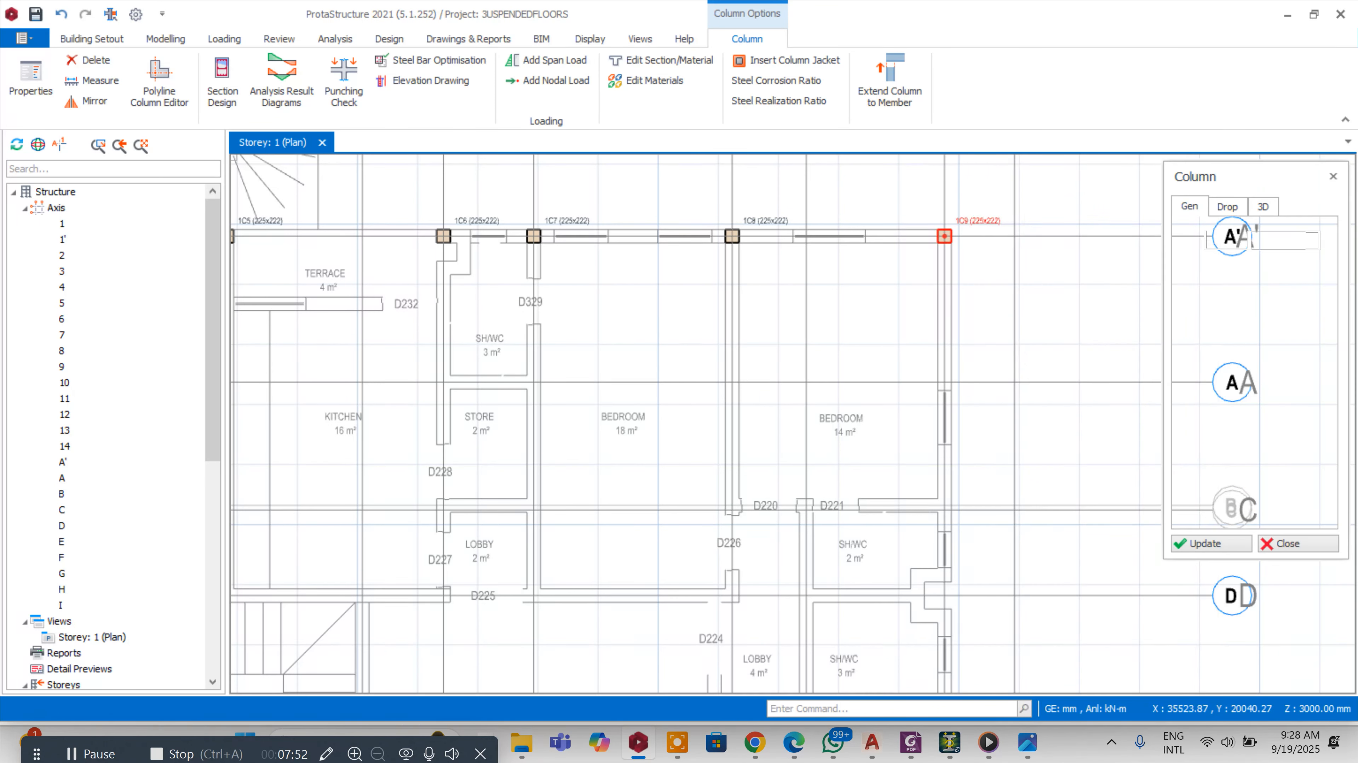
{"action": "scroll", "coordinate": [944, 481], "scroll_direction": "up", "scroll_amount": 5}
{"action": "left_click", "coordinate": [944, 470]}
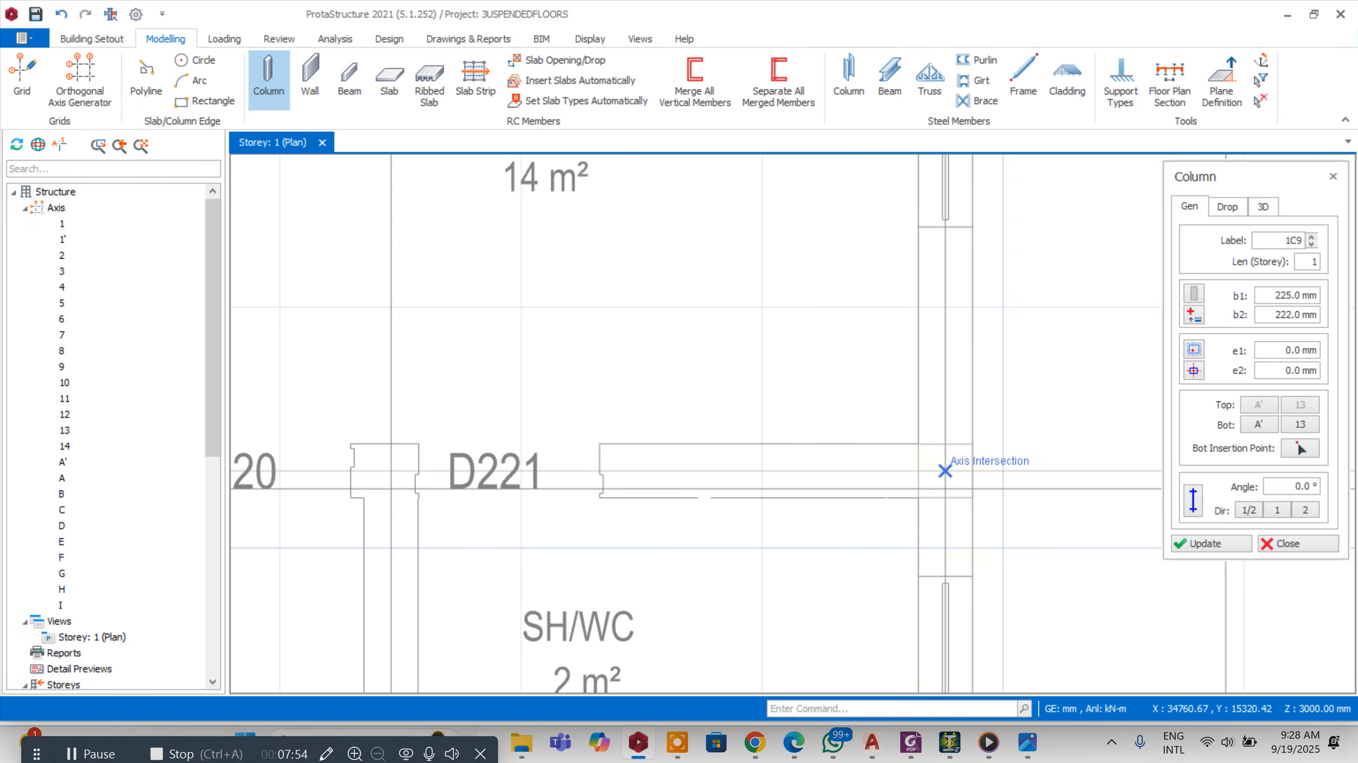
{"action": "scroll", "coordinate": [946, 460], "scroll_direction": "down", "scroll_amount": 3}
{"action": "scroll", "coordinate": [893, 412], "scroll_direction": "up", "scroll_amount": 3}
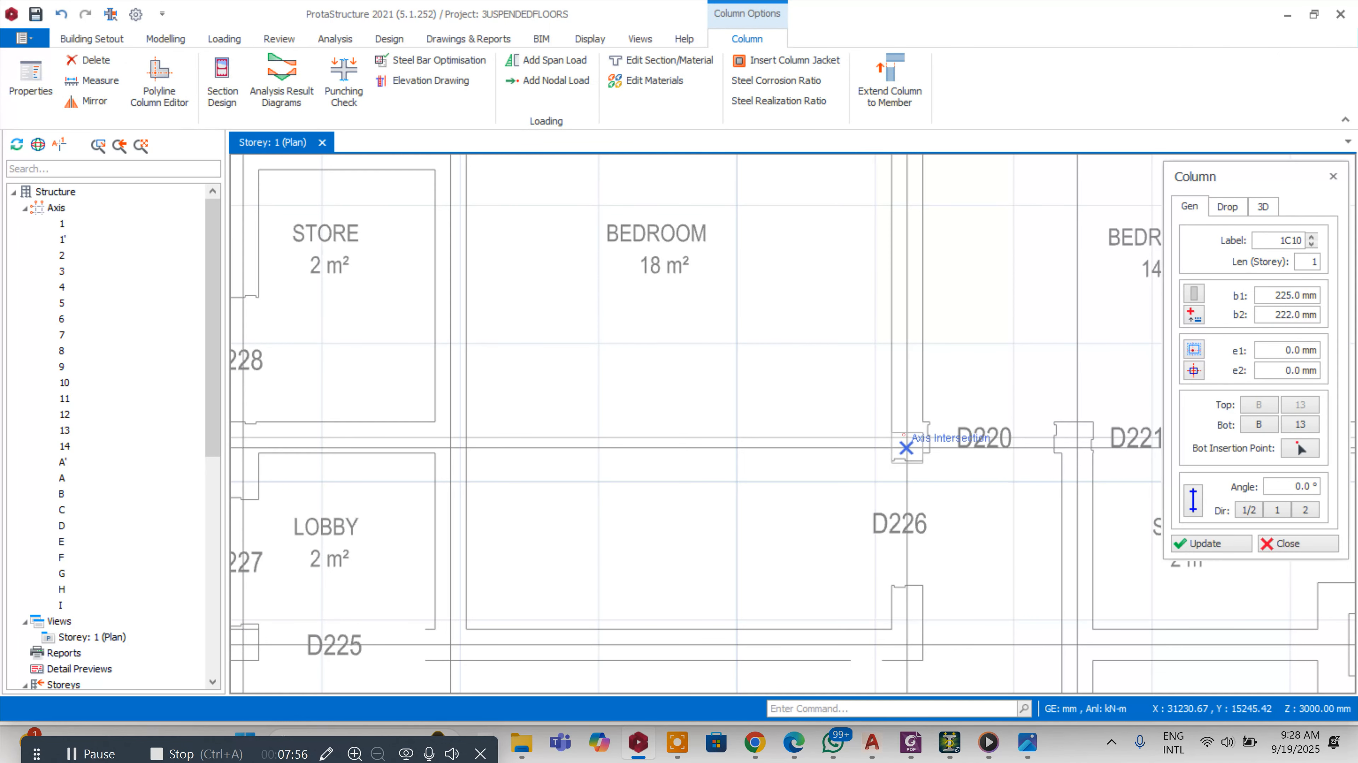
Place three more columns at axis intersections beside the lobby and store, then exit the Column tool
{"action": "left_click", "coordinate": [903, 437]}
{"action": "scroll", "coordinate": [947, 384], "scroll_direction": "down", "scroll_amount": 3}
{"action": "scroll", "coordinate": [732, 413], "scroll_direction": "up", "scroll_amount": 3}
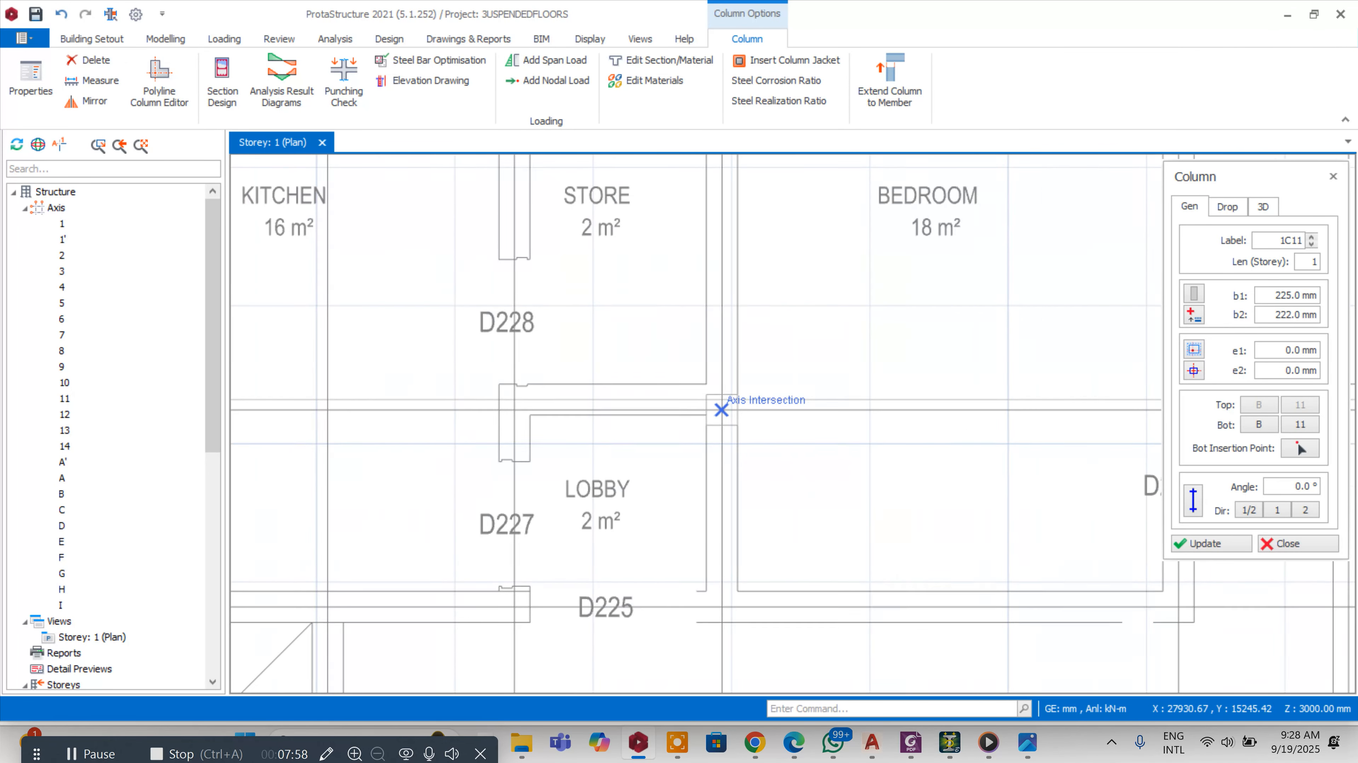
{"action": "left_click", "coordinate": [731, 409]}
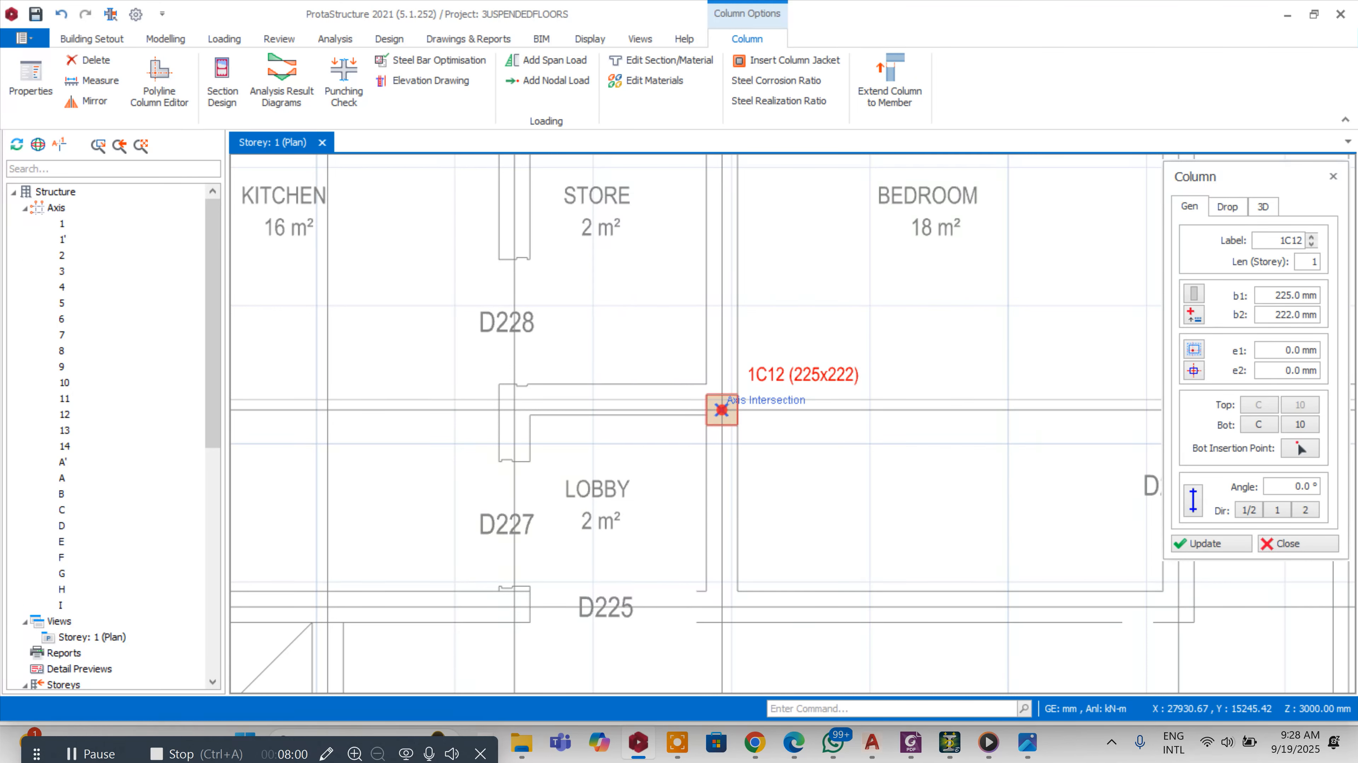
{"action": "left_click", "coordinate": [513, 399]}
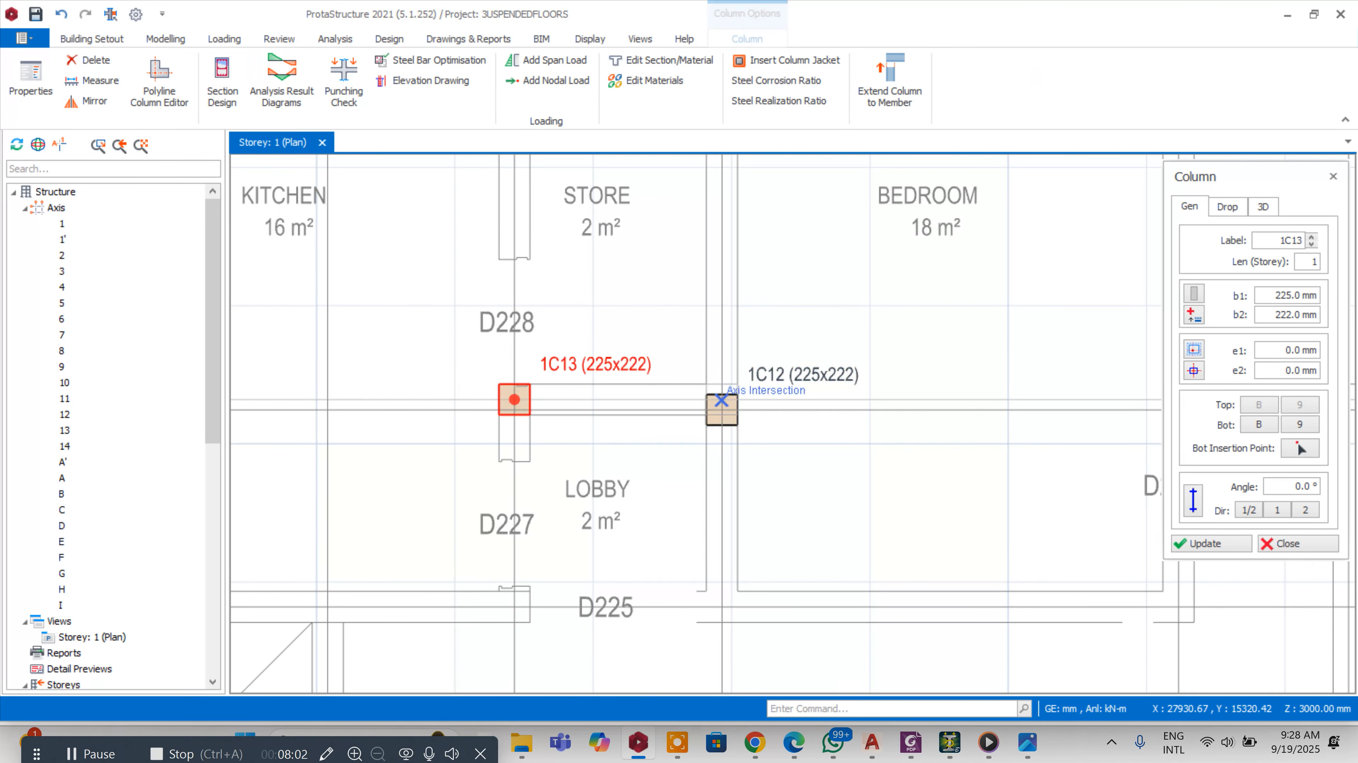
{"action": "scroll", "coordinate": [679, 376], "scroll_direction": "down", "scroll_amount": 3}
{"action": "scroll", "coordinate": [676, 380], "scroll_direction": "up", "scroll_amount": 2}
{"action": "scroll", "coordinate": [791, 379], "scroll_direction": "up", "scroll_amount": 3}
{"action": "key", "text": "Escape"}
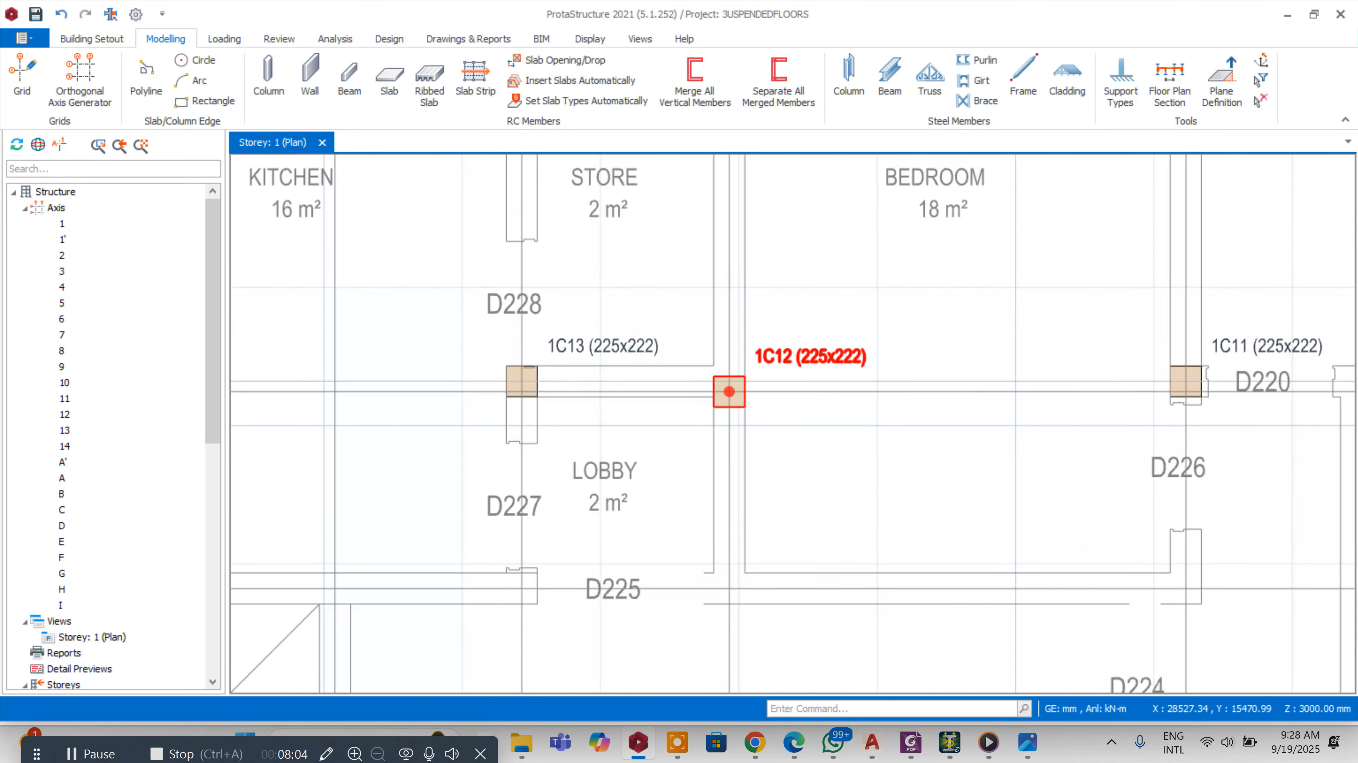
Move column 1C12 onto the intersection of axes B and 10
{"action": "right_click", "coordinate": [812, 362]}
{"action": "left_click", "coordinate": [814, 351]}
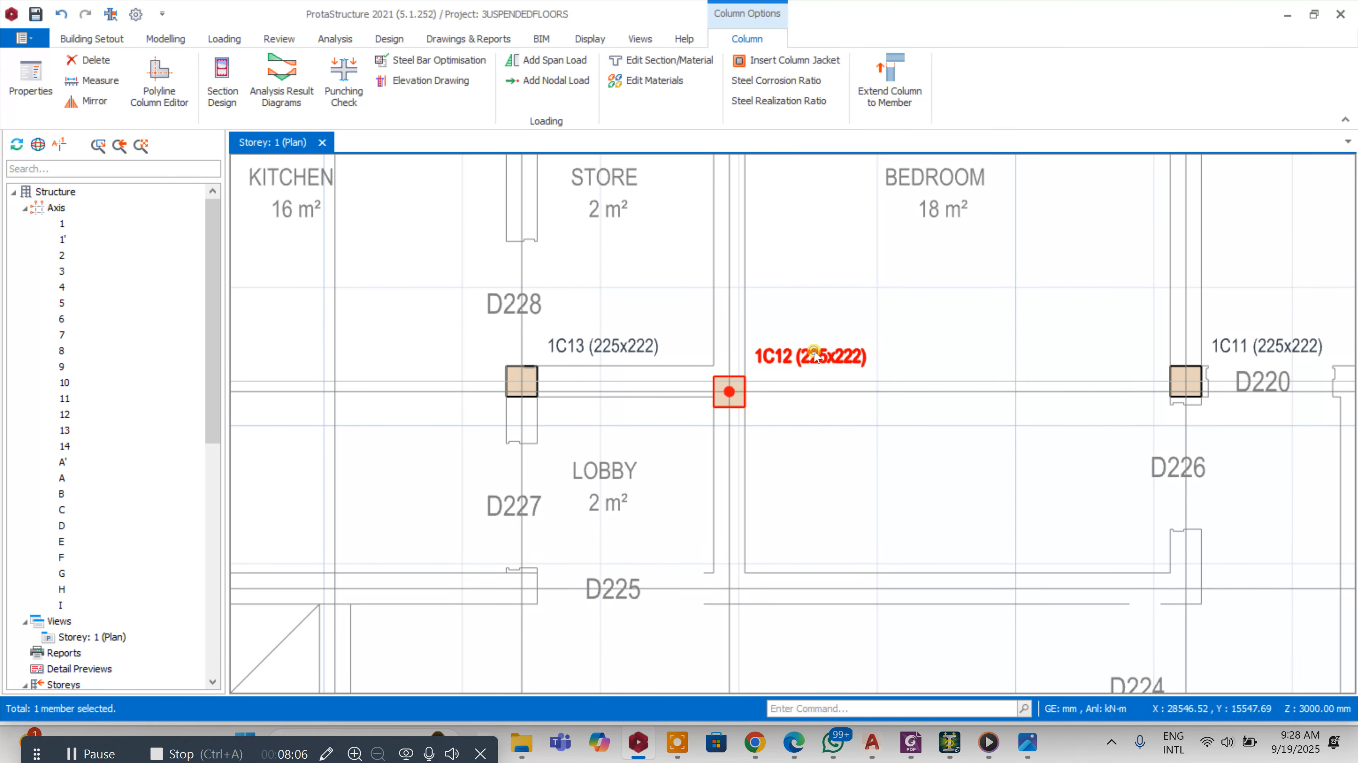
{"action": "right_click", "coordinate": [814, 351]}
{"action": "left_click", "coordinate": [931, 107]}
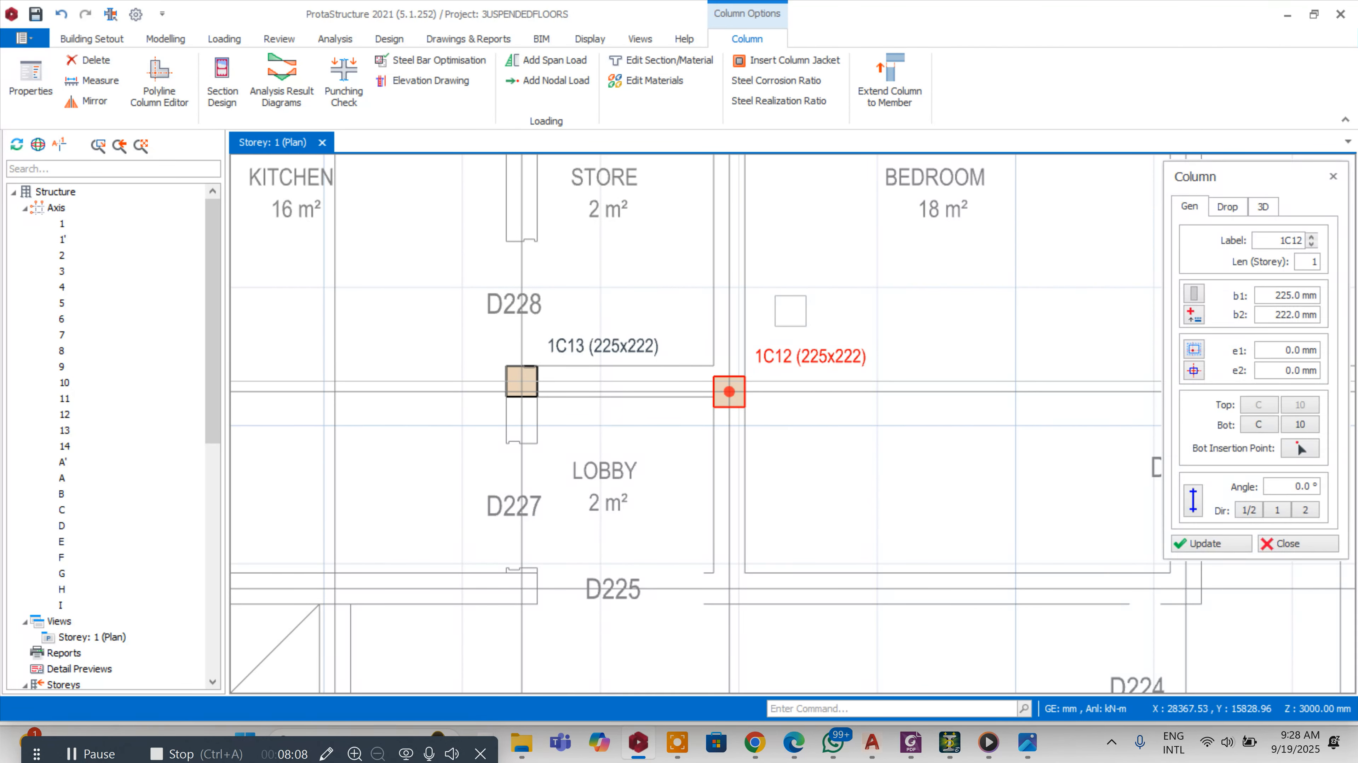
{"action": "key", "text": "Delete"}
{"action": "left_click", "coordinate": [866, 337]}
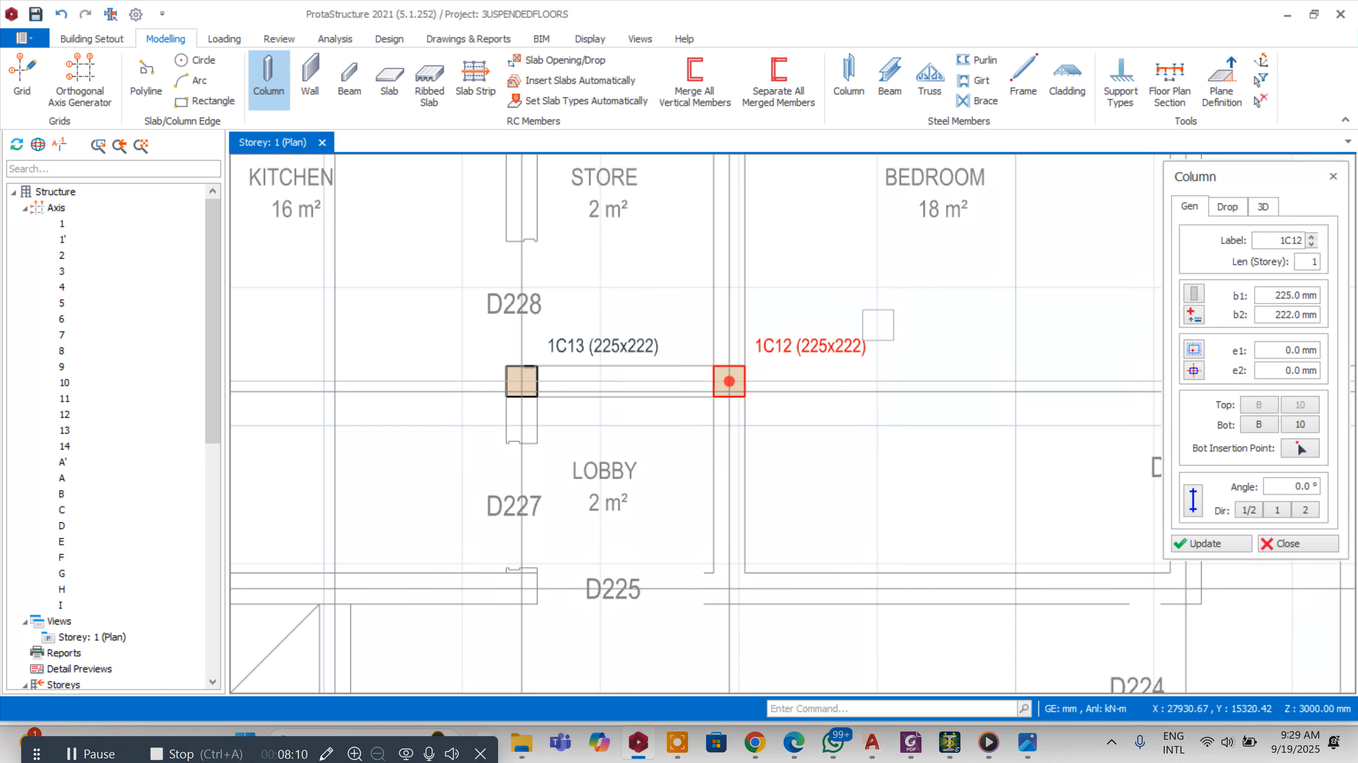
Place a column at the intersection of axes D and 7 beside the stairway
{"action": "scroll", "coordinate": [877, 323], "scroll_direction": "down", "scroll_amount": 3}
{"action": "scroll", "coordinate": [837, 317], "scroll_direction": "down", "scroll_amount": 5}
{"action": "scroll", "coordinate": [803, 325], "scroll_direction": "up", "scroll_amount": 3}
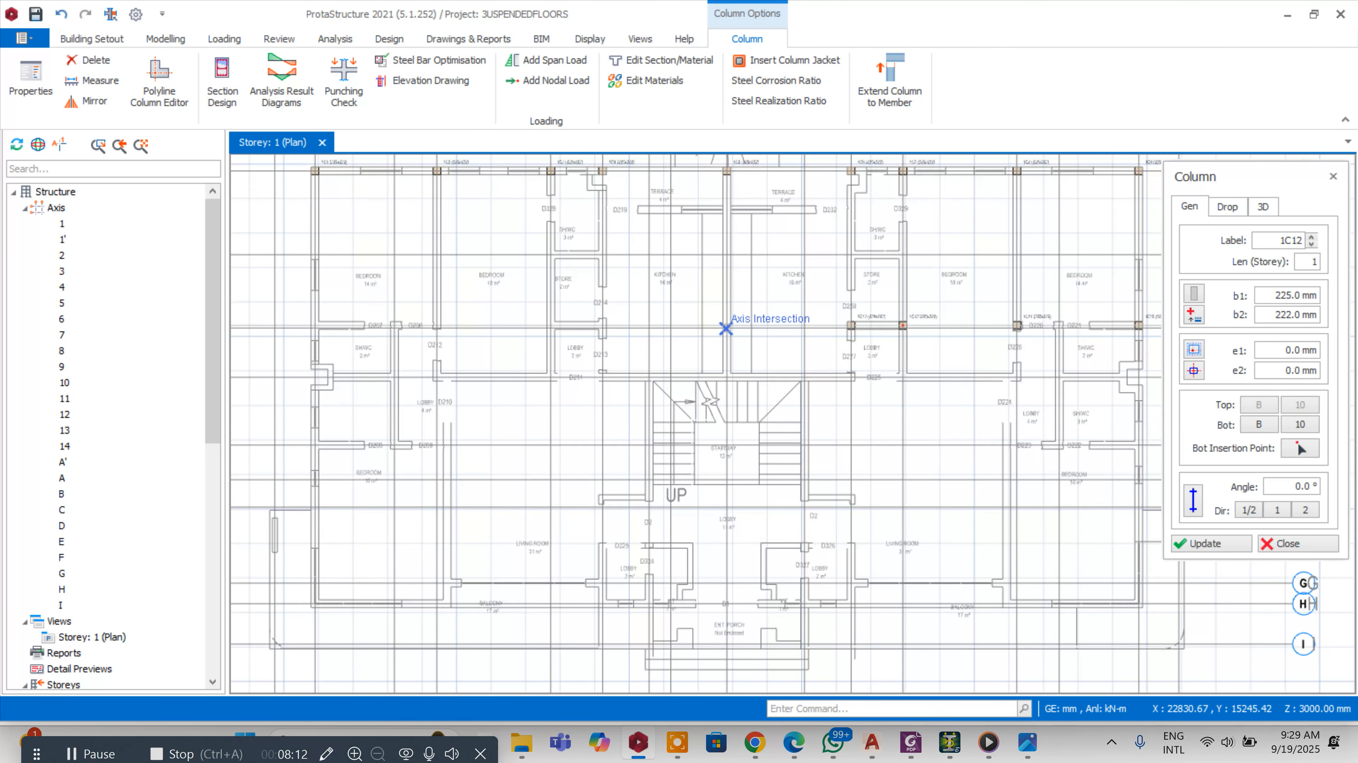
{"action": "scroll", "coordinate": [726, 329], "scroll_direction": "up", "scroll_amount": 2}
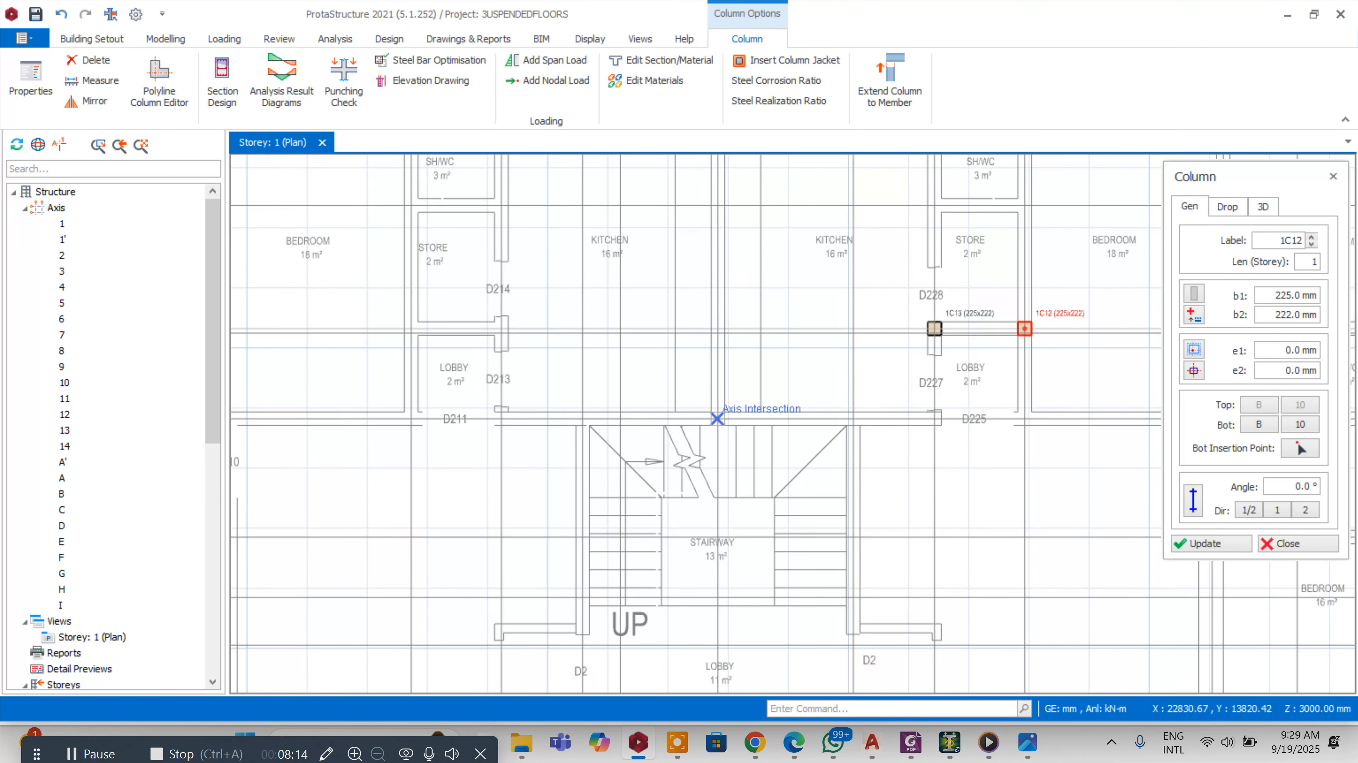
{"action": "scroll", "coordinate": [700, 361], "scroll_direction": "down", "scroll_amount": 3}
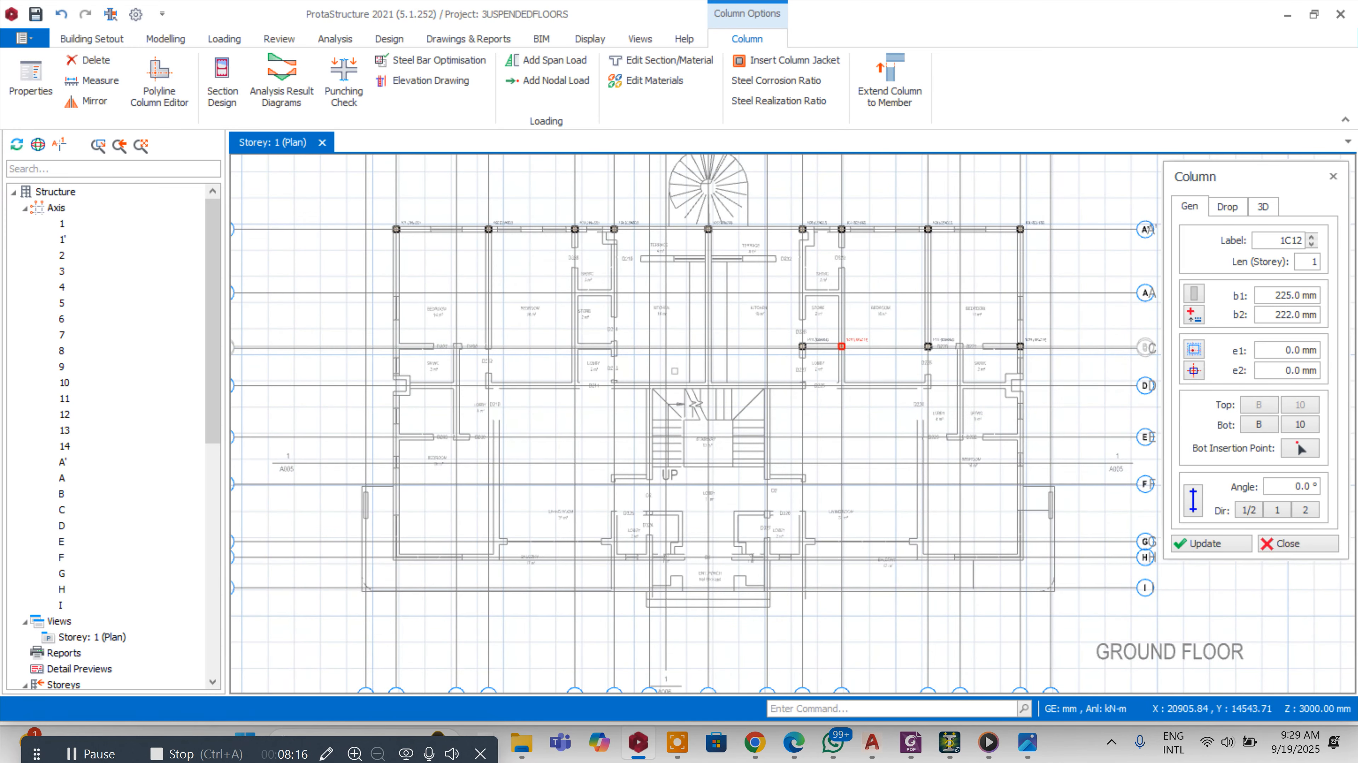
{"action": "scroll", "coordinate": [693, 386], "scroll_direction": "up", "scroll_amount": 2}
{"action": "left_click", "coordinate": [689, 381]}
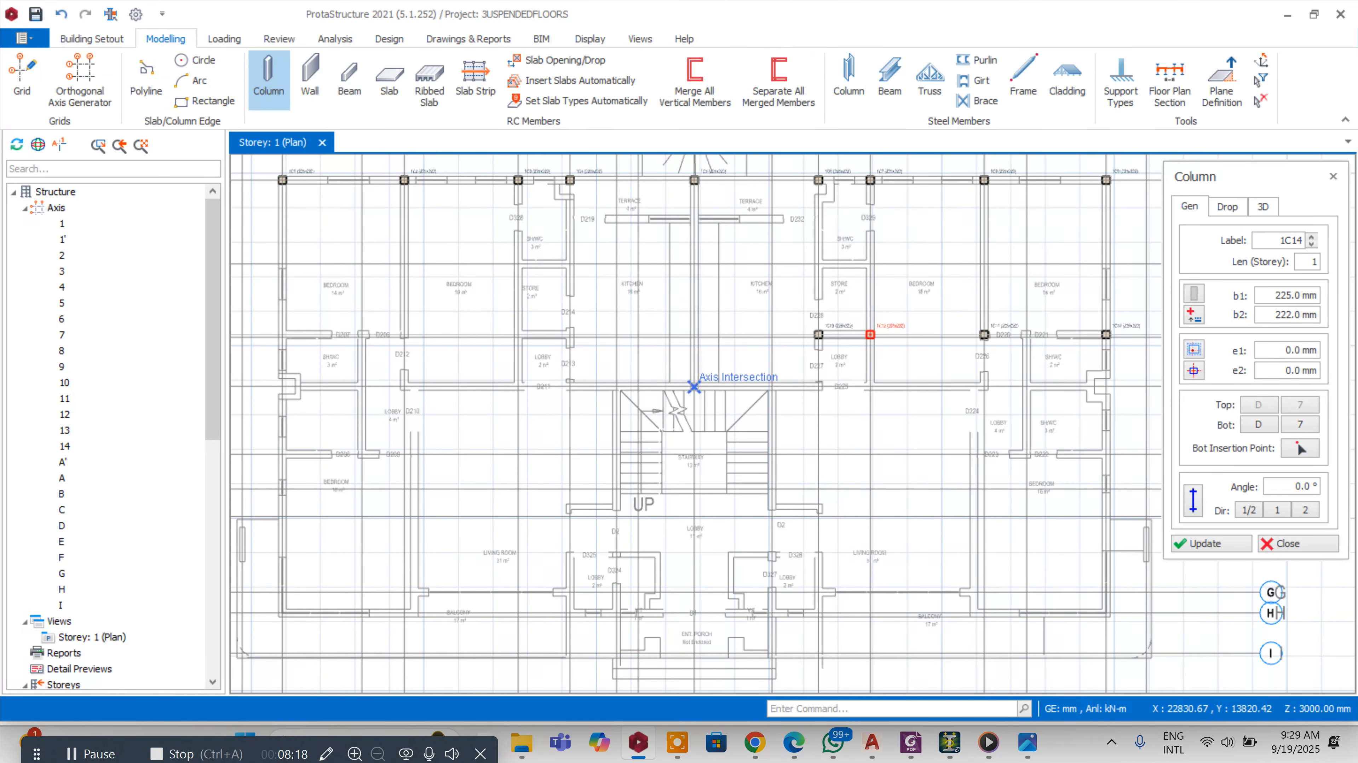
Place two columns at the axis D intersections beside lobby D211 and D213
{"action": "scroll", "coordinate": [689, 381], "scroll_direction": "up", "scroll_amount": 3}
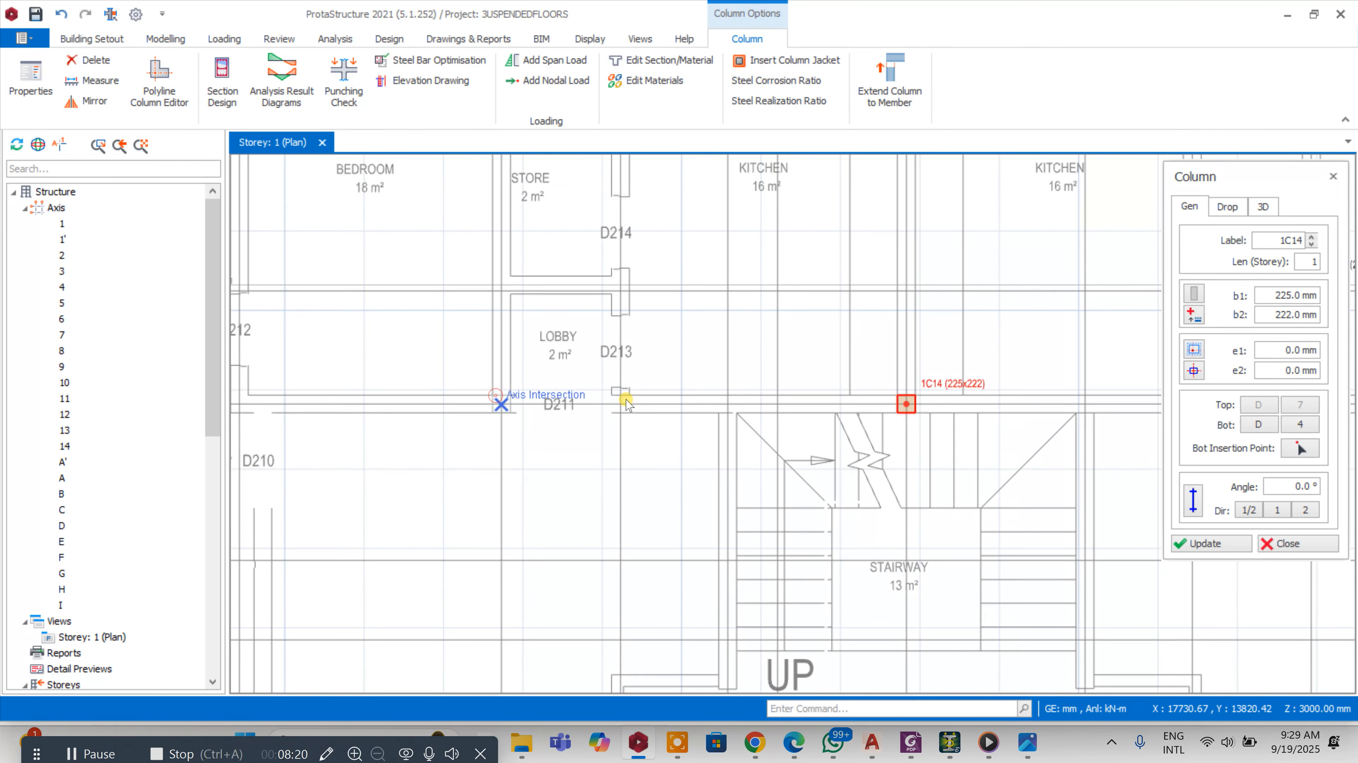
{"action": "left_click", "coordinate": [501, 404]}
{"action": "left_click", "coordinate": [620, 405]}
{"action": "scroll", "coordinate": [859, 345], "scroll_direction": "down", "scroll_amount": 2}
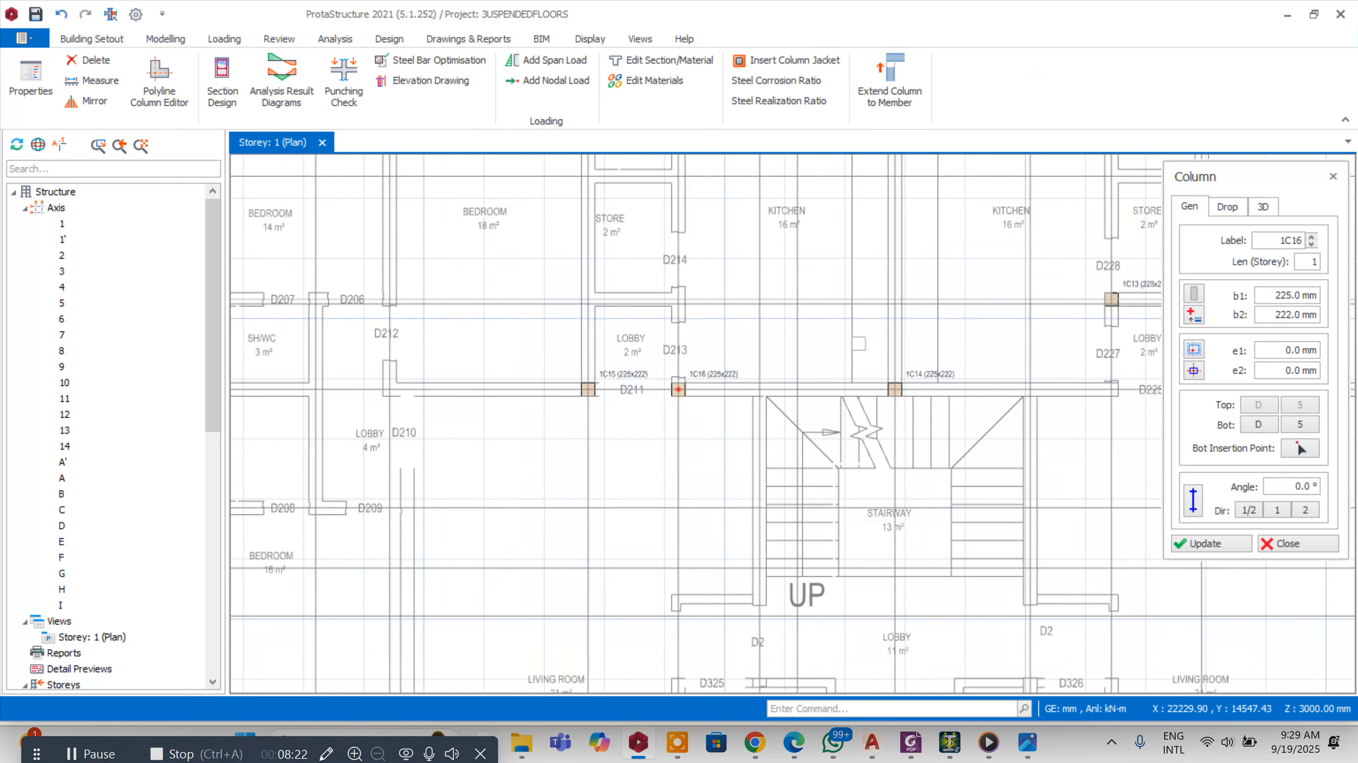
Place columns at the intersections of axes D and 3, B and 1, and B and 3 around the shower room
{"action": "left_click", "coordinate": [503, 378]}
{"action": "scroll", "coordinate": [342, 297], "scroll_direction": "up", "scroll_amount": 3}
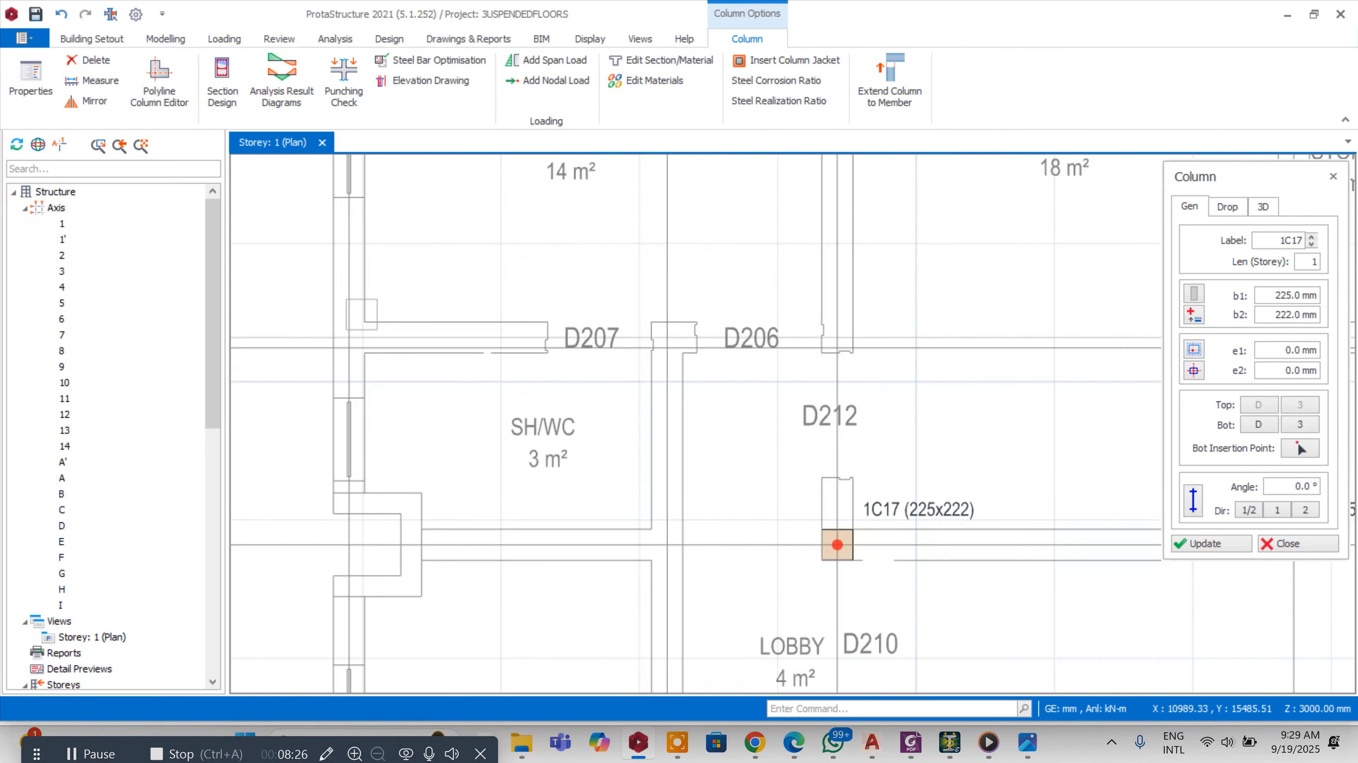
{"action": "left_click", "coordinate": [348, 337]}
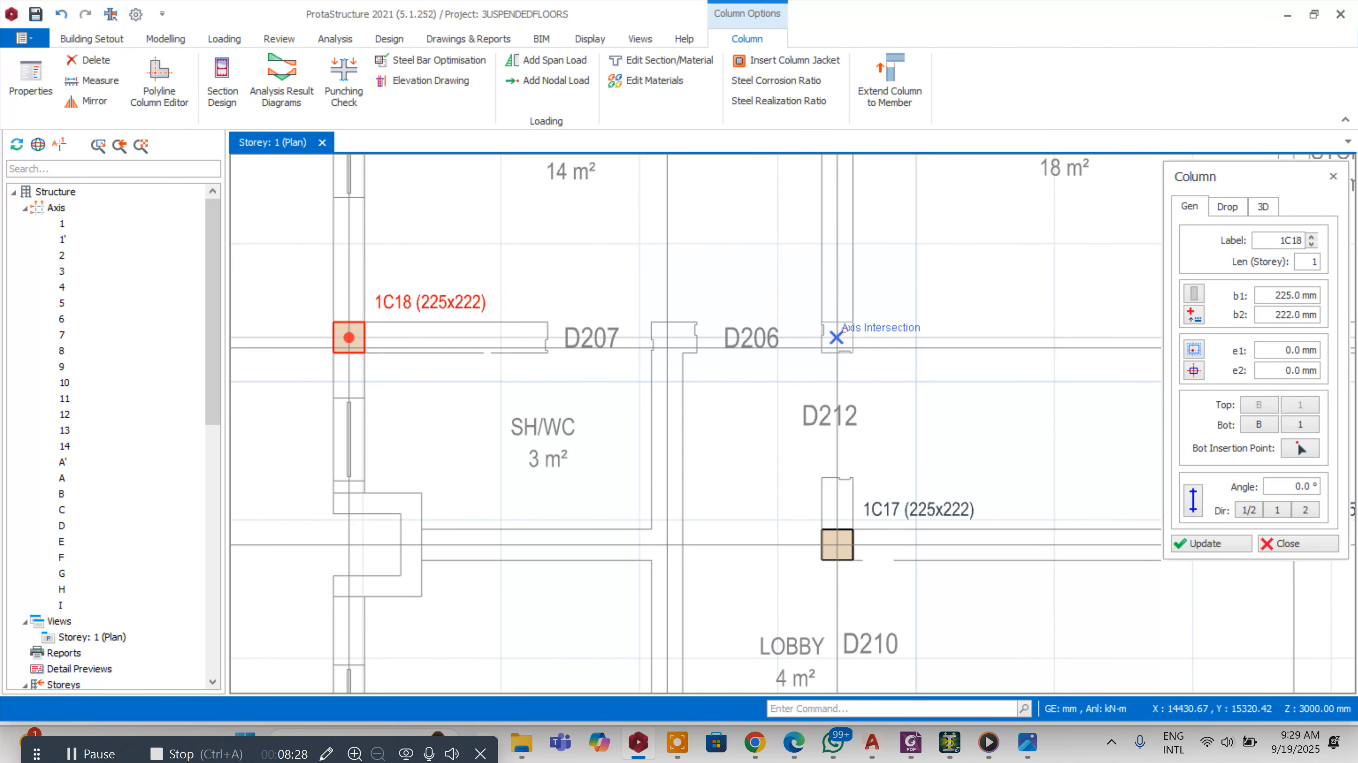
{"action": "scroll", "coordinate": [685, 330], "scroll_direction": "down", "scroll_amount": 3}
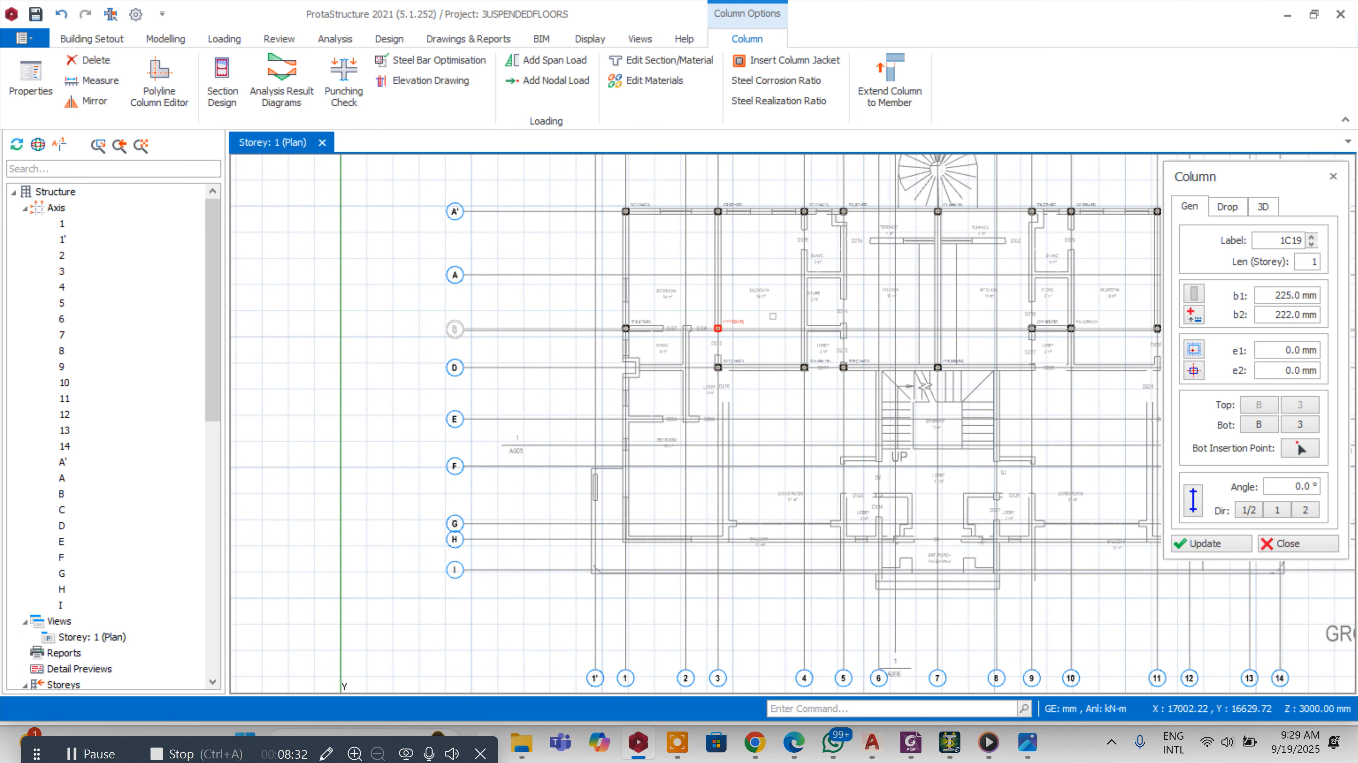
{"action": "scroll", "coordinate": [753, 346], "scroll_direction": "up", "scroll_amount": 1}
{"action": "scroll", "coordinate": [720, 462], "scroll_direction": "up", "scroll_amount": 2}
{"action": "scroll", "coordinate": [751, 321], "scroll_direction": "down", "scroll_amount": 3}
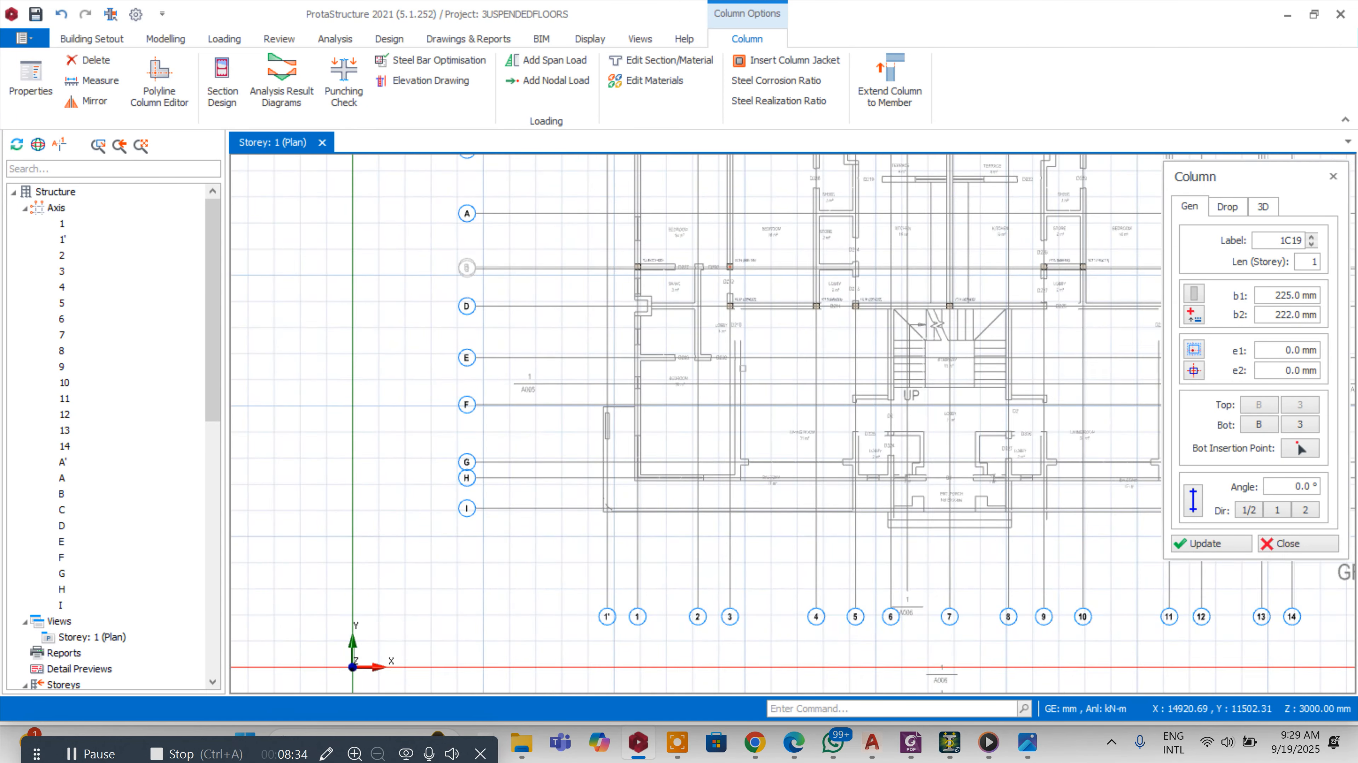
{"action": "scroll", "coordinate": [742, 369], "scroll_direction": "up", "scroll_amount": 1}
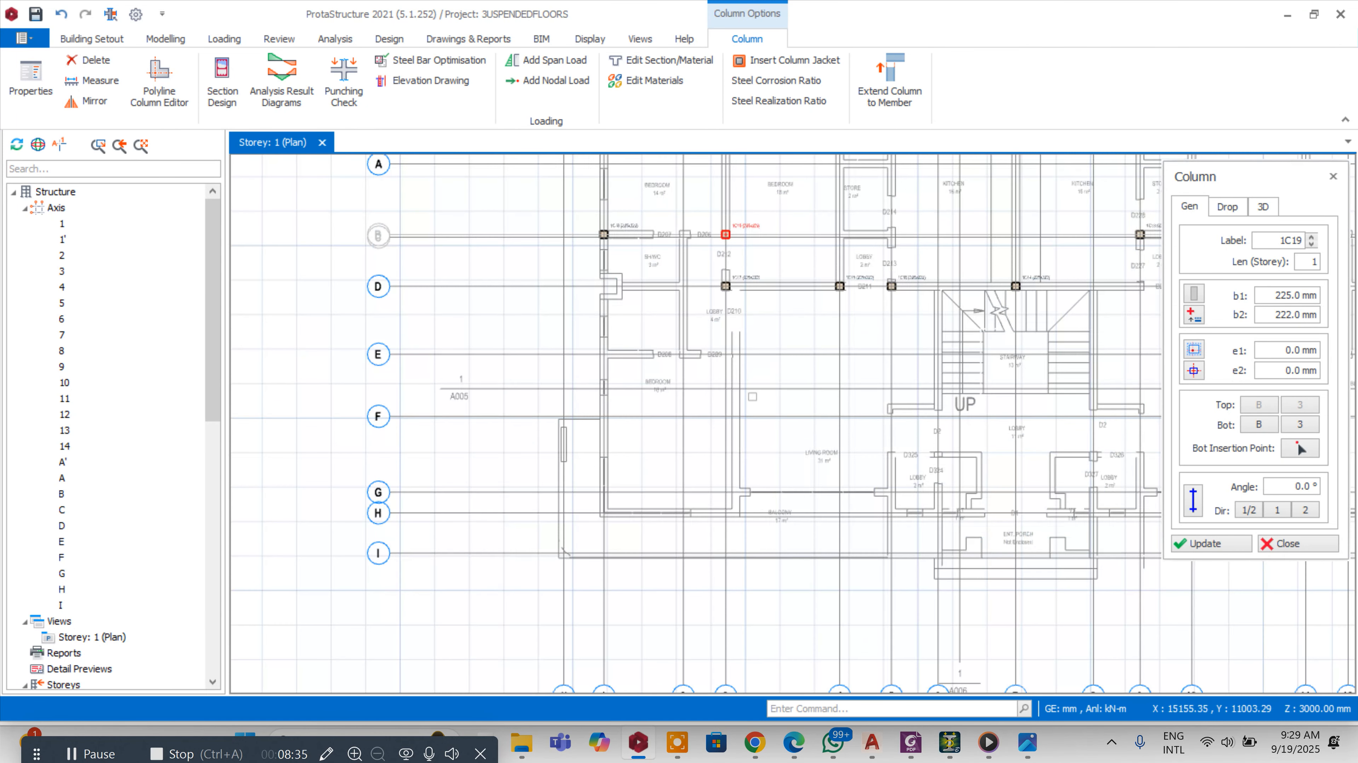
Move column 1C17 onto the intersection of axes E and 1
{"action": "key", "text": "Escape"}
{"action": "scroll", "coordinate": [745, 280], "scroll_direction": "up", "scroll_amount": 3}
{"action": "right_click", "coordinate": [747, 276]}
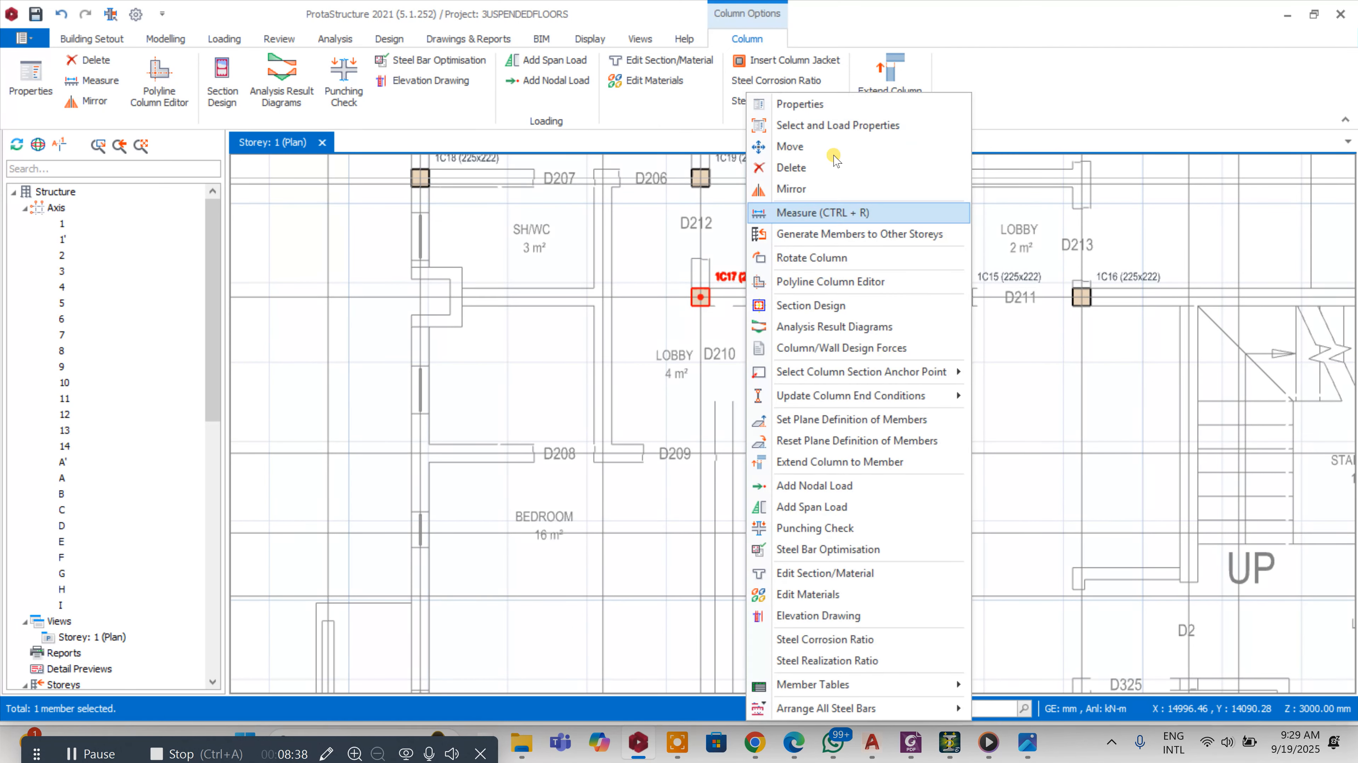
{"action": "left_click", "coordinate": [844, 105]}
{"action": "scroll", "coordinate": [826, 202], "scroll_direction": "down", "scroll_amount": 1}
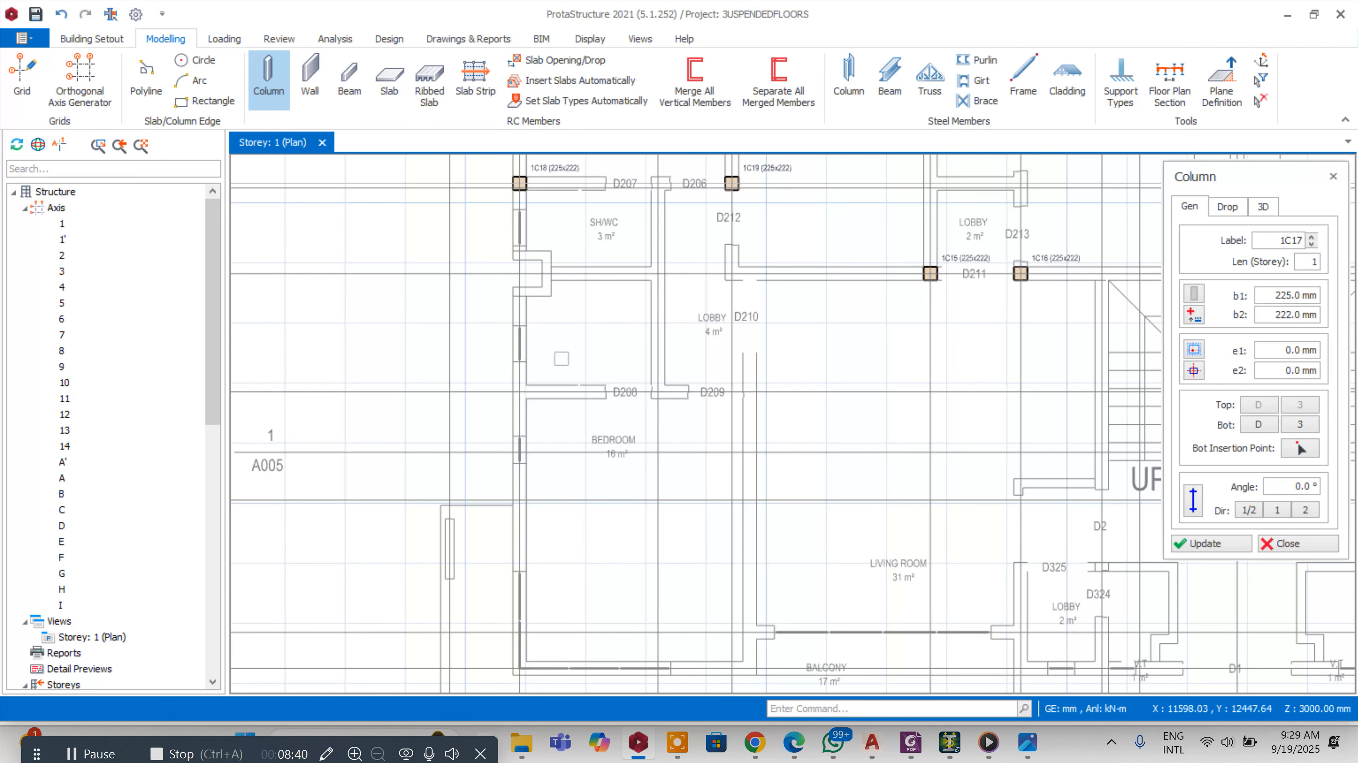
{"action": "scroll", "coordinate": [758, 370], "scroll_direction": "down", "scroll_amount": 1}
{"action": "middle_click_drag", "start_coordinate": [758, 370], "coordinate": [755, 332]}
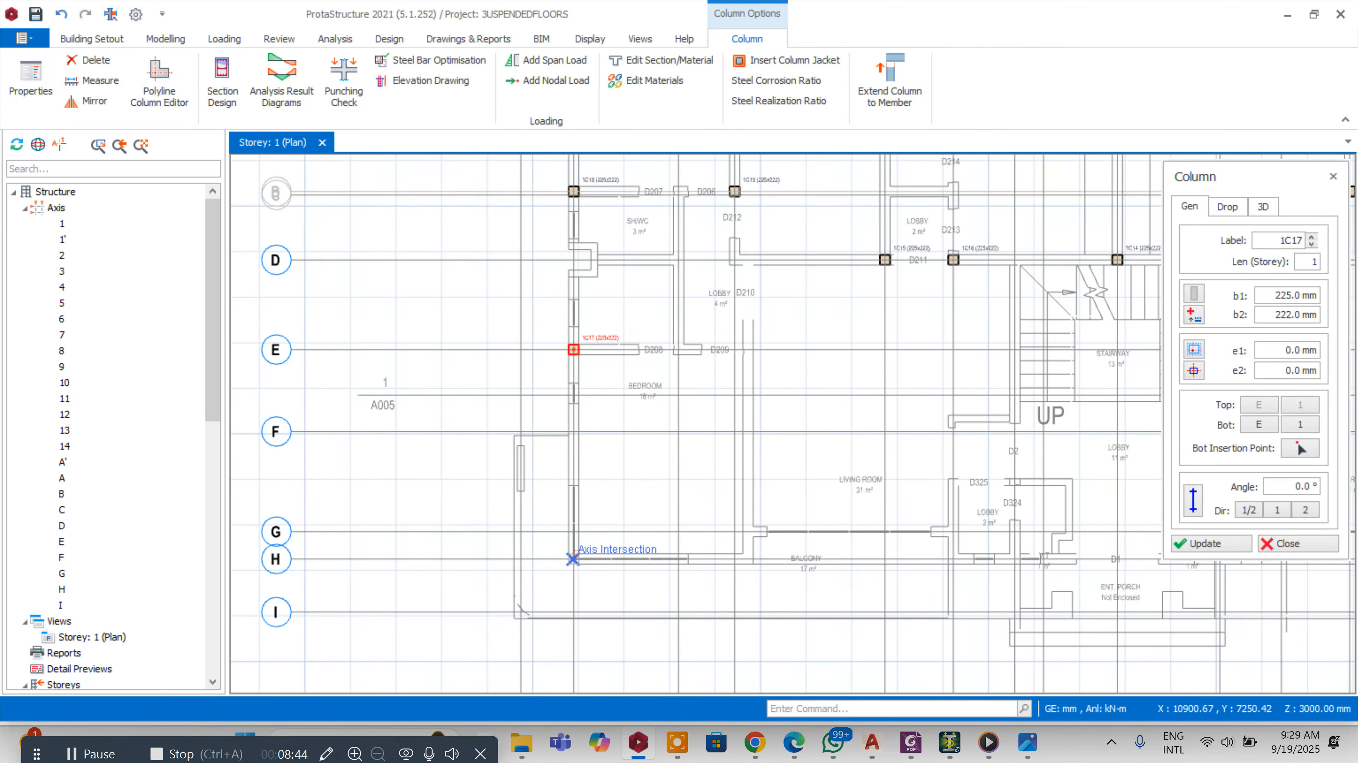
Place a column at the intersection of axes H and 1 by the balcony and open its properties
{"action": "left_click", "coordinate": [572, 559]}
{"action": "scroll", "coordinate": [572, 558], "scroll_direction": "up", "scroll_amount": 5}
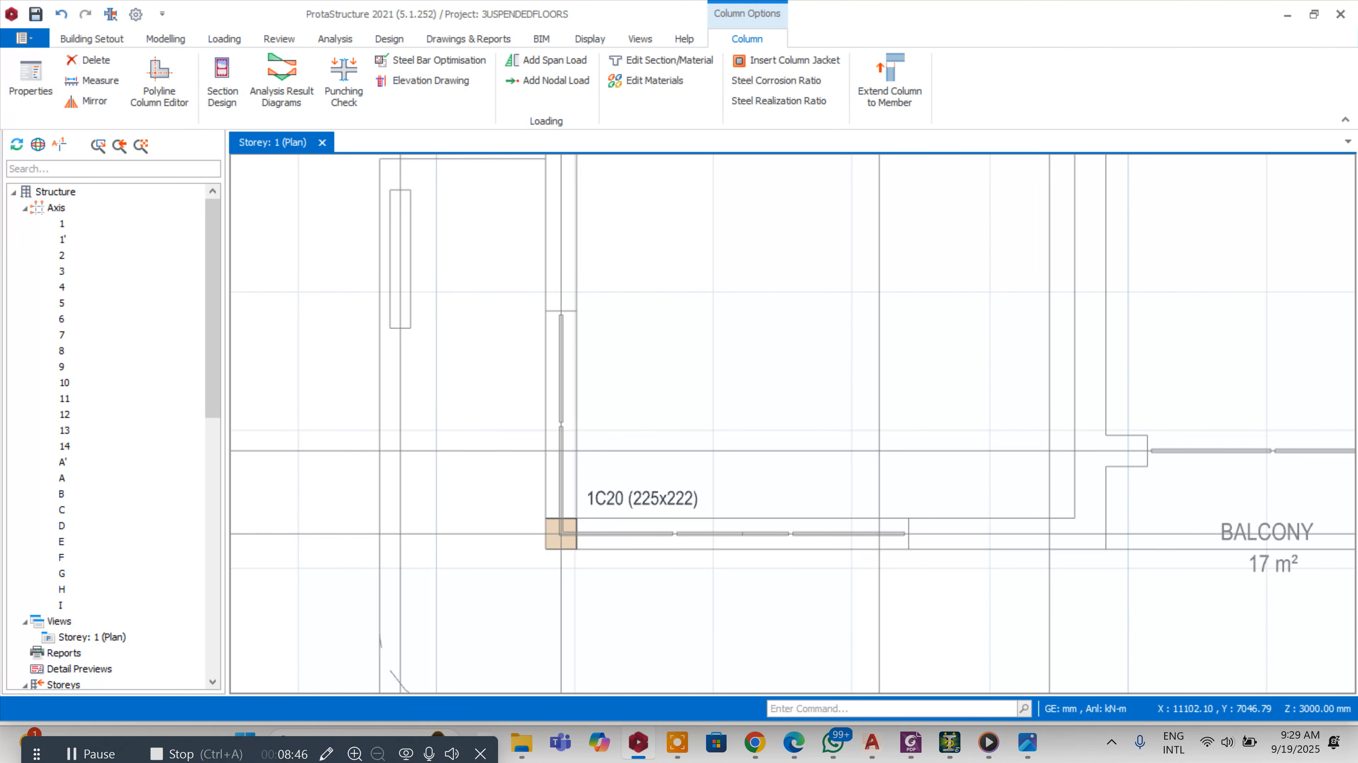
{"action": "right_click", "coordinate": [663, 491]}
{"action": "right_click", "coordinate": [663, 489]}
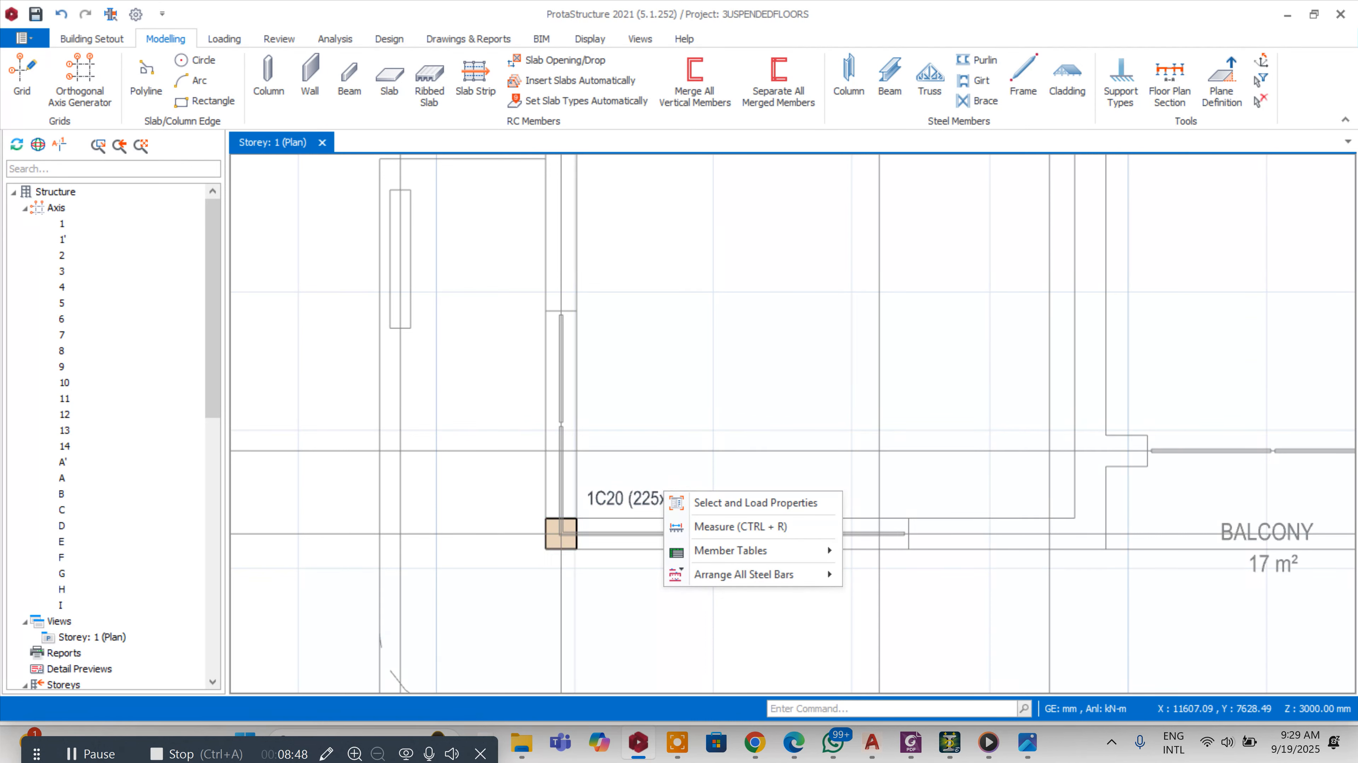
{"action": "left_click", "coordinate": [640, 490]}
{"action": "right_click", "coordinate": [640, 490]}
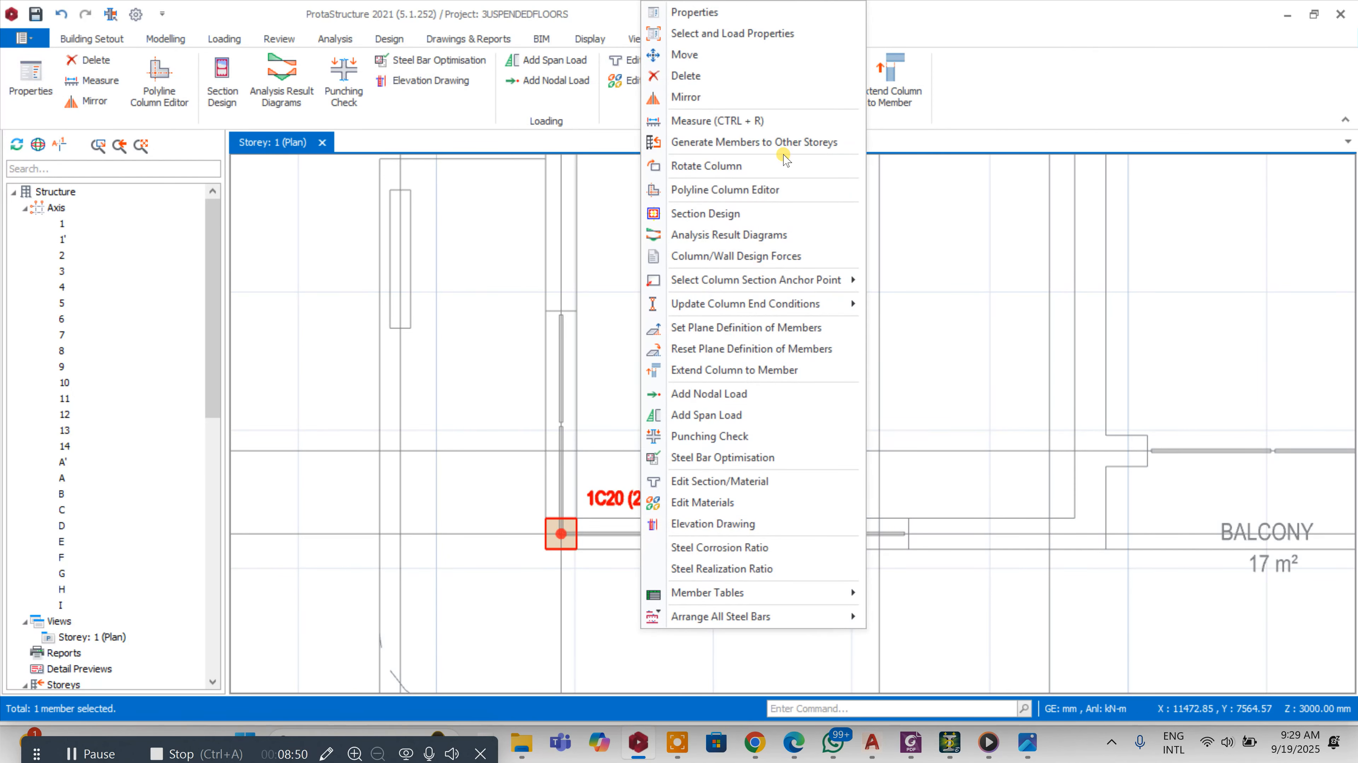
{"action": "left_click", "coordinate": [769, 13]}
{"action": "left_click", "coordinate": [605, 503]}
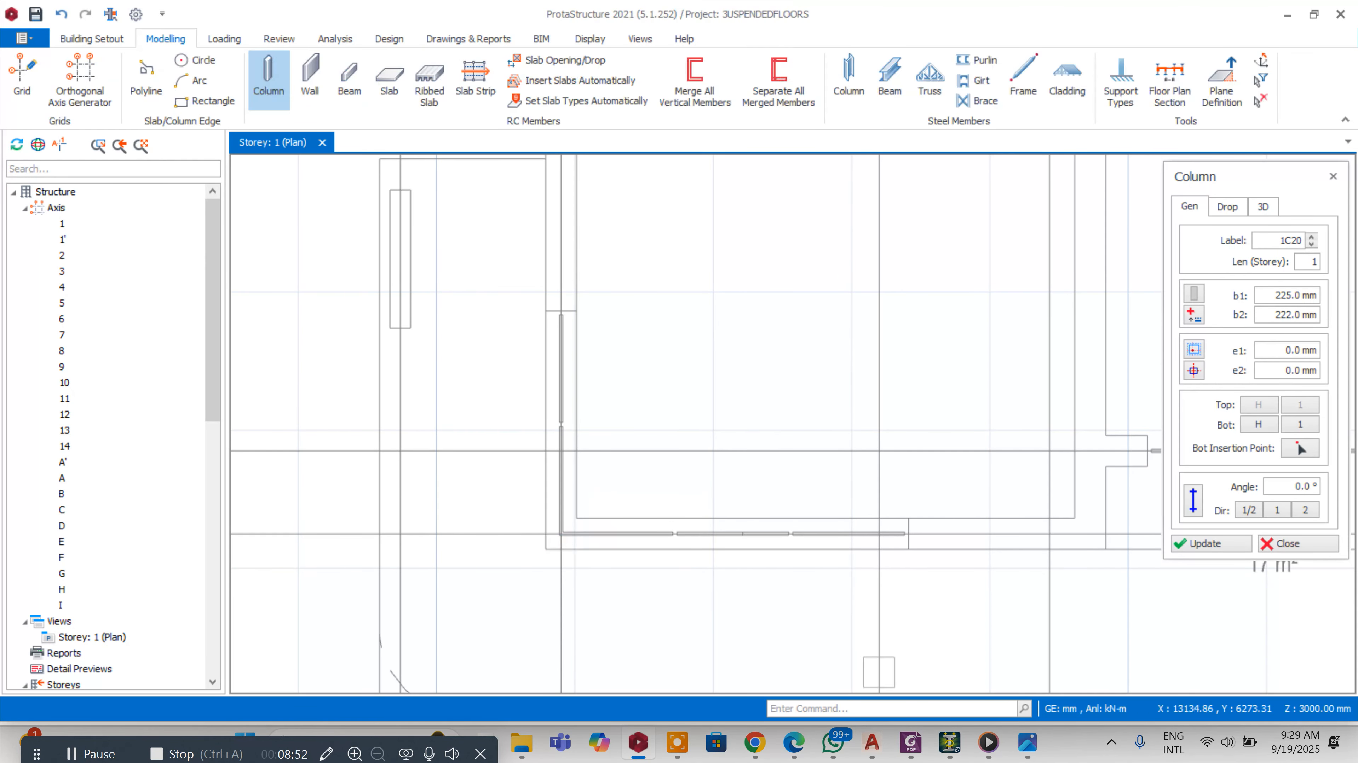
Switch to the PDF viewer to review the building's elevation renders, then return to ProtaStructure
{"action": "left_click", "coordinate": [909, 742]}
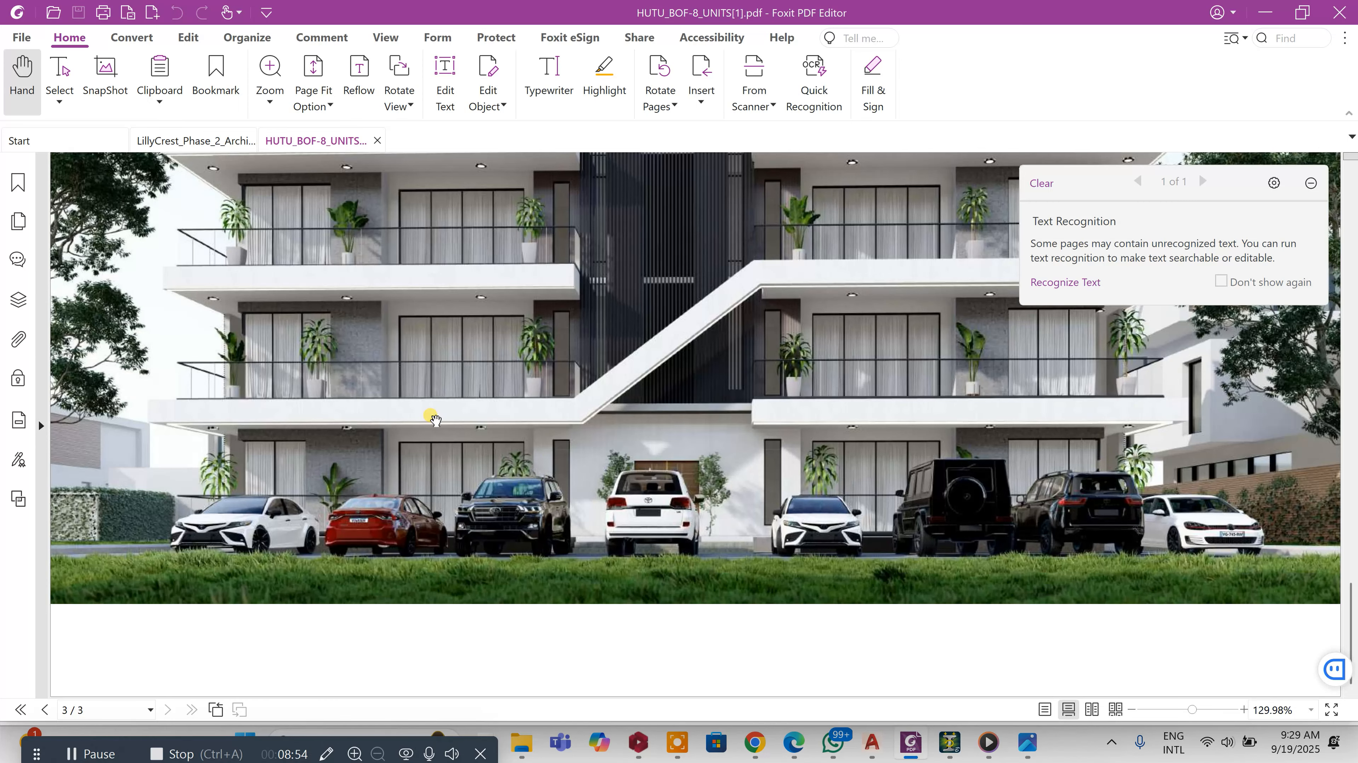
{"action": "scroll", "coordinate": [293, 204], "scroll_direction": "up", "scroll_amount": 10}
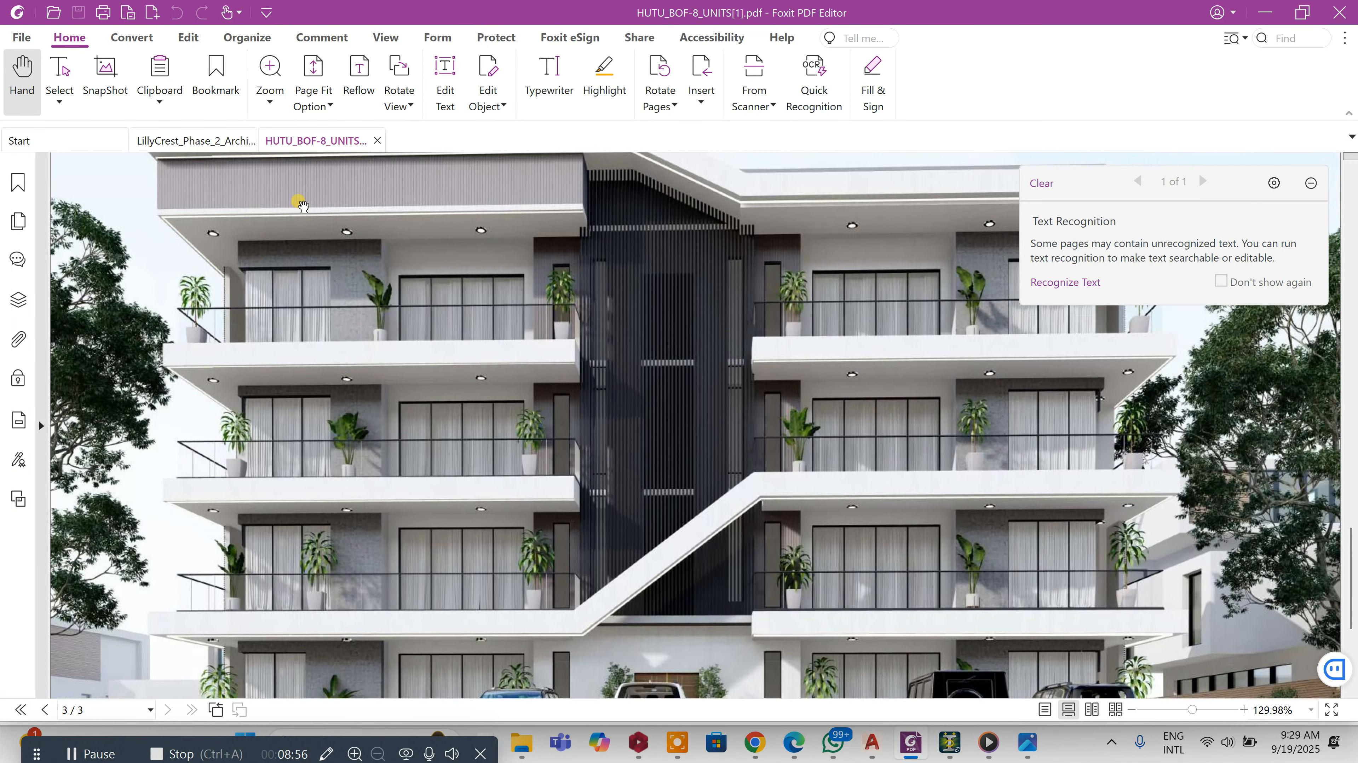
{"action": "scroll", "coordinate": [309, 215], "scroll_direction": "up", "scroll_amount": 3}
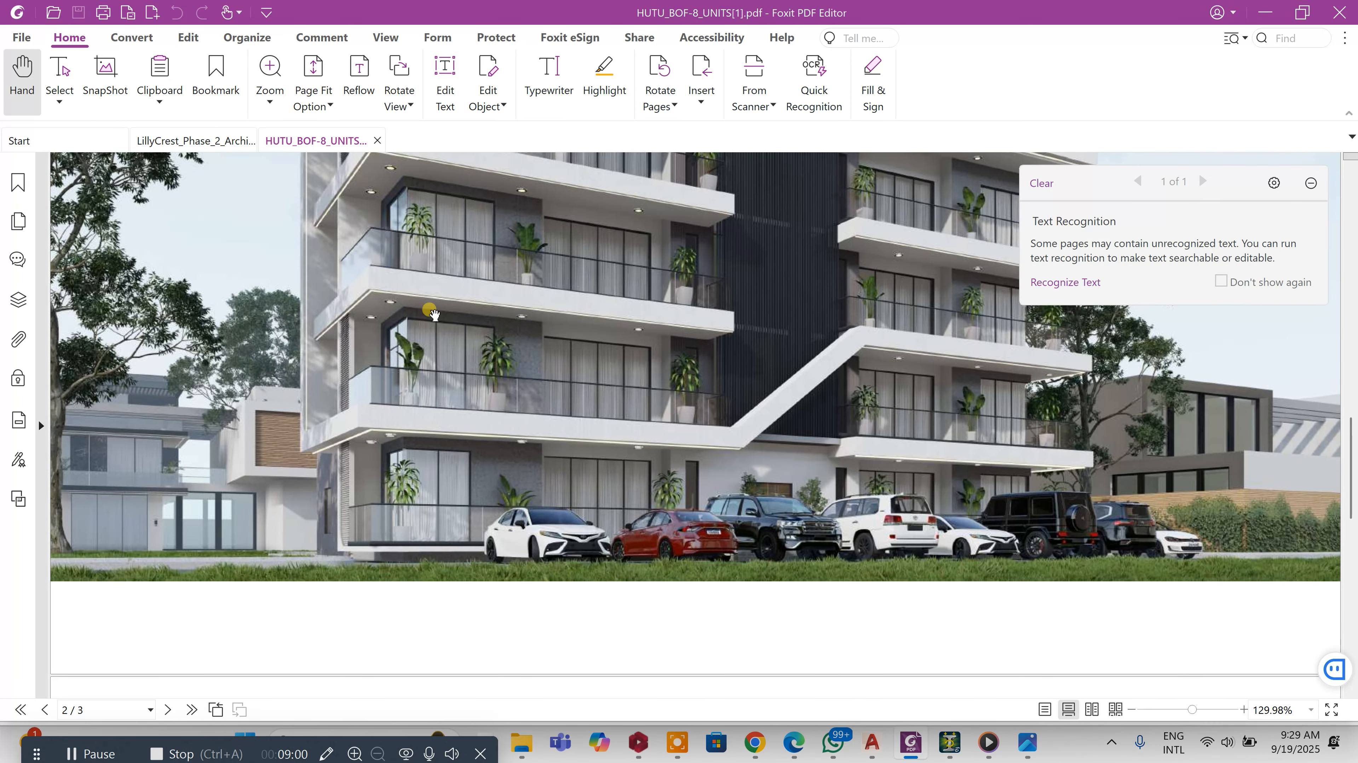
{"action": "mouse_move", "coordinate": [874, 743]}
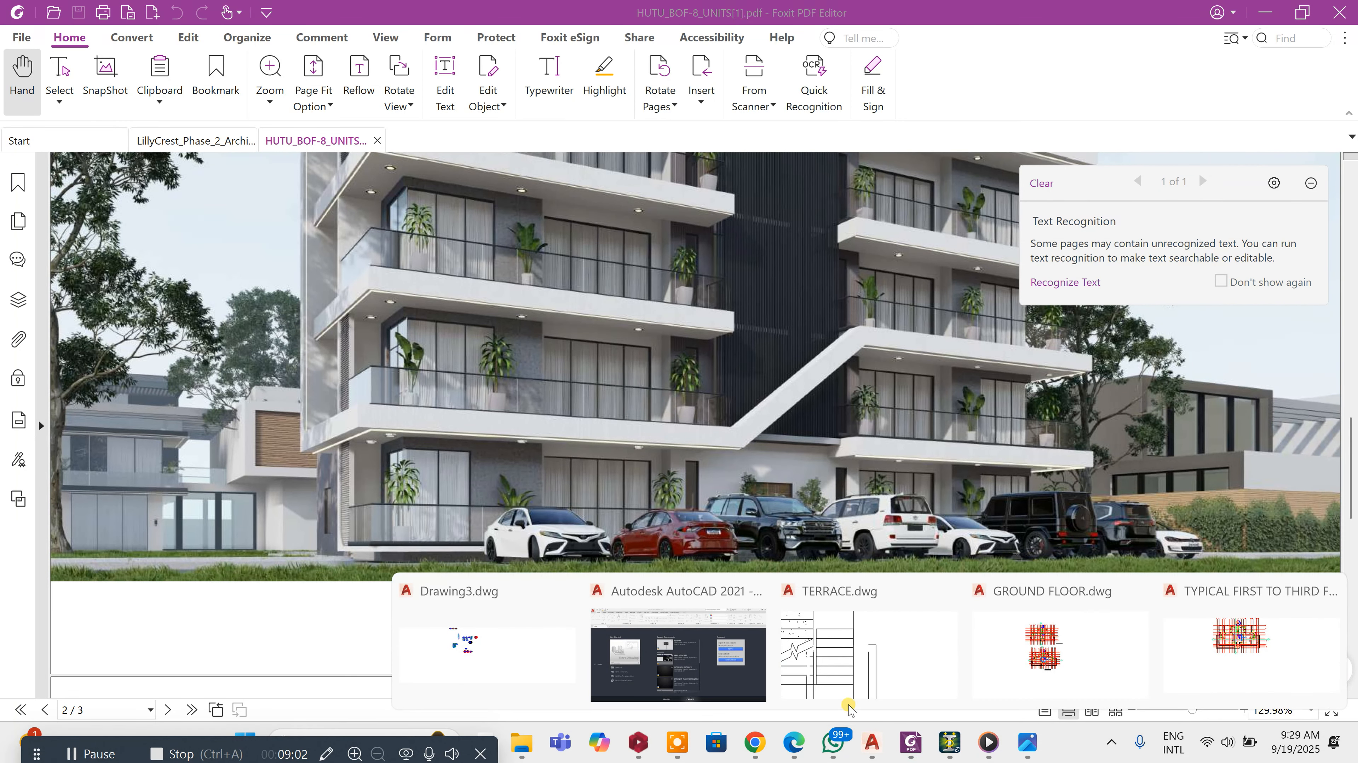
{"action": "left_click", "coordinate": [639, 743]}
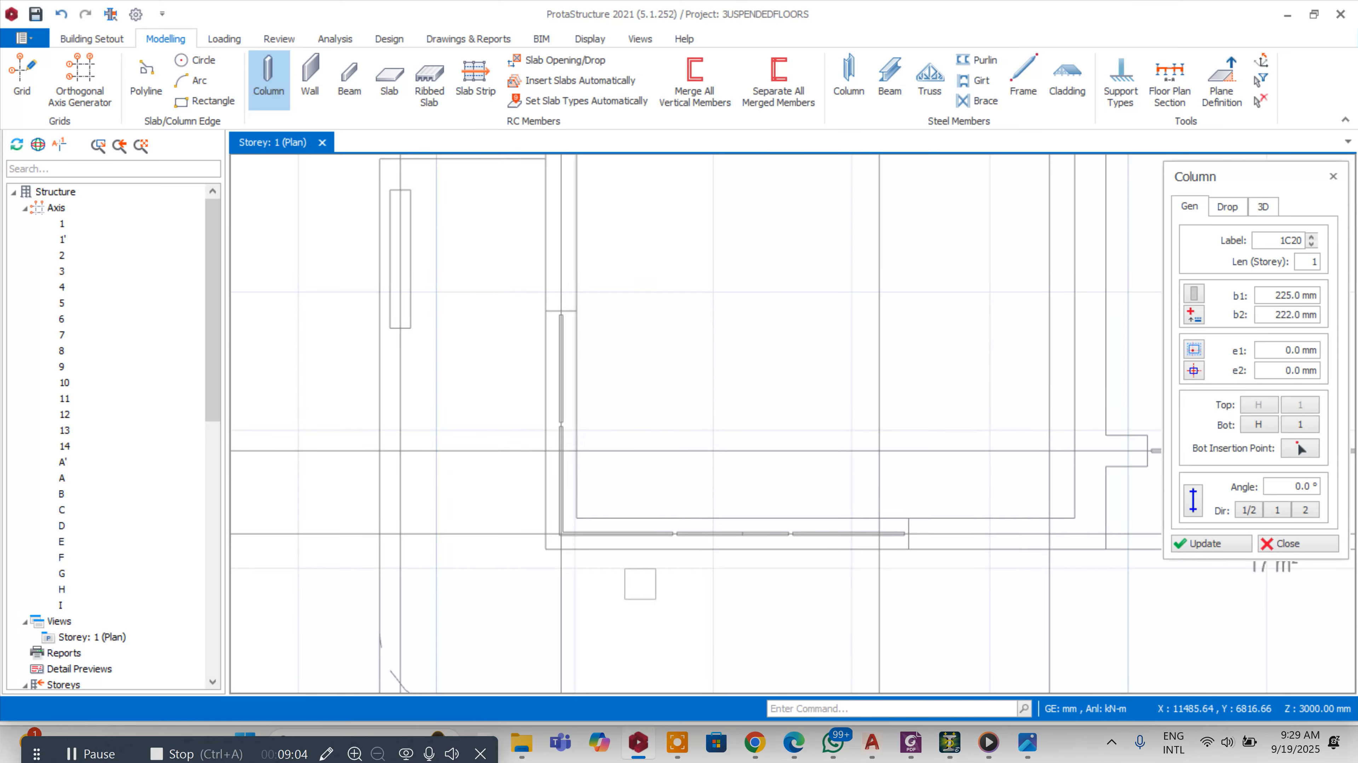
{"action": "key", "text": "Escape"}
{"action": "scroll", "coordinate": [622, 393], "scroll_direction": "up", "scroll_amount": 5}
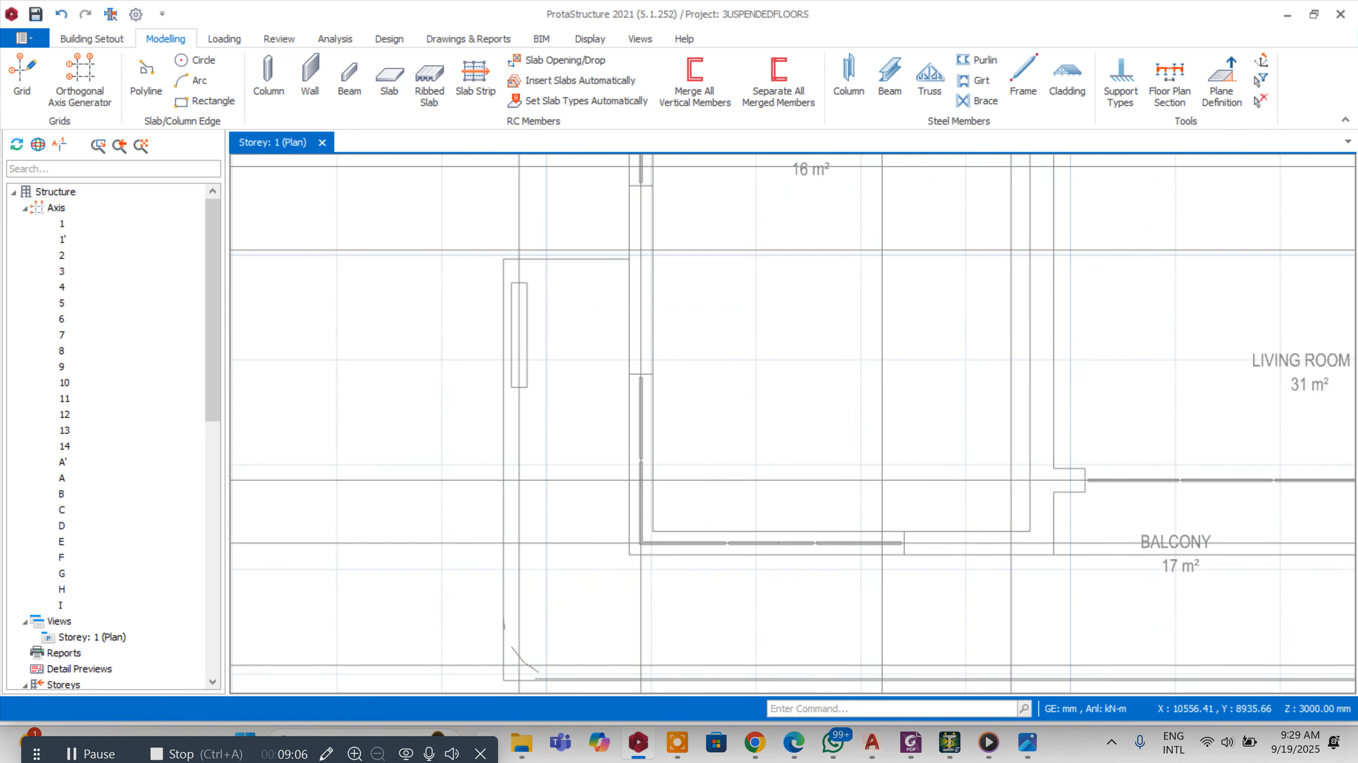
{"action": "scroll", "coordinate": [936, 546], "scroll_direction": "down", "scroll_amount": 4}
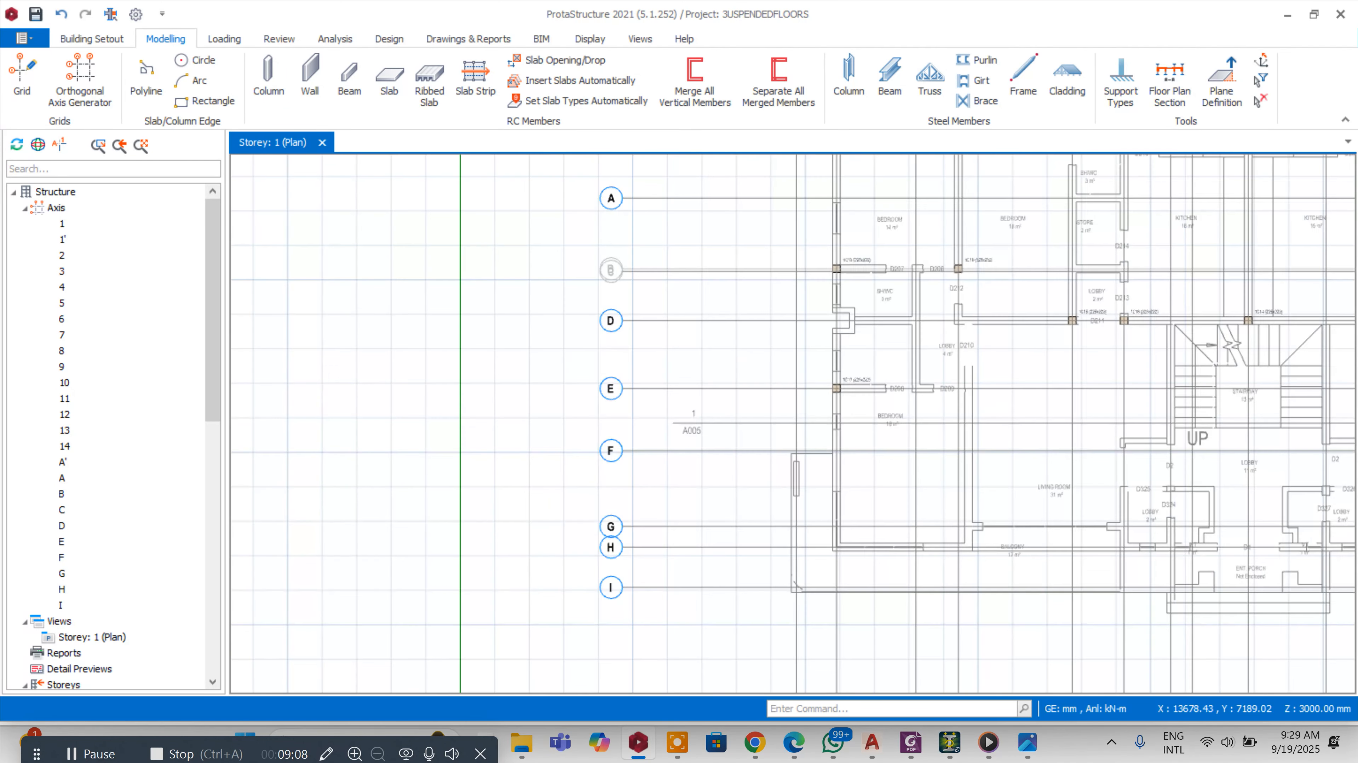
{"action": "scroll", "coordinate": [932, 546], "scroll_direction": "up", "scroll_amount": 2}
{"action": "scroll", "coordinate": [771, 523], "scroll_direction": "down", "scroll_amount": 3}
{"action": "scroll", "coordinate": [855, 518], "scroll_direction": "up", "scroll_amount": 3}
{"action": "scroll", "coordinate": [837, 478], "scroll_direction": "down", "scroll_amount": 4}
{"action": "scroll", "coordinate": [850, 621], "scroll_direction": "up", "scroll_amount": 3}
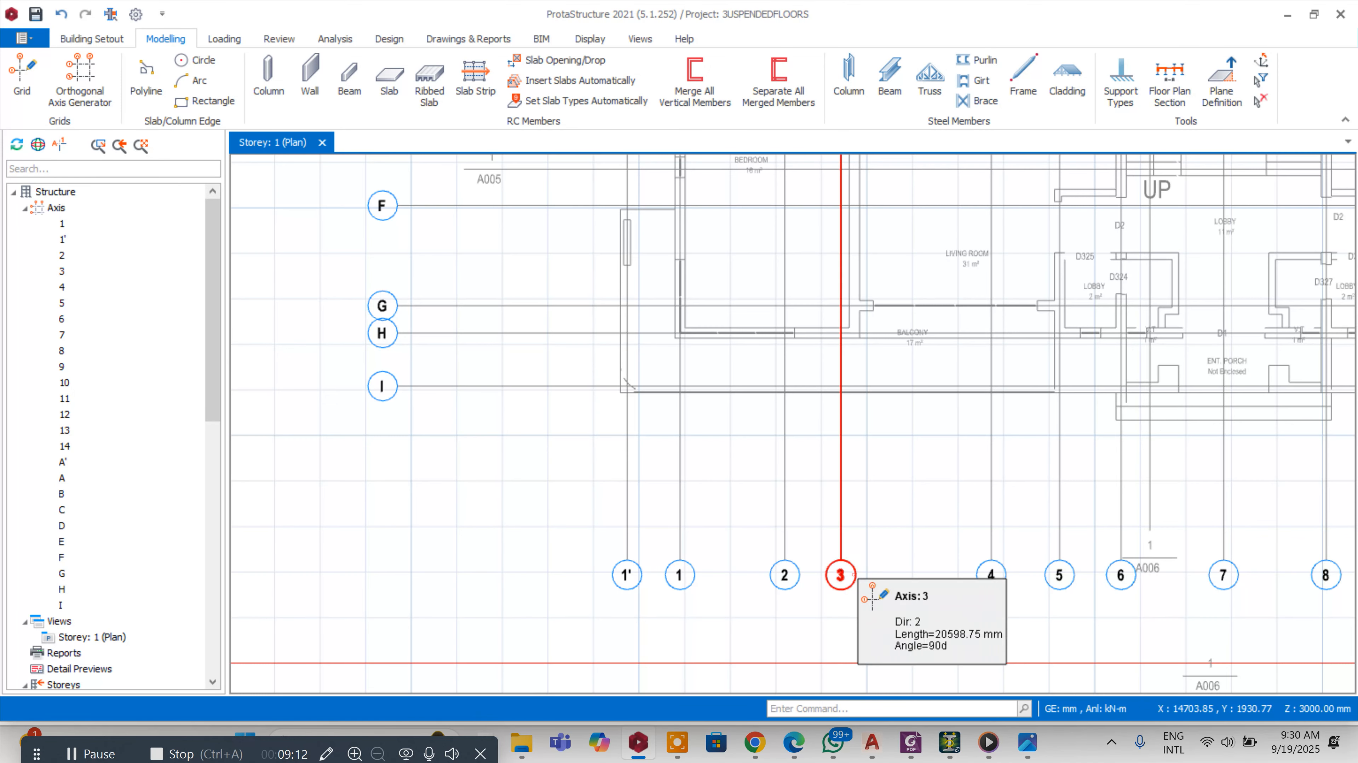
Create a new vertical axis from axis 3 near the balcony
{"action": "left_click", "coordinate": [851, 571]}
{"action": "right_click", "coordinate": [851, 571]}
{"action": "left_click", "coordinate": [932, 319]}
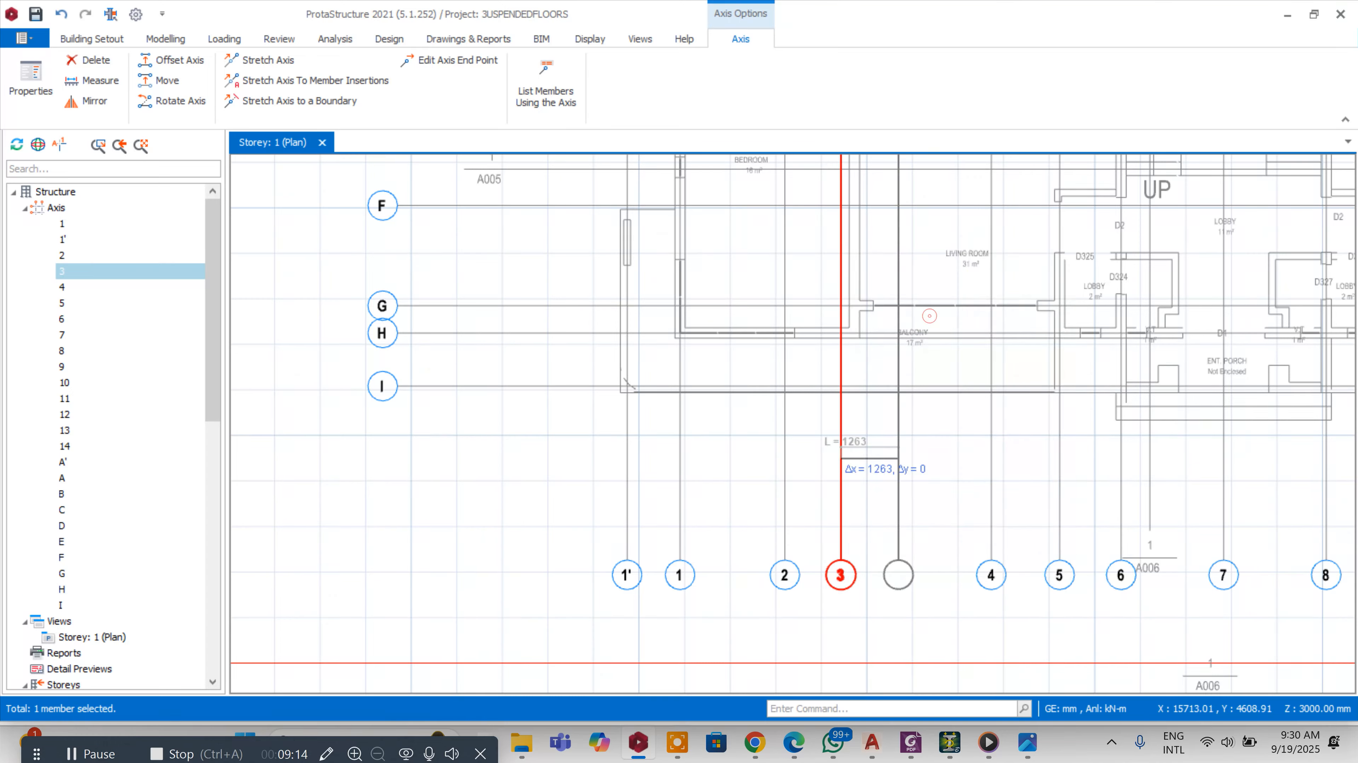
{"action": "scroll", "coordinate": [896, 379], "scroll_direction": "down", "scroll_amount": 3}
{"action": "scroll", "coordinate": [835, 395], "scroll_direction": "up", "scroll_amount": 6}
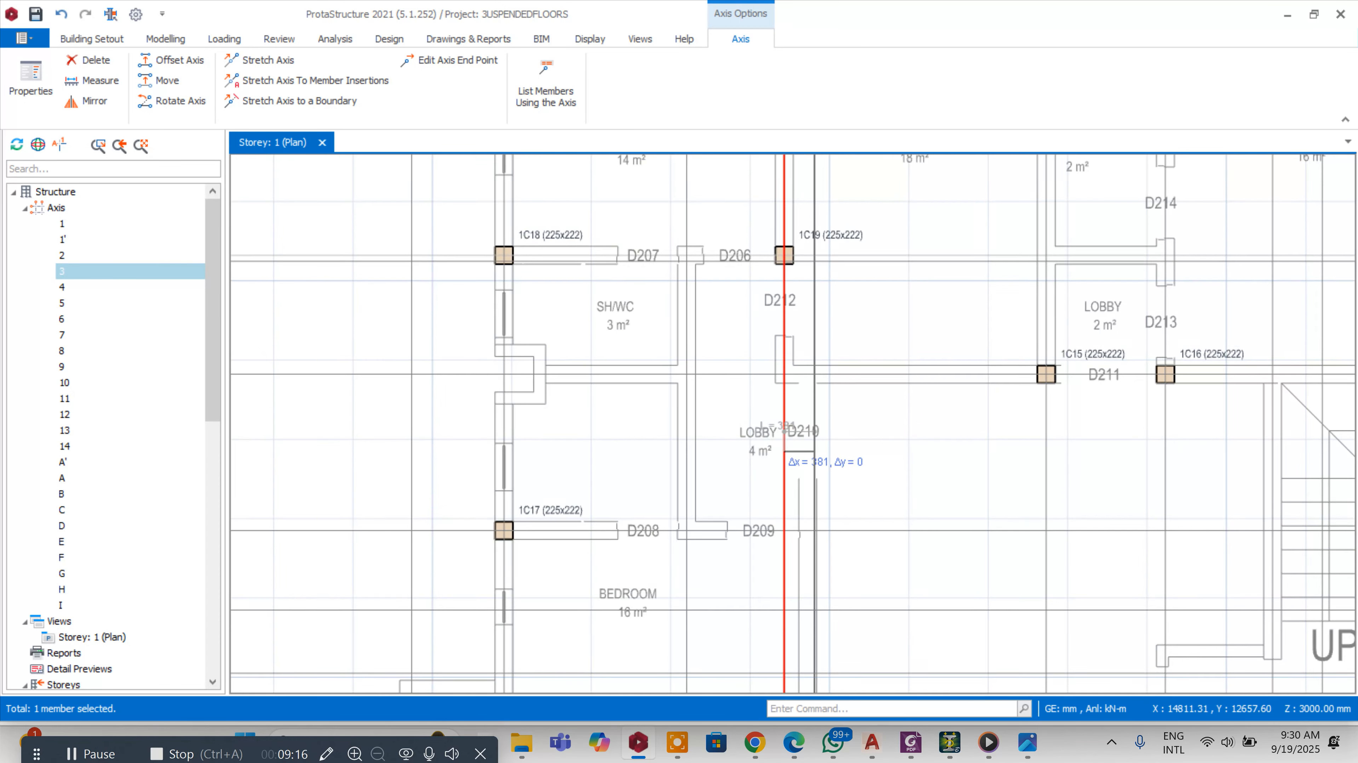
{"action": "scroll", "coordinate": [834, 419], "scroll_direction": "down", "scroll_amount": 4}
{"action": "scroll", "coordinate": [810, 481], "scroll_direction": "up", "scroll_amount": 6}
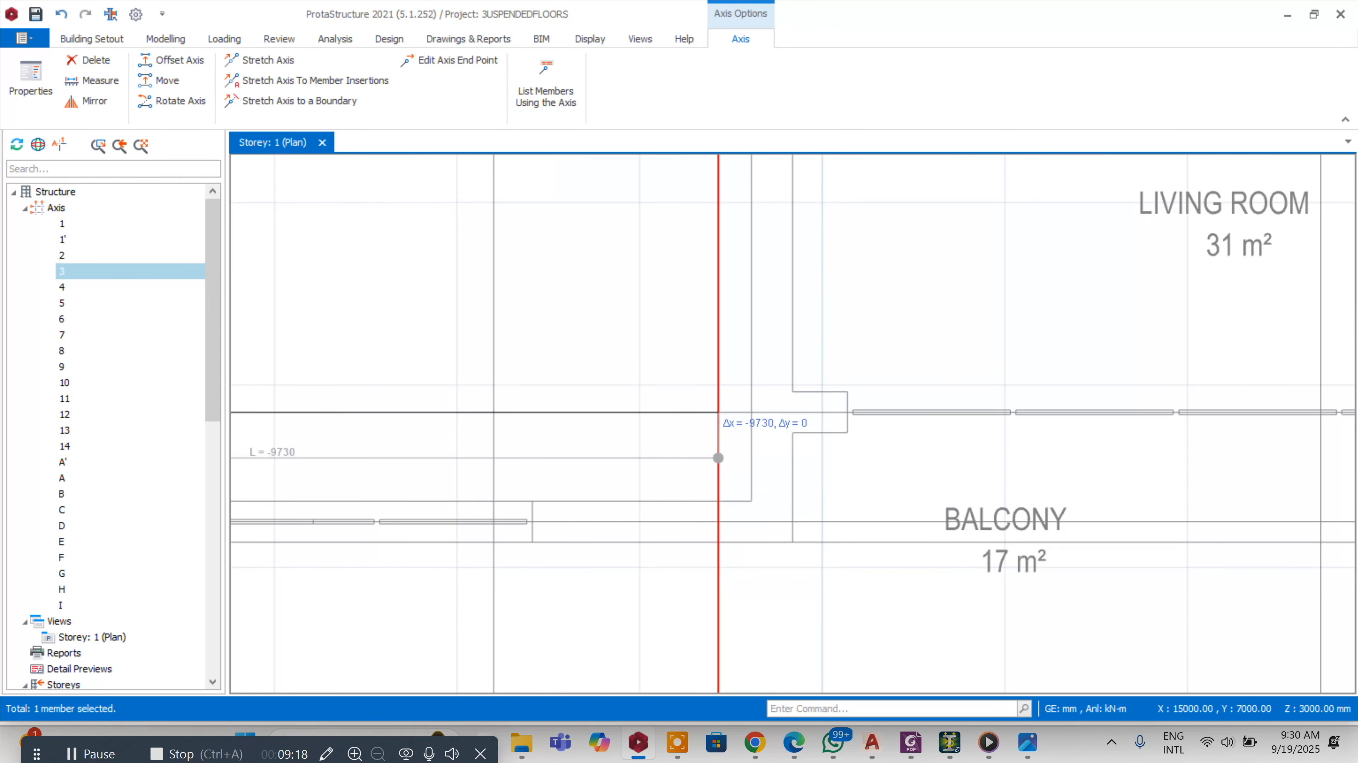
{"action": "left_click", "coordinate": [750, 502]}
{"action": "scroll", "coordinate": [811, 358], "scroll_direction": "down", "scroll_amount": 3}
Open the properties of the new axis 15
{"action": "right_click", "coordinate": [785, 462]}
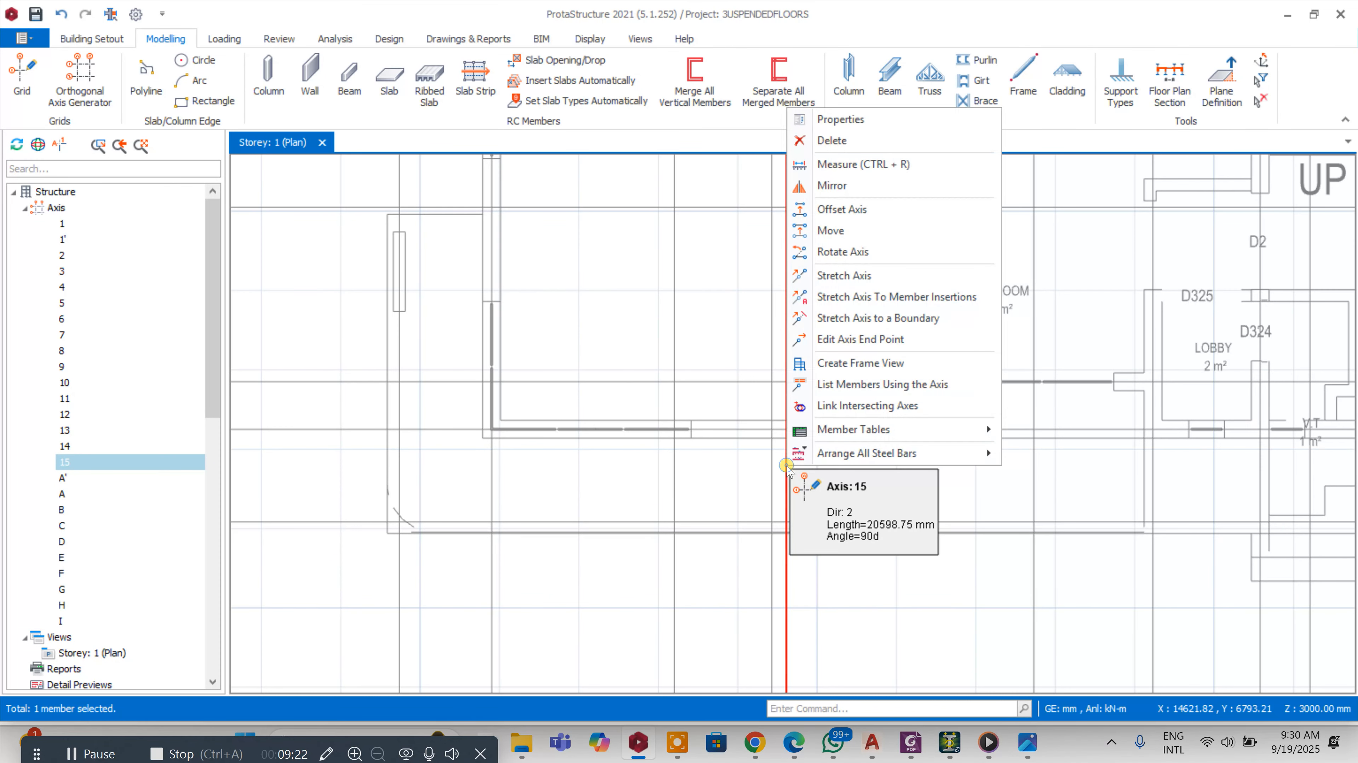
{"action": "left_click", "coordinate": [815, 115]}
{"action": "key", "text": "Escape"}
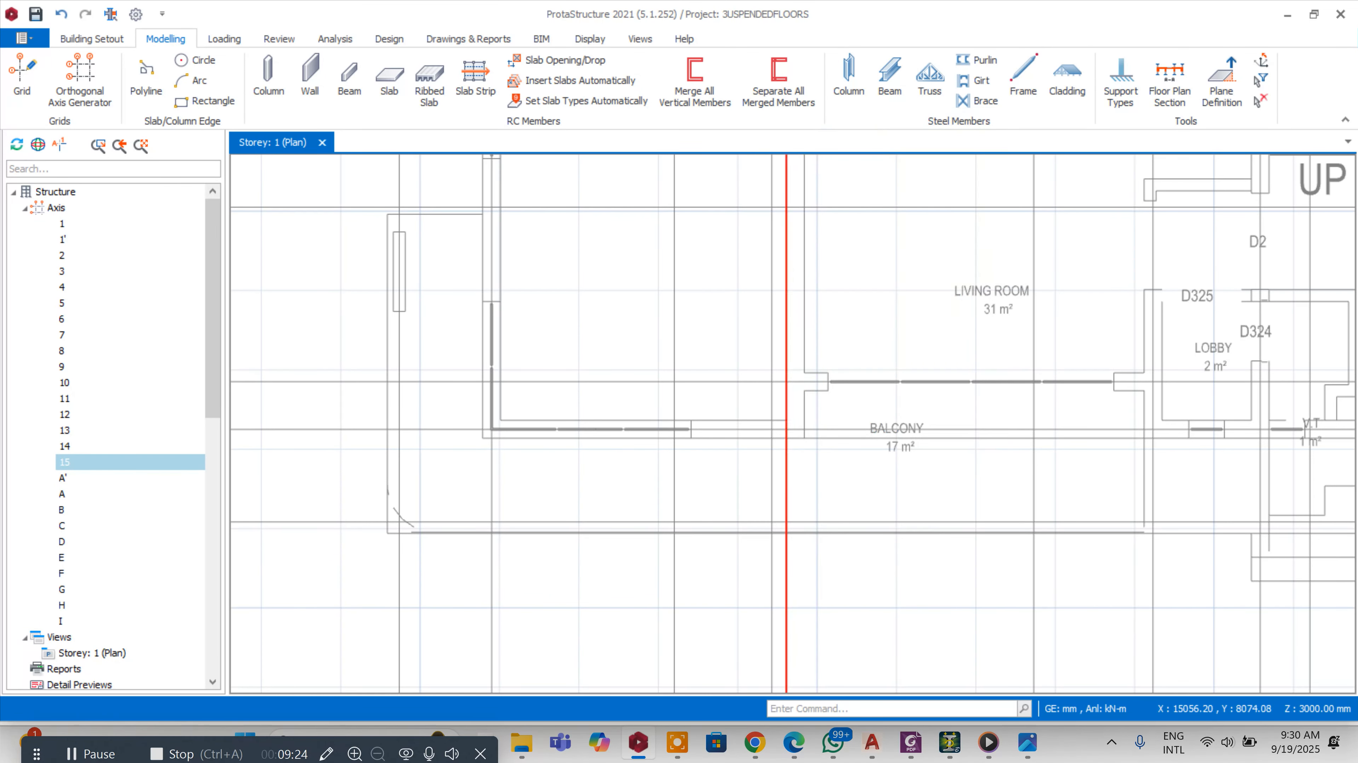
Move the new axis by 112.5 mm
{"action": "right_click", "coordinate": [790, 482]}
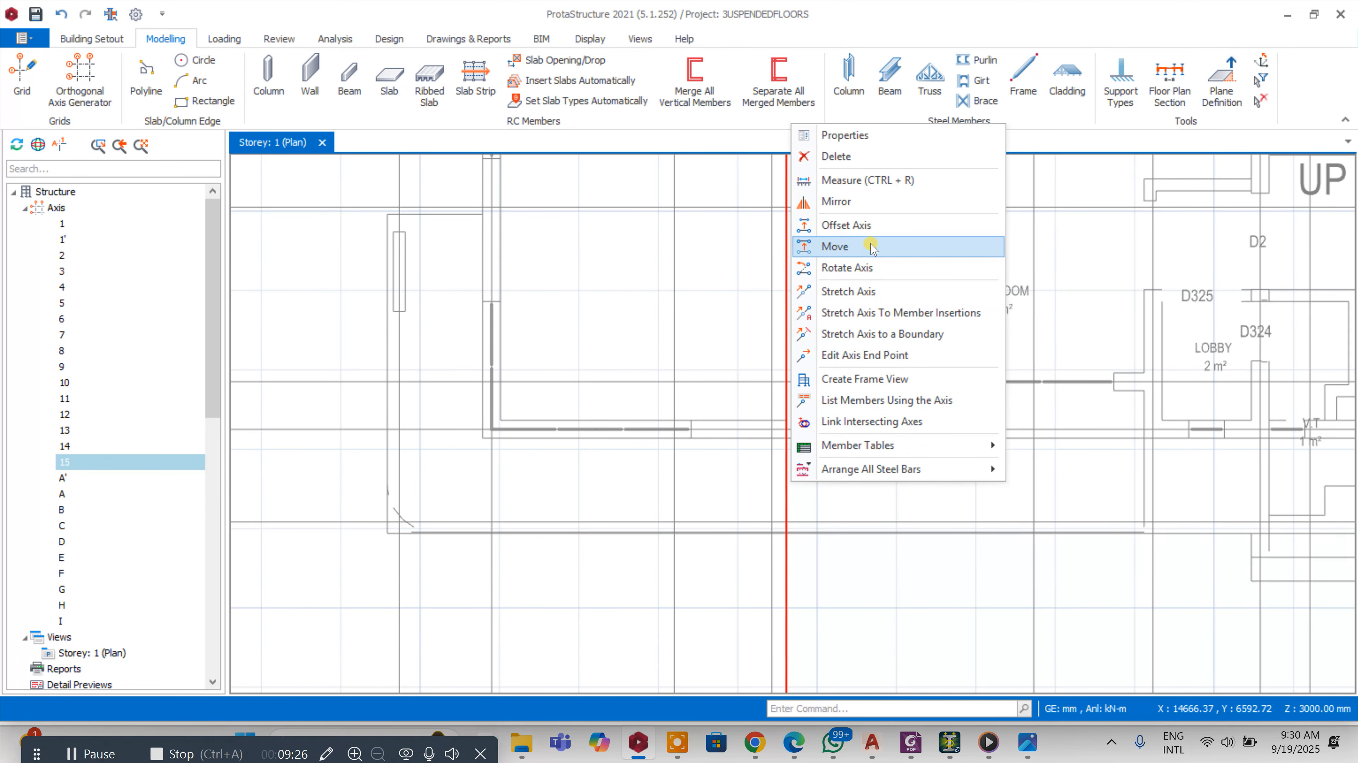
{"action": "left_click", "coordinate": [871, 226]}
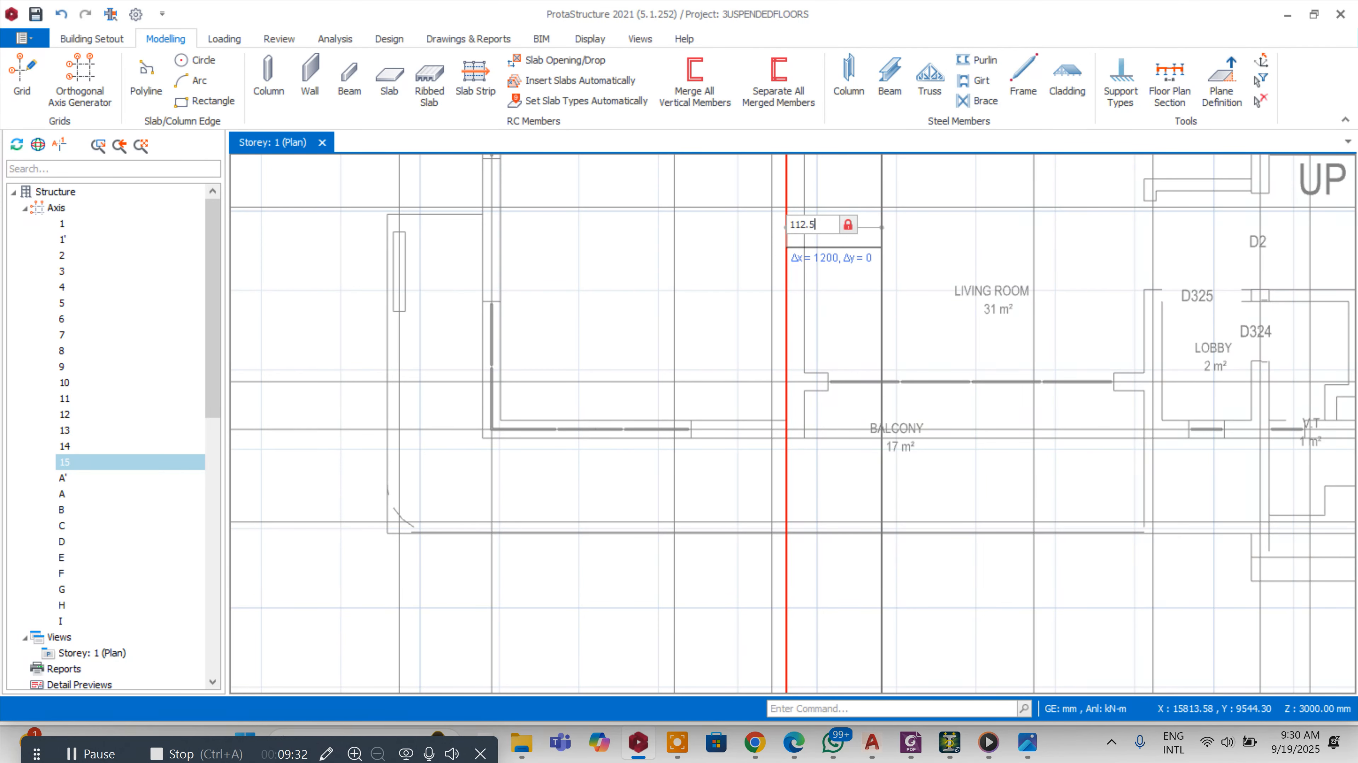
{"action": "key", "text": "Return"}
{"action": "key", "text": "Escape"}
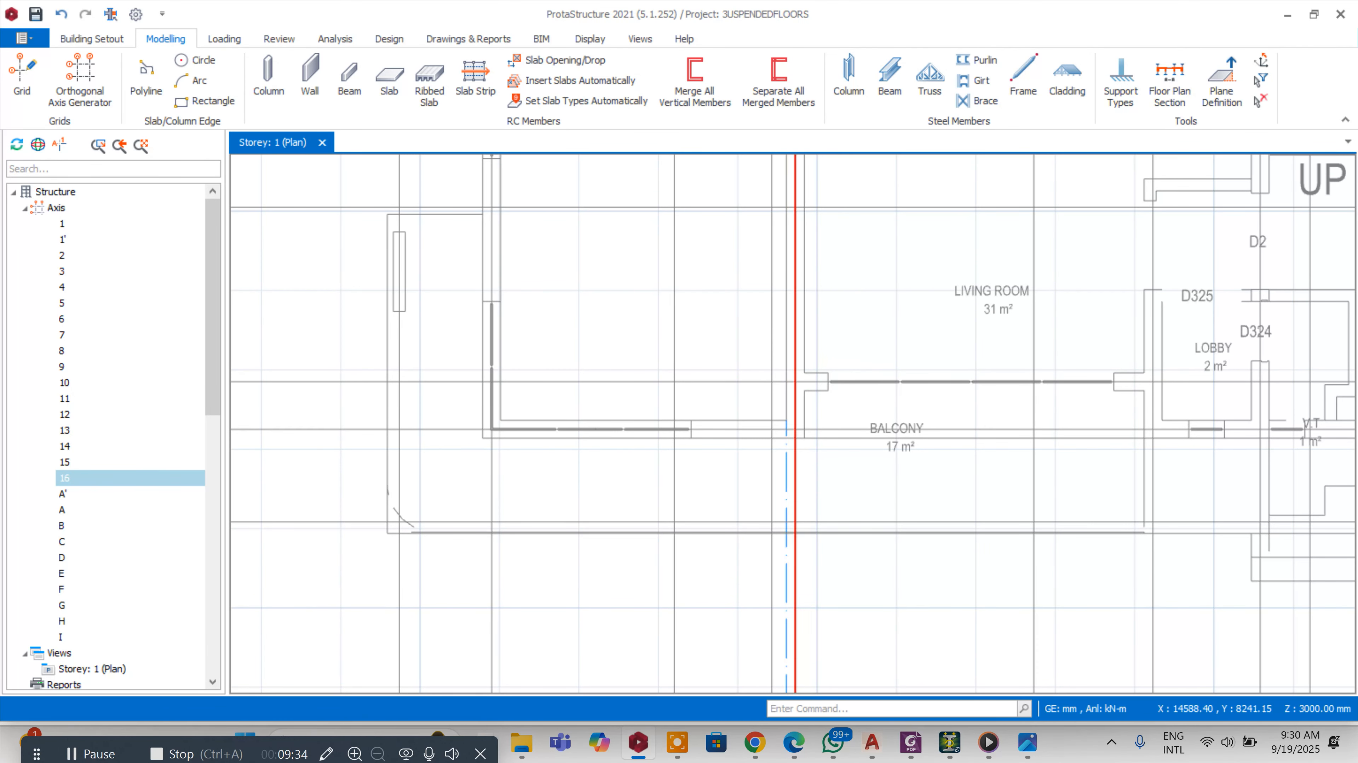
Rename axis 16 beside axis 3 as 3'
{"action": "scroll", "coordinate": [788, 251], "scroll_direction": "down", "scroll_amount": 5}
{"action": "scroll", "coordinate": [796, 375], "scroll_direction": "up", "scroll_amount": 4}
{"action": "left_click", "coordinate": [784, 400]}
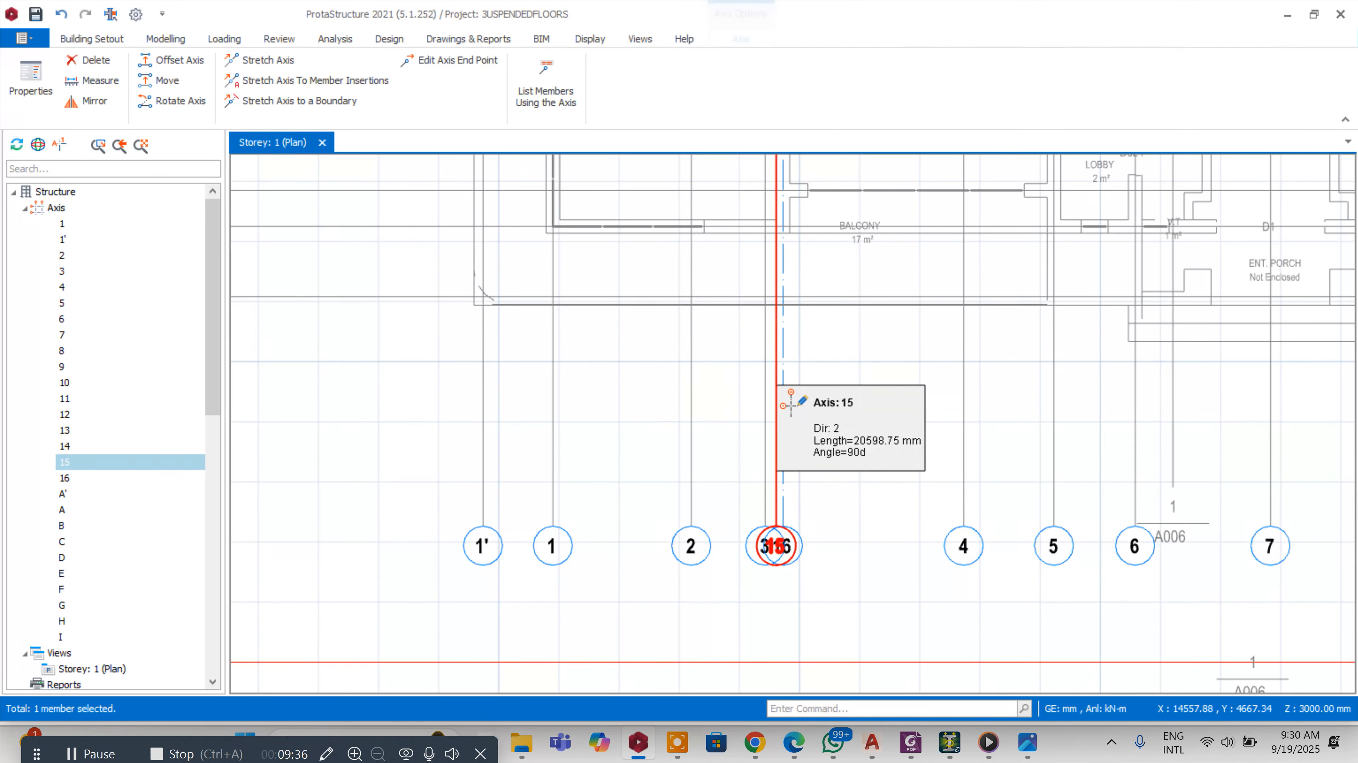
{"action": "scroll", "coordinate": [798, 556], "scroll_direction": "up", "scroll_amount": 3}
{"action": "double_click", "coordinate": [805, 530]}
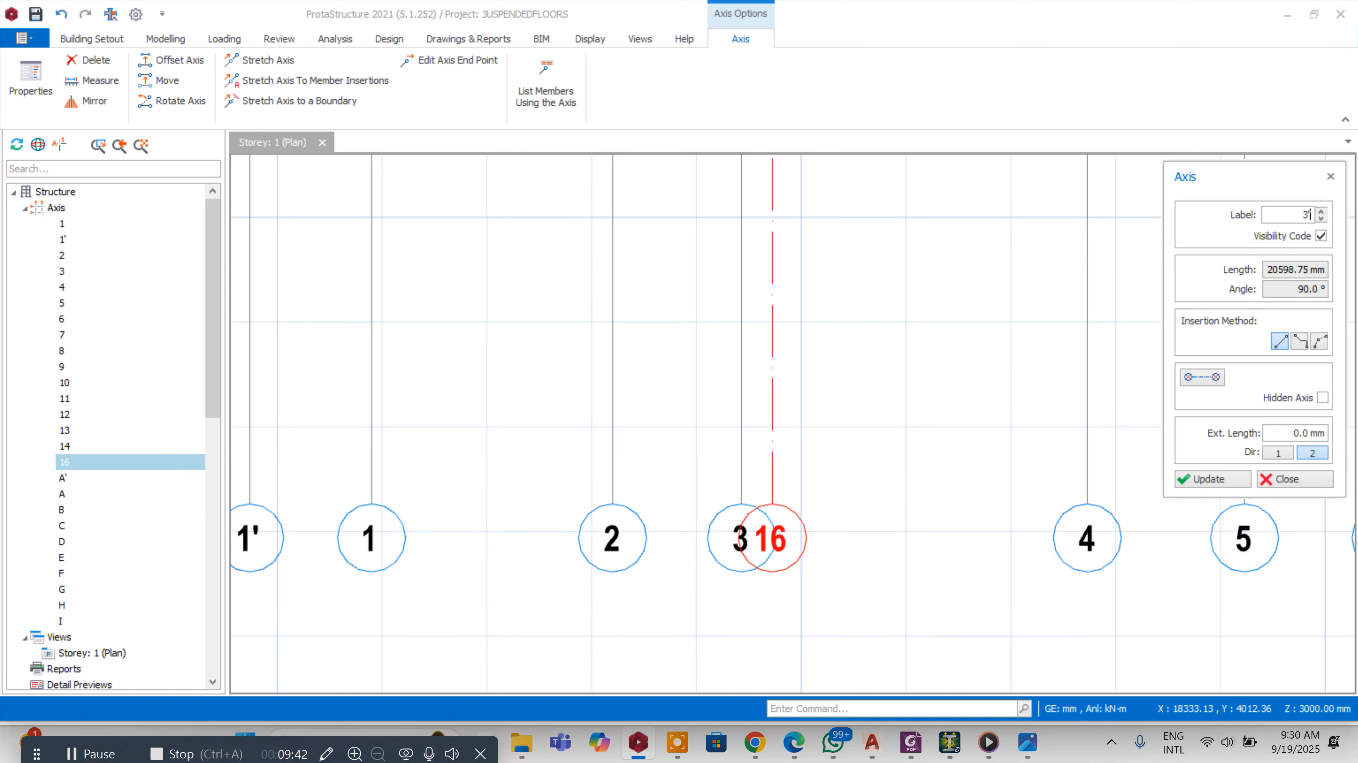
{"action": "type", "text": "3'"}
{"action": "left_click", "coordinate": [1209, 479]}
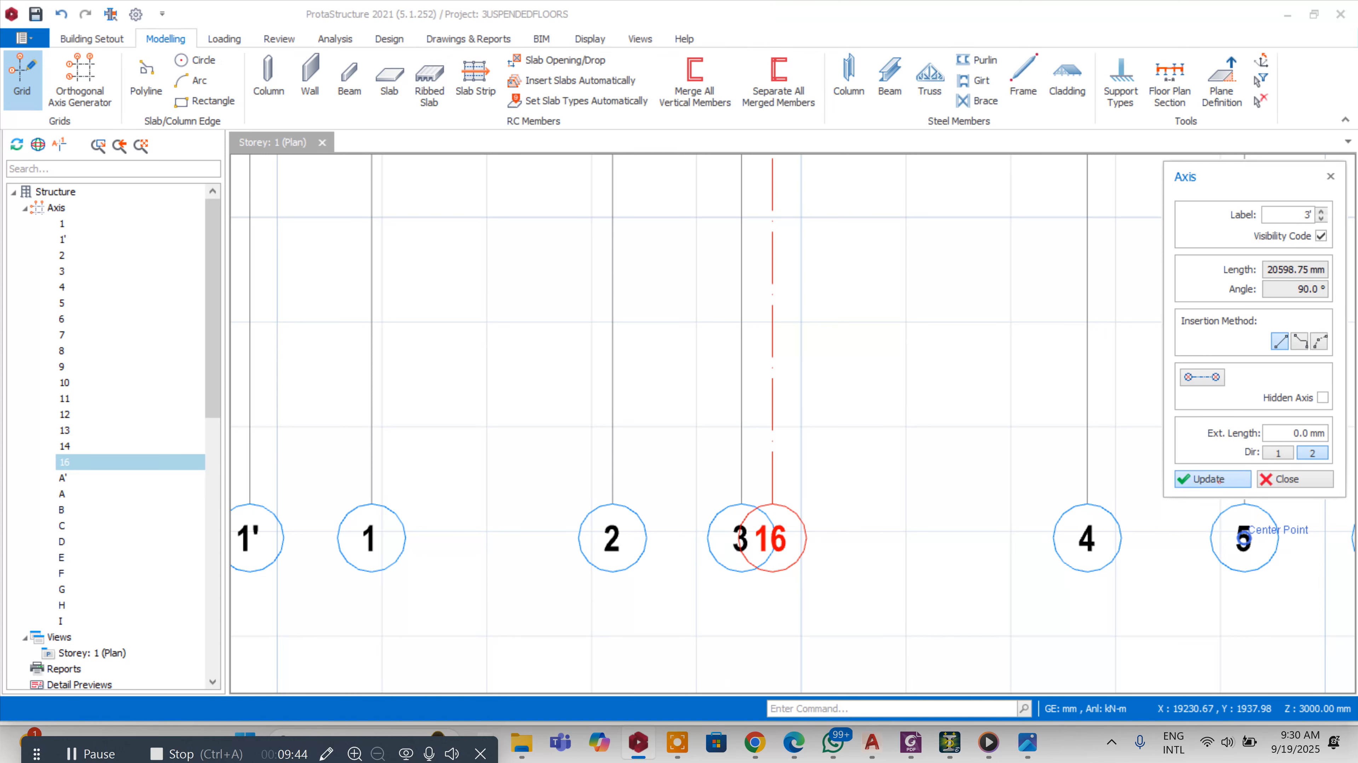
{"action": "left_click", "coordinate": [1267, 479]}
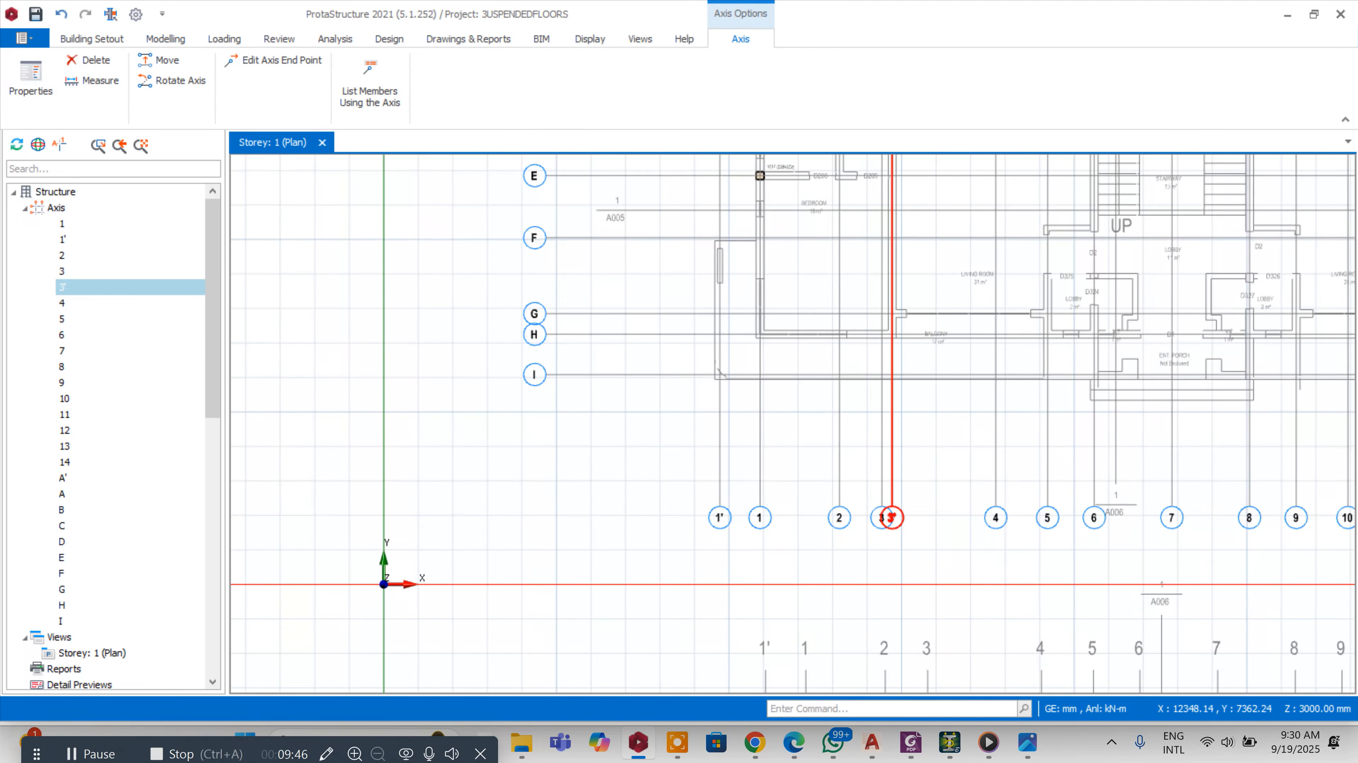
{"action": "scroll", "coordinate": [848, 504], "scroll_direction": "up", "scroll_amount": 2}
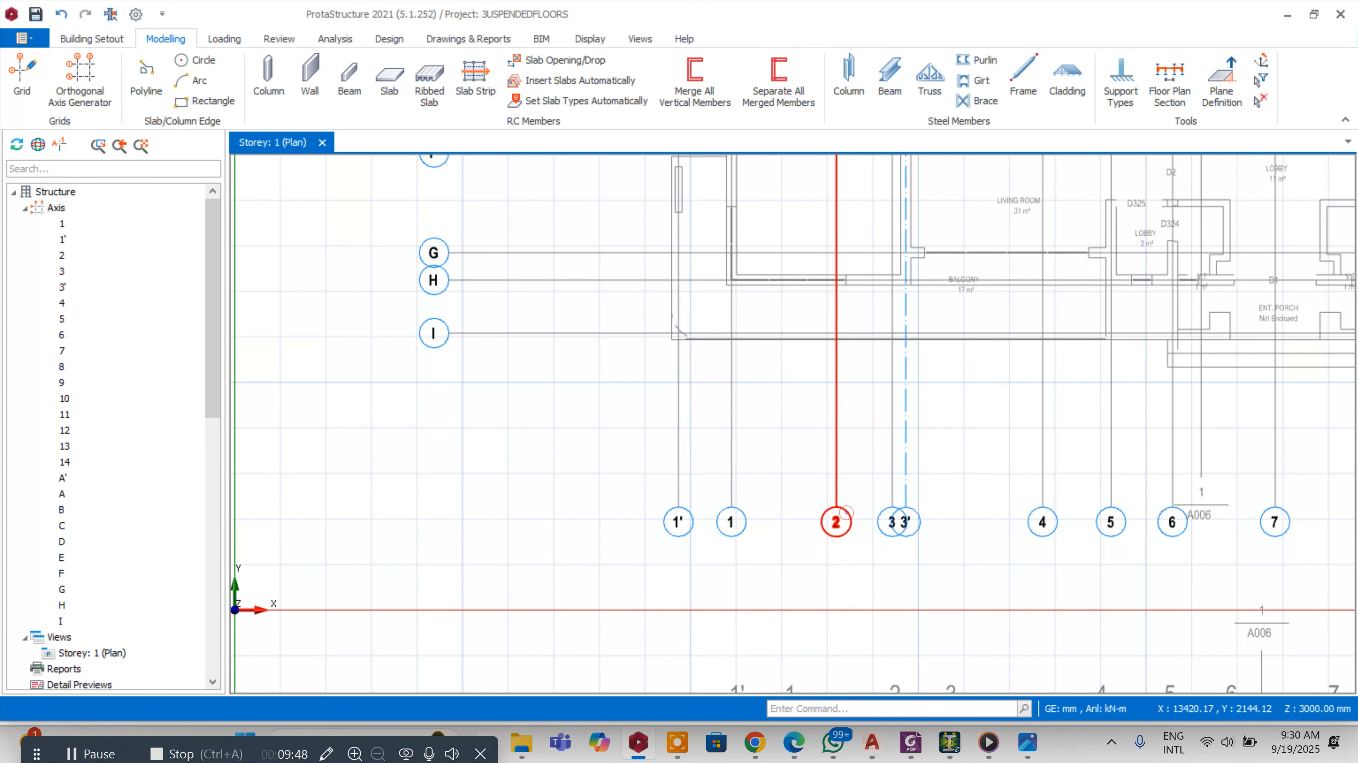
Offset axis 2 to create a new vertical axis beside it
{"action": "right_click", "coordinate": [845, 513]}
{"action": "left_click", "coordinate": [893, 275]}
{"action": "scroll", "coordinate": [837, 276], "scroll_direction": "up", "scroll_amount": 3}
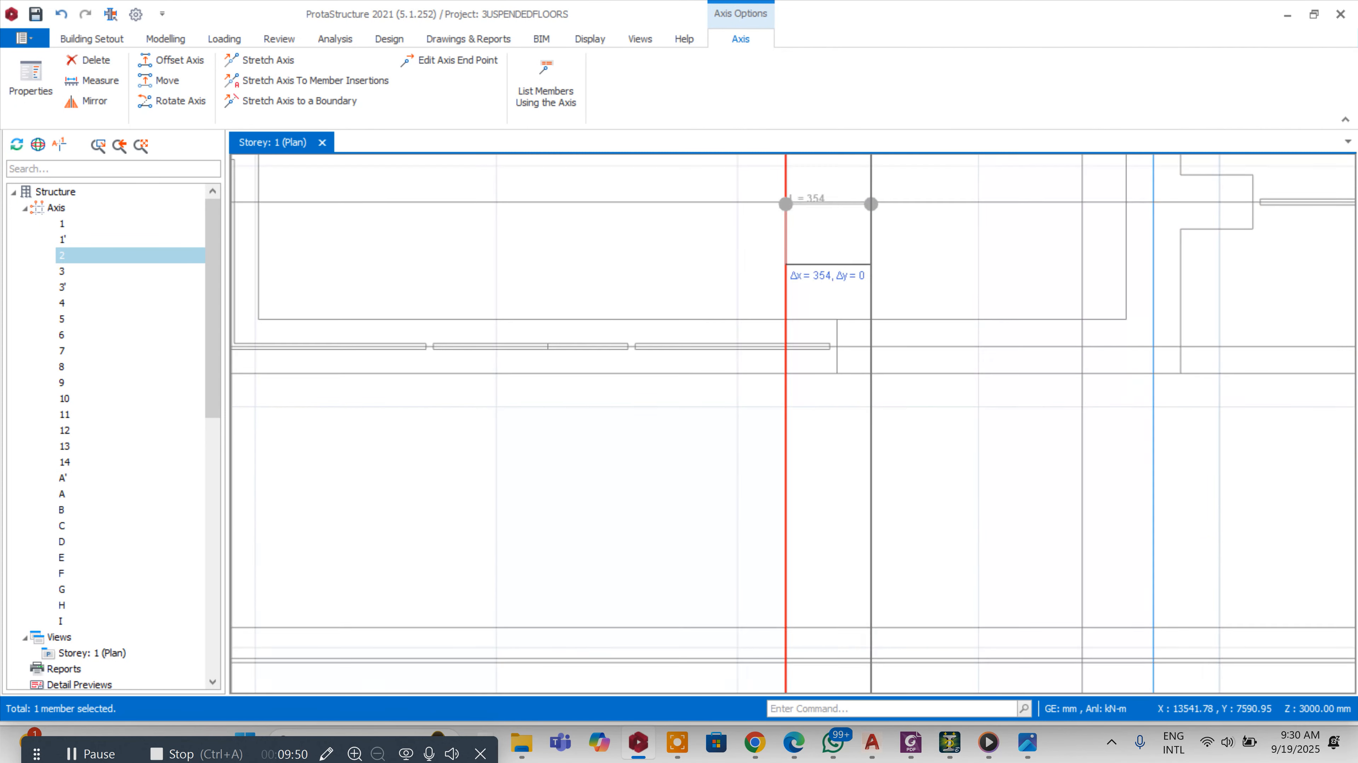
{"action": "scroll", "coordinate": [902, 304], "scroll_direction": "down", "scroll_amount": 3}
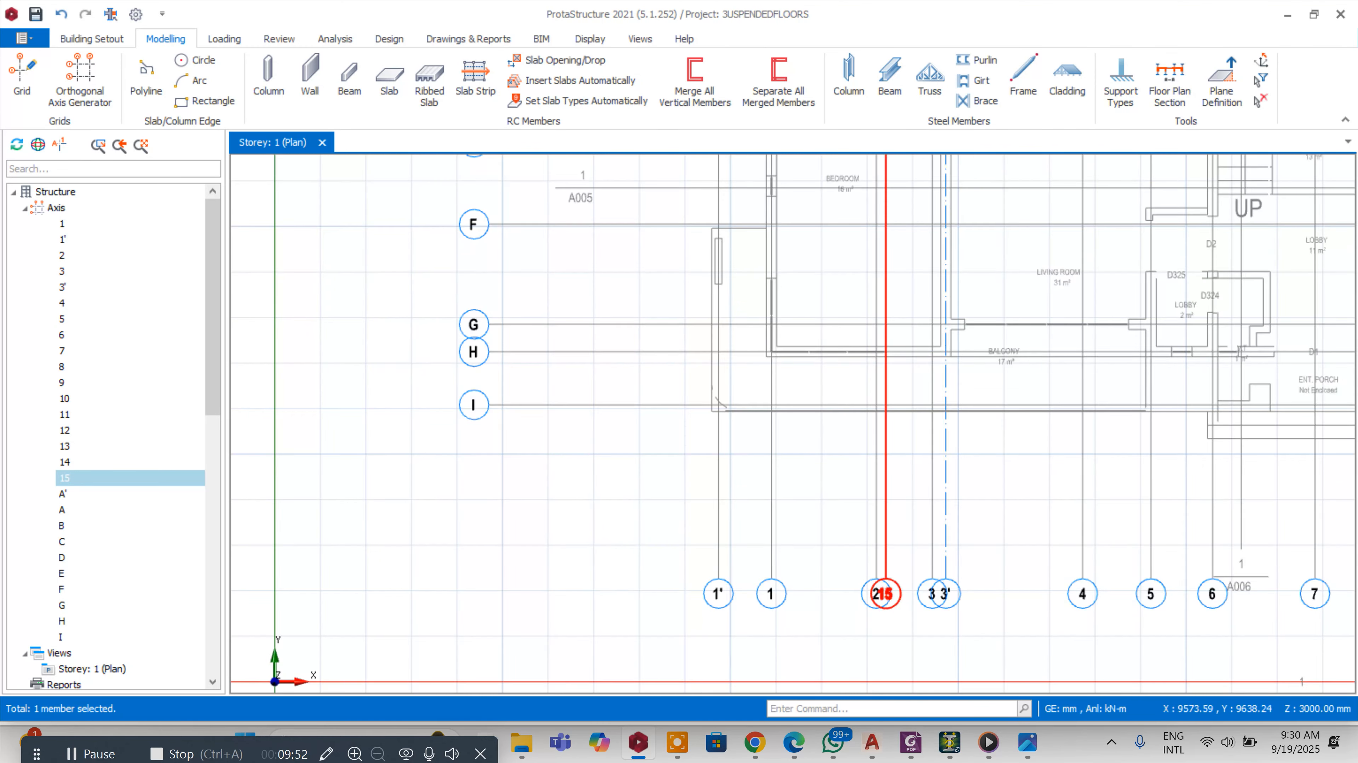
Offset axis G upward to create a new horizontal axis between F and G
{"action": "scroll", "coordinate": [711, 256], "scroll_direction": "up", "scroll_amount": 1}
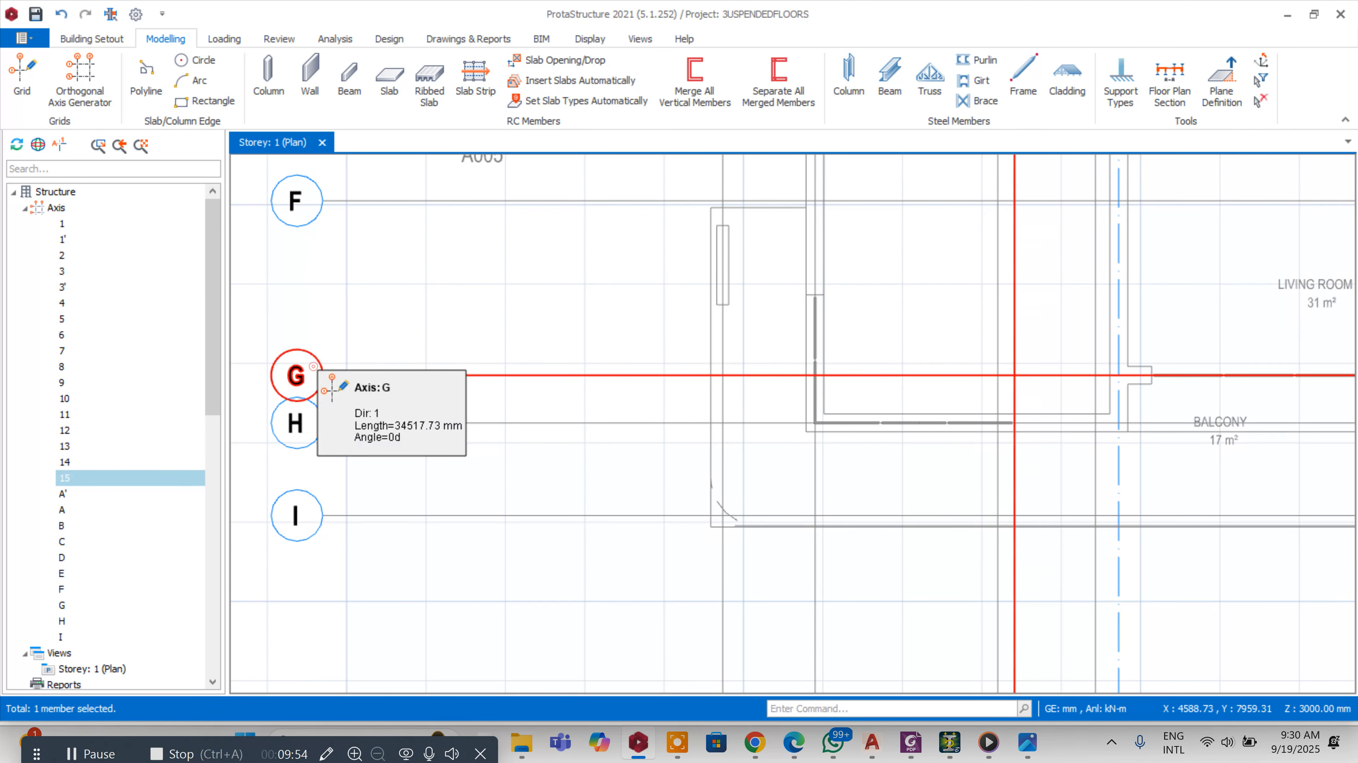
{"action": "right_click", "coordinate": [315, 376]}
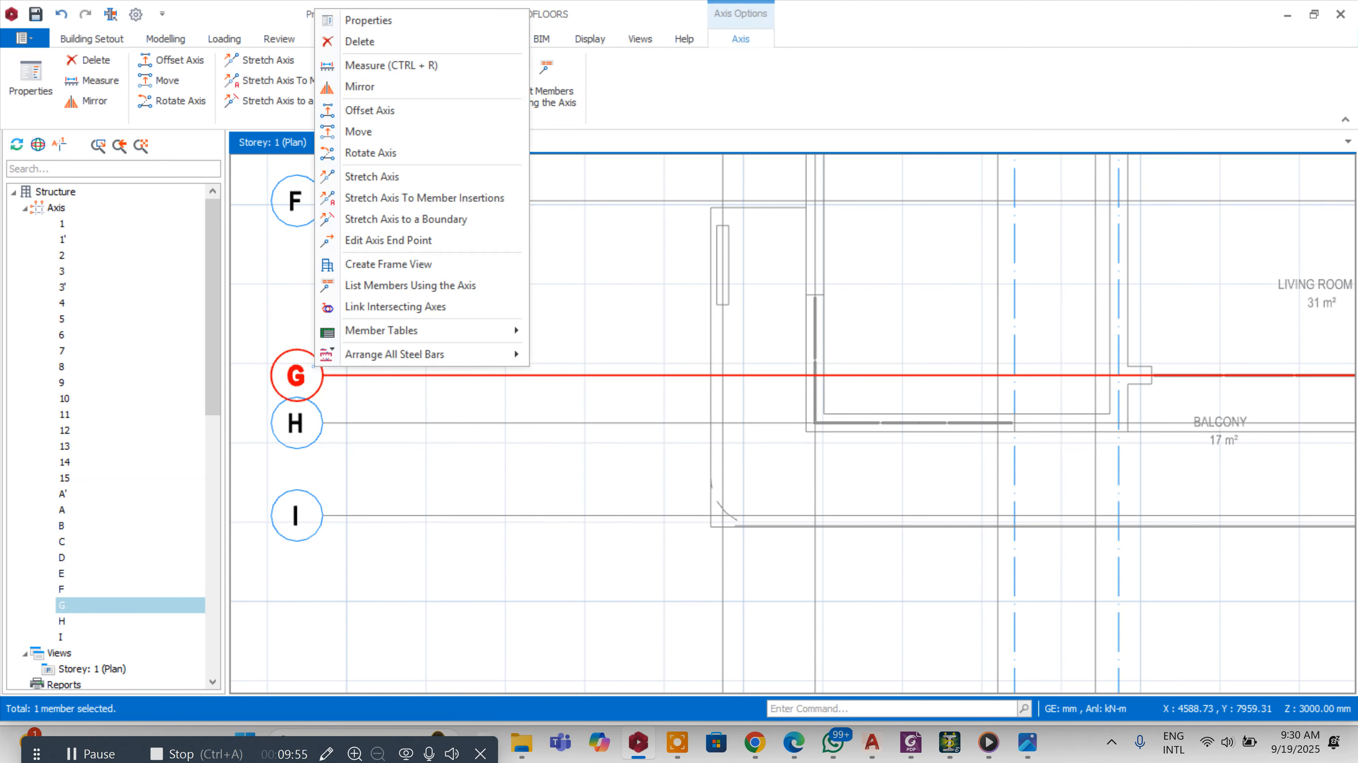
{"action": "left_click", "coordinate": [355, 110]}
{"action": "scroll", "coordinate": [804, 291], "scroll_direction": "up", "scroll_amount": 2}
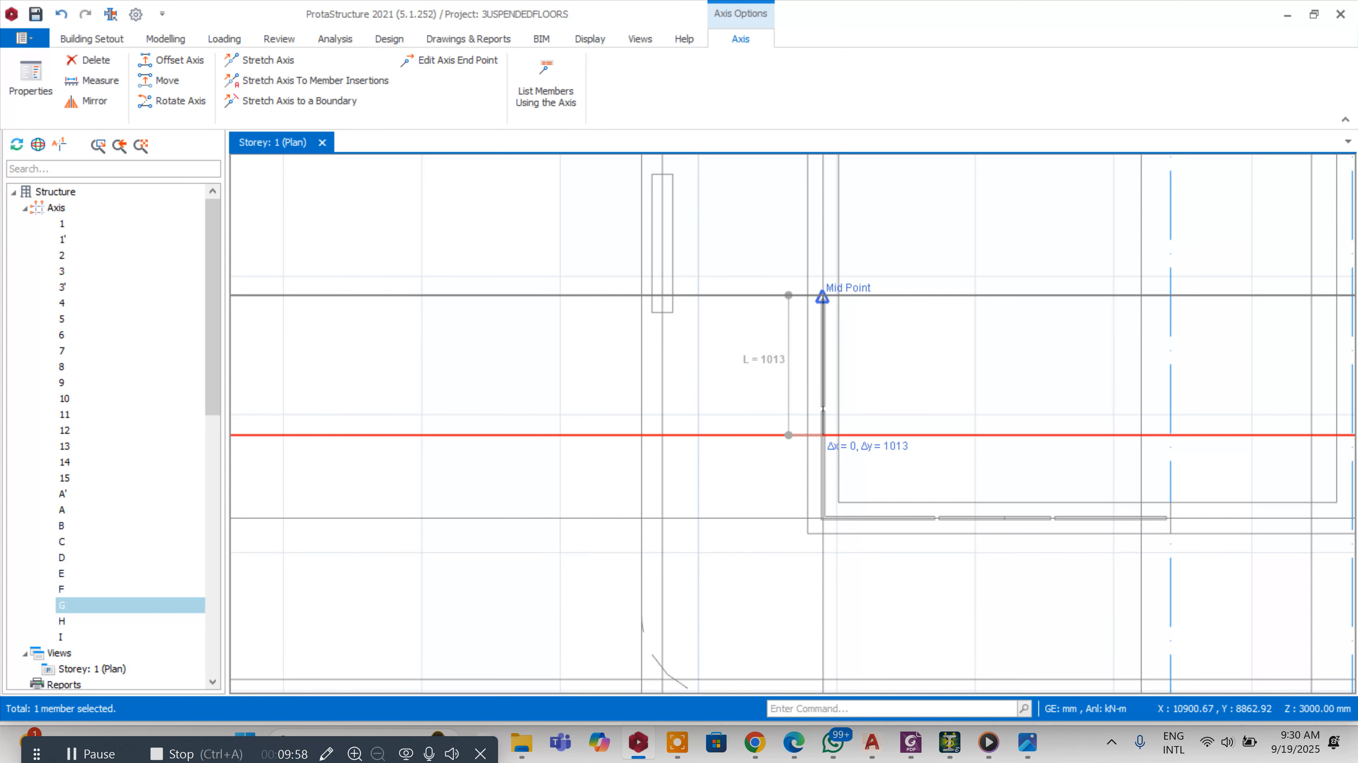
{"action": "scroll", "coordinate": [951, 243], "scroll_direction": "down", "scroll_amount": 2}
{"action": "key", "text": "Escape"}
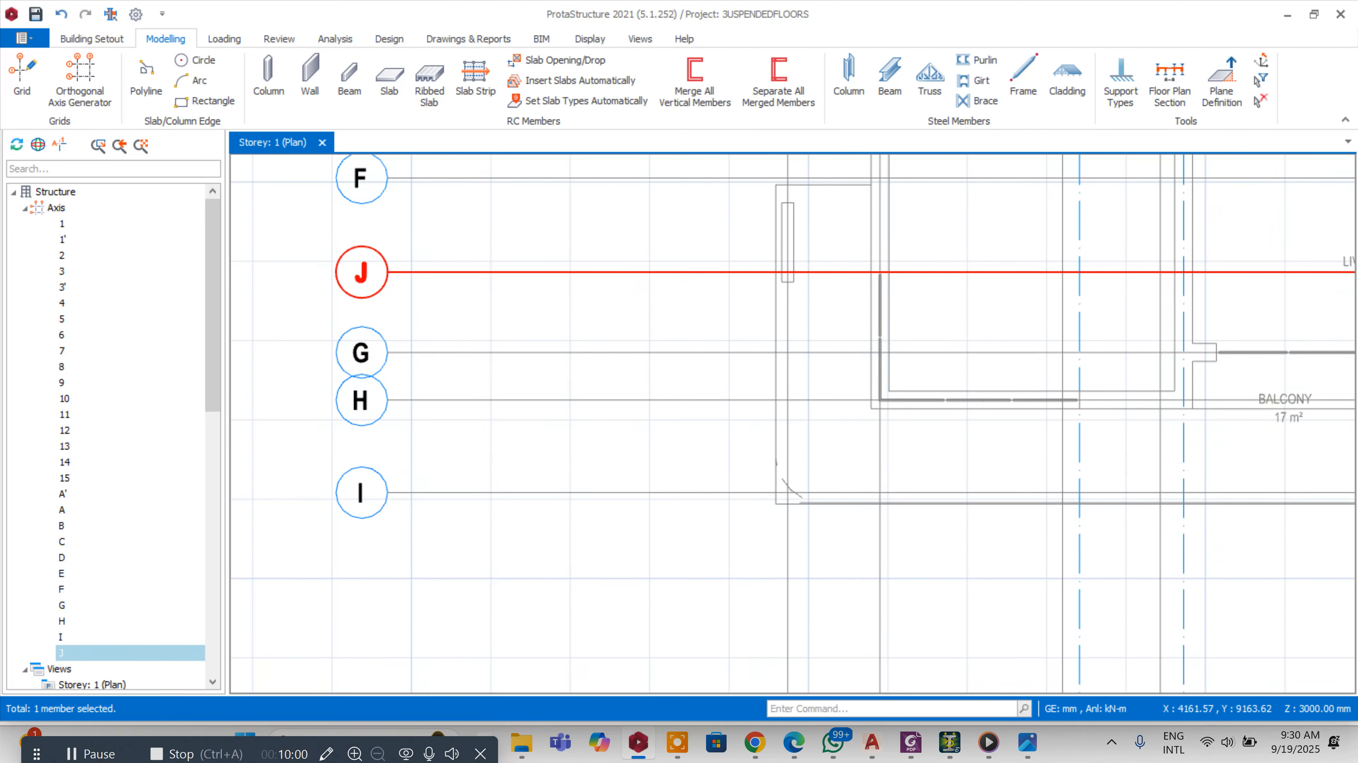
Offset the new axis J by 112.5 mm and delete the original axis J
{"action": "right_click", "coordinate": [347, 248]}
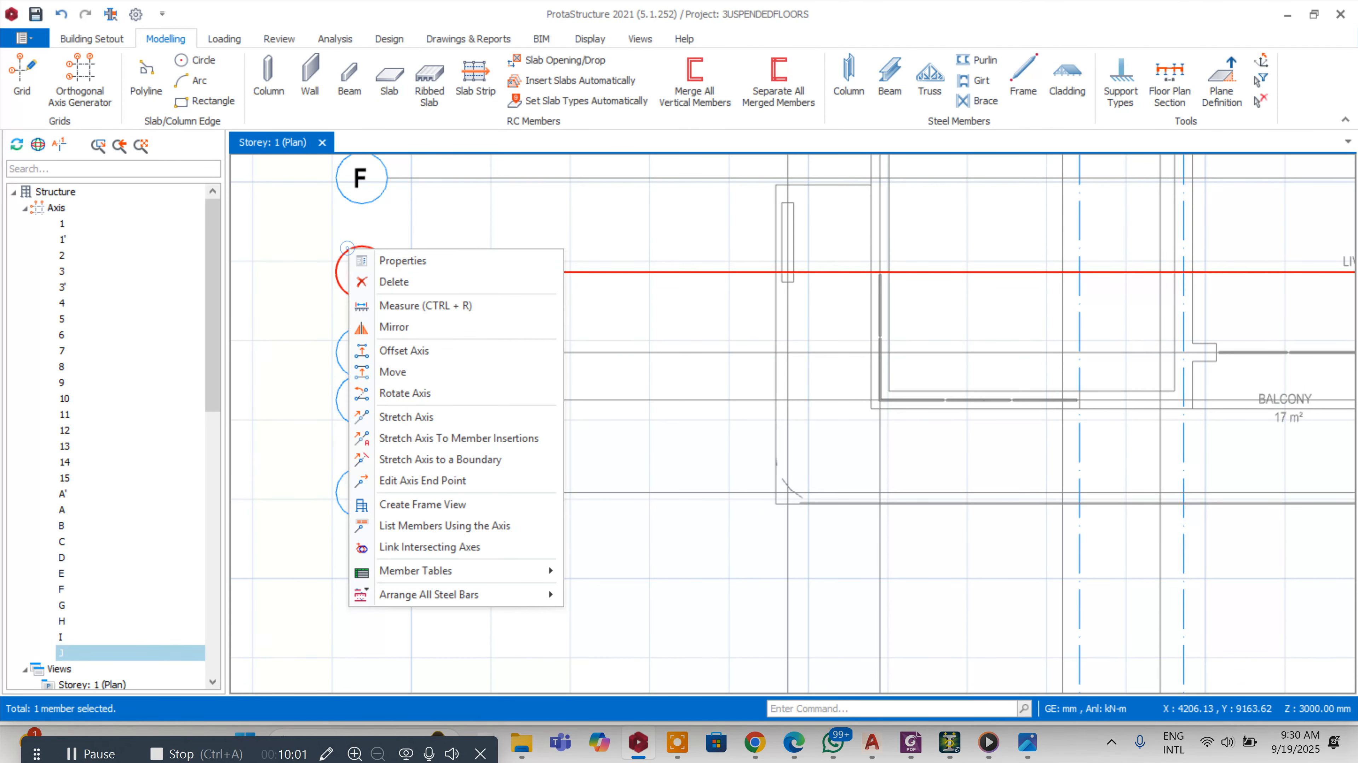
{"action": "left_click", "coordinate": [416, 353]}
{"action": "key", "text": "Tab"}
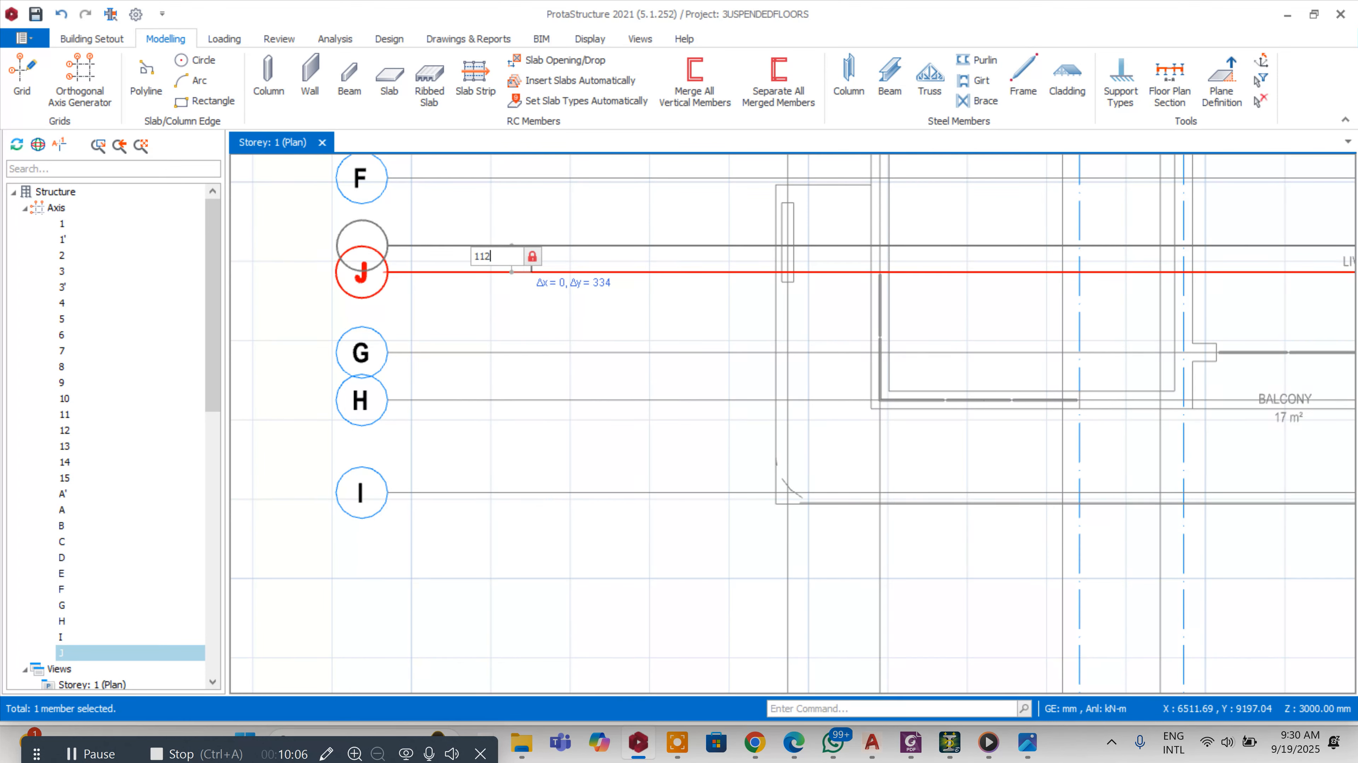
{"action": "type", "text": "112.5"}
{"action": "key", "text": "Return"}
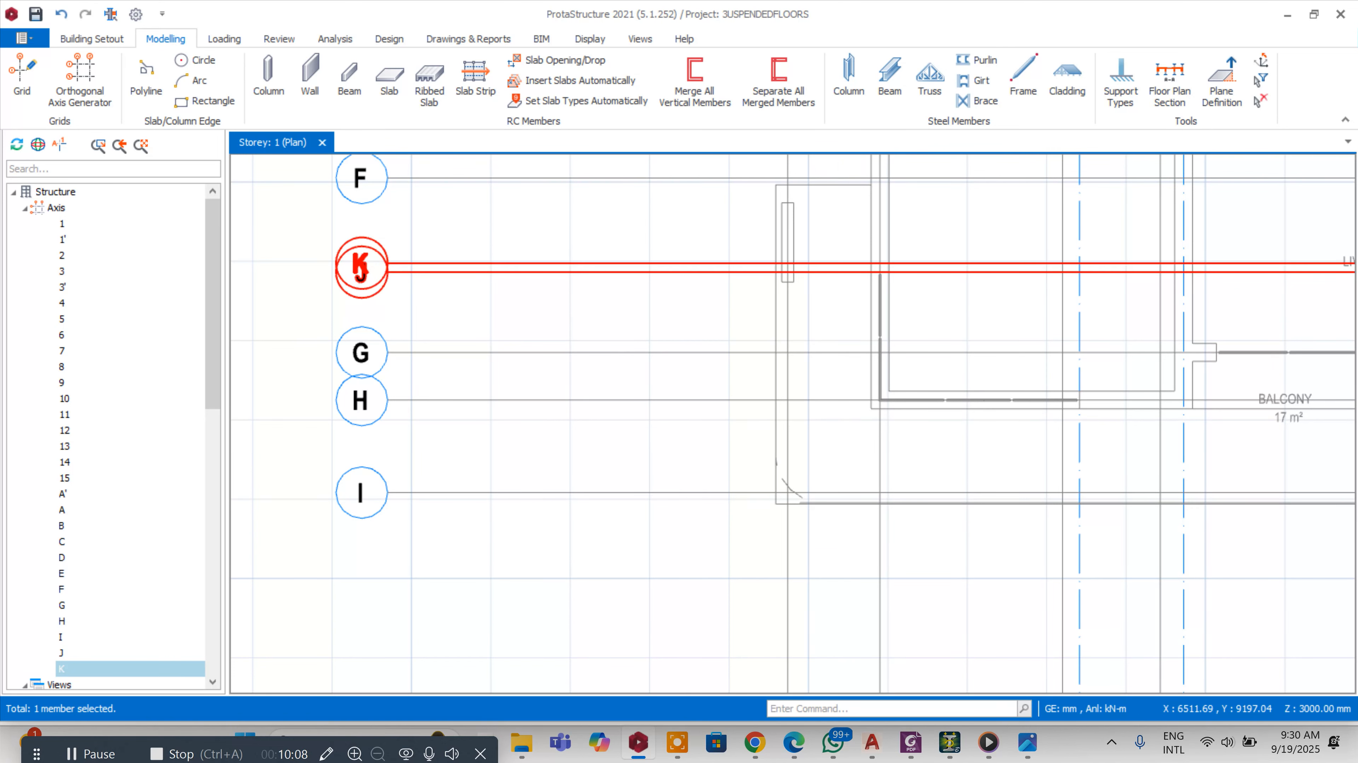
{"action": "left_click", "coordinate": [420, 274]}
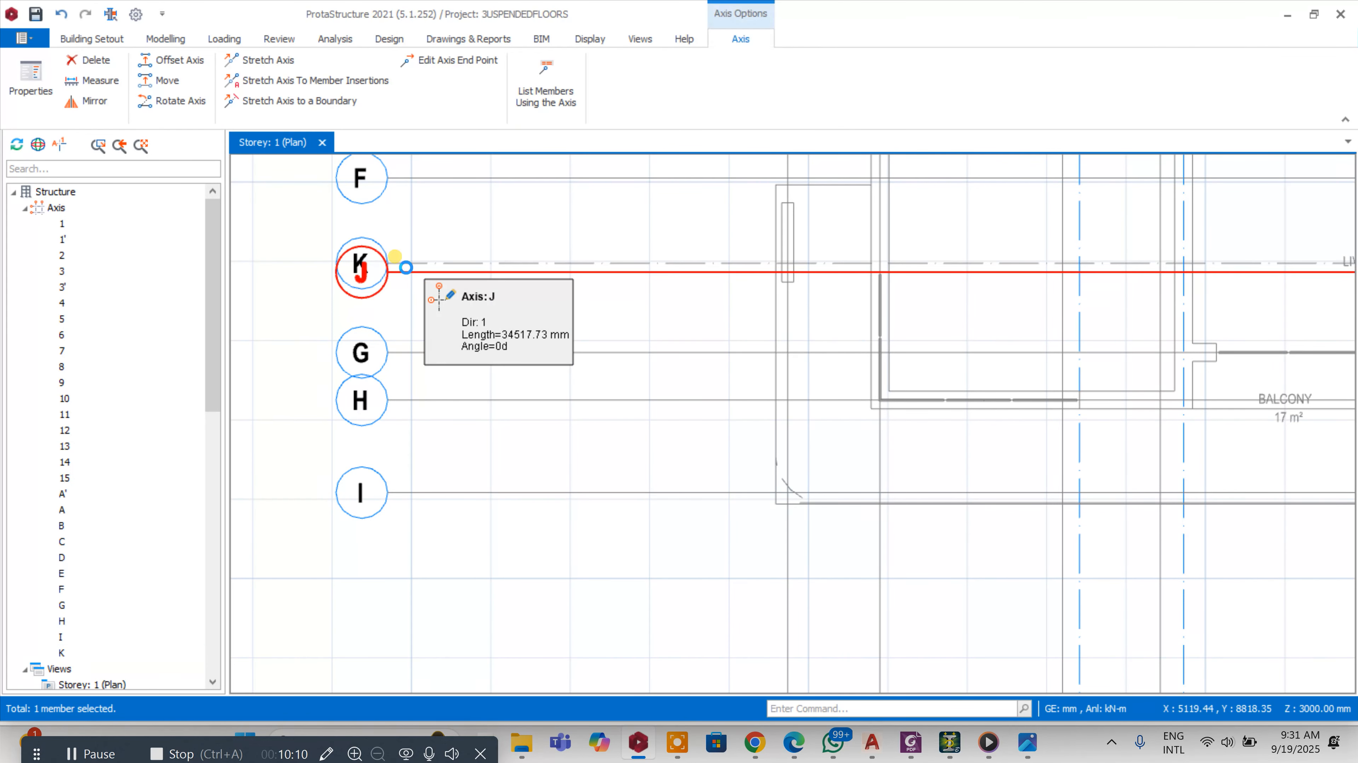
{"action": "key", "text": "Delete"}
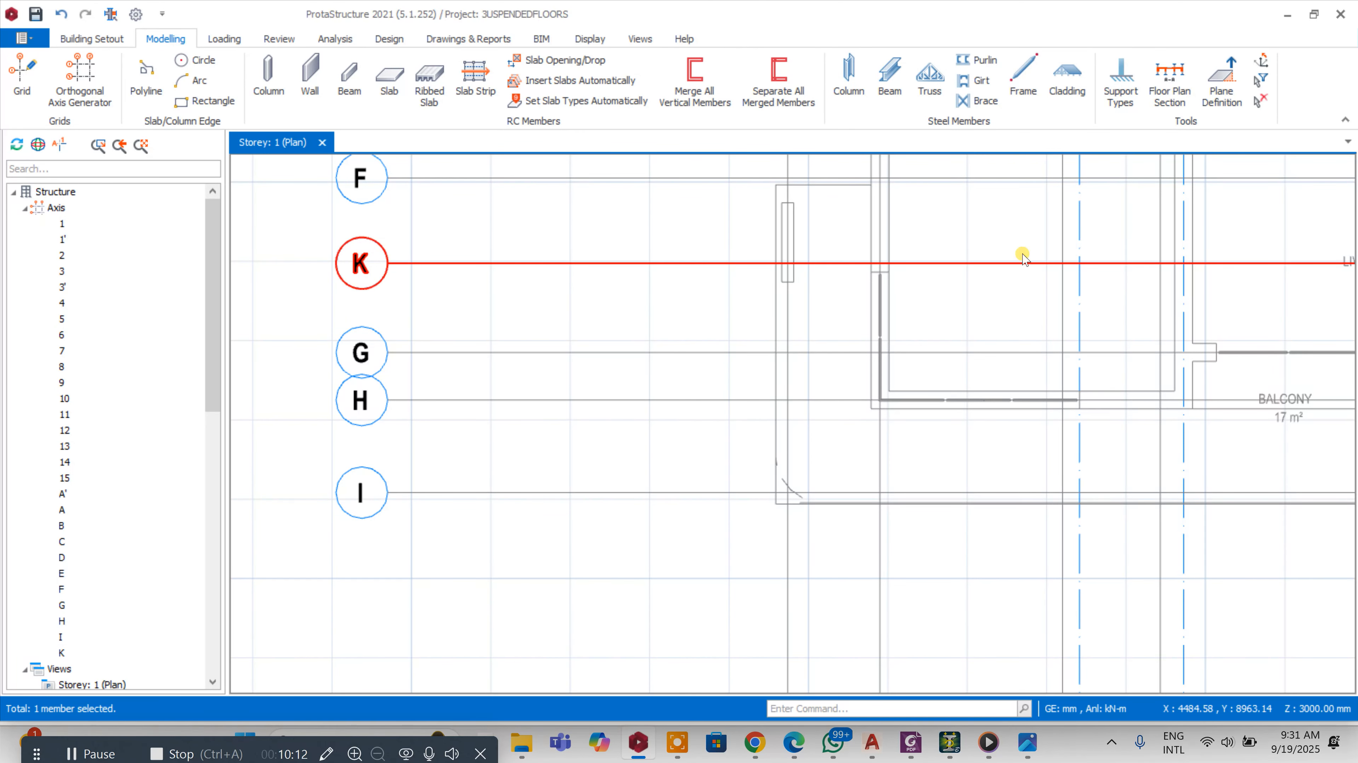
Rename the new horizontal axis K as F' in its properties
{"action": "double_click", "coordinate": [908, 266]}
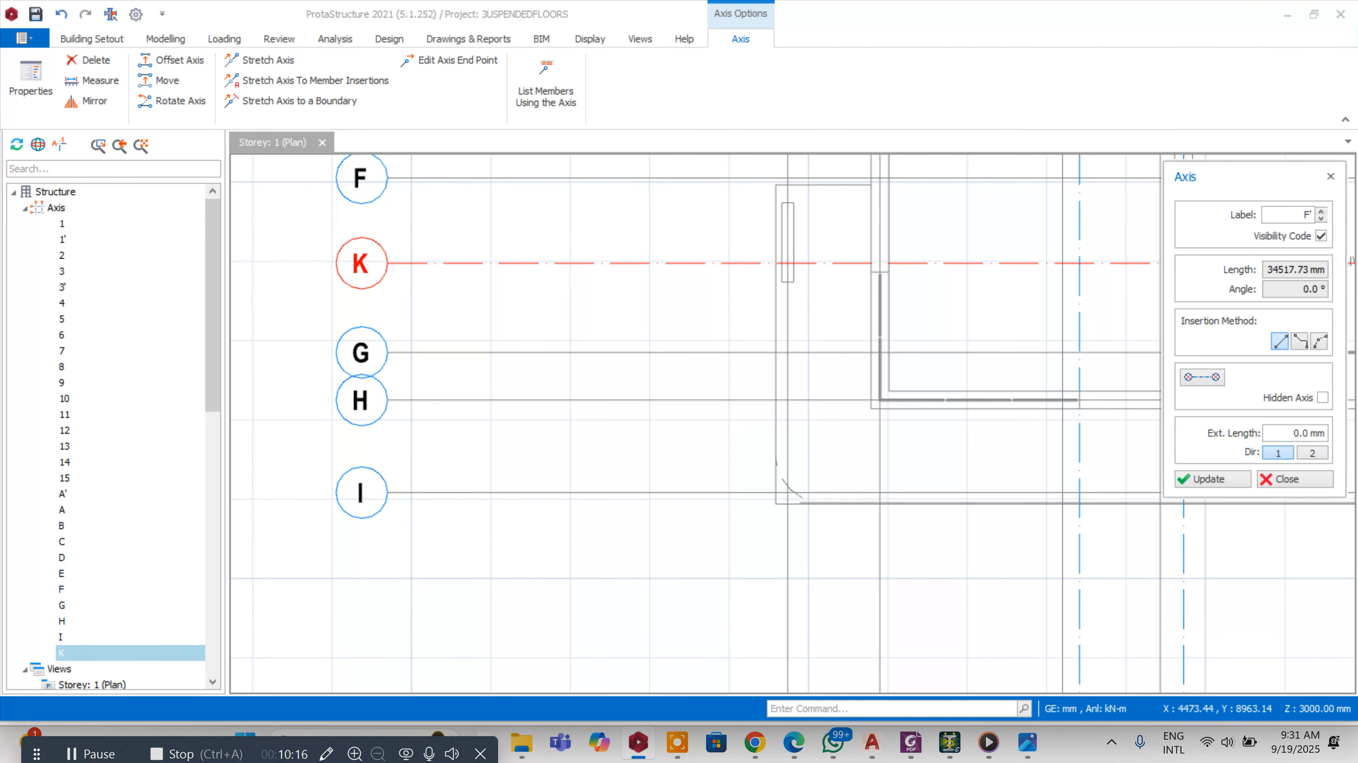
{"action": "left_click", "coordinate": [1212, 479]}
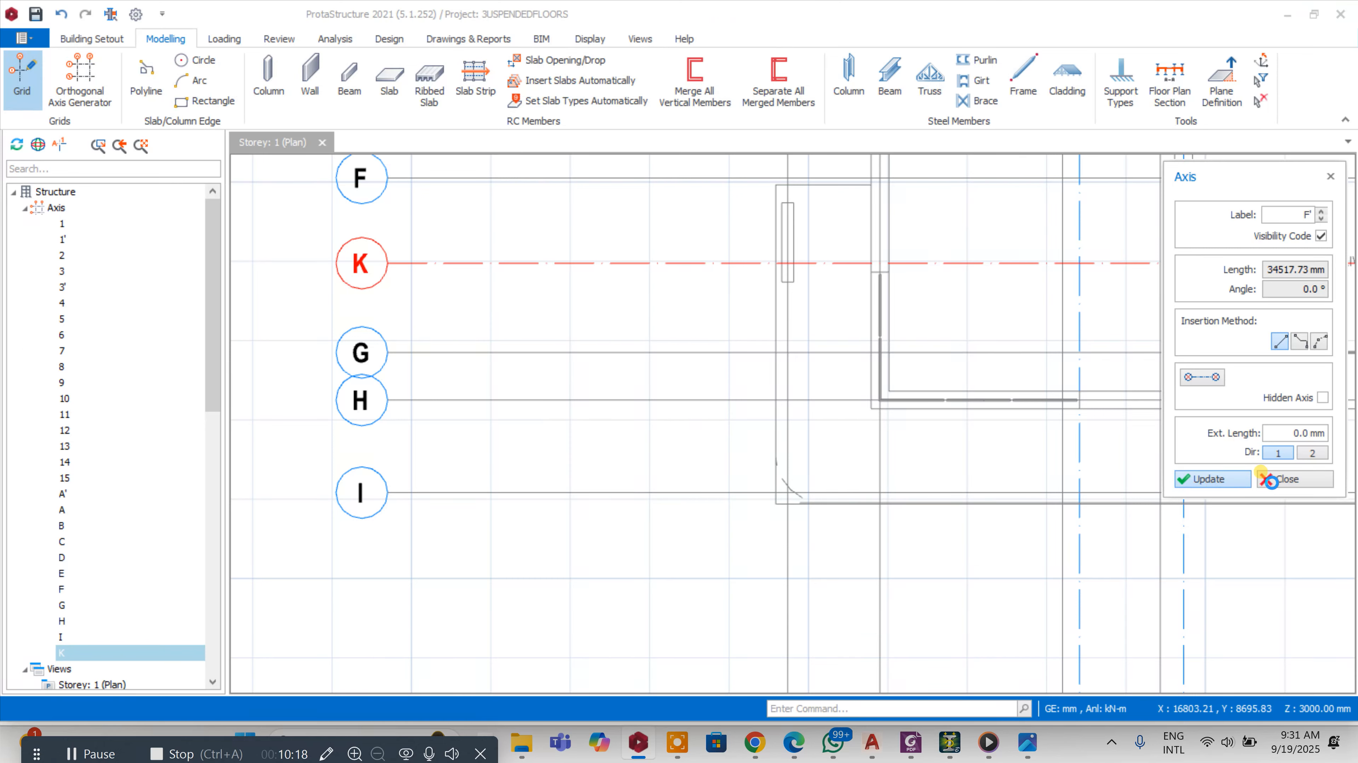
{"action": "left_click", "coordinate": [1282, 480]}
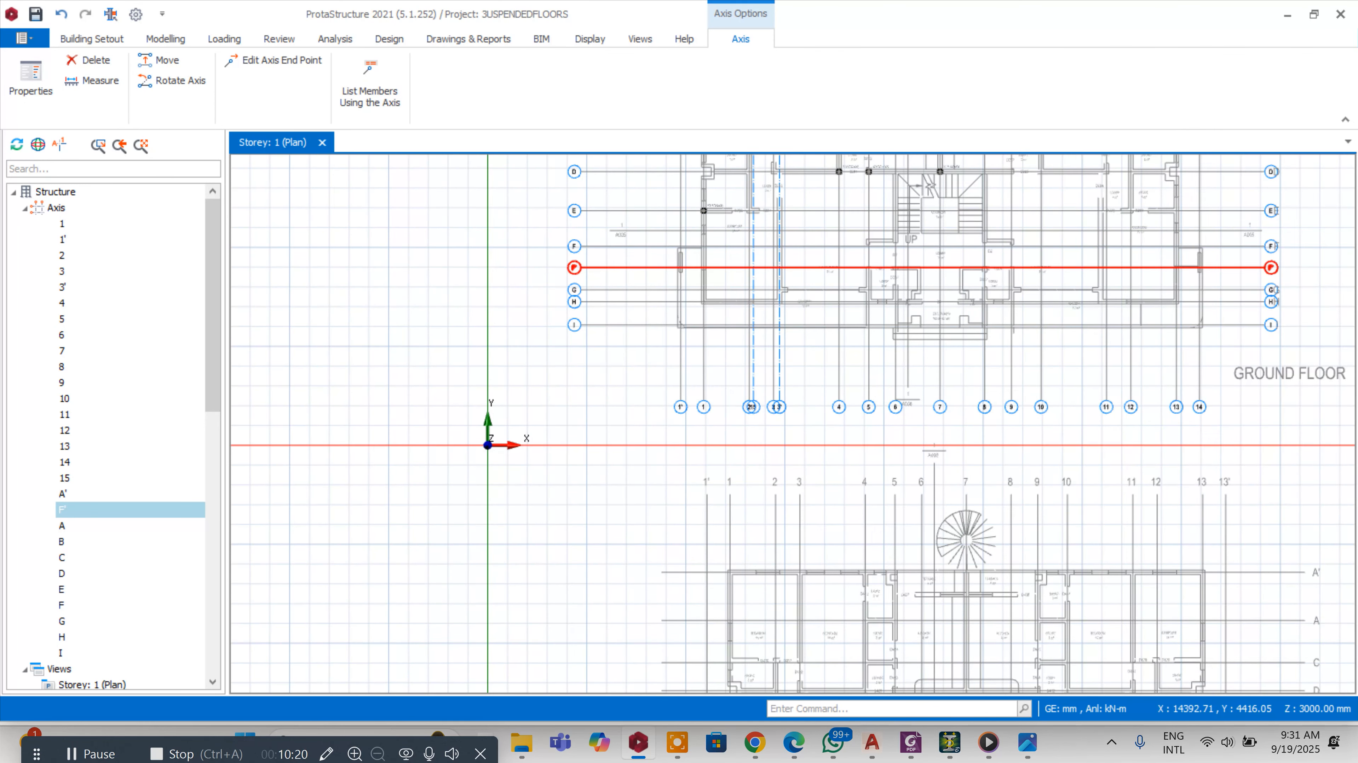
{"action": "scroll", "coordinate": [773, 357], "scroll_direction": "up", "scroll_amount": 3}
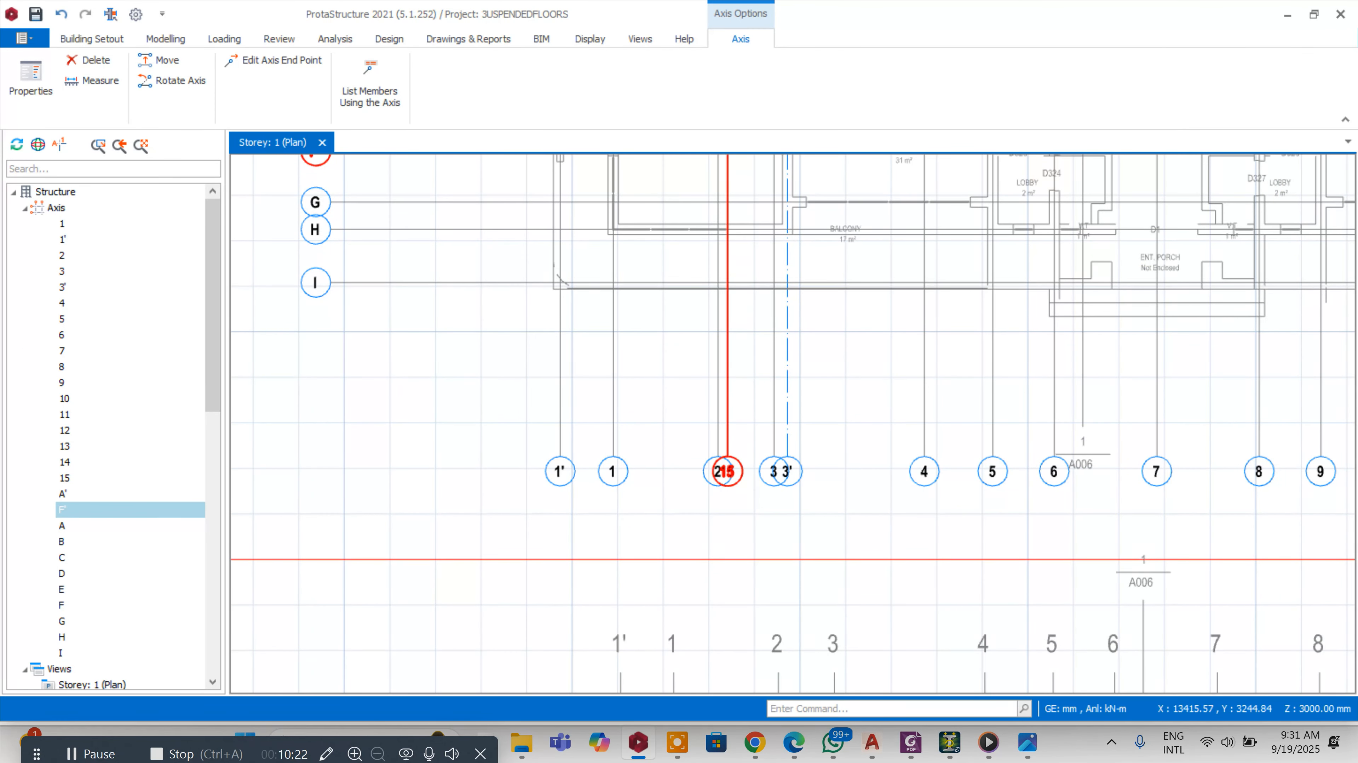
{"action": "right_click", "coordinate": [730, 407]}
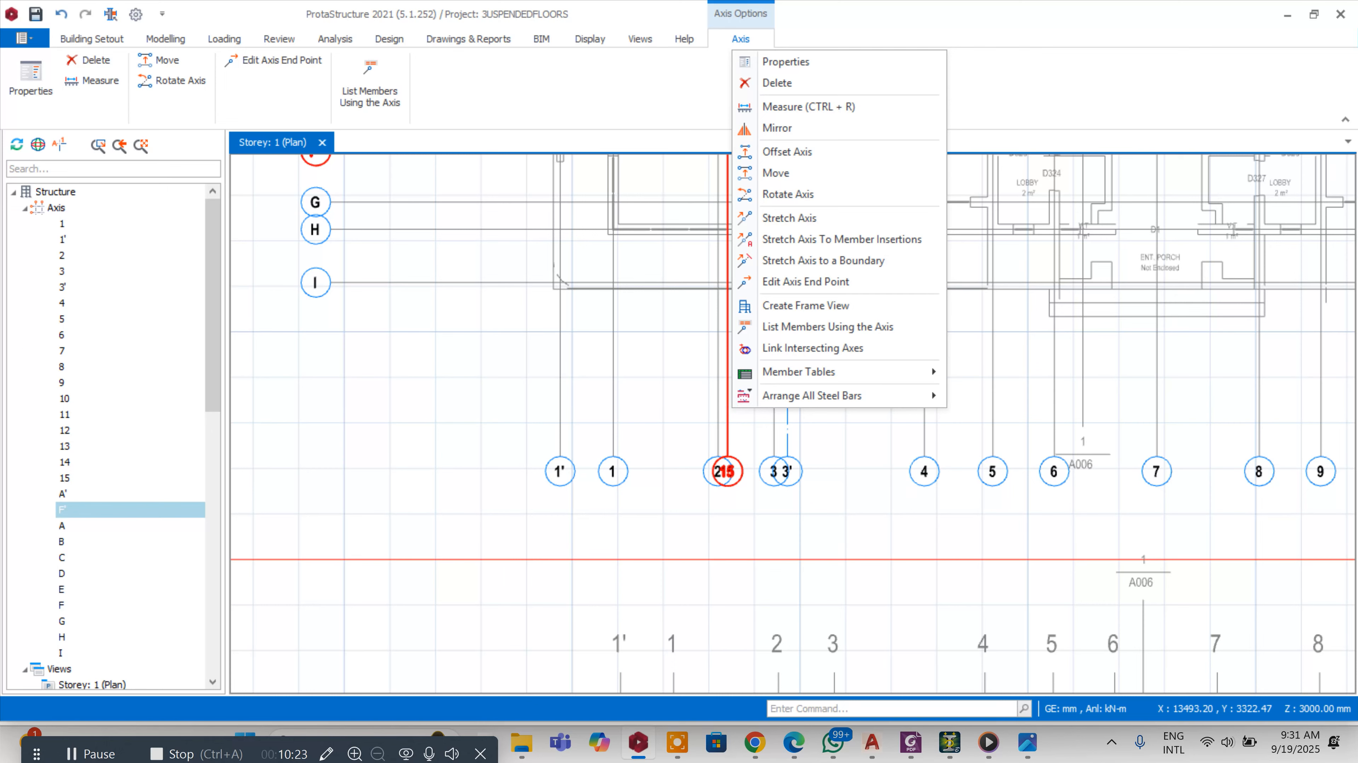
{"action": "left_click", "coordinate": [791, 194]}
{"action": "scroll", "coordinate": [749, 285], "scroll_direction": "up", "scroll_amount": 2}
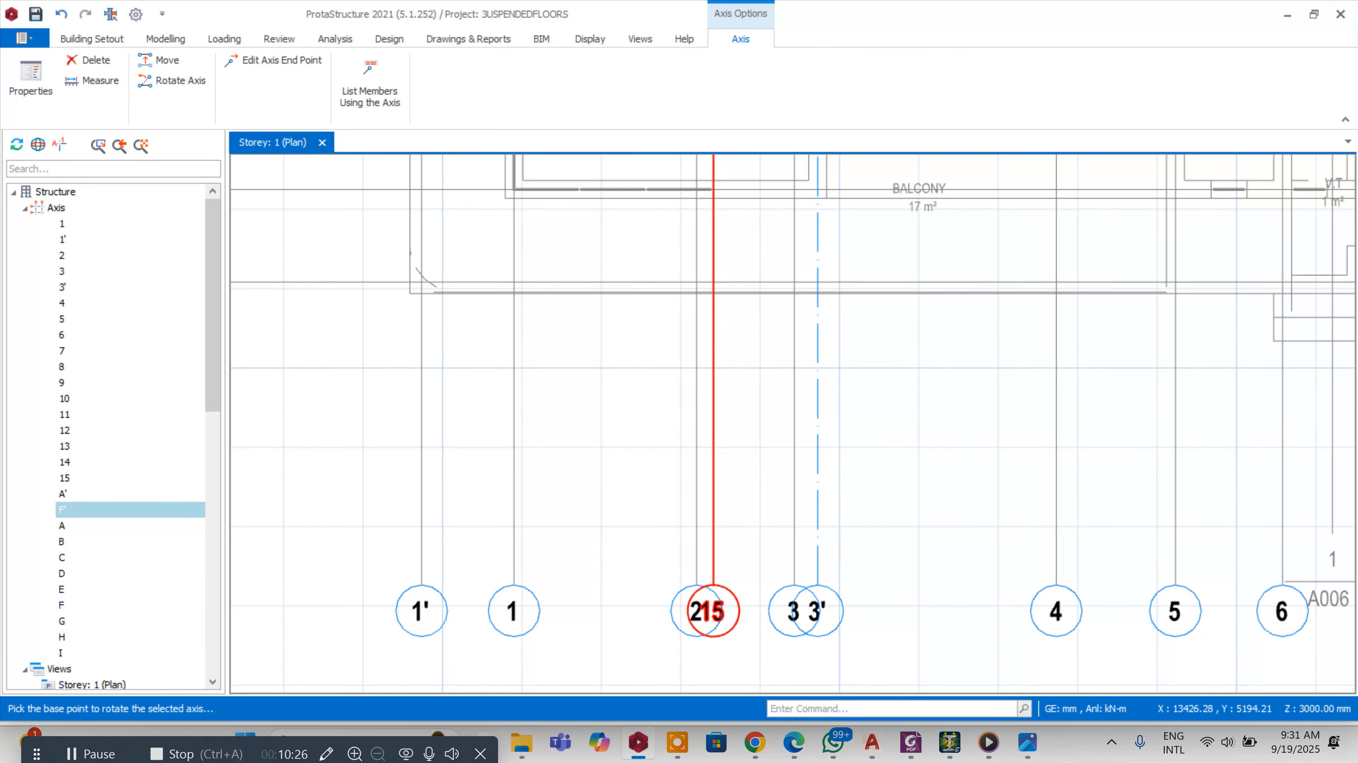
{"action": "right_click", "coordinate": [714, 345]}
{"action": "left_click", "coordinate": [732, 448]}
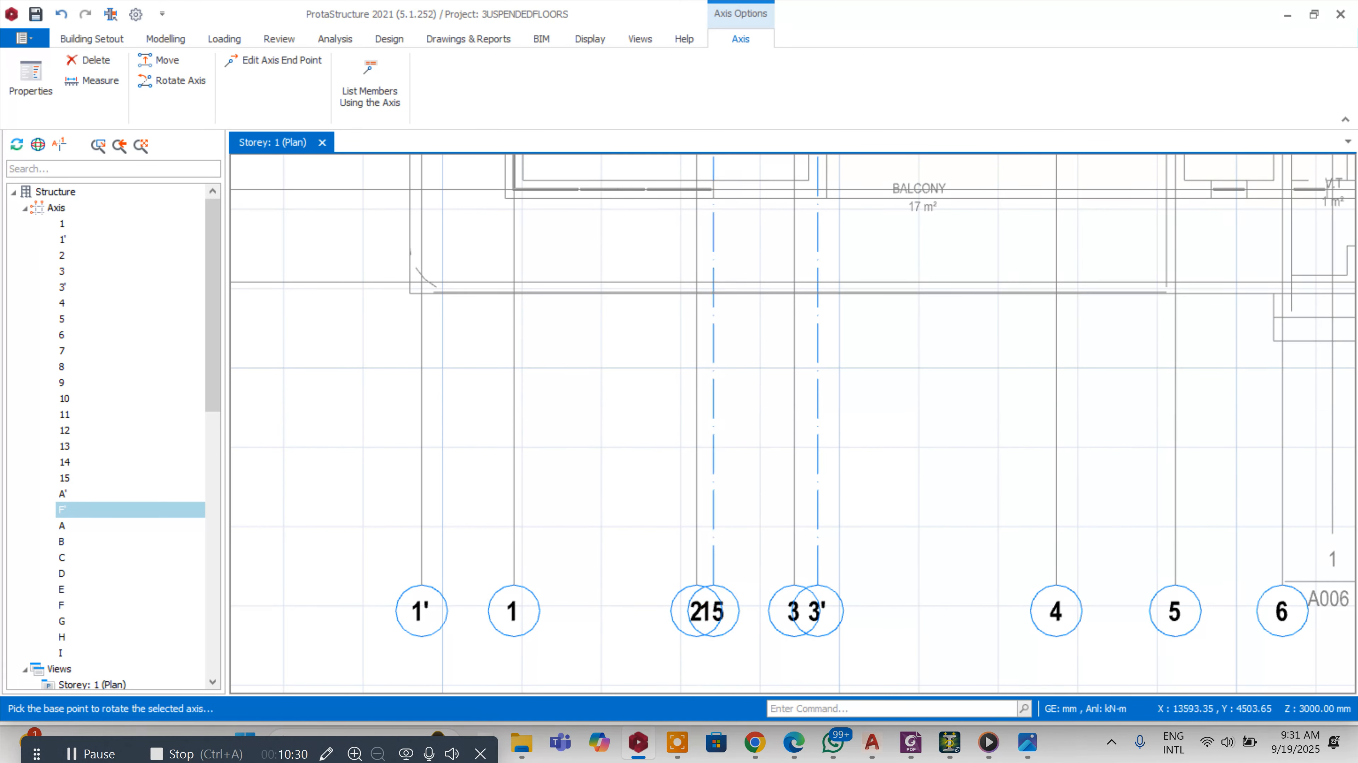
{"action": "key", "text": "Escape"}
Try to stretch axis 15 to its intersection near axis I
{"action": "right_click", "coordinate": [717, 404]}
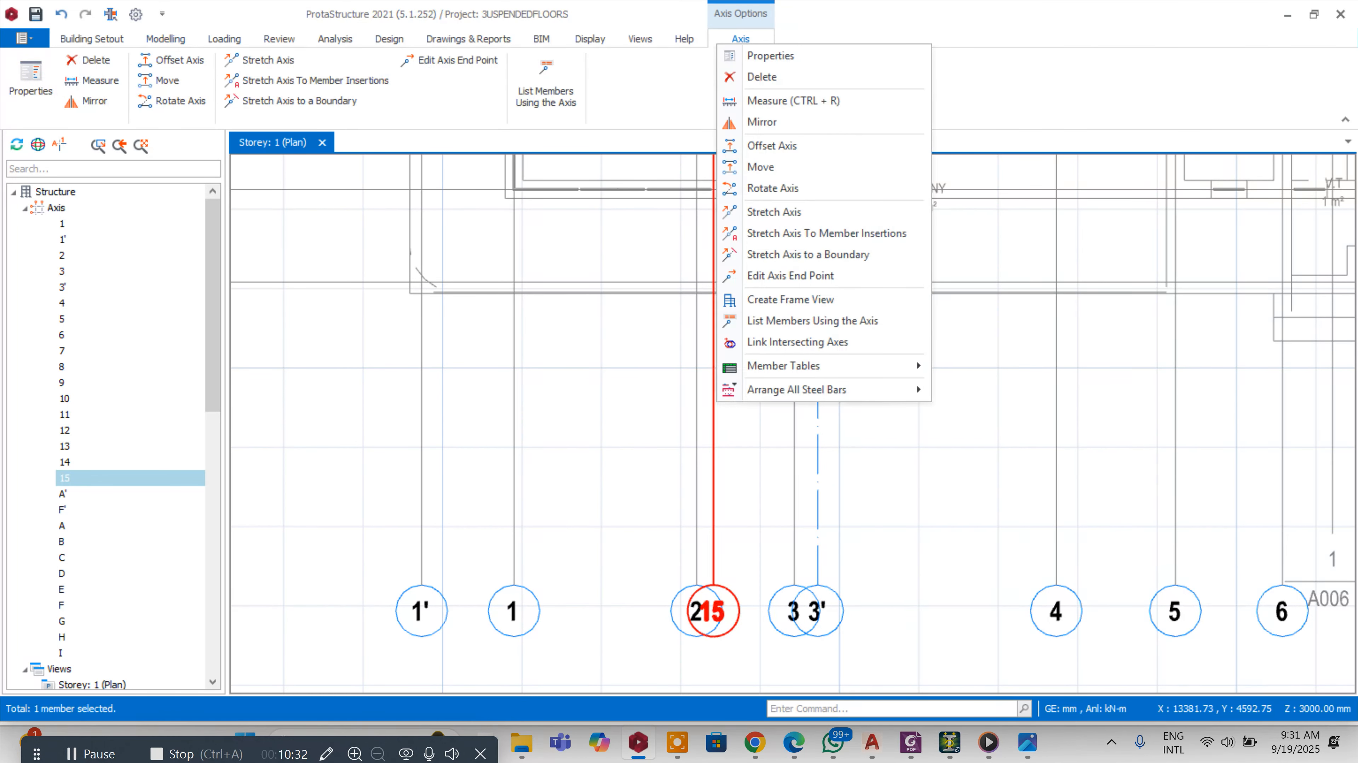
{"action": "left_click", "coordinate": [773, 211]}
{"action": "scroll", "coordinate": [732, 280], "scroll_direction": "down", "scroll_amount": 3}
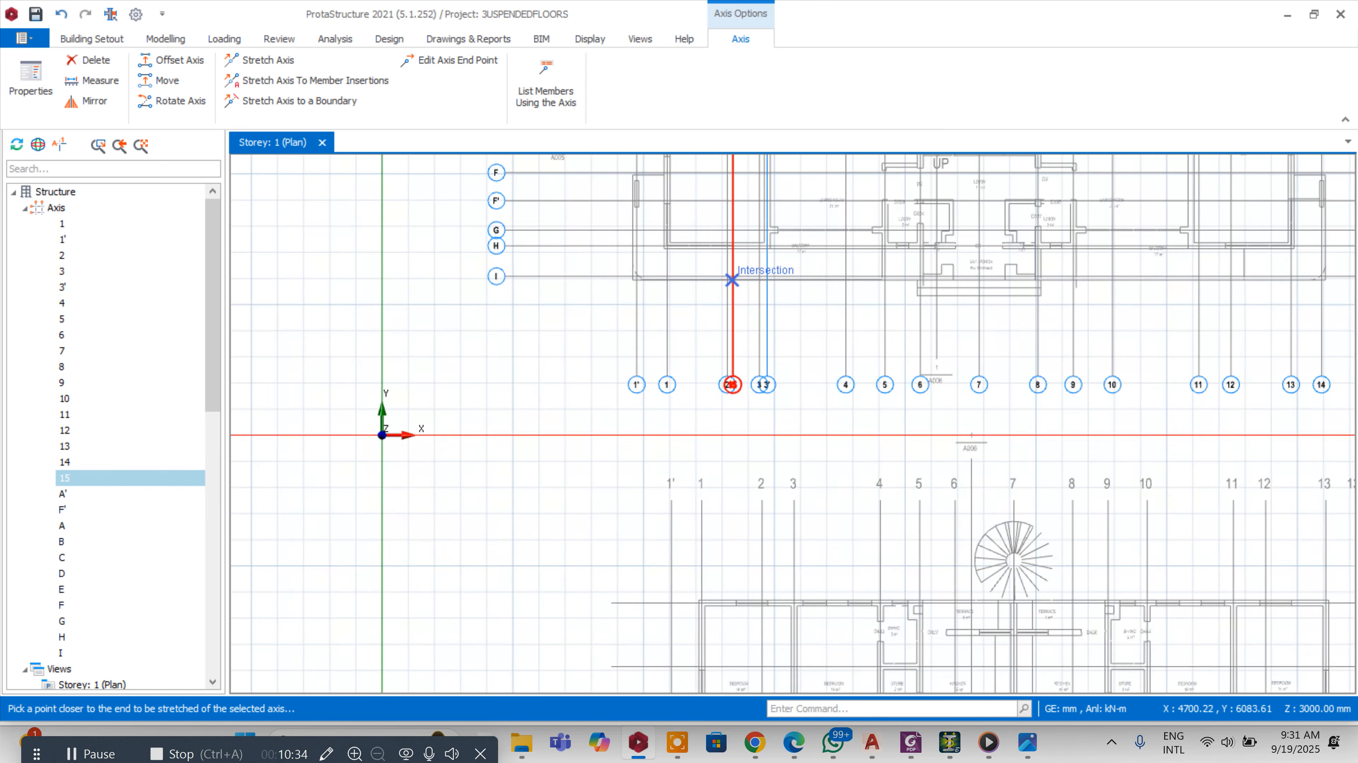
{"action": "scroll", "coordinate": [743, 237], "scroll_direction": "up", "scroll_amount": 3}
{"action": "left_click", "coordinate": [736, 235]}
{"action": "scroll", "coordinate": [736, 235], "scroll_direction": "up", "scroll_amount": 1}
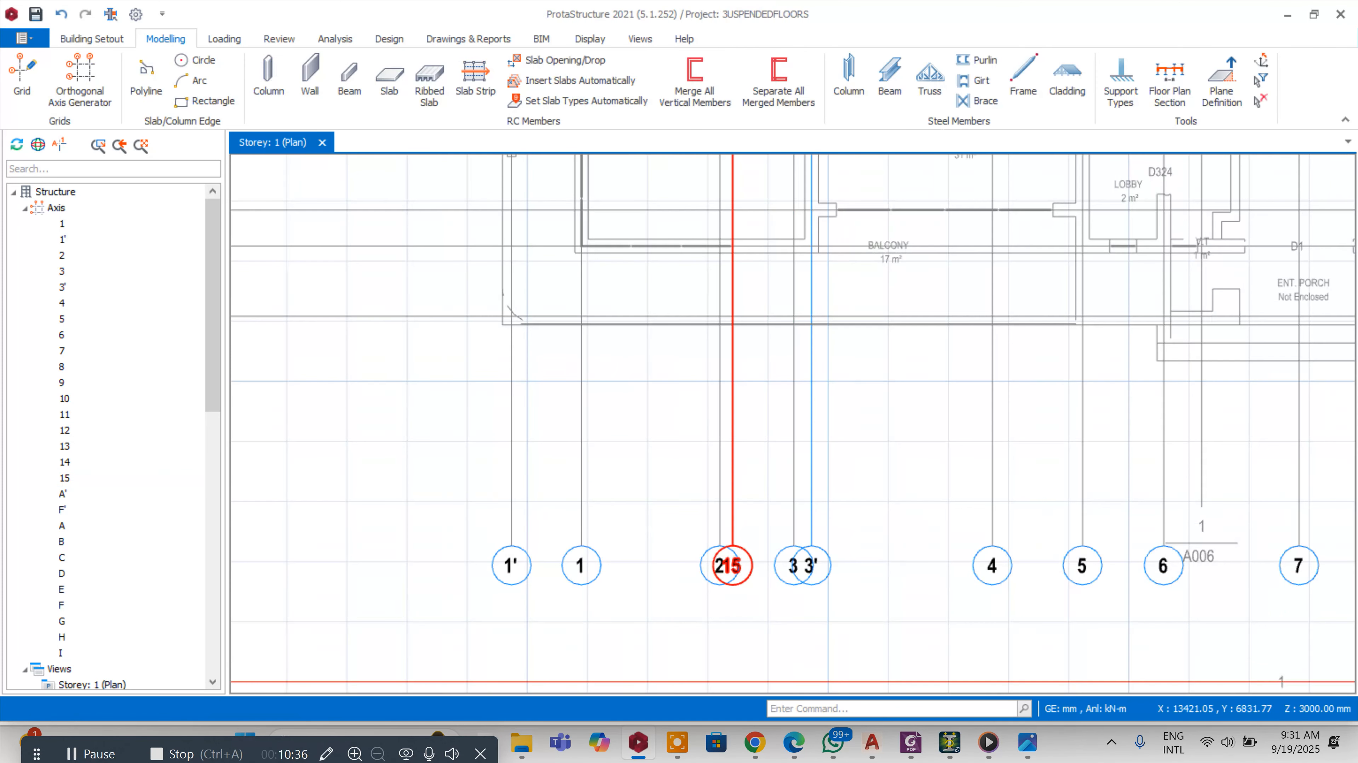
Offset axis 15 by 112.5 mm to create a new vertical axis beside axis 2
{"action": "right_click", "coordinate": [733, 267]}
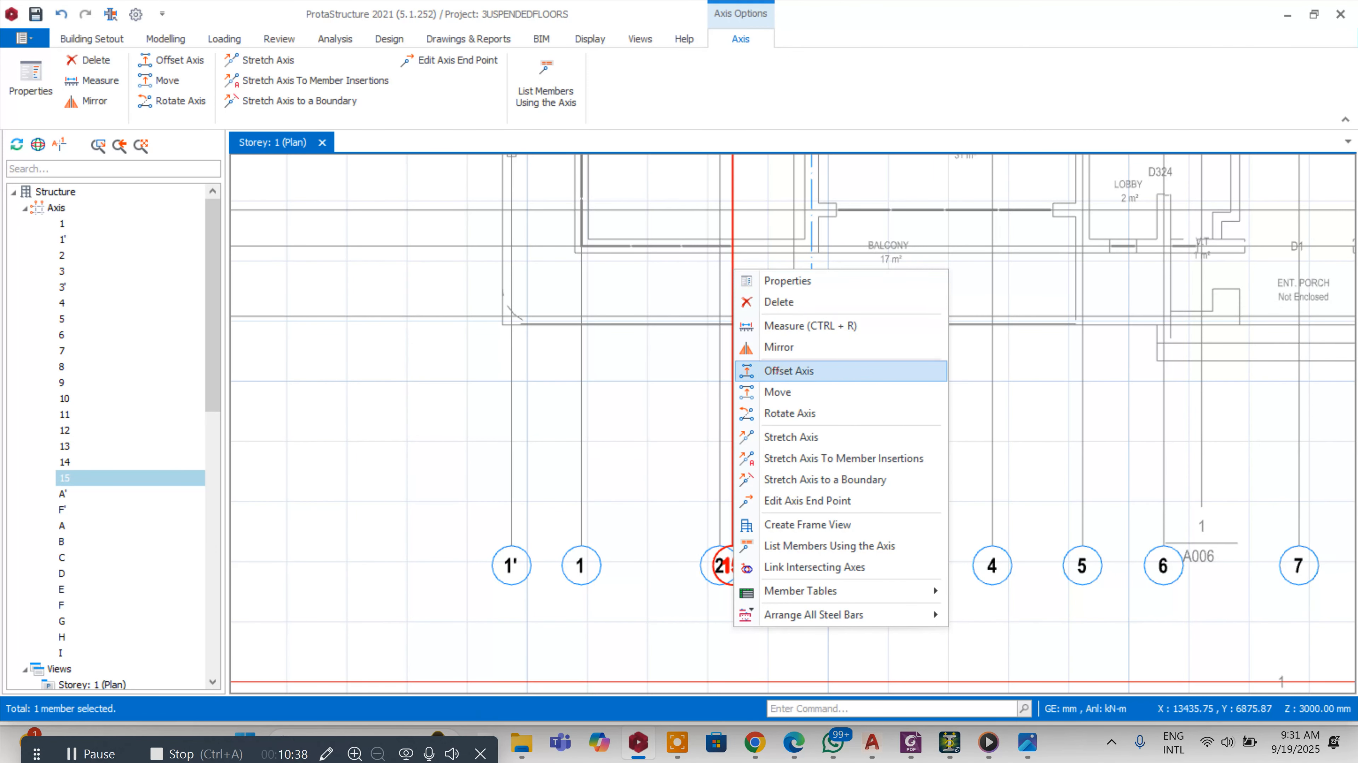
{"action": "left_click", "coordinate": [775, 368]}
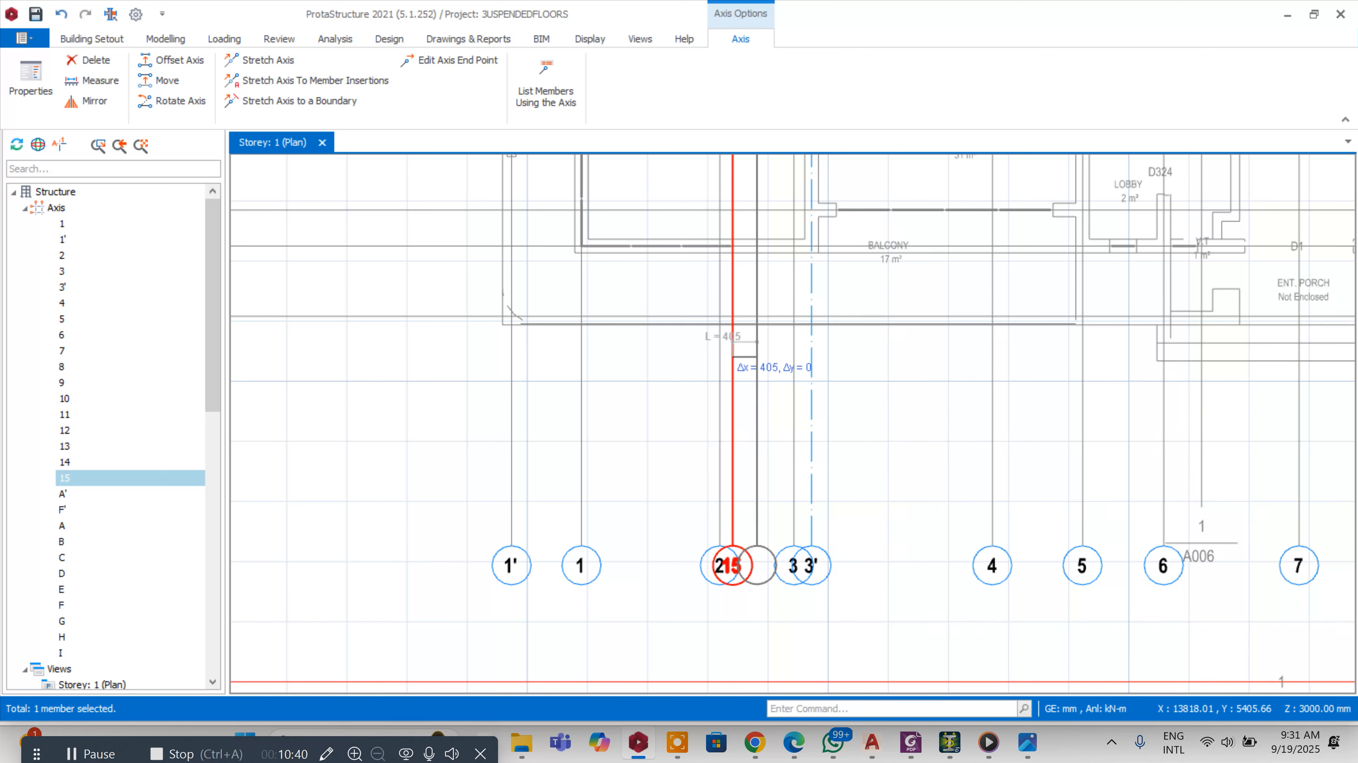
{"action": "key", "text": "Tab"}
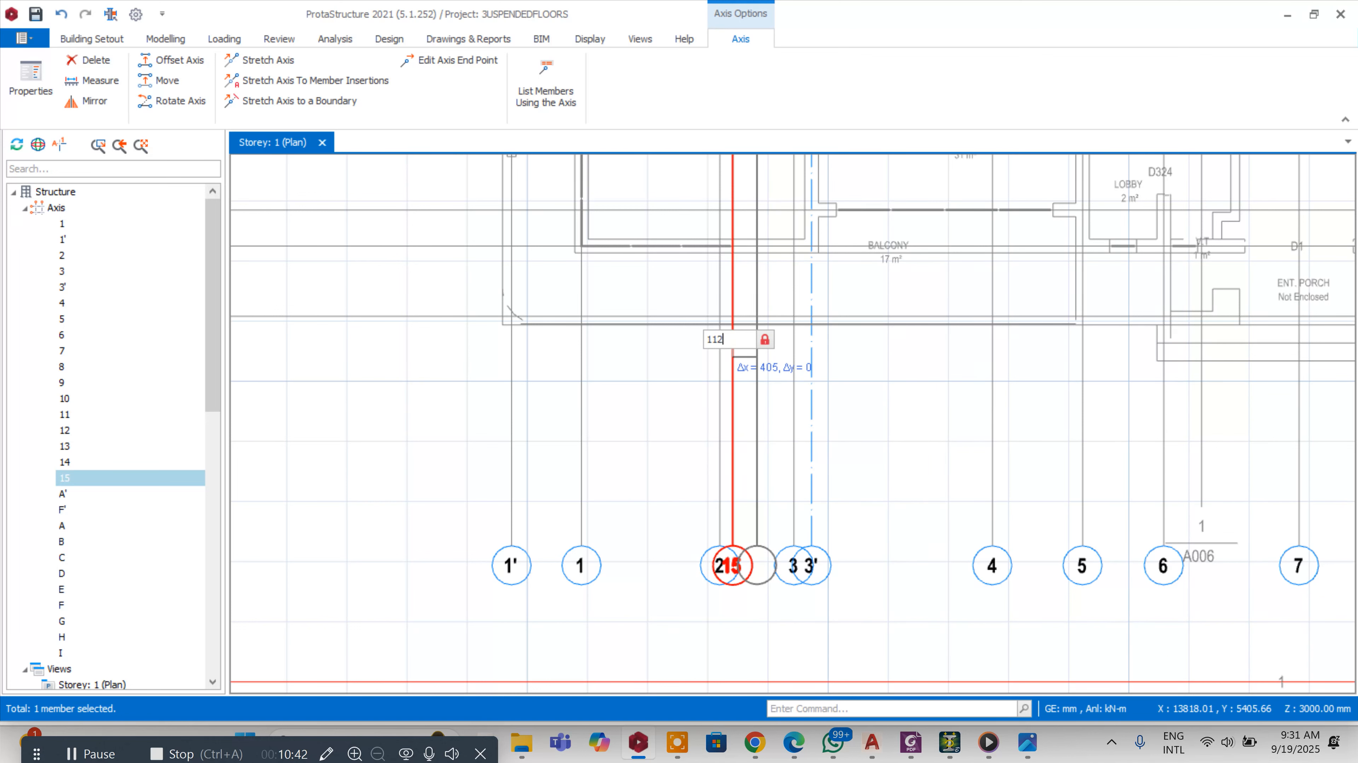
{"action": "type", "text": "112.5"}
{"action": "key", "text": "Return"}
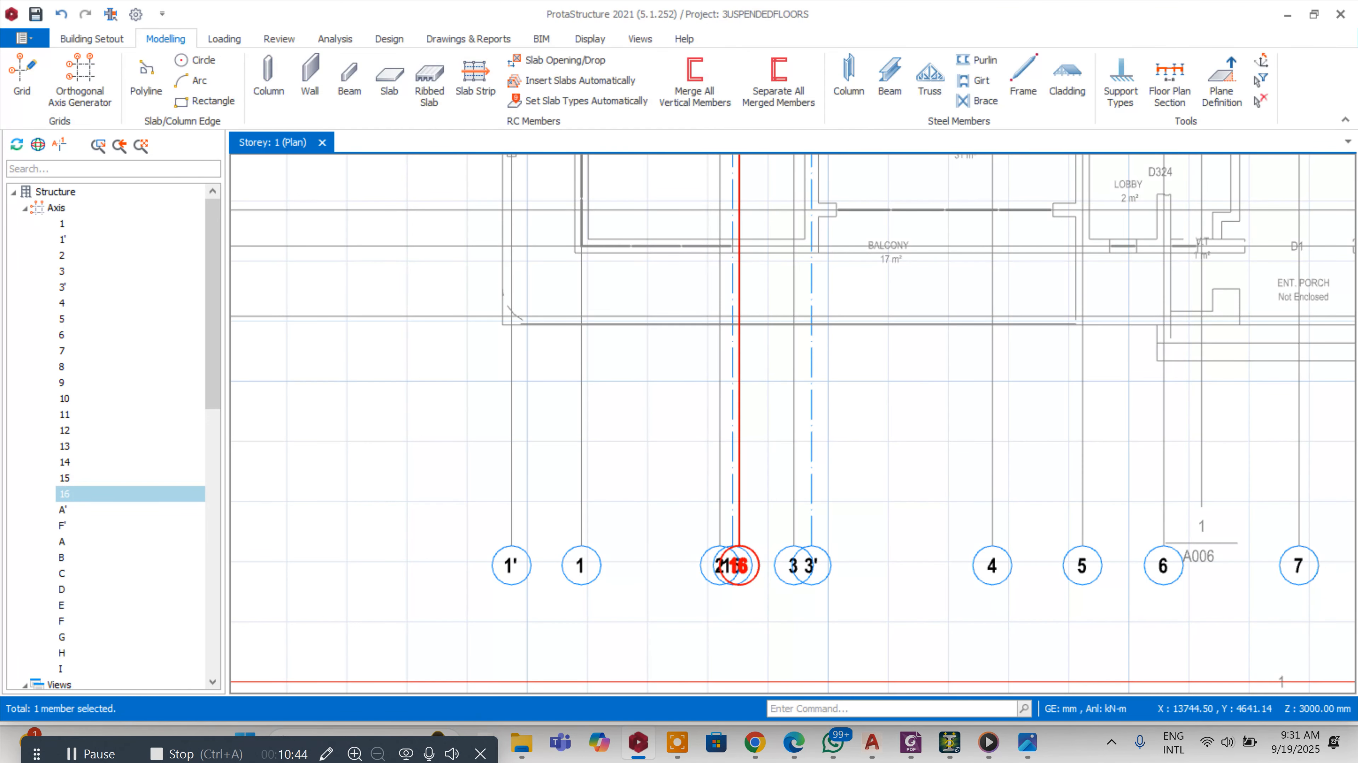
Delete axis 15, keeping its offset copy
{"action": "scroll", "coordinate": [862, 470], "scroll_direction": "down", "scroll_amount": 1}
{"action": "scroll", "coordinate": [862, 470], "scroll_direction": "down", "scroll_amount": 1}
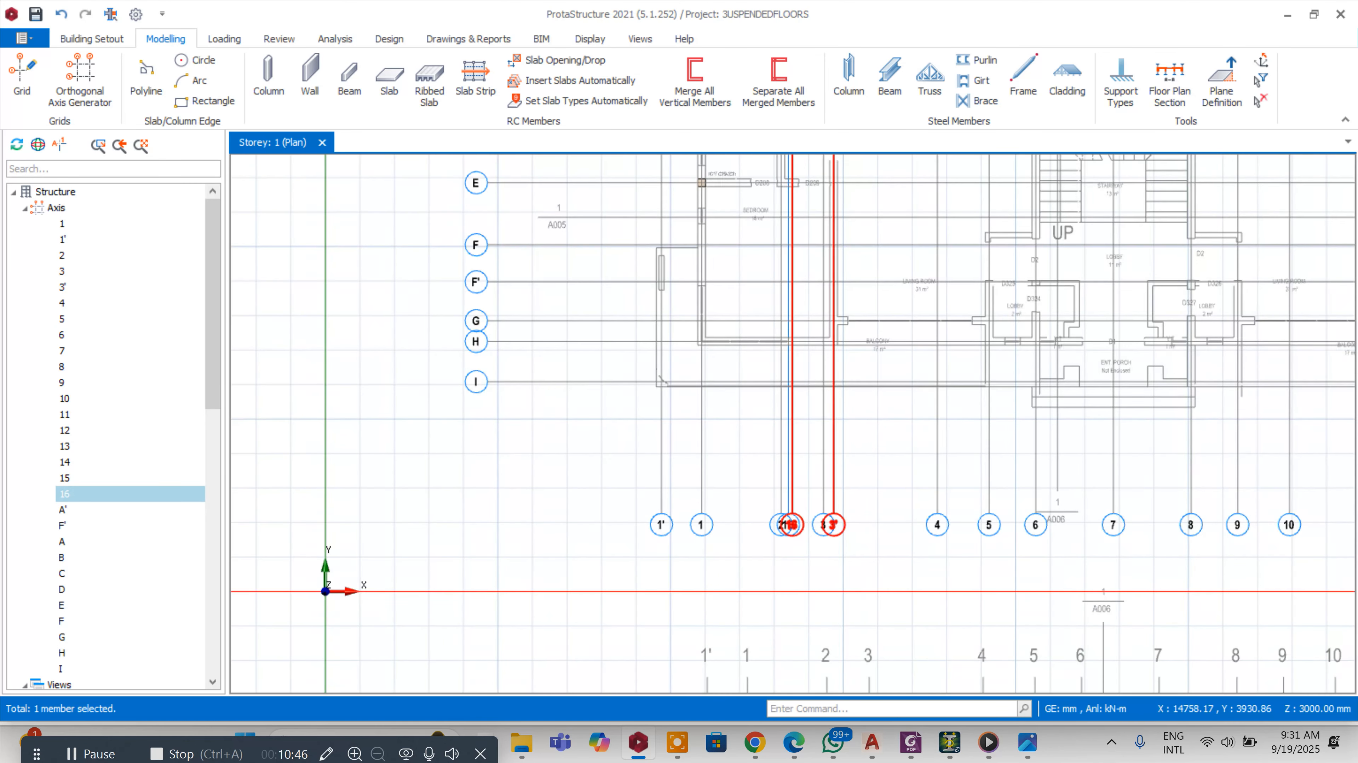
{"action": "scroll", "coordinate": [810, 320], "scroll_direction": "up", "scroll_amount": 3}
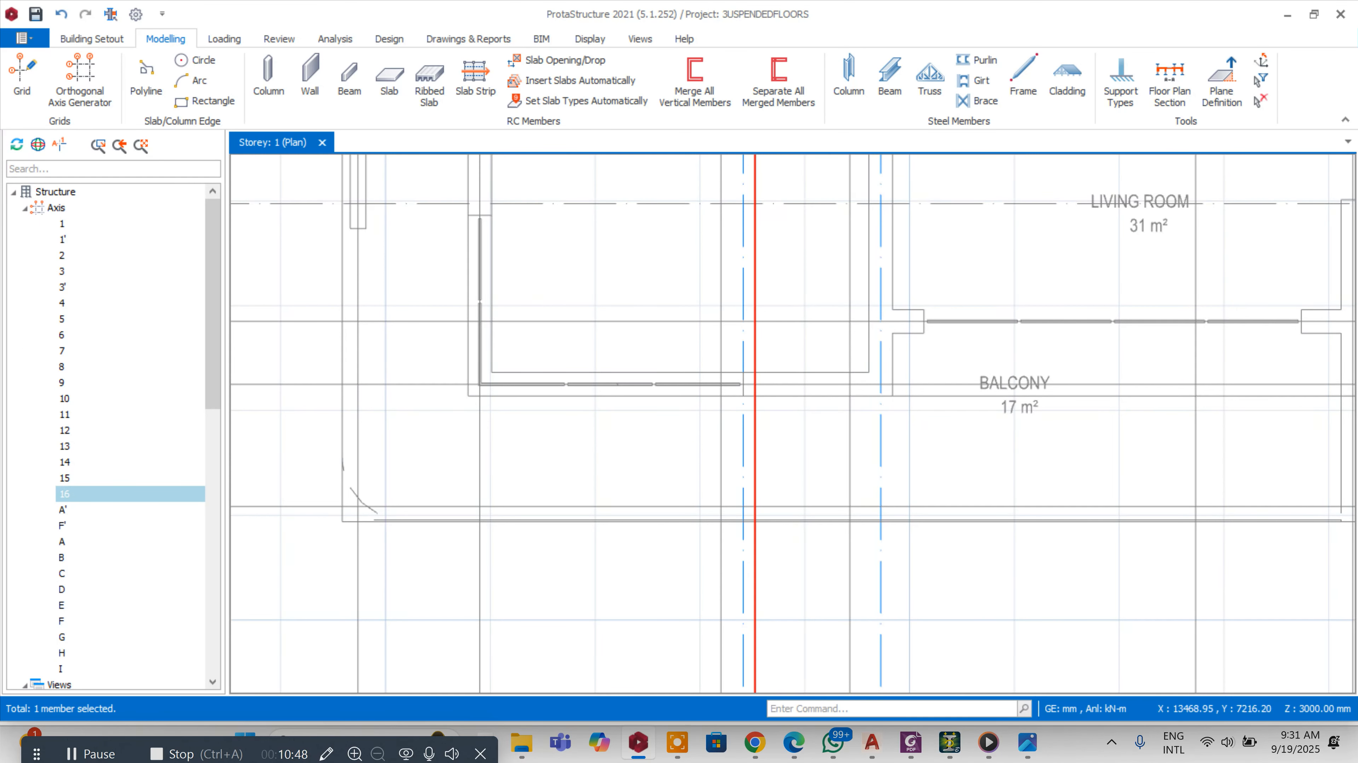
{"action": "left_click", "coordinate": [743, 432]}
{"action": "key", "text": "Delete"}
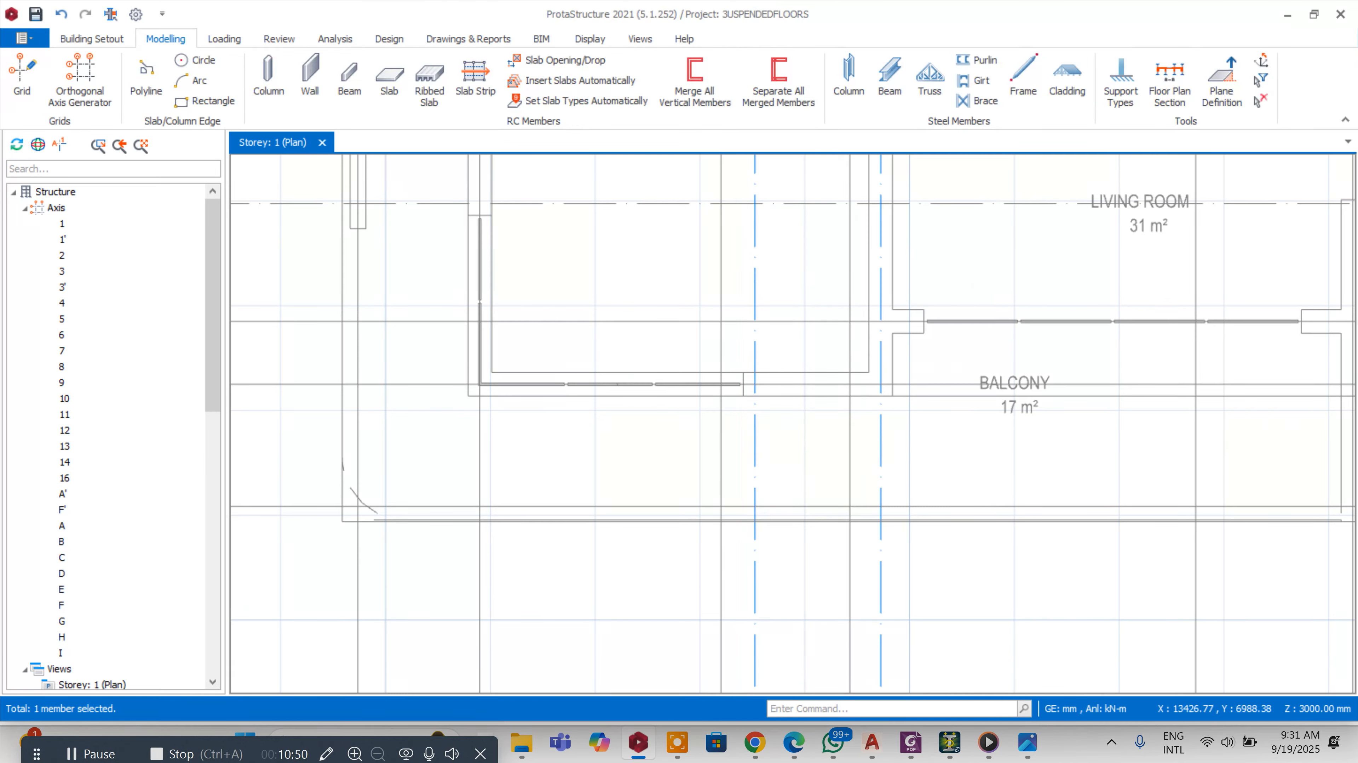
Rename axis 16 beside axis 2 as 2'
{"action": "scroll", "coordinate": [742, 431], "scroll_direction": "down", "scroll_amount": 4}
{"action": "scroll", "coordinate": [783, 444], "scroll_direction": "up", "scroll_amount": 3}
{"action": "left_click", "coordinate": [737, 439]}
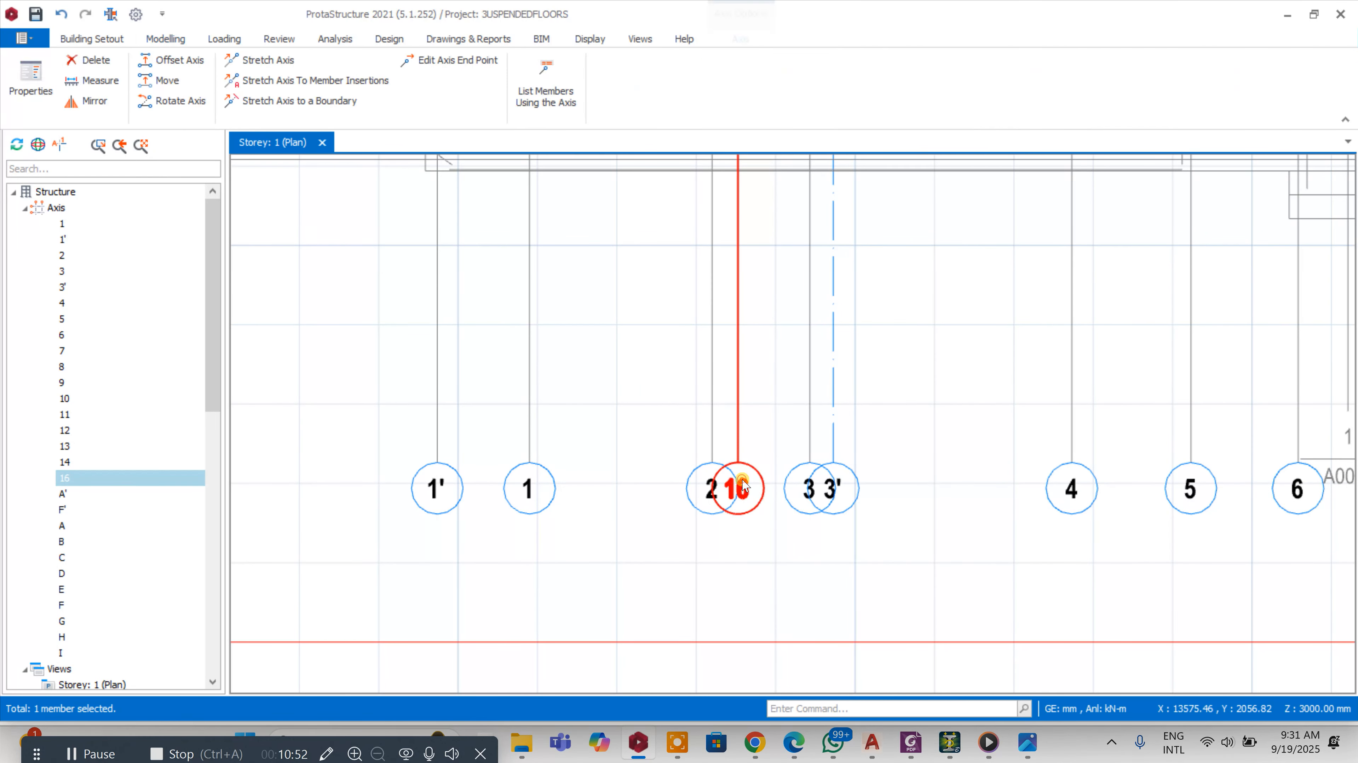
{"action": "left_click_drag", "start_coordinate": [1285, 217], "coordinate": [1351, 211]}
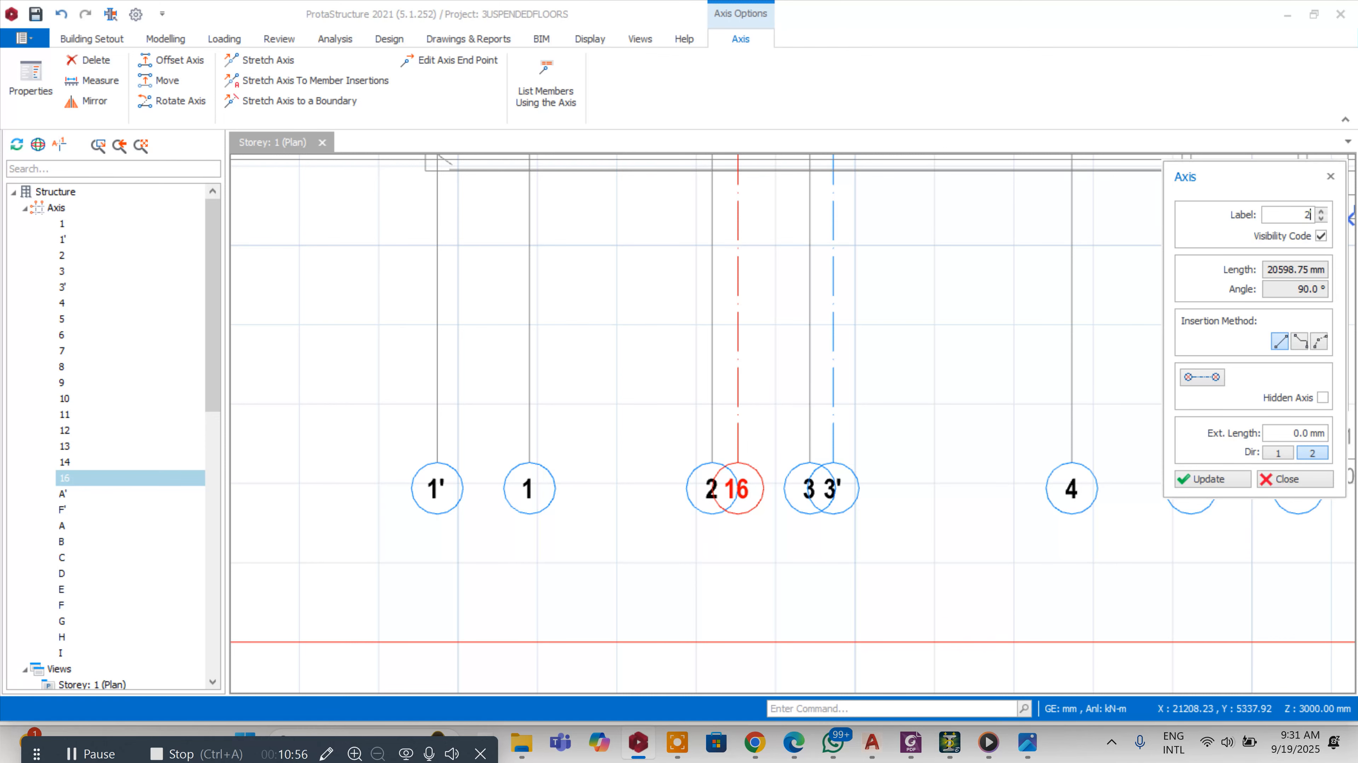
{"action": "left_click", "coordinate": [1209, 481]}
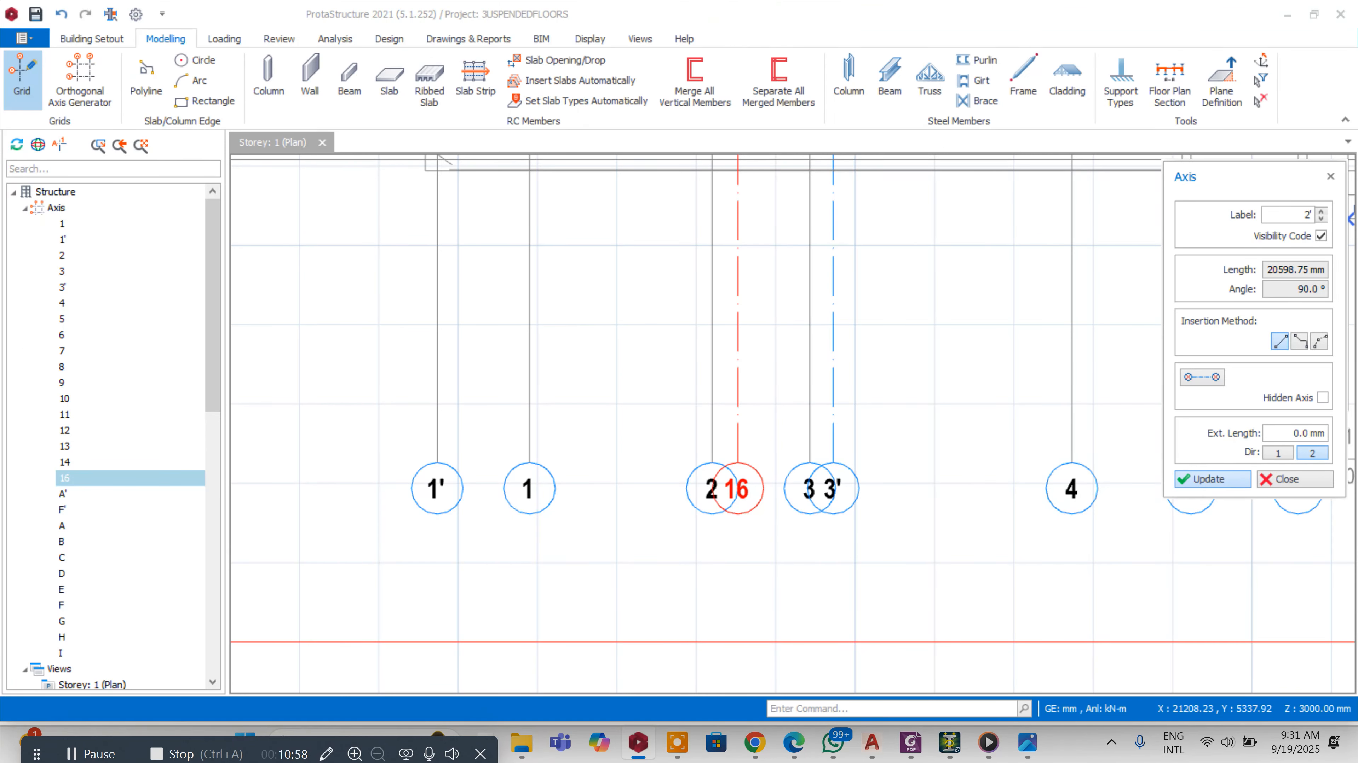
{"action": "left_click", "coordinate": [1288, 479]}
Set the column section to 225 x 450 mm and place a column at the intersection of axes 1 and F'
{"action": "scroll", "coordinate": [423, 484], "scroll_direction": "down", "scroll_amount": 4}
{"action": "scroll", "coordinate": [423, 484], "scroll_direction": "up", "scroll_amount": 2}
{"action": "scroll", "coordinate": [446, 217], "scroll_direction": "up", "scroll_amount": 5}
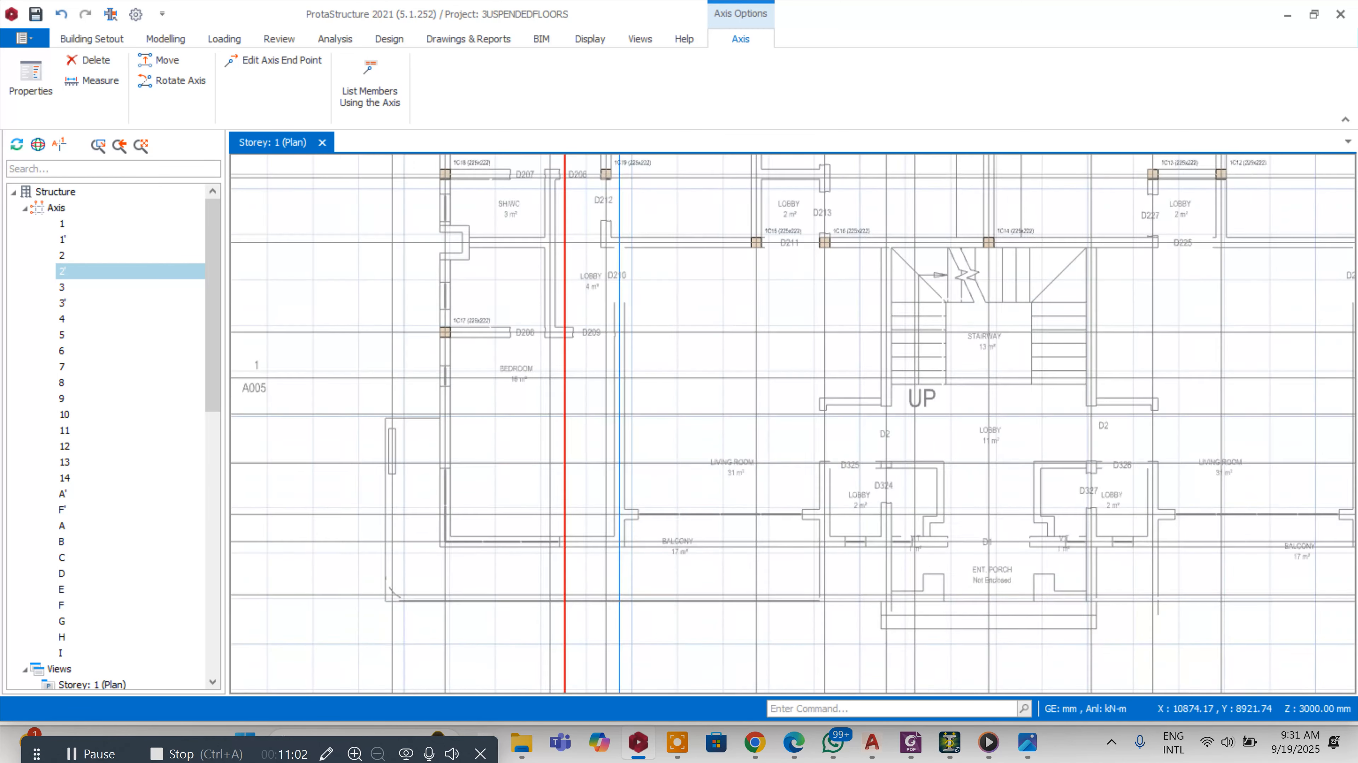
{"action": "left_click", "coordinate": [443, 235]}
{"action": "right_click", "coordinate": [492, 234]}
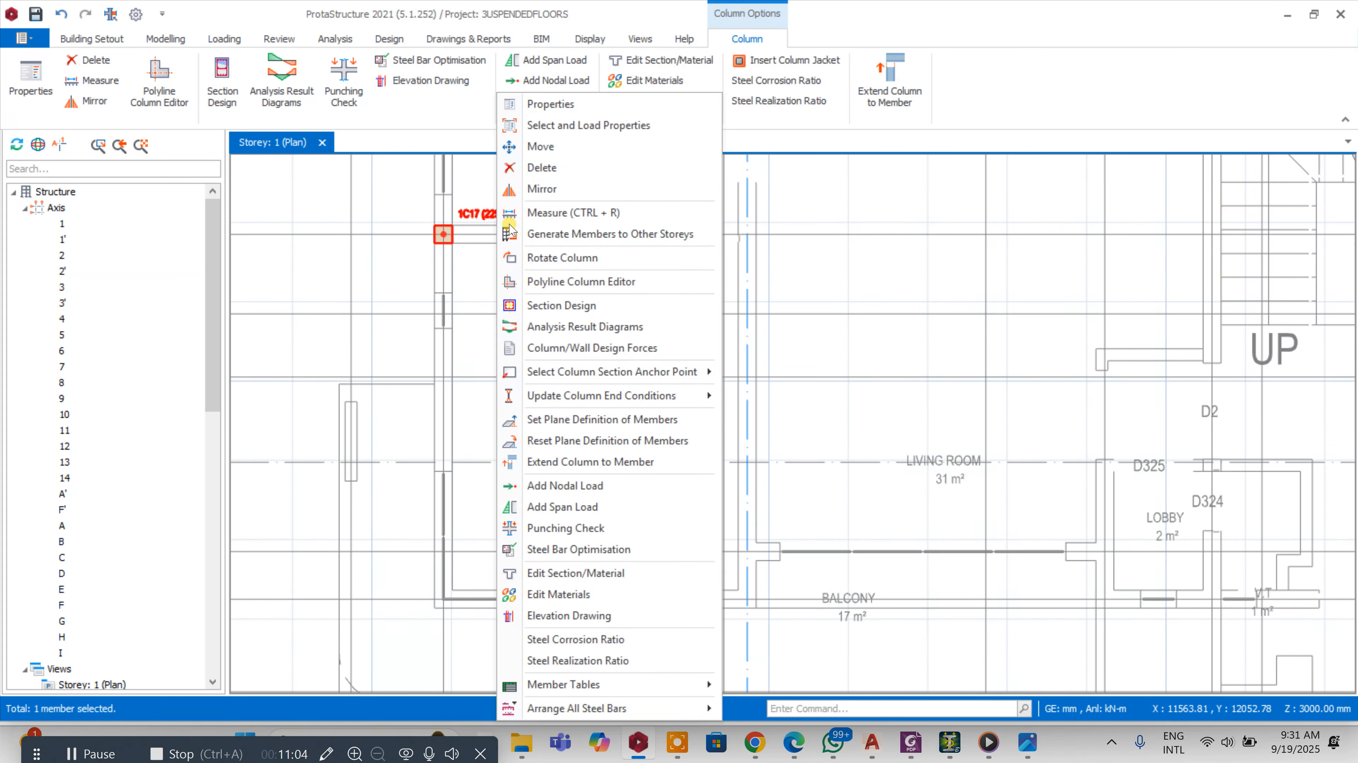
{"action": "left_click", "coordinate": [552, 105]}
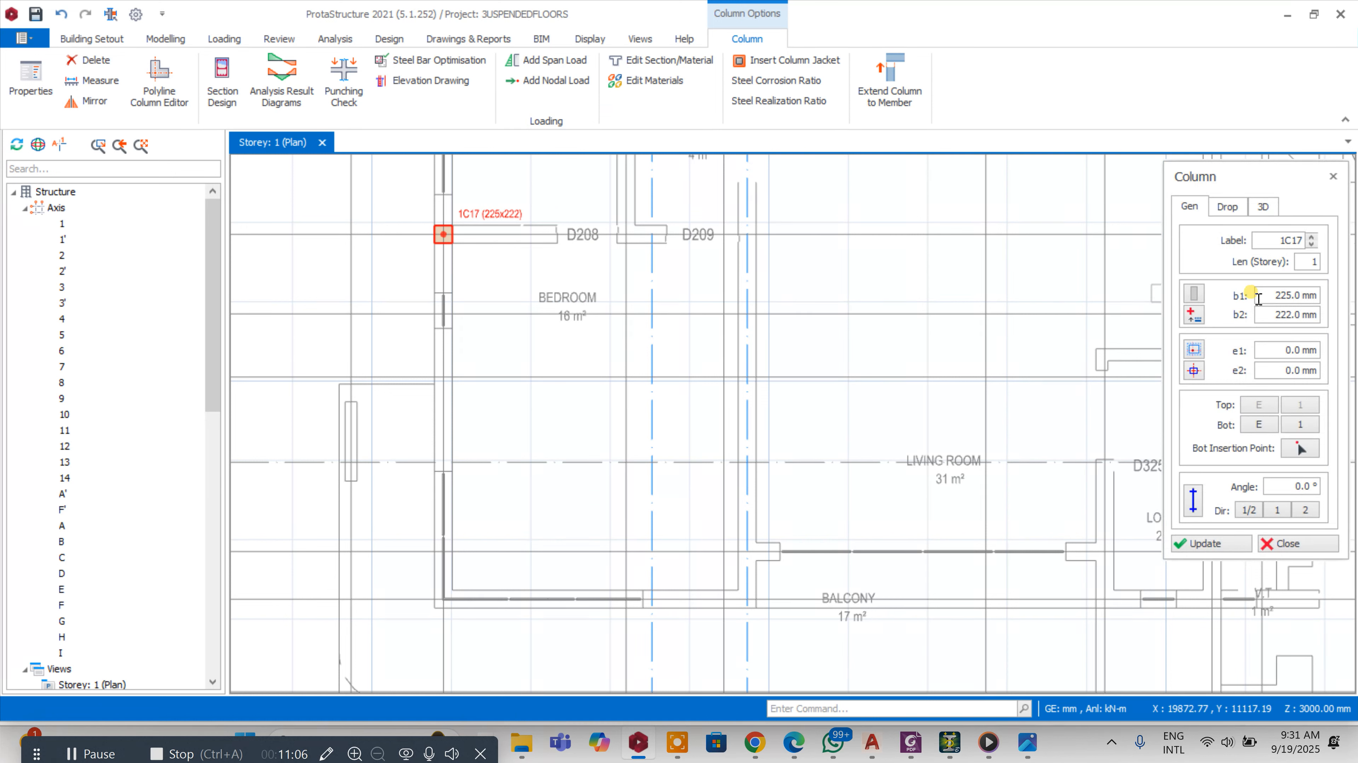
{"action": "left_click_drag", "start_coordinate": [1265, 316], "coordinate": [1324, 319]}
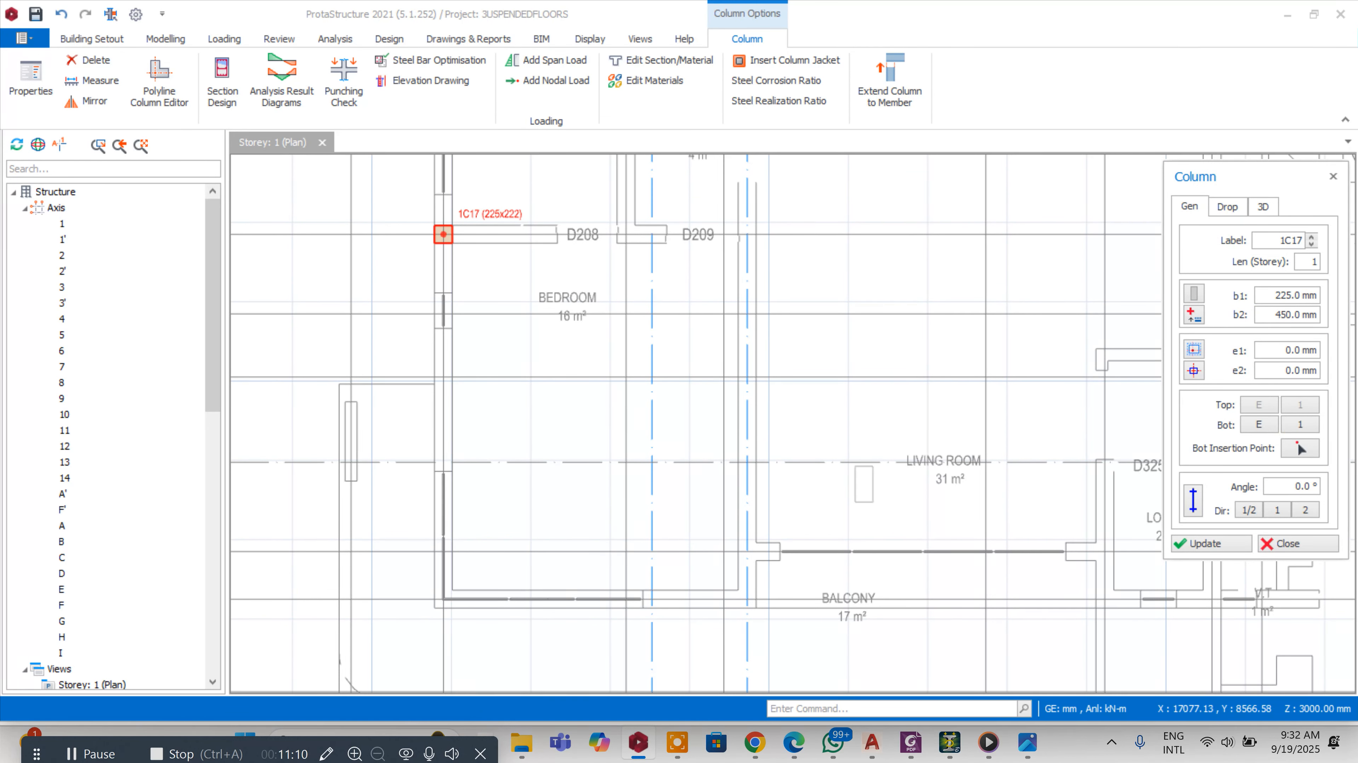
{"action": "left_click", "coordinate": [442, 463]}
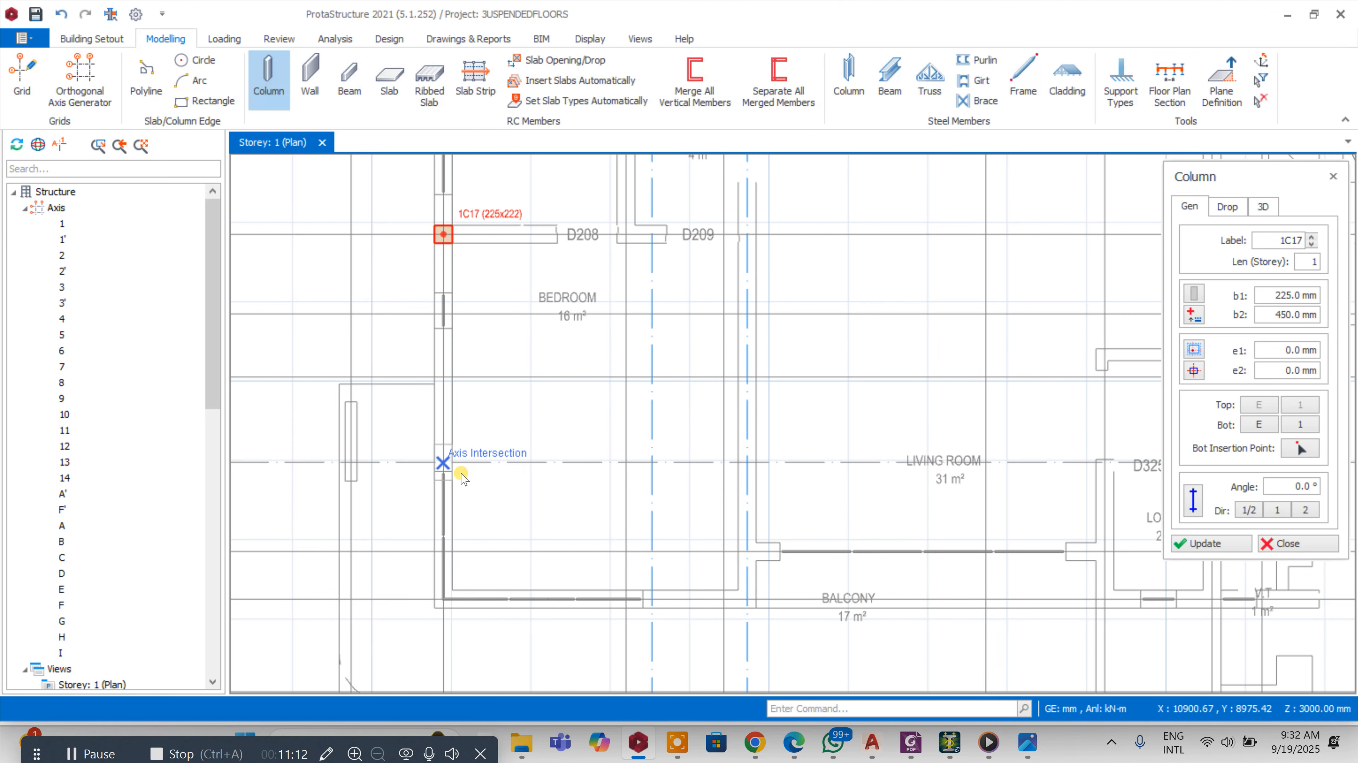
{"action": "left_click", "coordinate": [1271, 544]}
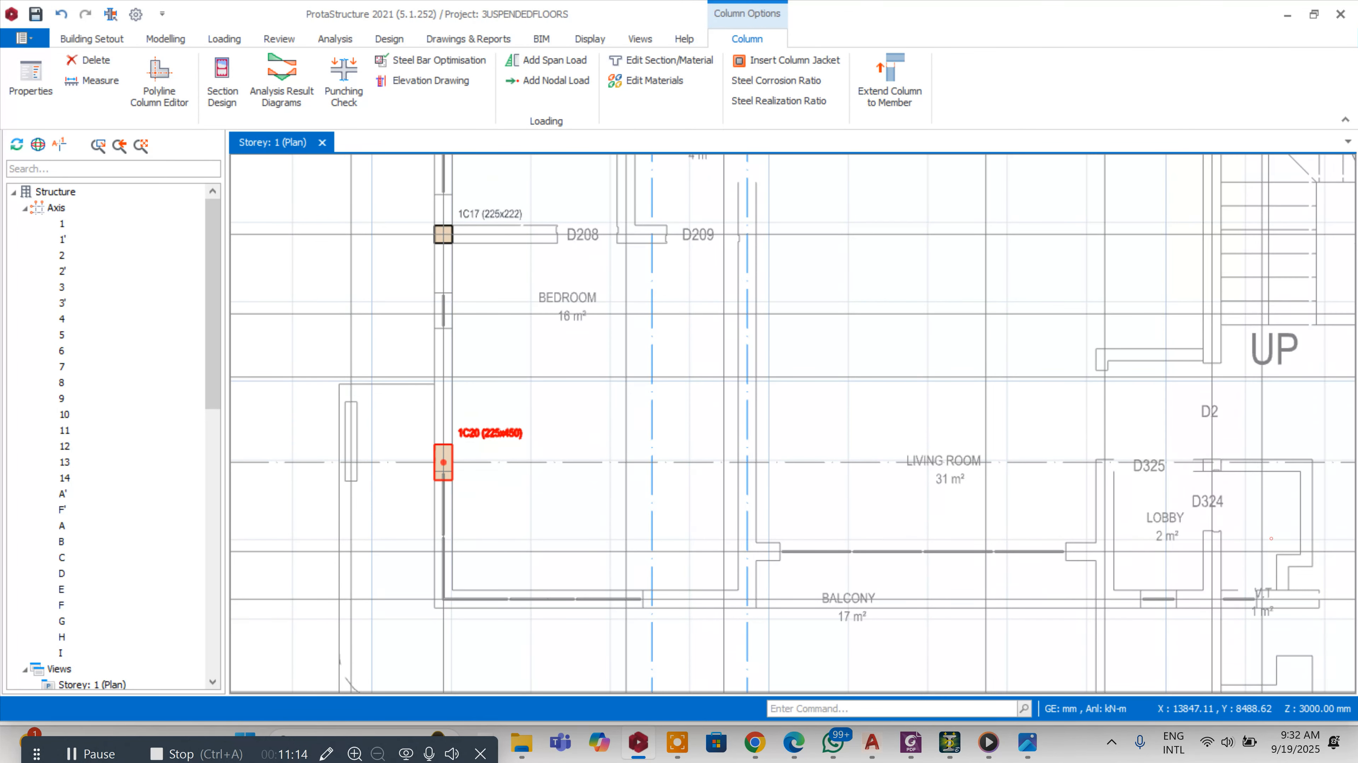
Place another 225 x 450 mm column at the intersection of axes 2' and H
{"action": "scroll", "coordinate": [588, 475], "scroll_direction": "up", "scroll_amount": 2}
{"action": "mouse_move", "coordinate": [870, 746]}
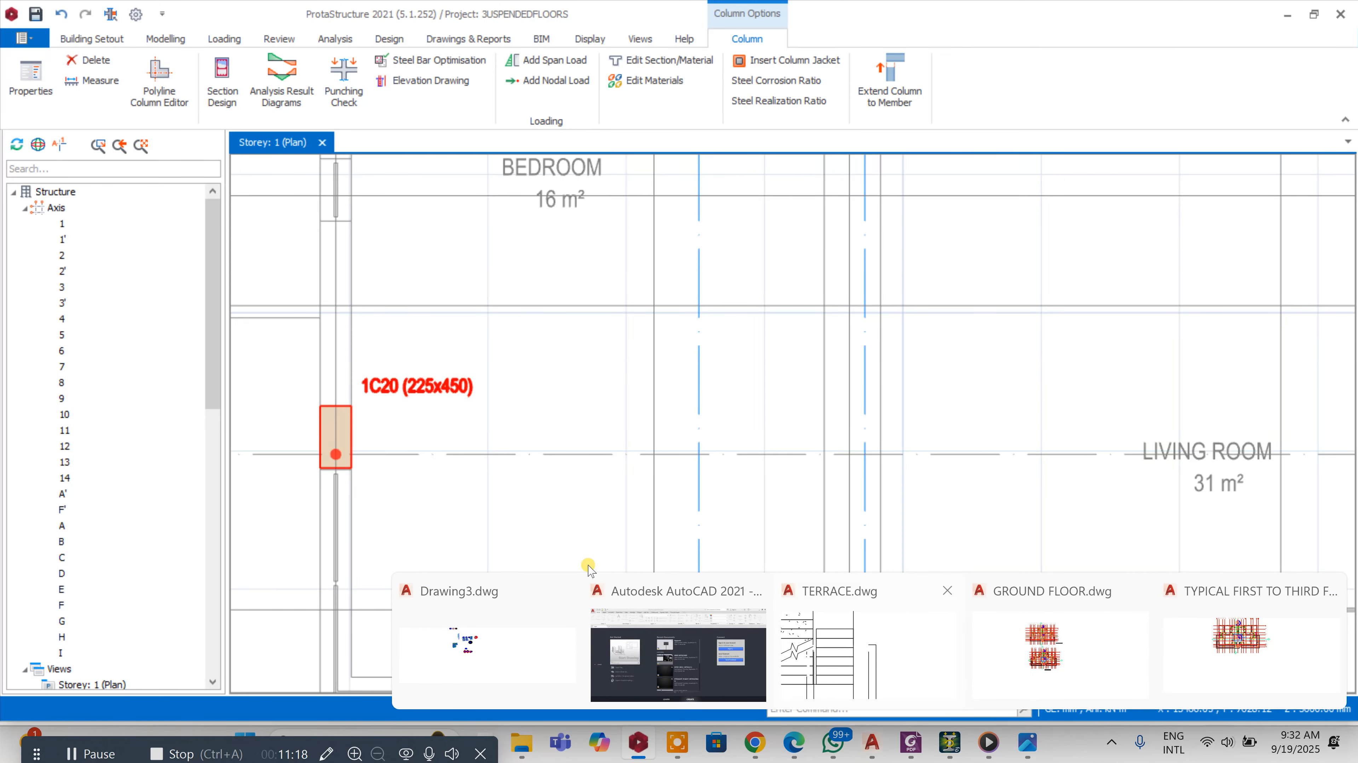
{"action": "scroll", "coordinate": [415, 437], "scroll_direction": "up", "scroll_amount": 1}
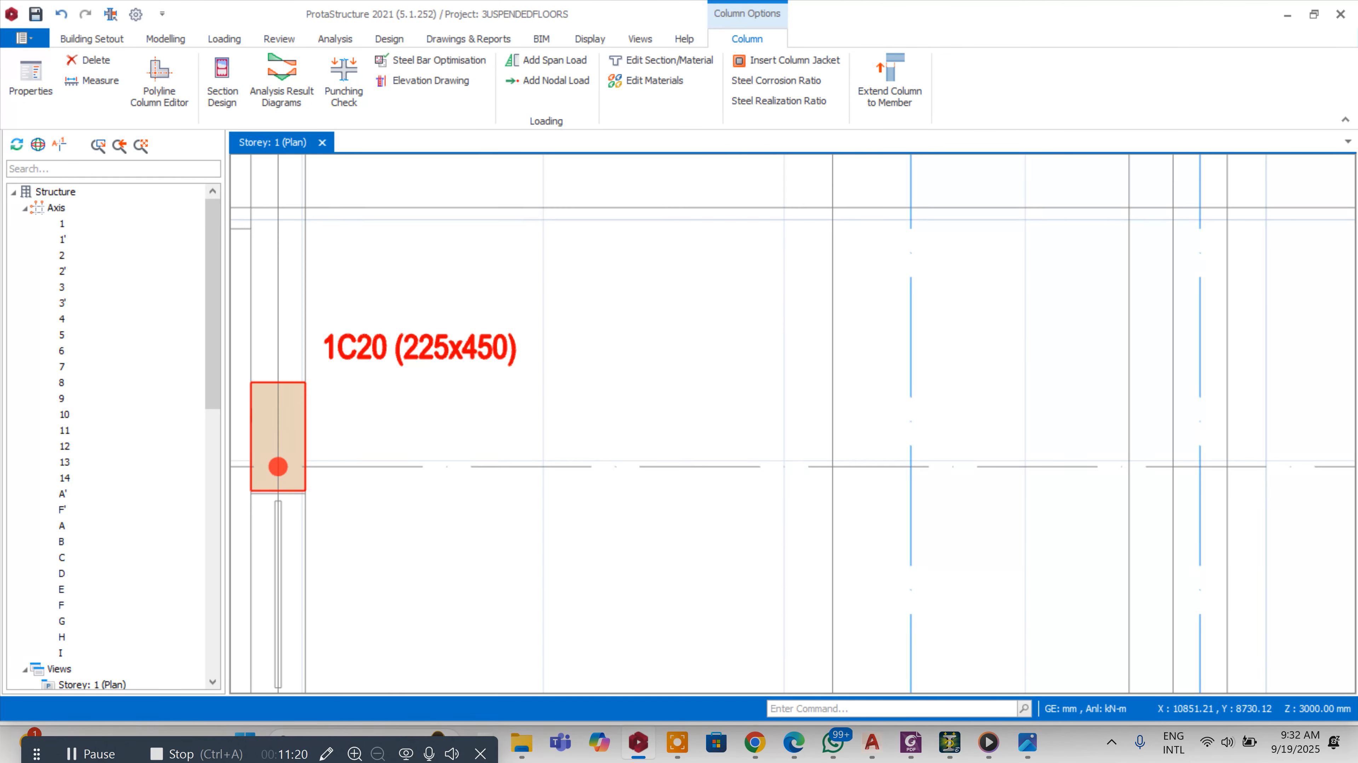
{"action": "scroll", "coordinate": [725, 323], "scroll_direction": "down", "scroll_amount": 3}
{"action": "scroll", "coordinate": [780, 366], "scroll_direction": "up", "scroll_amount": 3}
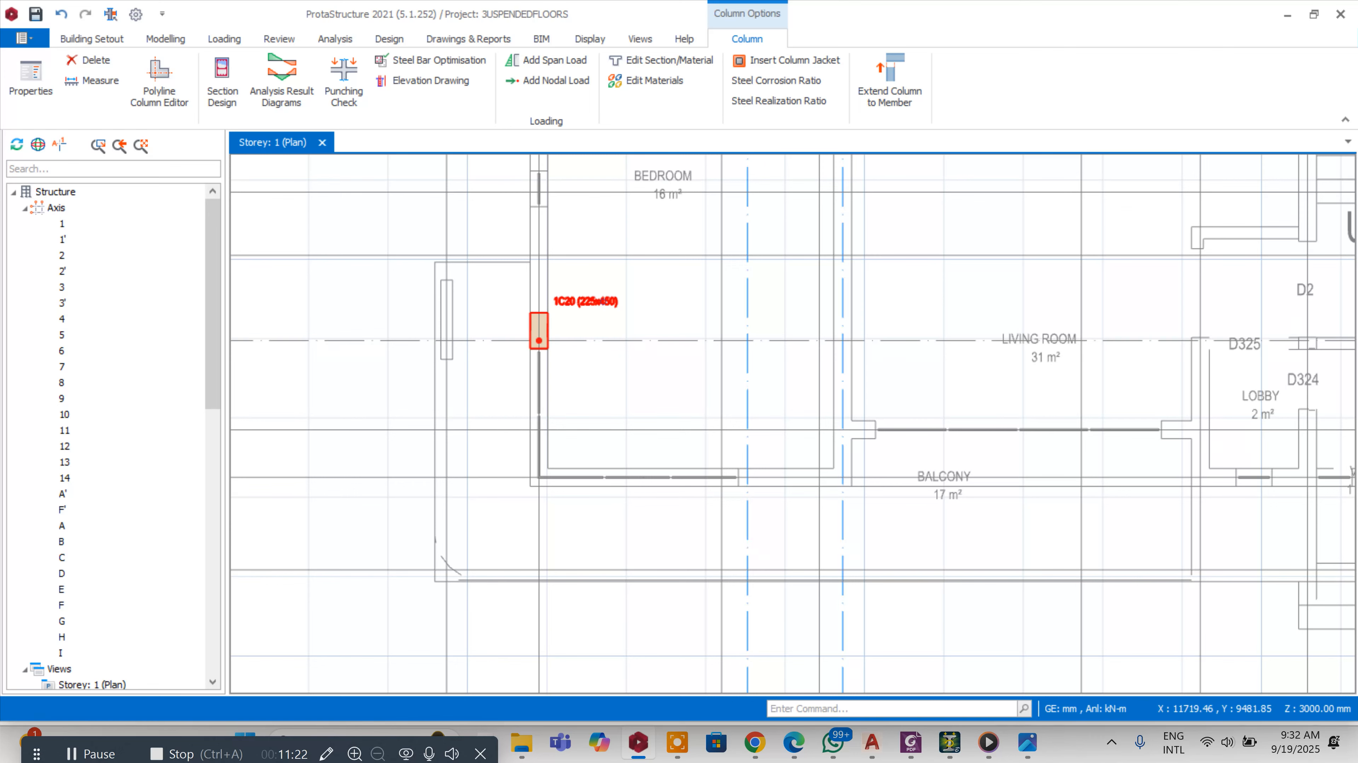
{"action": "right_click", "coordinate": [605, 302]}
{"action": "left_click", "coordinate": [657, 105]}
{"action": "scroll", "coordinate": [742, 474], "scroll_direction": "up", "scroll_amount": 2}
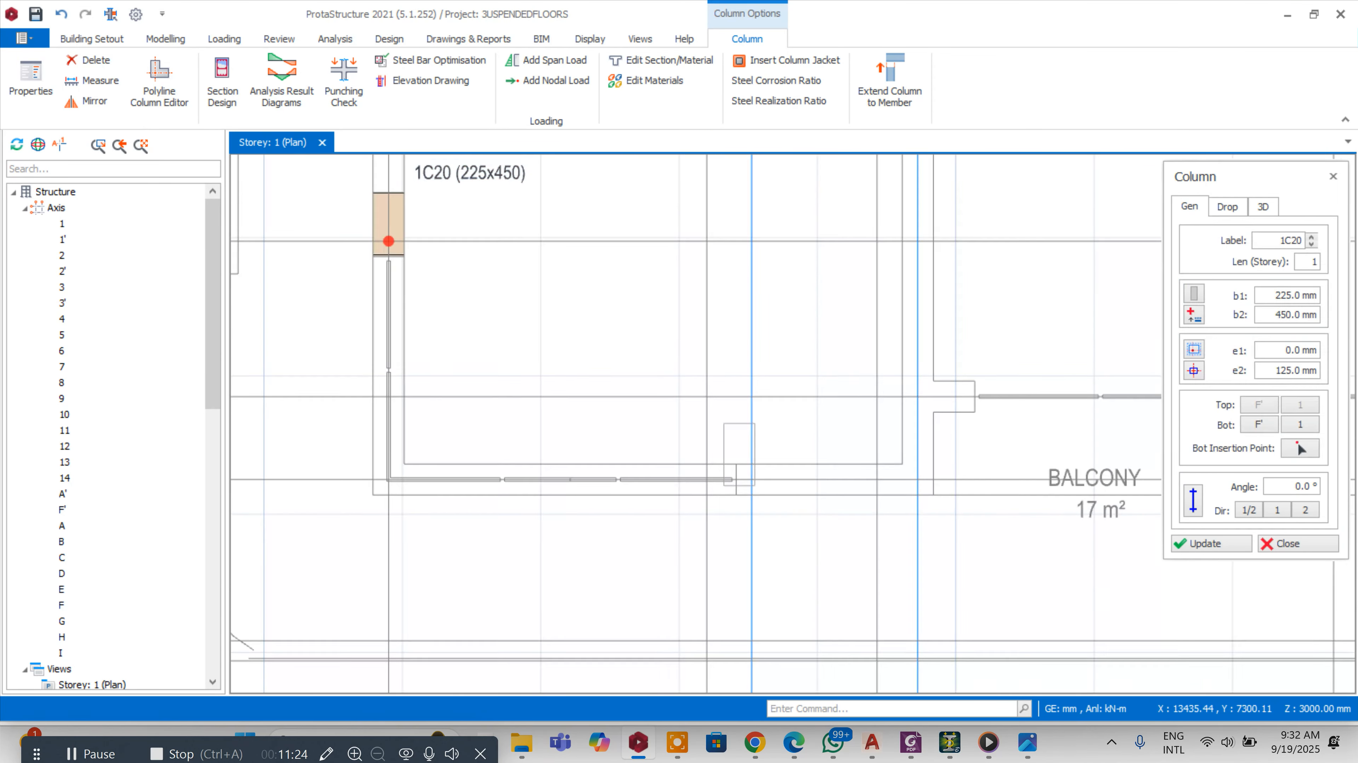
{"action": "left_click", "coordinate": [1298, 545]}
Rotate the column at axes 2' and H by 90 degrees
{"action": "right_click", "coordinate": [837, 422]}
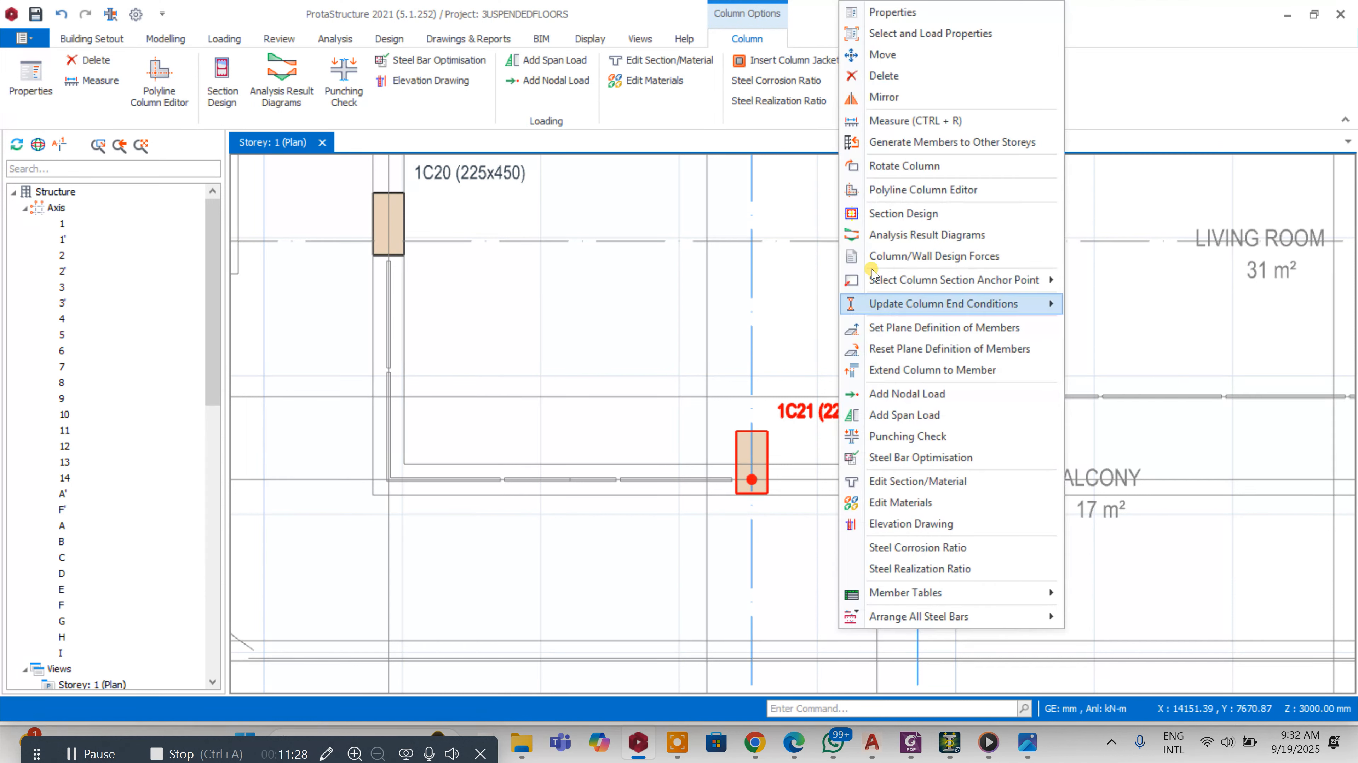
{"action": "left_click", "coordinate": [909, 166]}
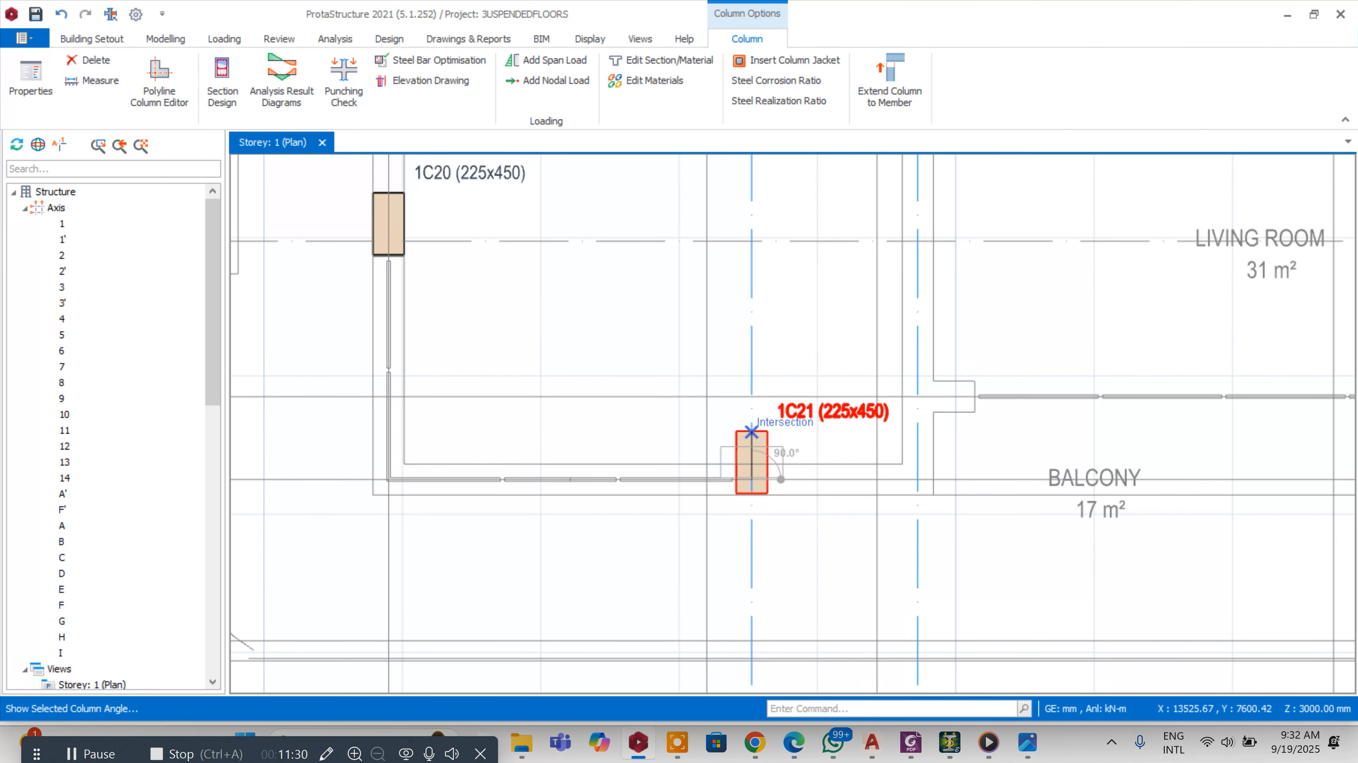
{"action": "left_click", "coordinate": [751, 431]}
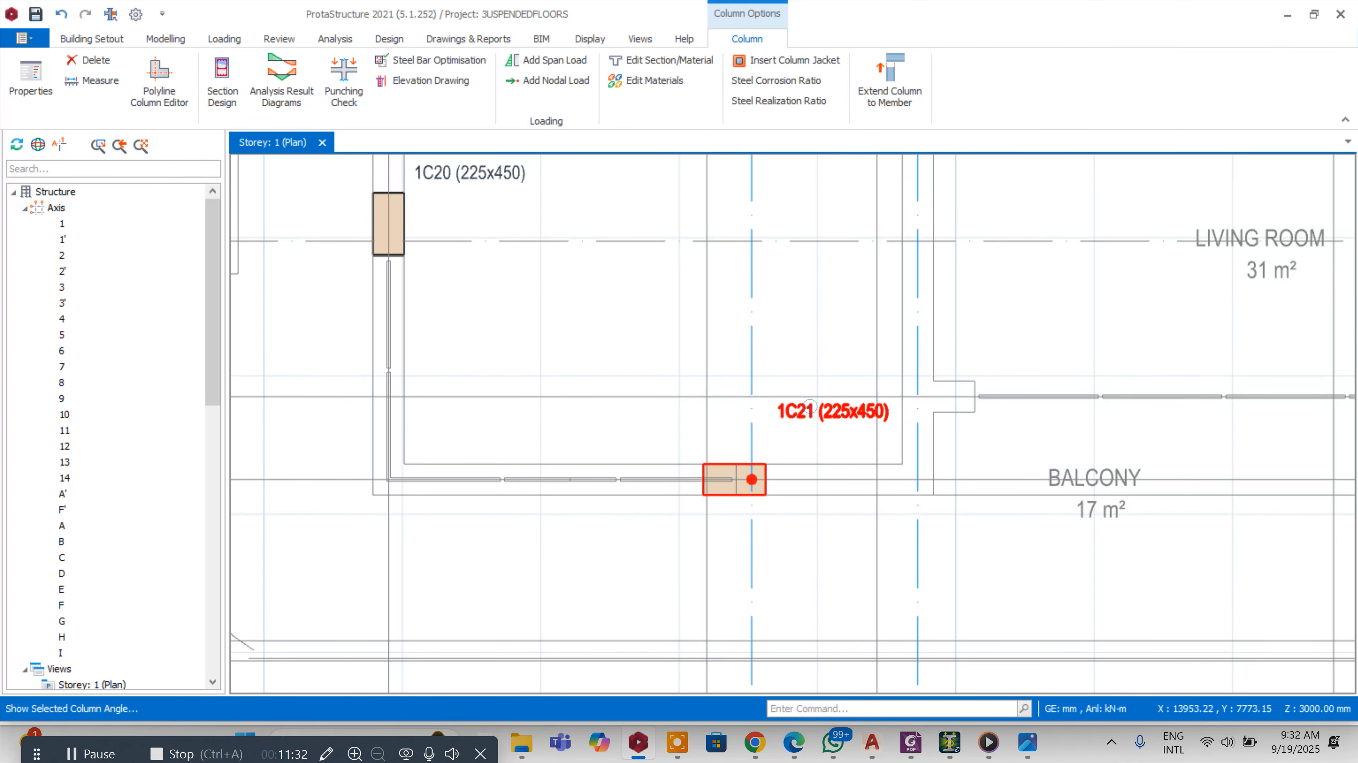
Set the rotated column's e2 eccentricity to -125 mm and apply it
{"action": "right_click", "coordinate": [809, 404]}
{"action": "left_click", "coordinate": [844, 10]}
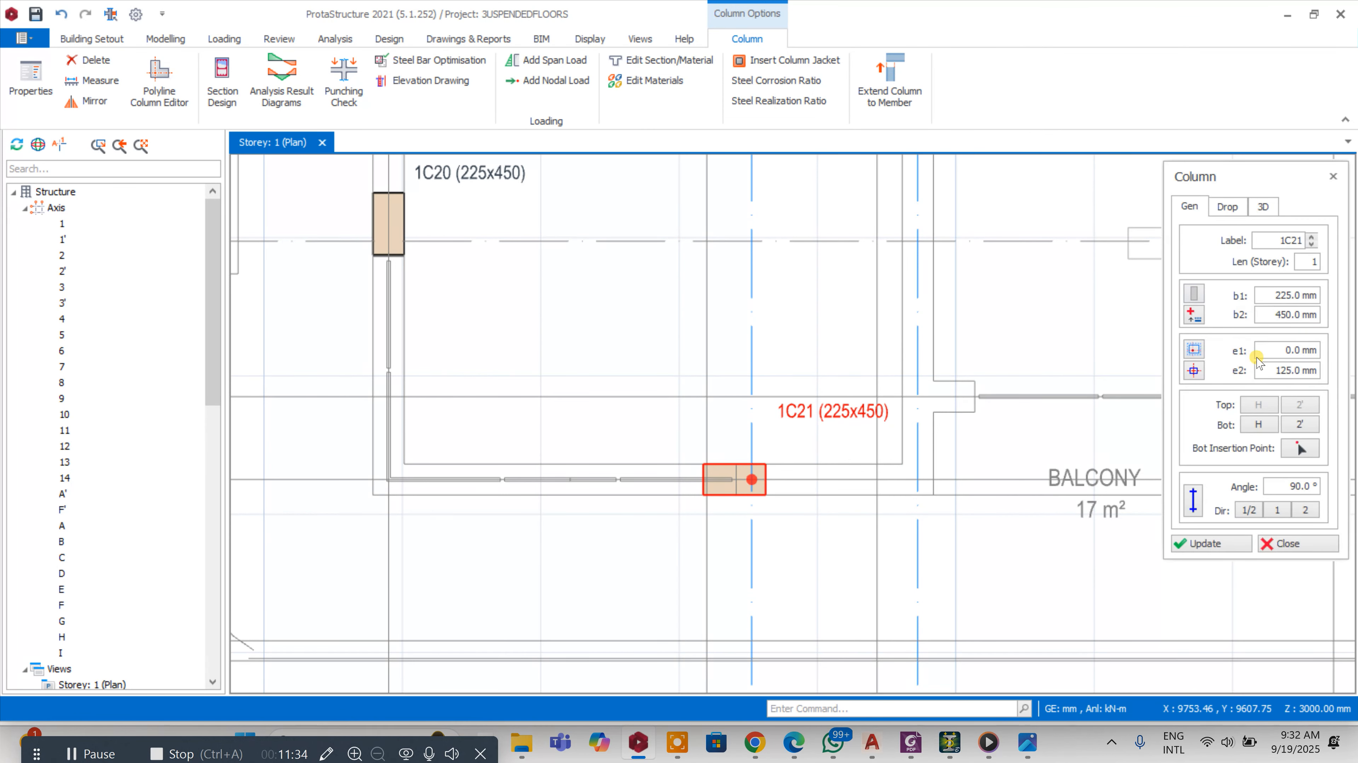
{"action": "left_click", "coordinate": [1266, 373]}
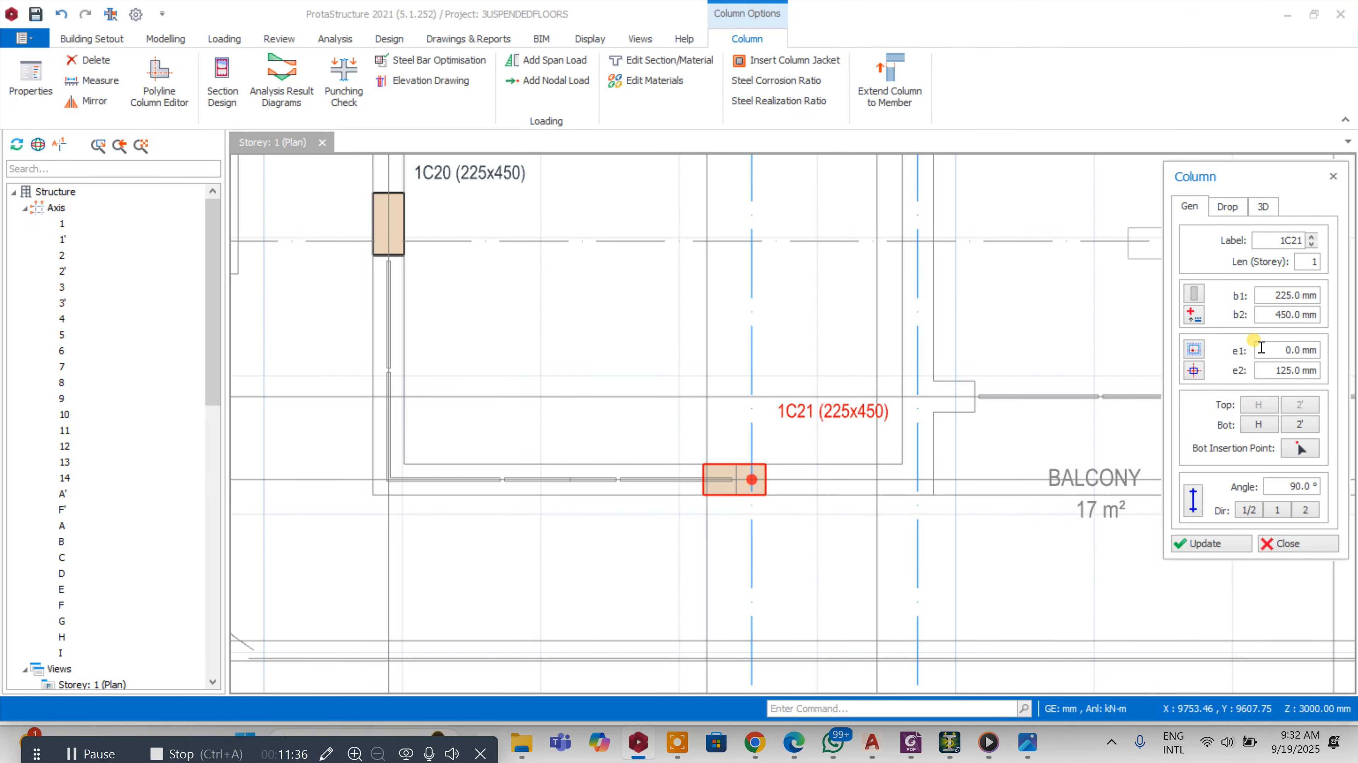
{"action": "left_click", "coordinate": [1206, 543]}
{"action": "scroll", "coordinate": [617, 398], "scroll_direction": "down", "scroll_amount": 2}
{"action": "scroll", "coordinate": [663, 302], "scroll_direction": "up", "scroll_amount": 3}
{"action": "scroll", "coordinate": [527, 400], "scroll_direction": "down", "scroll_amount": 3}
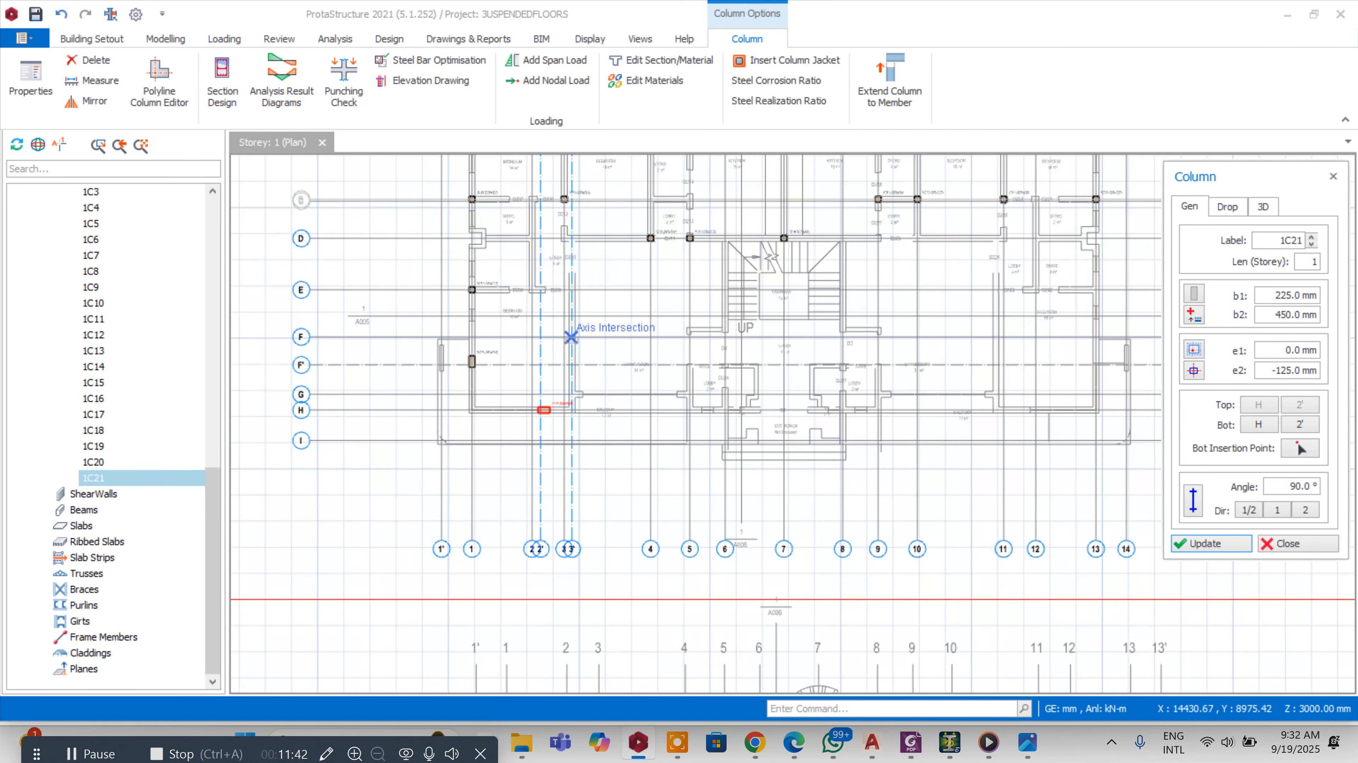
Take column 1C15's 225 x 222 mm section and place a column at the intersection of axes 3' and E
{"action": "scroll", "coordinate": [625, 259], "scroll_direction": "up", "scroll_amount": 2}
{"action": "scroll", "coordinate": [625, 259], "scroll_direction": "up", "scroll_amount": 2}
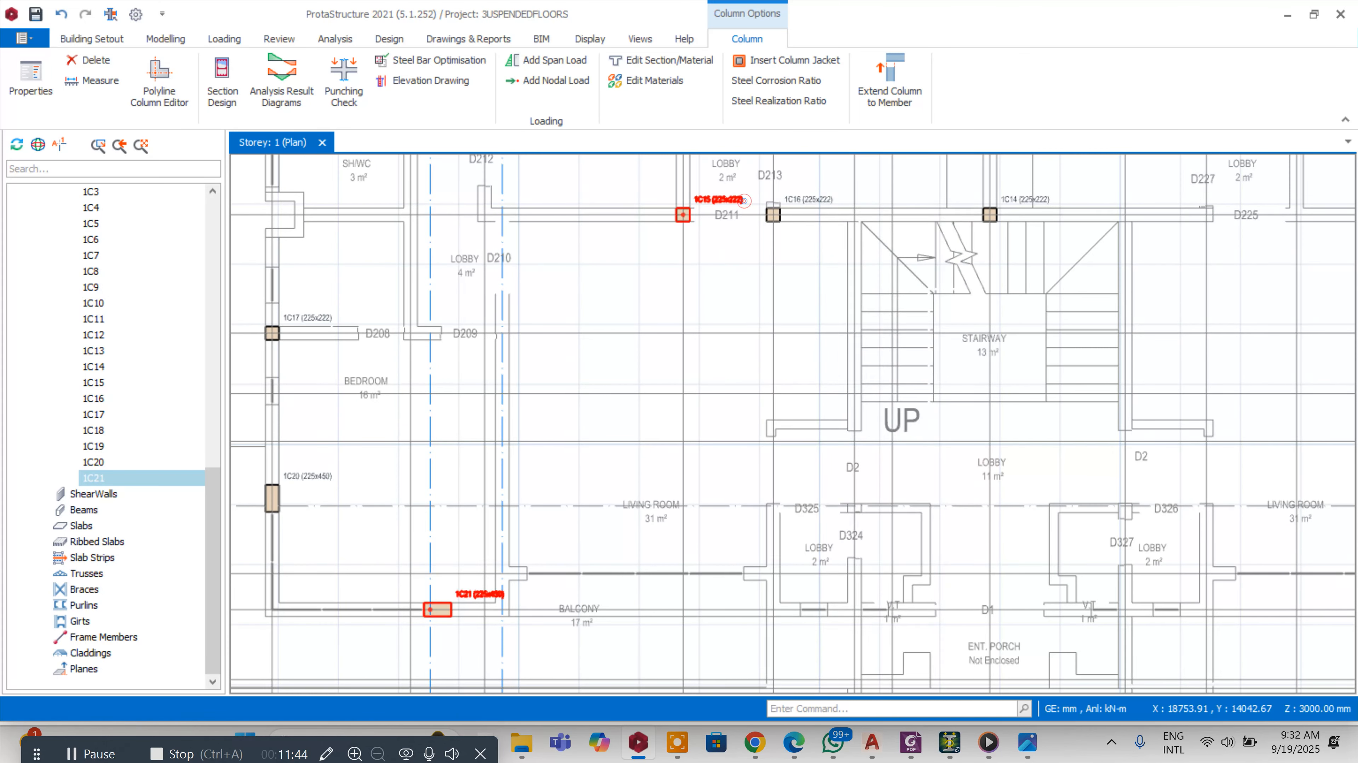
{"action": "right_click", "coordinate": [744, 201]}
{"action": "left_click", "coordinate": [775, 100]}
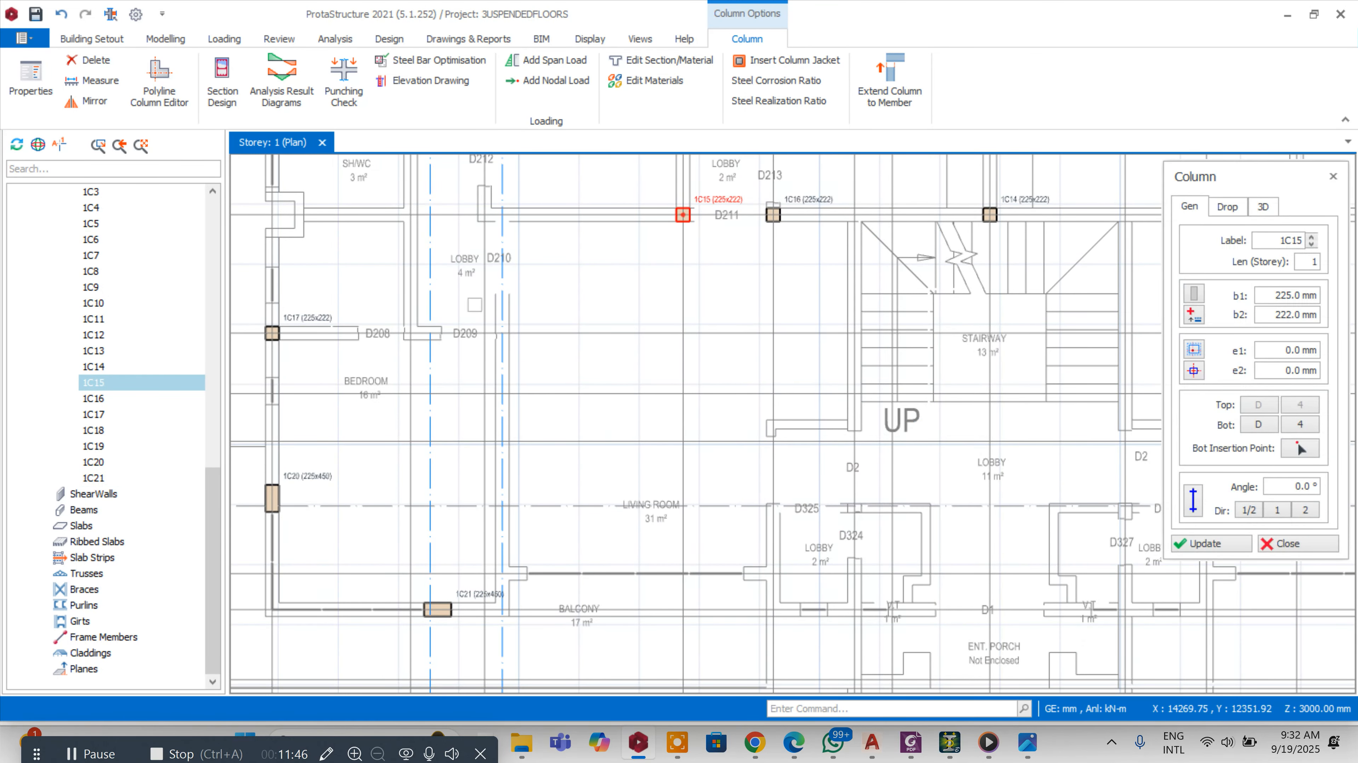
{"action": "scroll", "coordinate": [503, 333], "scroll_direction": "up", "scroll_amount": 2}
{"action": "left_click", "coordinate": [506, 304]}
Place a 225 x 222 mm column at the intersection of axes 5 and H
{"action": "scroll", "coordinate": [508, 304], "scroll_direction": "down", "scroll_amount": 6}
{"action": "scroll", "coordinate": [612, 425], "scroll_direction": "up", "scroll_amount": 4}
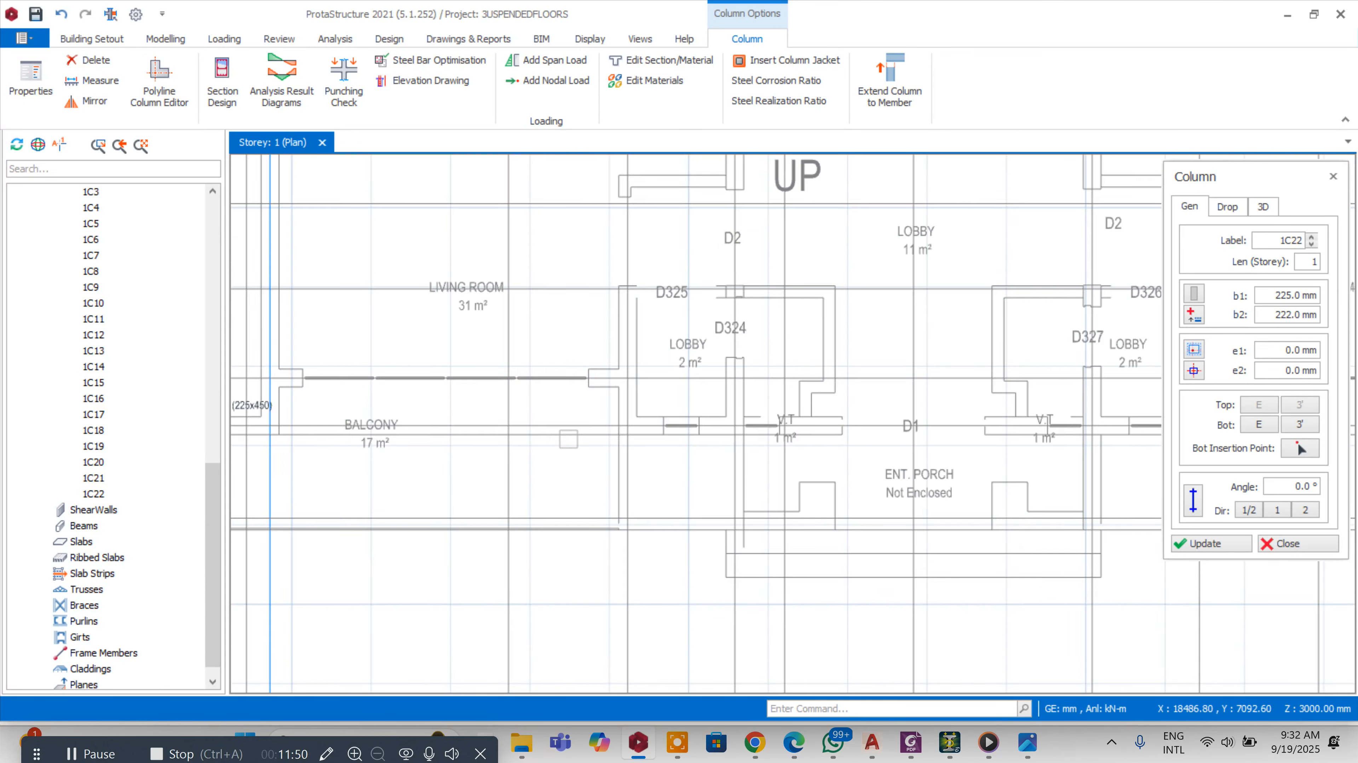
{"action": "scroll", "coordinate": [633, 406], "scroll_direction": "down", "scroll_amount": 4}
{"action": "left_click", "coordinate": [636, 408]}
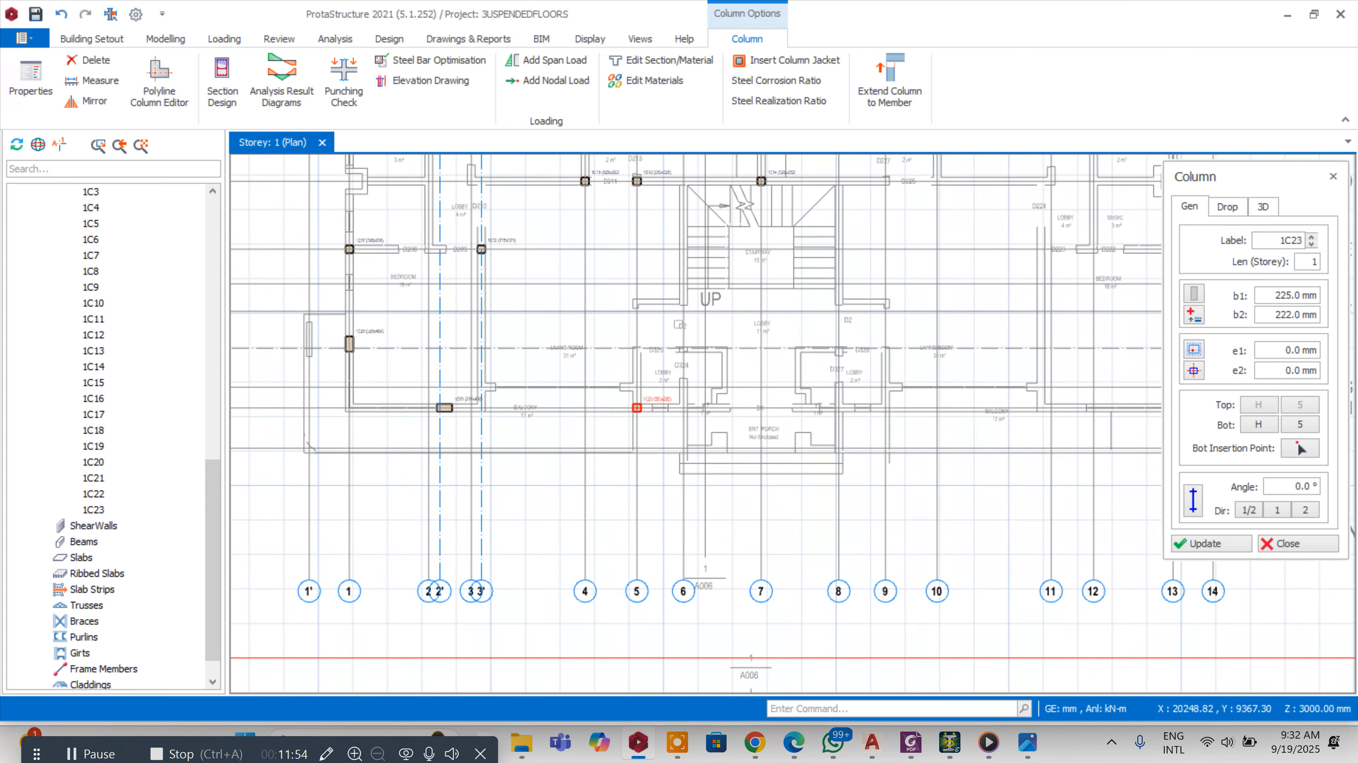
Examine the plan for axis intersections that still need columns
{"action": "scroll", "coordinate": [687, 295], "scroll_direction": "up", "scroll_amount": 1}
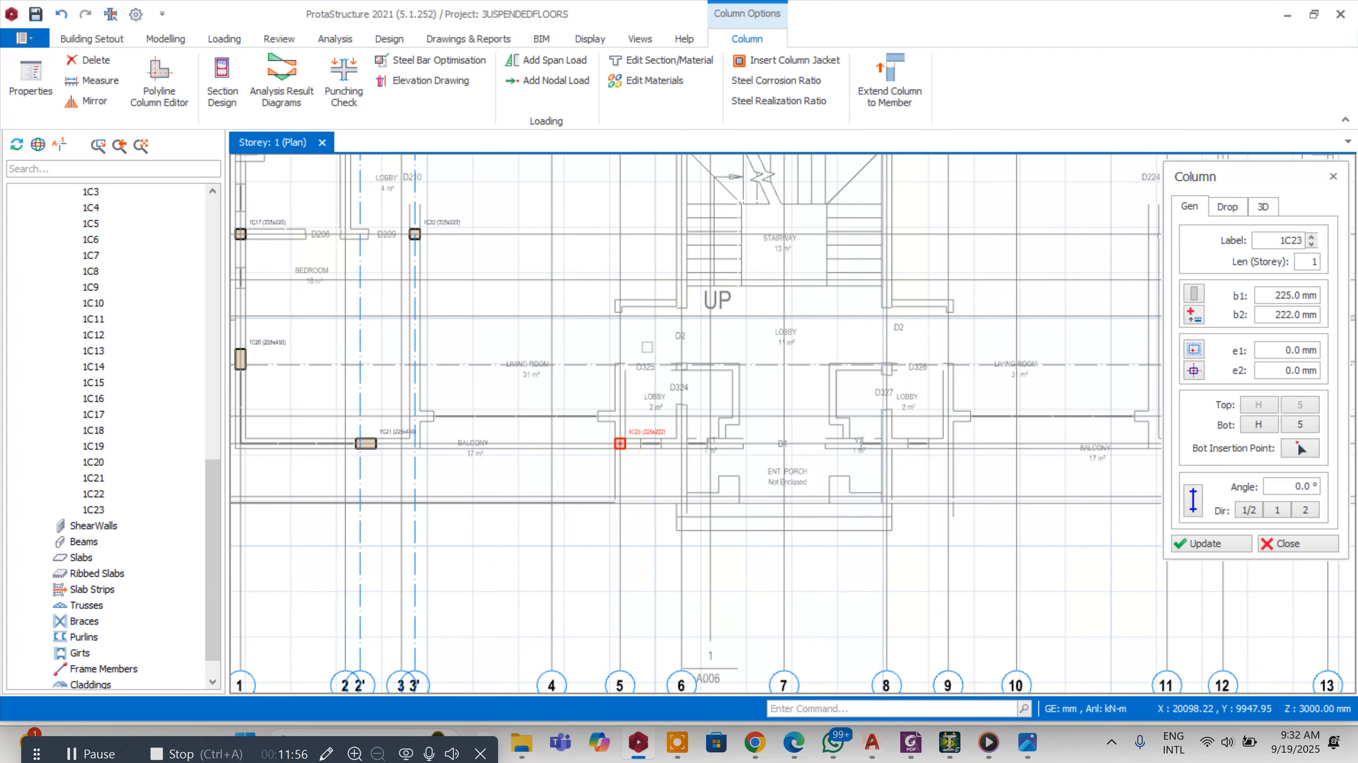
{"action": "scroll", "coordinate": [640, 369], "scroll_direction": "down", "scroll_amount": 1}
{"action": "scroll", "coordinate": [644, 399], "scroll_direction": "up", "scroll_amount": 2}
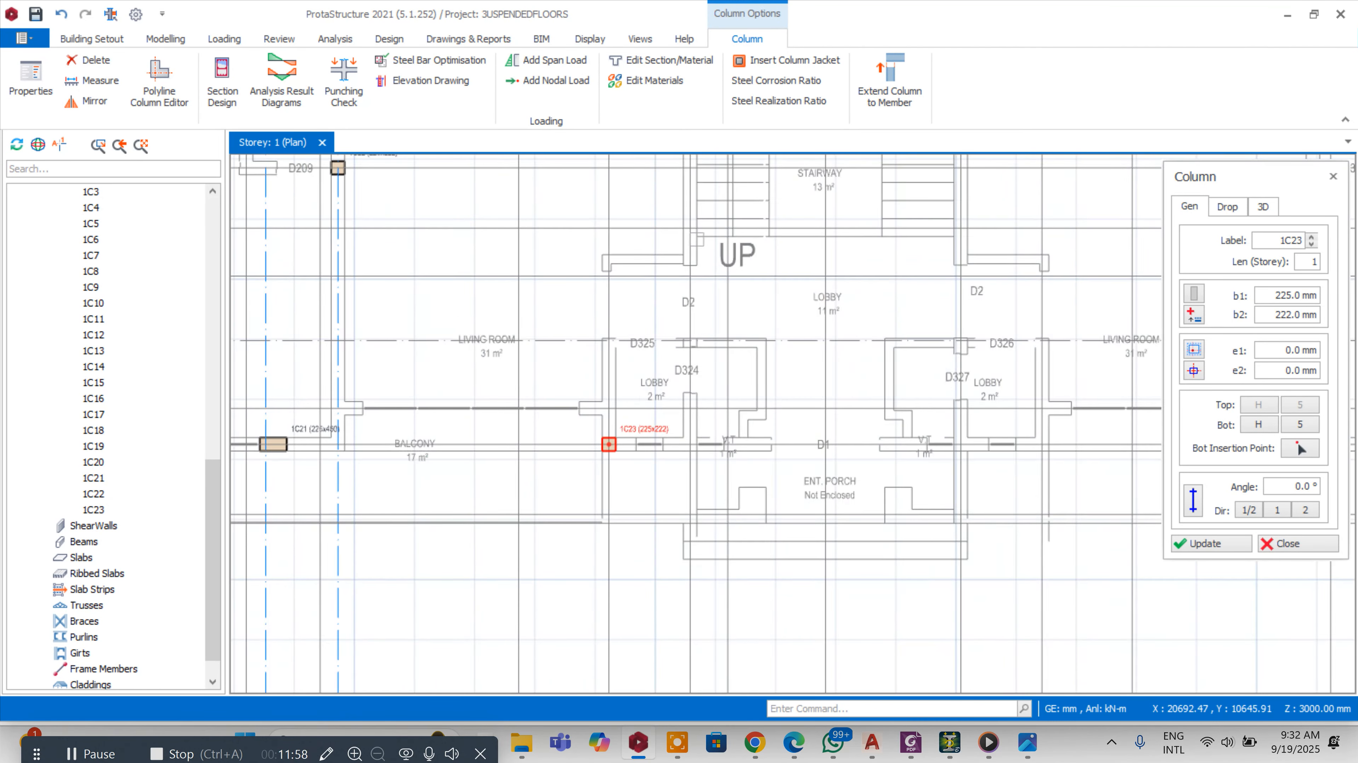
{"action": "scroll", "coordinate": [685, 338], "scroll_direction": "down", "scroll_amount": 4}
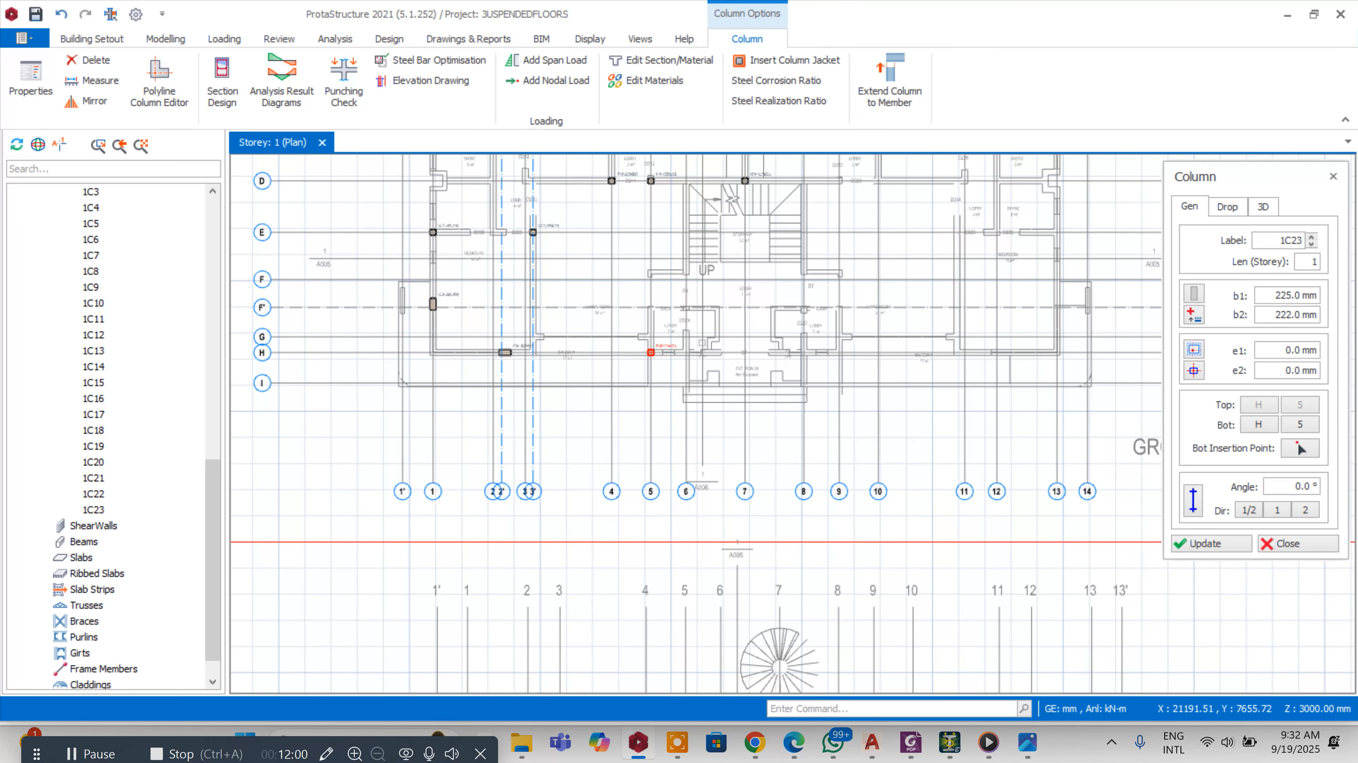
{"action": "scroll", "coordinate": [687, 334], "scroll_direction": "up", "scroll_amount": 2}
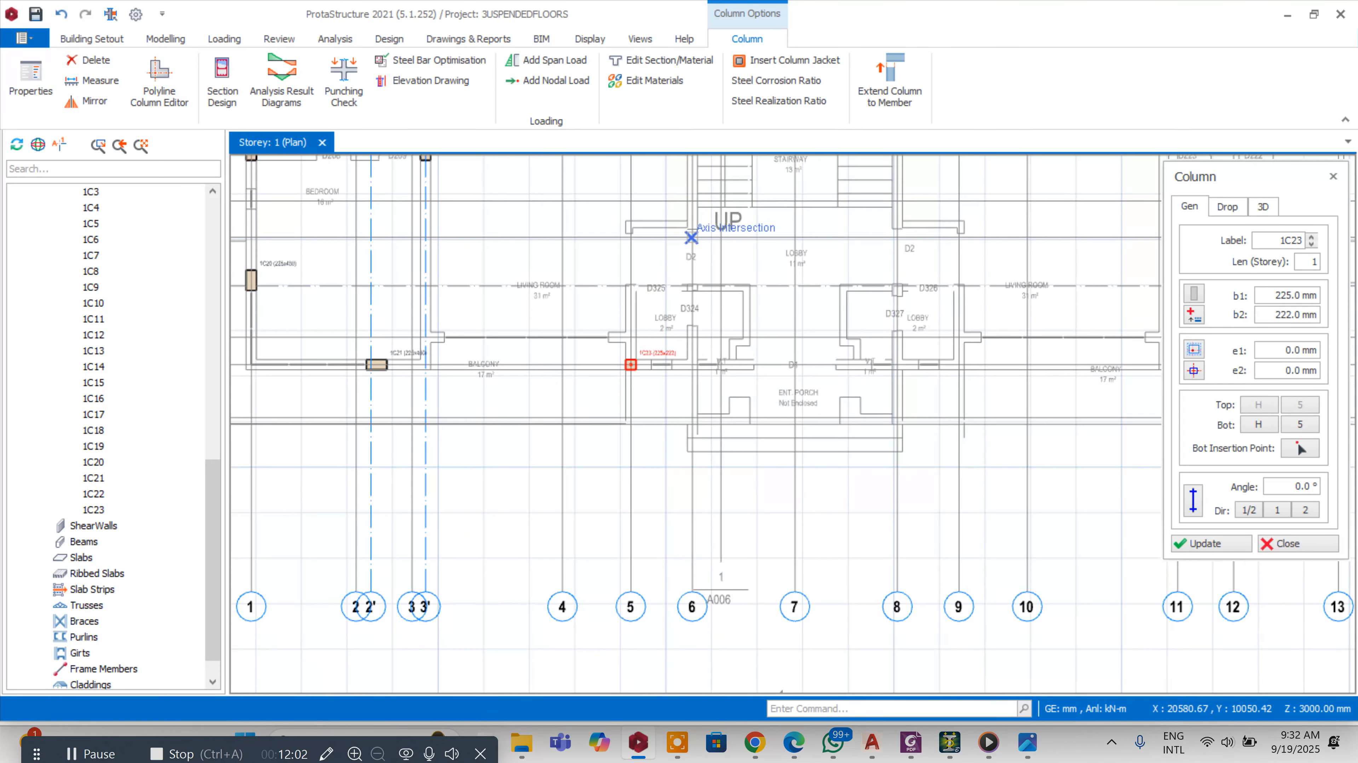
{"action": "scroll", "coordinate": [751, 279], "scroll_direction": "down", "scroll_amount": 2}
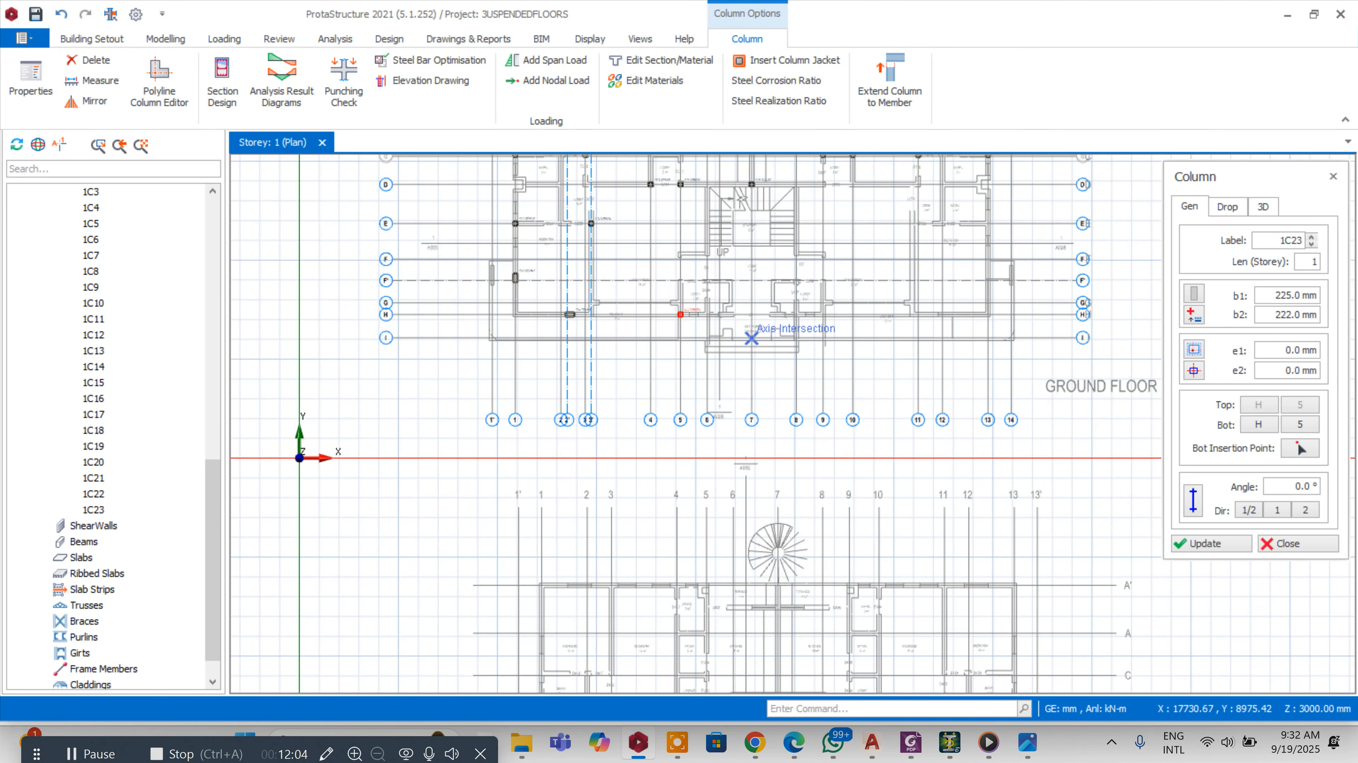
{"action": "scroll", "coordinate": [751, 278], "scroll_direction": "up", "scroll_amount": 1}
{"action": "scroll", "coordinate": [711, 353], "scroll_direction": "up", "scroll_amount": 1}
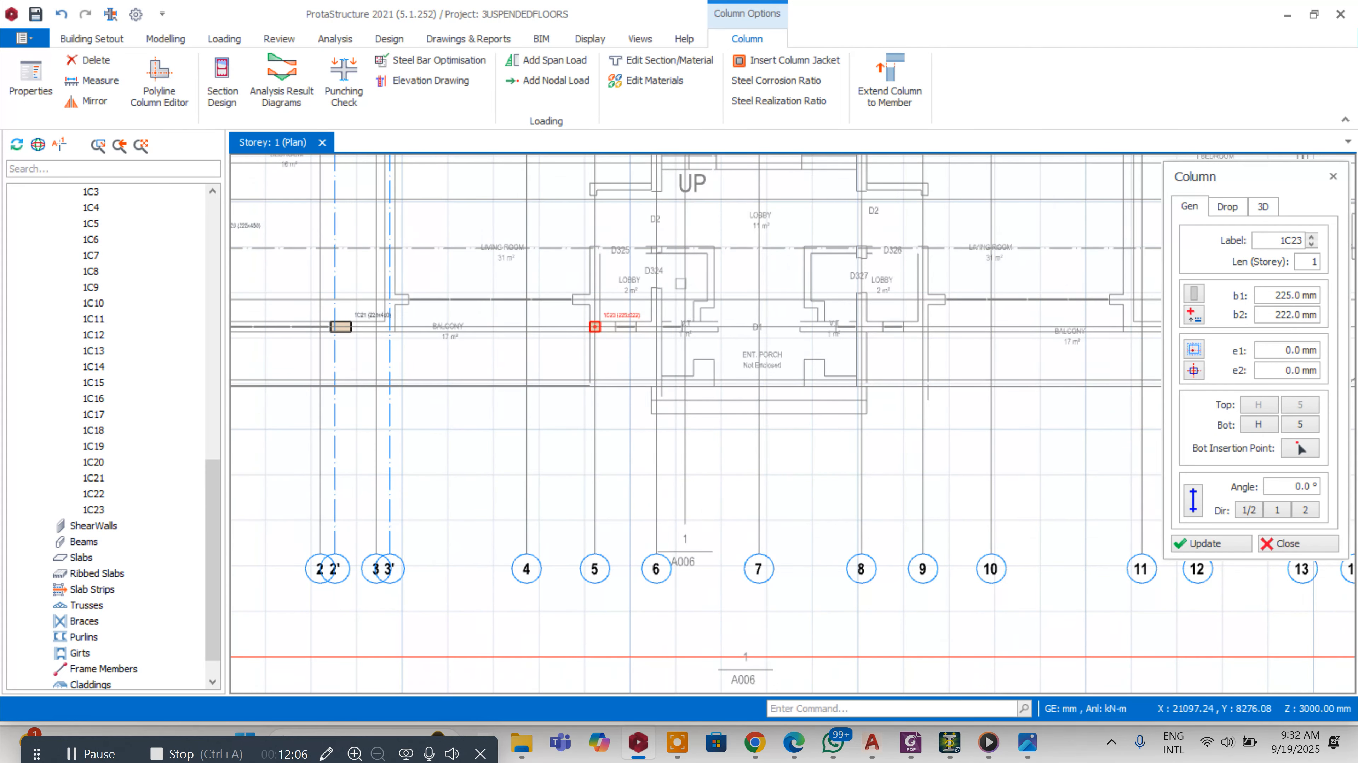
{"action": "scroll", "coordinate": [675, 496], "scroll_direction": "down", "scroll_amount": 1}
{"action": "scroll", "coordinate": [798, 270], "scroll_direction": "down", "scroll_amount": 3}
{"action": "scroll", "coordinate": [880, 338], "scroll_direction": "up", "scroll_amount": 4}
{"action": "scroll", "coordinate": [899, 329], "scroll_direction": "down", "scroll_amount": 3}
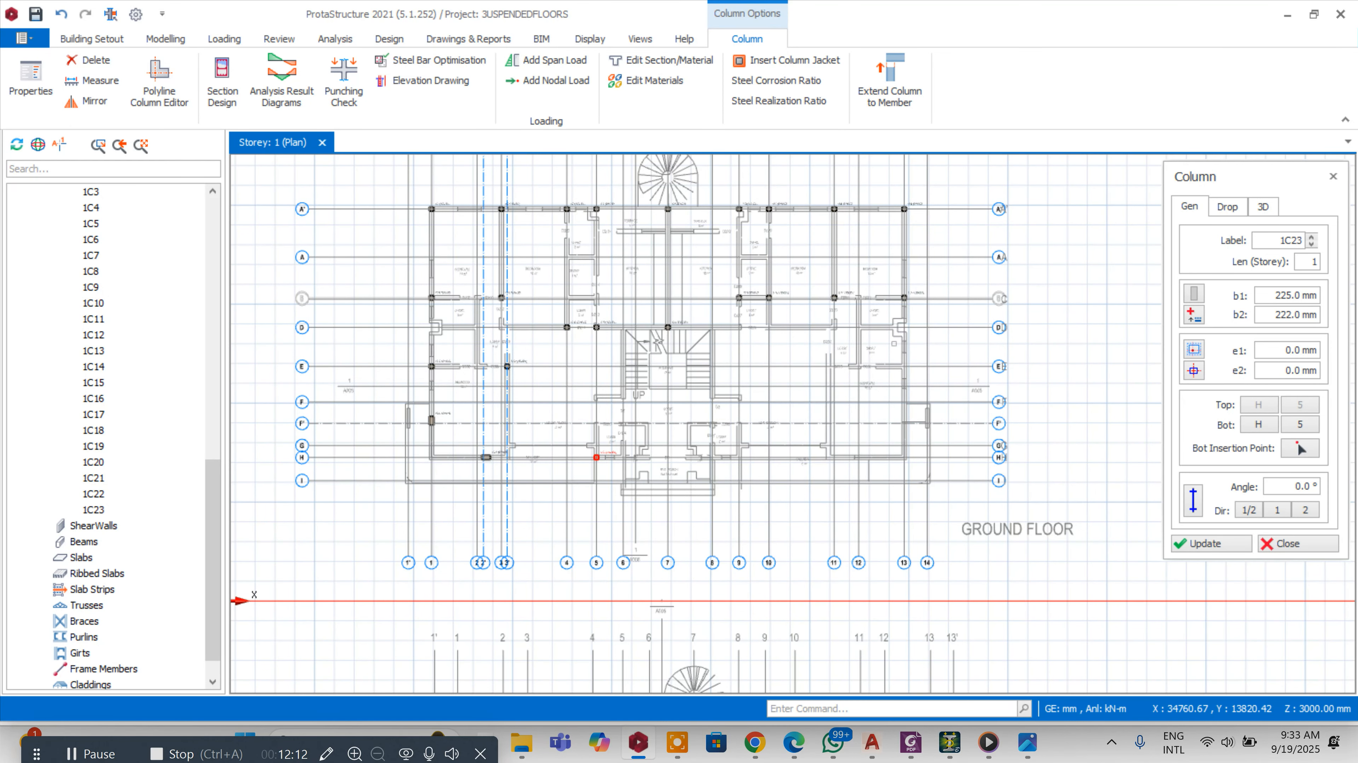
Place a 225 x 222 mm column at the intersection of axes 13 and E
{"action": "scroll", "coordinate": [900, 361], "scroll_direction": "up", "scroll_amount": 2}
{"action": "left_click", "coordinate": [904, 378]}
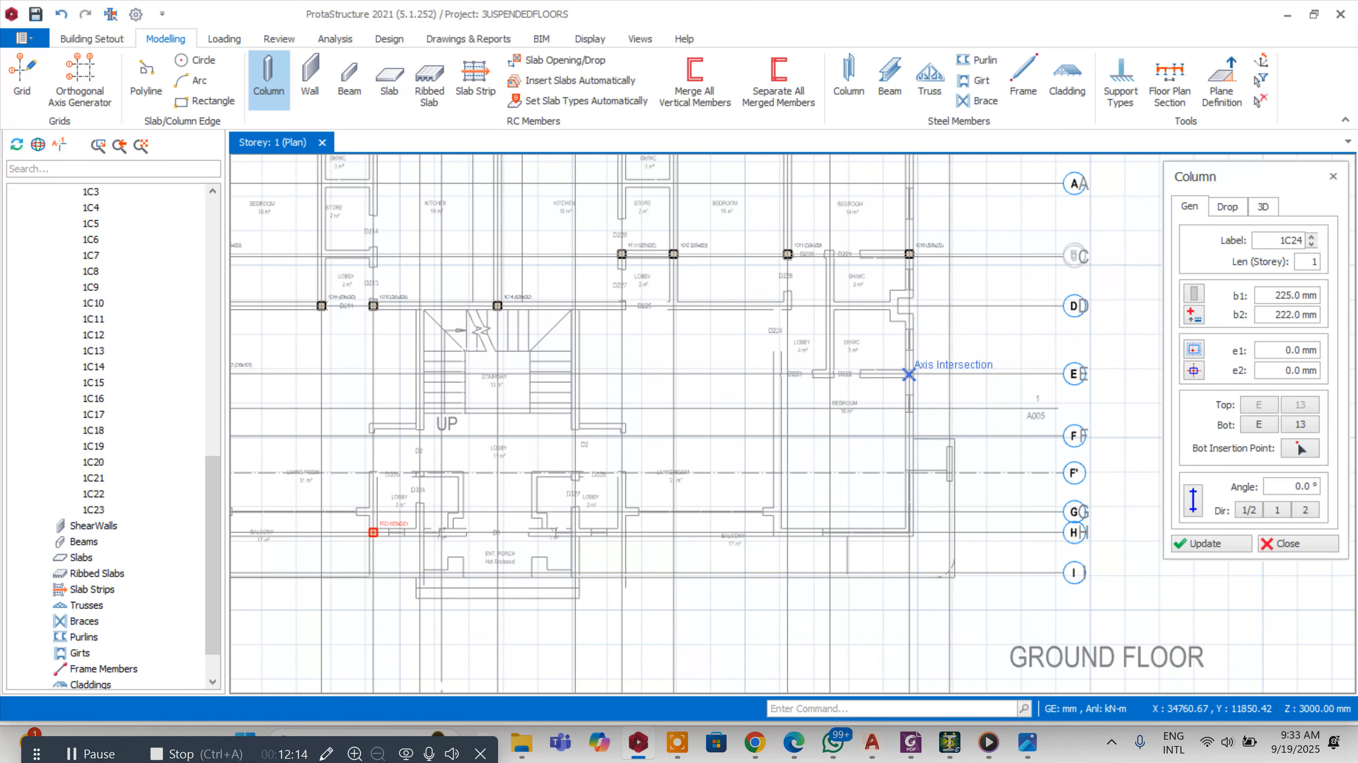
{"action": "left_click", "coordinate": [908, 375]}
Place a 225 x 222 mm column at the intersection of axes 9 and H
{"action": "scroll", "coordinate": [908, 374], "scroll_direction": "down", "scroll_amount": 2}
{"action": "scroll", "coordinate": [882, 377], "scroll_direction": "up", "scroll_amount": 1}
{"action": "scroll", "coordinate": [849, 379], "scroll_direction": "up", "scroll_amount": 1}
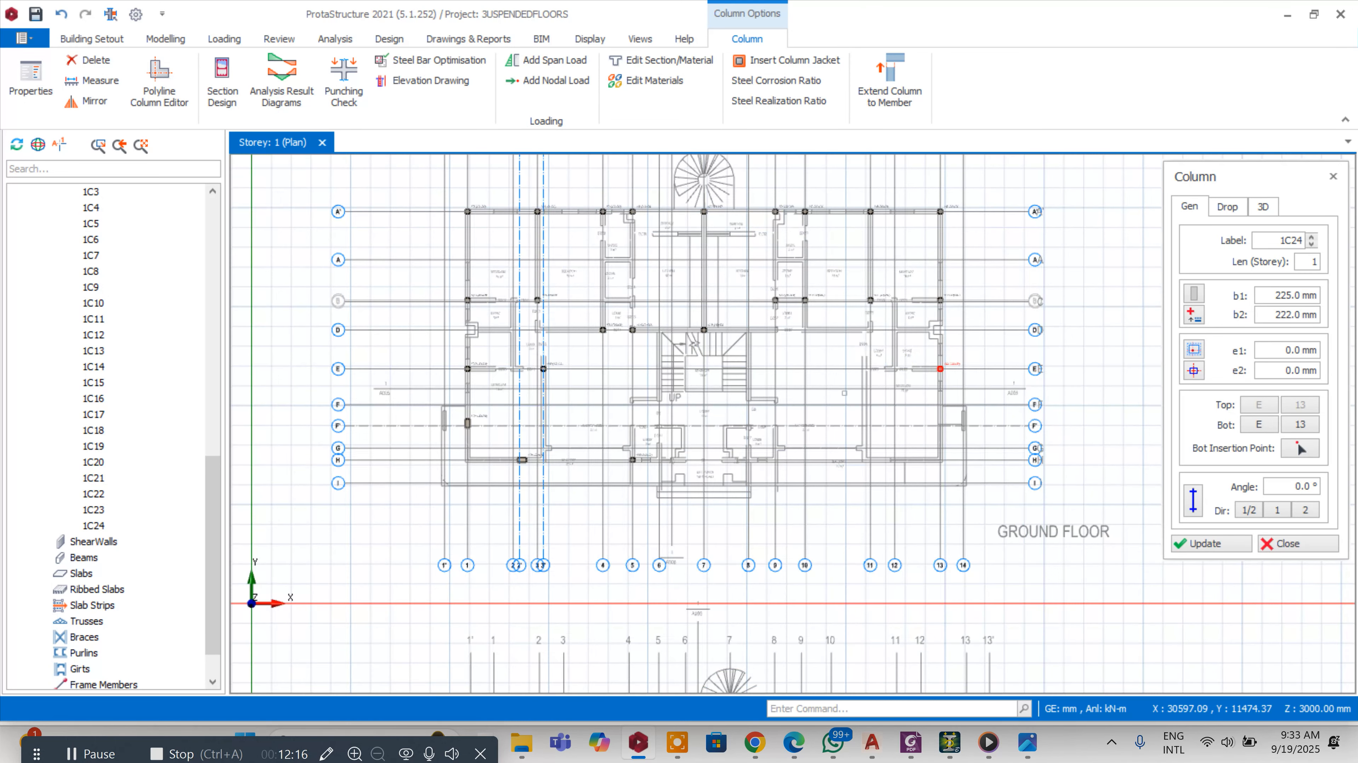
{"action": "scroll", "coordinate": [747, 460], "scroll_direction": "up", "scroll_amount": 3}
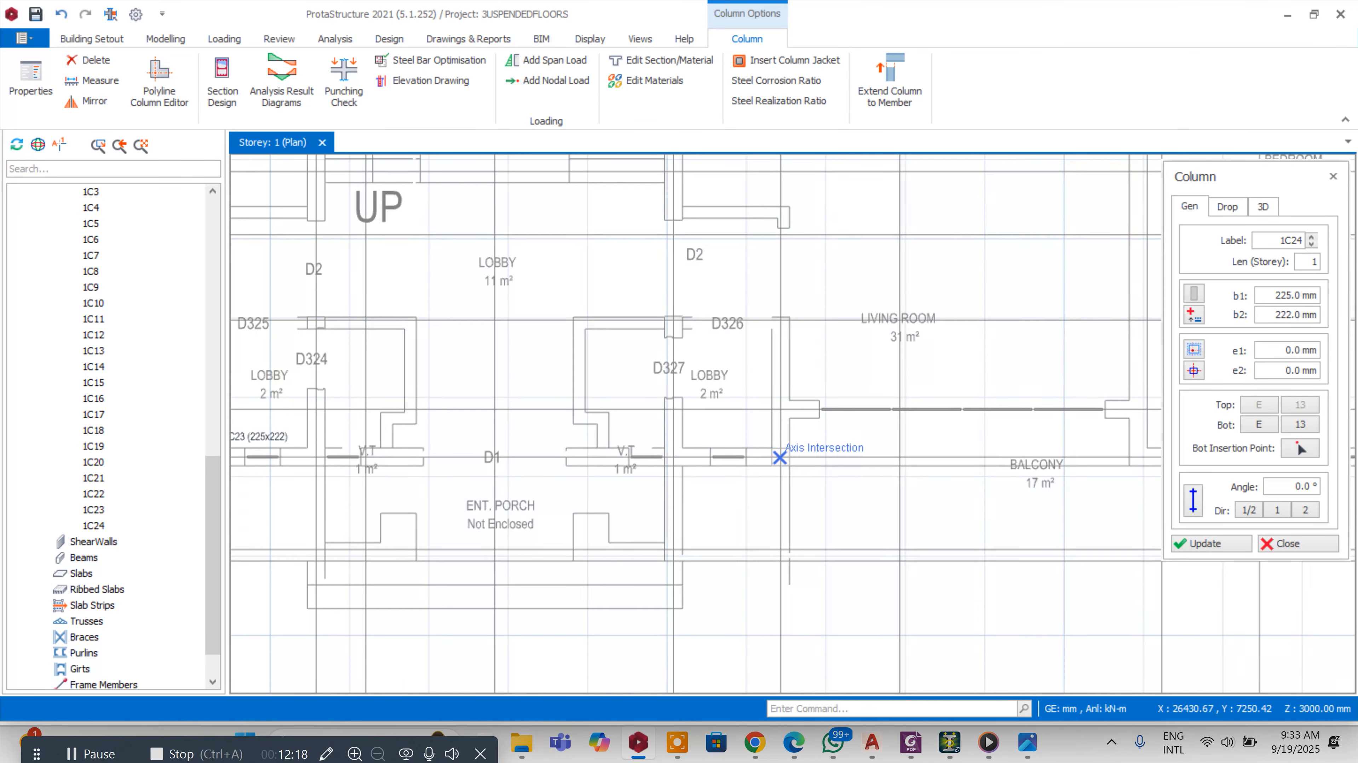
{"action": "left_click", "coordinate": [823, 434]}
Place a 225 x 222 mm column at the intersection of axes 9 and D
{"action": "scroll", "coordinate": [823, 434], "scroll_direction": "down", "scroll_amount": 3}
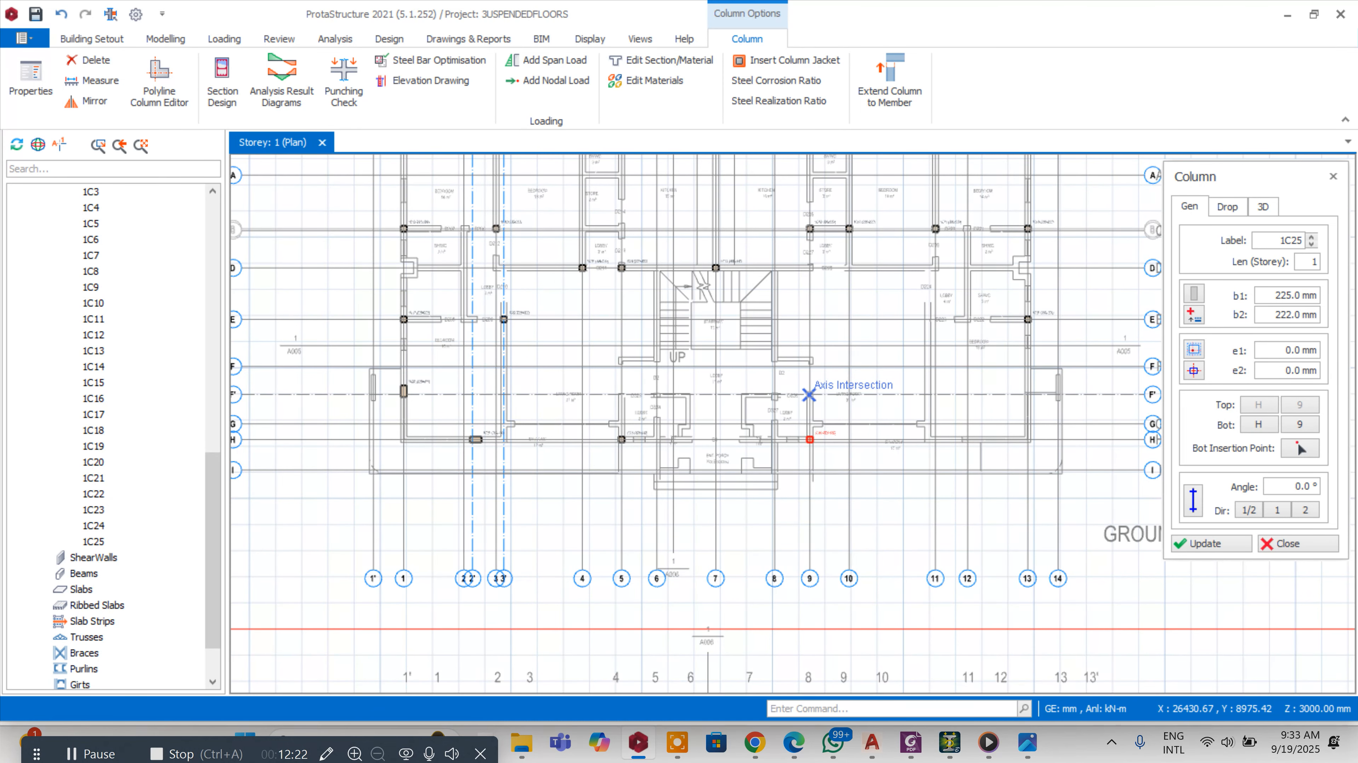
{"action": "scroll", "coordinate": [808, 395], "scroll_direction": "down", "scroll_amount": 3}
{"action": "scroll", "coordinate": [836, 339], "scroll_direction": "up", "scroll_amount": 3}
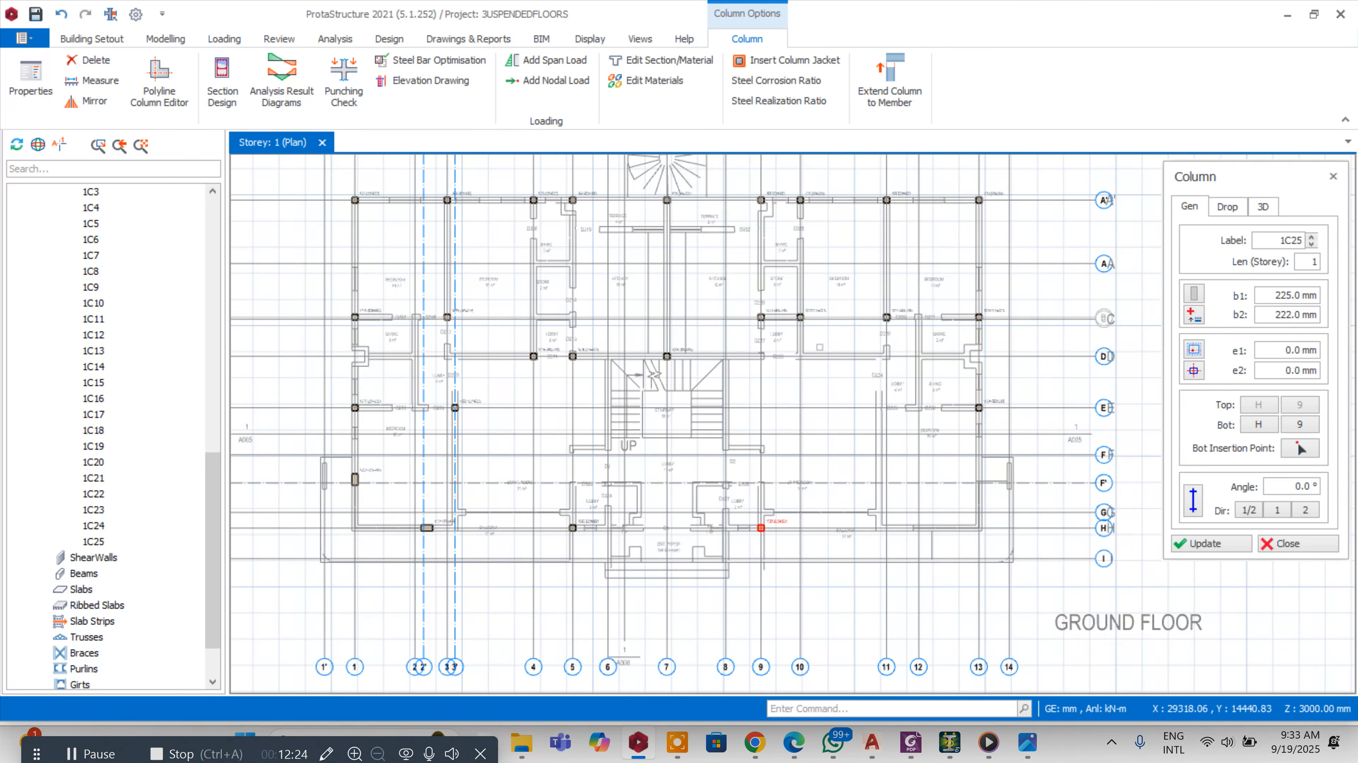
{"action": "scroll", "coordinate": [772, 354], "scroll_direction": "up", "scroll_amount": 3}
{"action": "left_click", "coordinate": [751, 358]}
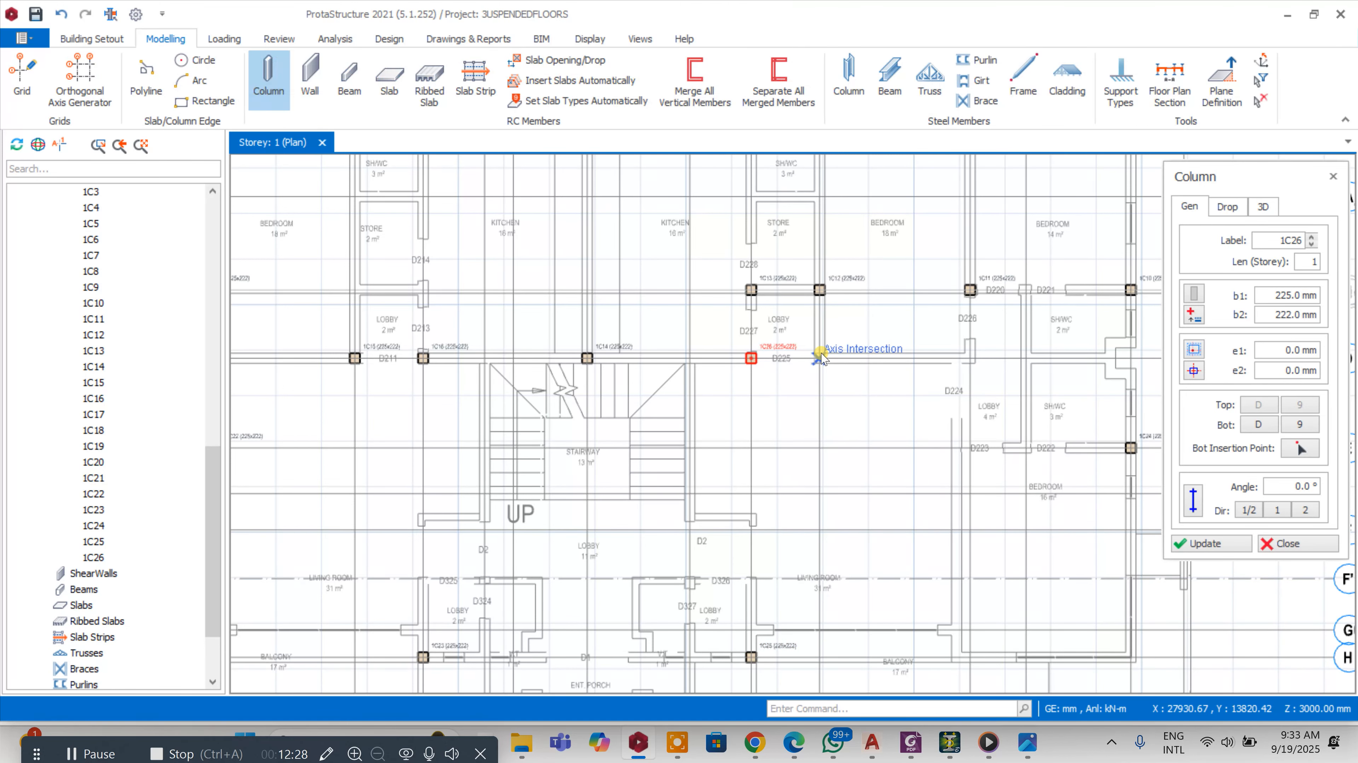
Place a 225 x 222 mm column at the intersection of axes 10 and D and exit column placement
{"action": "scroll", "coordinate": [818, 307], "scroll_direction": "down", "scroll_amount": 3}
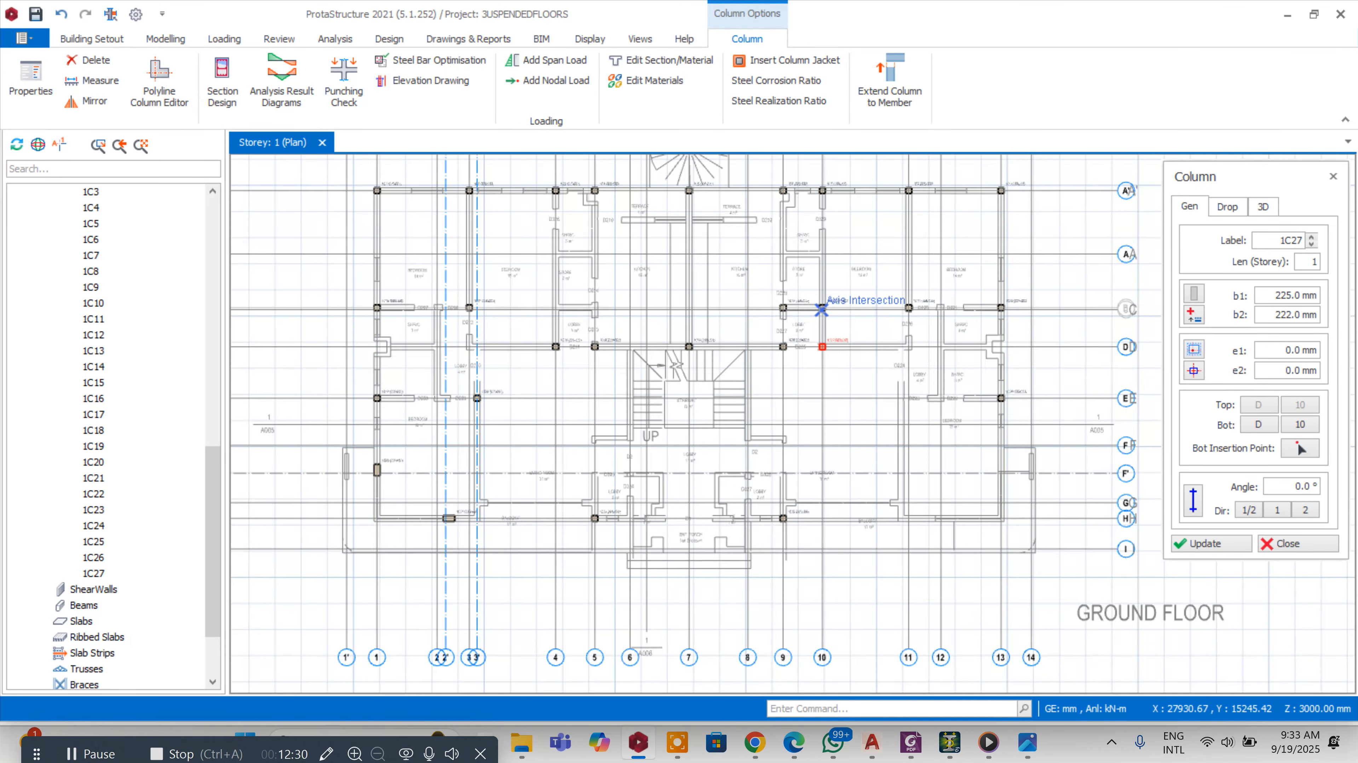
{"action": "scroll", "coordinate": [833, 312], "scroll_direction": "up", "scroll_amount": 6}
{"action": "key", "text": "Escape"}
{"action": "left_click", "coordinate": [781, 291]}
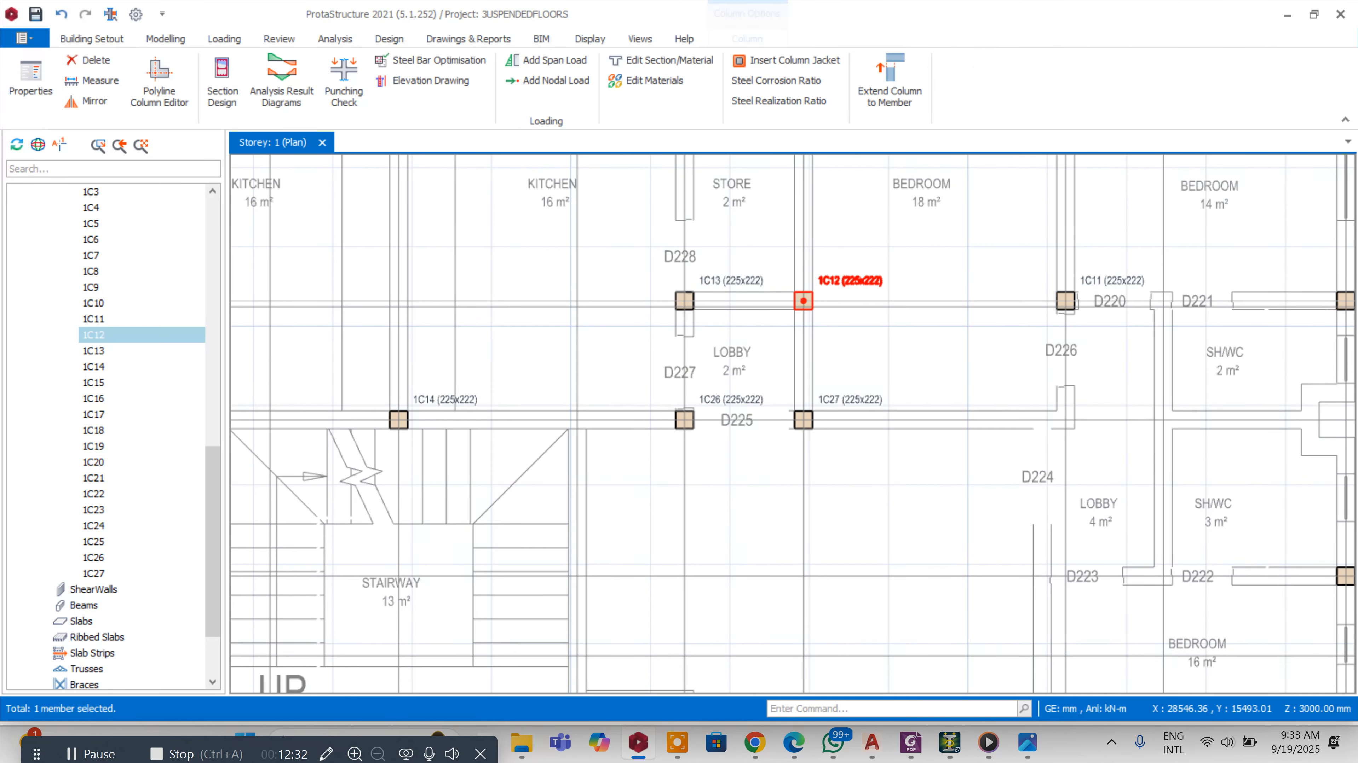
Delete the two columns at the store's lower corners above the lobby
{"action": "key", "text": "Delete"}
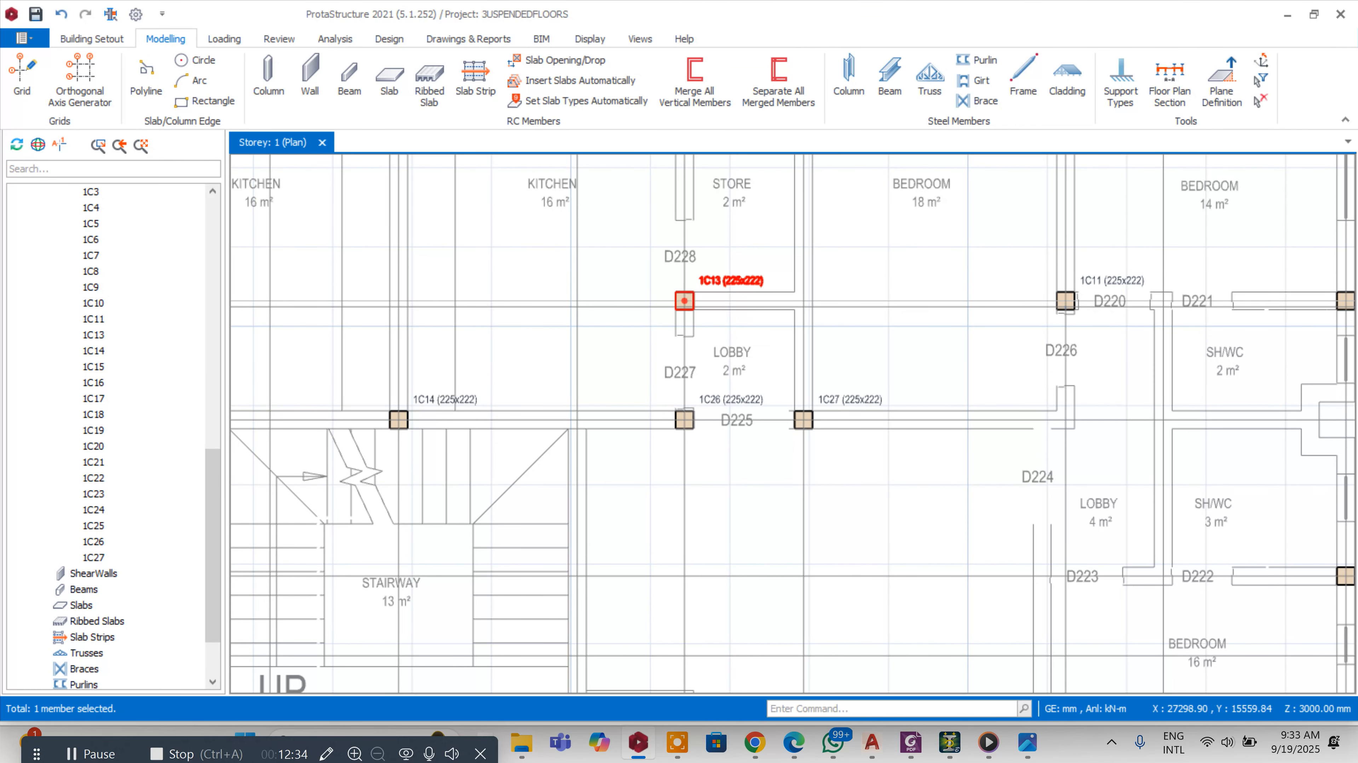
{"action": "key", "text": "Delete"}
Offset axis 11 so the new axis passes through the wall intersection at the balcony
{"action": "scroll", "coordinate": [755, 280], "scroll_direction": "down", "scroll_amount": 3}
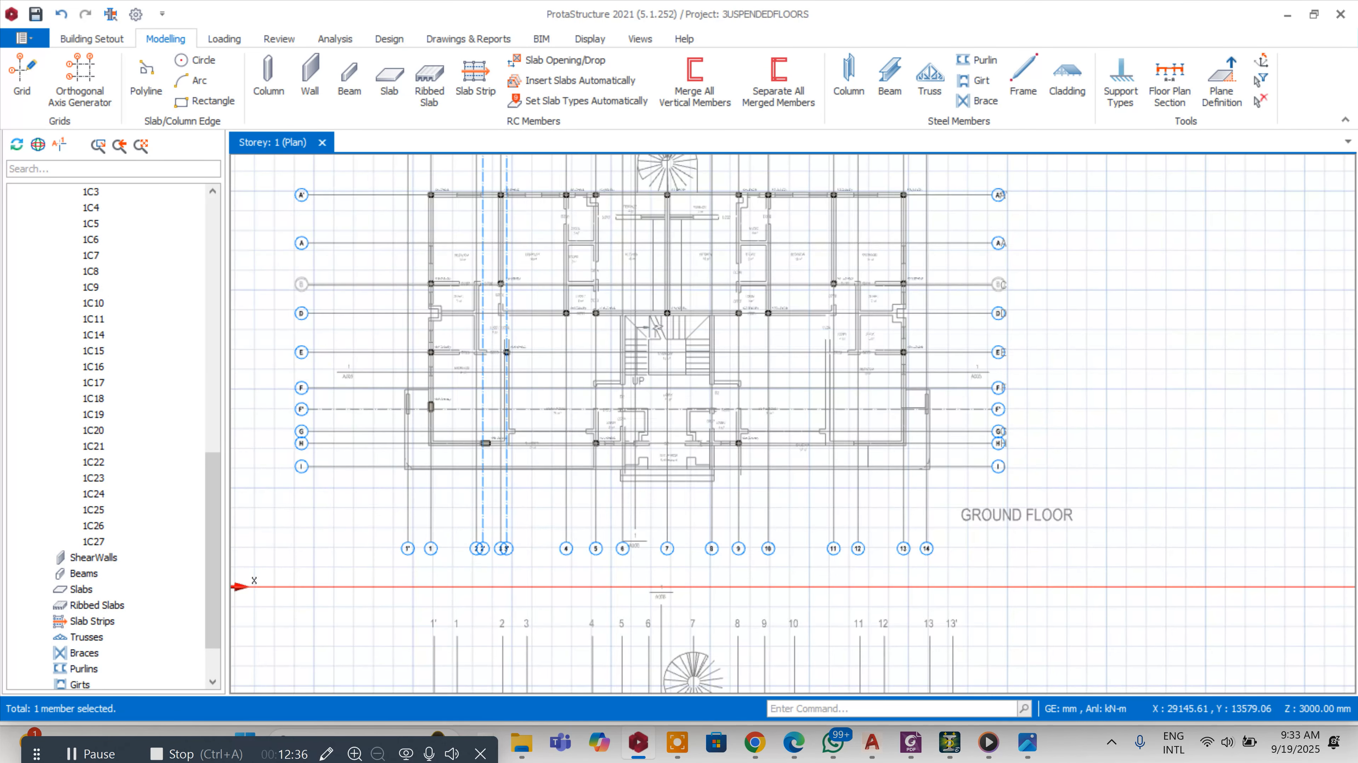
{"action": "scroll", "coordinate": [748, 428], "scroll_direction": "up", "scroll_amount": 3}
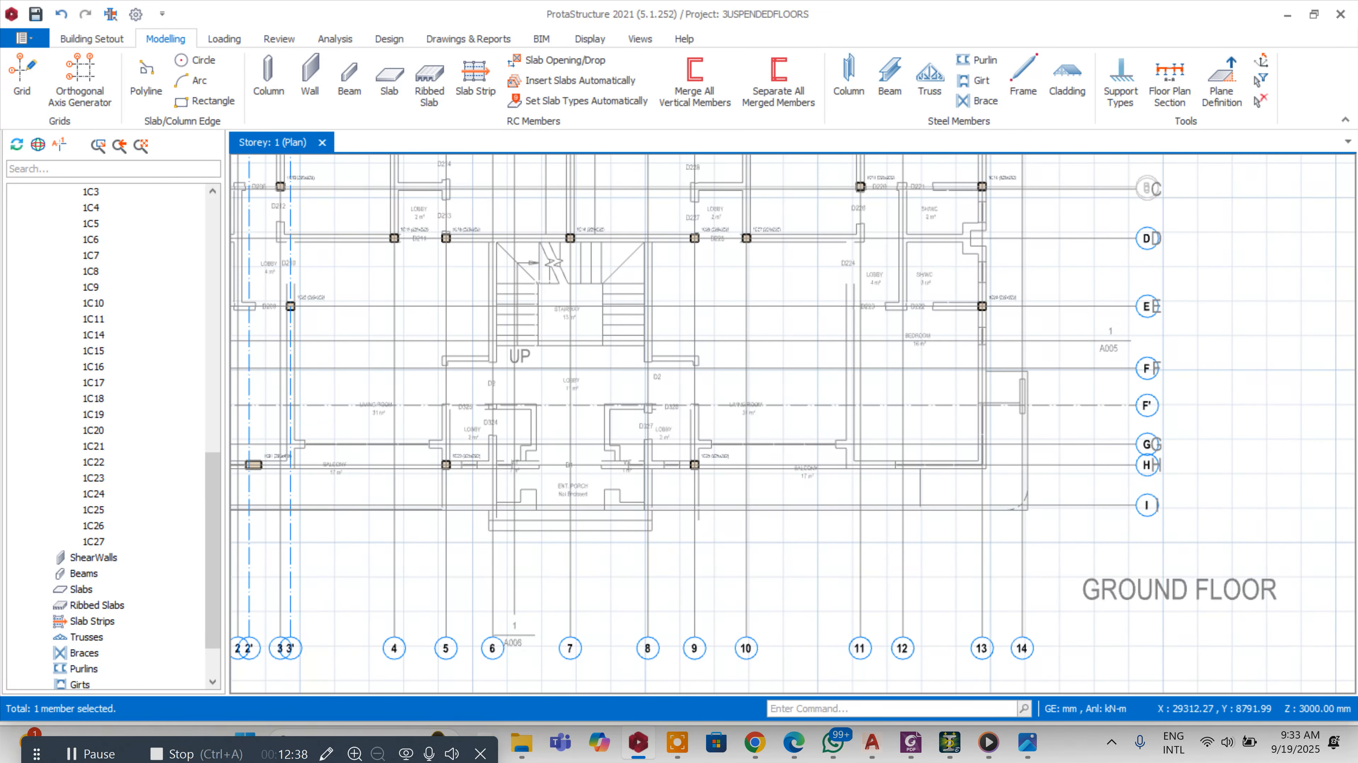
{"action": "left_click", "coordinate": [859, 292]}
{"action": "right_click", "coordinate": [855, 289]}
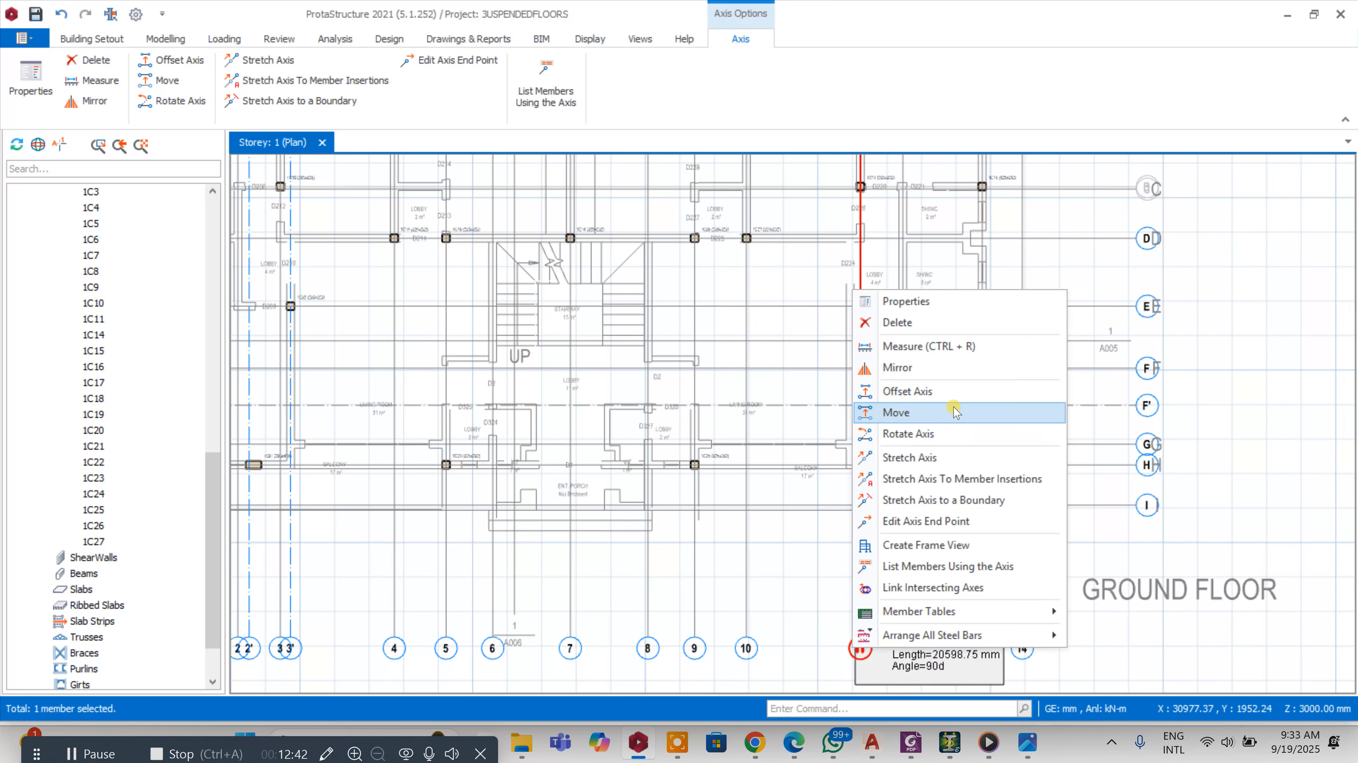
{"action": "left_click", "coordinate": [949, 392]}
{"action": "scroll", "coordinate": [855, 449], "scroll_direction": "up", "scroll_amount": 5}
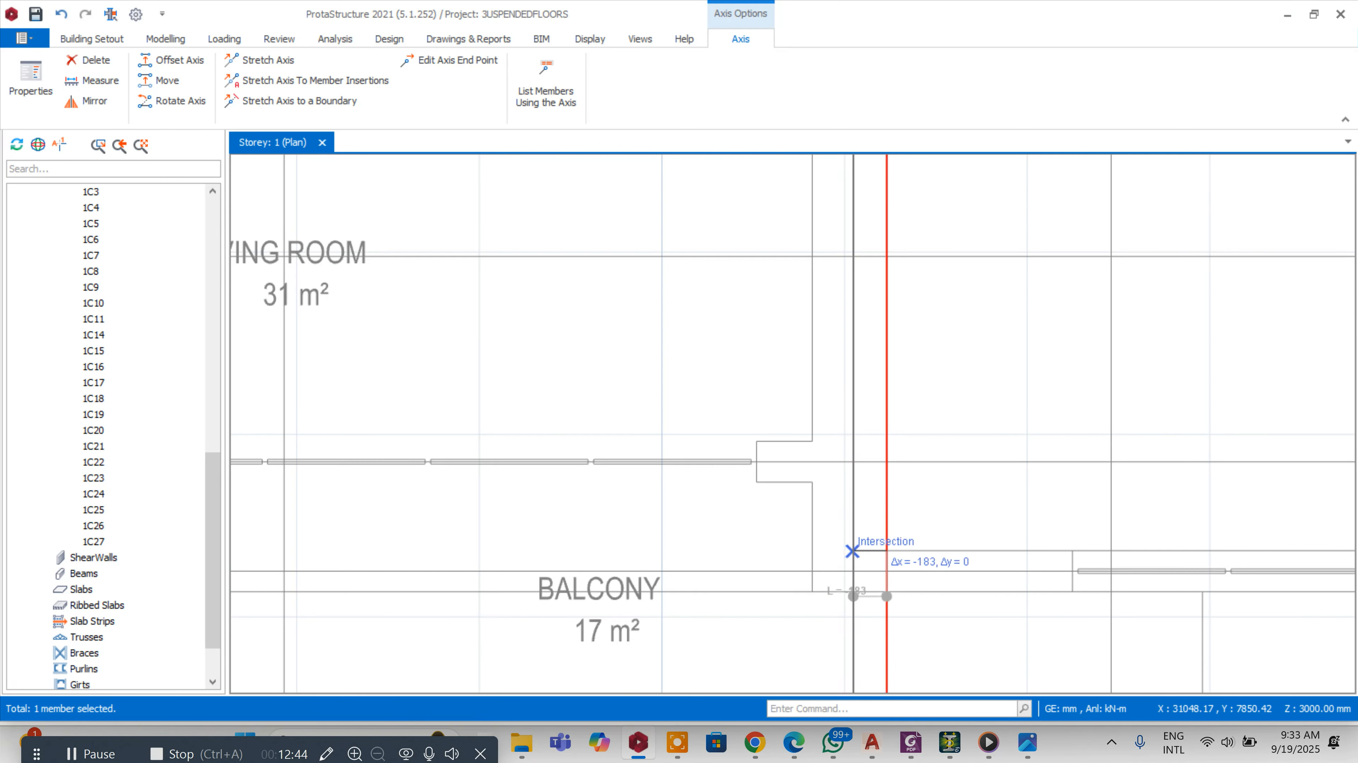
{"action": "left_click", "coordinate": [852, 551]}
{"action": "scroll", "coordinate": [757, 442], "scroll_direction": "down", "scroll_amount": 5}
{"action": "key", "text": "Escape"}
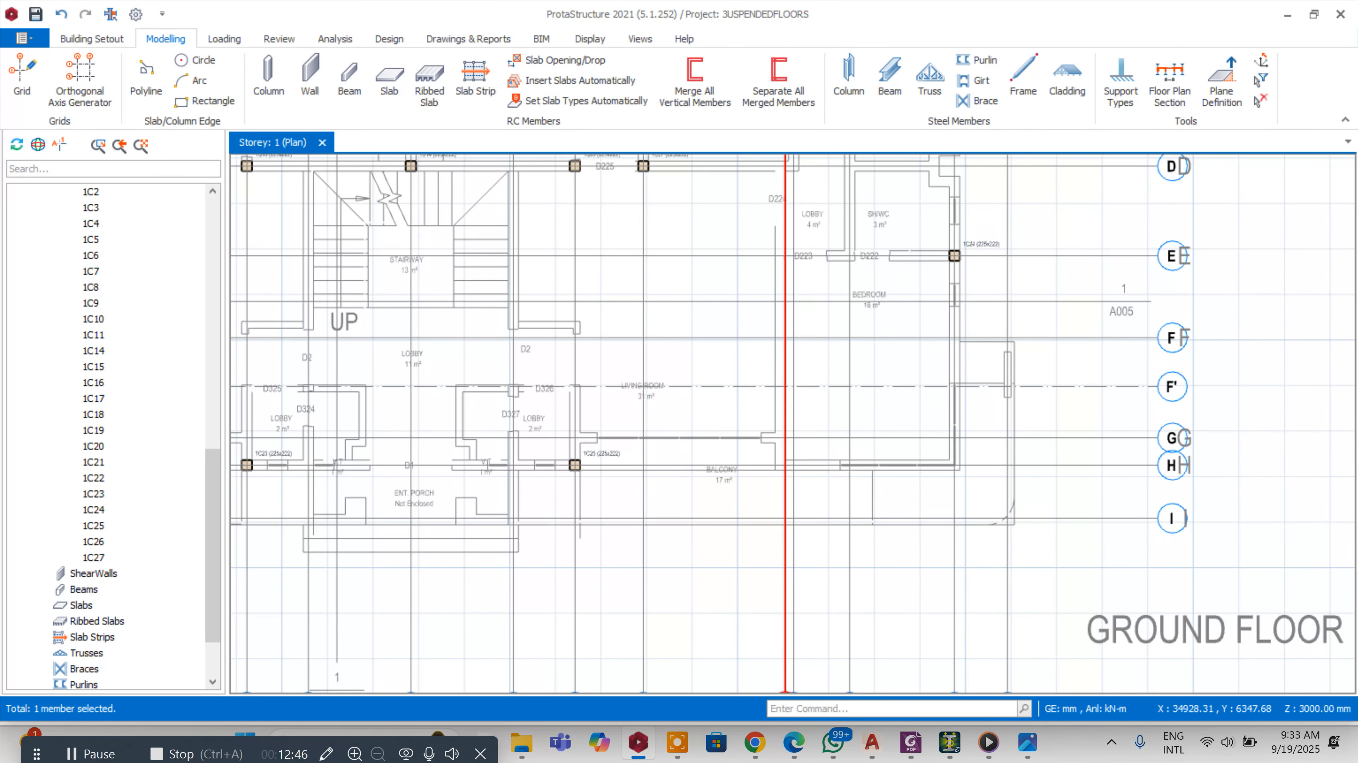
Offset axis 12 so the new axis passes through the wall end point at the balcony
{"action": "scroll", "coordinate": [839, 425], "scroll_direction": "down", "scroll_amount": 3}
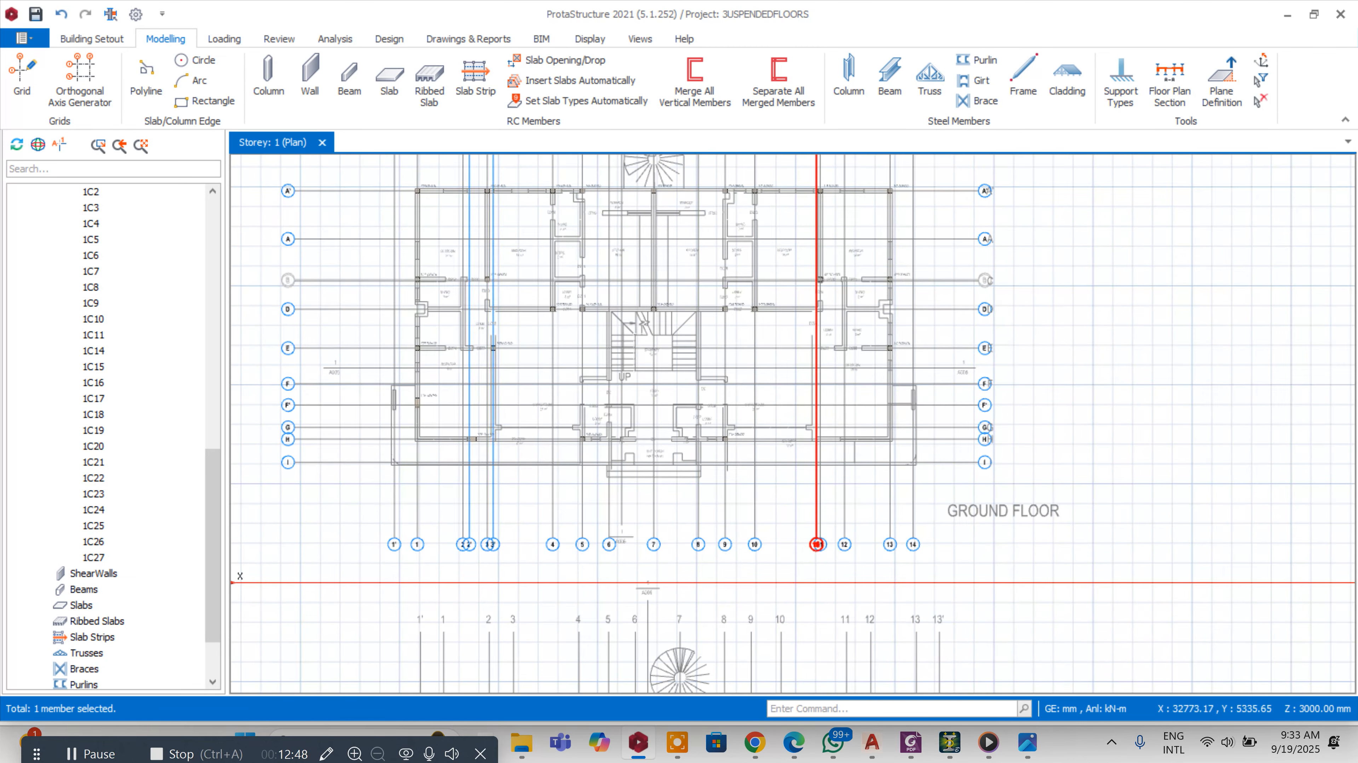
{"action": "scroll", "coordinate": [846, 553], "scroll_direction": "up", "scroll_amount": 2}
{"action": "left_click", "coordinate": [847, 540]}
{"action": "right_click", "coordinate": [852, 540]}
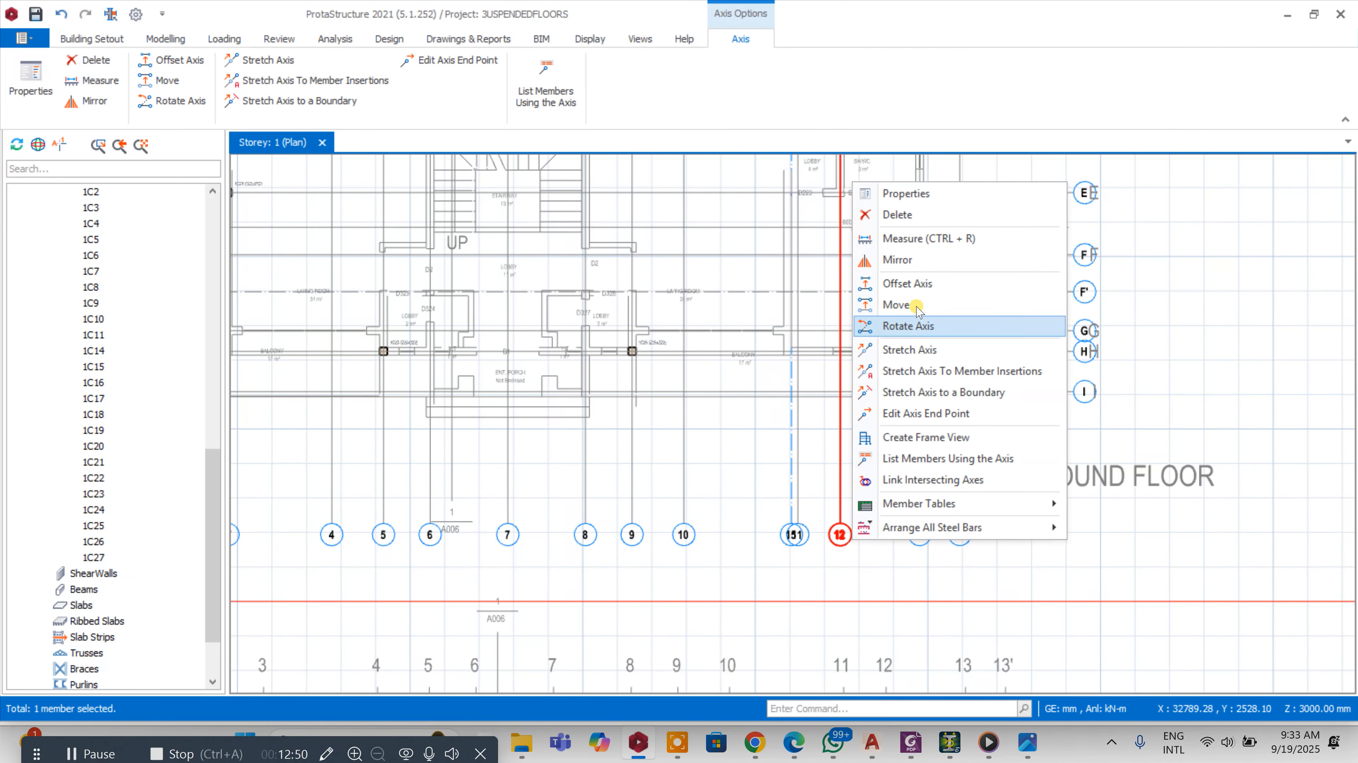
{"action": "left_click", "coordinate": [907, 283]}
{"action": "scroll", "coordinate": [844, 372], "scroll_direction": "up", "scroll_amount": 5}
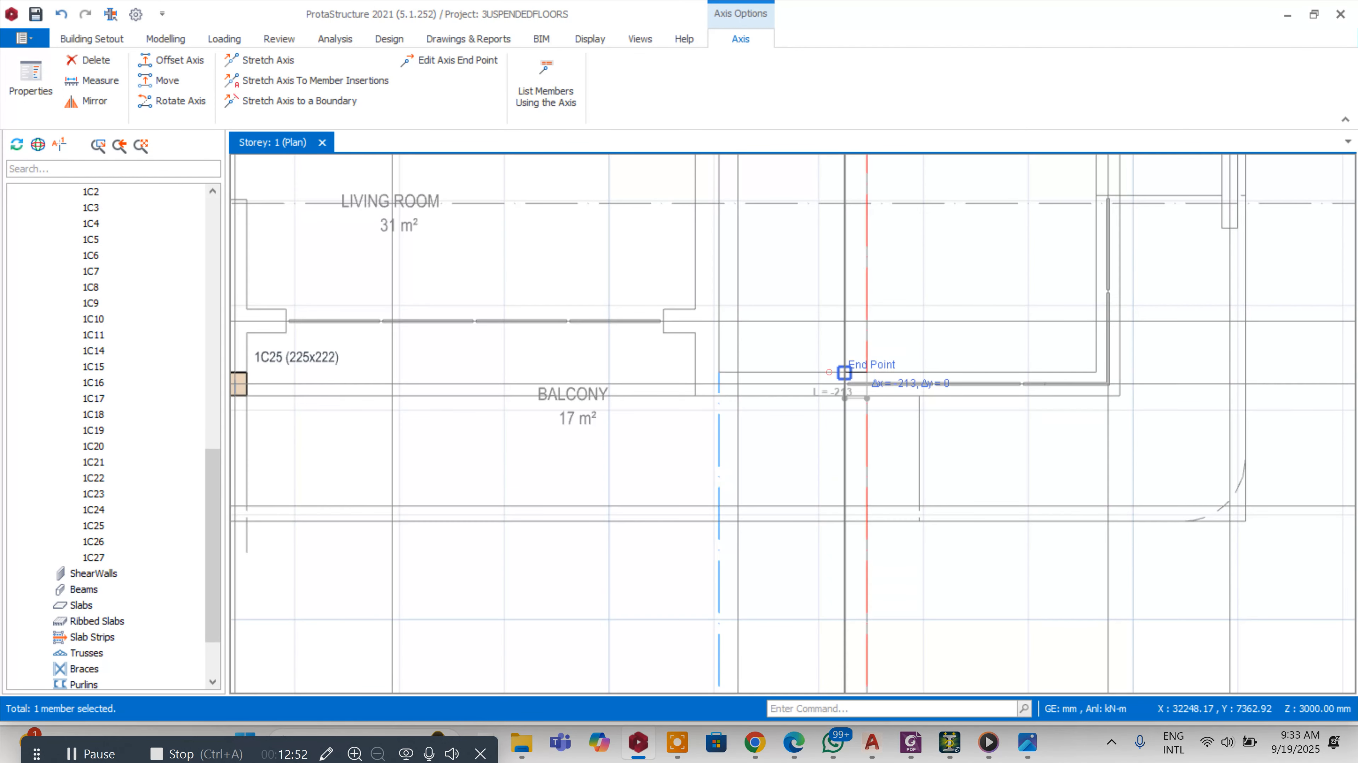
{"action": "left_click", "coordinate": [782, 374]}
Offset the new axis beside axis 12 by -112.5 mm and delete that source axis
{"action": "scroll", "coordinate": [783, 375], "scroll_direction": "down", "scroll_amount": 5}
{"action": "scroll", "coordinate": [930, 311], "scroll_direction": "up", "scroll_amount": 4}
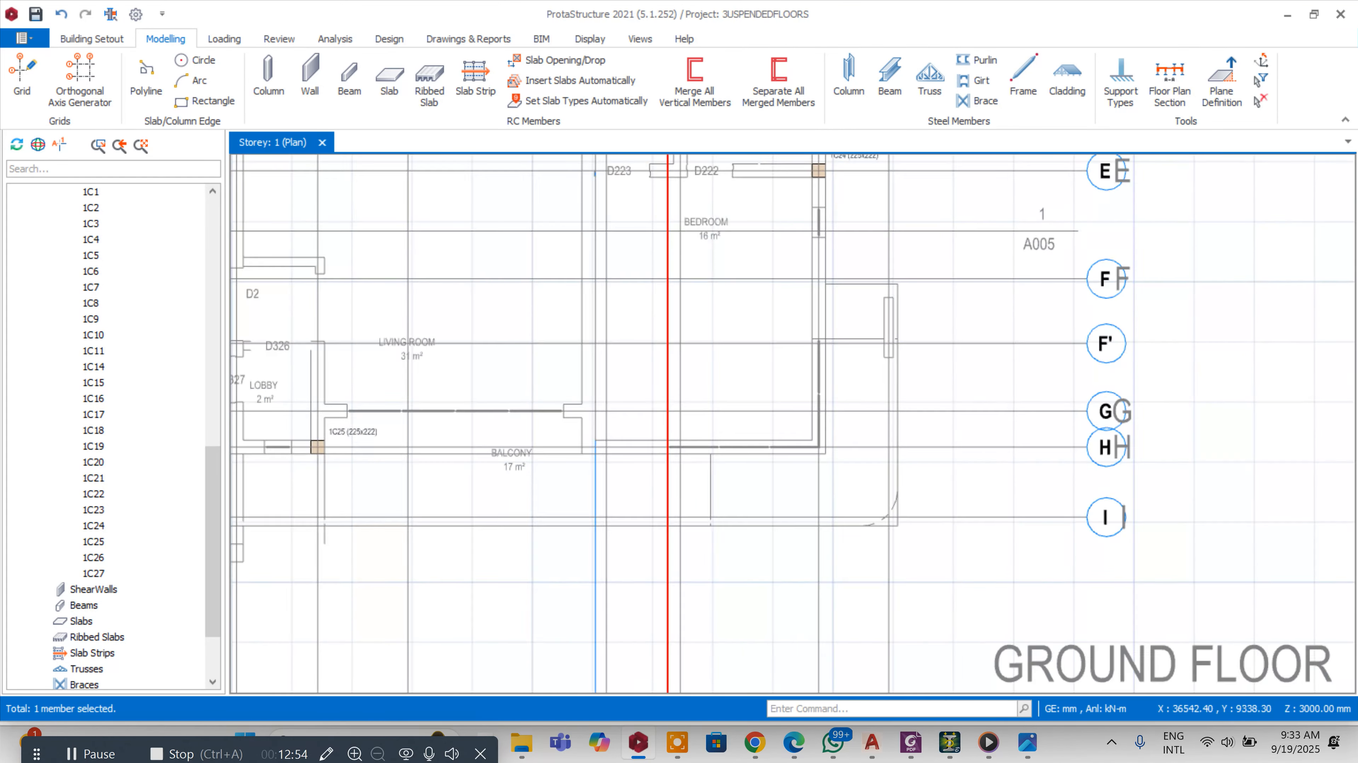
{"action": "scroll", "coordinate": [931, 346], "scroll_direction": "down", "scroll_amount": 4}
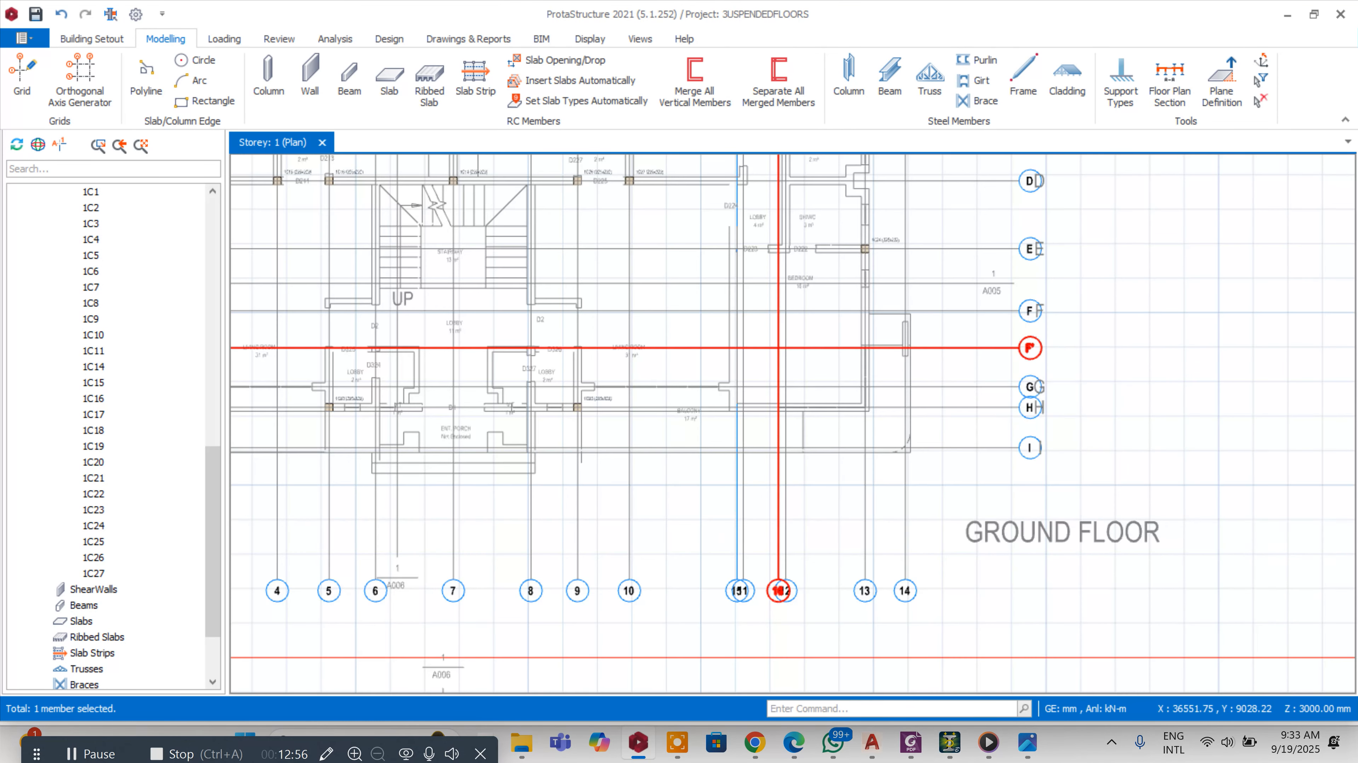
{"action": "scroll", "coordinate": [931, 347], "scroll_direction": "down", "scroll_amount": 3}
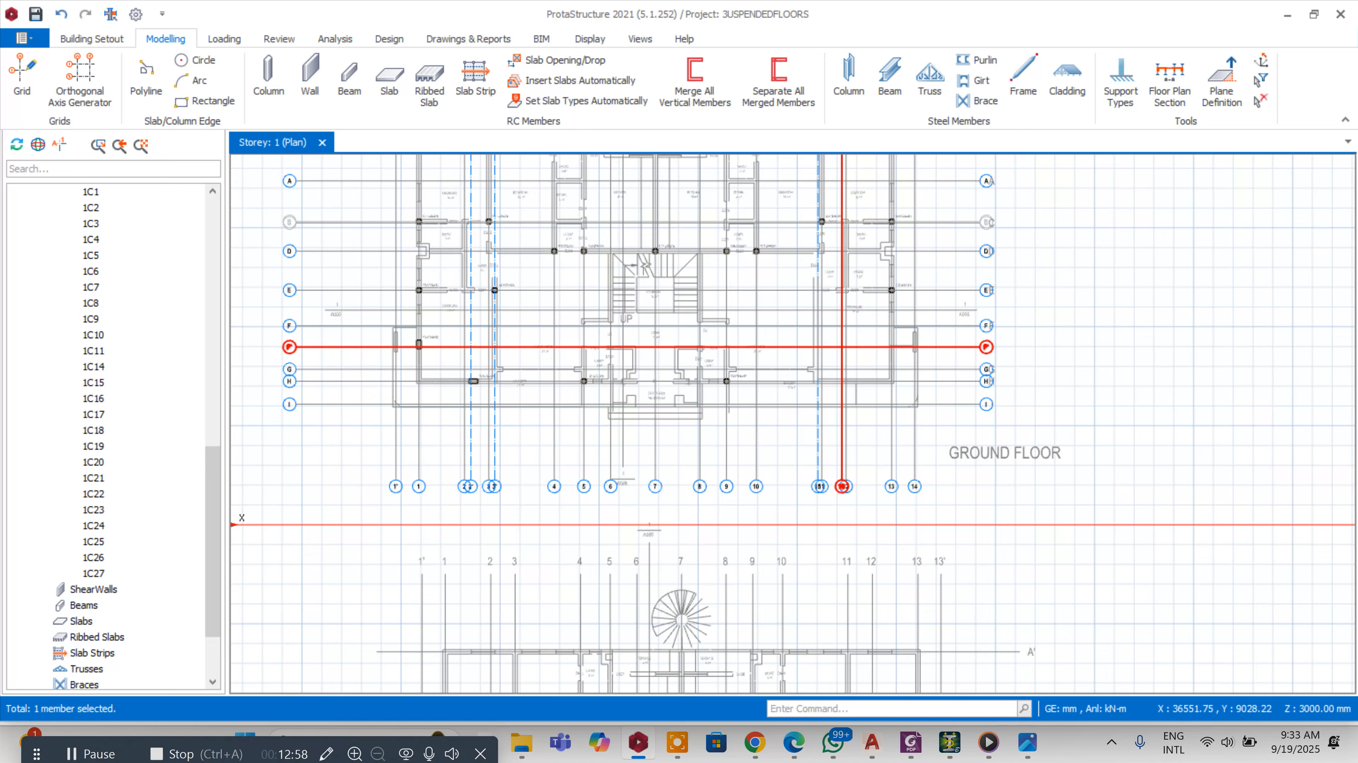
{"action": "scroll", "coordinate": [930, 346], "scroll_direction": "up", "scroll_amount": 3}
{"action": "scroll", "coordinate": [930, 346], "scroll_direction": "down", "scroll_amount": 2}
{"action": "scroll", "coordinate": [930, 346], "scroll_direction": "up", "scroll_amount": 2}
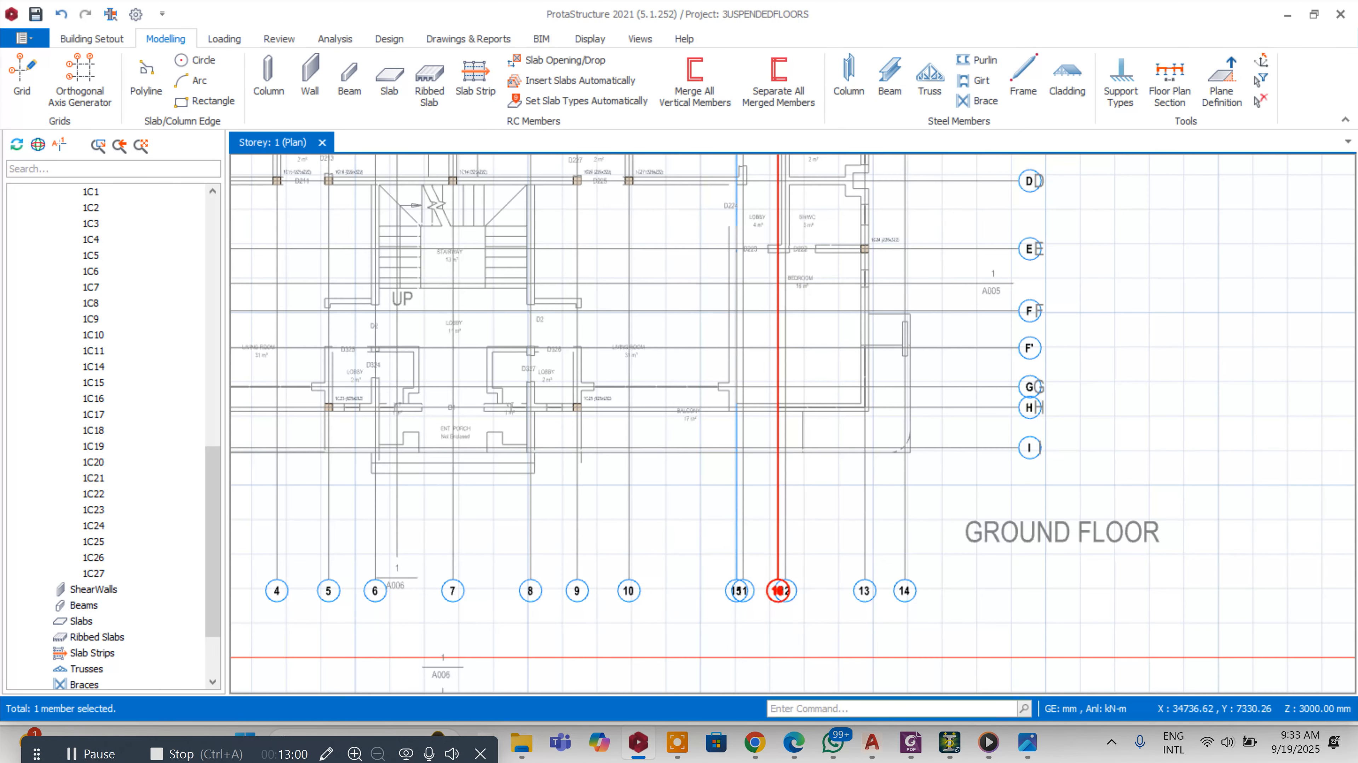
{"action": "scroll", "coordinate": [700, 481], "scroll_direction": "up", "scroll_amount": 2}
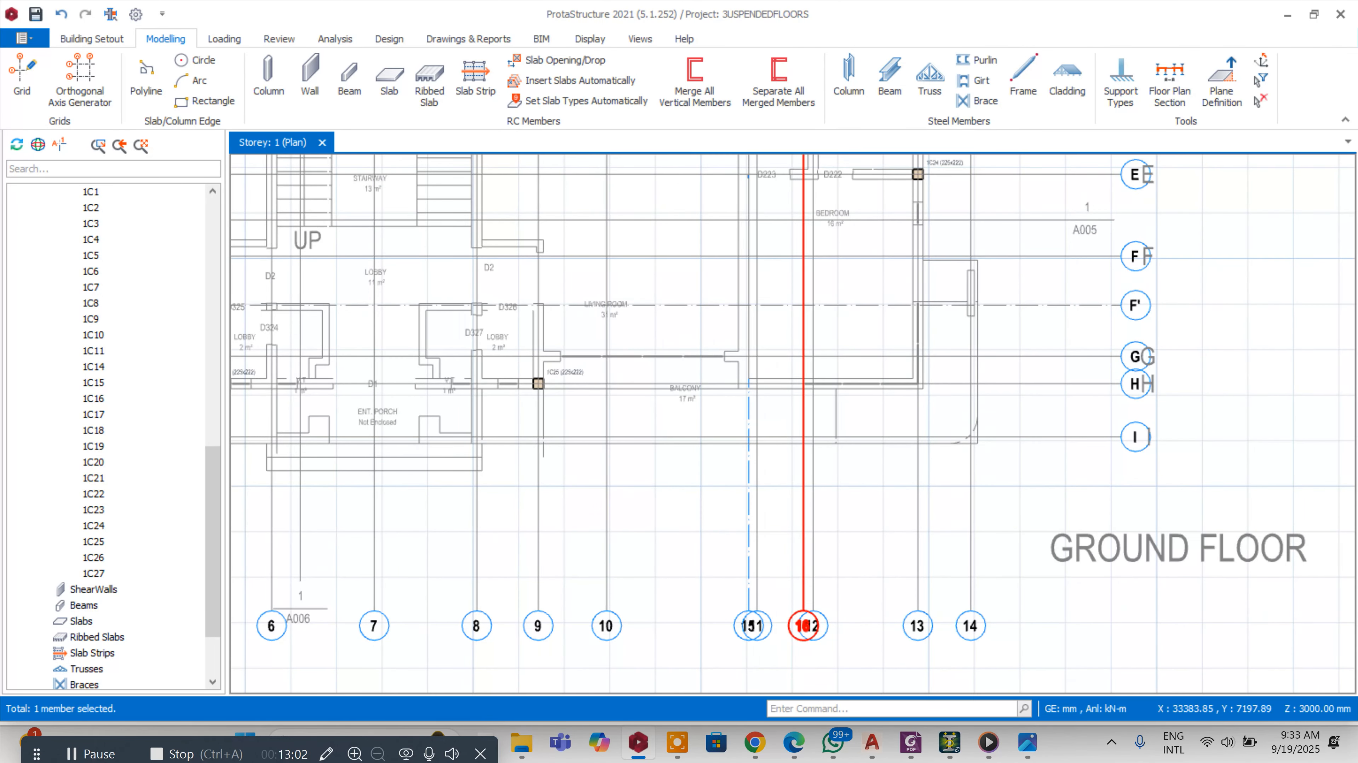
{"action": "scroll", "coordinate": [844, 380], "scroll_direction": "up", "scroll_amount": 3}
{"action": "scroll", "coordinate": [839, 363], "scroll_direction": "down", "scroll_amount": 3}
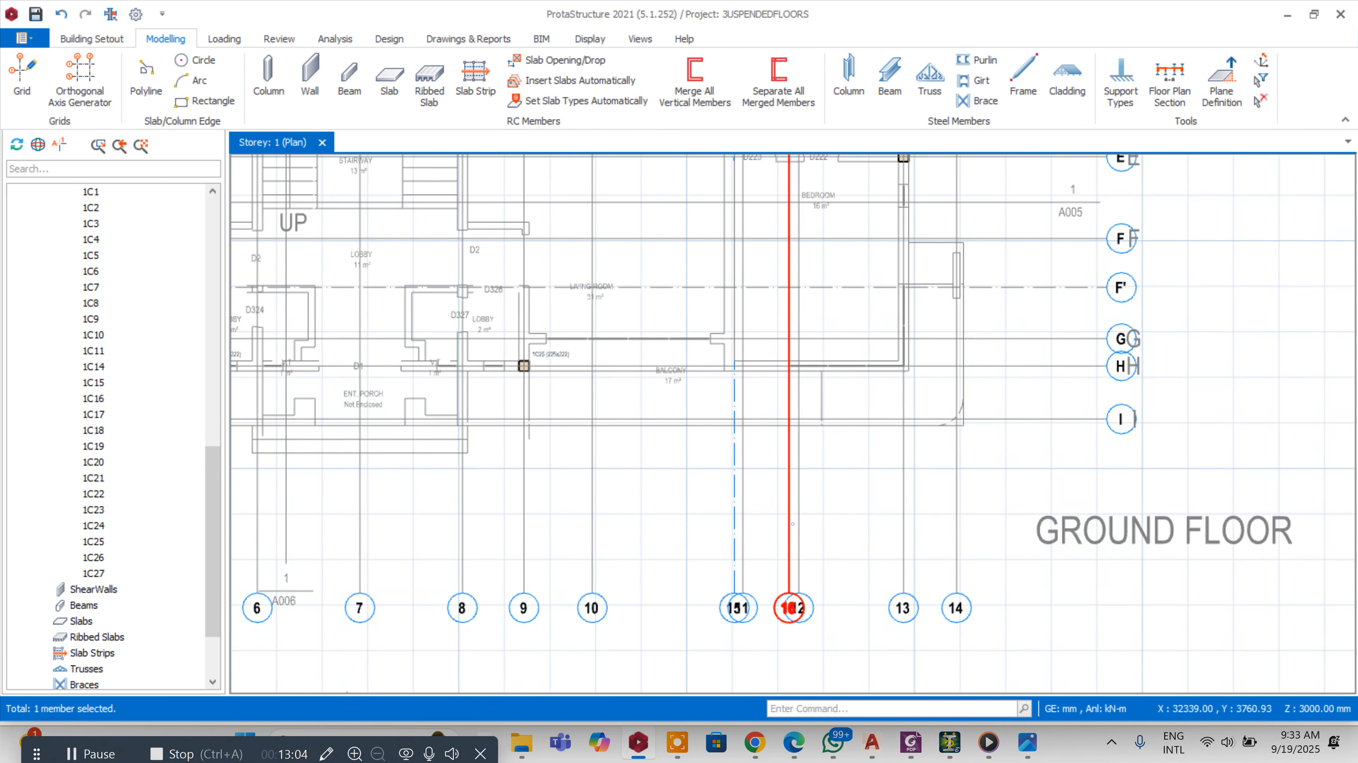
{"action": "right_click", "coordinate": [790, 521]}
{"action": "left_click", "coordinate": [861, 270]}
{"action": "scroll", "coordinate": [789, 343], "scroll_direction": "up", "scroll_amount": 2}
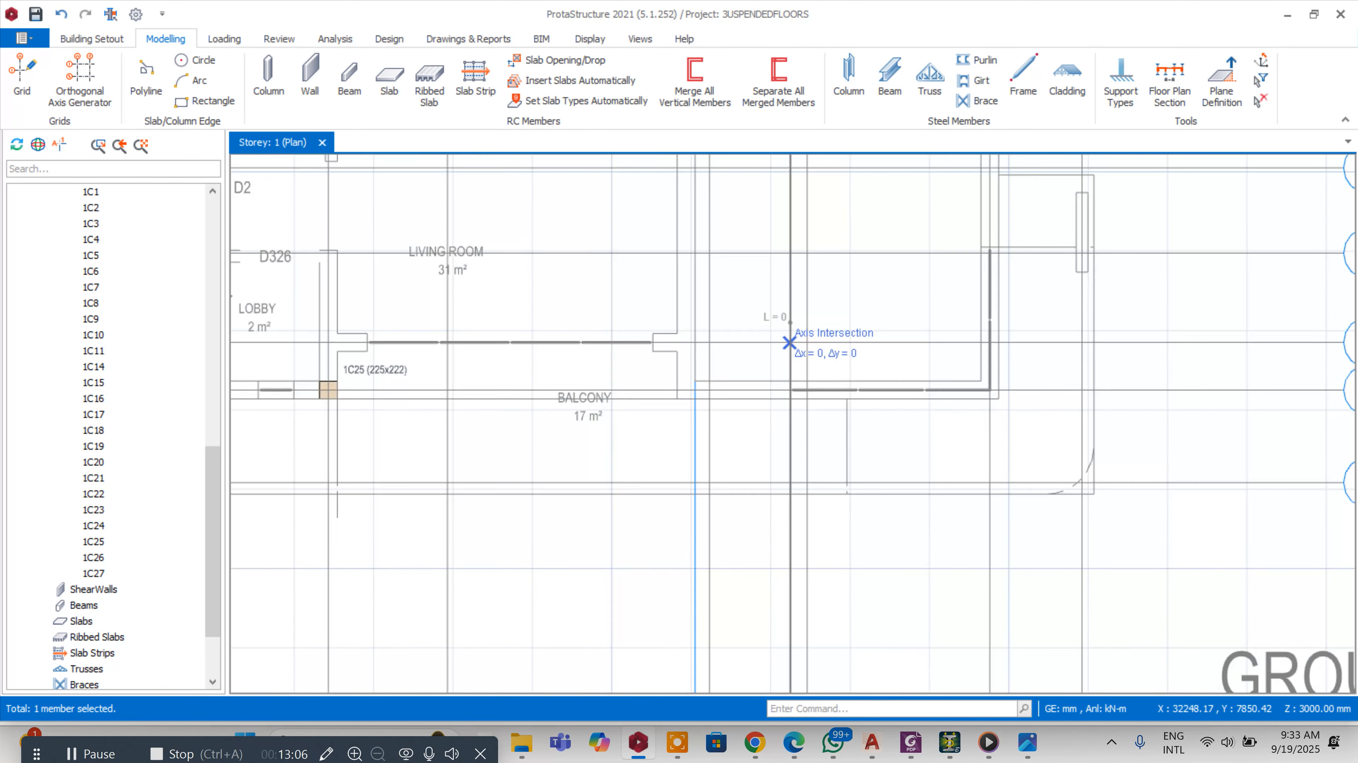
{"action": "scroll", "coordinate": [789, 342], "scroll_direction": "up", "scroll_amount": 3}
{"action": "key", "text": "Tab"}
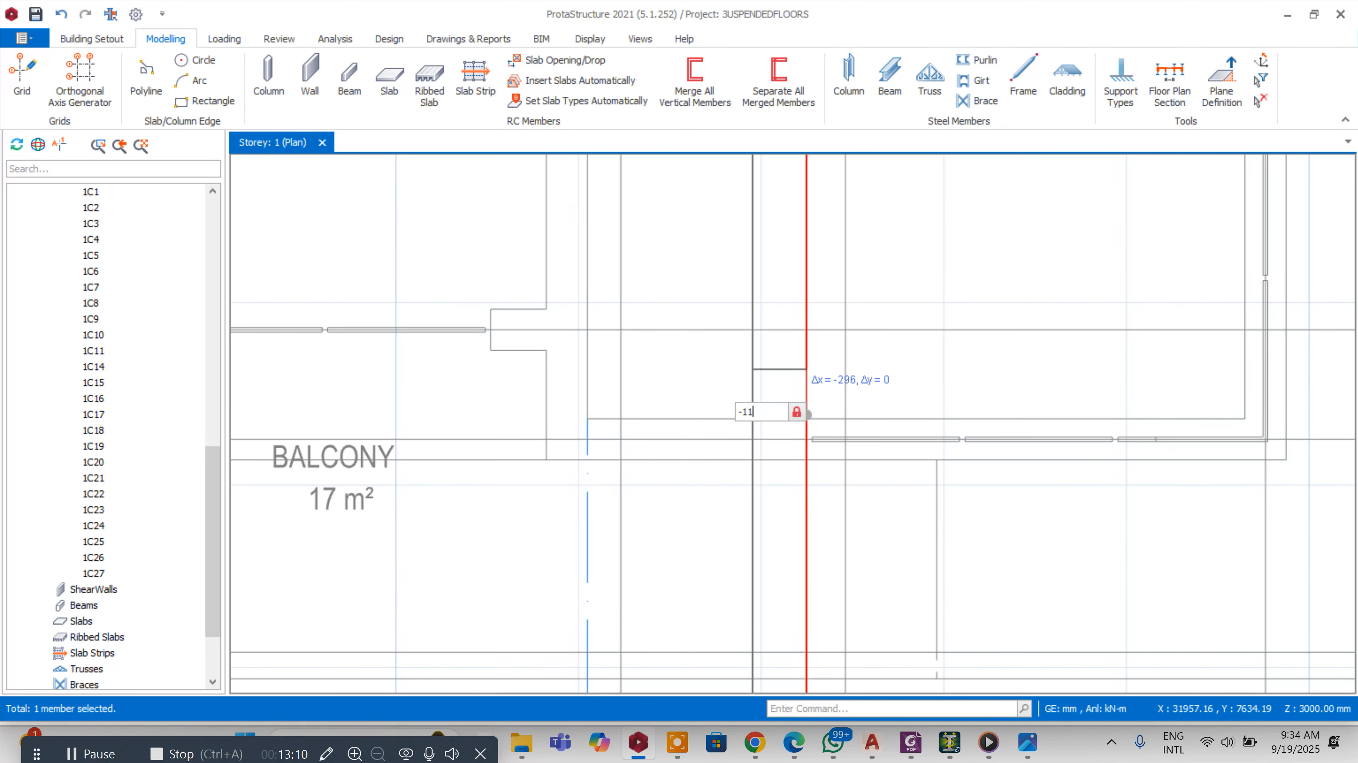
{"action": "type", "text": "-112.5"}
{"action": "key", "text": "Return"}
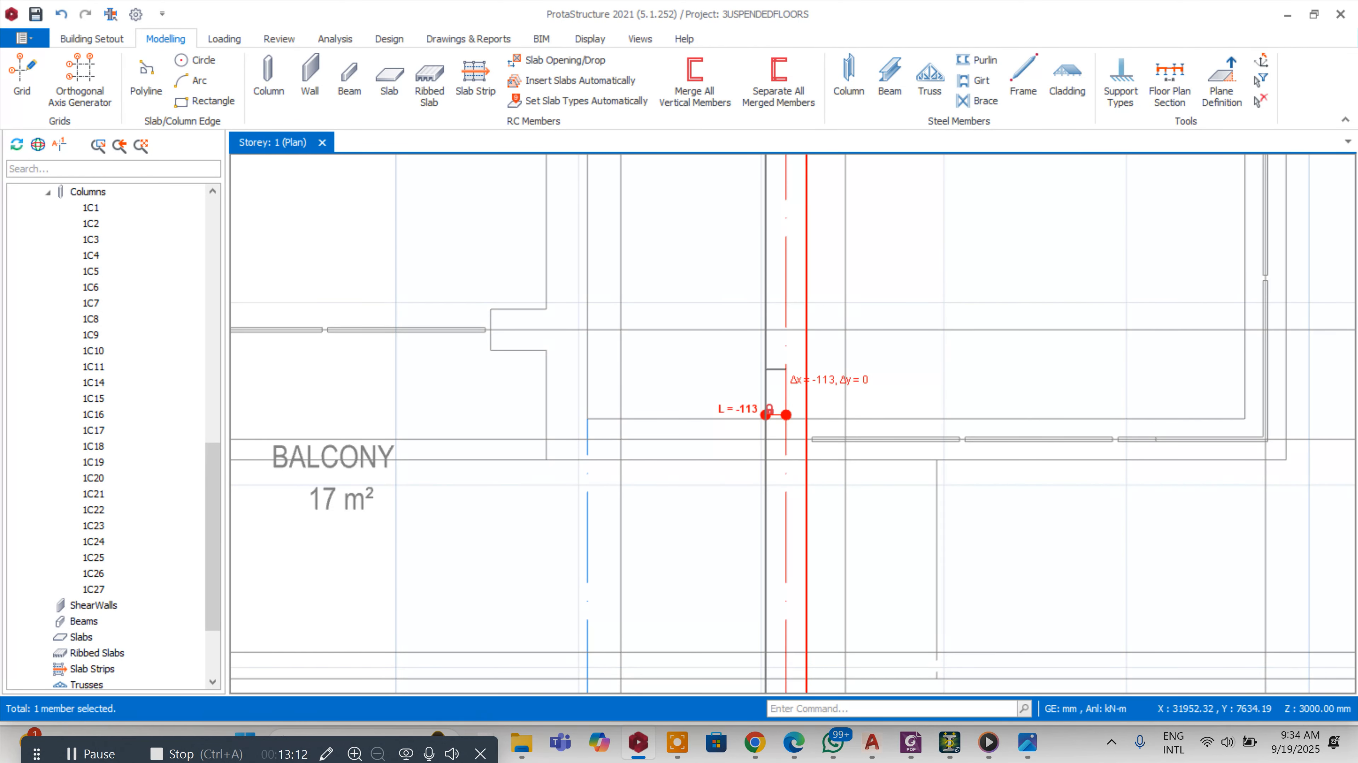
{"action": "left_click", "coordinate": [810, 307]}
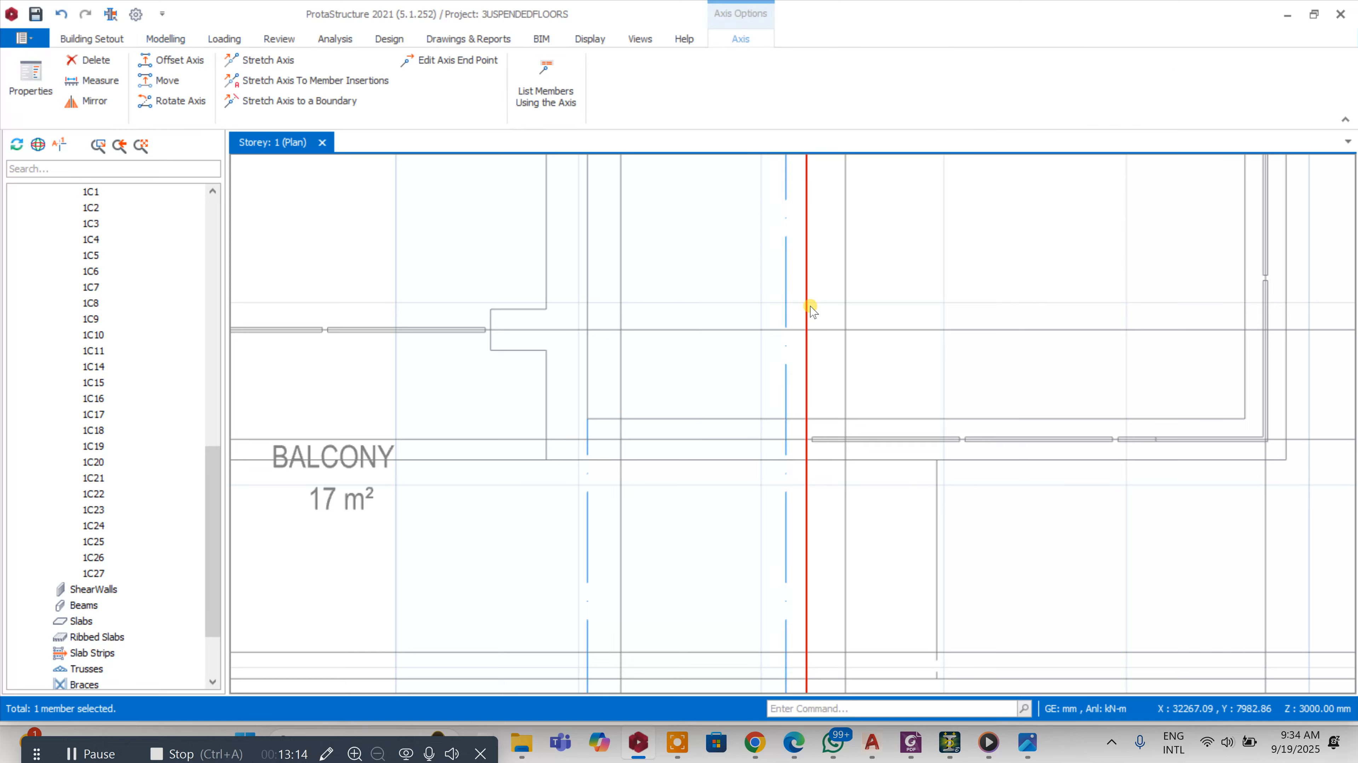
{"action": "key", "text": "Delete"}
Offset axis 15 by -112.5 mm to create a parallel axis beside it
{"action": "scroll", "coordinate": [825, 243], "scroll_direction": "down", "scroll_amount": 5}
{"action": "scroll", "coordinate": [755, 364], "scroll_direction": "up", "scroll_amount": 1}
{"action": "left_click", "coordinate": [767, 363]}
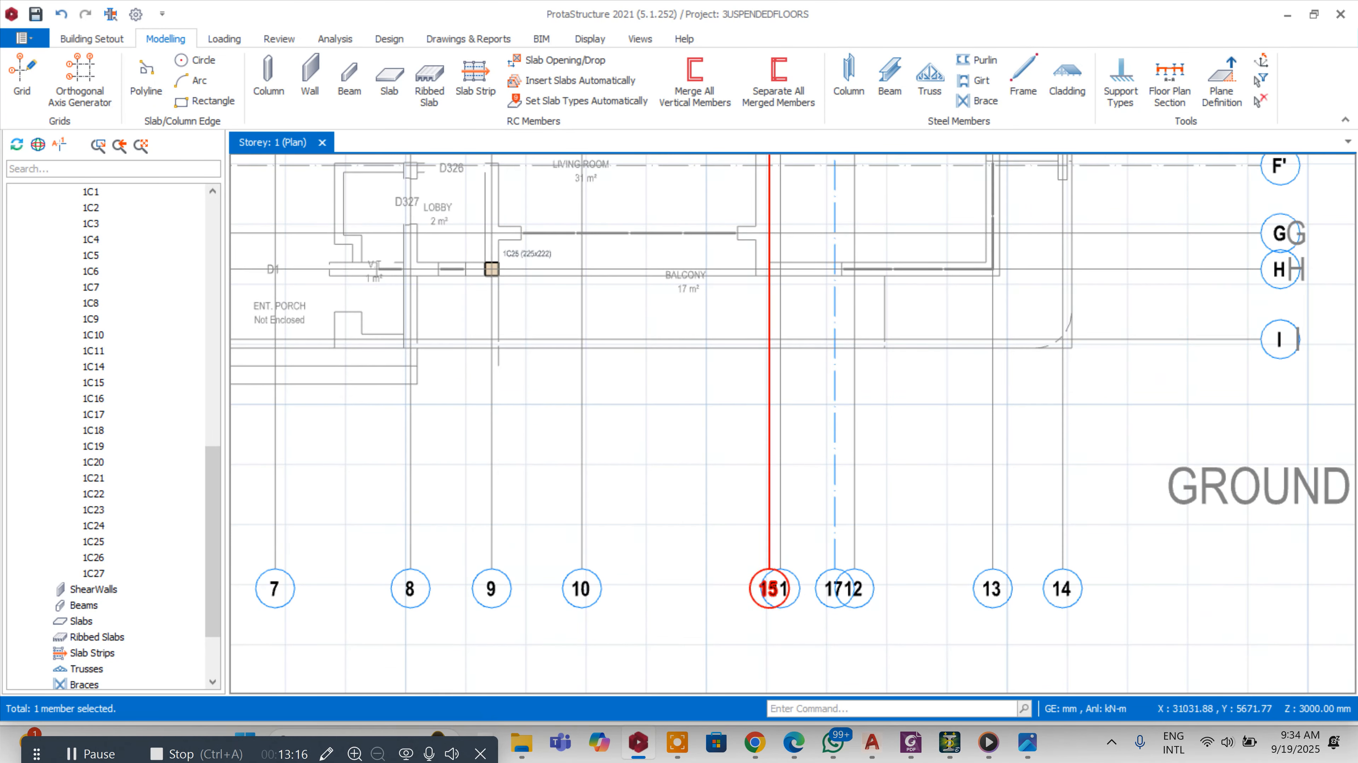
{"action": "right_click", "coordinate": [766, 363]}
{"action": "left_click", "coordinate": [862, 107]}
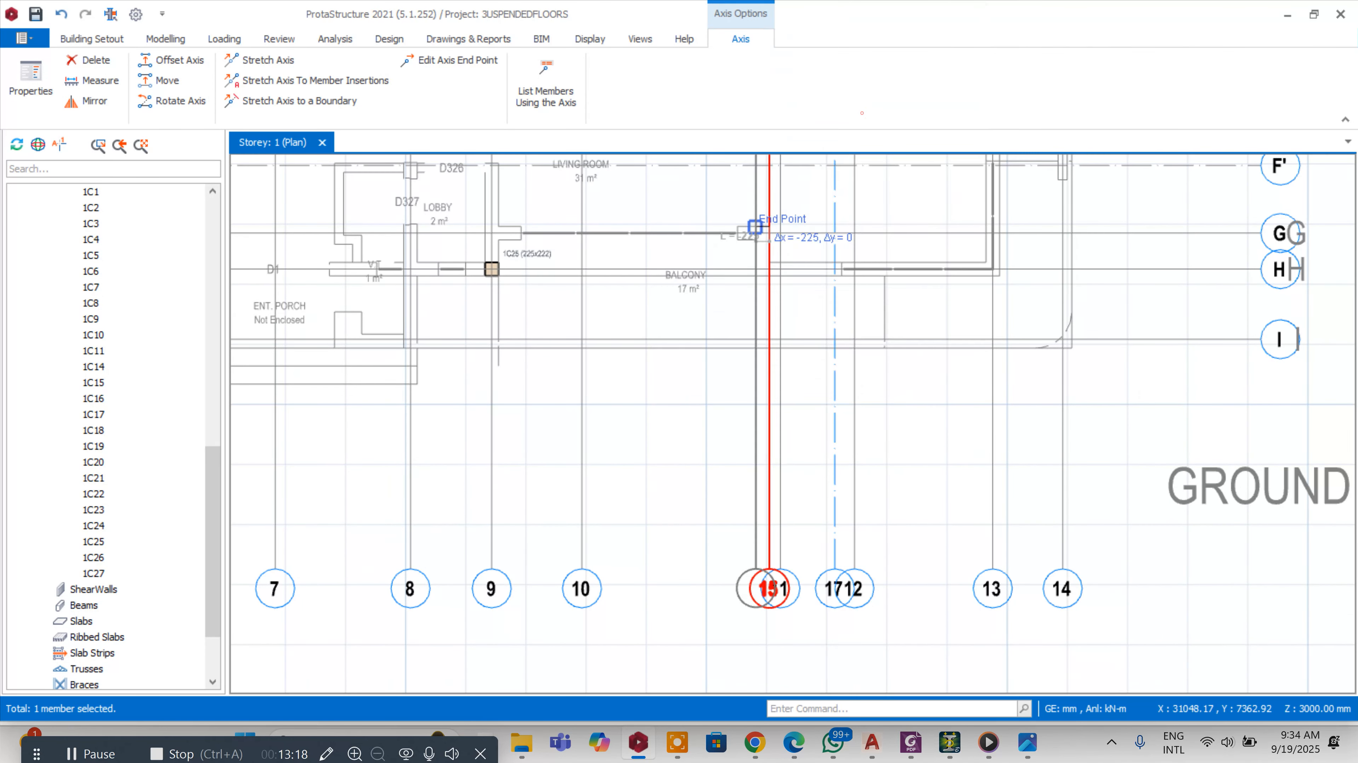
{"action": "scroll", "coordinate": [752, 206], "scroll_direction": "up", "scroll_amount": 2}
{"action": "scroll", "coordinate": [755, 237], "scroll_direction": "up", "scroll_amount": 2}
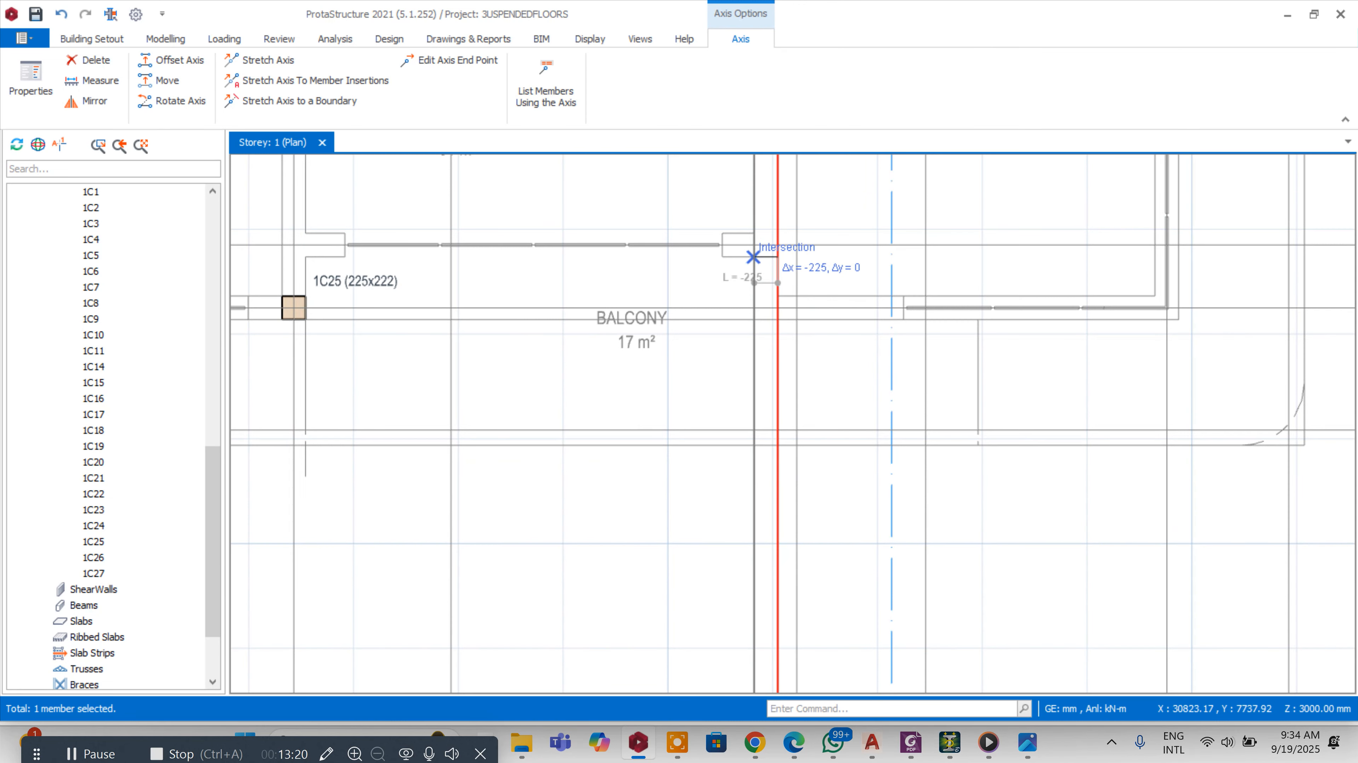
{"action": "scroll", "coordinate": [764, 278], "scroll_direction": "up", "scroll_amount": 2}
{"action": "key", "text": "Tab"}
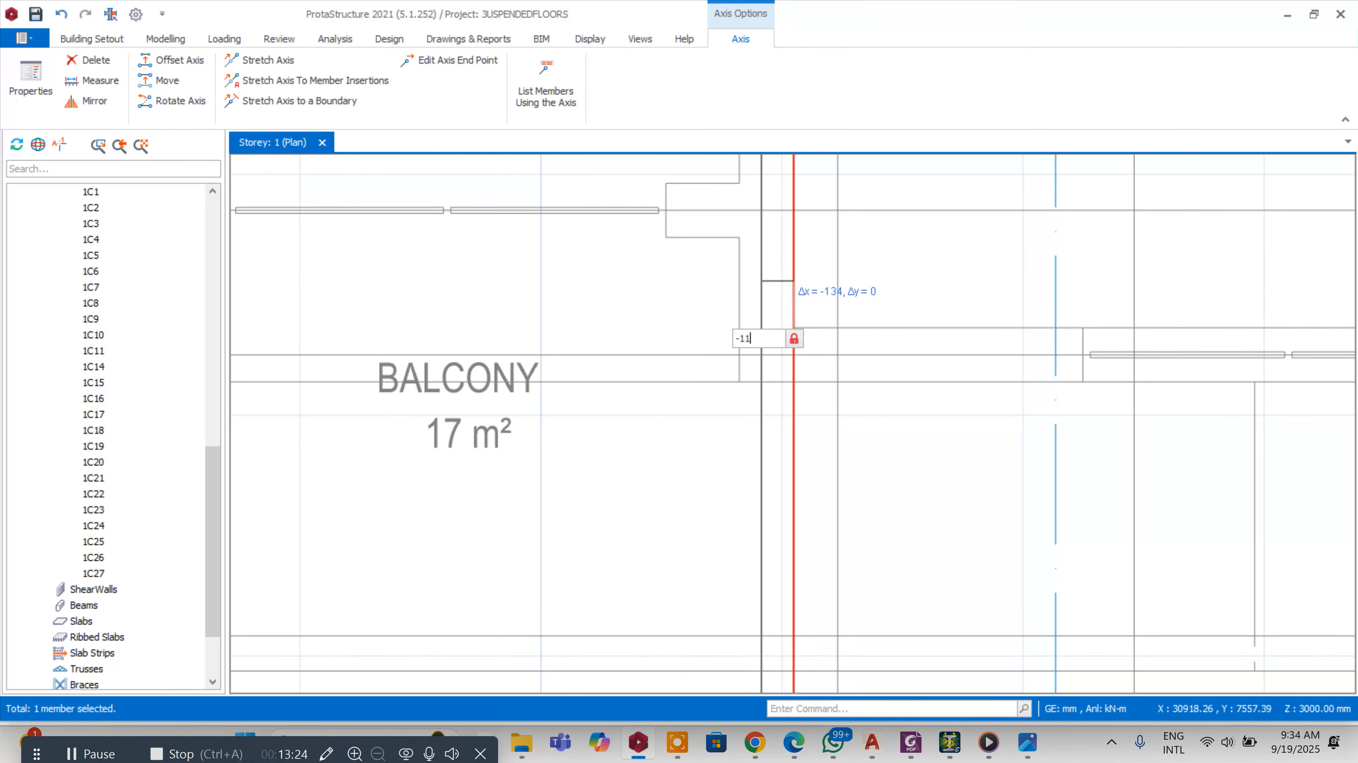
{"action": "key", "text": "Return"}
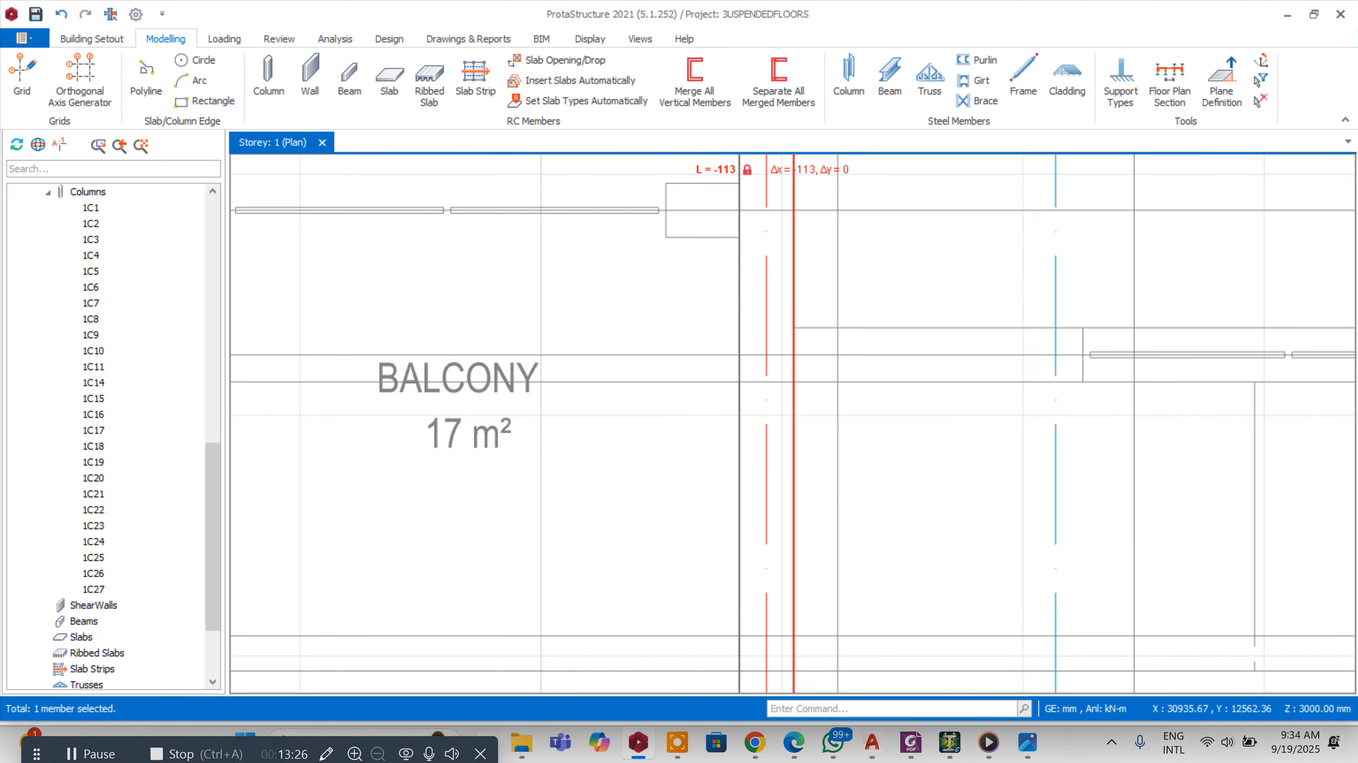
{"action": "scroll", "coordinate": [764, 273], "scroll_direction": "down", "scroll_amount": 4}
{"action": "key", "text": "Escape"}
Delete axis 15
{"action": "scroll", "coordinate": [764, 193], "scroll_direction": "up", "scroll_amount": 2}
{"action": "scroll", "coordinate": [764, 194], "scroll_direction": "down", "scroll_amount": 3}
{"action": "scroll", "coordinate": [783, 465], "scroll_direction": "up", "scroll_amount": 3}
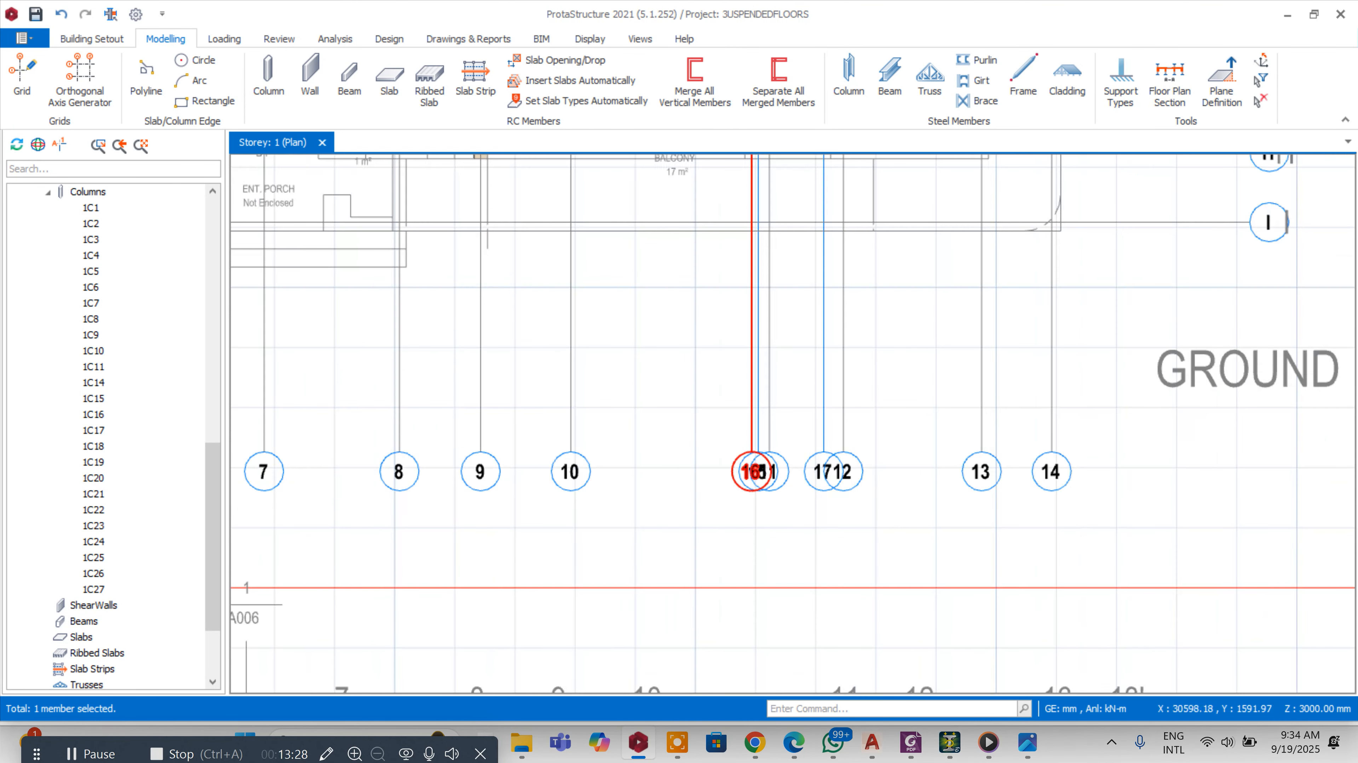
{"action": "left_click", "coordinate": [782, 464]}
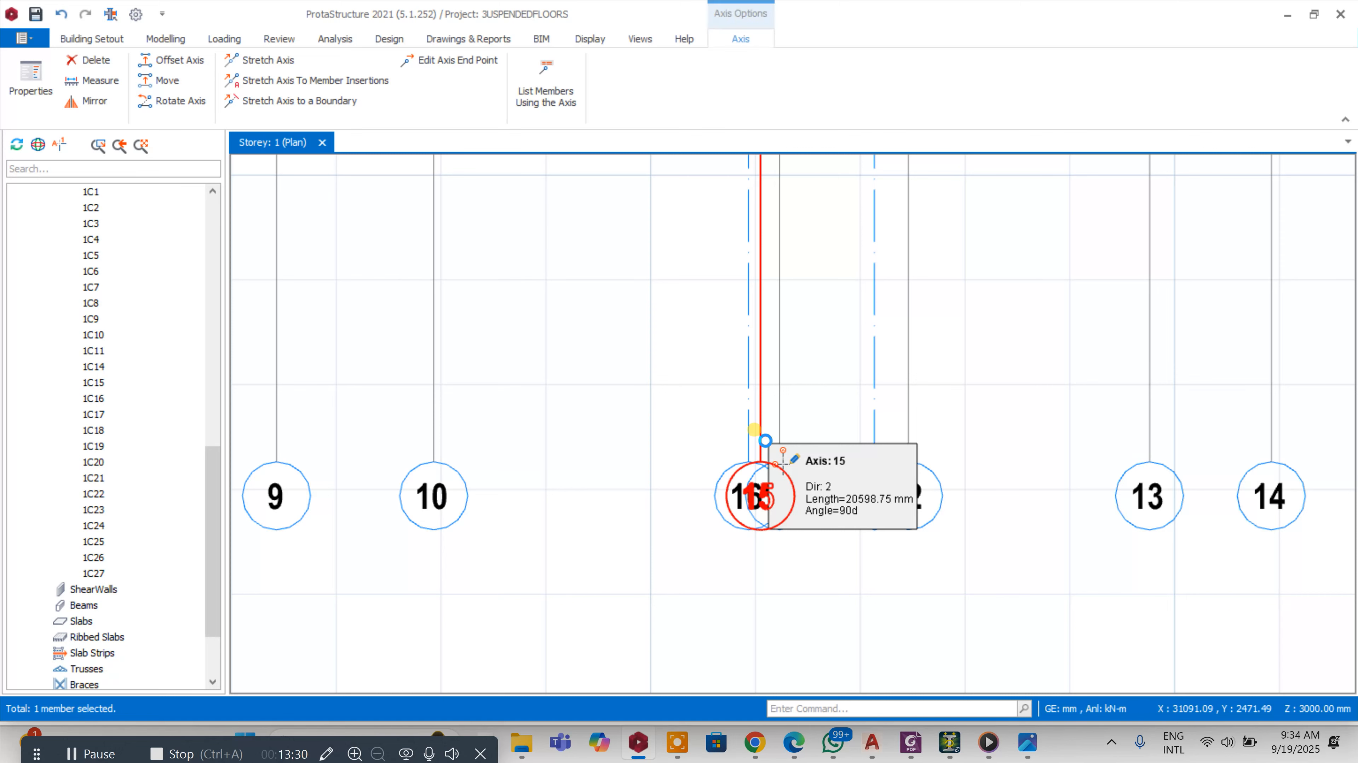
{"action": "key", "text": "Delete"}
Relabel axis 16 as 10' in its axis properties
{"action": "left_click", "coordinate": [737, 467]}
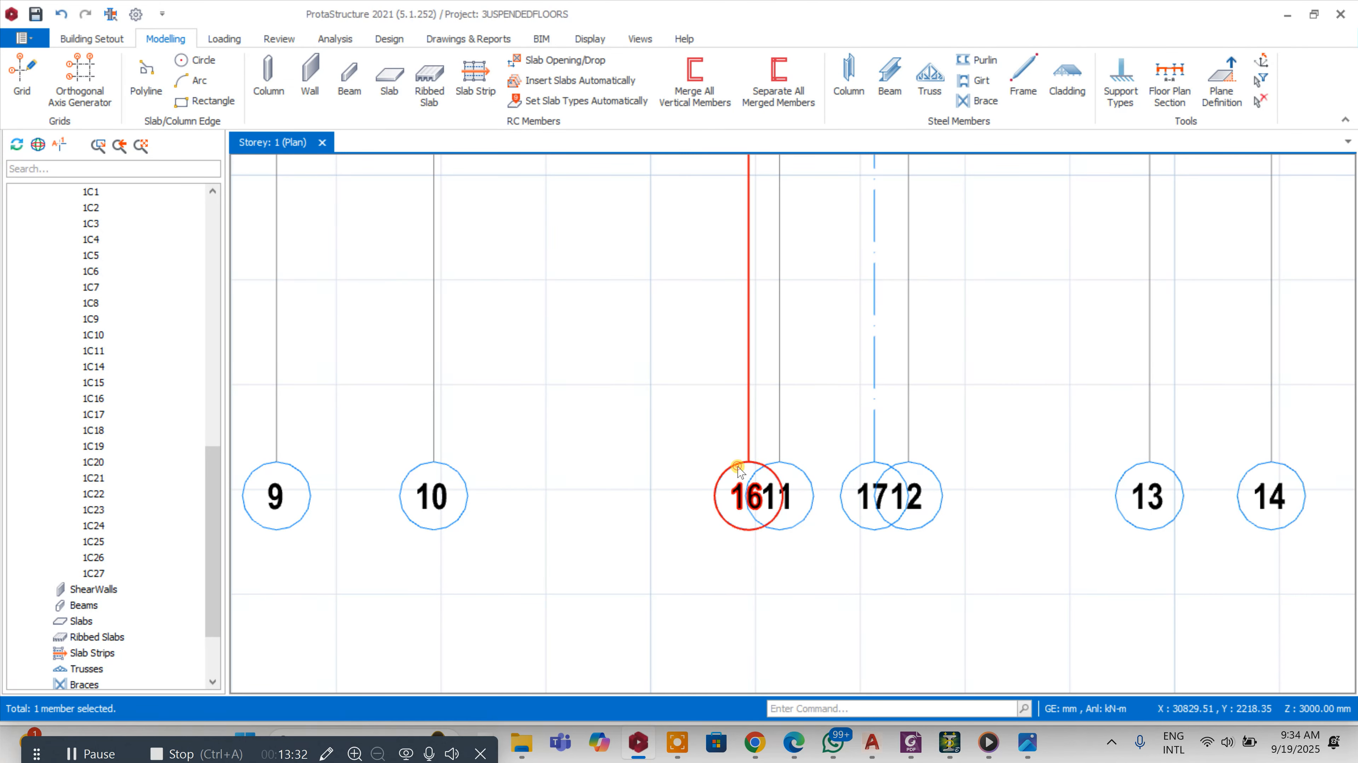
{"action": "left_click_drag", "start_coordinate": [1276, 210], "coordinate": [1356, 227]}
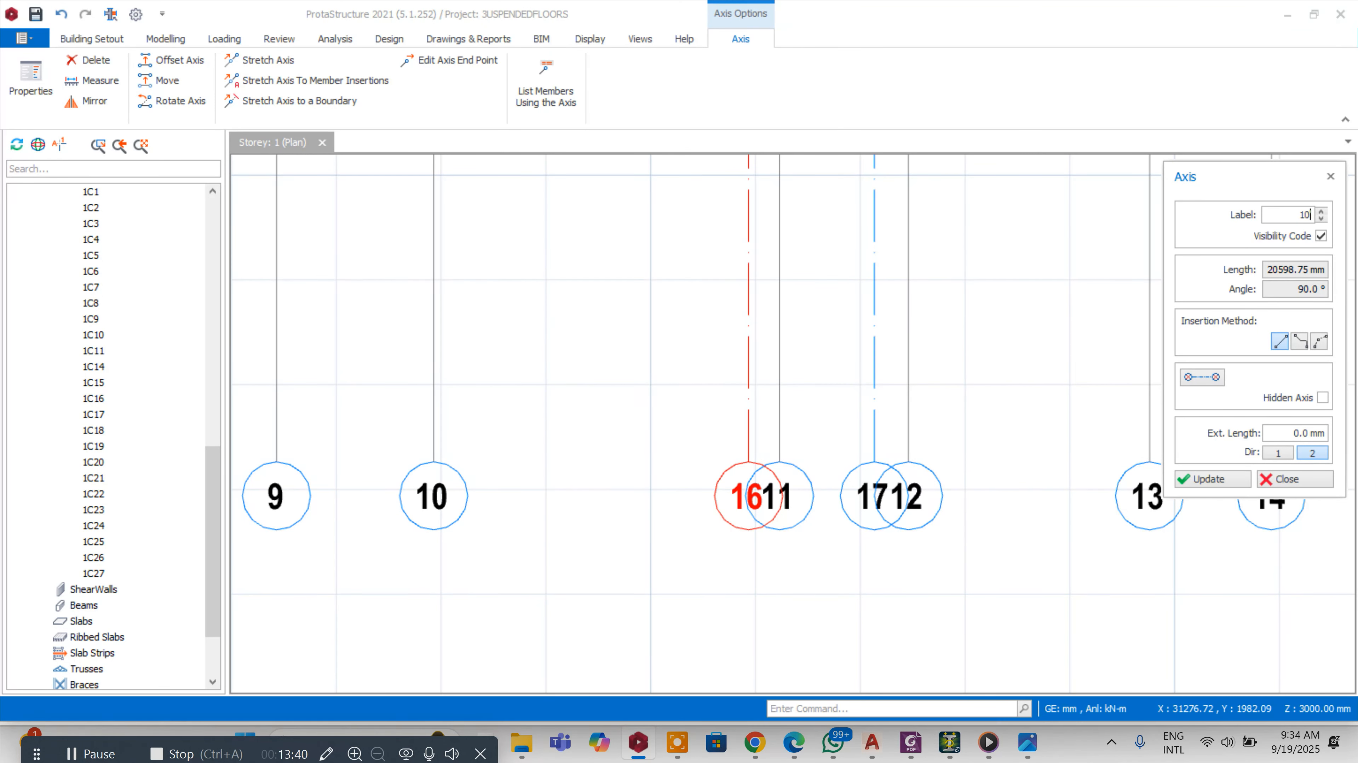
{"action": "left_click", "coordinate": [1242, 481]}
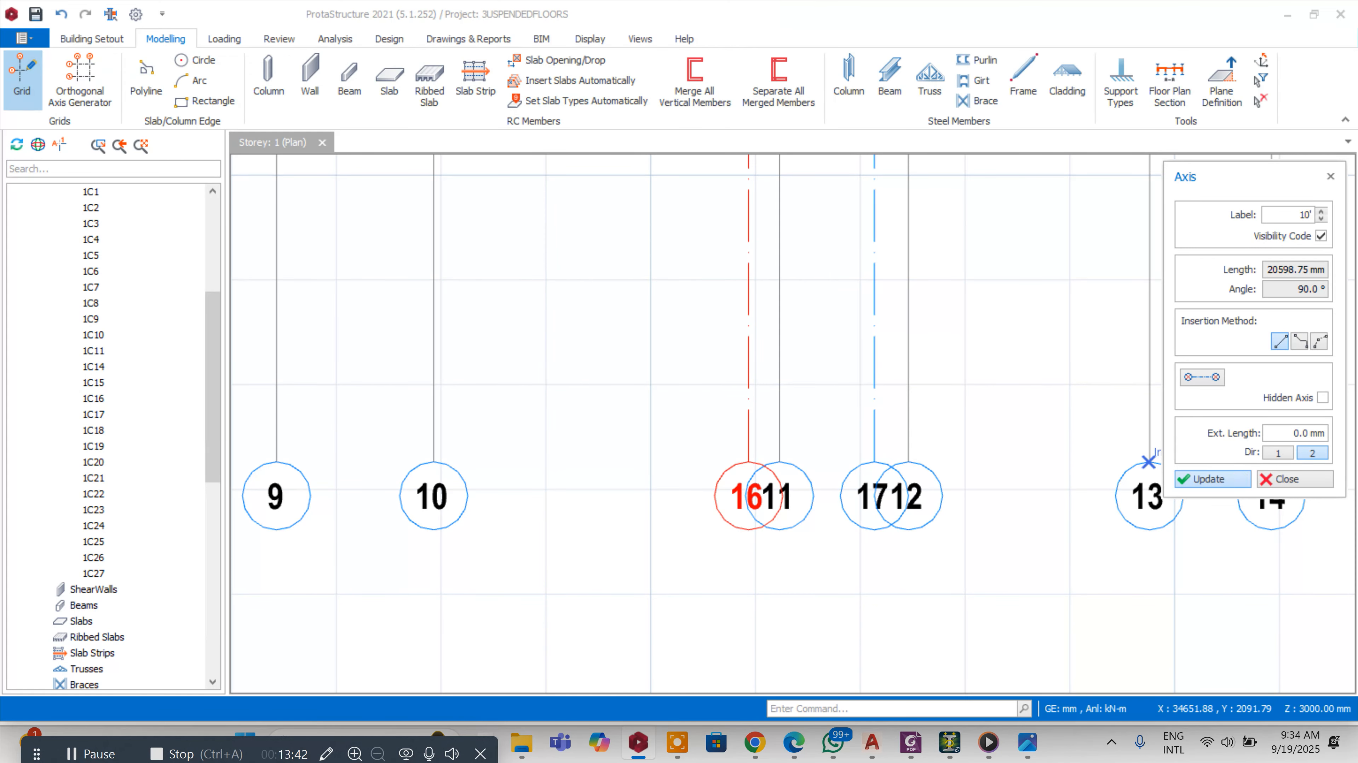
{"action": "left_click", "coordinate": [1288, 479]}
{"action": "scroll", "coordinate": [617, 411], "scroll_direction": "down", "scroll_amount": 3}
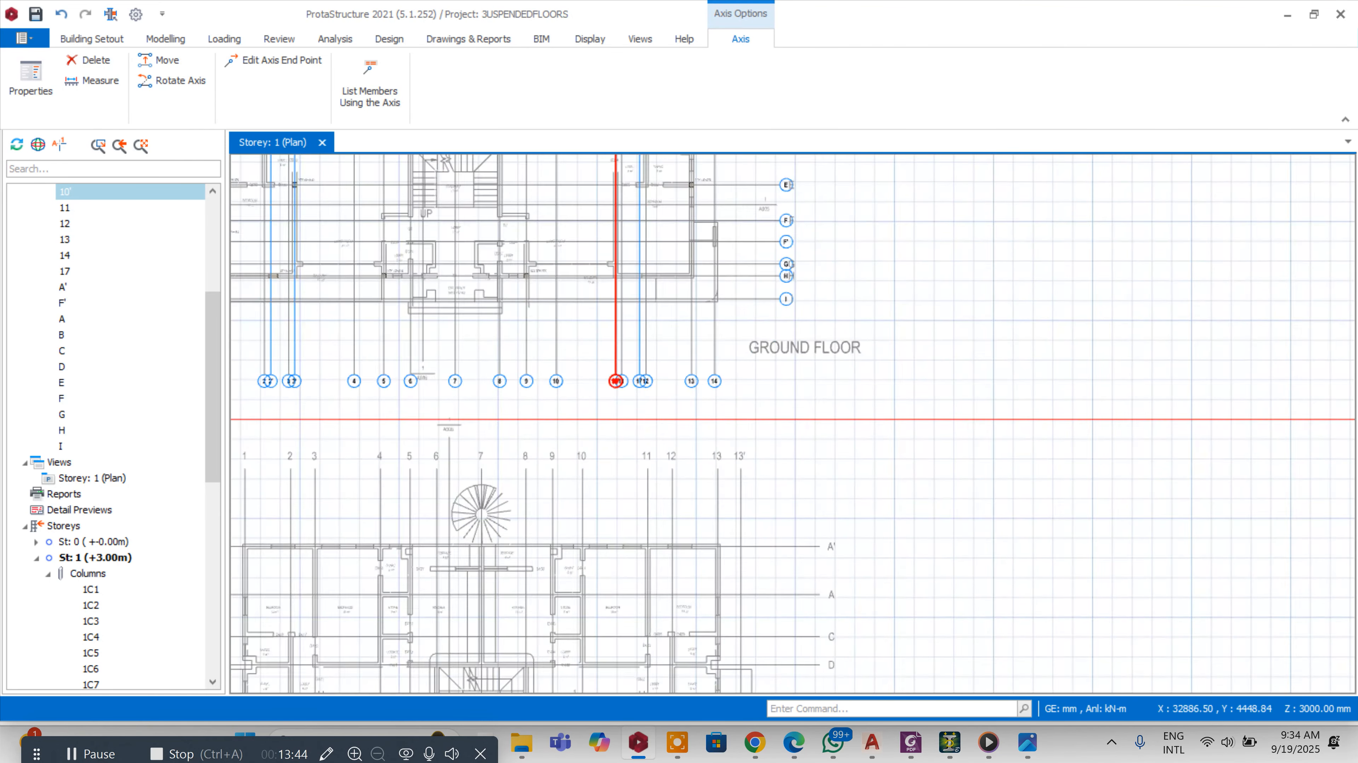
{"action": "scroll", "coordinate": [650, 278], "scroll_direction": "up", "scroll_amount": 3}
Relabel axis 17 as 11' in its axis properties
{"action": "left_click", "coordinate": [617, 486], "text": "ctrl"}
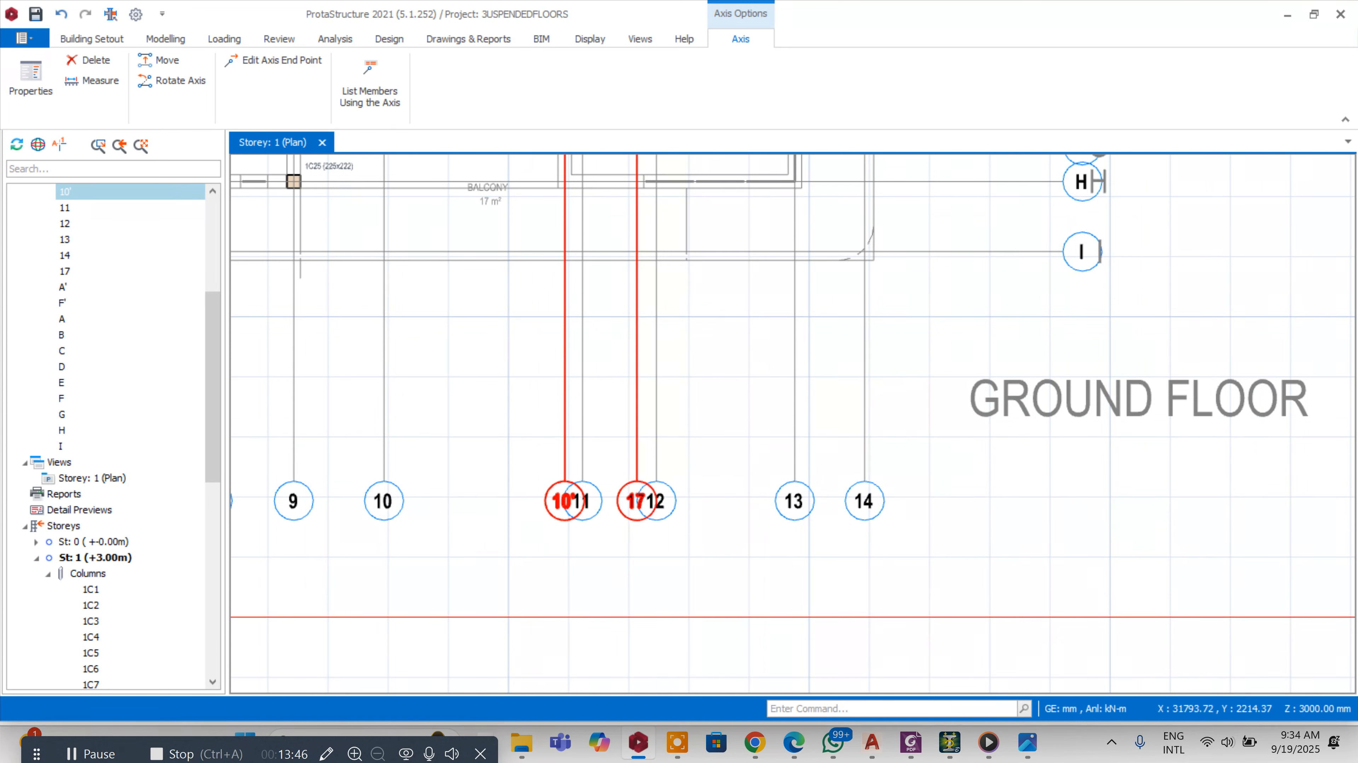
{"action": "left_click", "coordinate": [627, 485]}
{"action": "right_click", "coordinate": [627, 486]}
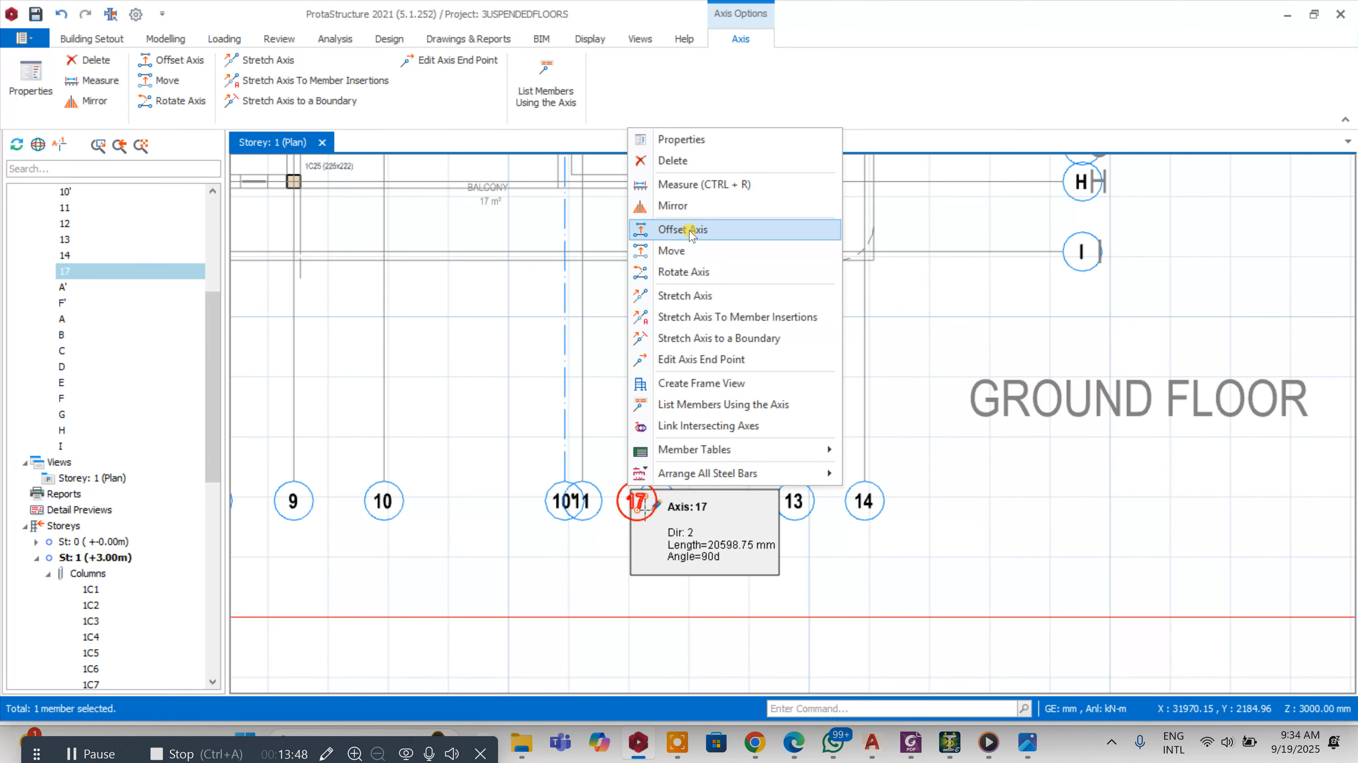
{"action": "left_click", "coordinate": [685, 142]}
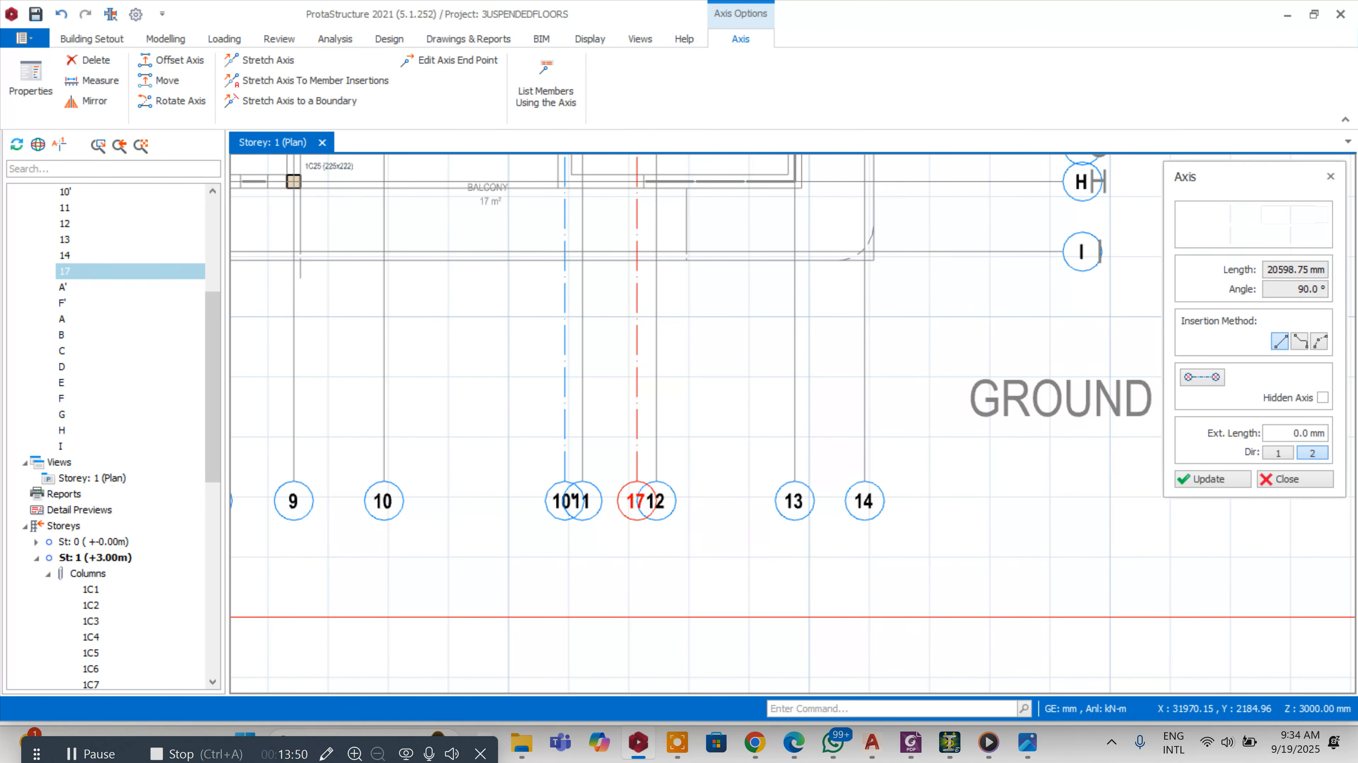
{"action": "double_click", "coordinate": [1297, 215]}
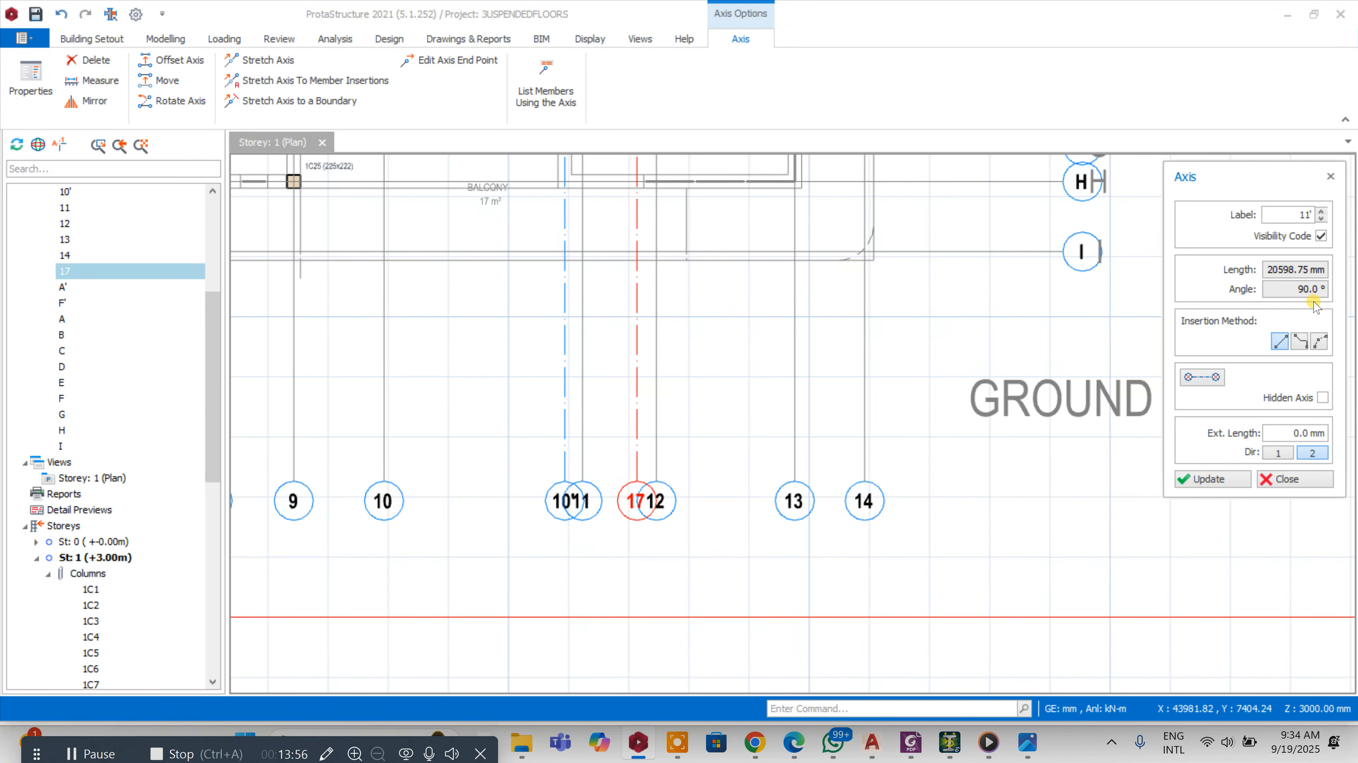
{"action": "left_click", "coordinate": [1220, 476]}
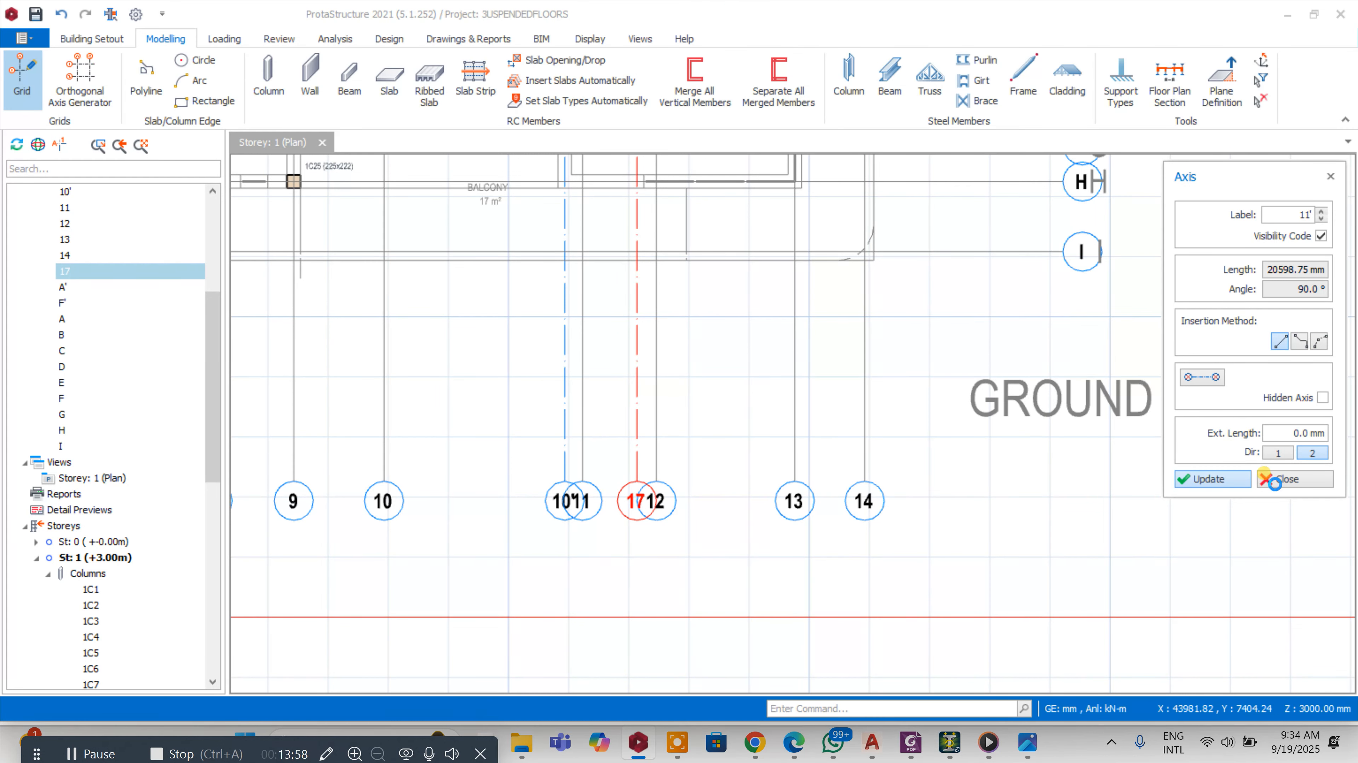
Place a 225 x 450 mm column at the intersection of axes 11' and H using column 1C21's properties, with e2 offset 125 mm
{"action": "left_click", "coordinate": [1276, 482]}
{"action": "scroll", "coordinate": [763, 587], "scroll_direction": "down", "scroll_amount": 5}
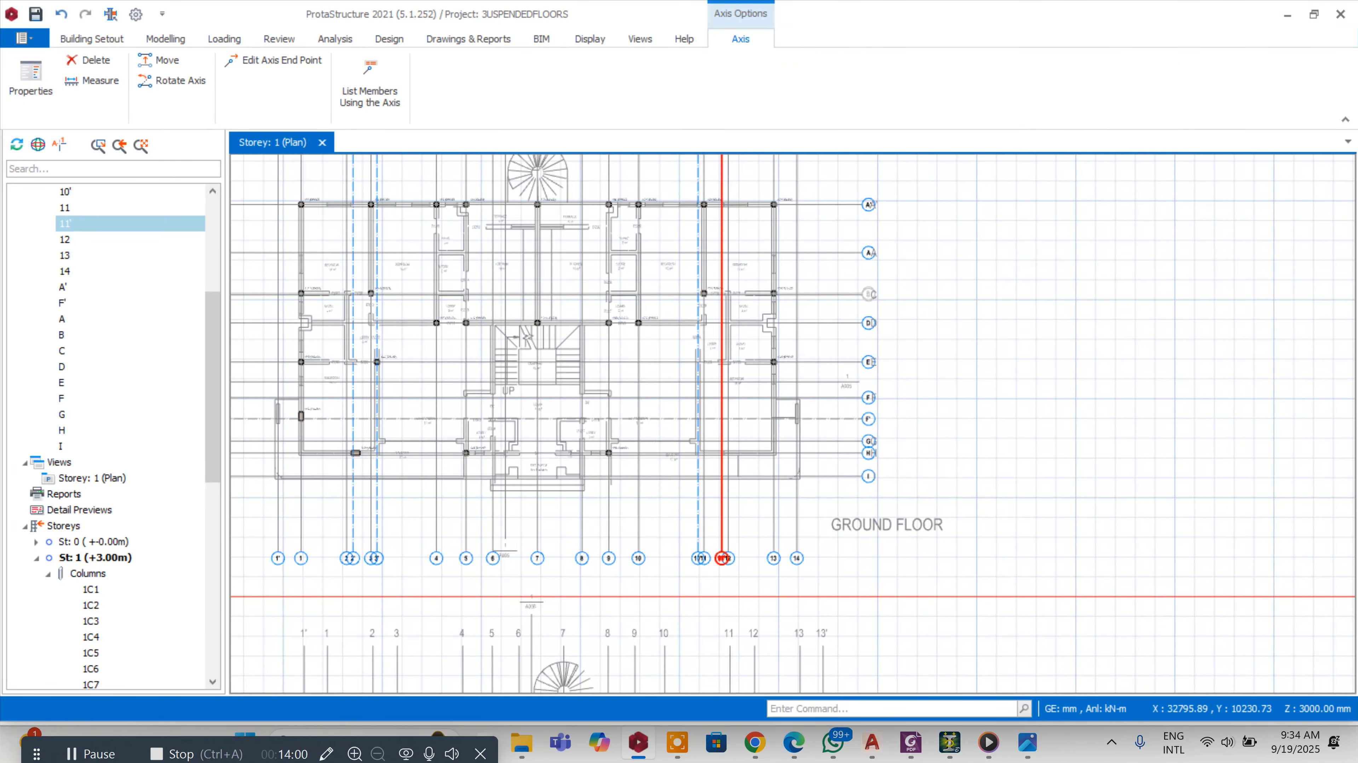
{"action": "scroll", "coordinate": [408, 445], "scroll_direction": "up", "scroll_amount": 3}
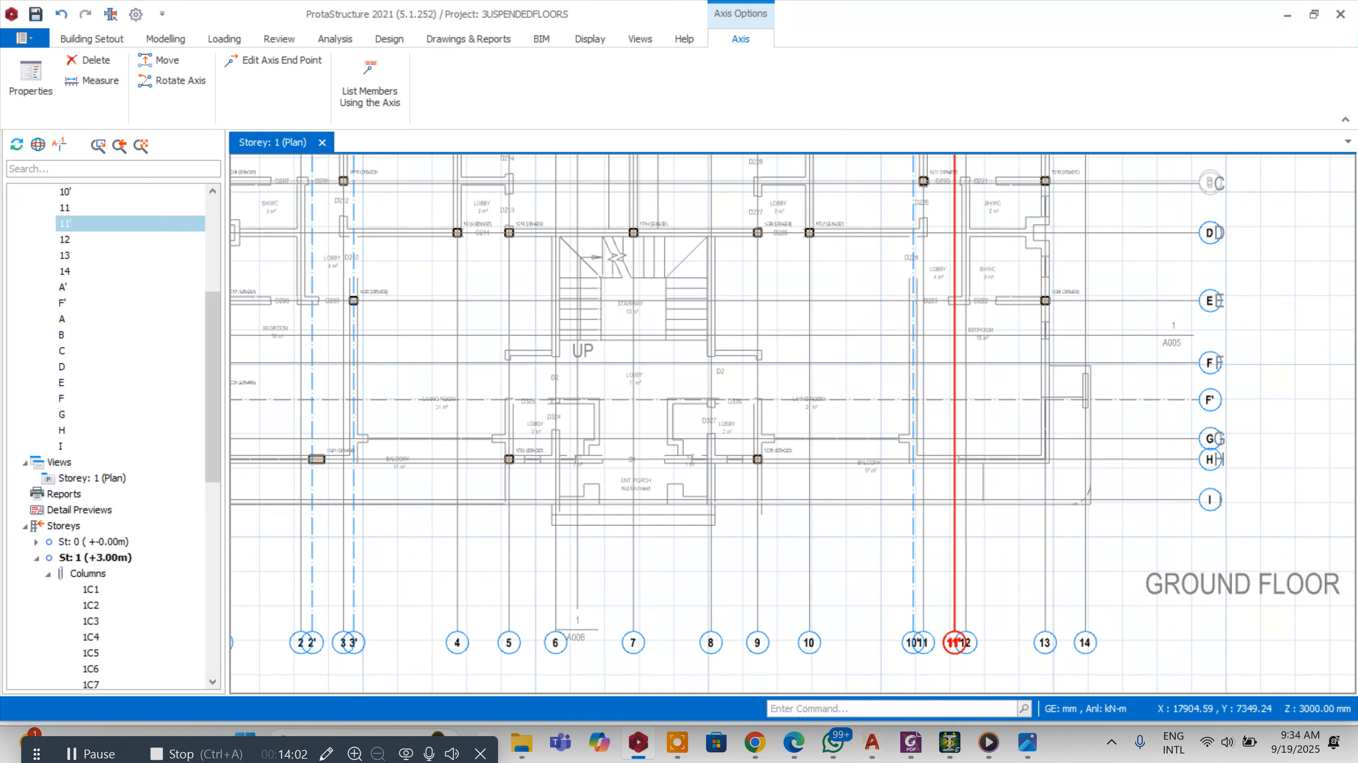
{"action": "right_click", "coordinate": [320, 459]}
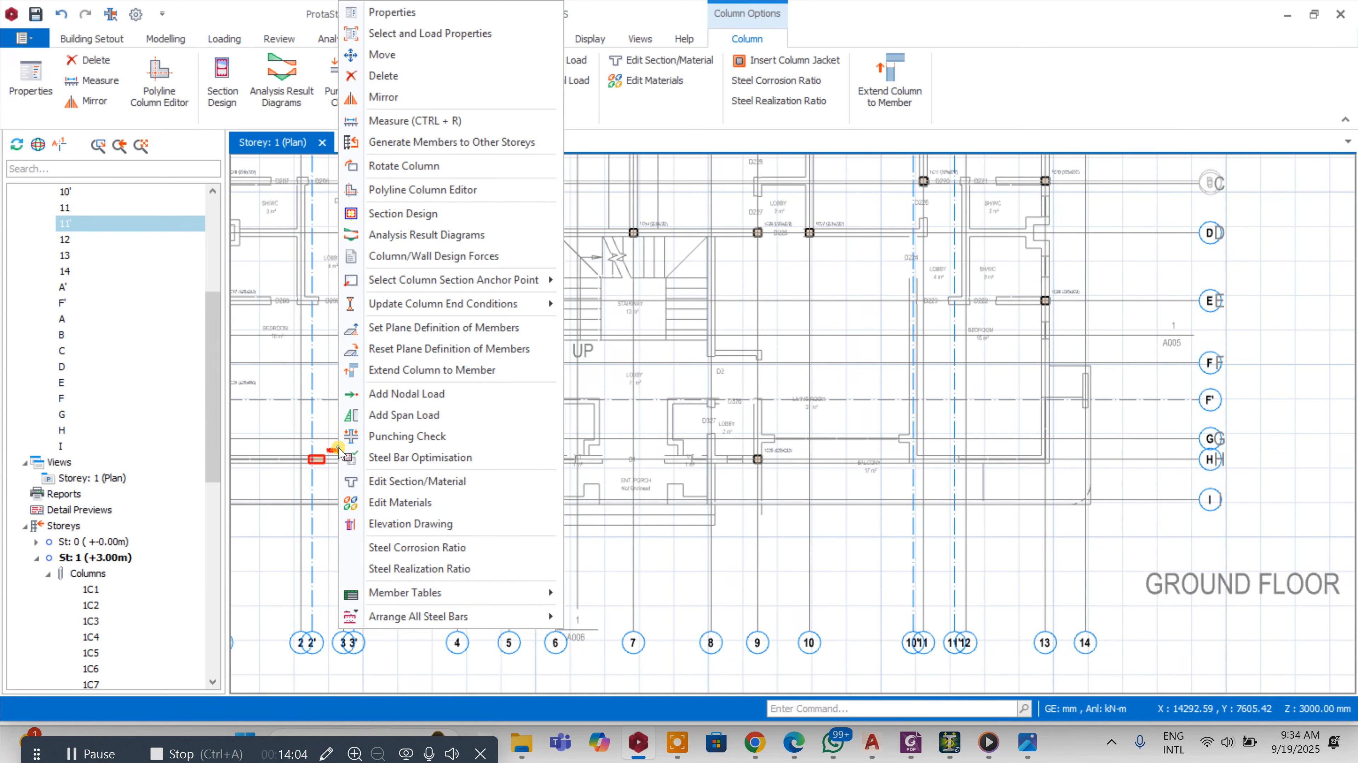
{"action": "left_click", "coordinate": [374, 9]}
{"action": "scroll", "coordinate": [1027, 514], "scroll_direction": "up", "scroll_amount": 3}
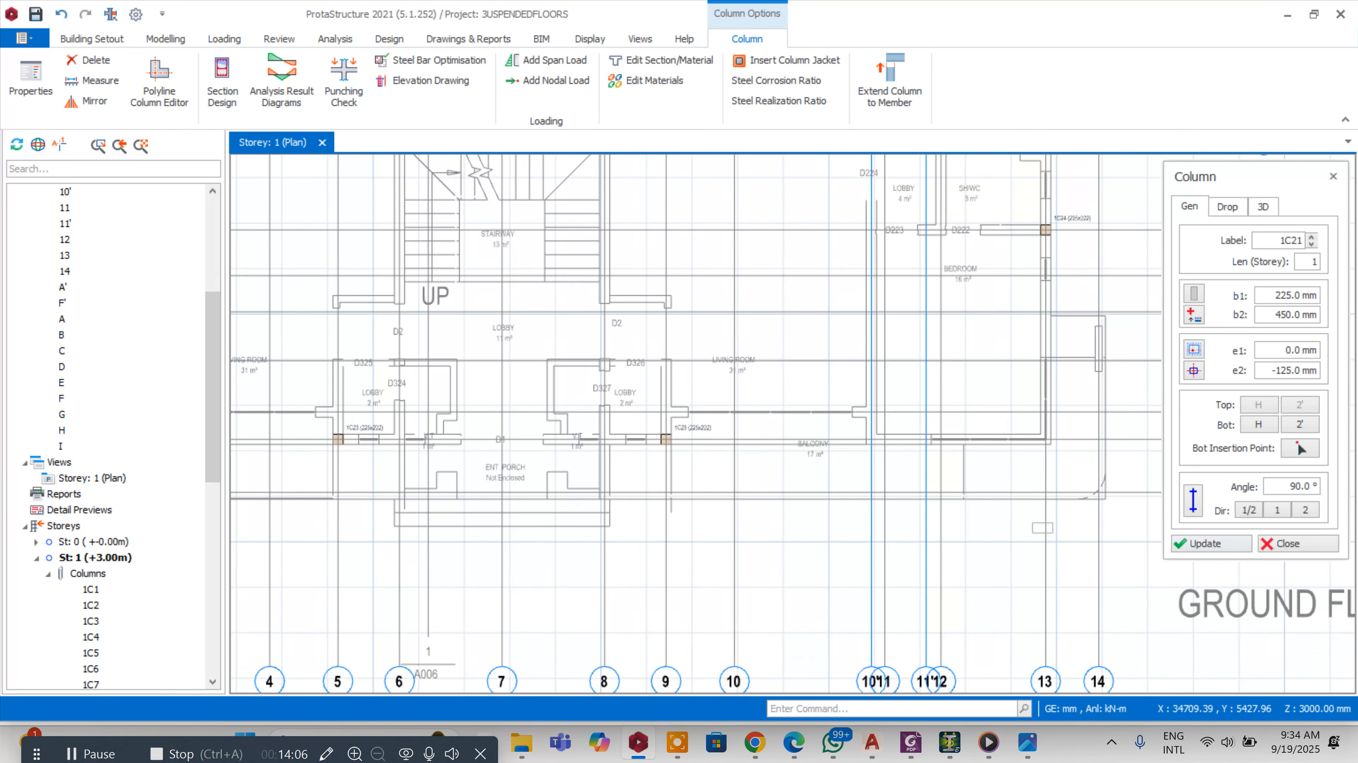
{"action": "left_click", "coordinate": [1267, 373]}
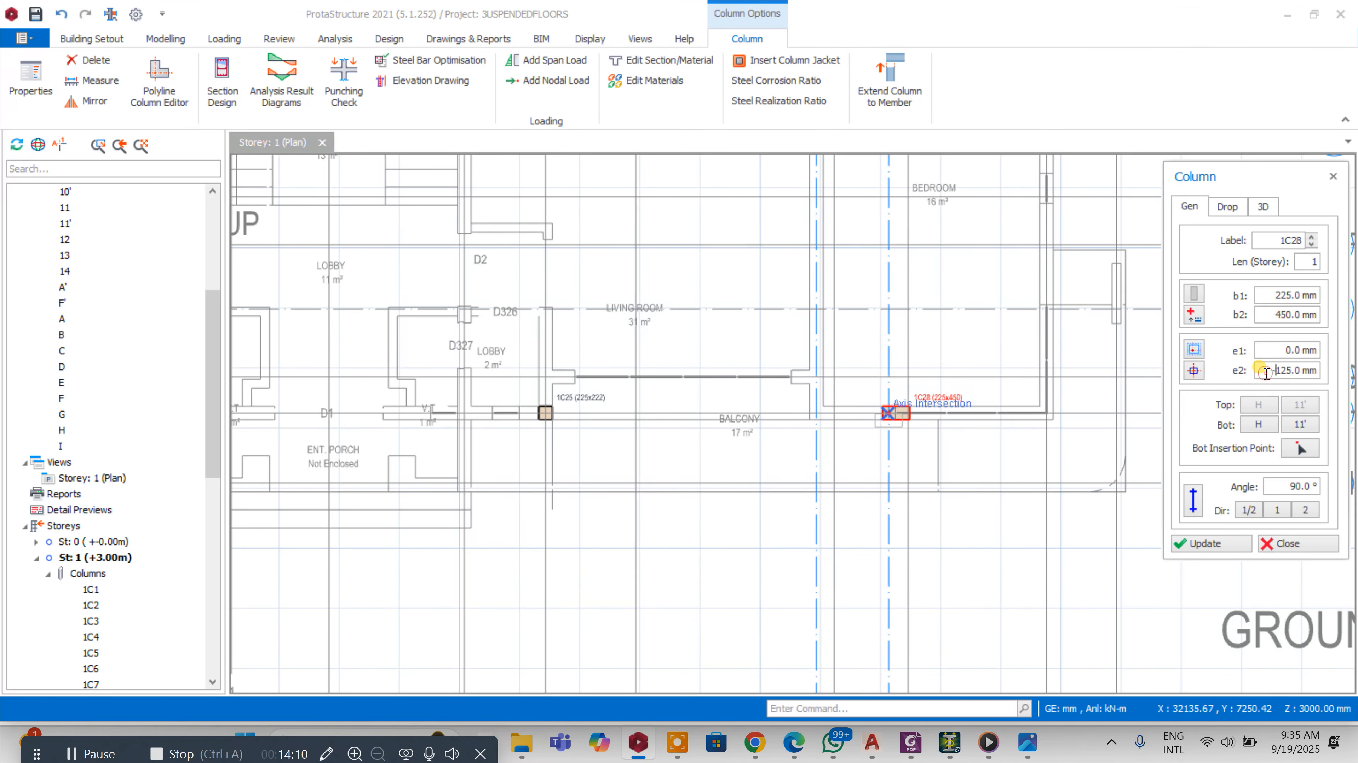
{"action": "left_click", "coordinate": [1209, 542]}
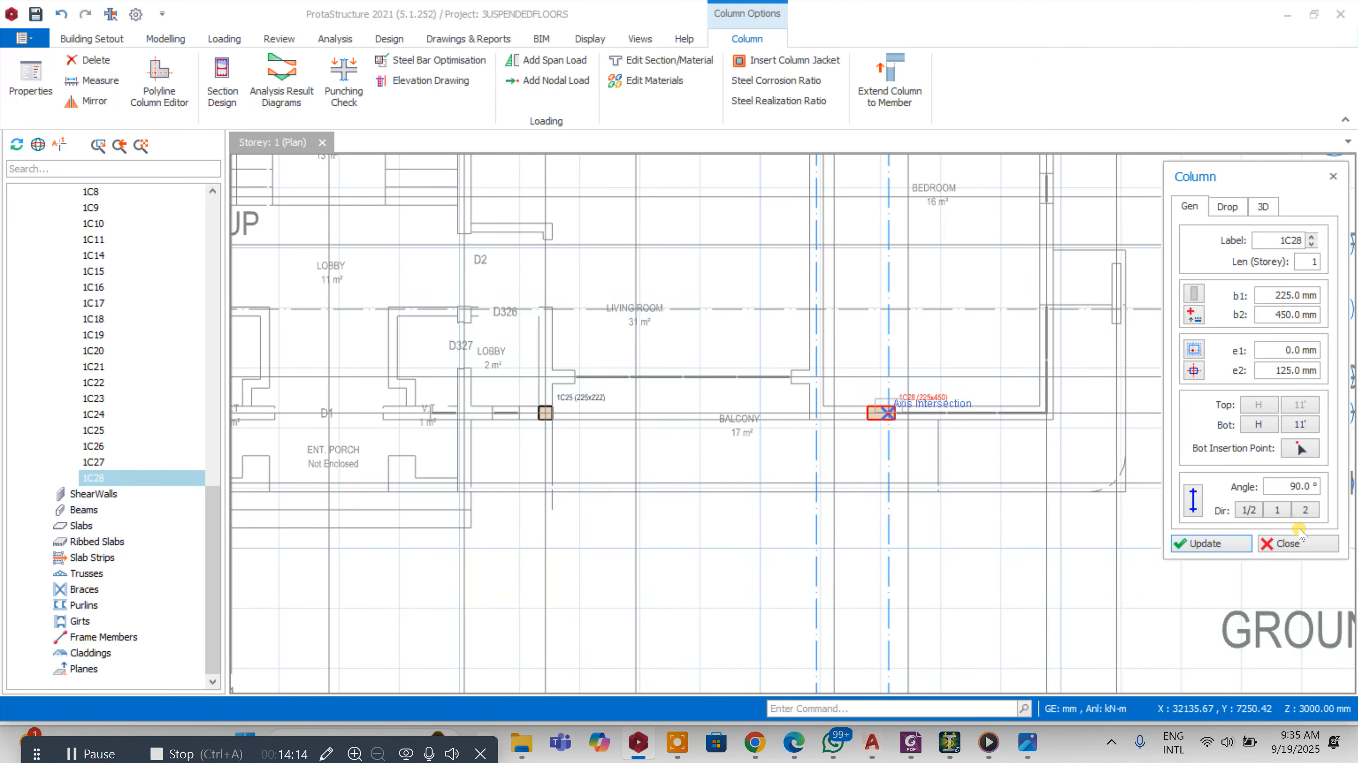
{"action": "left_click", "coordinate": [1307, 540]}
Place a 225 x 450 mm column with e2 offset 125 mm at the intersection of axes 13 and F', copying column 1C20's properties
{"action": "scroll", "coordinate": [1304, 532], "scroll_direction": "down", "scroll_amount": 3}
{"action": "scroll", "coordinate": [615, 434], "scroll_direction": "up", "scroll_amount": 3}
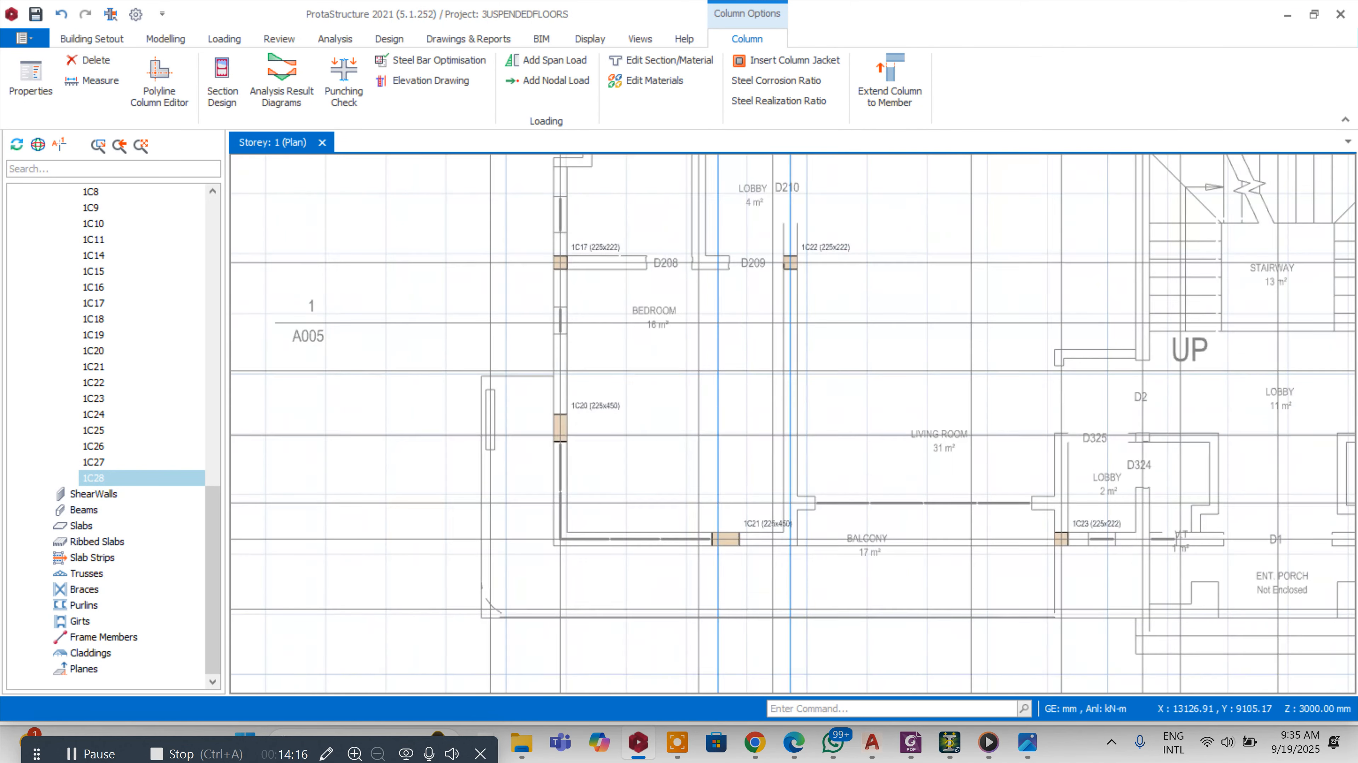
{"action": "right_click", "coordinate": [608, 408]}
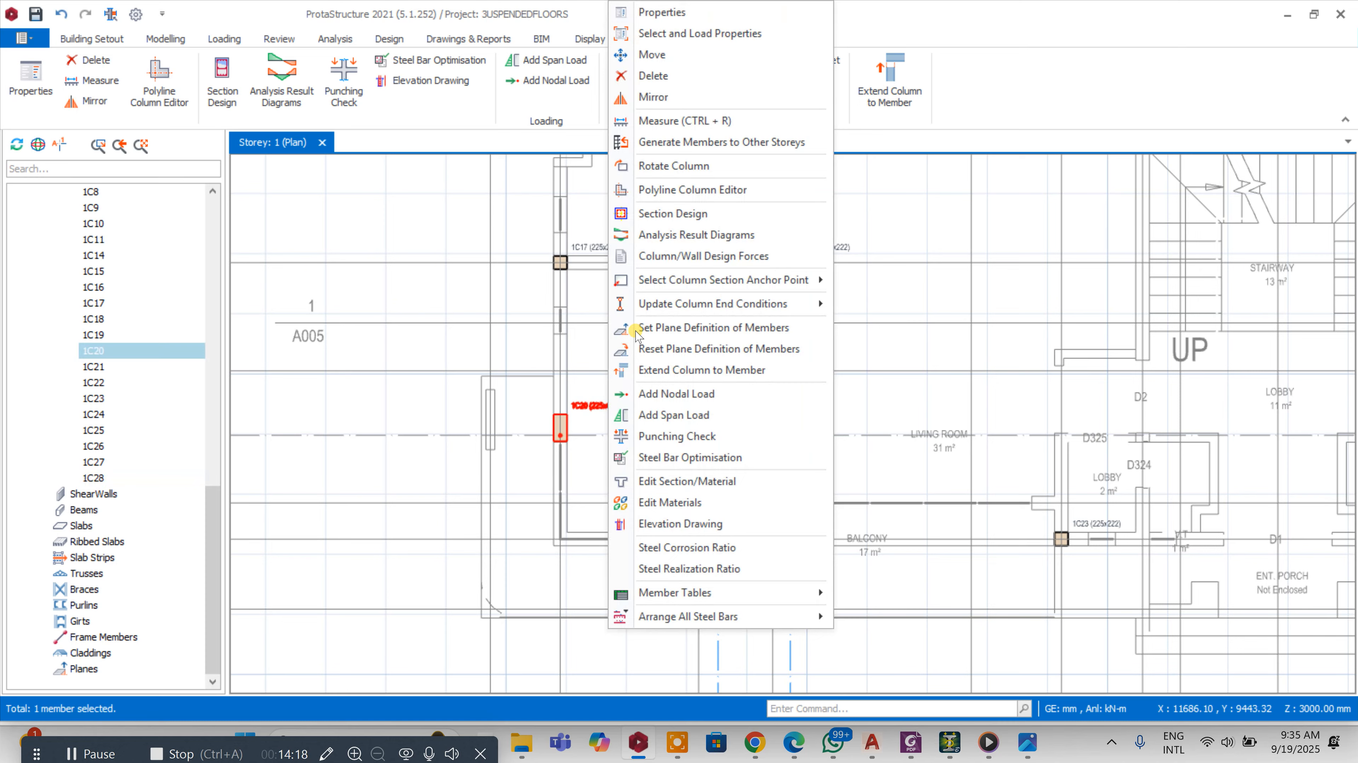
{"action": "left_click", "coordinate": [659, 16]}
{"action": "scroll", "coordinate": [571, 384], "scroll_direction": "down", "scroll_amount": 5}
{"action": "scroll", "coordinate": [990, 380], "scroll_direction": "up", "scroll_amount": 3}
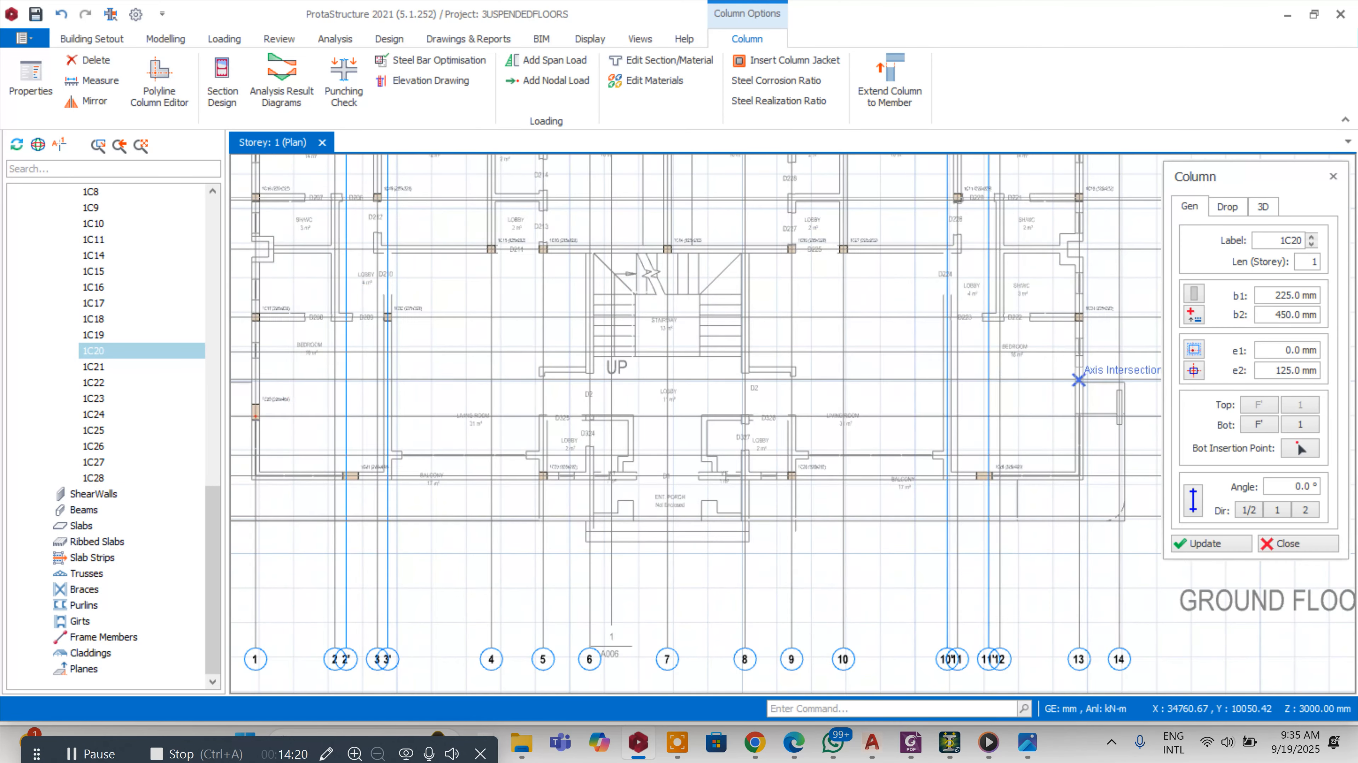
{"action": "left_click", "coordinate": [1081, 409]}
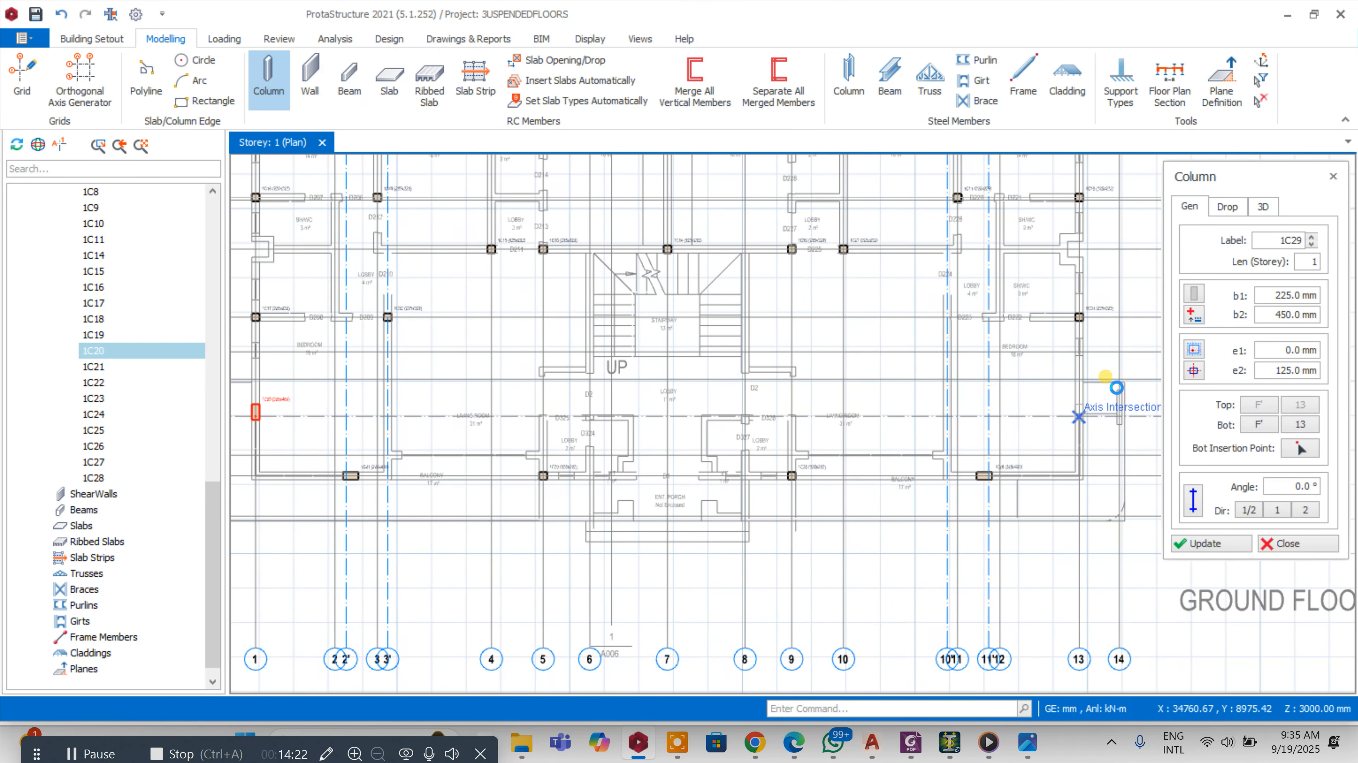
{"action": "left_click", "coordinate": [1283, 541]}
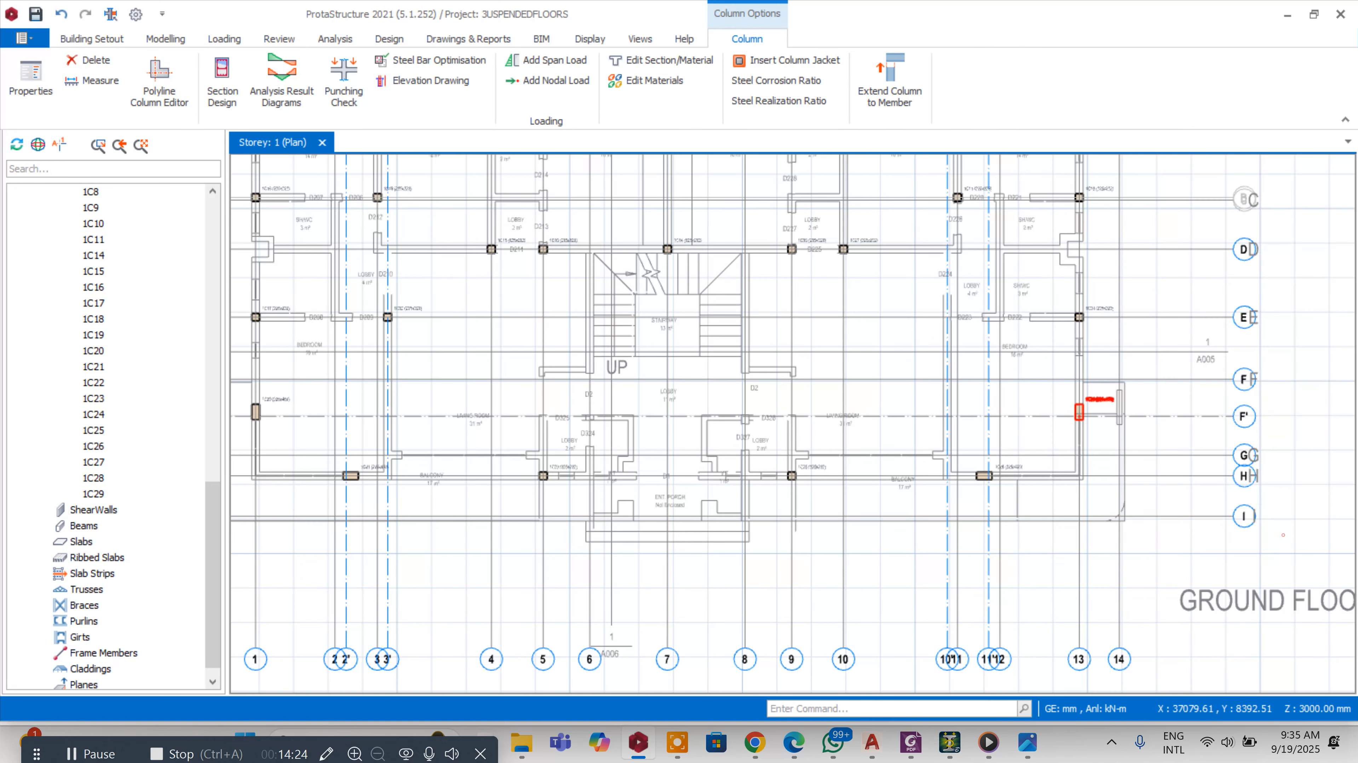
Place a 225 x 222 mm column at the intersection of axes 10' and E, copying column 1C25's properties
{"action": "right_click", "coordinate": [821, 468]}
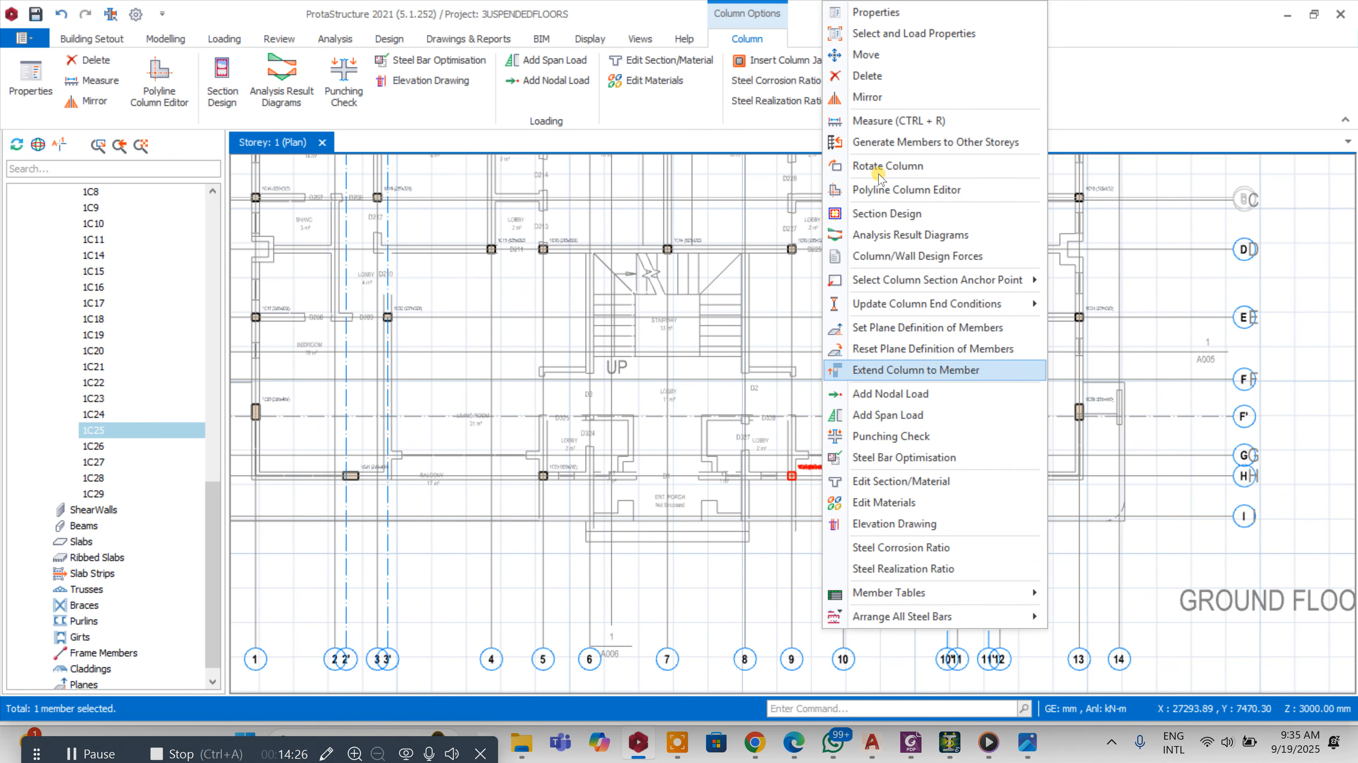
{"action": "left_click", "coordinate": [882, 15]}
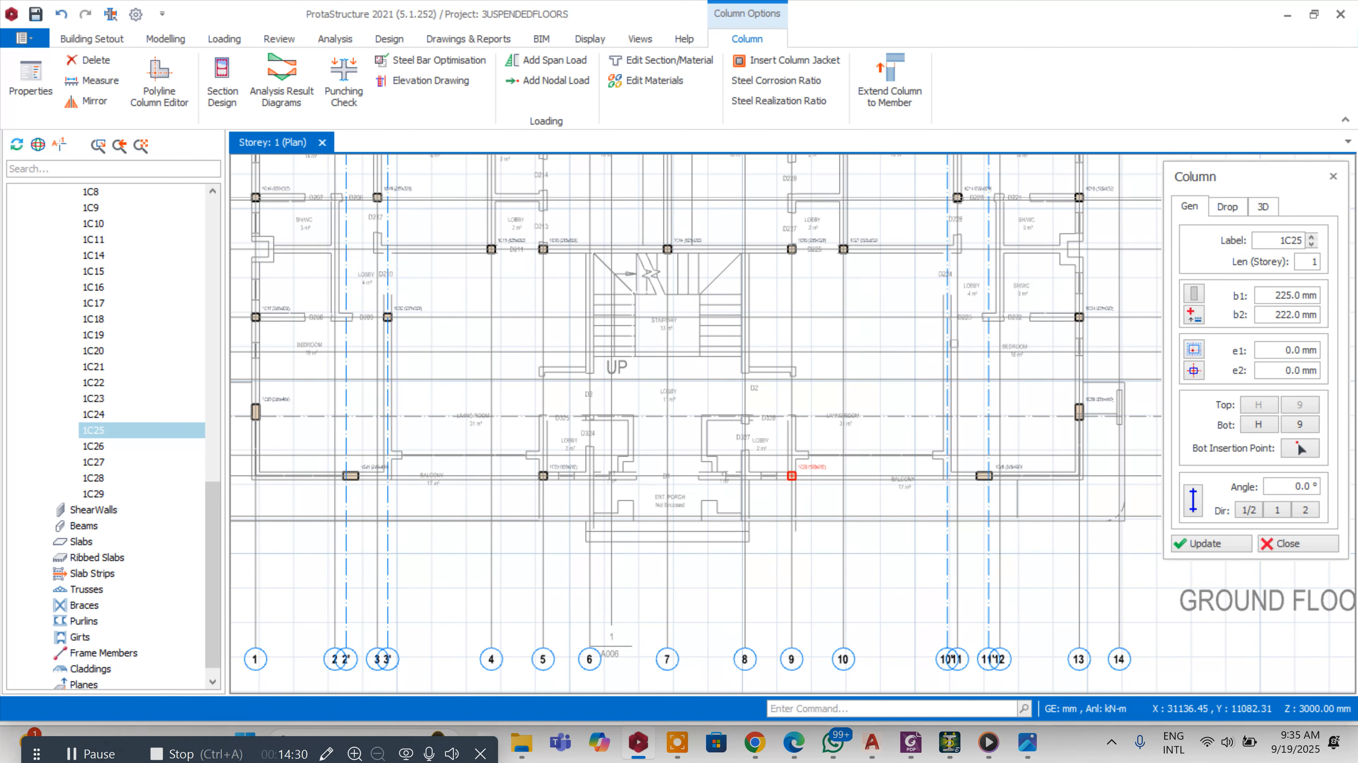
{"action": "scroll", "coordinate": [956, 318], "scroll_direction": "up", "scroll_amount": 2}
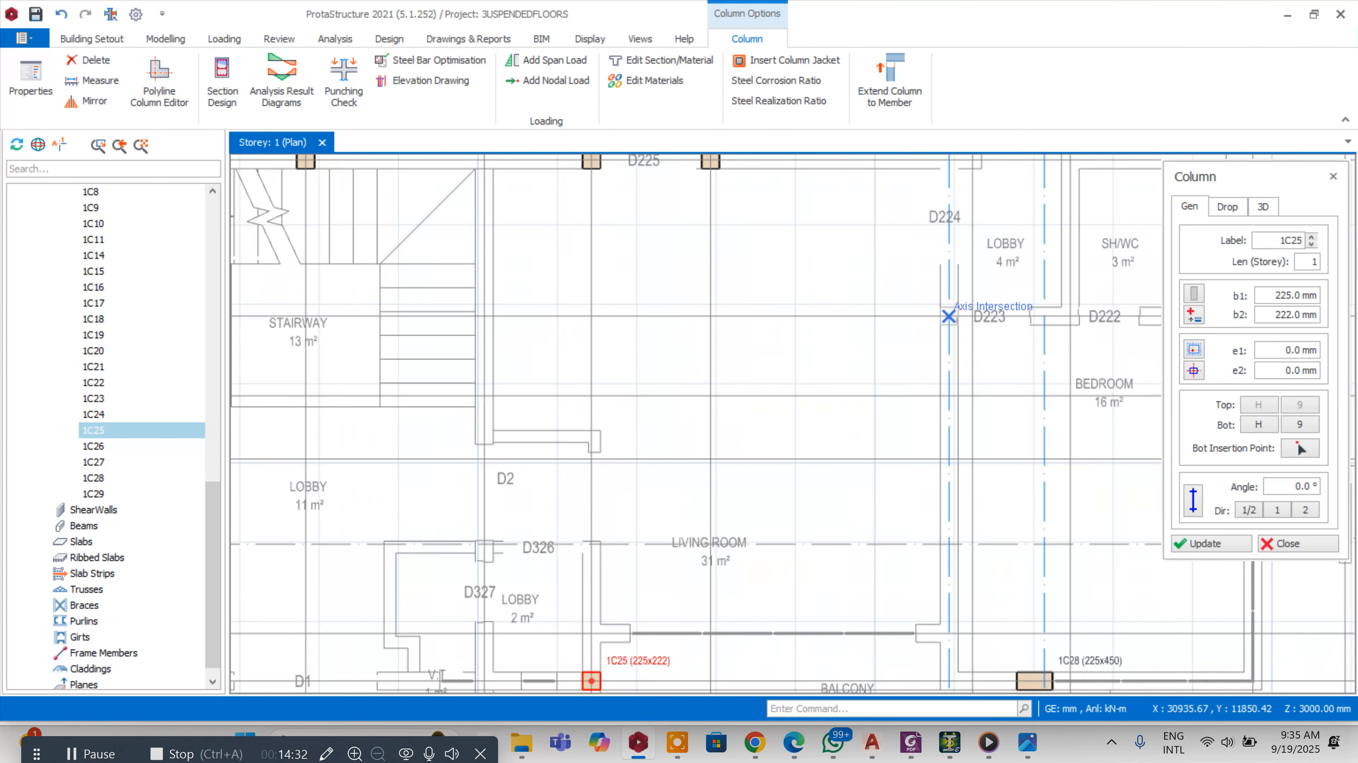
{"action": "left_click", "coordinate": [923, 320]}
{"action": "scroll", "coordinate": [924, 321], "scroll_direction": "down", "scroll_amount": 4}
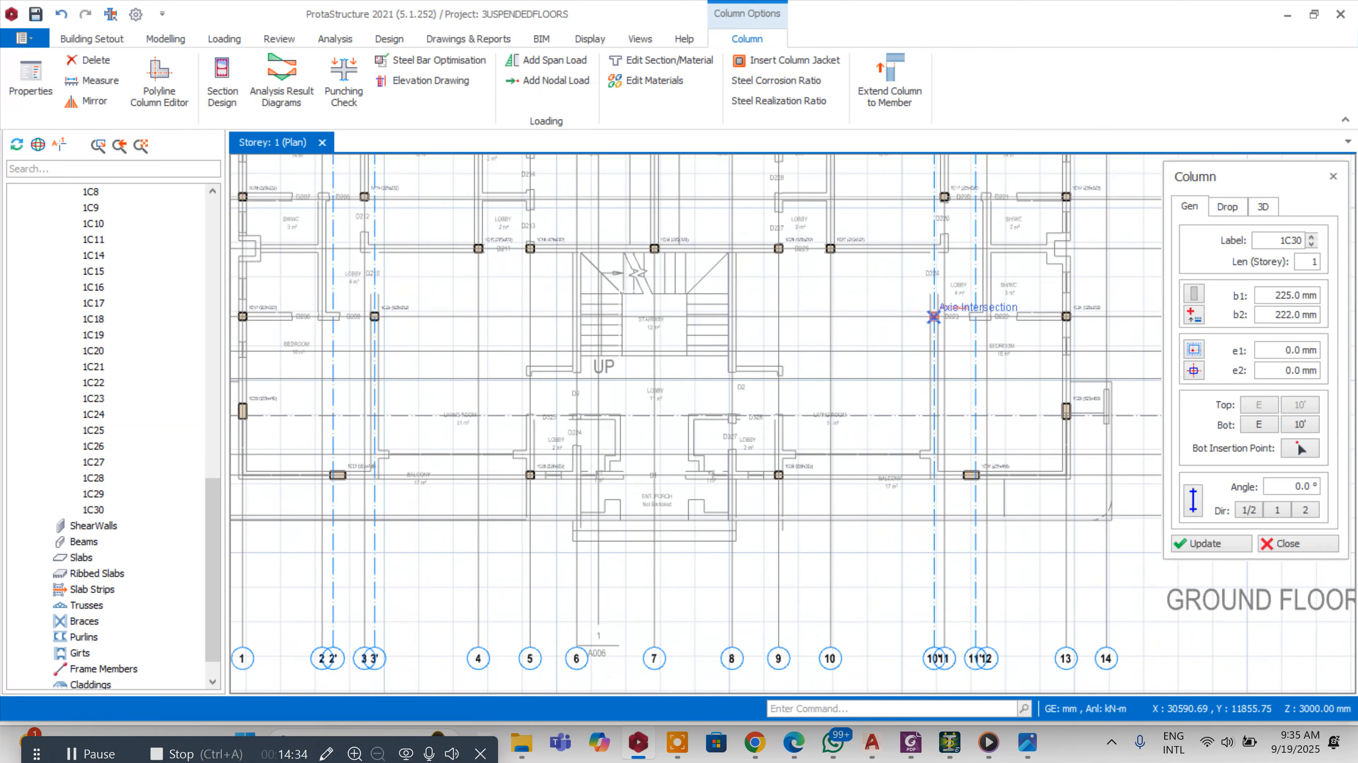
{"action": "scroll", "coordinate": [970, 274], "scroll_direction": "up", "scroll_amount": 1}
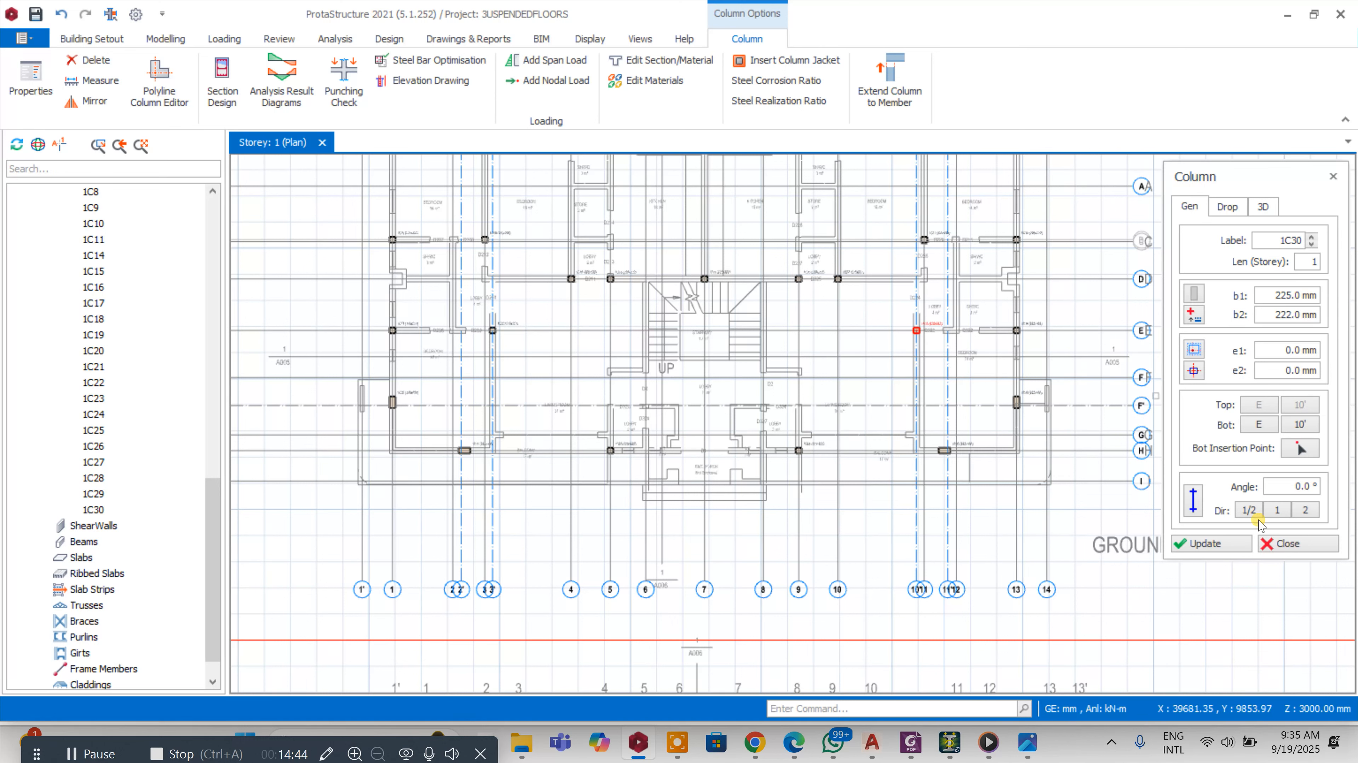
{"action": "left_click", "coordinate": [1276, 544]}
{"action": "scroll", "coordinate": [896, 454], "scroll_direction": "down", "scroll_amount": 6}
{"action": "scroll", "coordinate": [871, 513], "scroll_direction": "up", "scroll_amount": 2}
{"action": "scroll", "coordinate": [871, 506], "scroll_direction": "up", "scroll_amount": 2}
{"action": "scroll", "coordinate": [818, 534], "scroll_direction": "down", "scroll_amount": 2}
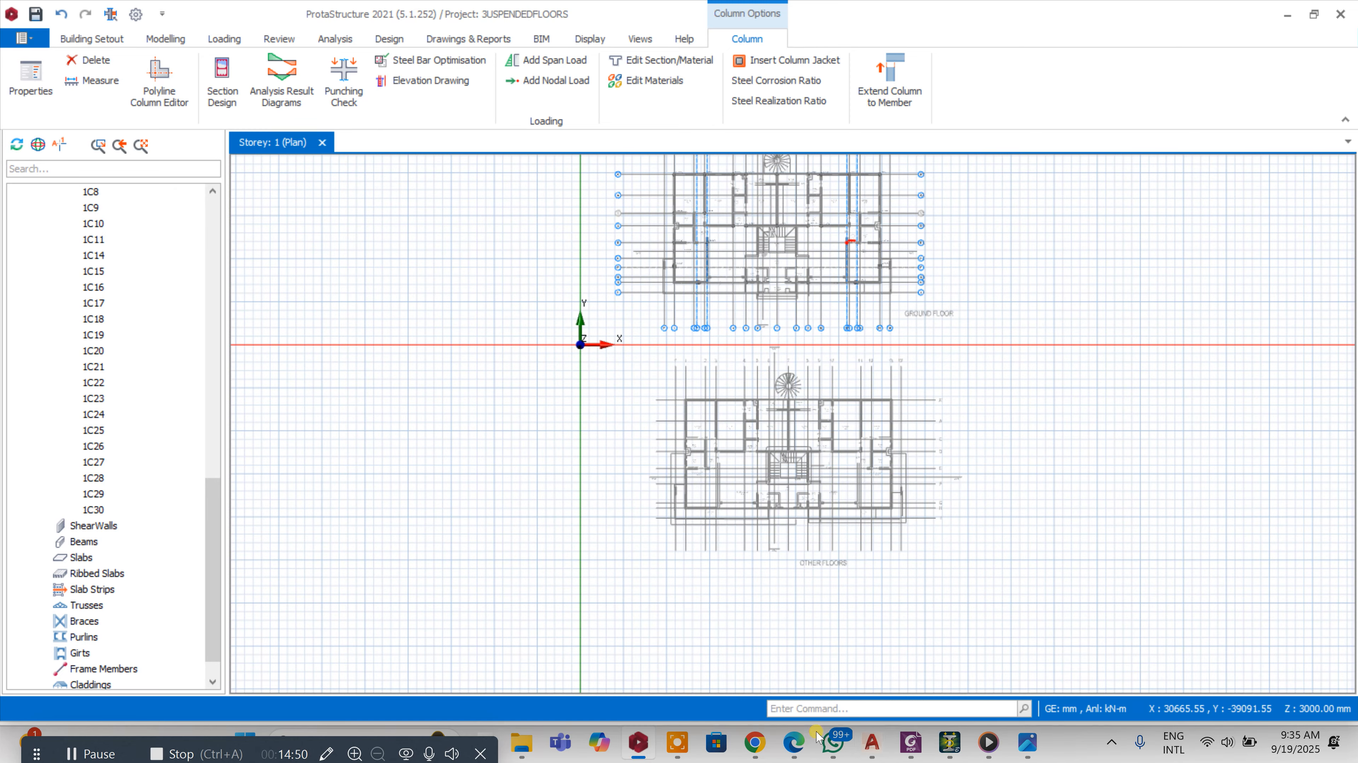
{"action": "mouse_move", "coordinate": [877, 746]}
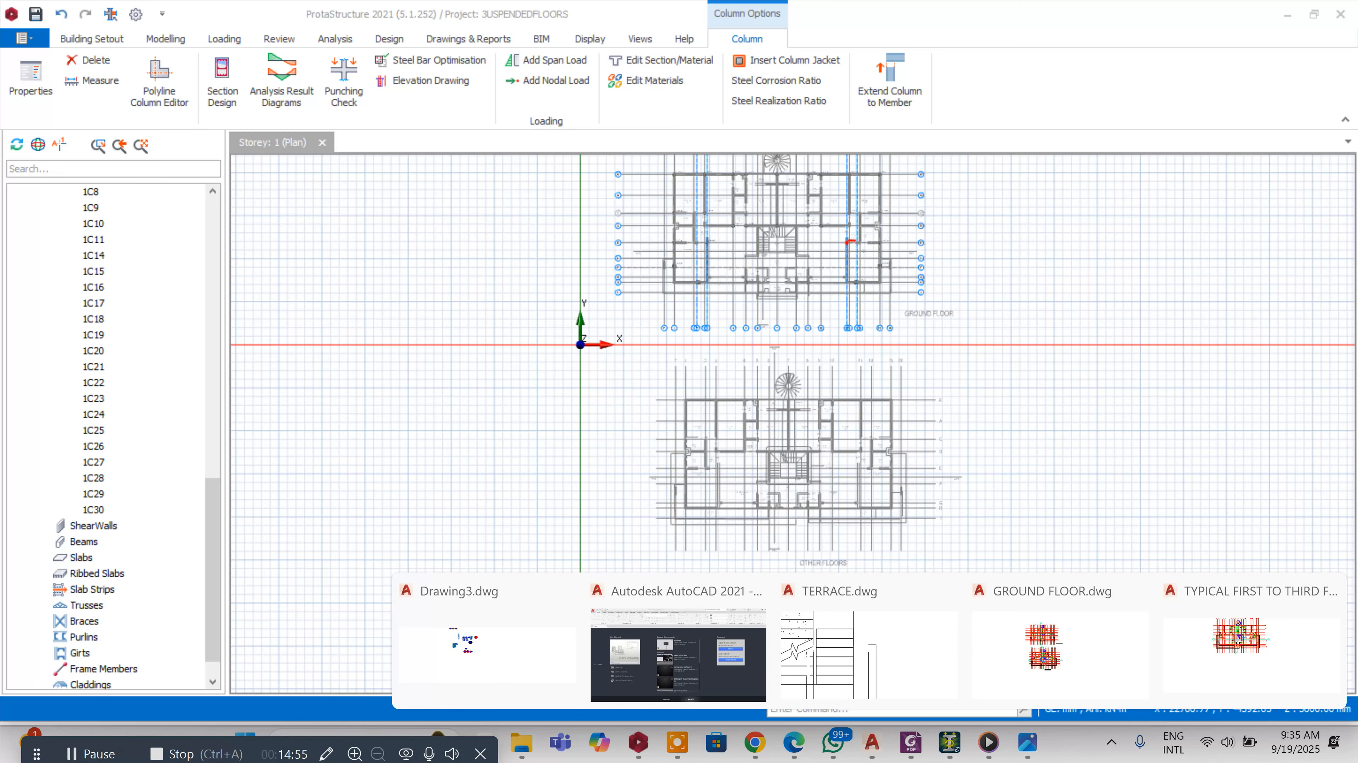
{"action": "left_click", "coordinate": [761, 421]}
{"action": "scroll", "coordinate": [761, 421], "scroll_direction": "up", "scroll_amount": 2}
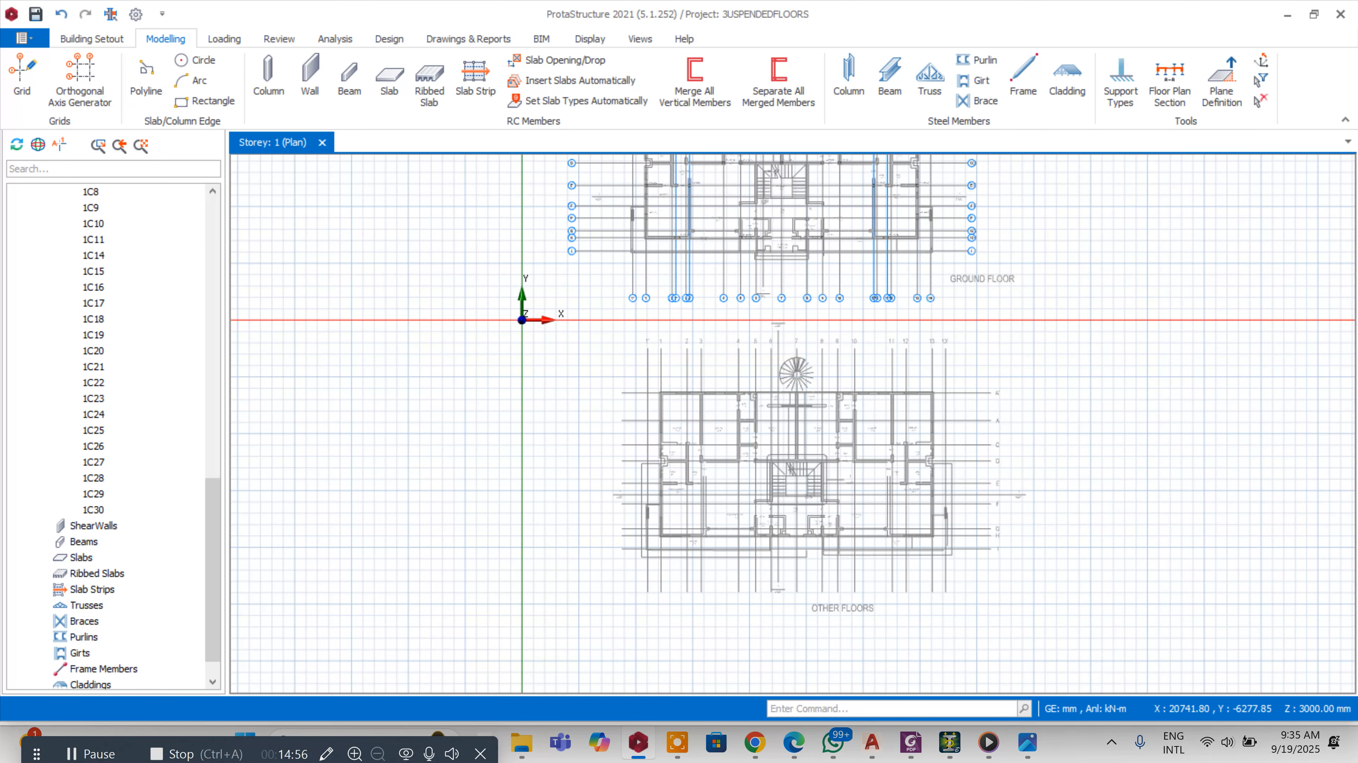
{"action": "scroll", "coordinate": [753, 260], "scroll_direction": "up", "scroll_amount": 1}
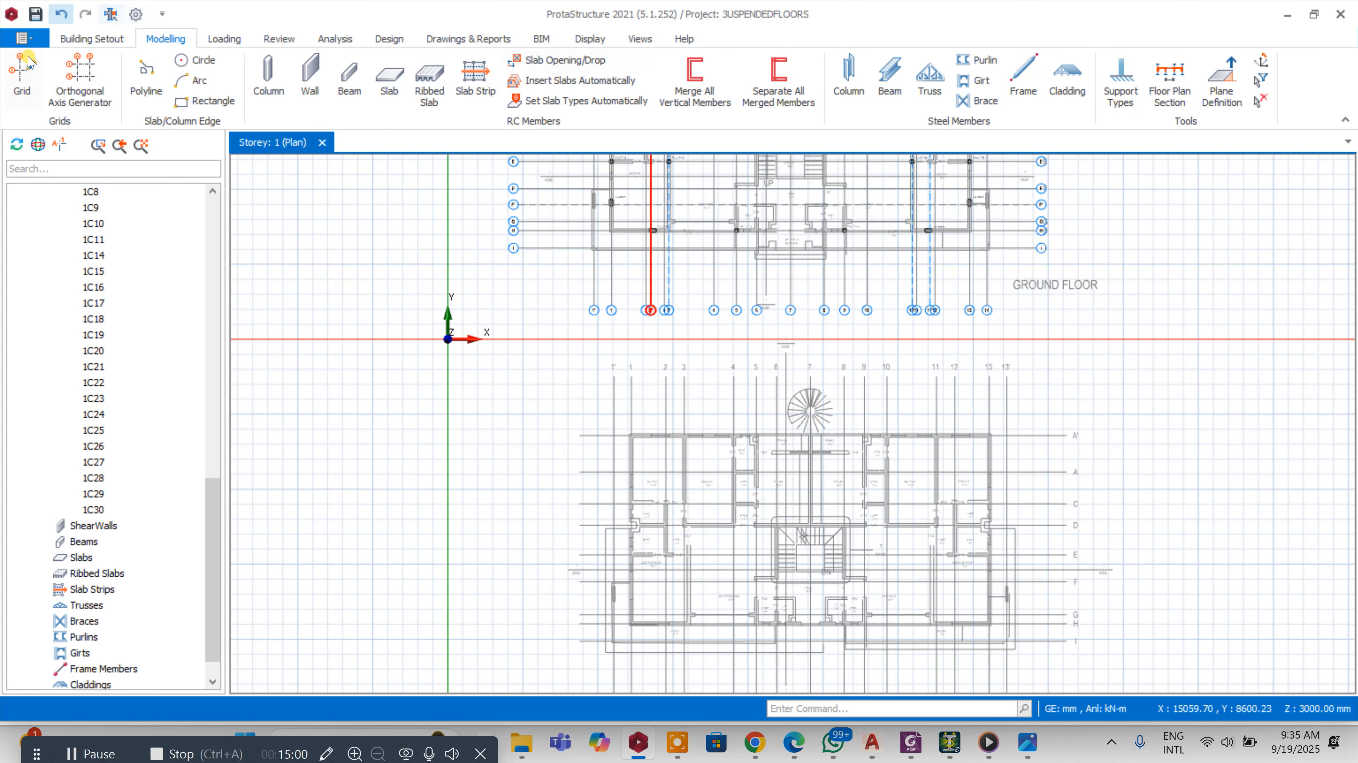
Move the external reference drawing so the other-floors plan sits on the grid axes
{"action": "left_click", "coordinate": [117, 40]}
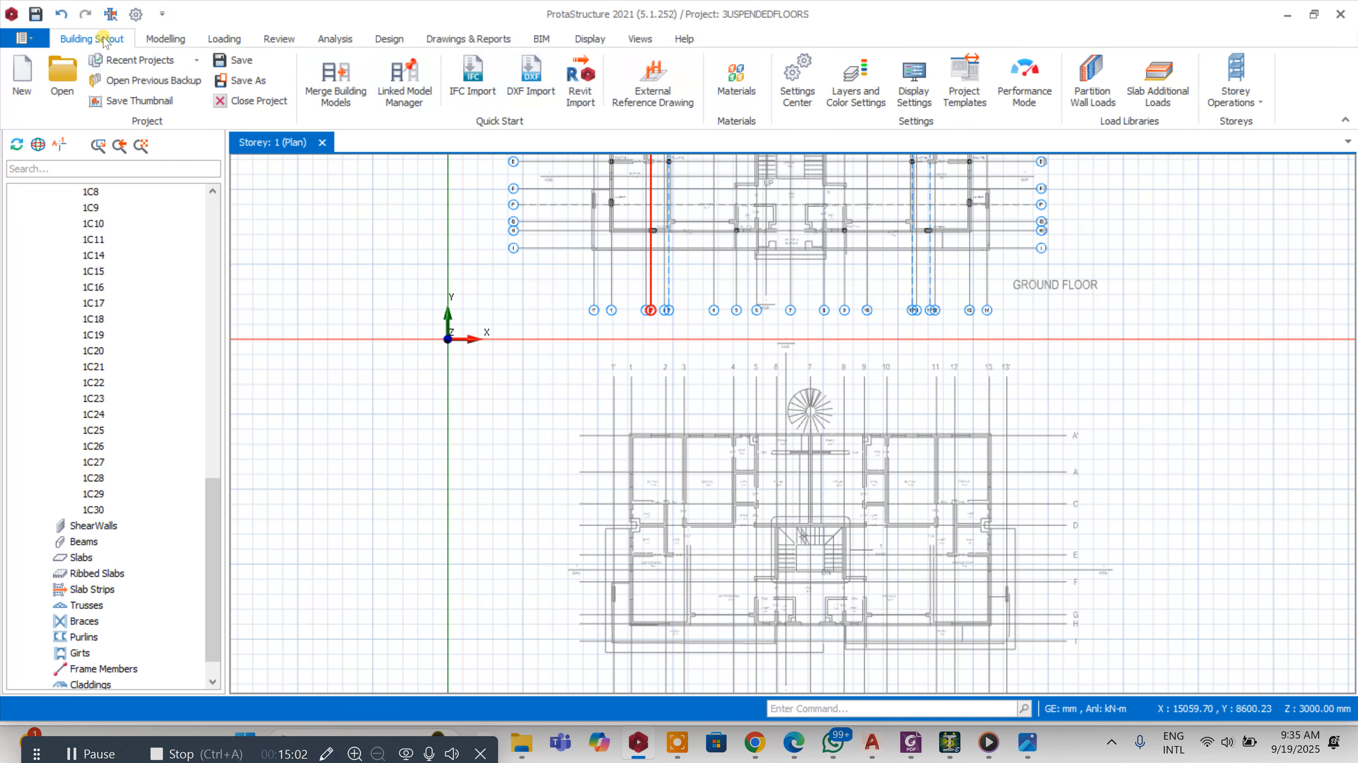
{"action": "left_click", "coordinate": [649, 88]}
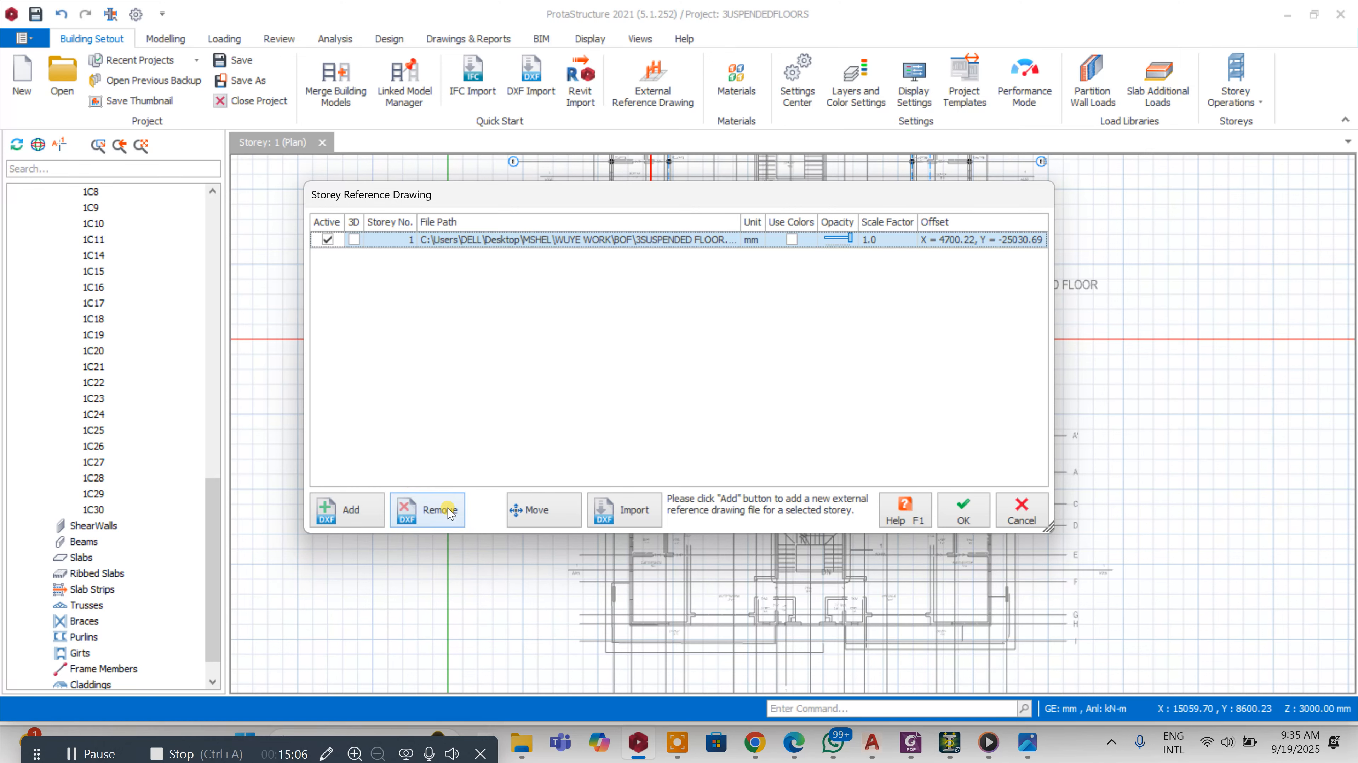
{"action": "left_click", "coordinate": [531, 512]}
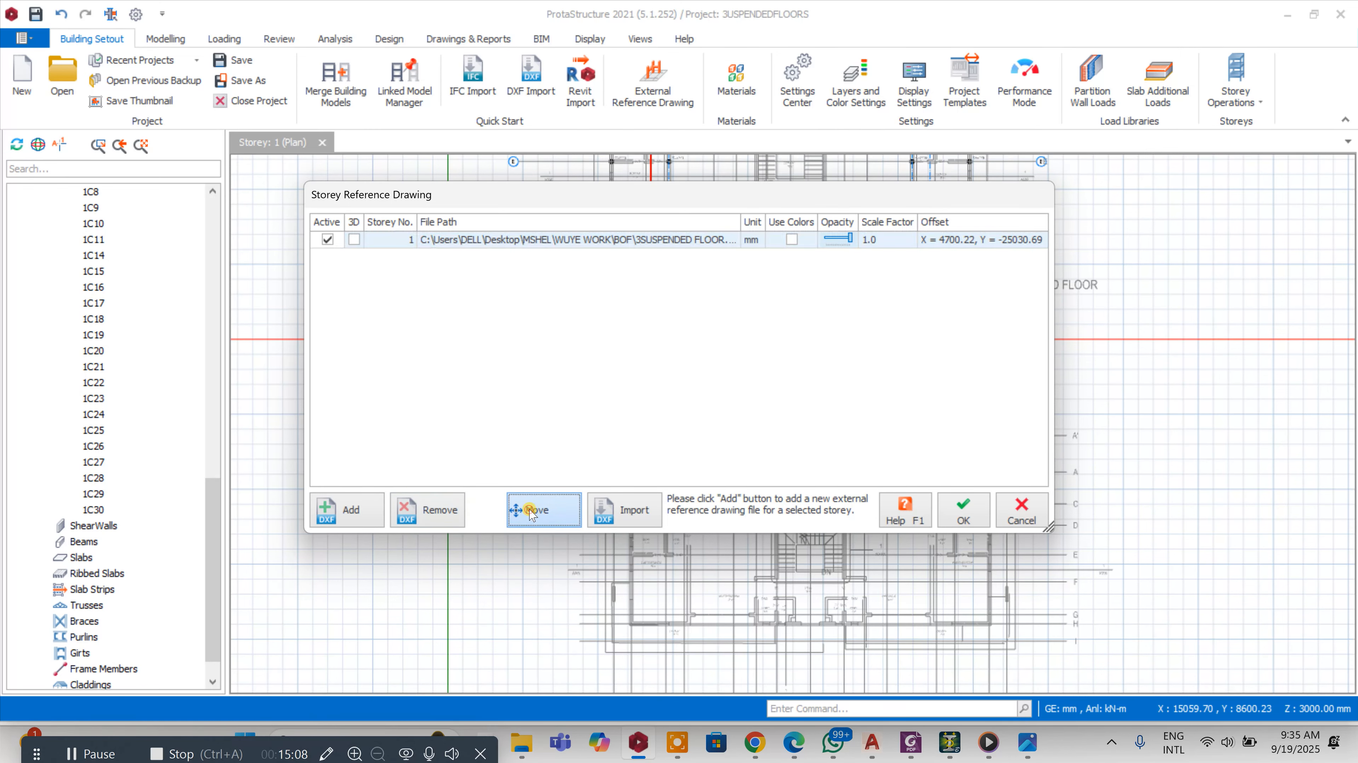
{"action": "scroll", "coordinate": [709, 297], "scroll_direction": "down", "scroll_amount": 5}
{"action": "scroll", "coordinate": [764, 404], "scroll_direction": "up", "scroll_amount": 8}
{"action": "scroll", "coordinate": [673, 281], "scroll_direction": "up", "scroll_amount": 6}
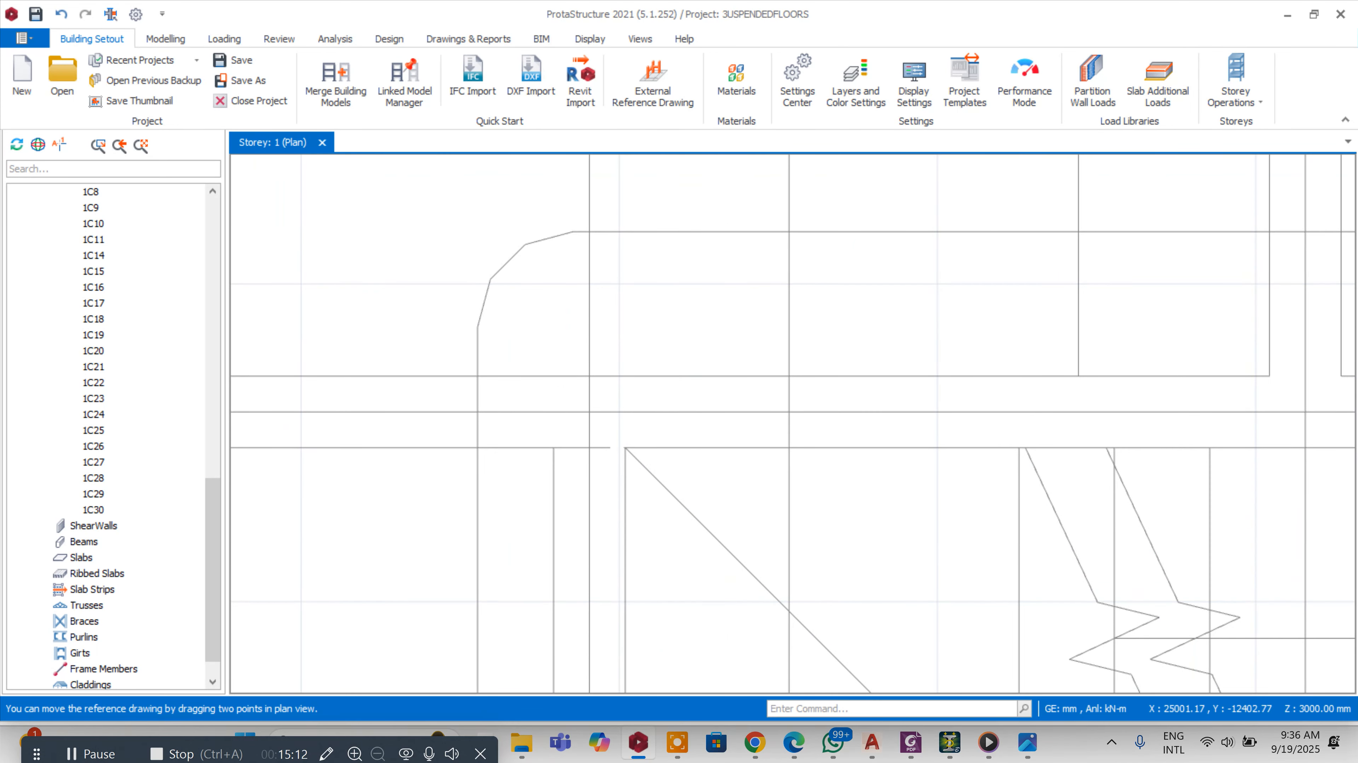
{"action": "scroll", "coordinate": [617, 448], "scroll_direction": "up", "scroll_amount": 3}
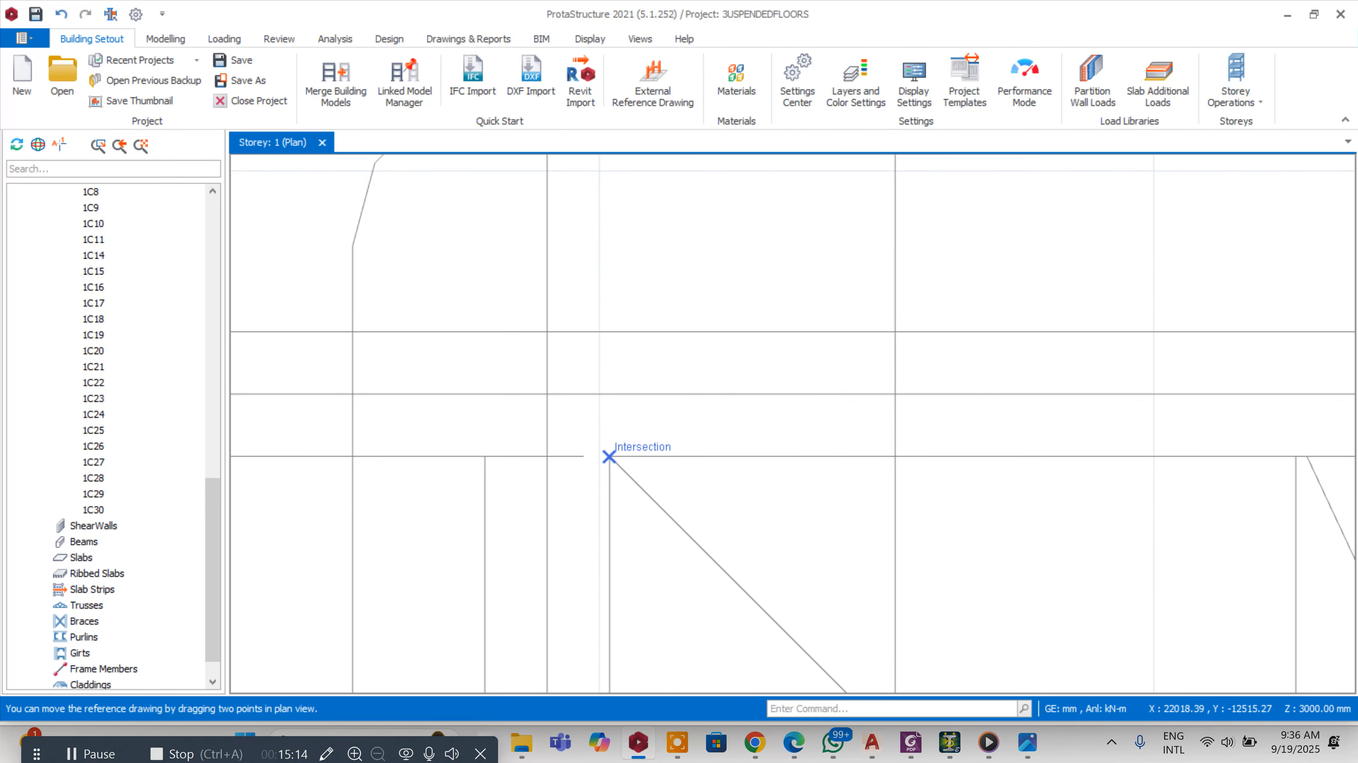
{"action": "scroll", "coordinate": [908, 427], "scroll_direction": "down", "scroll_amount": 10}
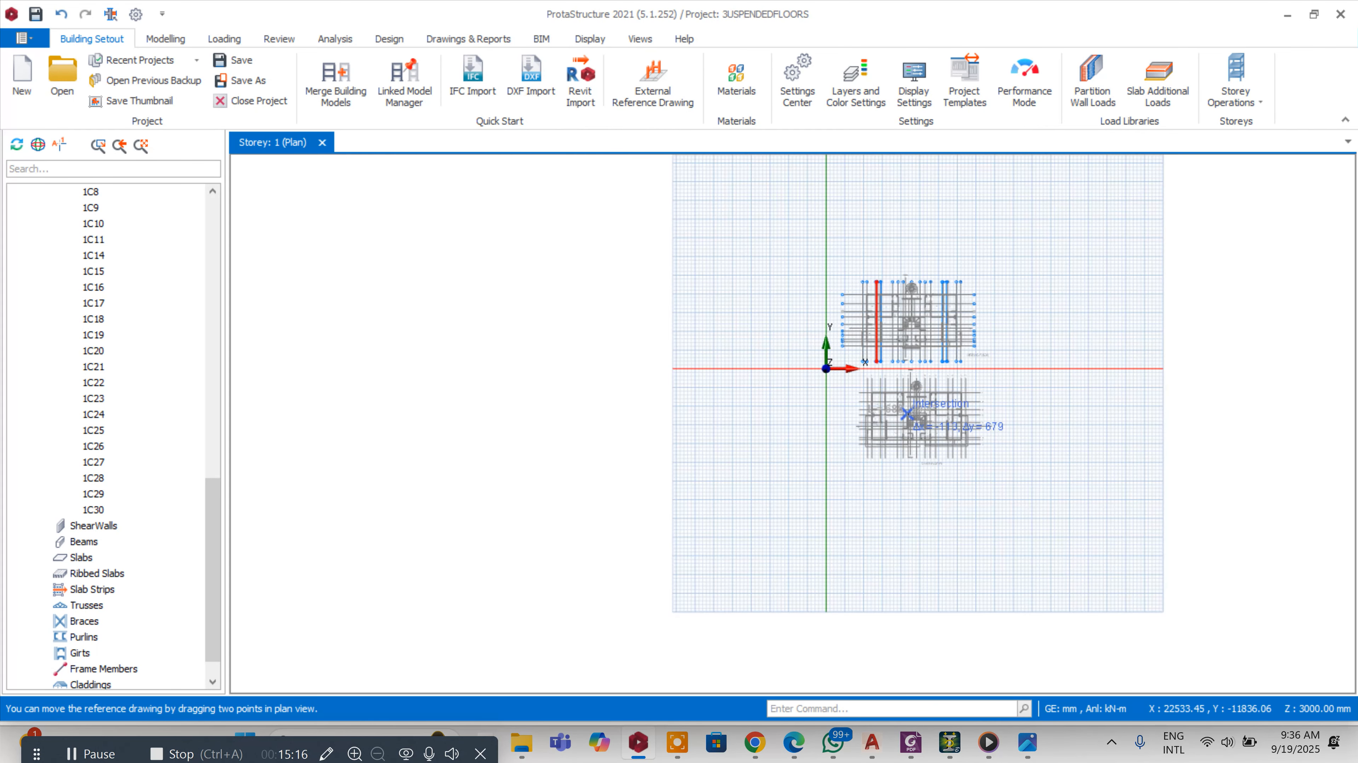
{"action": "scroll", "coordinate": [906, 415], "scroll_direction": "up", "scroll_amount": 10}
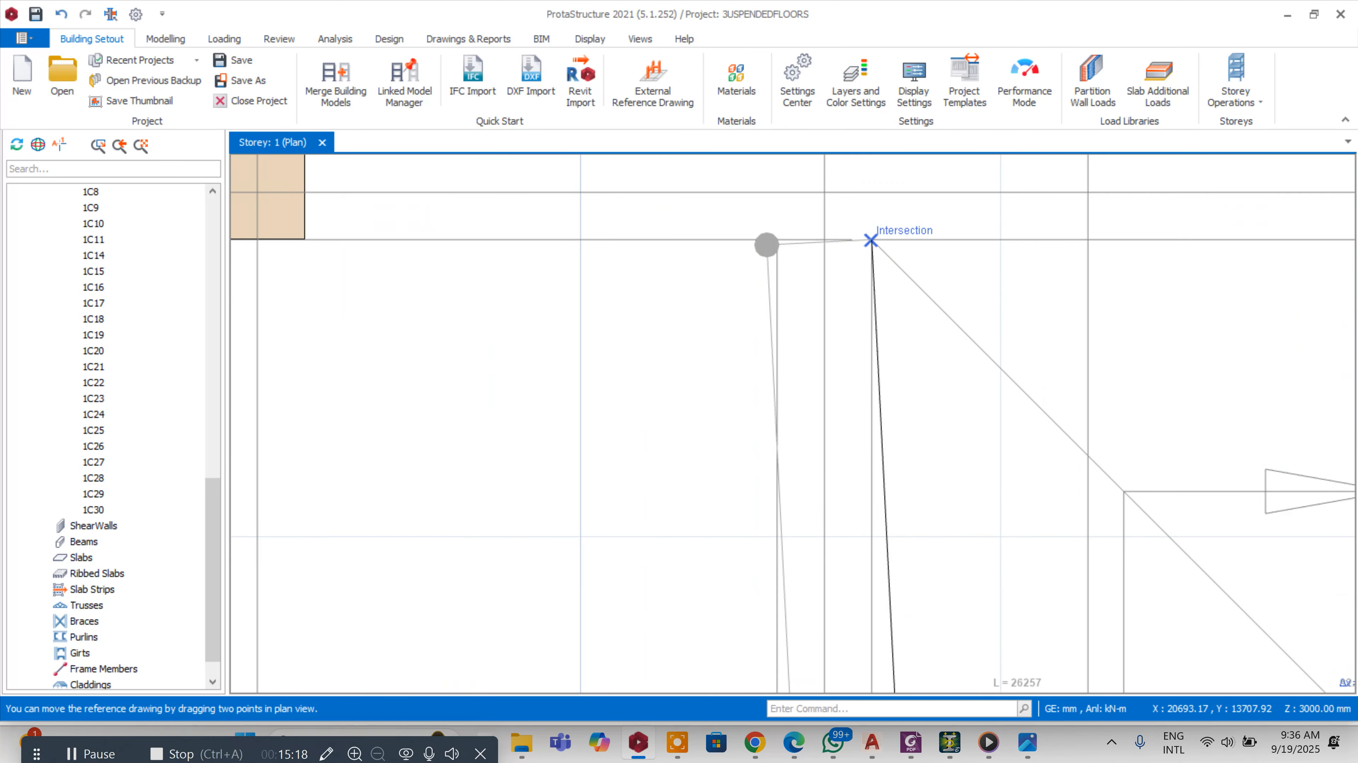
{"action": "left_click", "coordinate": [870, 241]}
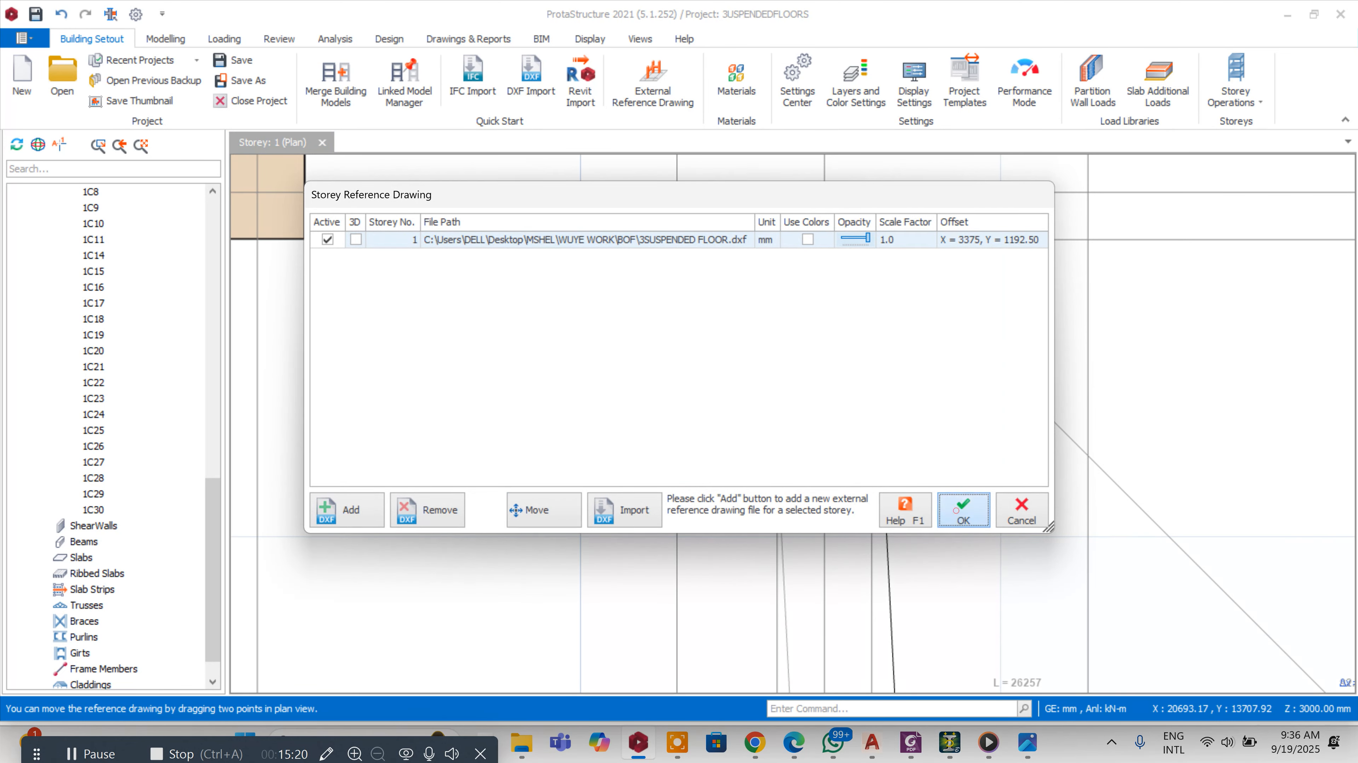
{"action": "left_click", "coordinate": [960, 514]}
Examine the relocated reference drawing against the grid axes and placed columns
{"action": "scroll", "coordinate": [1057, 294], "scroll_direction": "up", "scroll_amount": 4}
{"action": "scroll", "coordinate": [975, 270], "scroll_direction": "down", "scroll_amount": 10}
{"action": "scroll", "coordinate": [1072, 157], "scroll_direction": "up", "scroll_amount": 4}
{"action": "scroll", "coordinate": [1042, 441], "scroll_direction": "down", "scroll_amount": 6}
{"action": "scroll", "coordinate": [983, 278], "scroll_direction": "up", "scroll_amount": 5}
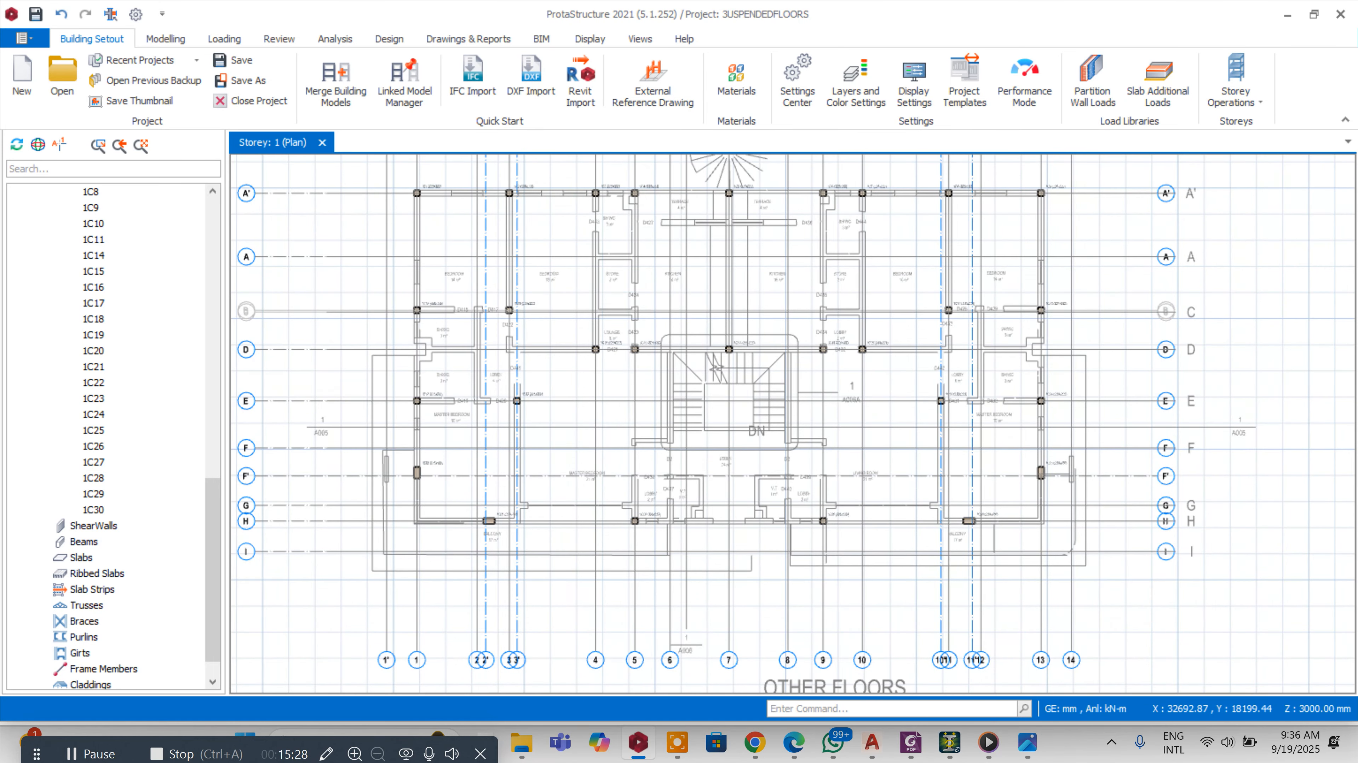
{"action": "scroll", "coordinate": [980, 235], "scroll_direction": "up", "scroll_amount": 2}
{"action": "scroll", "coordinate": [982, 233], "scroll_direction": "down", "scroll_amount": 4}
{"action": "scroll", "coordinate": [1000, 354], "scroll_direction": "up", "scroll_amount": 4}
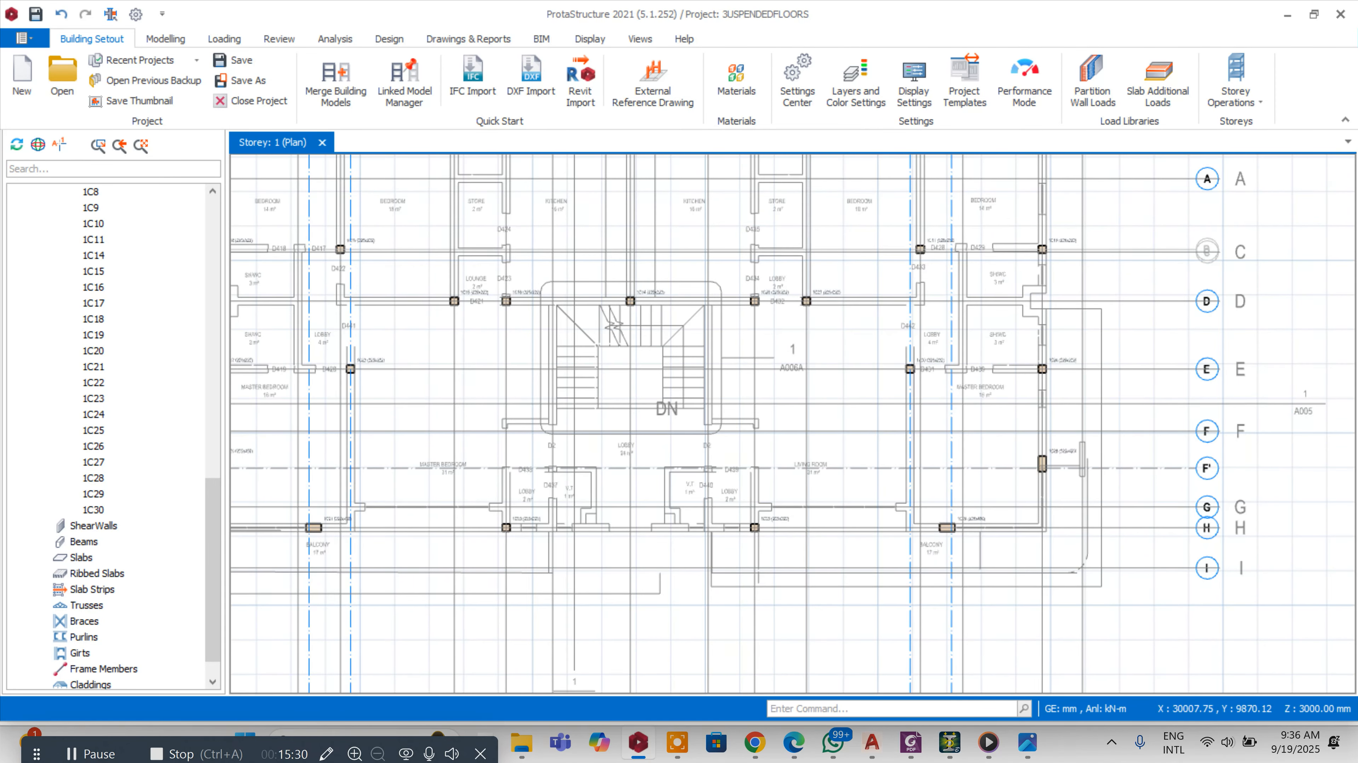
{"action": "scroll", "coordinate": [663, 316], "scroll_direction": "down", "scroll_amount": 4}
{"action": "scroll", "coordinate": [606, 266], "scroll_direction": "up", "scroll_amount": 2}
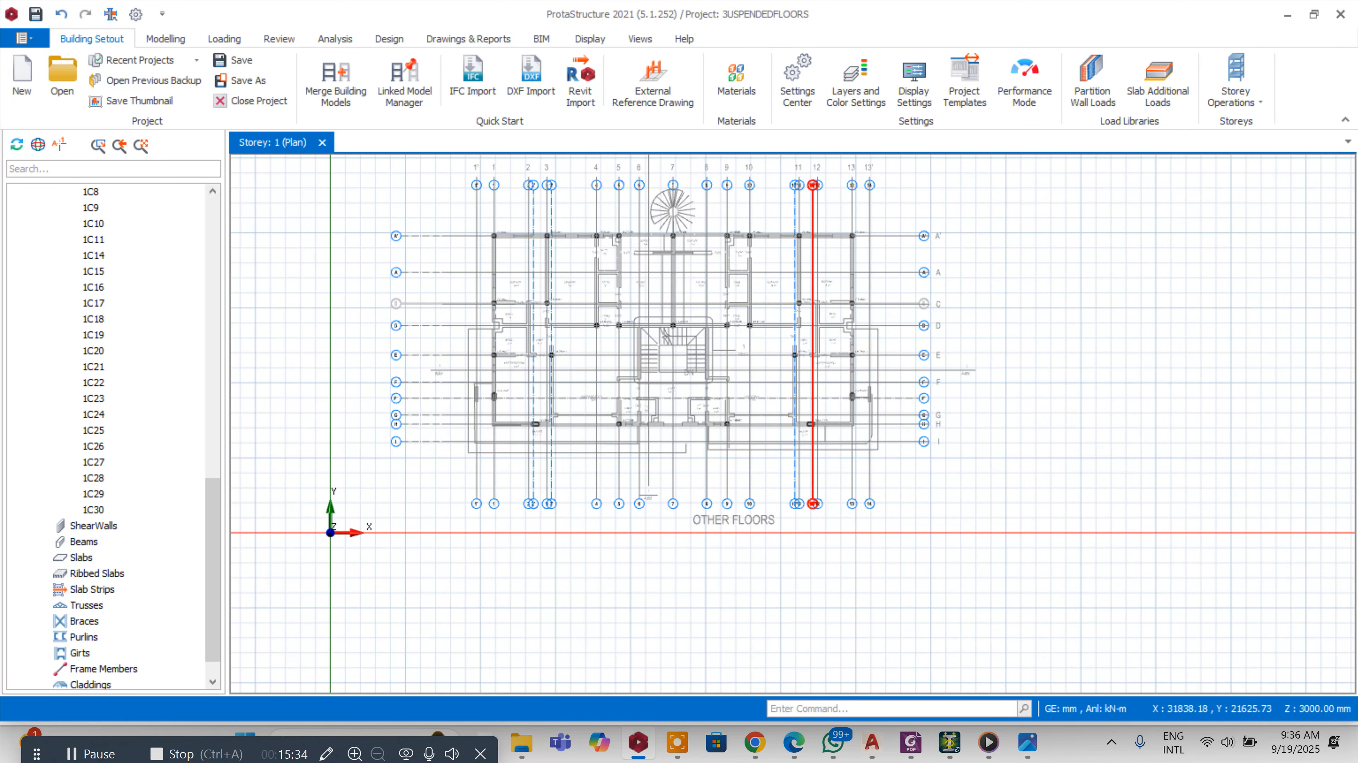
{"action": "scroll", "coordinate": [716, 213], "scroll_direction": "up", "scroll_amount": 3}
{"action": "scroll", "coordinate": [695, 187], "scroll_direction": "down", "scroll_amount": 2}
Move the external reference drawing back so the ground-floor plan sits on the grid axes
{"action": "left_click", "coordinate": [652, 80]}
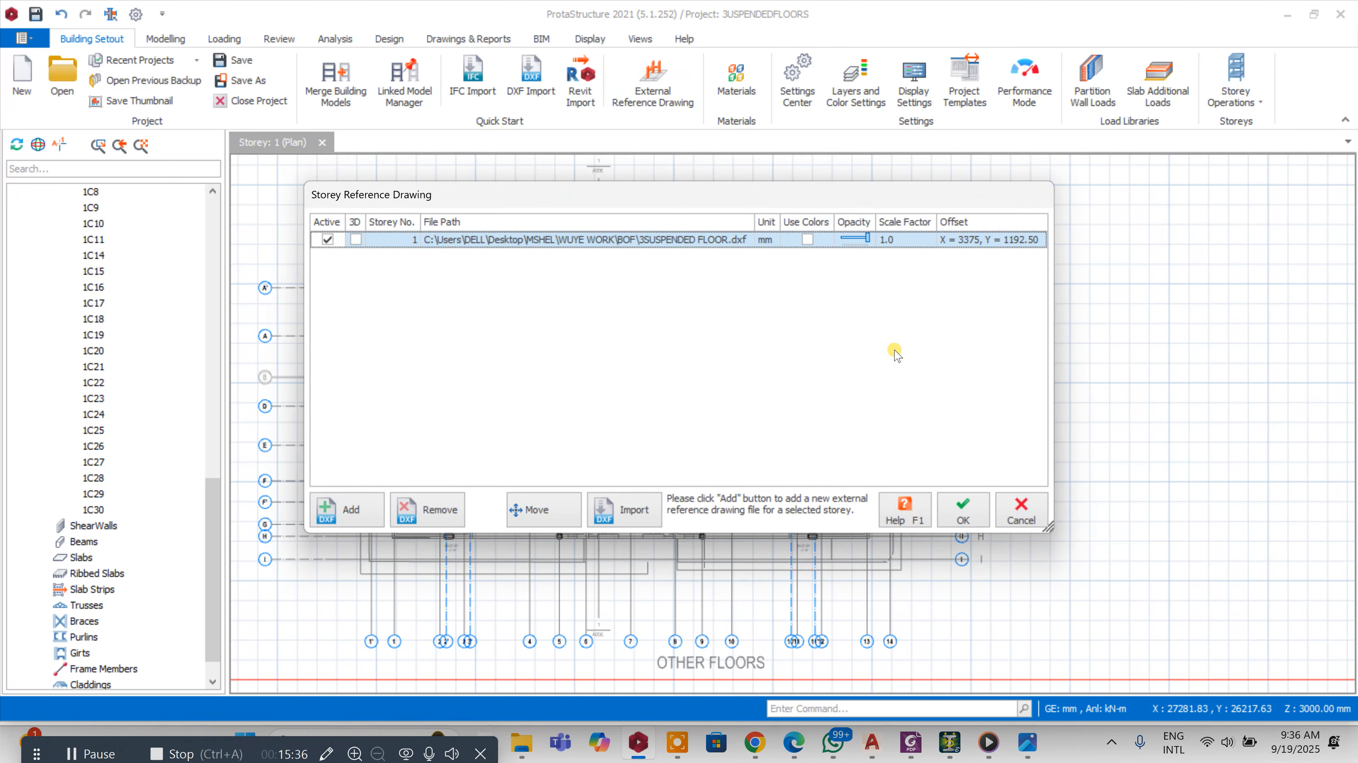
{"action": "left_click", "coordinate": [543, 512]}
{"action": "scroll", "coordinate": [674, 268], "scroll_direction": "up", "scroll_amount": 6}
{"action": "scroll", "coordinate": [658, 278], "scroll_direction": "up", "scroll_amount": 3}
{"action": "left_click", "coordinate": [657, 294]}
{"action": "scroll", "coordinate": [722, 214], "scroll_direction": "down", "scroll_amount": 8}
{"action": "scroll", "coordinate": [797, 193], "scroll_direction": "down", "scroll_amount": 3}
{"action": "scroll", "coordinate": [786, 299], "scroll_direction": "up", "scroll_amount": 9}
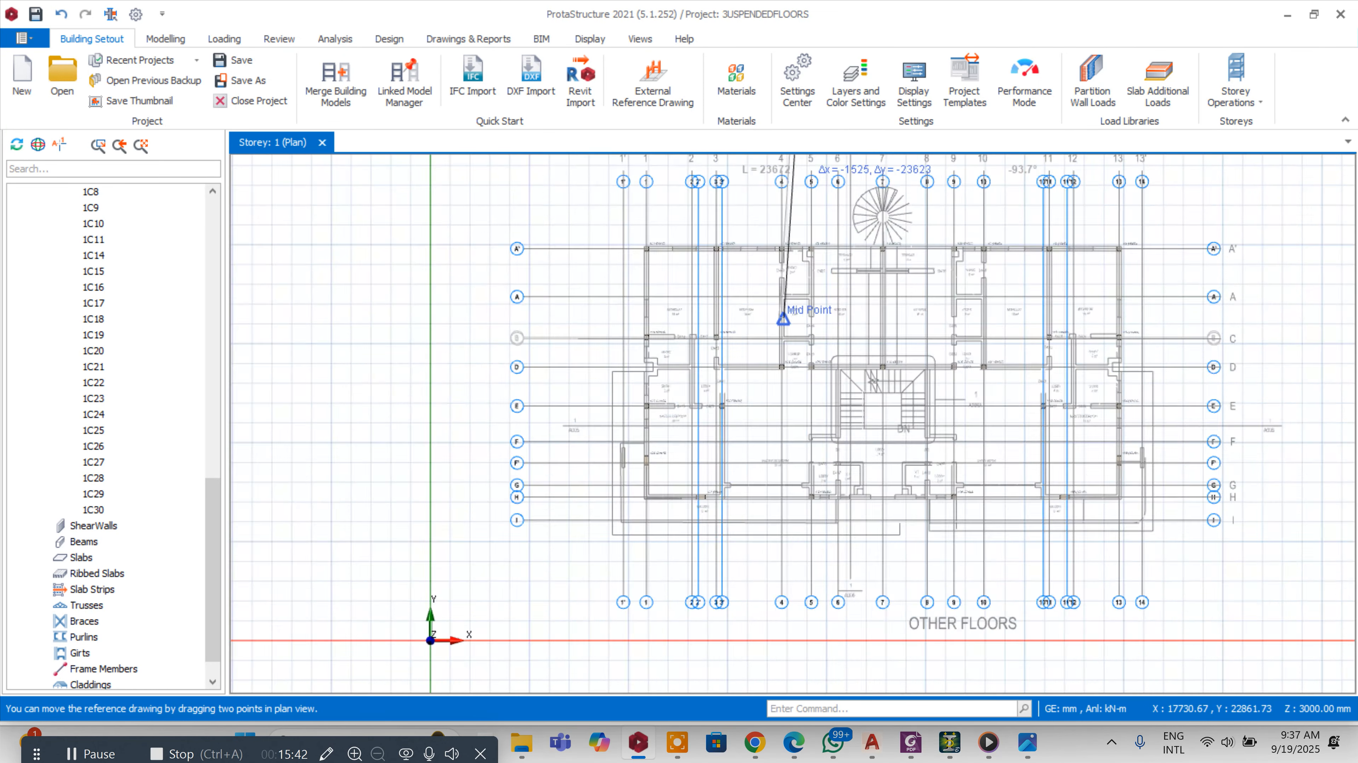
{"action": "left_click", "coordinate": [887, 460]}
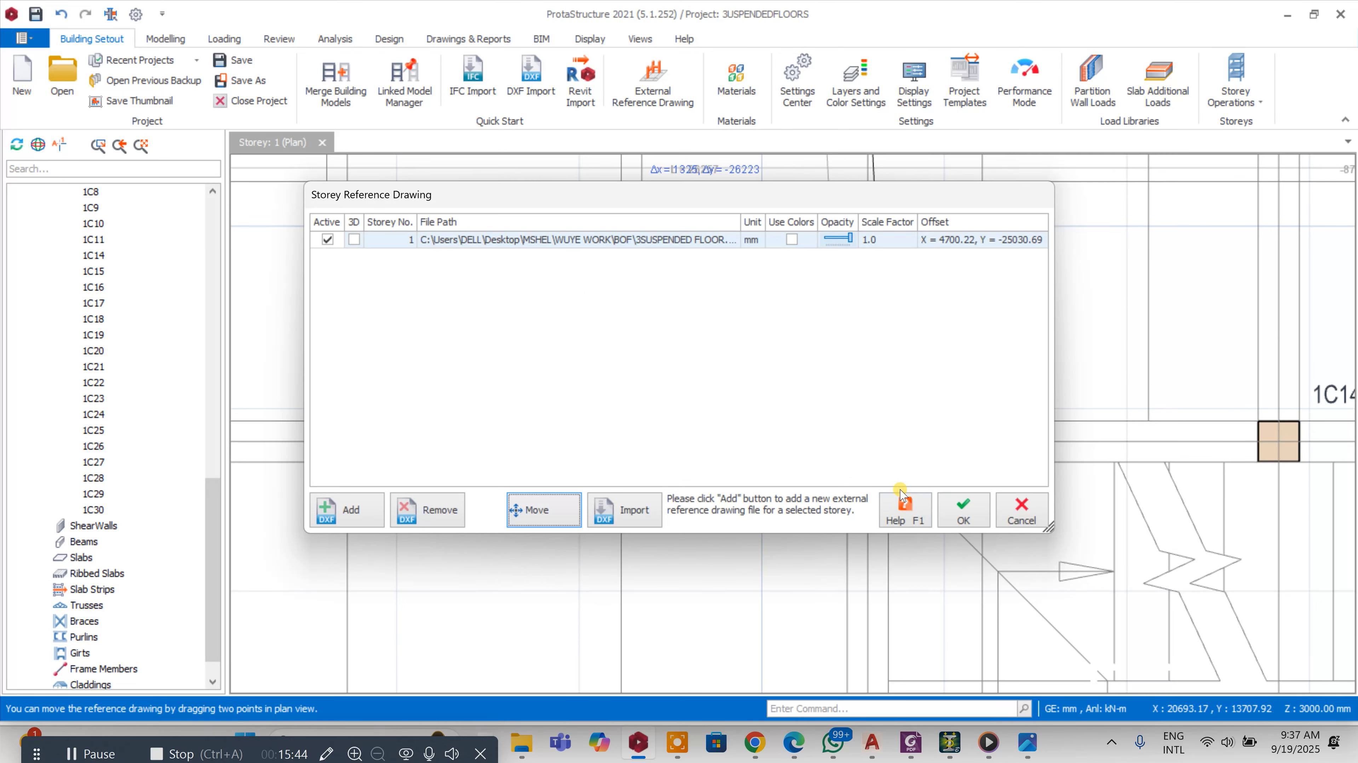
{"action": "left_click", "coordinate": [953, 515]}
Inspect the ground-floor plan around the stairway against the grid axes and columns
{"action": "scroll", "coordinate": [951, 511], "scroll_direction": "down", "scroll_amount": 6}
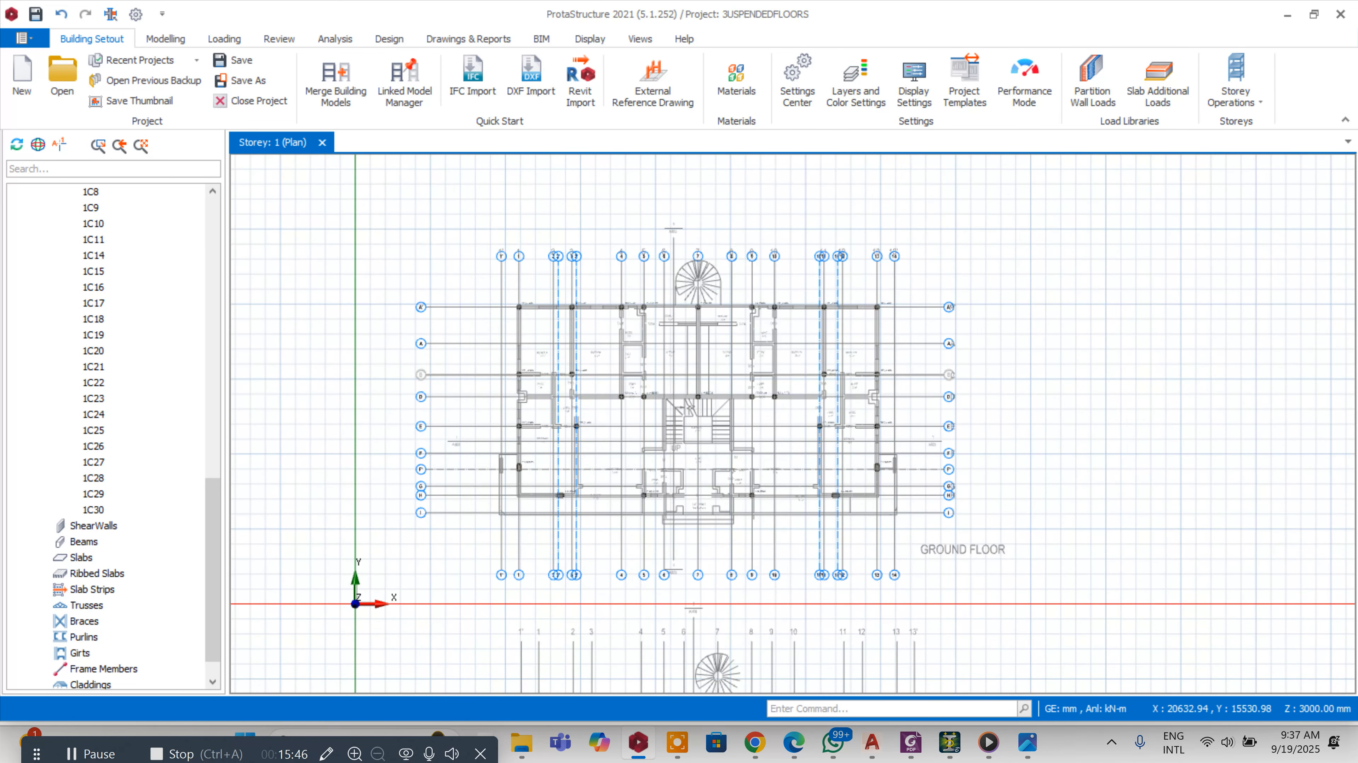
{"action": "scroll", "coordinate": [722, 374], "scroll_direction": "up", "scroll_amount": 2}
{"action": "scroll", "coordinate": [727, 485], "scroll_direction": "up", "scroll_amount": 4}
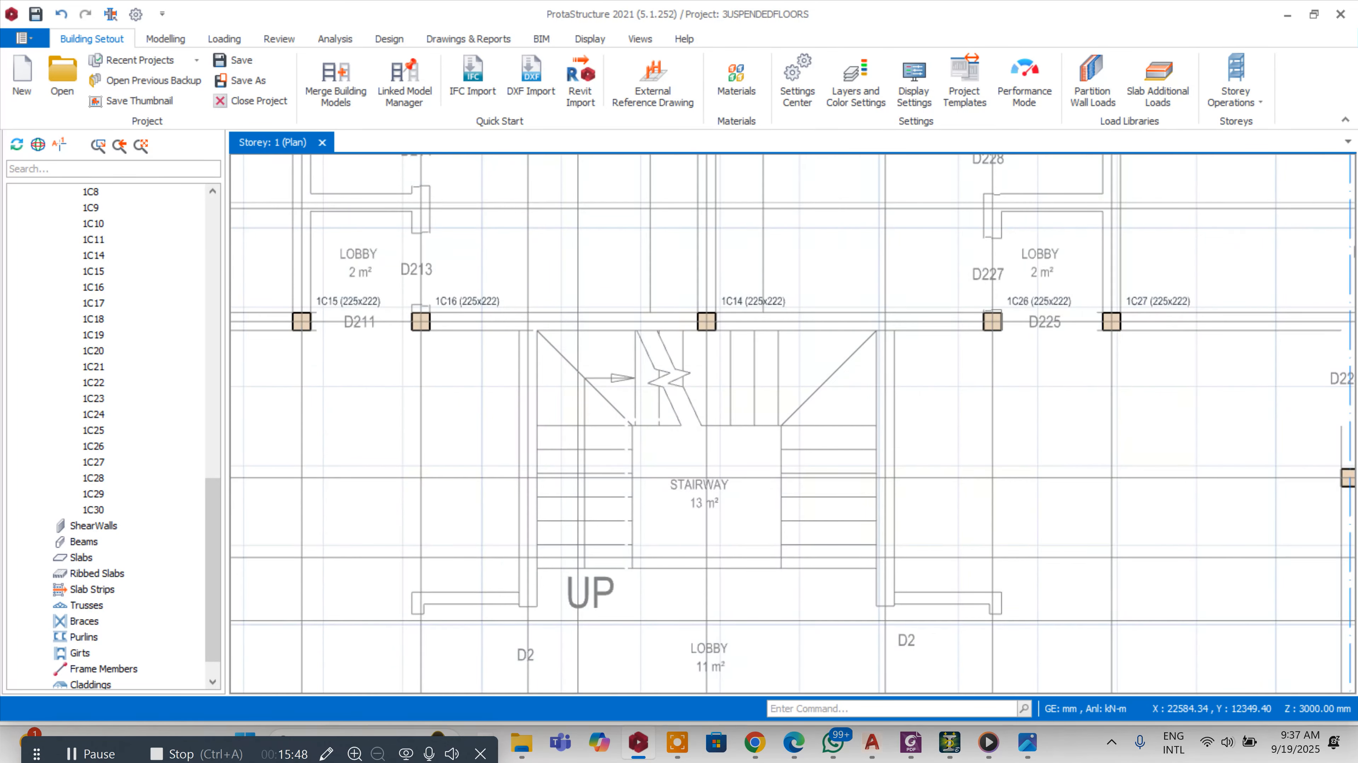
{"action": "scroll", "coordinate": [636, 417], "scroll_direction": "down", "scroll_amount": 5}
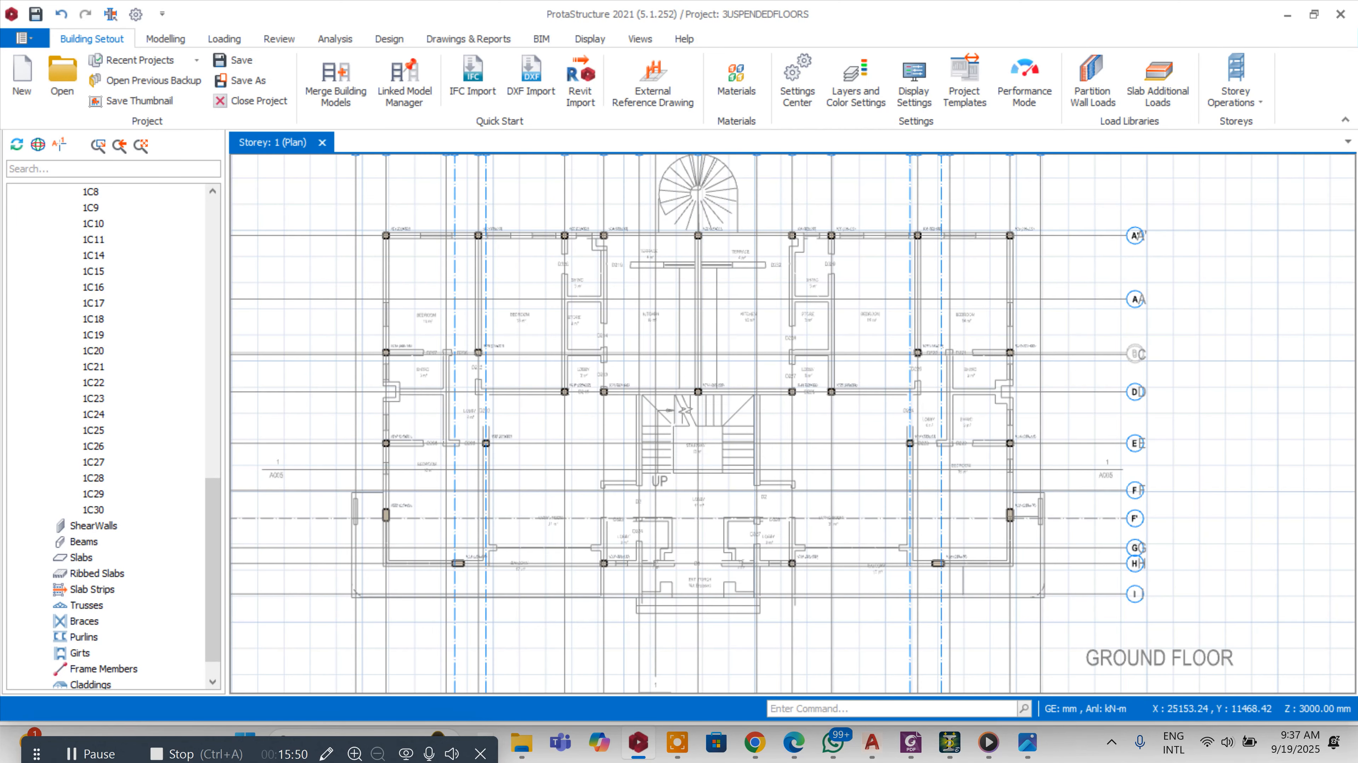
{"action": "scroll", "coordinate": [636, 417], "scroll_direction": "up", "scroll_amount": 2}
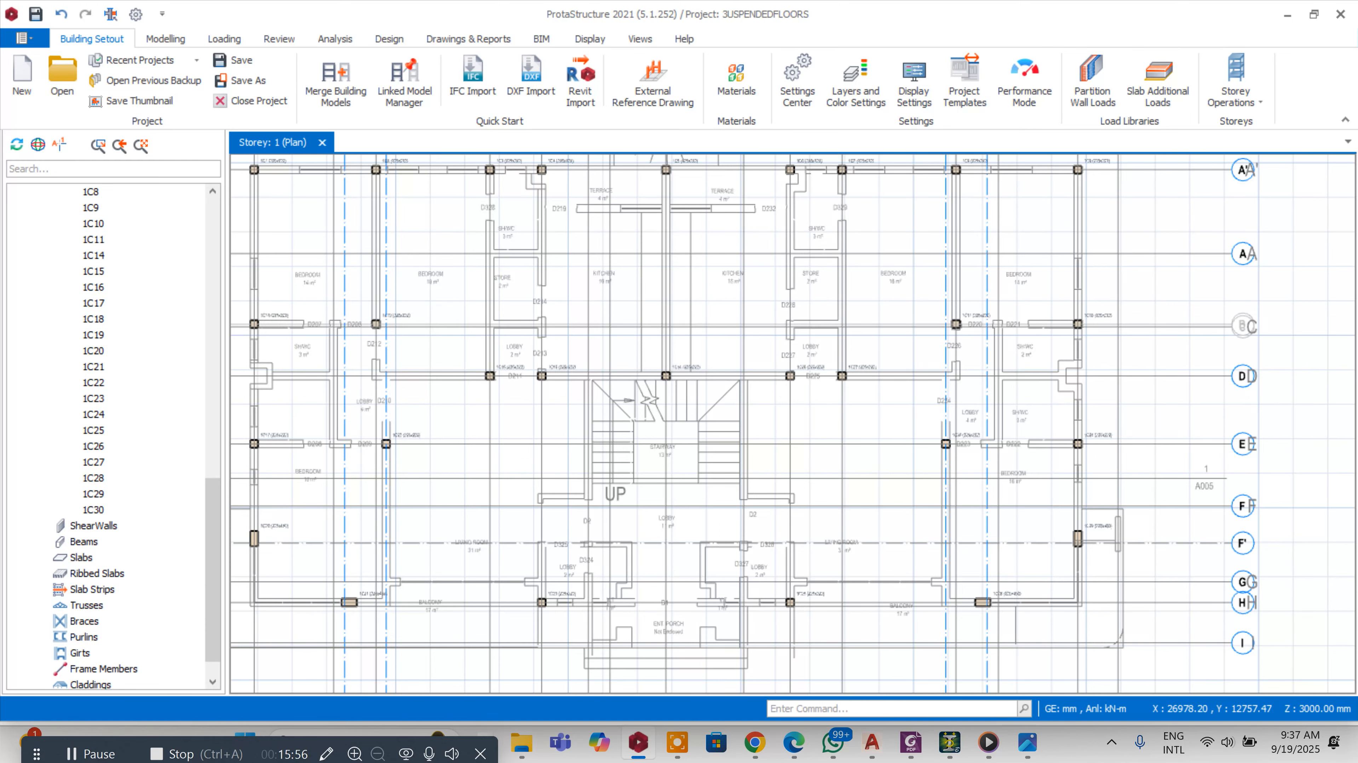
{"action": "scroll", "coordinate": [654, 436], "scroll_direction": "up", "scroll_amount": 5}
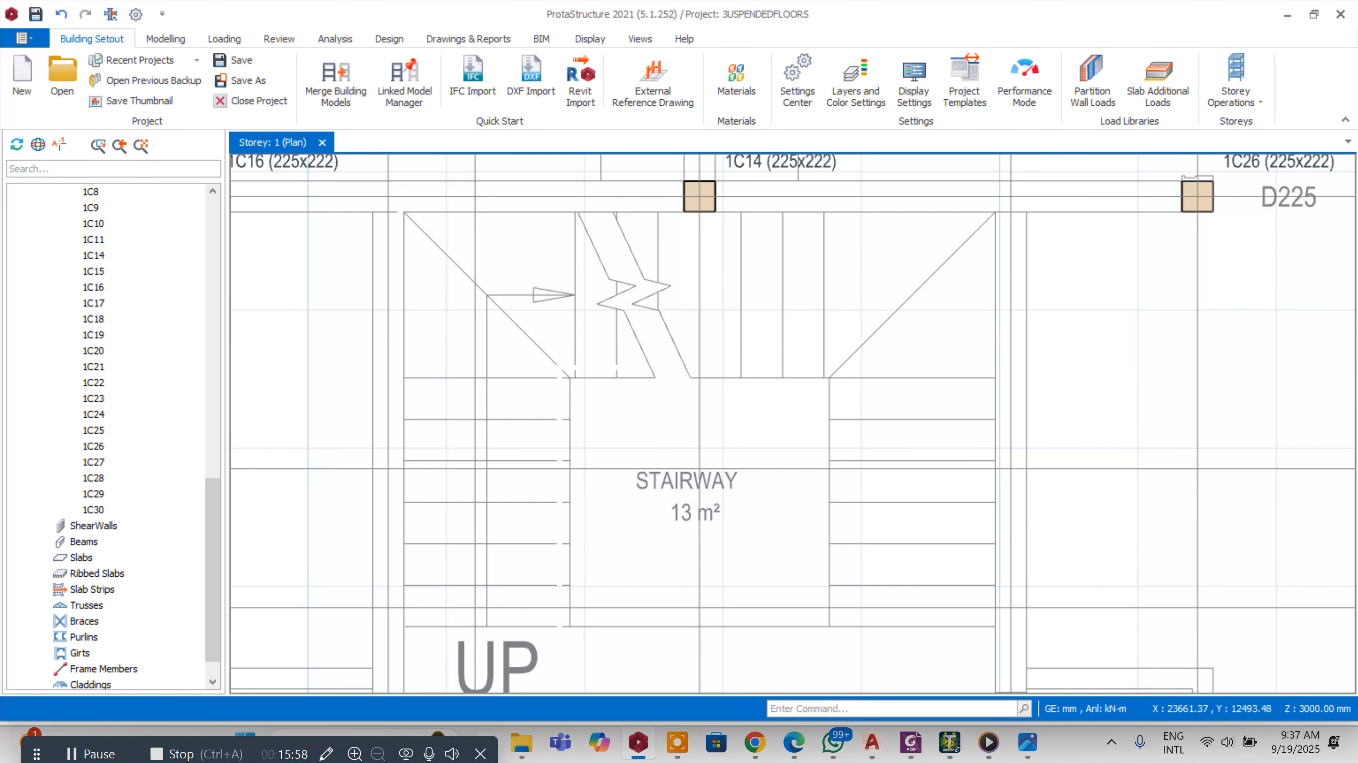
{"action": "scroll", "coordinate": [816, 377], "scroll_direction": "down", "scroll_amount": 2}
{"action": "scroll", "coordinate": [513, 427], "scroll_direction": "down", "scroll_amount": 4}
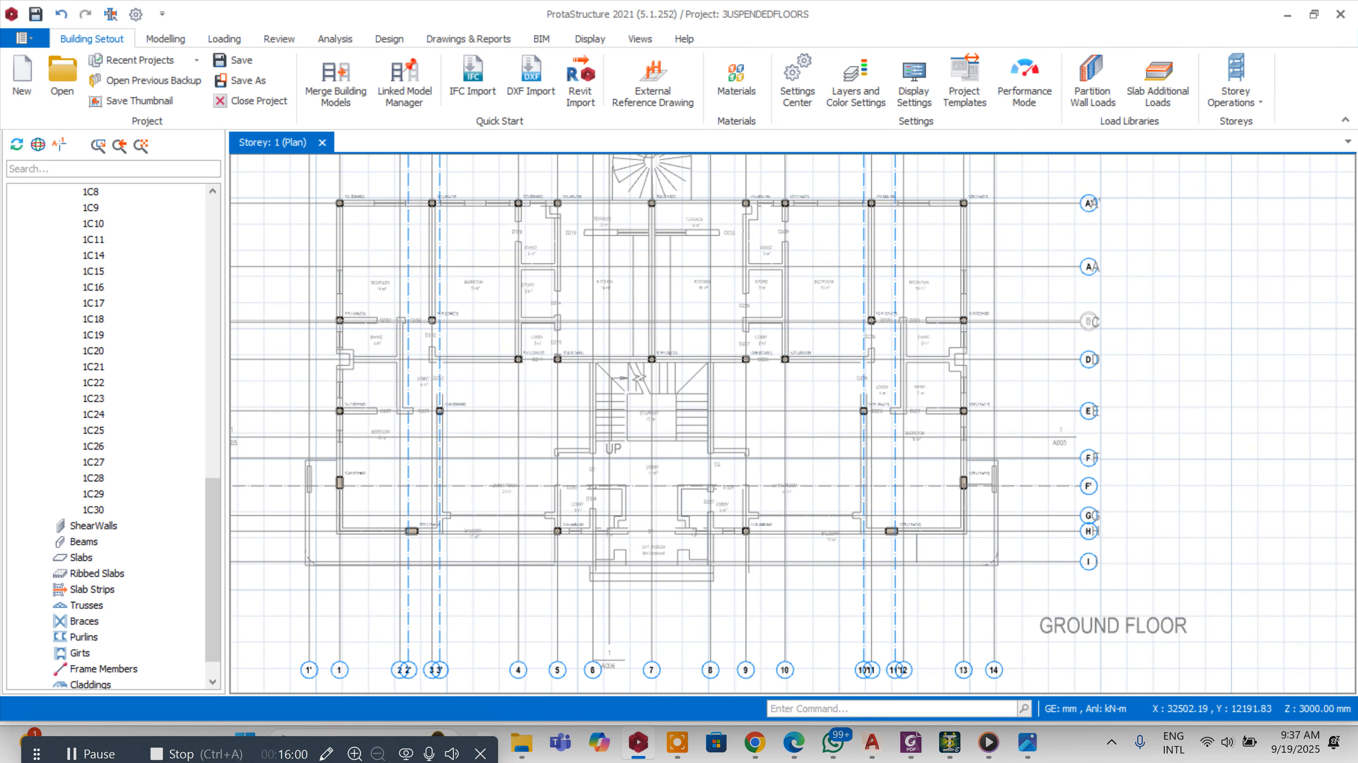
{"action": "scroll", "coordinate": [781, 427], "scroll_direction": "up", "scroll_amount": 1}
{"action": "scroll", "coordinate": [1120, 410], "scroll_direction": "up", "scroll_amount": 1}
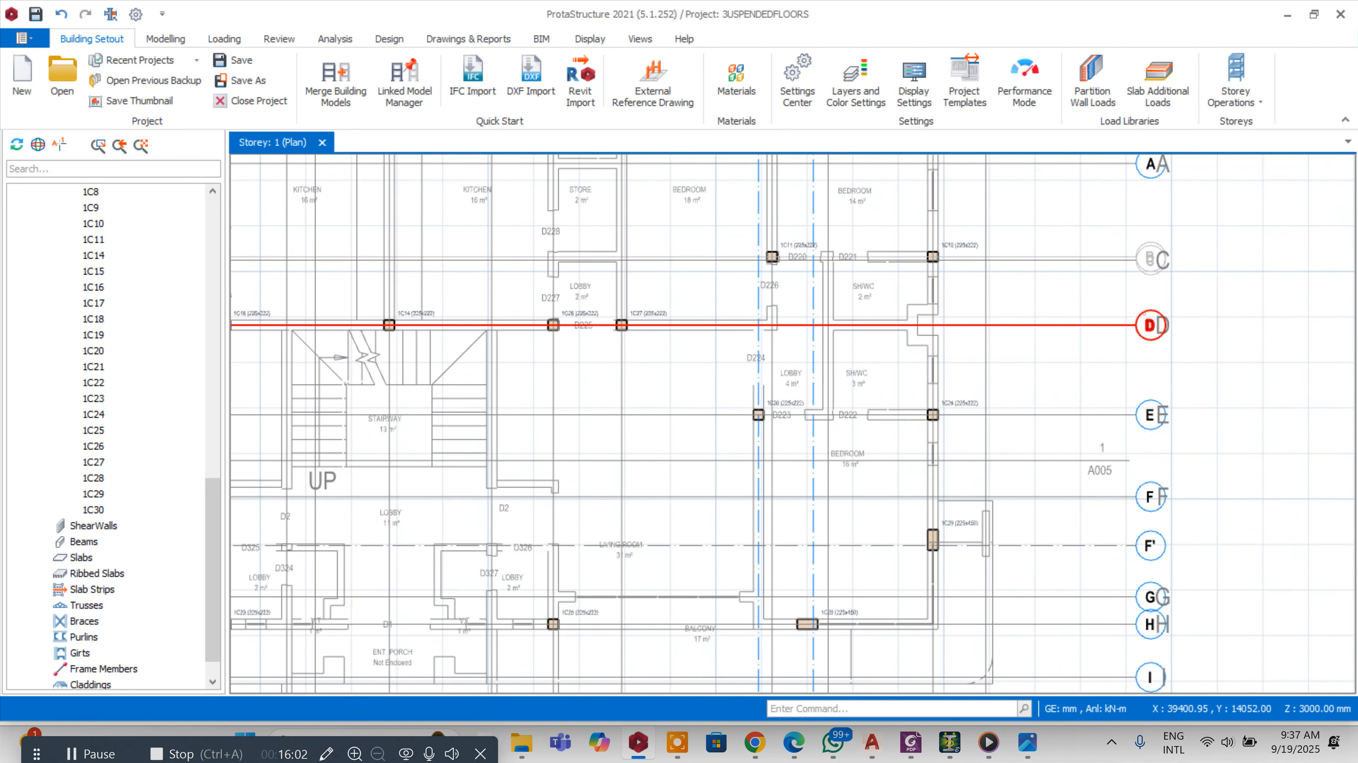
Offset axis D downward to the stairway's axis intersection to create a new horizontal axis
{"action": "left_click", "coordinate": [1149, 325]}
{"action": "right_click", "coordinate": [1149, 325]}
{"action": "left_click", "coordinate": [1188, 412]}
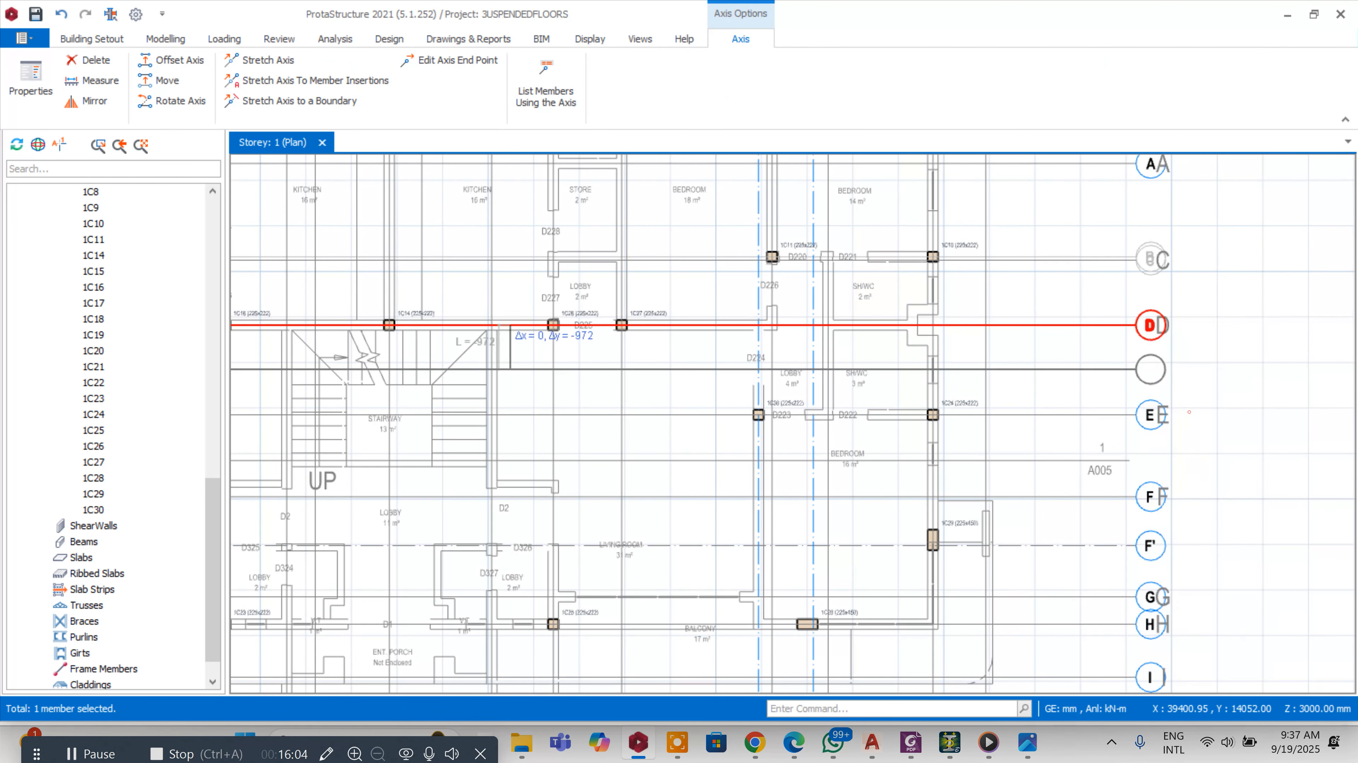
{"action": "scroll", "coordinate": [401, 393], "scroll_direction": "up", "scroll_amount": 3}
{"action": "left_click", "coordinate": [471, 373]}
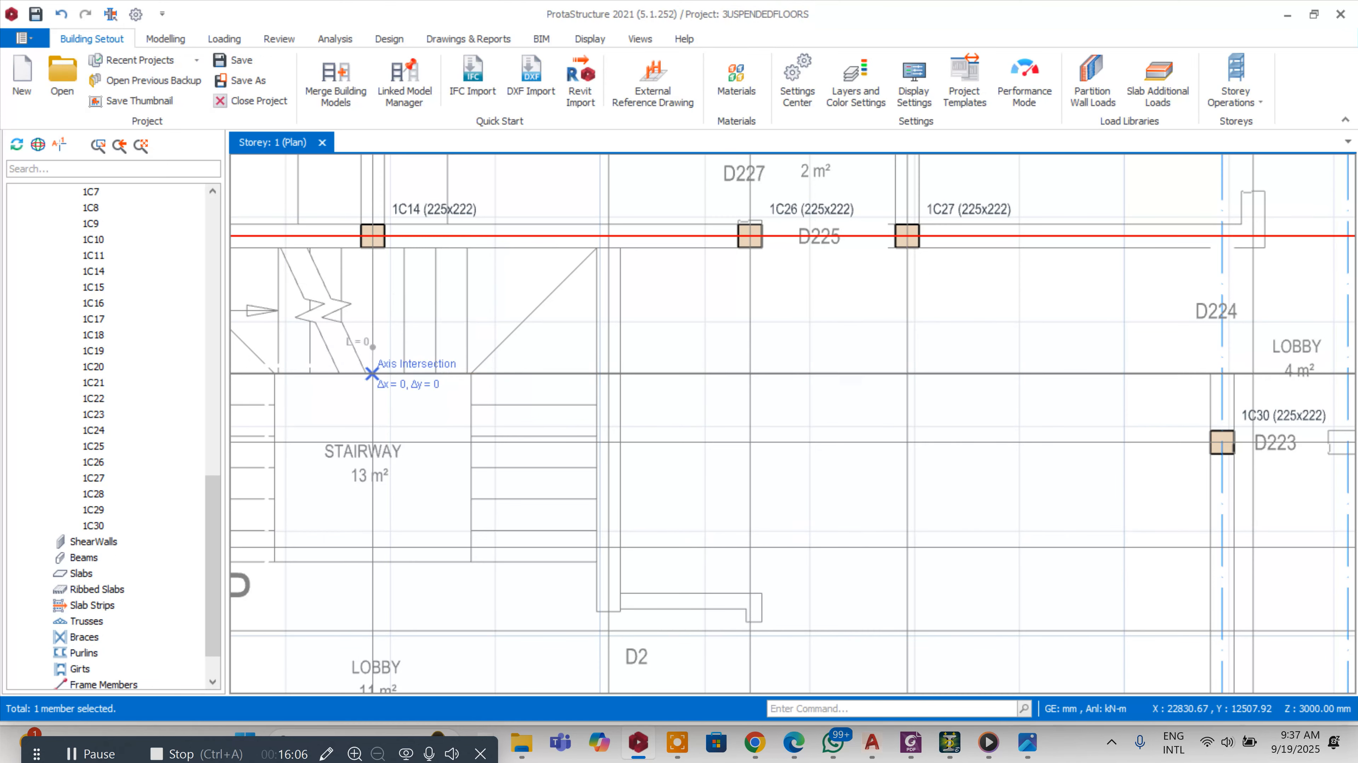
Offset the new horizontal axis by -112 mm
{"action": "right_click", "coordinate": [650, 374]}
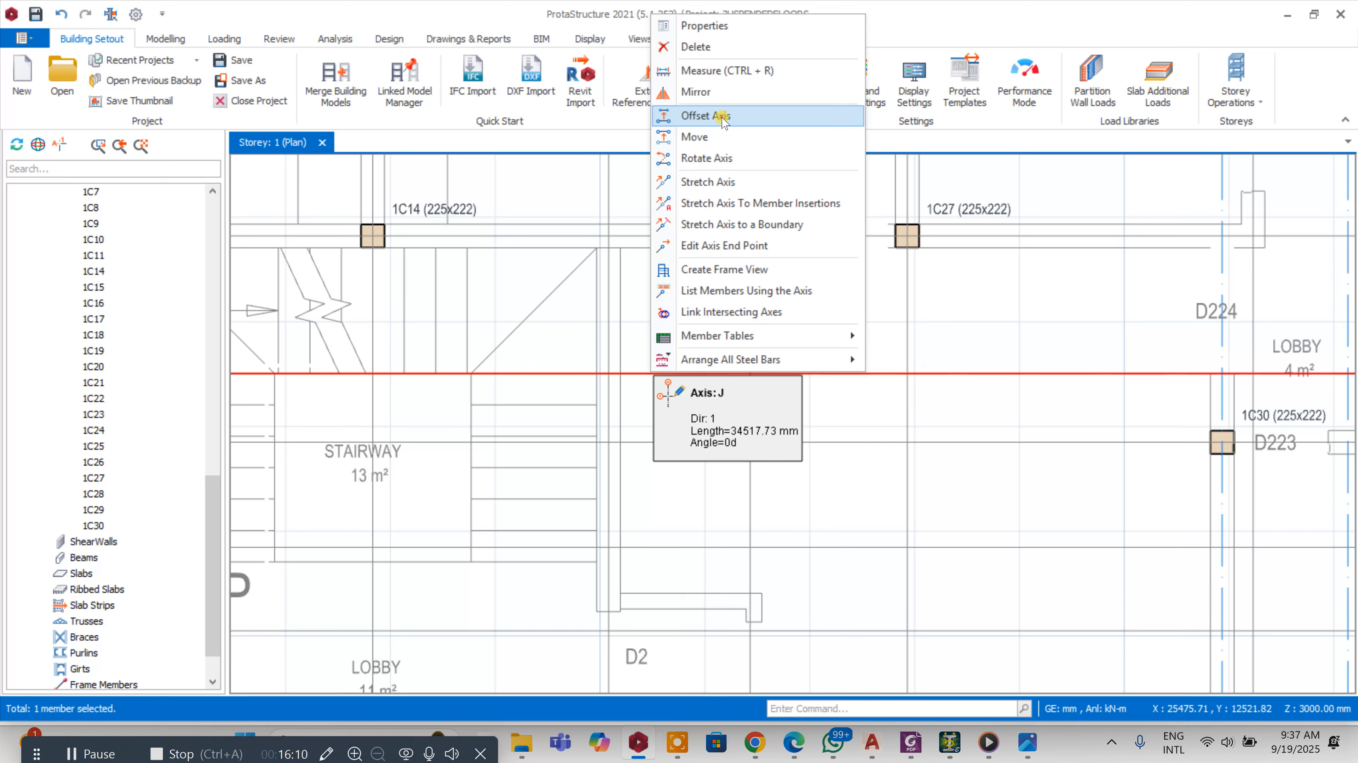
{"action": "left_click", "coordinate": [706, 116]}
{"action": "scroll", "coordinate": [711, 391], "scroll_direction": "up", "scroll_amount": 3}
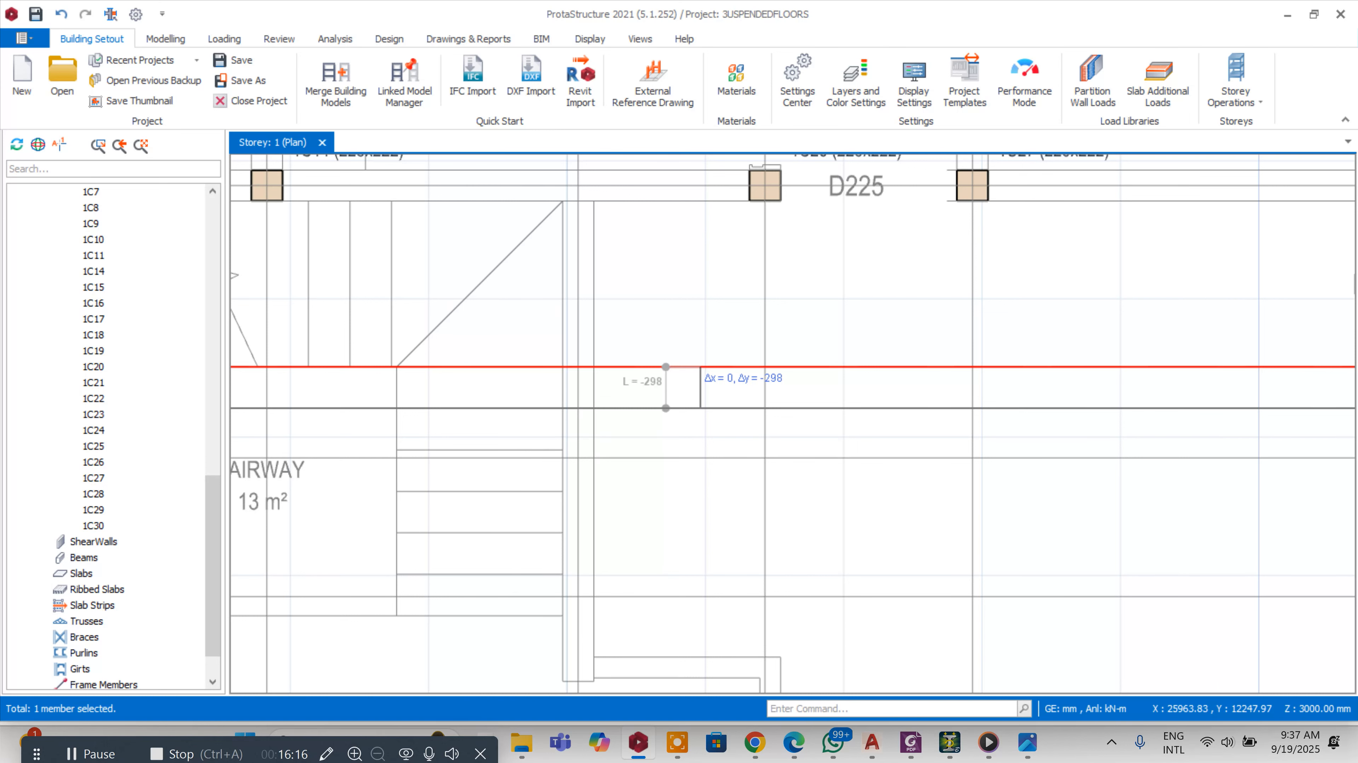
{"action": "key", "text": "Tab"}
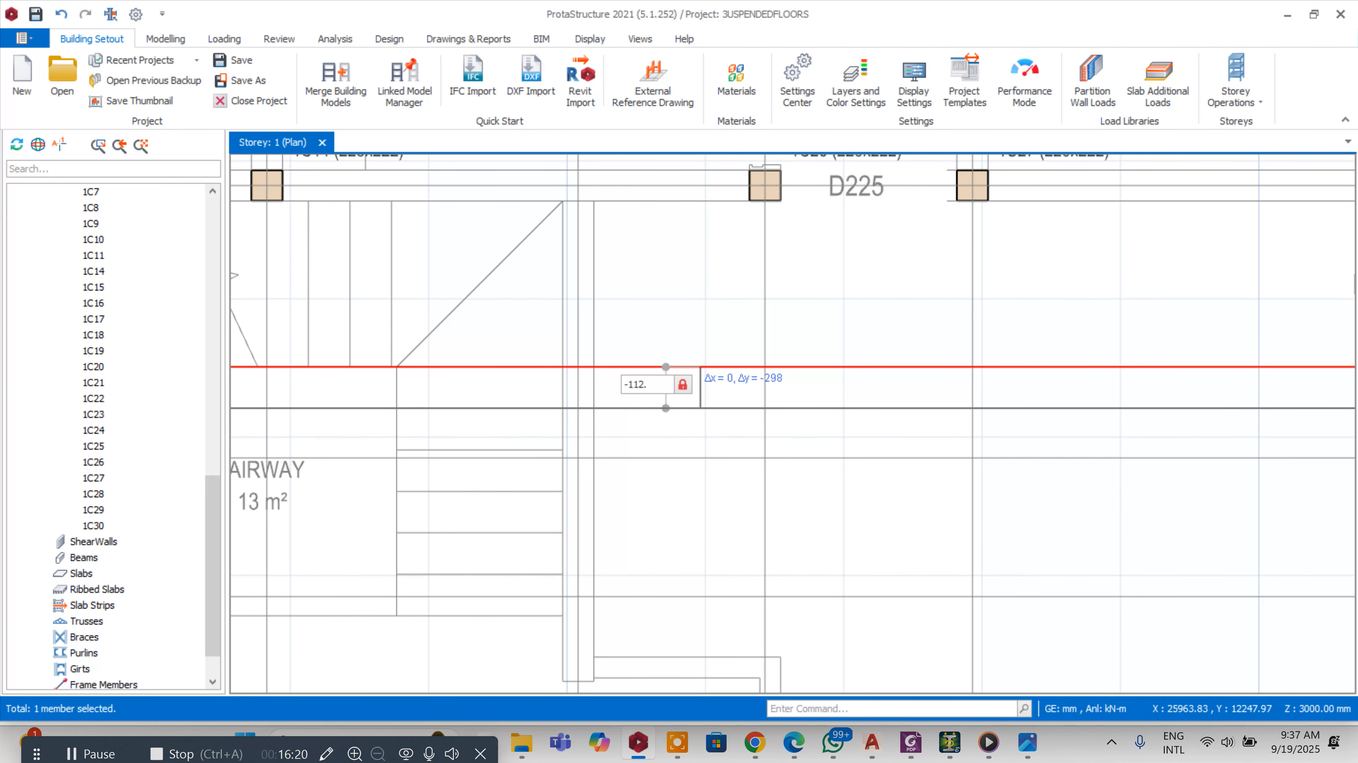
{"action": "key", "text": "Return"}
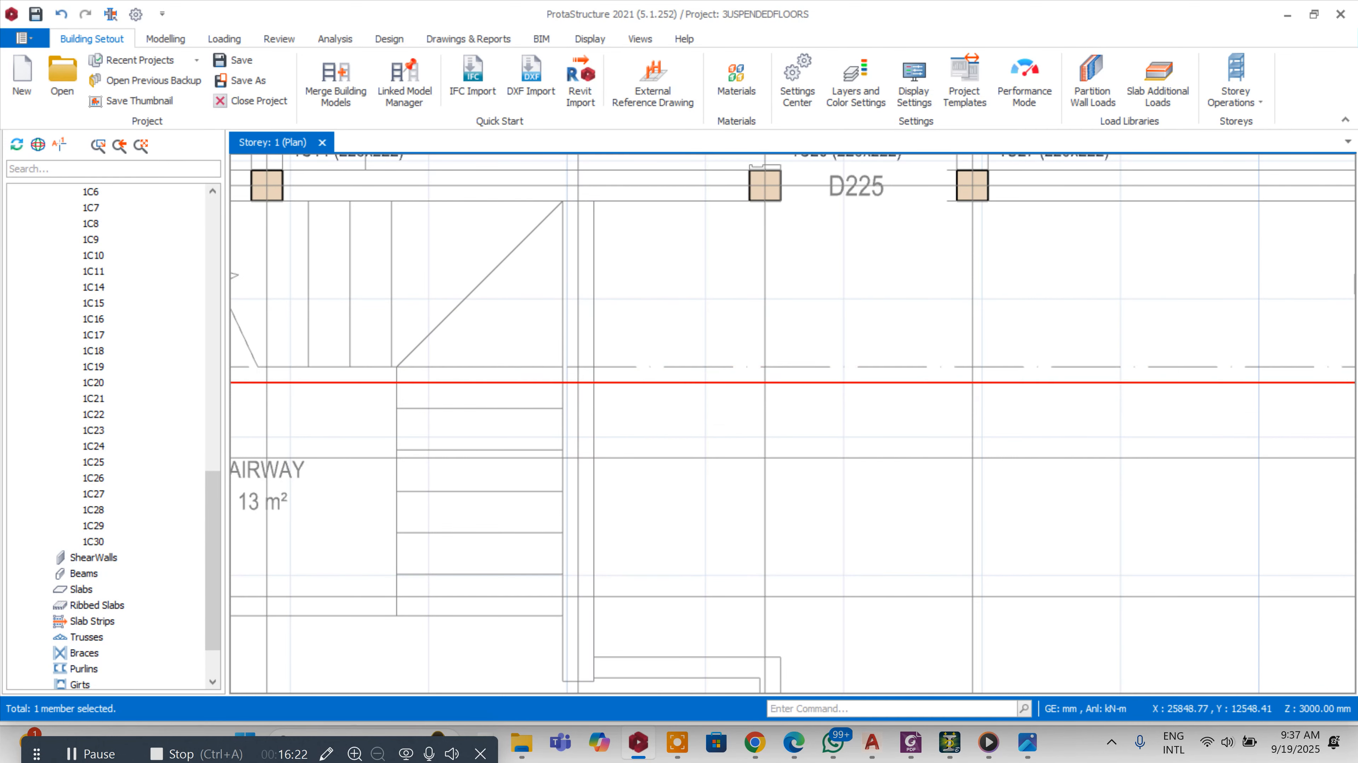
Relabel the offset axis as D' in its axis properties
{"action": "scroll", "coordinate": [636, 337], "scroll_direction": "down", "scroll_amount": 5}
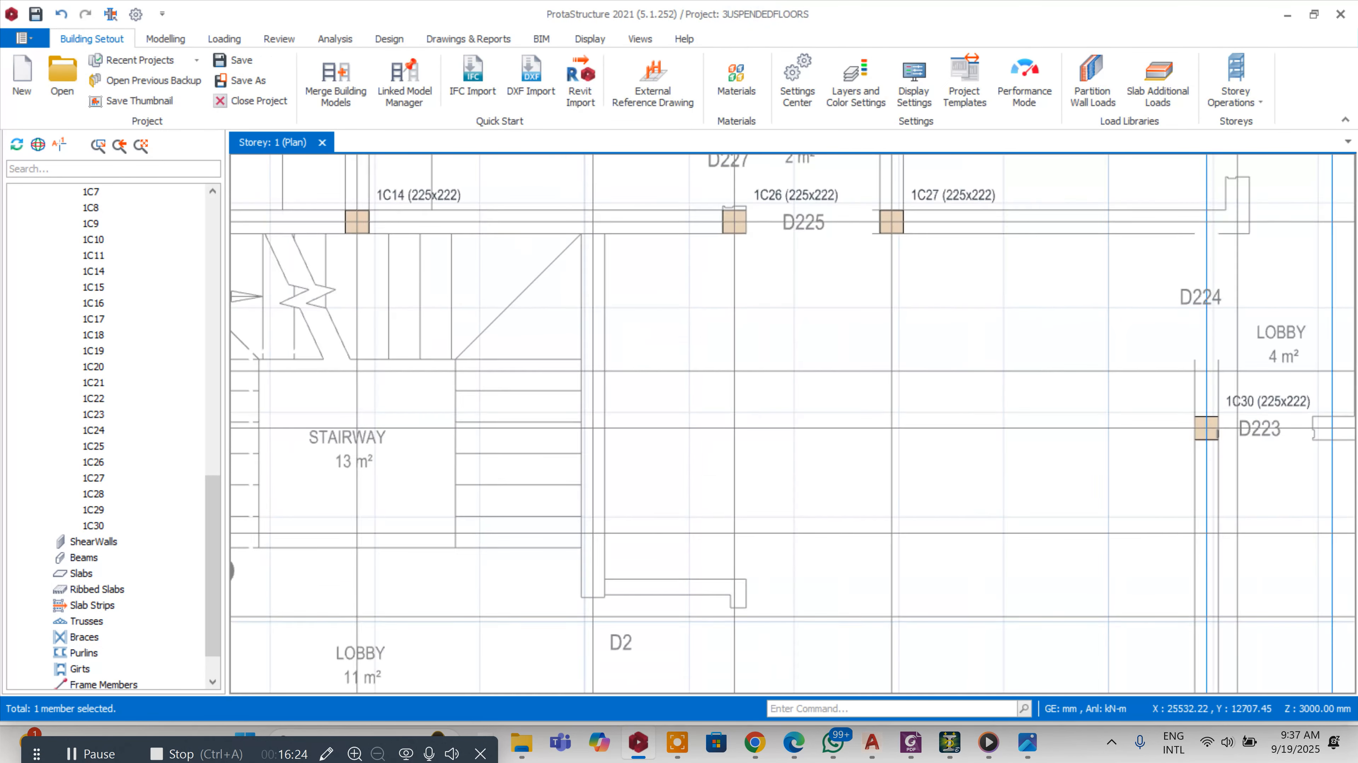
{"action": "scroll", "coordinate": [1275, 350], "scroll_direction": "up", "scroll_amount": 2}
{"action": "double_click", "coordinate": [1274, 351]}
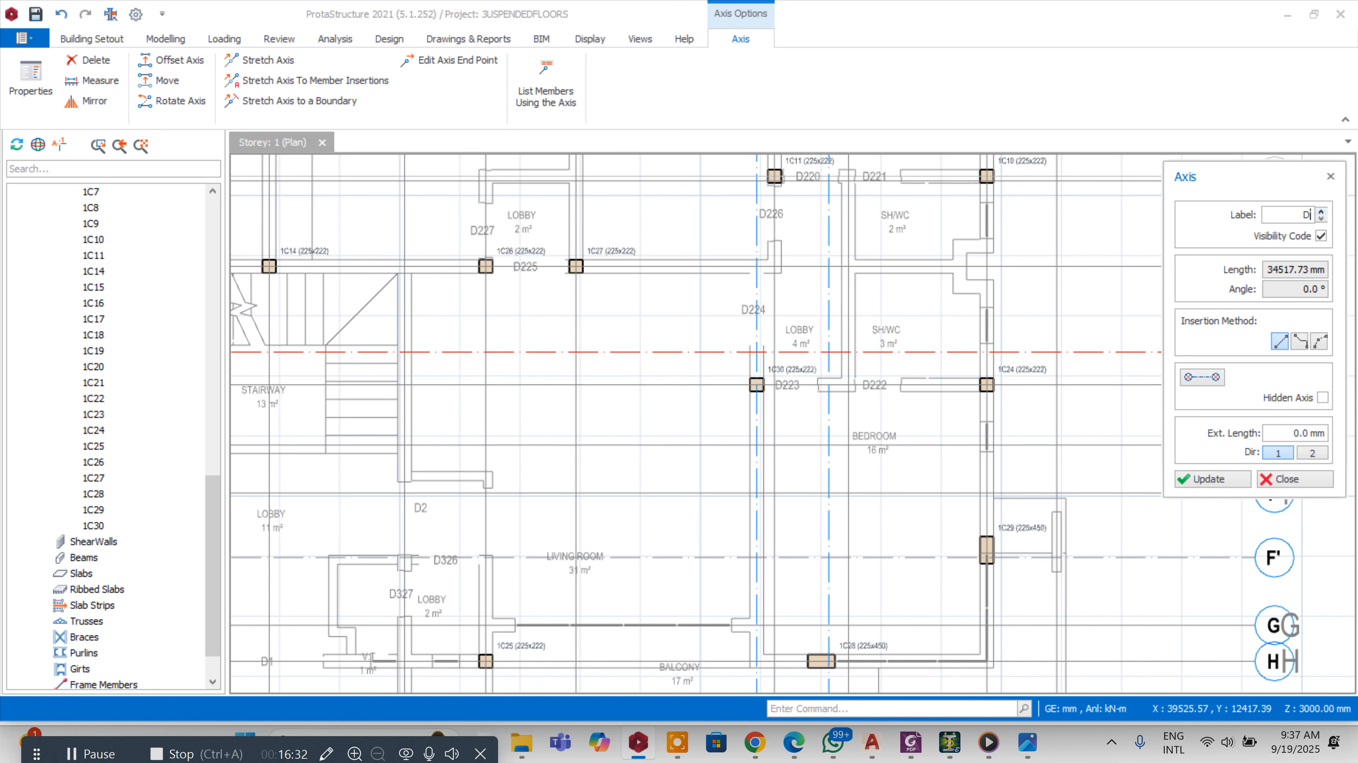
{"action": "left_click", "coordinate": [1212, 479]}
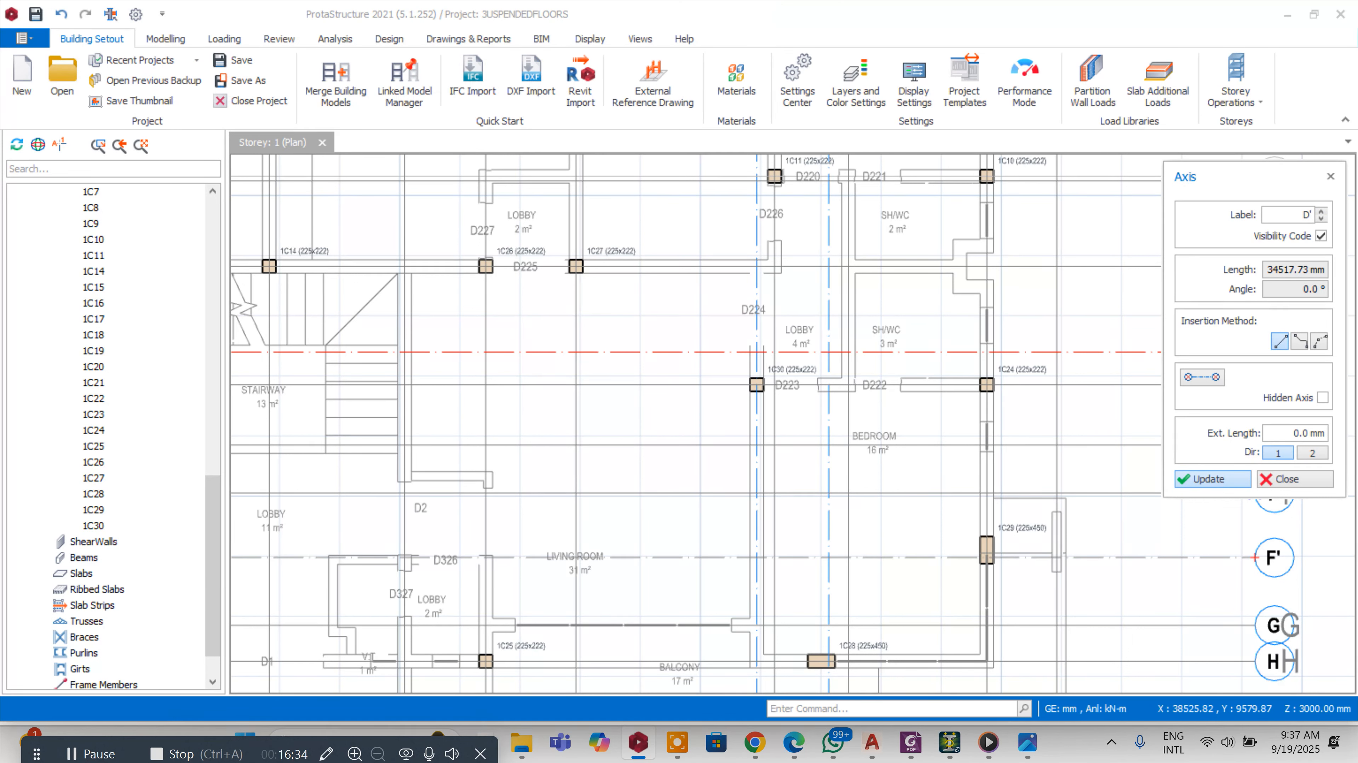
{"action": "left_click", "coordinate": [1294, 479]}
{"action": "scroll", "coordinate": [666, 366], "scroll_direction": "up", "scroll_amount": 4}
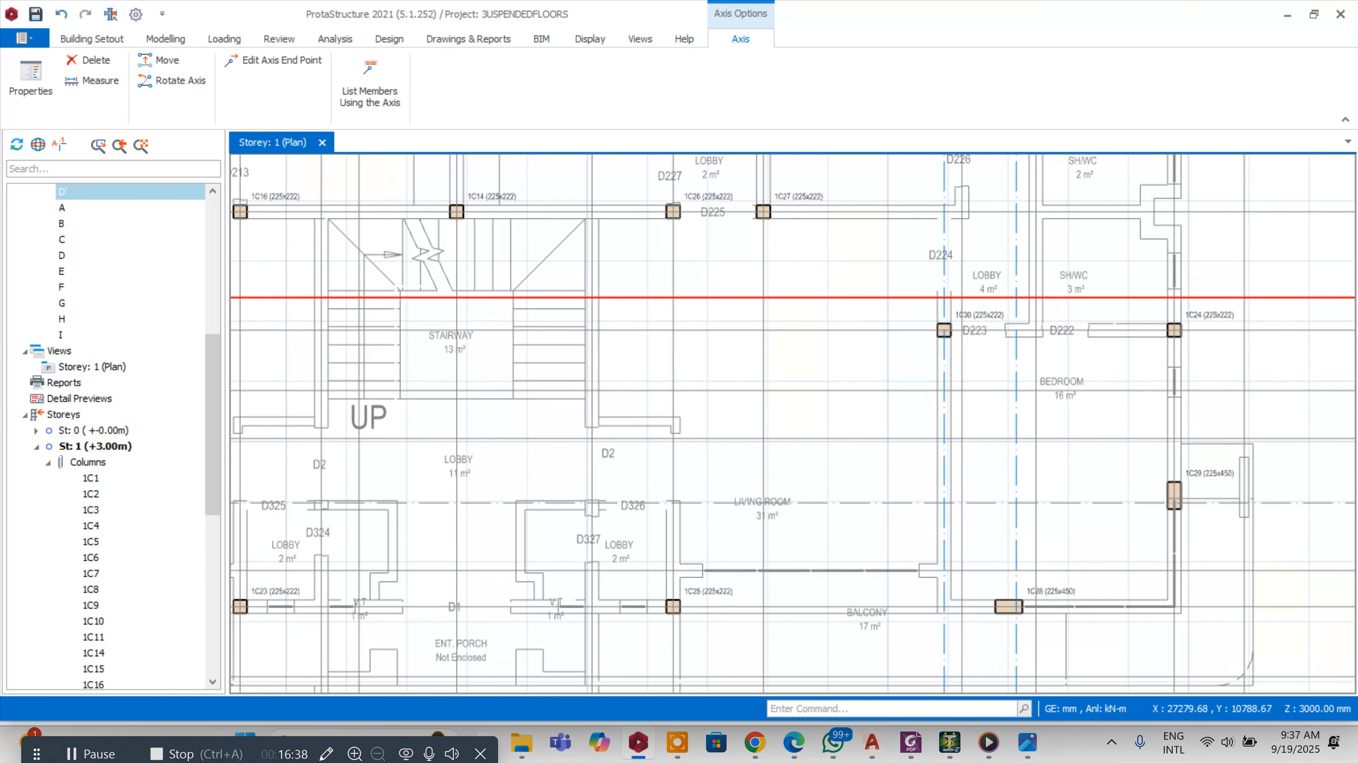
Offset axis E by -1143 mm down to the stairway landing's midpoint to create a new horizontal axis
{"action": "scroll", "coordinate": [731, 369], "scroll_direction": "down", "scroll_amount": 3}
{"action": "scroll", "coordinate": [761, 357], "scroll_direction": "up", "scroll_amount": 2}
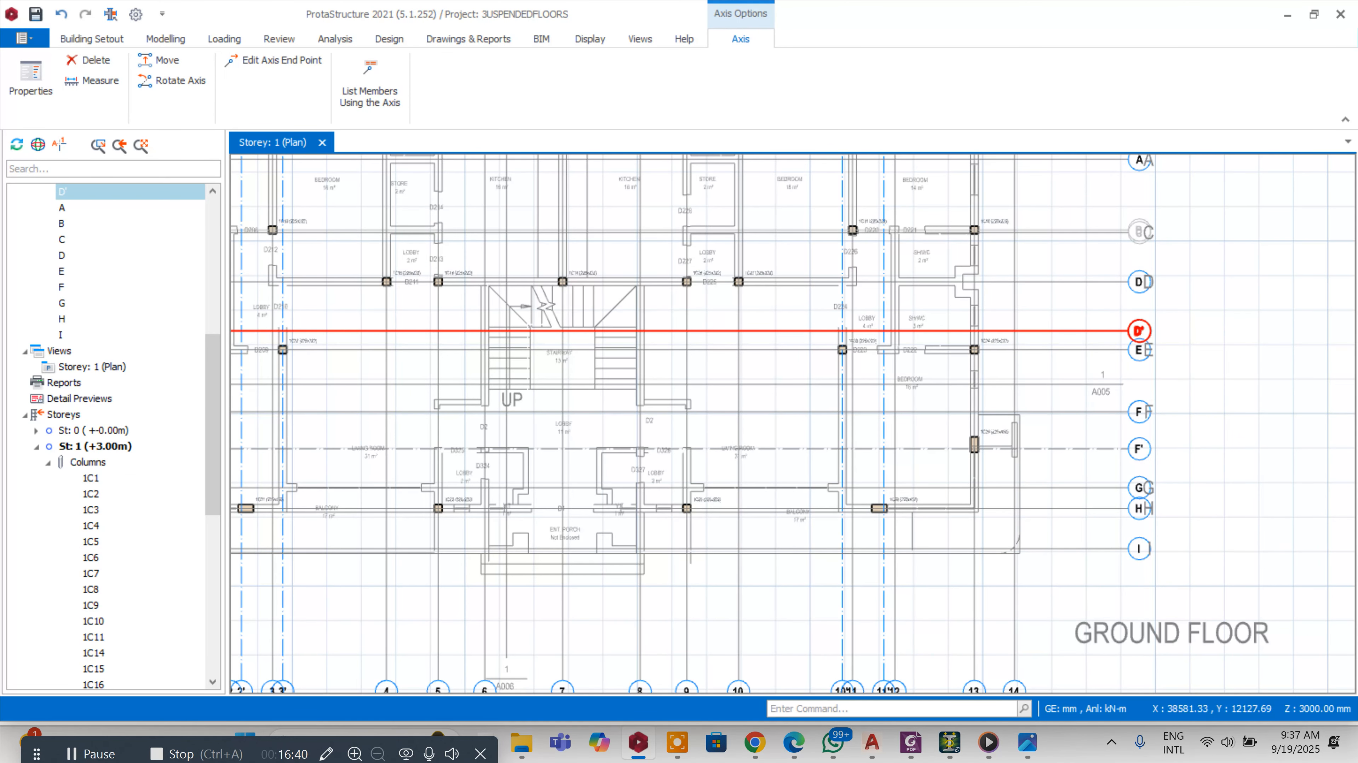
{"action": "right_click", "coordinate": [1132, 357]}
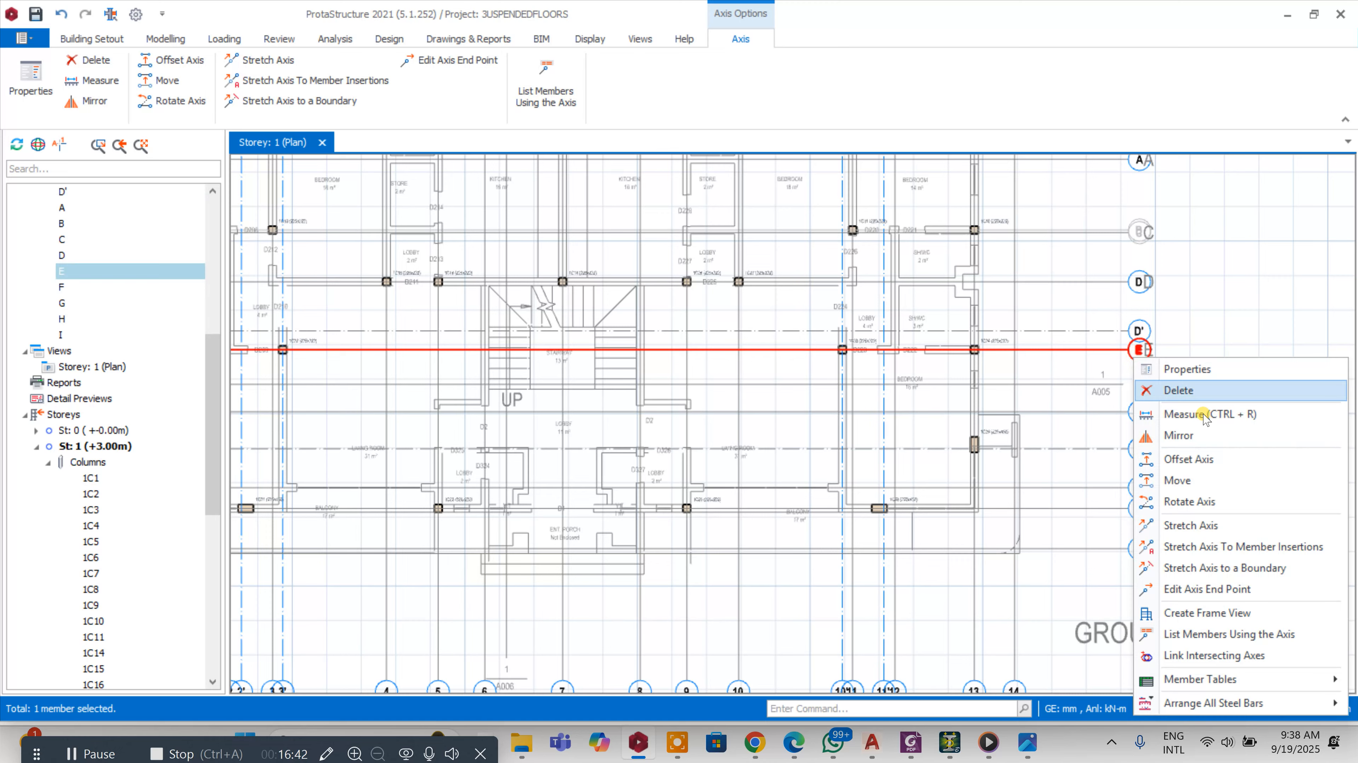
{"action": "left_click", "coordinate": [1189, 463]}
{"action": "scroll", "coordinate": [738, 385], "scroll_direction": "up", "scroll_amount": 3}
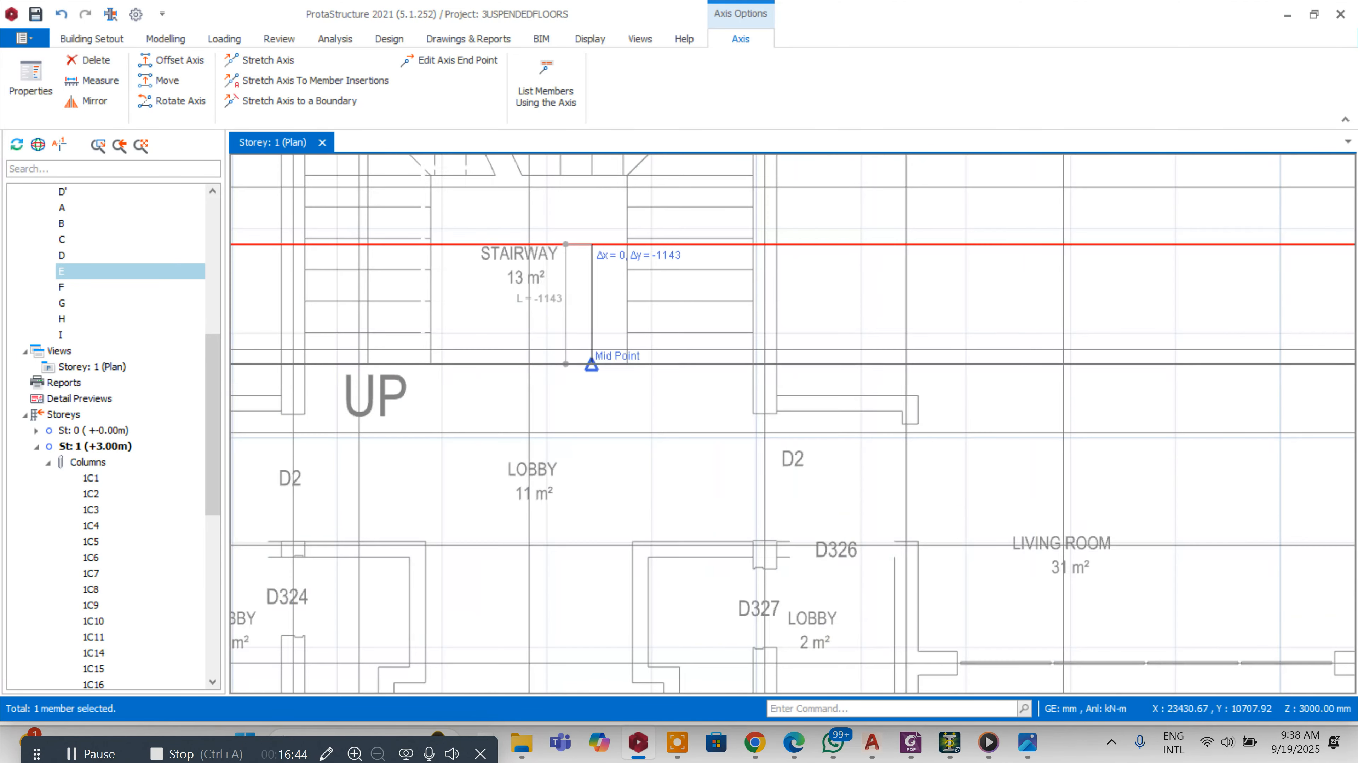
{"action": "left_click", "coordinate": [626, 364]}
{"action": "scroll", "coordinate": [553, 332], "scroll_direction": "down", "scroll_amount": 1}
{"action": "key", "text": "Escape"}
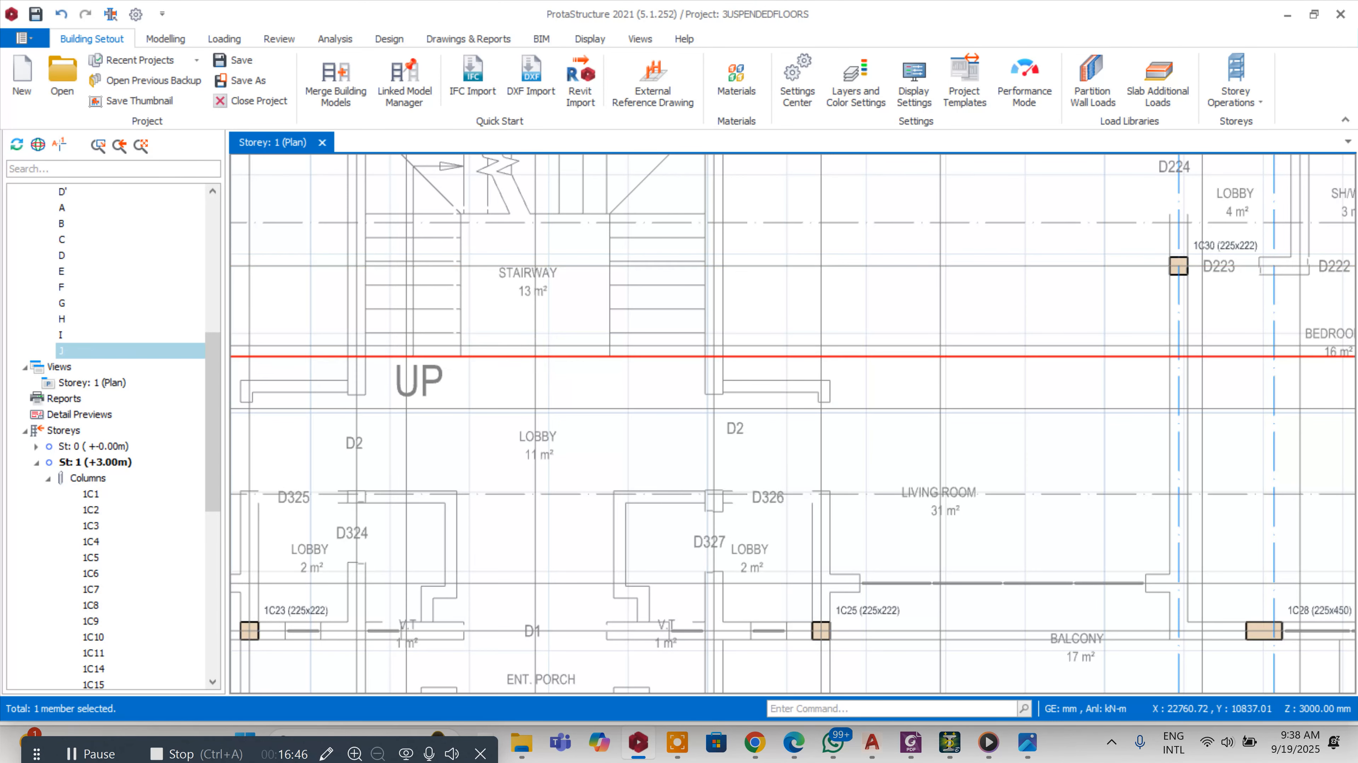
Offset the new horizontal axis 292 mm upward to the grid intersection, then delete the first offset axis
{"action": "scroll", "coordinate": [442, 297], "scroll_direction": "down", "scroll_amount": 2}
{"action": "scroll", "coordinate": [661, 323], "scroll_direction": "up", "scroll_amount": 1}
{"action": "right_click", "coordinate": [690, 333]}
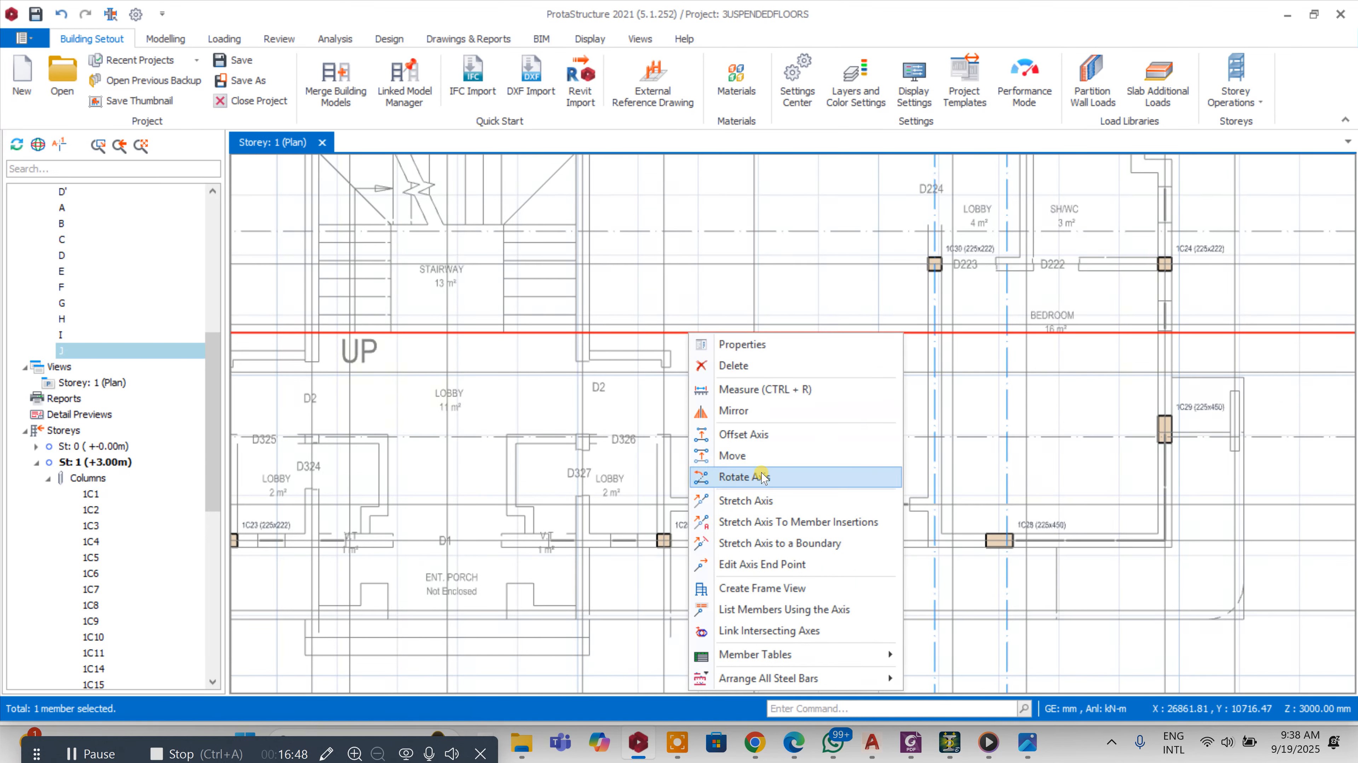
{"action": "left_click", "coordinate": [762, 436]}
{"action": "scroll", "coordinate": [697, 317], "scroll_direction": "up", "scroll_amount": 1}
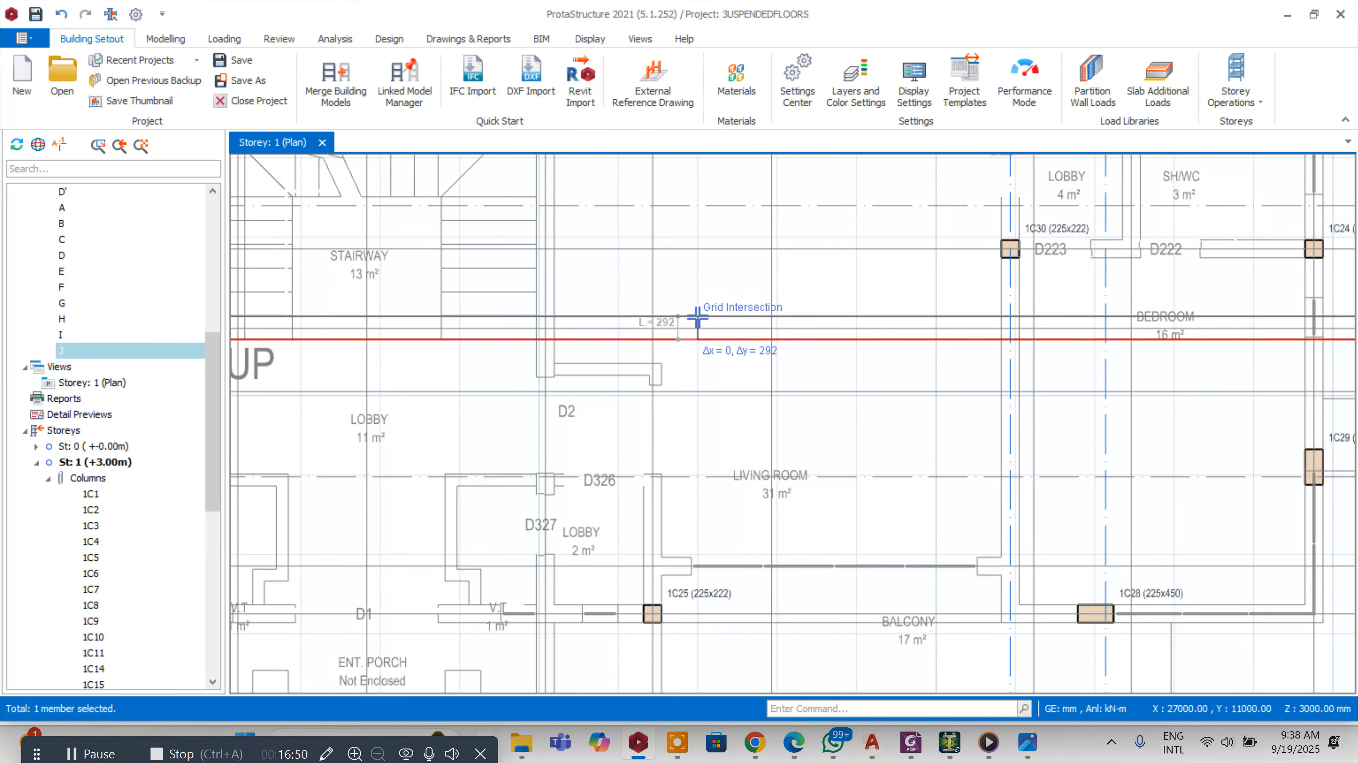
{"action": "key", "text": "Tab"}
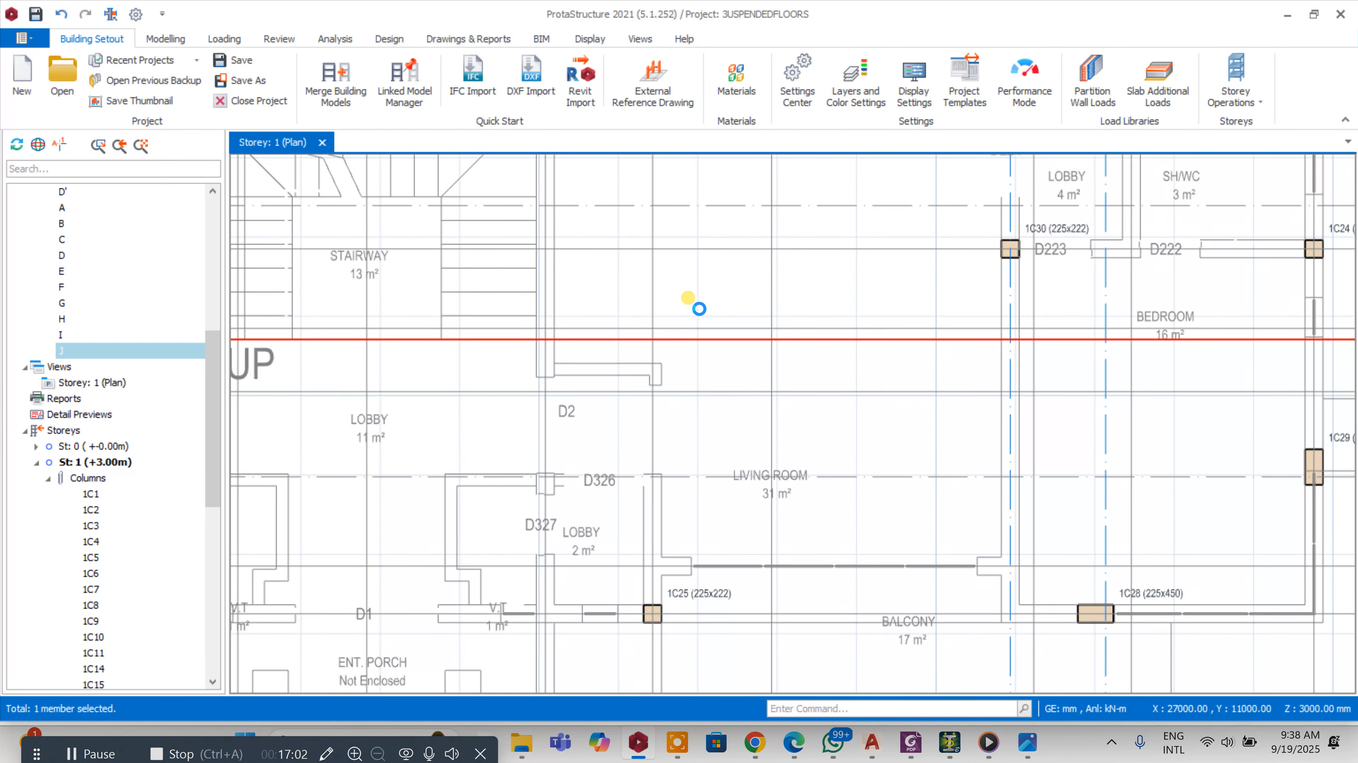
{"action": "left_click", "coordinate": [684, 332]}
{"action": "left_click", "coordinate": [700, 343]}
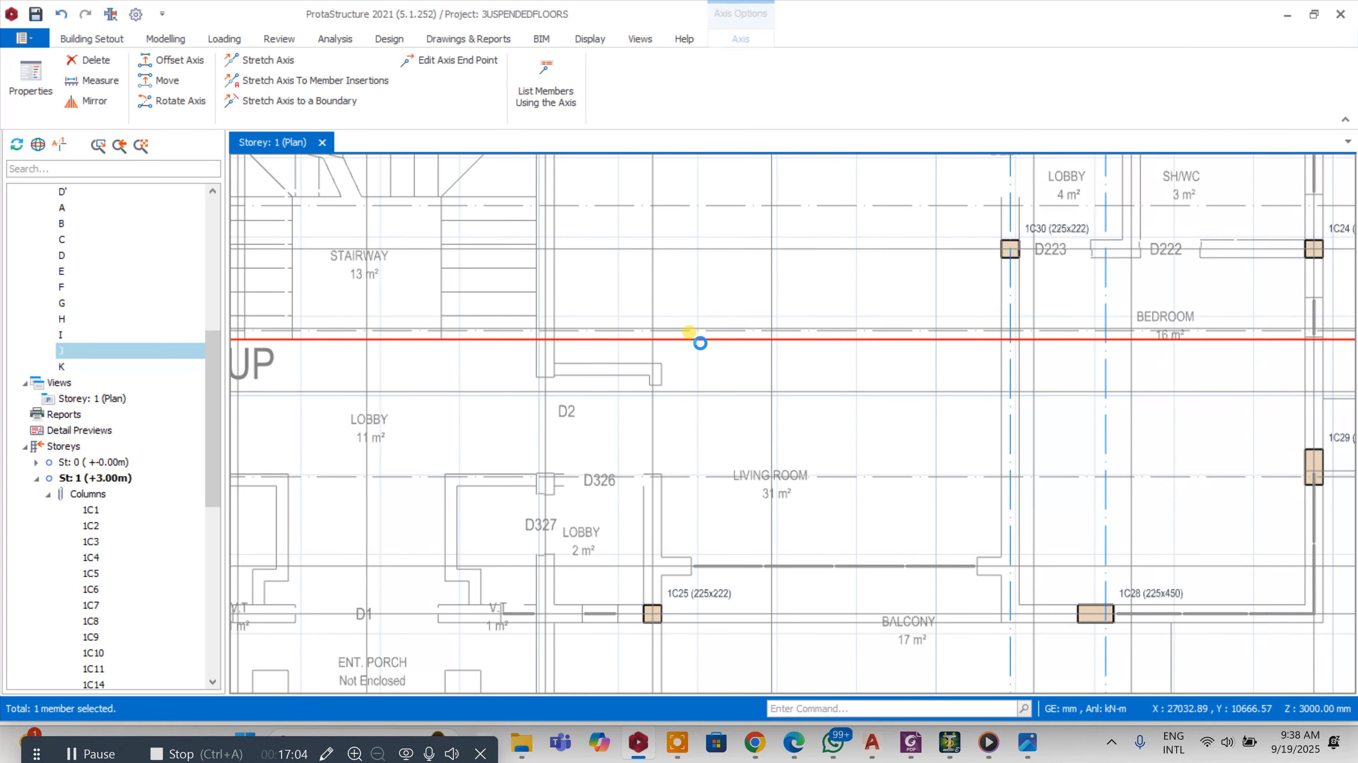
{"action": "key", "text": "Delete"}
Relabel the remaining new horizontal axis as E' in its axis properties
{"action": "scroll", "coordinate": [410, 336], "scroll_direction": "down", "scroll_amount": 6}
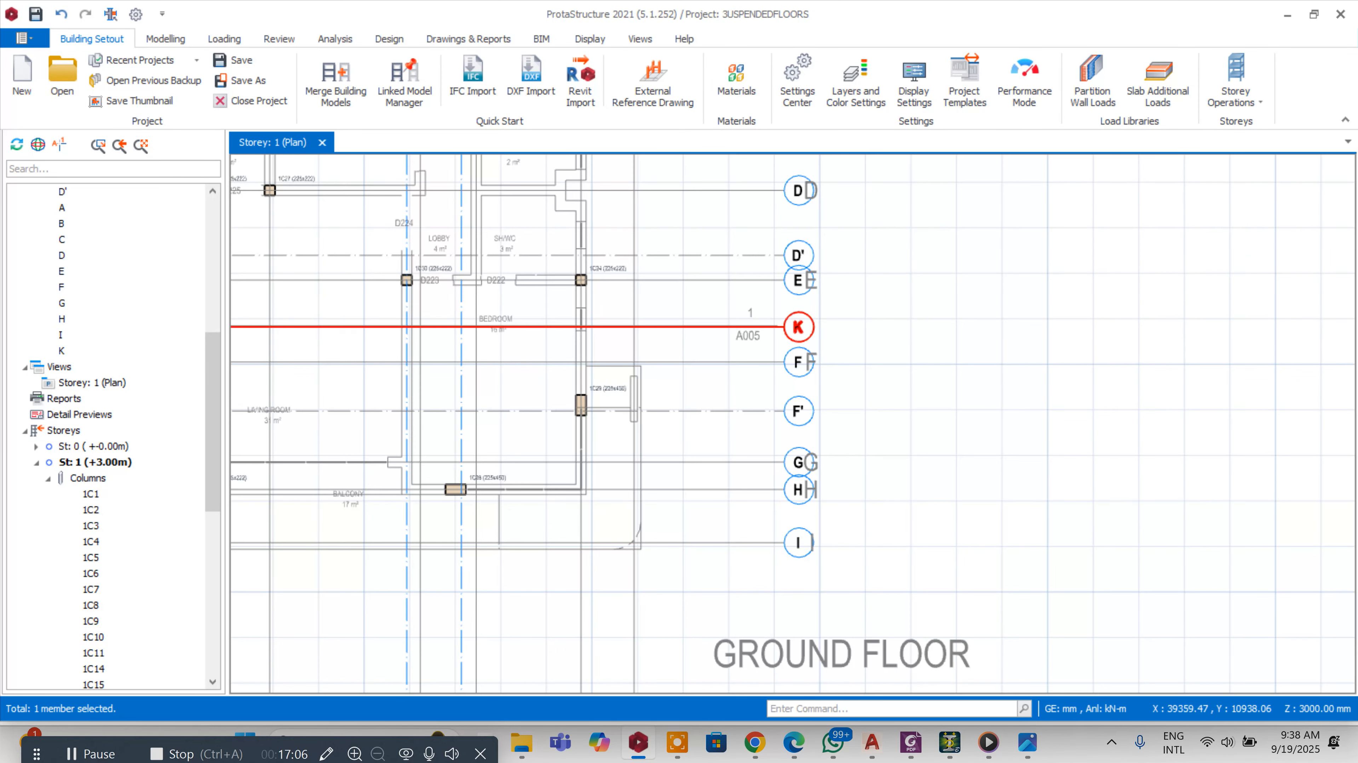
{"action": "double_click", "coordinate": [795, 321]}
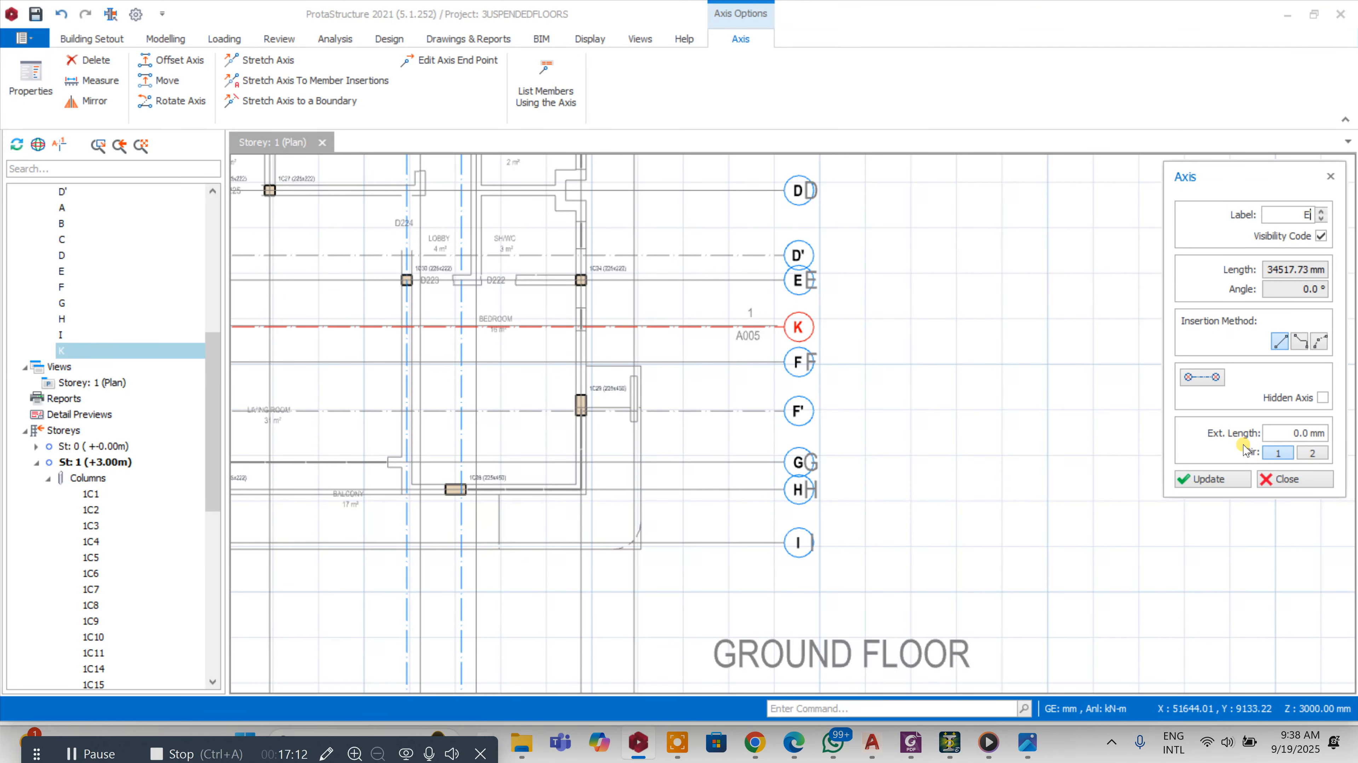
{"action": "left_click", "coordinate": [1222, 482]}
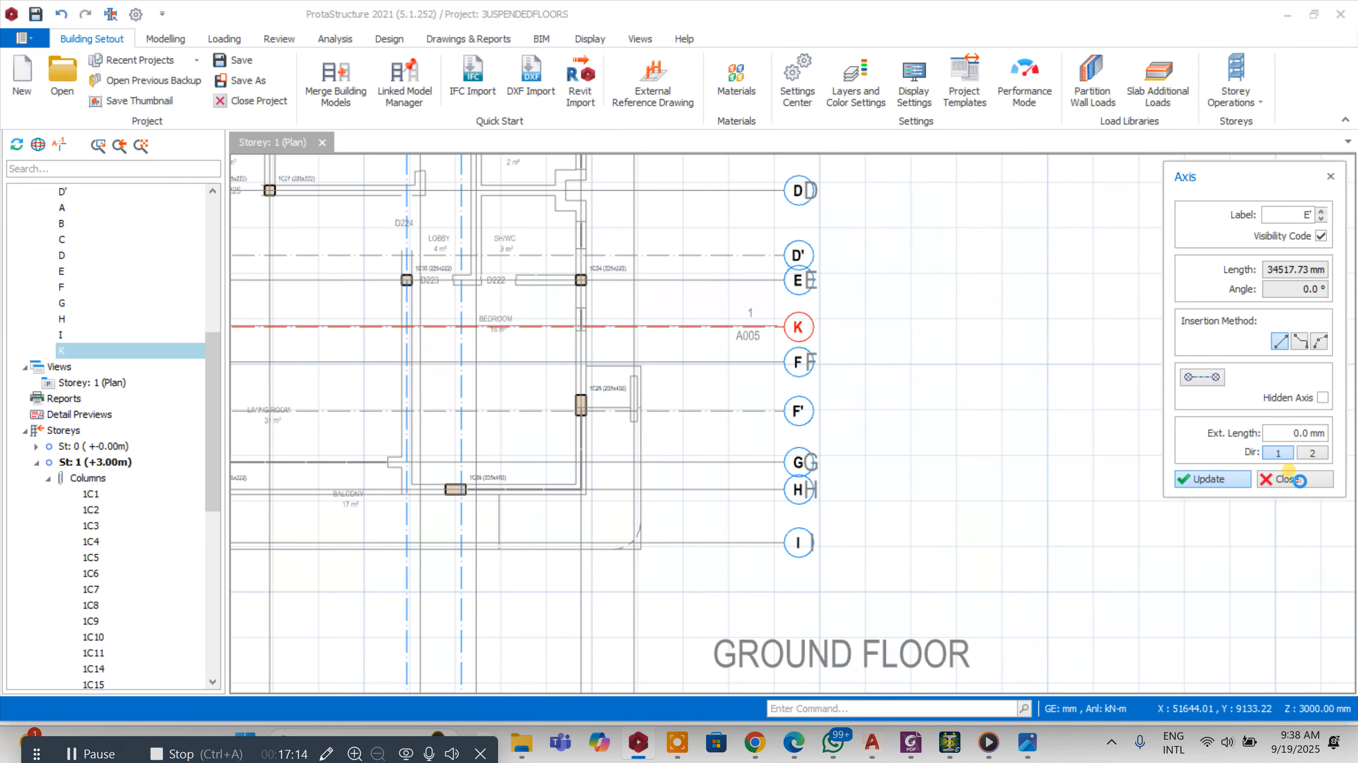
{"action": "left_click", "coordinate": [1299, 480]}
Offset axis 6 by 1137 mm, then a further 1875 mm to the end point, creating two new vertical axes
{"action": "scroll", "coordinate": [790, 422], "scroll_direction": "up", "scroll_amount": 4}
{"action": "scroll", "coordinate": [794, 363], "scroll_direction": "up", "scroll_amount": 2}
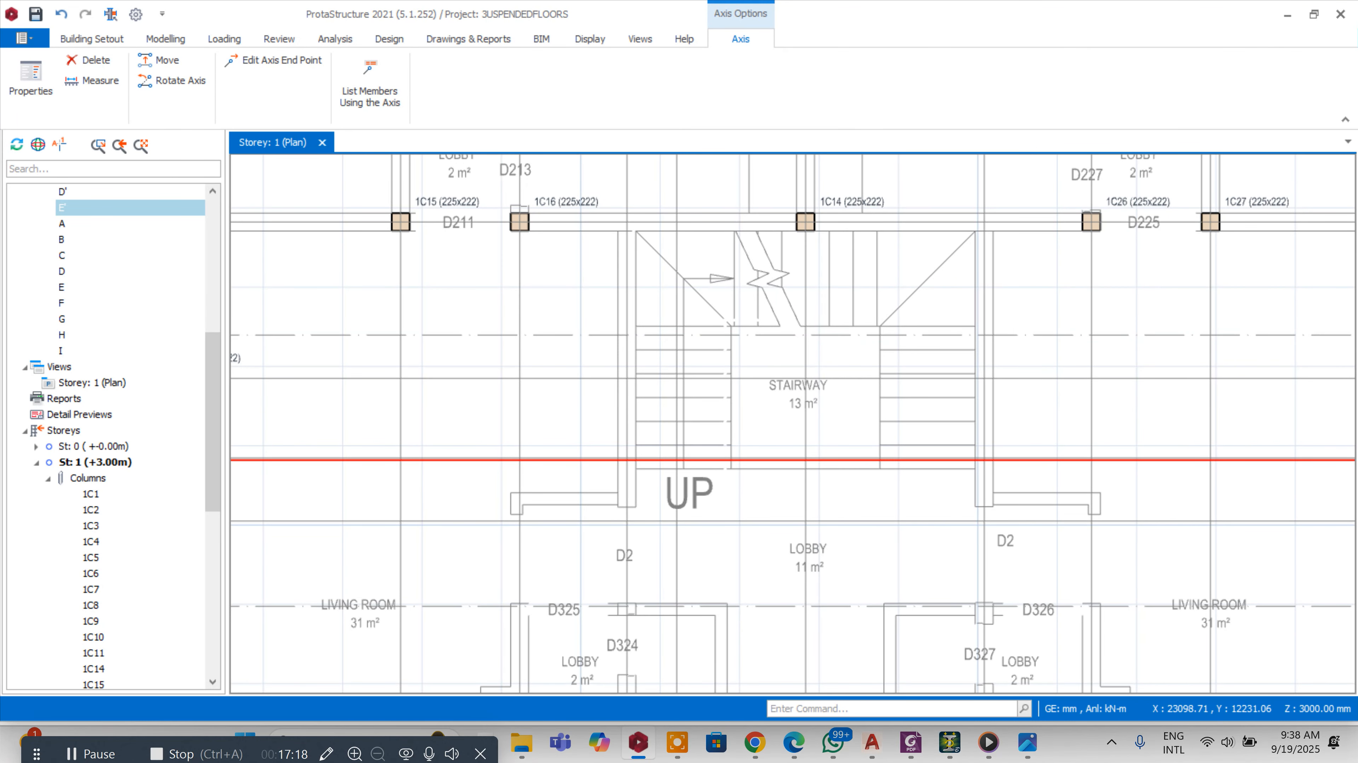
{"action": "scroll", "coordinate": [794, 340], "scroll_direction": "down", "scroll_amount": 4}
{"action": "scroll", "coordinate": [748, 574], "scroll_direction": "up", "scroll_amount": 1}
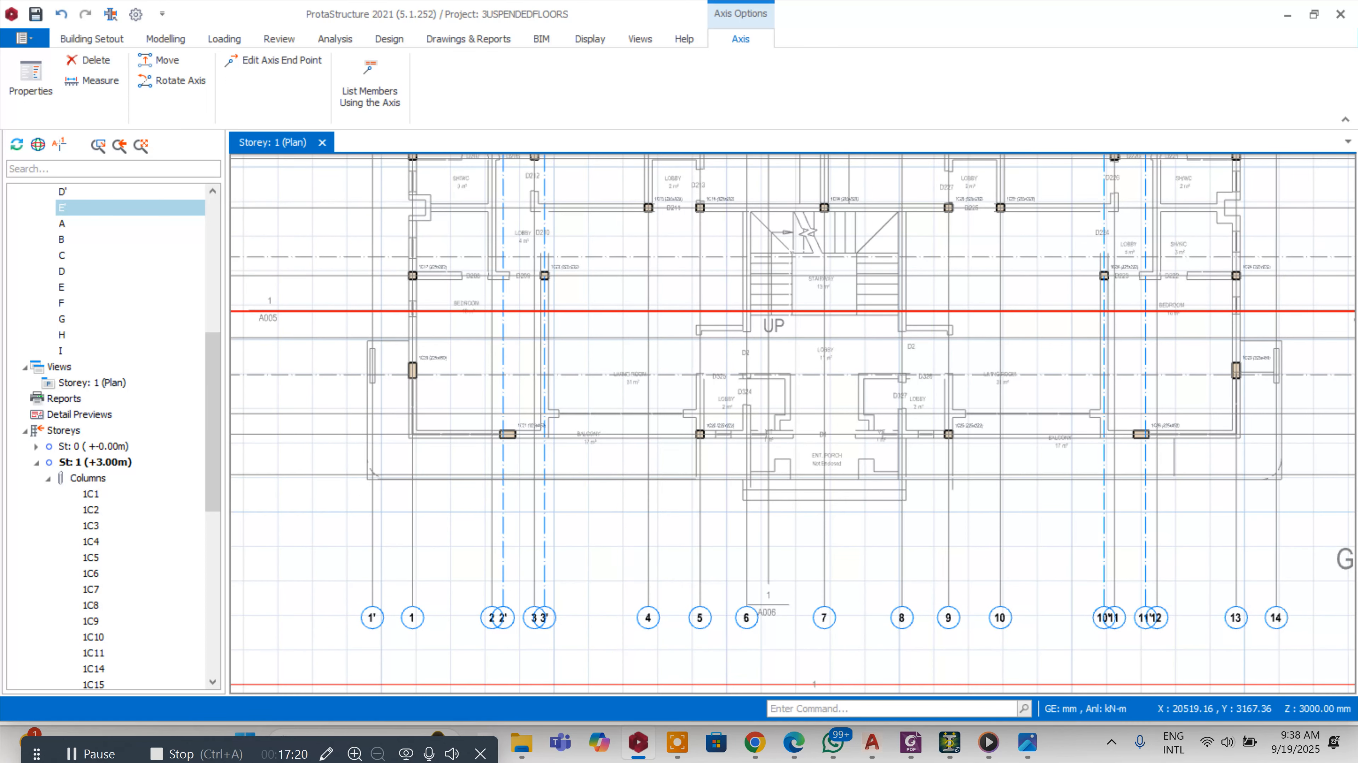
{"action": "left_click", "coordinate": [746, 615]}
{"action": "right_click", "coordinate": [746, 615]}
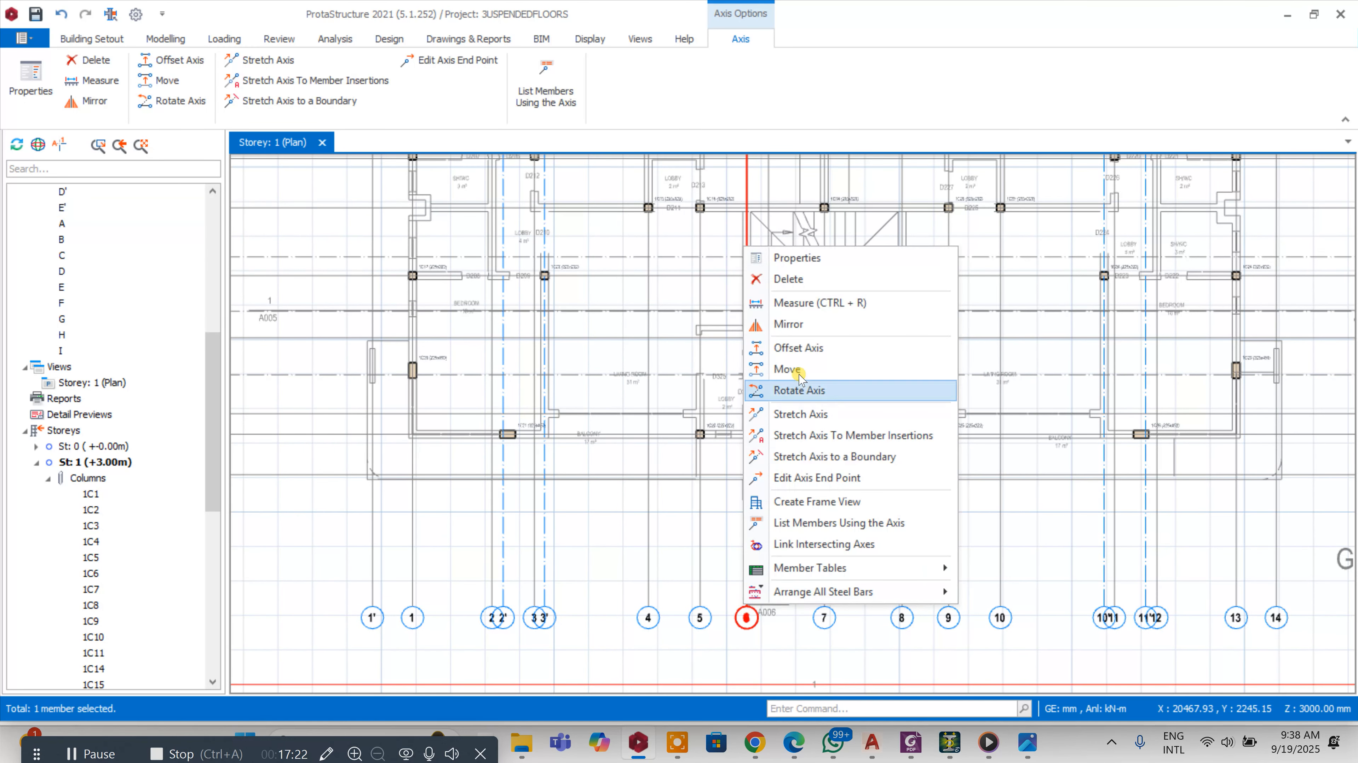
{"action": "left_click", "coordinate": [800, 348]}
{"action": "scroll", "coordinate": [775, 320], "scroll_direction": "up", "scroll_amount": 5}
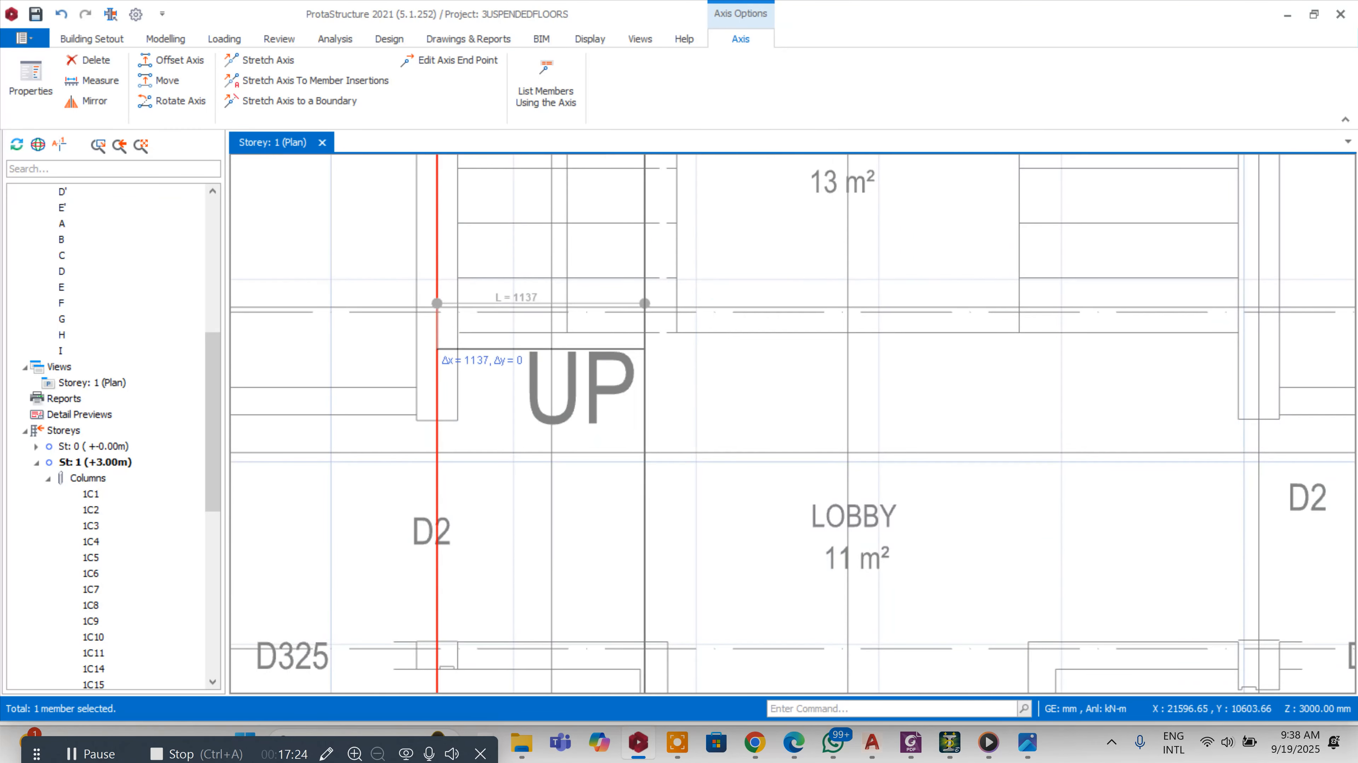
{"action": "left_click", "coordinate": [674, 332]}
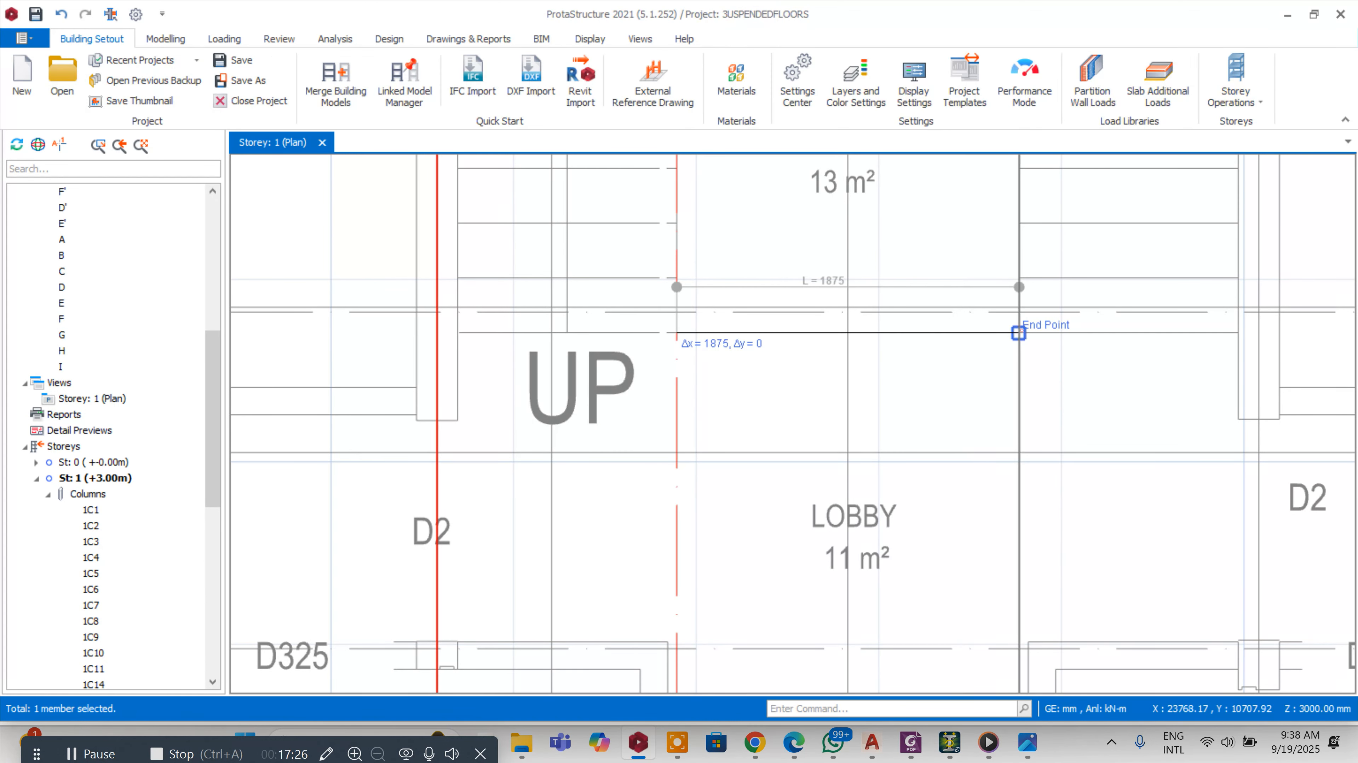
{"action": "left_click", "coordinate": [933, 311]}
{"action": "scroll", "coordinate": [933, 312], "scroll_direction": "down", "scroll_amount": 2}
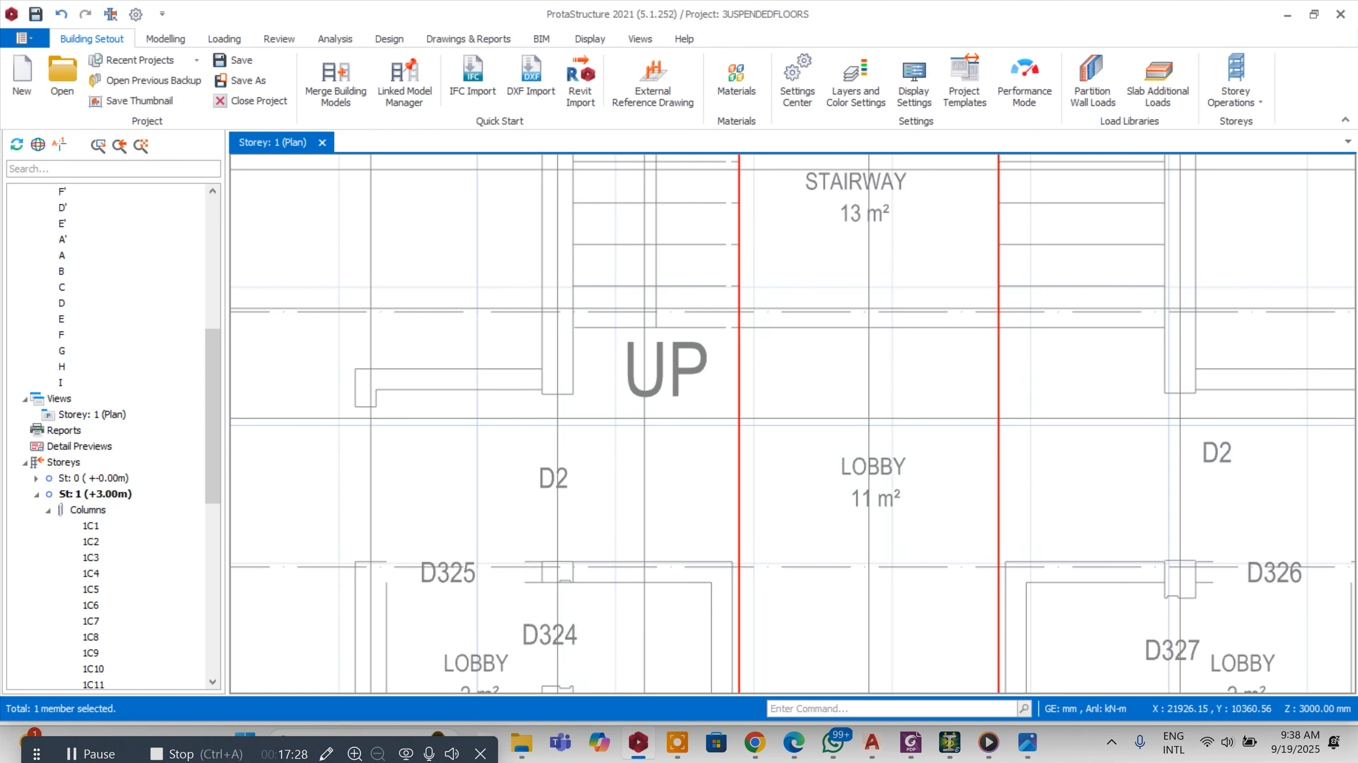
Offset the first new vertical axis by -113 mm, then delete the resulting axis
{"action": "right_click", "coordinate": [743, 376]}
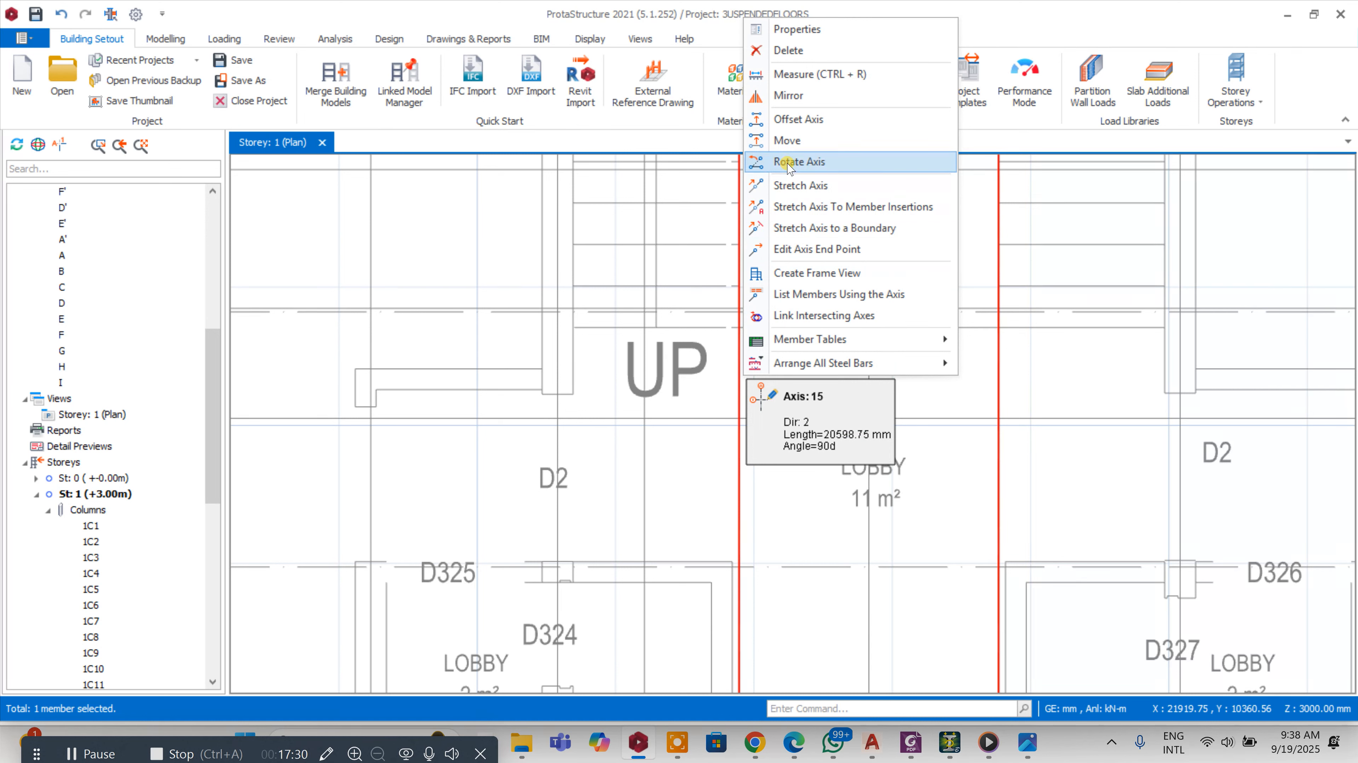
{"action": "left_click", "coordinate": [794, 119]}
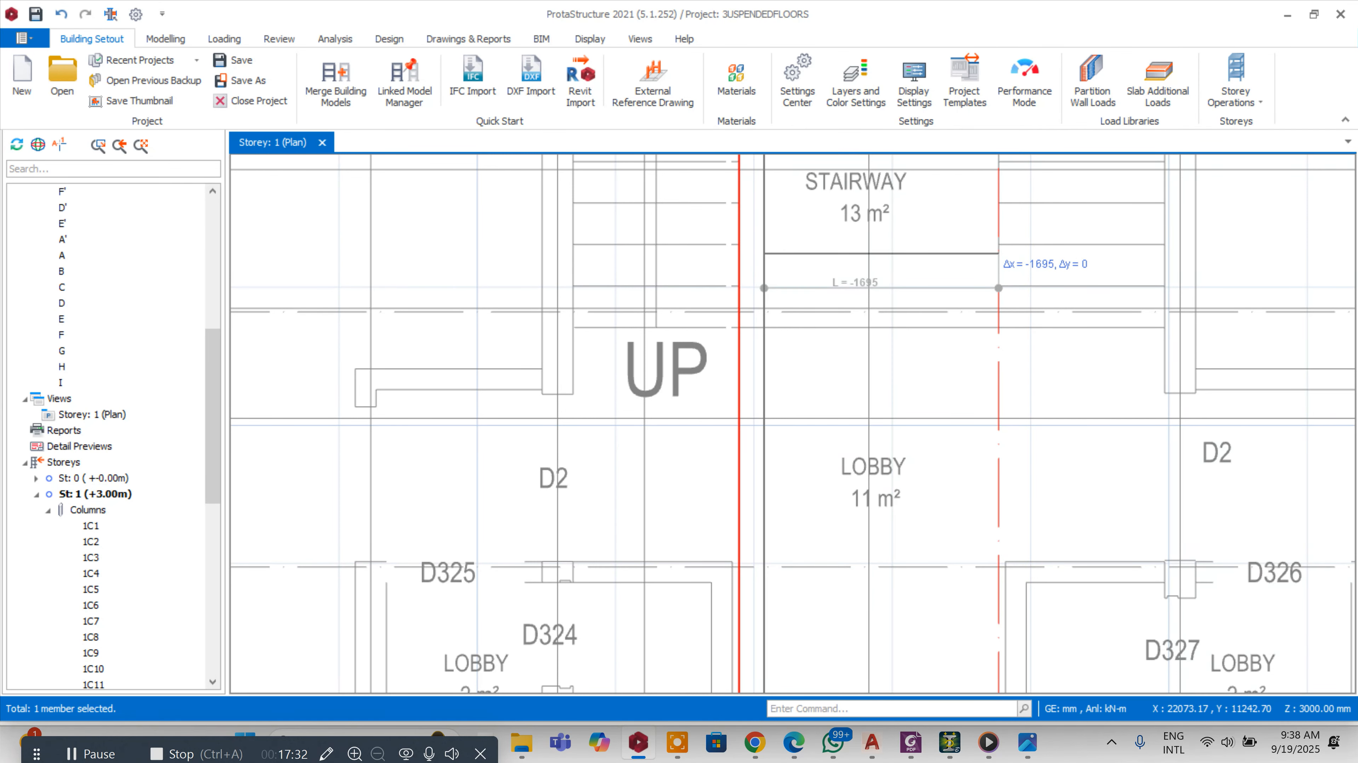
{"action": "key", "text": "Tab"}
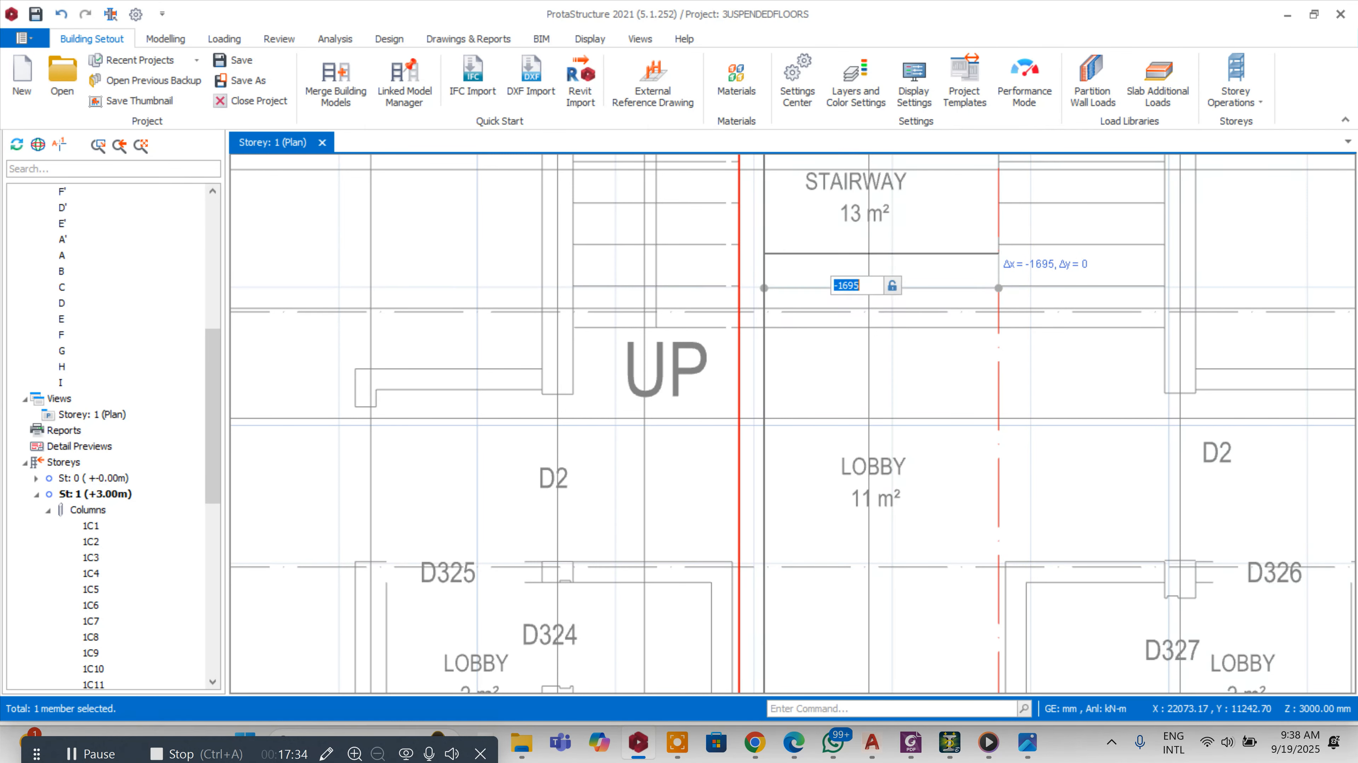
{"action": "type", "text": "-"}
{"action": "key", "text": "Return"}
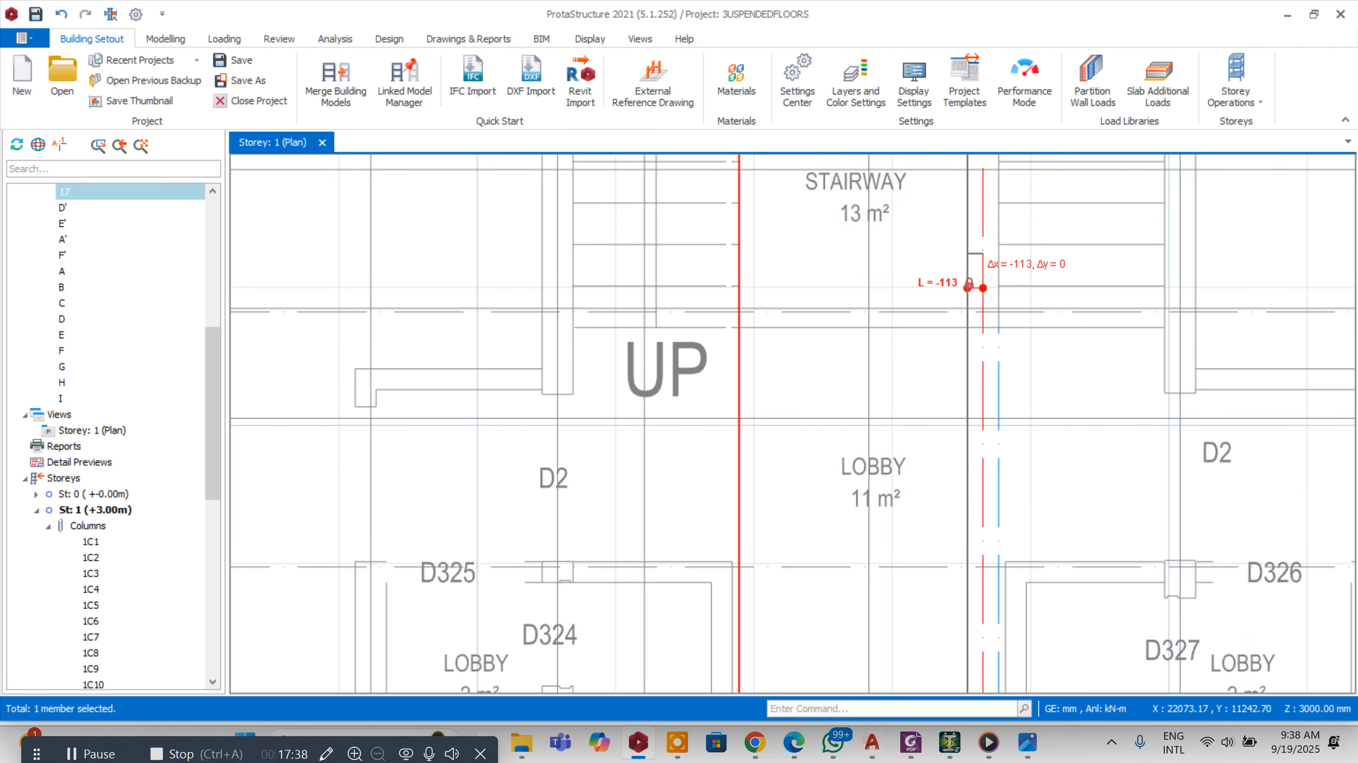
{"action": "scroll", "coordinate": [743, 294], "scroll_direction": "down", "scroll_amount": 2}
{"action": "key", "text": "Escape"}
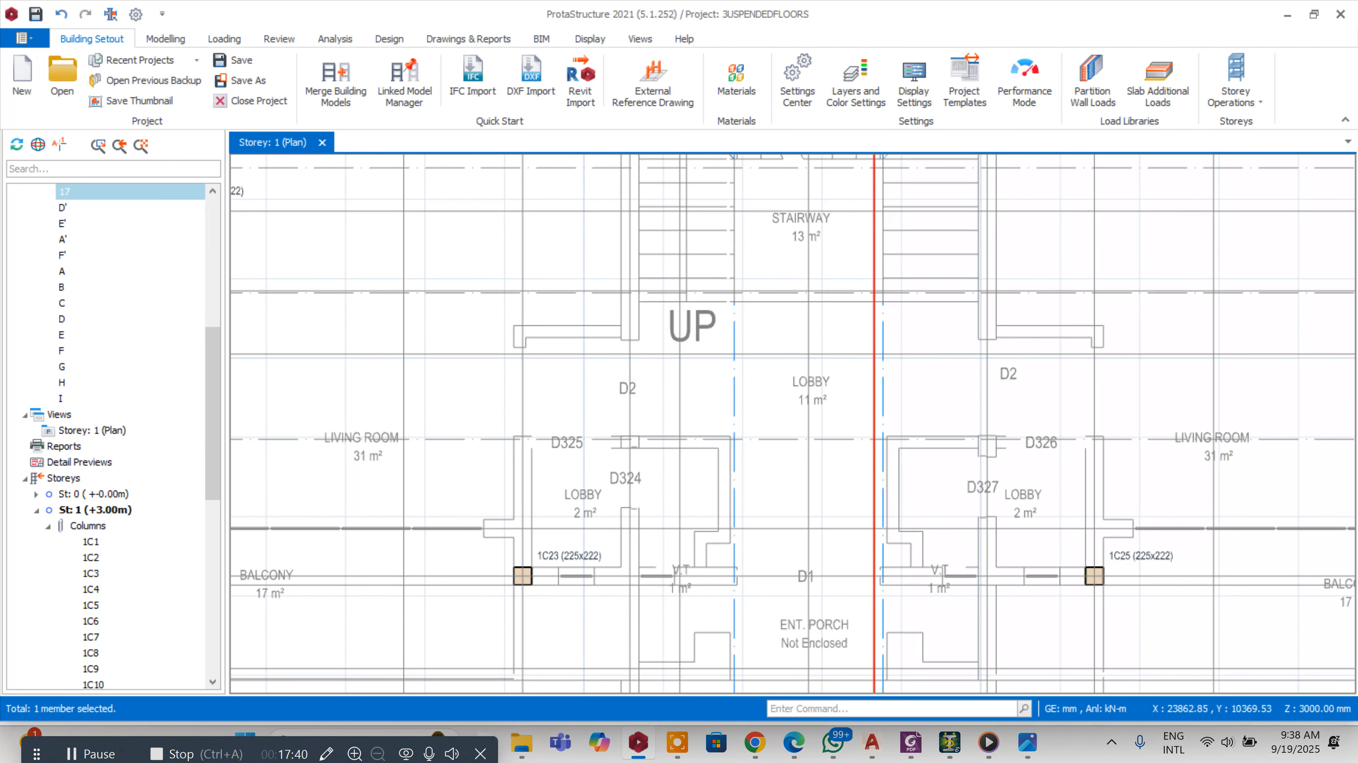
{"action": "left_click", "coordinate": [884, 330]}
{"action": "key", "text": "Delete"}
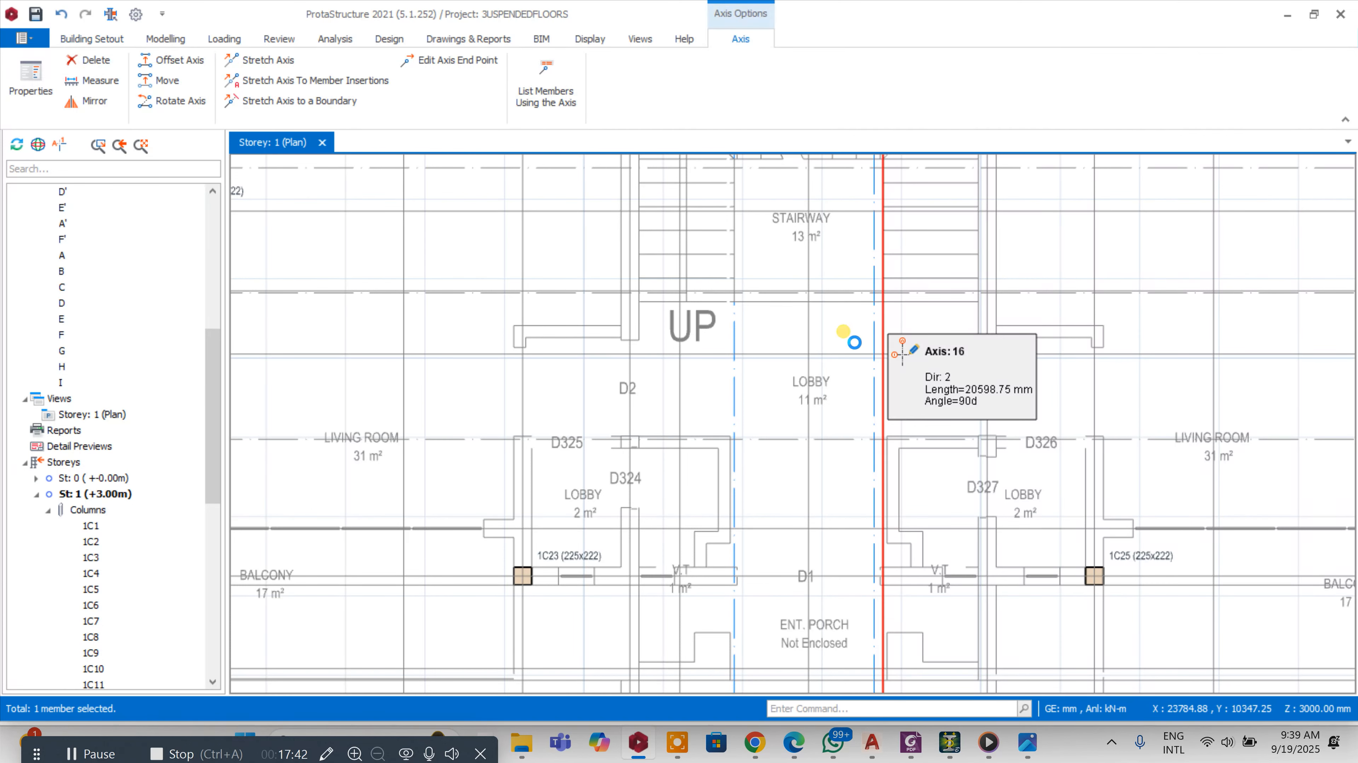
Offset the second new vertical axis by -113 mm and delete the original axis it came from
{"action": "right_click", "coordinate": [874, 330]}
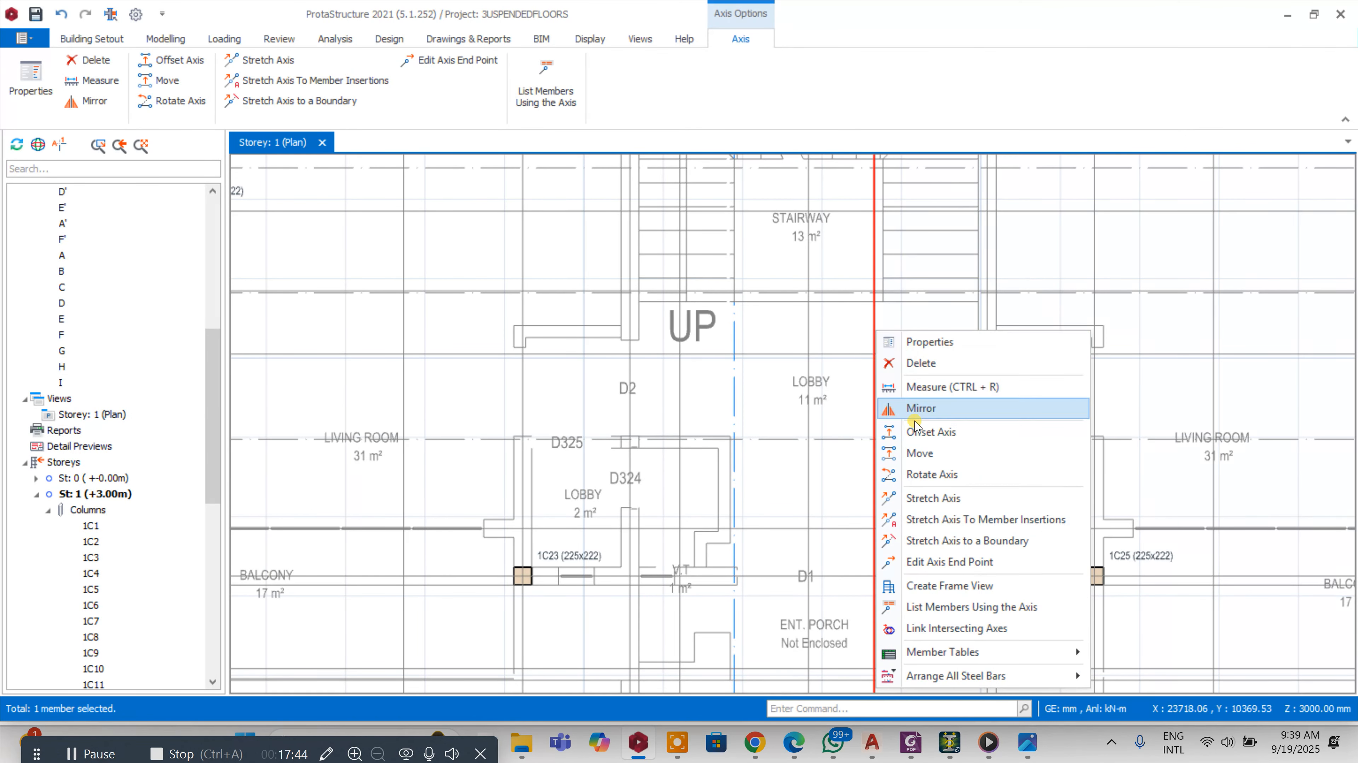
{"action": "left_click", "coordinate": [912, 434]}
{"action": "scroll", "coordinate": [829, 350], "scroll_direction": "up", "scroll_amount": 2}
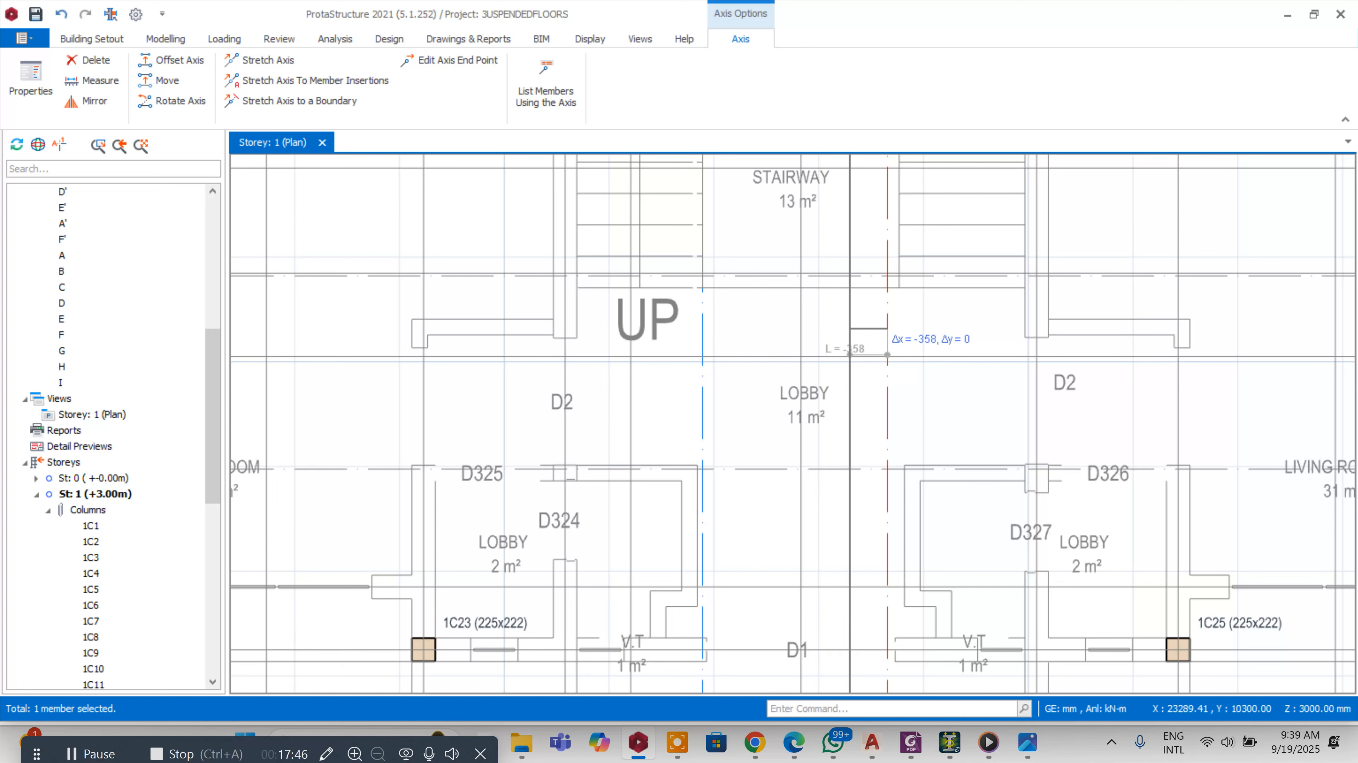
{"action": "key", "text": "Tab"}
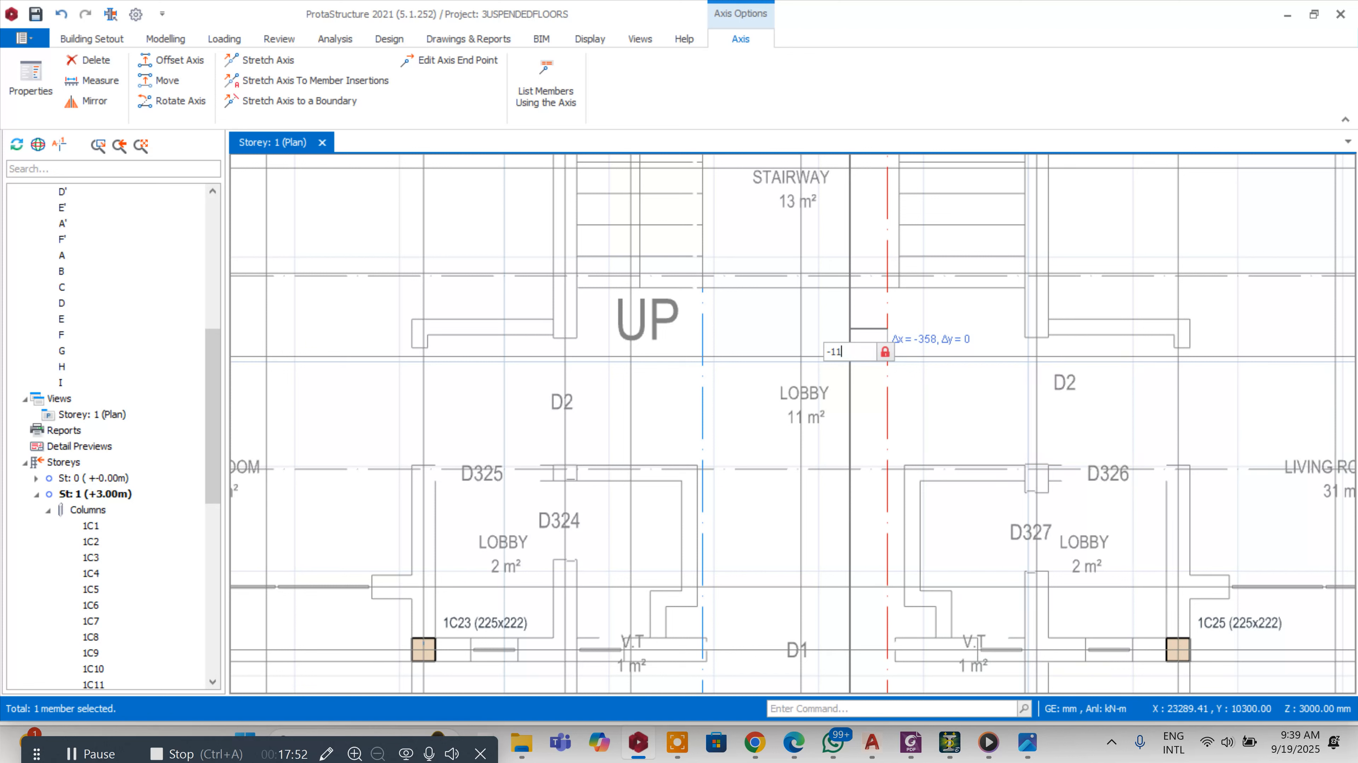
{"action": "key", "text": "Return"}
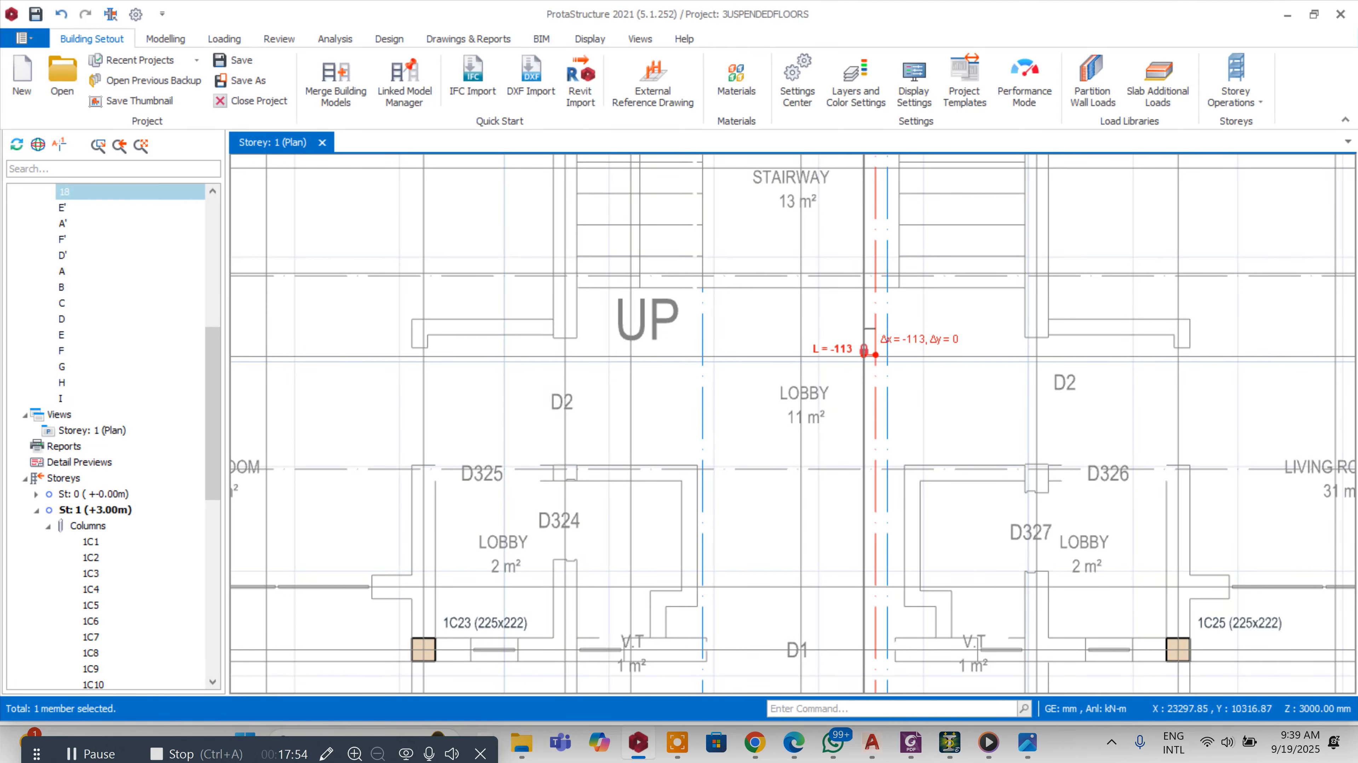
{"action": "left_click", "coordinate": [884, 307]}
{"action": "key", "text": "Delete"}
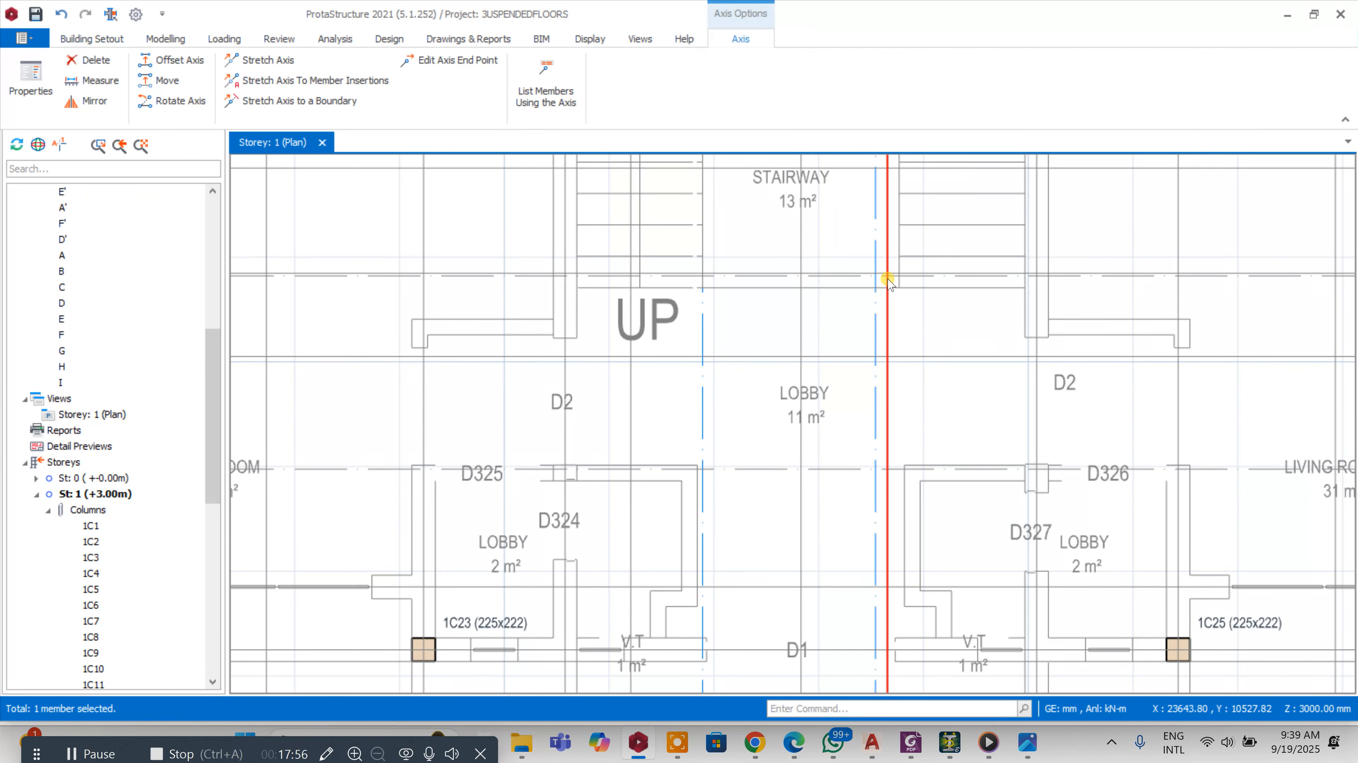
Relabel the offset vertical axis as 7' in its axis properties
{"action": "scroll", "coordinate": [888, 265], "scroll_direction": "down", "scroll_amount": 5}
{"action": "scroll", "coordinate": [887, 614], "scroll_direction": "up", "scroll_amount": 4}
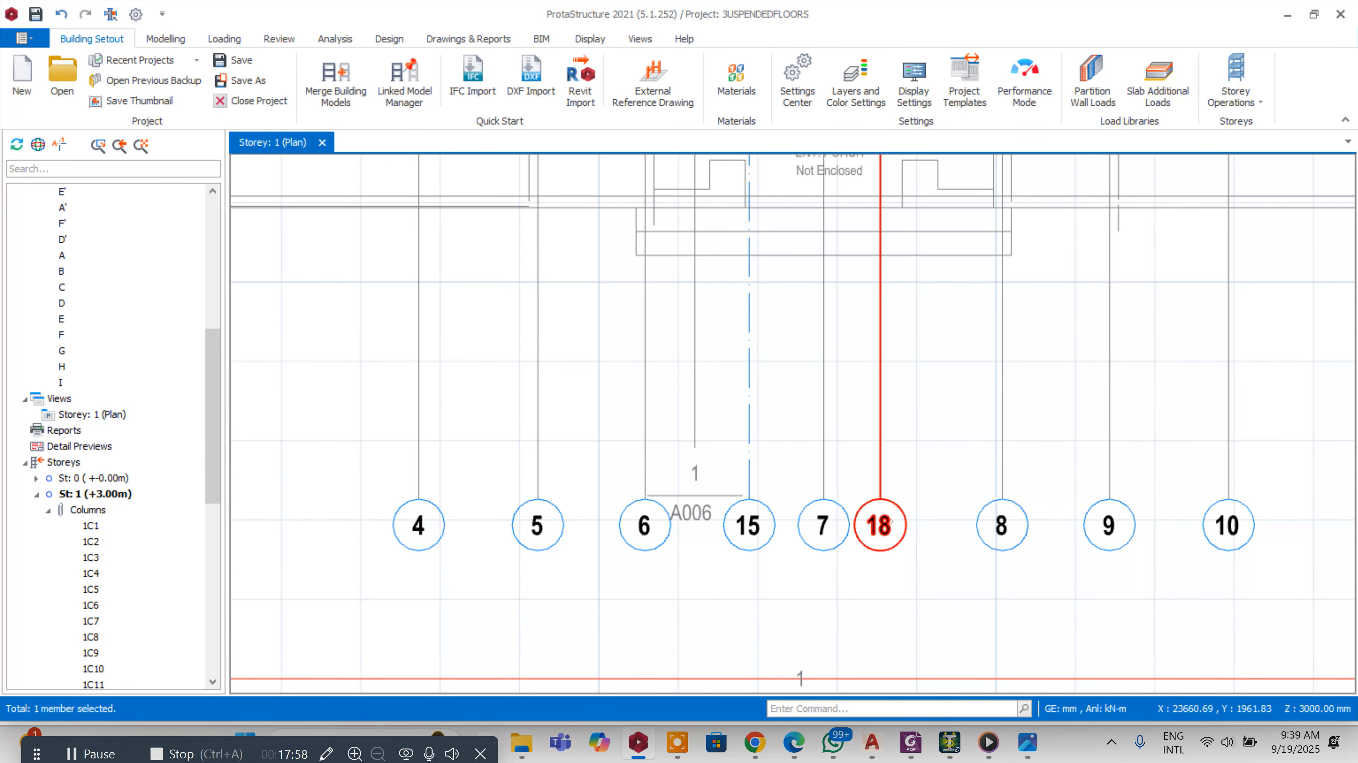
{"action": "double_click", "coordinate": [891, 528]}
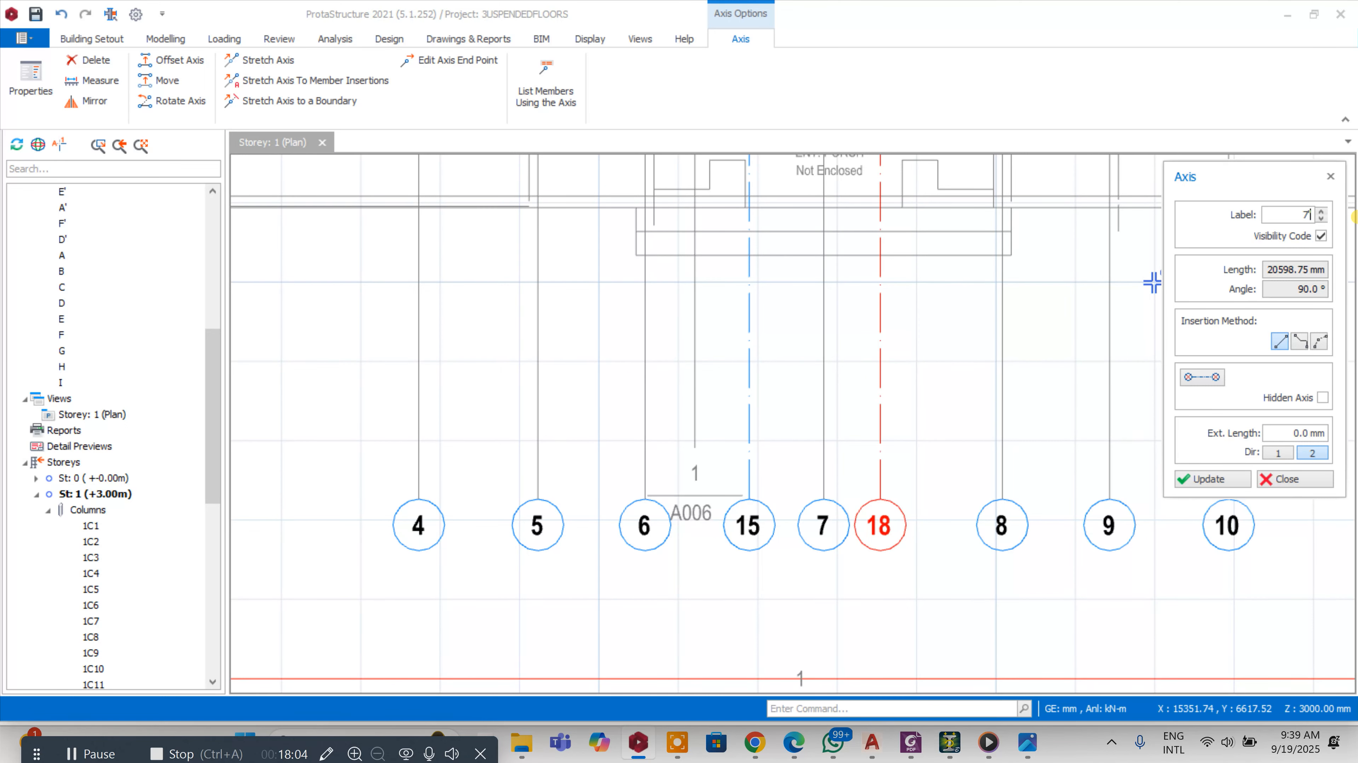
{"action": "left_click", "coordinate": [1197, 480]}
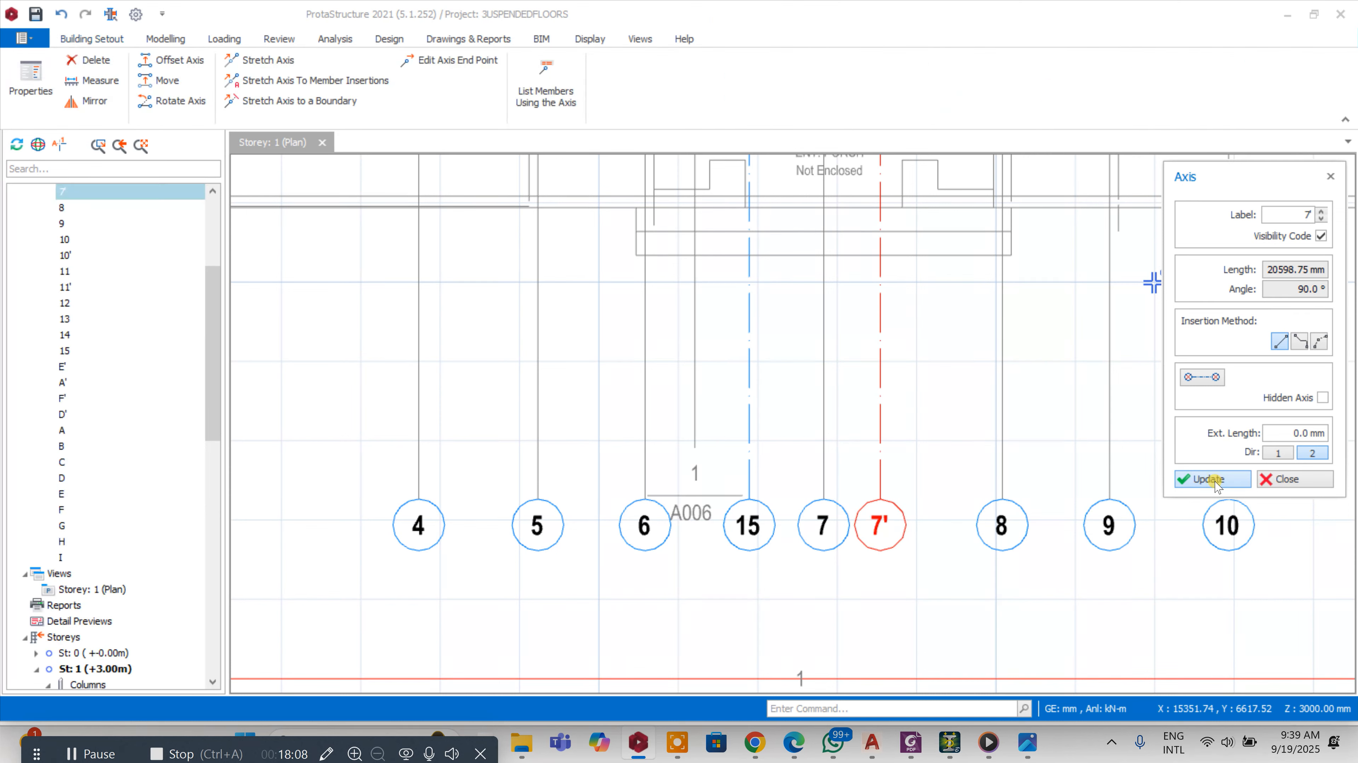
{"action": "left_click", "coordinate": [1286, 479]}
{"action": "scroll", "coordinate": [909, 547], "scroll_direction": "down", "scroll_amount": 3}
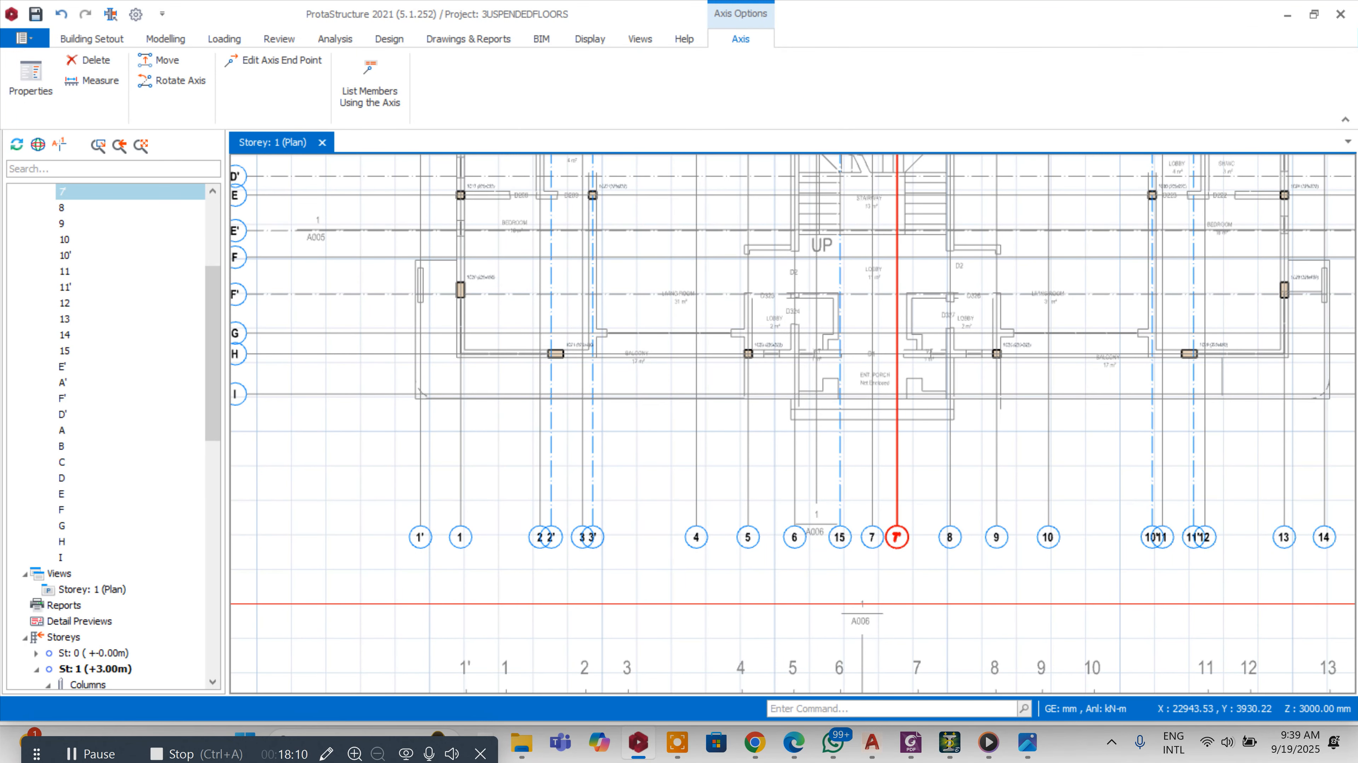
{"action": "right_click", "coordinate": [841, 507]}
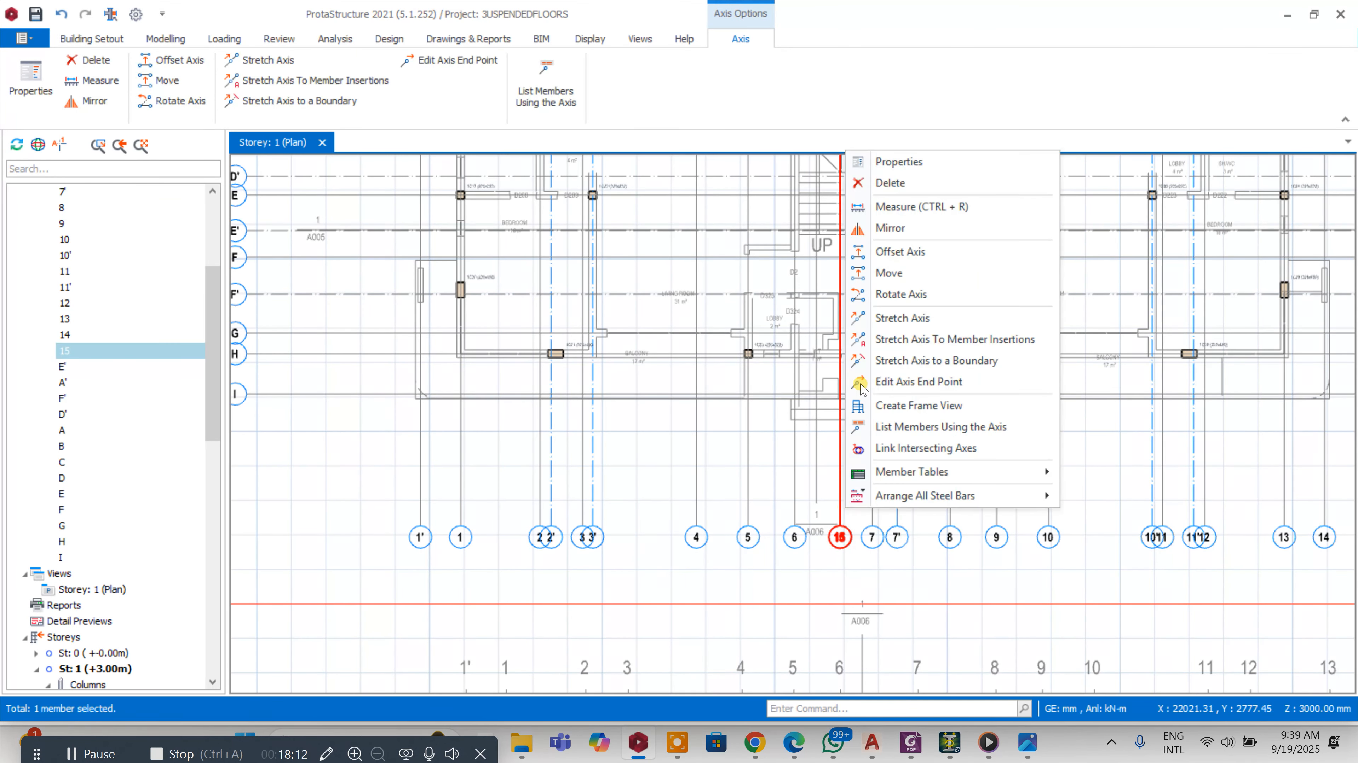
{"action": "left_click", "coordinate": [890, 256]}
{"action": "scroll", "coordinate": [855, 266], "scroll_direction": "up", "scroll_amount": 4}
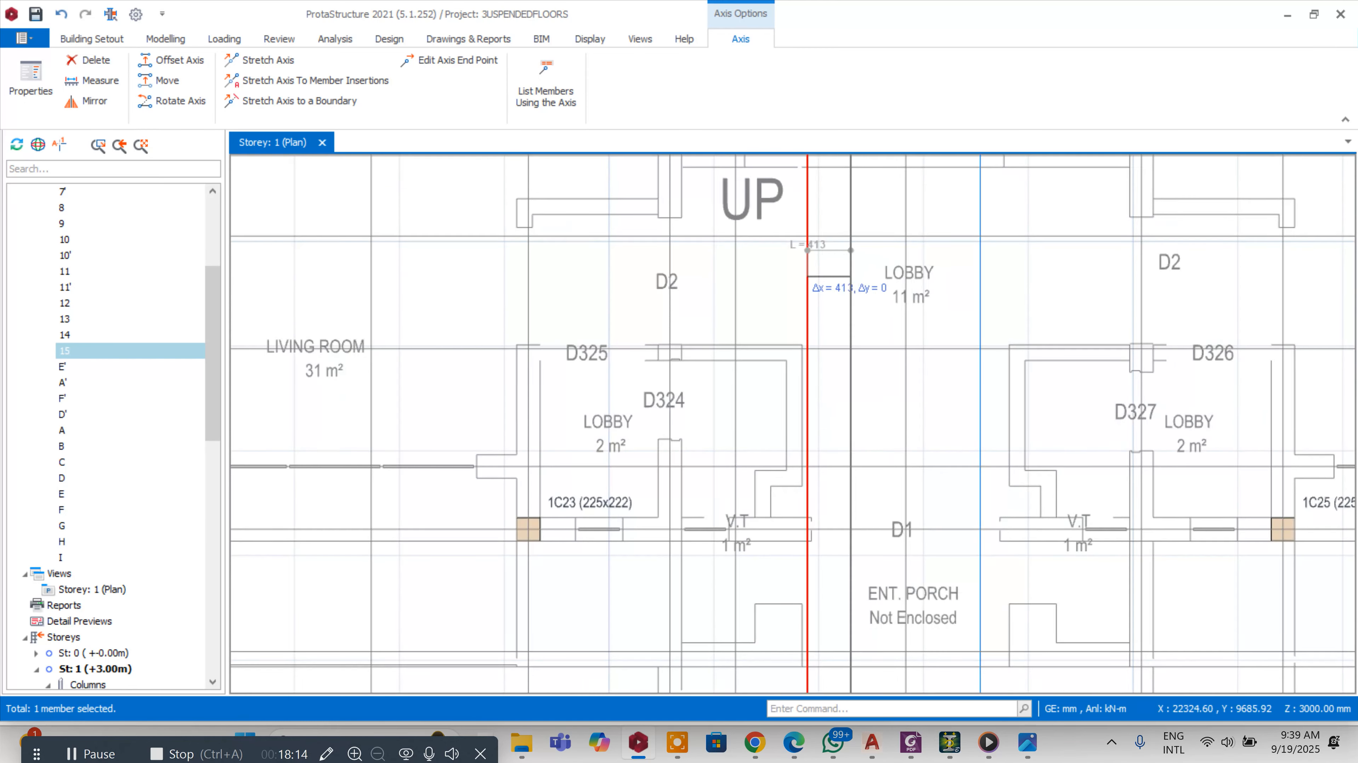
{"action": "key", "text": "Tab"}
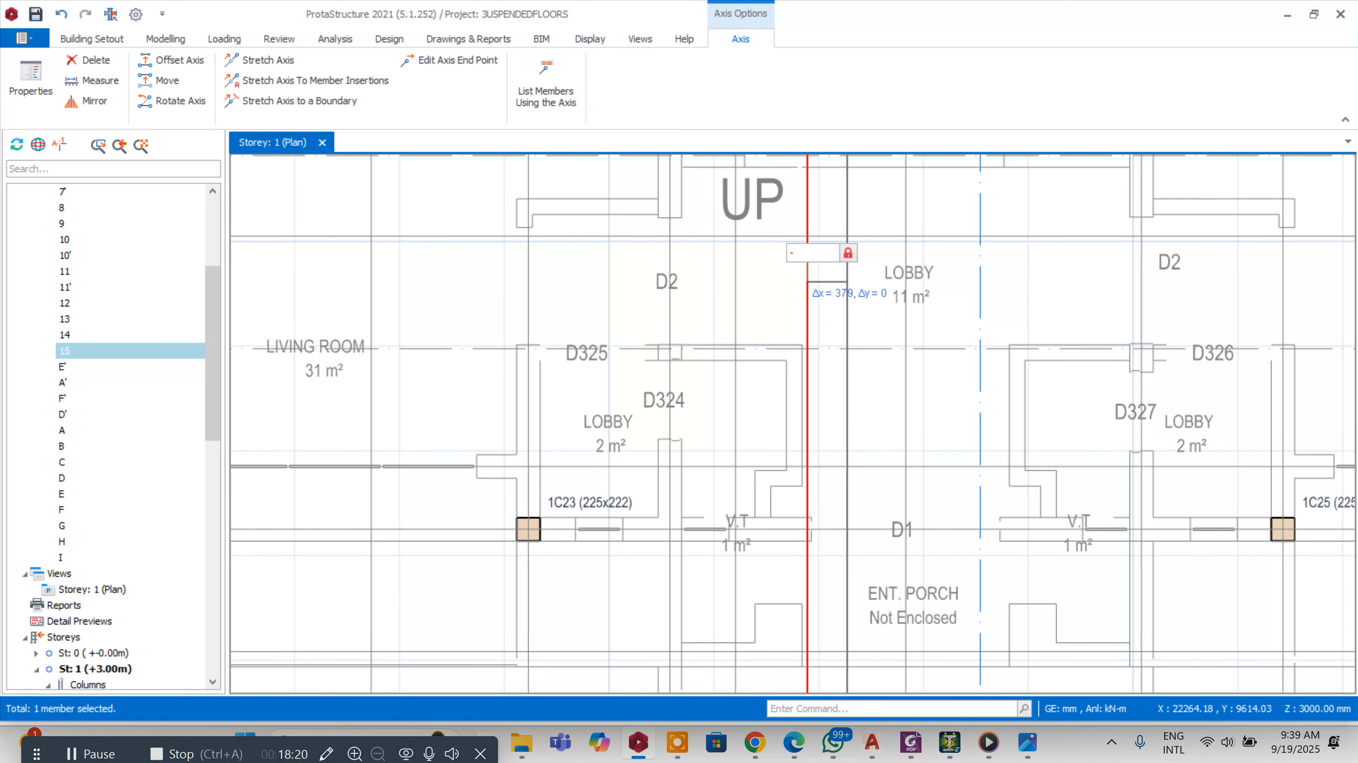
{"action": "key", "text": "Escape"}
{"action": "key", "text": "Escape"}
{"action": "key", "text": "Escape"}
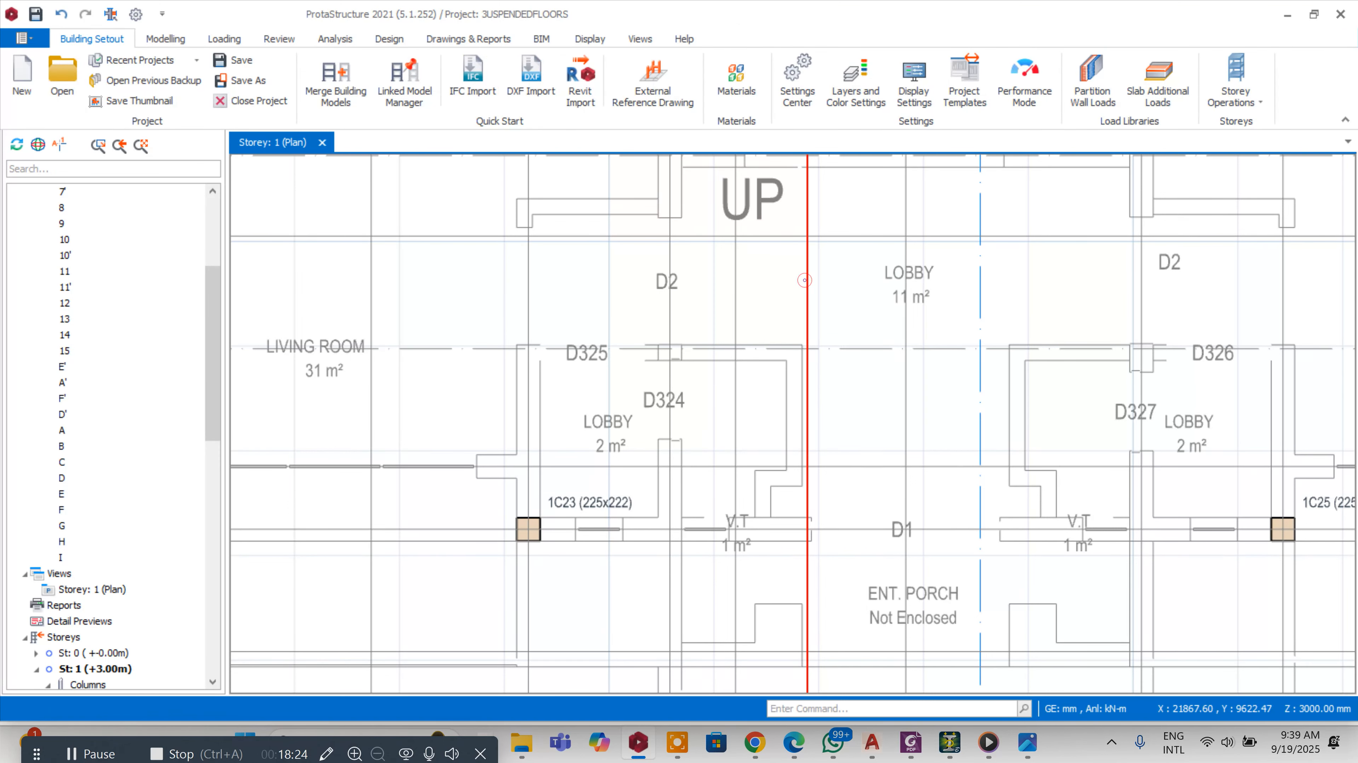
Offset axis 15 by 112.5 mm to create a new vertical axis beside the stairway
{"action": "right_click", "coordinate": [804, 280]}
{"action": "left_click", "coordinate": [850, 385]}
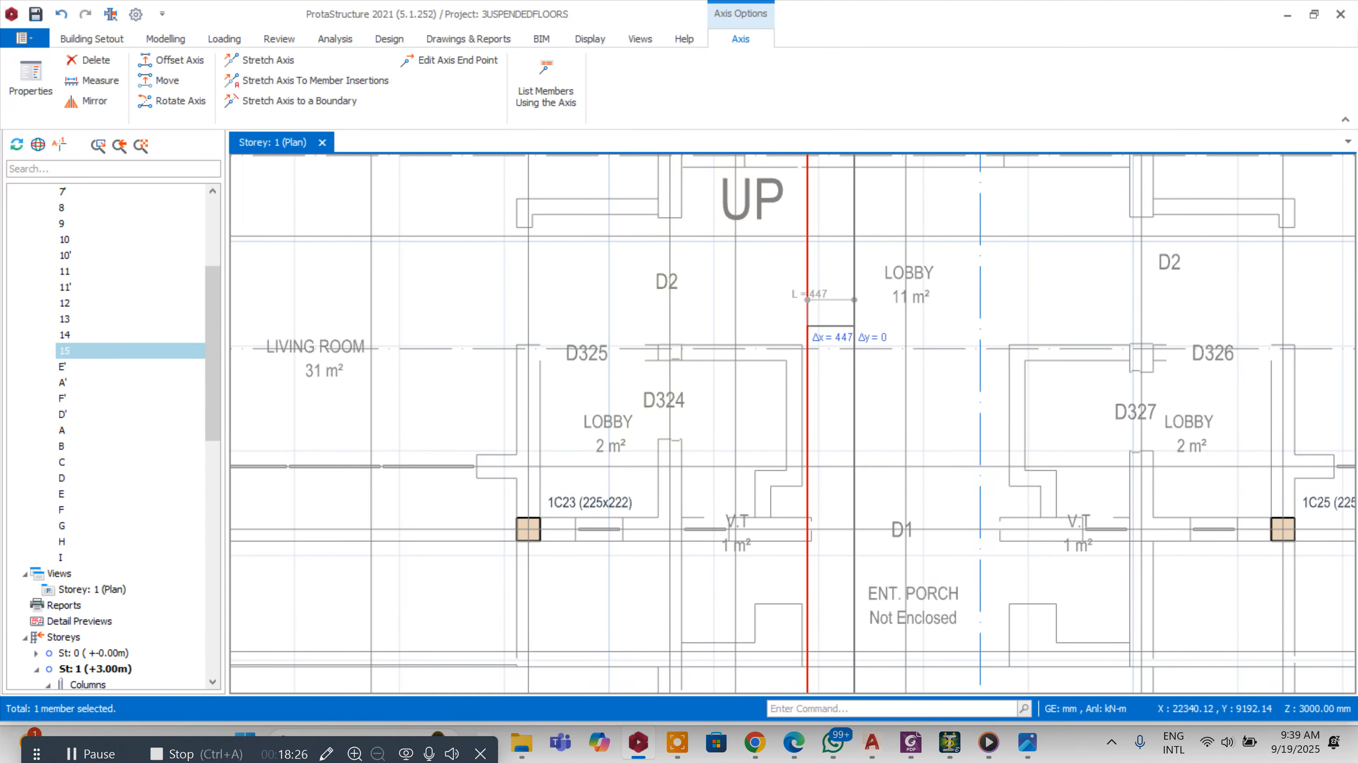
{"action": "key", "text": "Tab"}
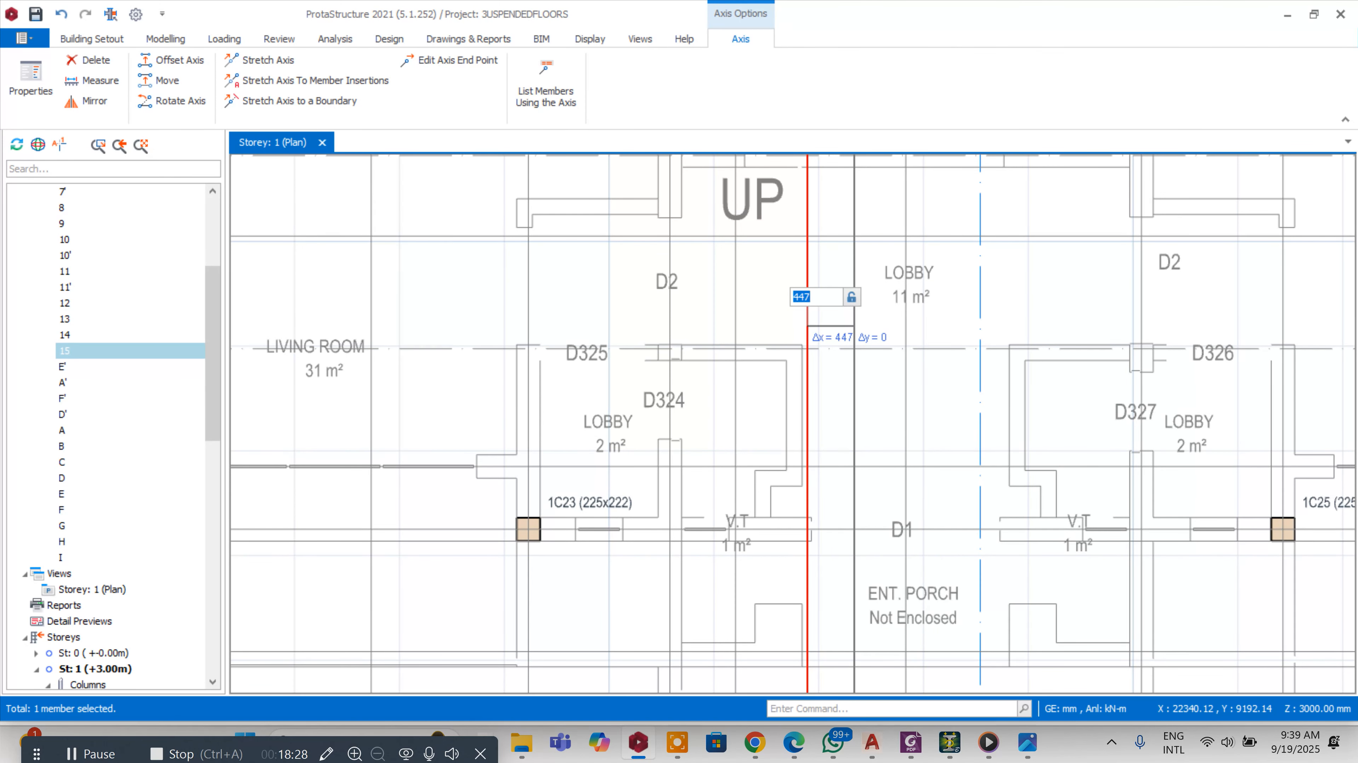
{"action": "type", "text": "112.5"}
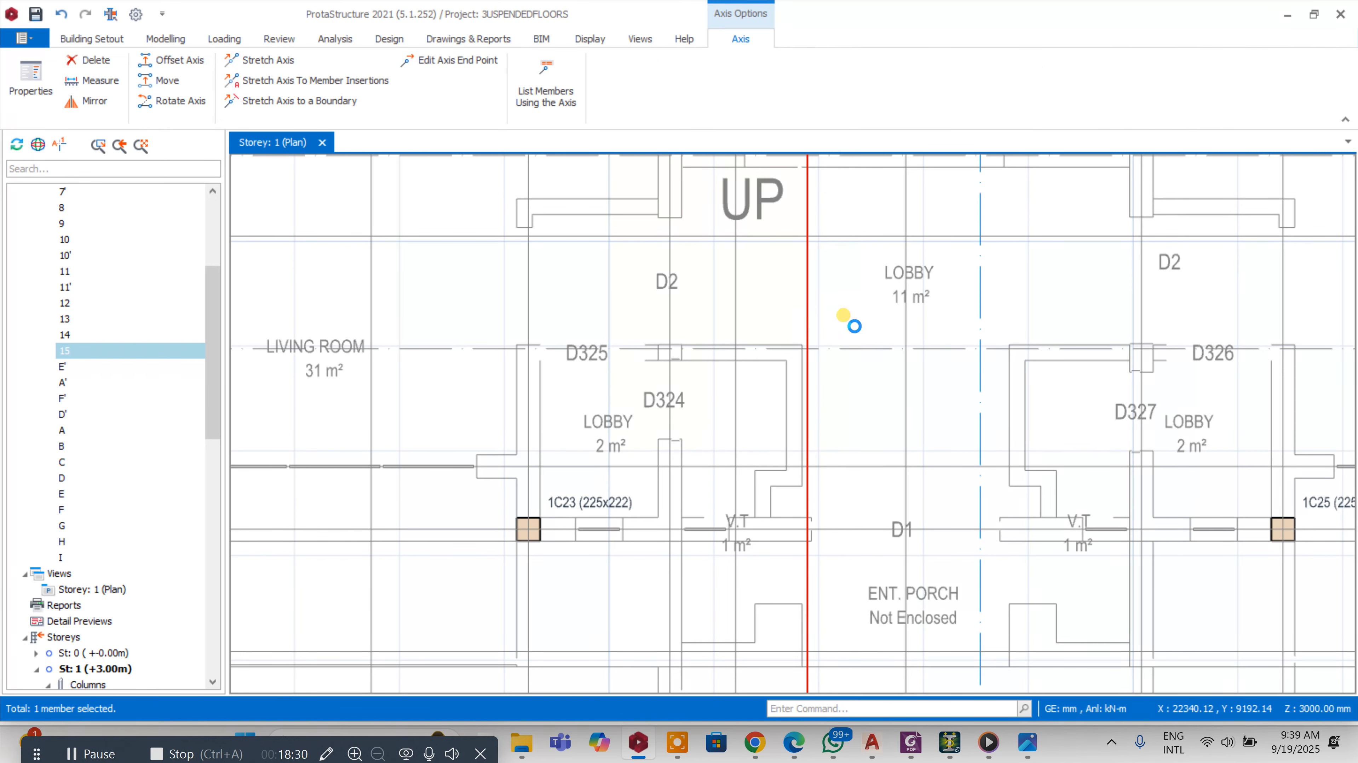
{"action": "key", "text": "Return"}
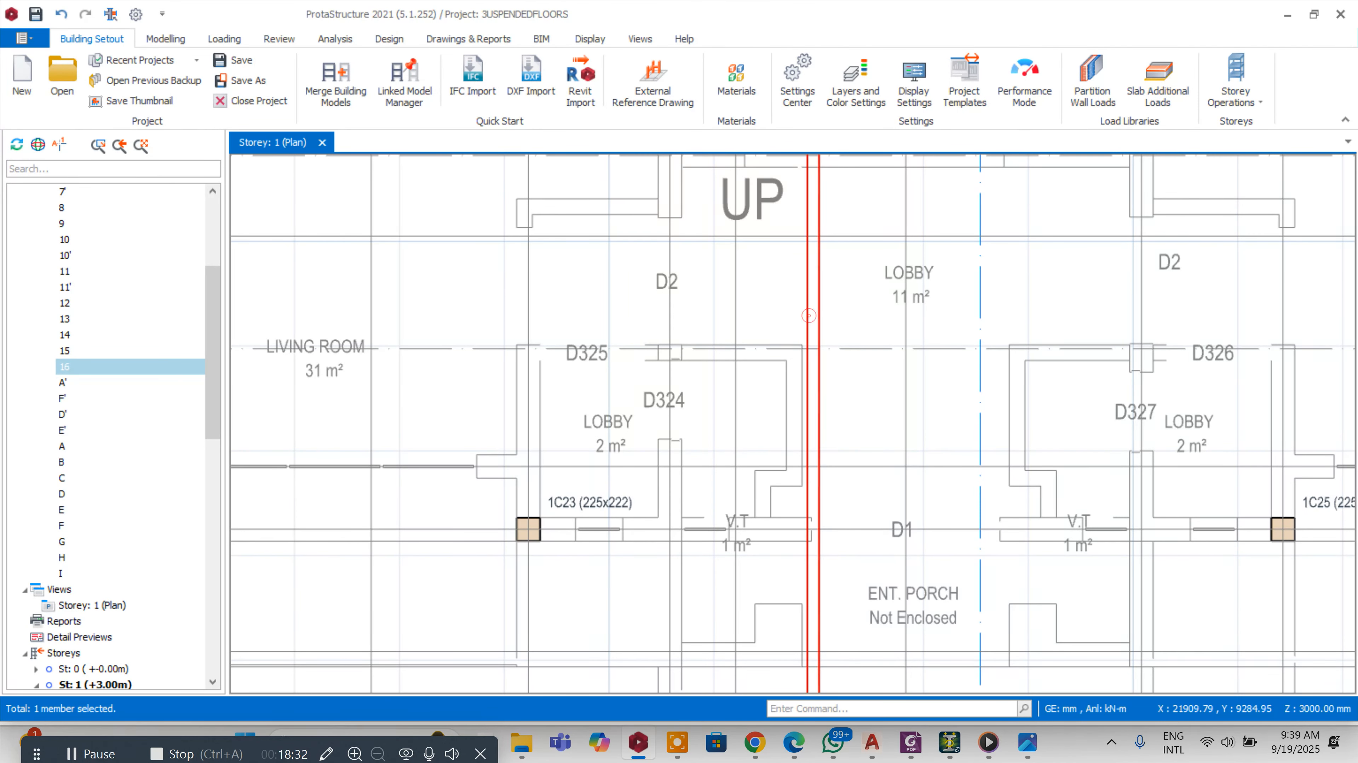
Relabel the newly offset vertical axis as 6' in its axis properties
{"action": "scroll", "coordinate": [808, 315], "scroll_direction": "down", "scroll_amount": 3}
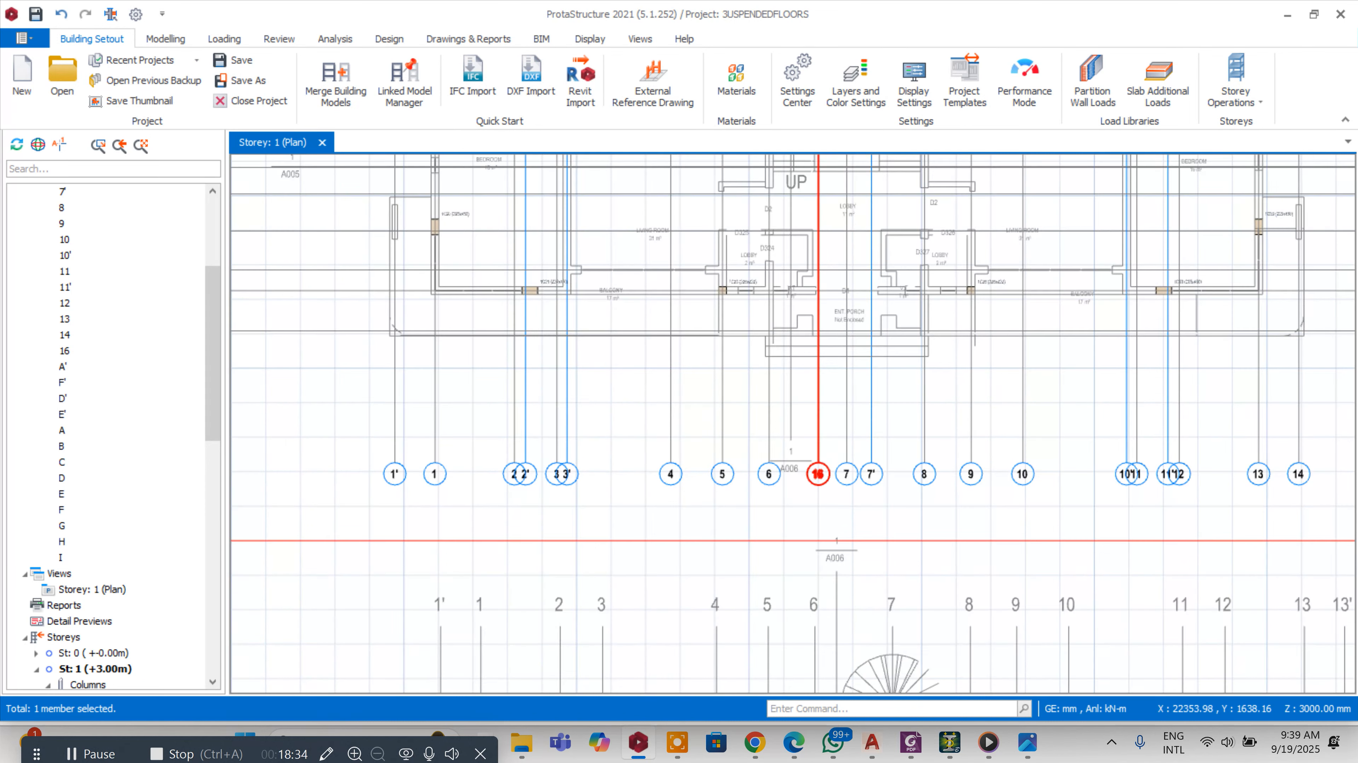
{"action": "double_click", "coordinate": [819, 476]}
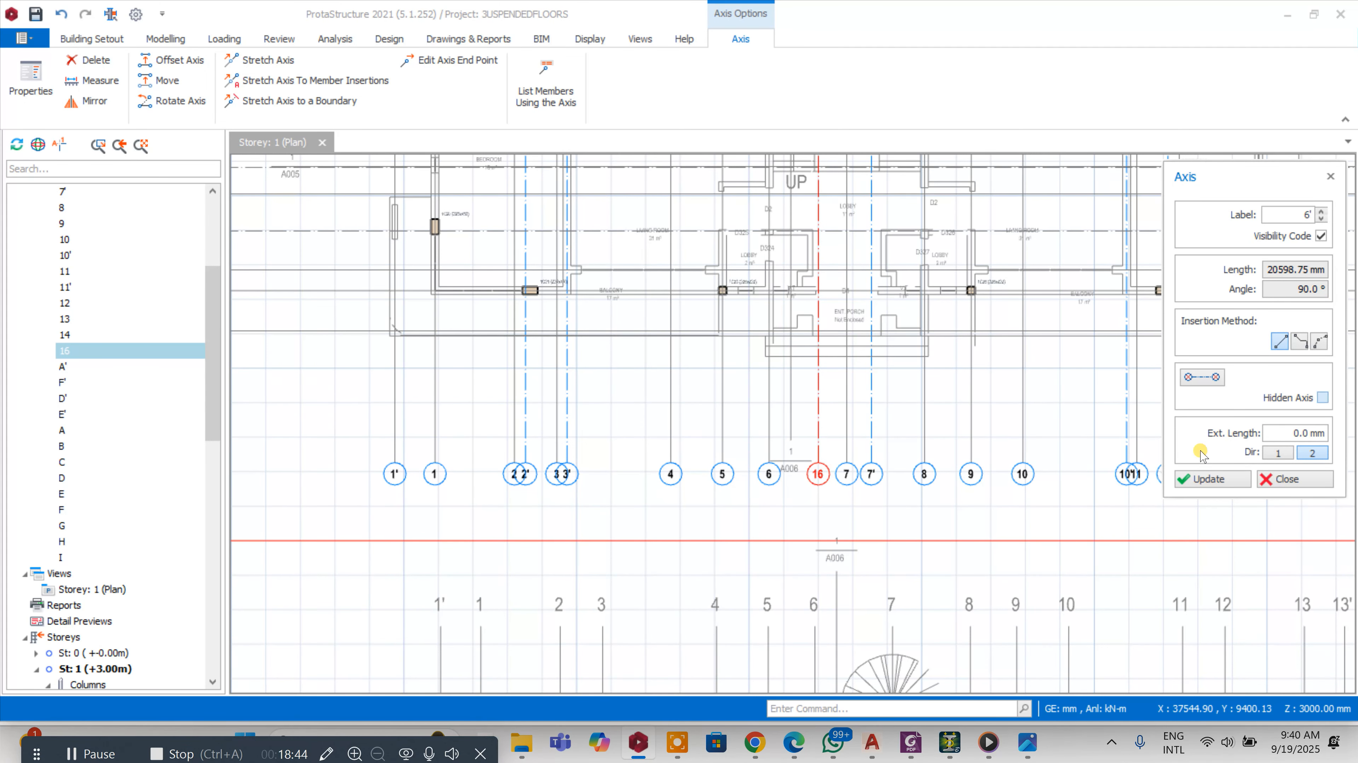
{"action": "left_click", "coordinate": [1208, 480]}
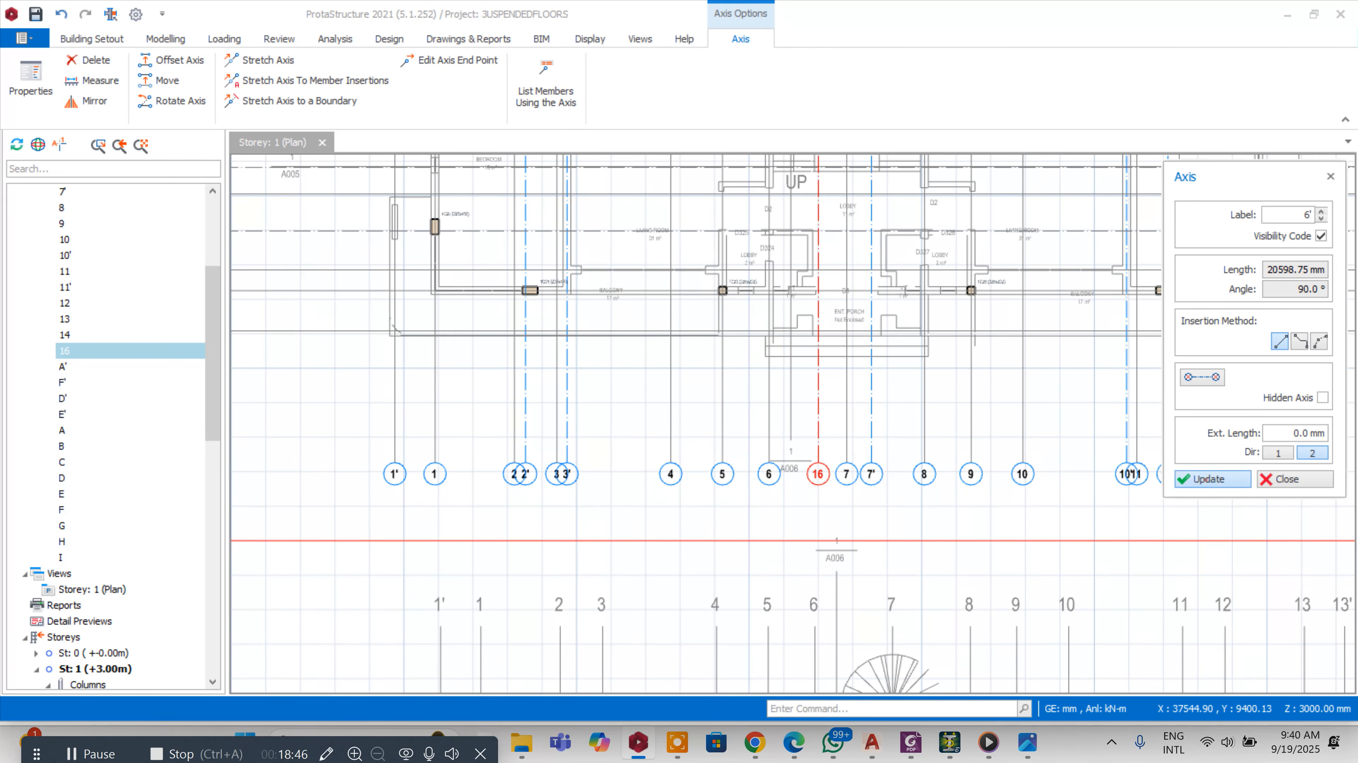
{"action": "left_click", "coordinate": [1275, 482]}
Draw four 225 mm thick walls enclosing the stairway between axes 6', 7', D' and E'
{"action": "scroll", "coordinate": [950, 376], "scroll_direction": "down", "scroll_amount": 4}
{"action": "scroll", "coordinate": [949, 294], "scroll_direction": "up", "scroll_amount": 3}
{"action": "scroll", "coordinate": [909, 278], "scroll_direction": "up", "scroll_amount": 3}
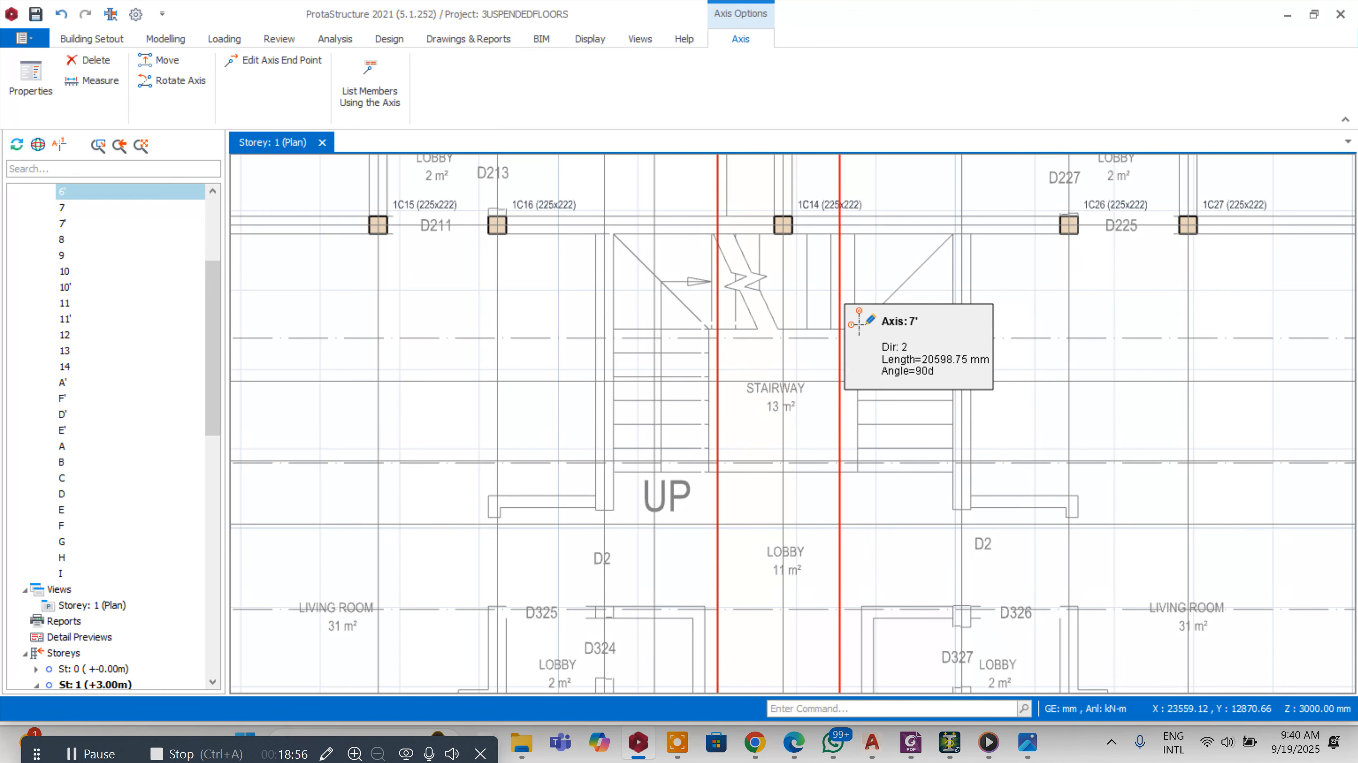
{"action": "scroll", "coordinate": [806, 342], "scroll_direction": "up", "scroll_amount": 2}
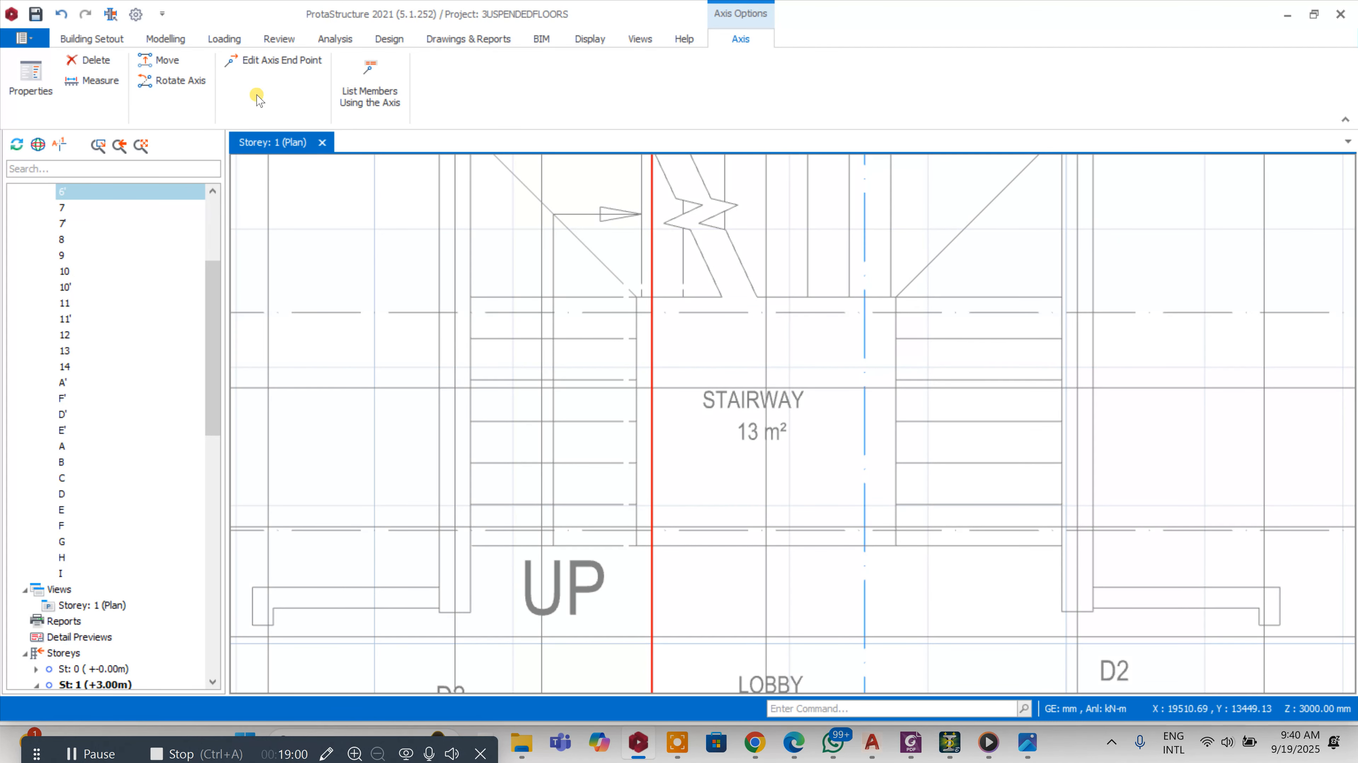
{"action": "left_click", "coordinate": [166, 39]}
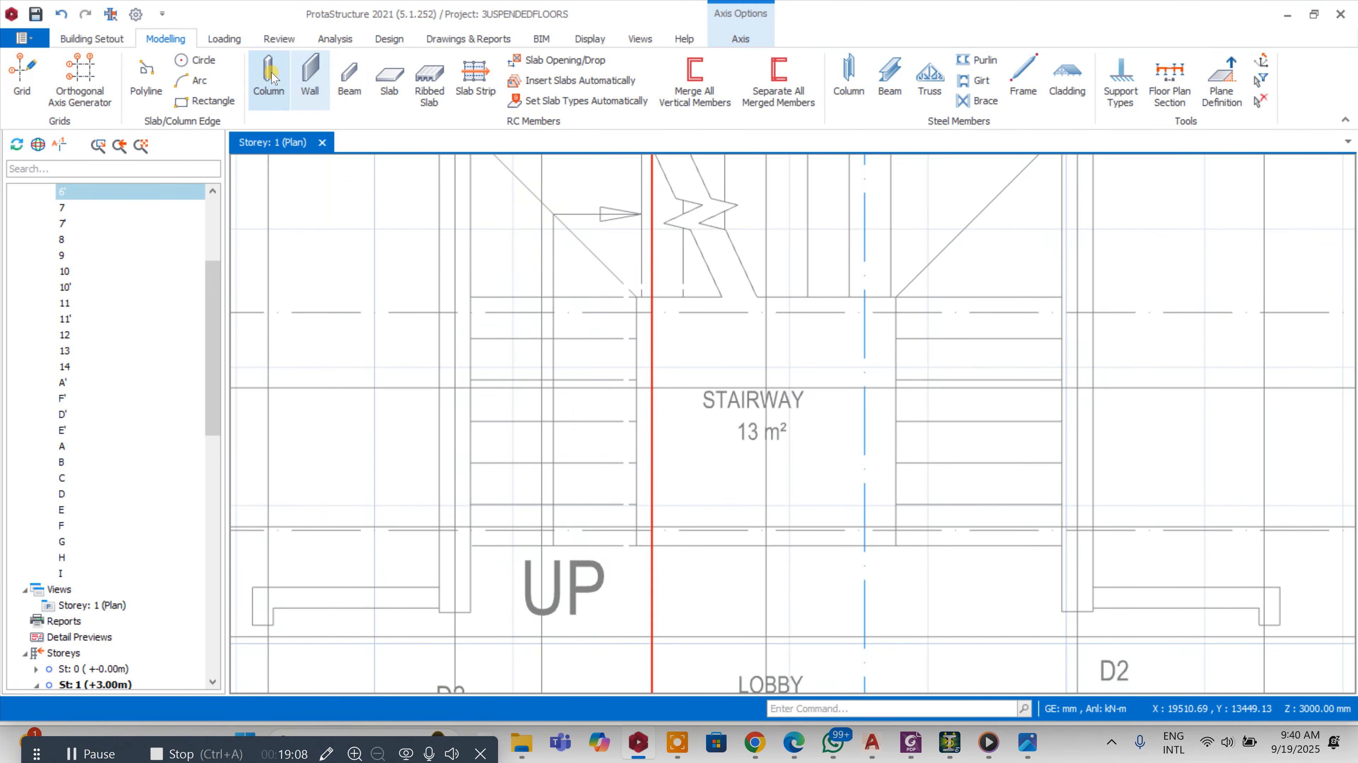
{"action": "left_click", "coordinate": [310, 73]}
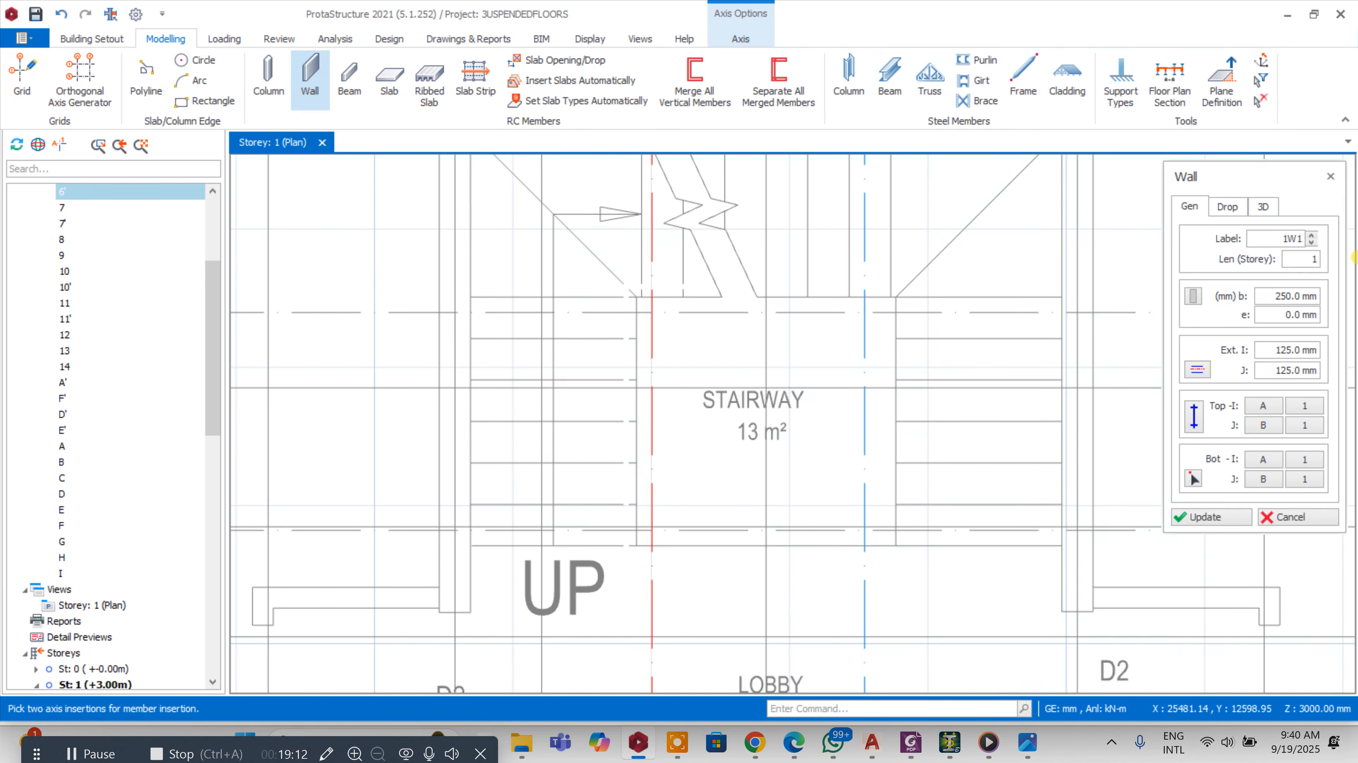
{"action": "left_click_drag", "start_coordinate": [1270, 301], "coordinate": [1325, 302]}
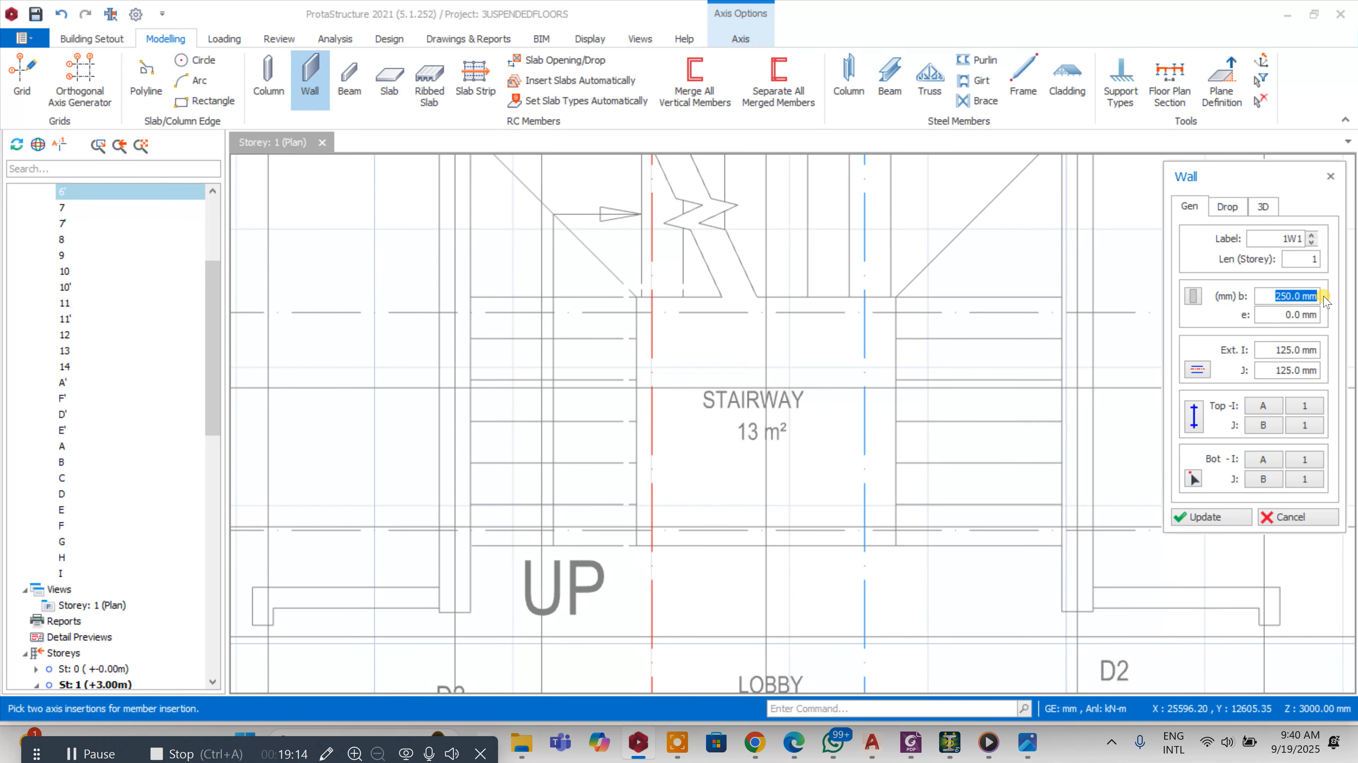
{"action": "type", "text": "22"}
{"action": "left_click", "coordinate": [637, 313]}
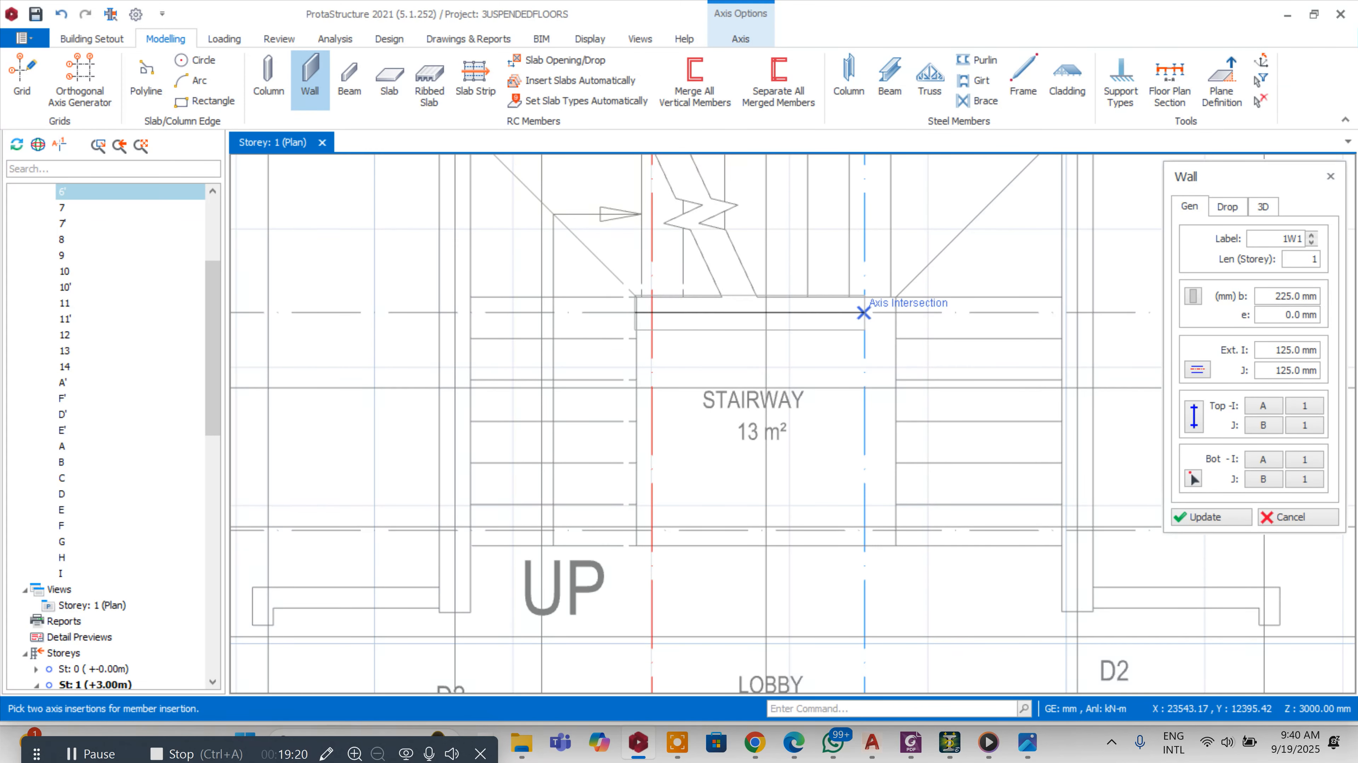
{"action": "left_click", "coordinate": [865, 313]}
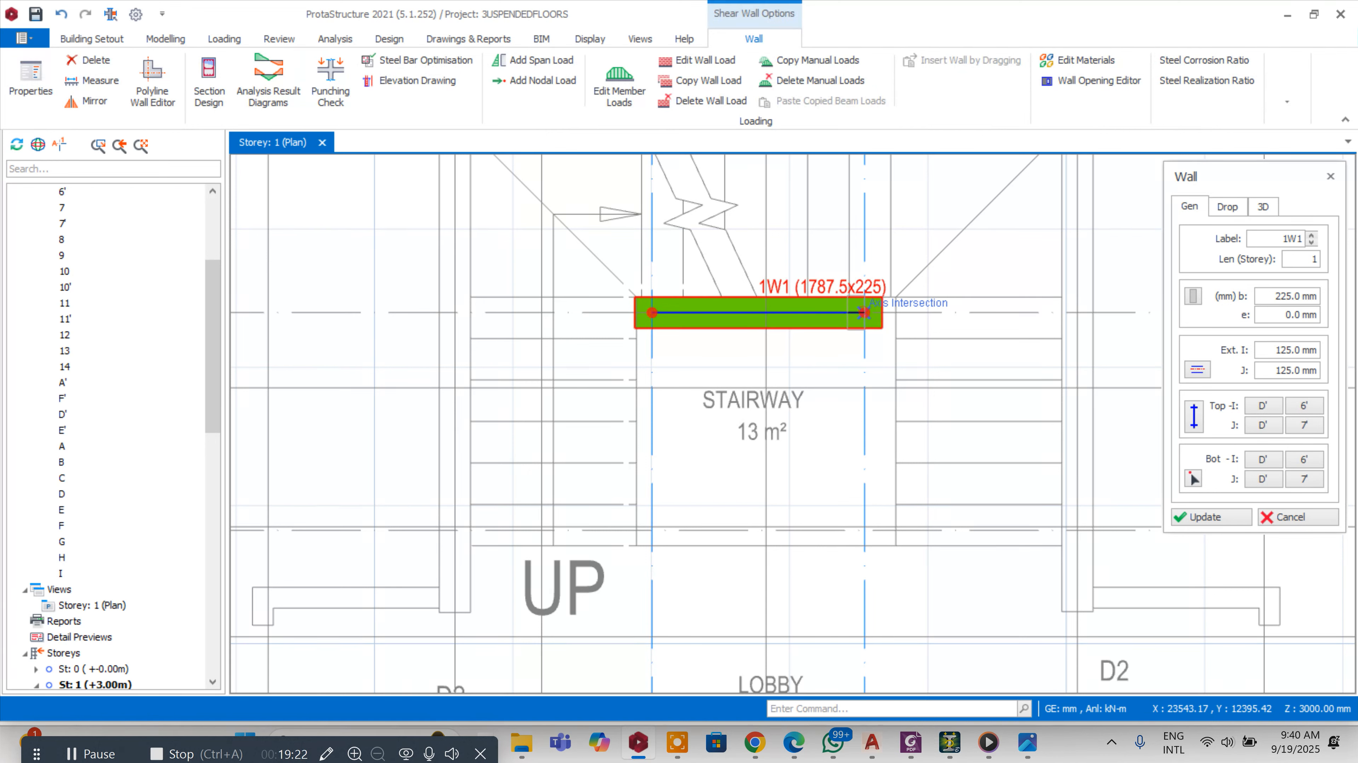
{"action": "left_click", "coordinate": [864, 530]}
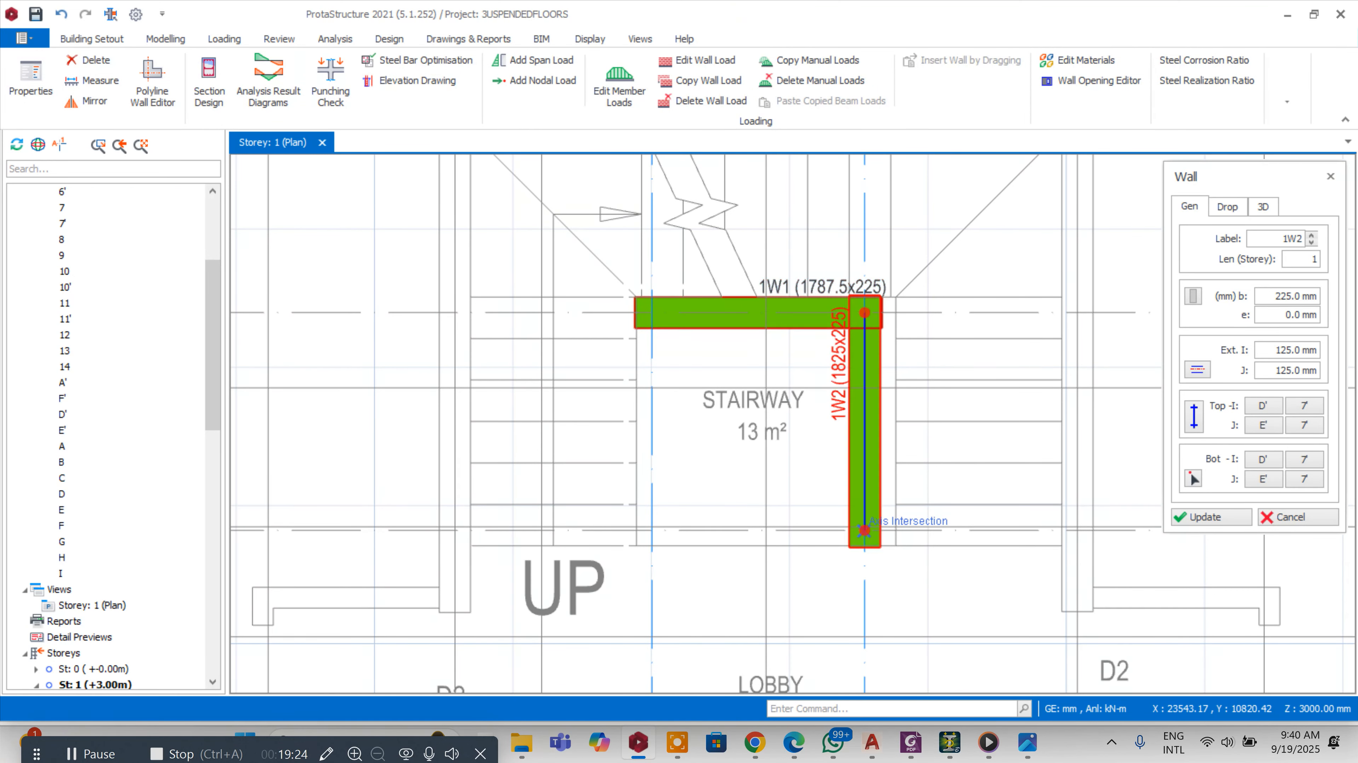
{"action": "left_click", "coordinate": [652, 530]}
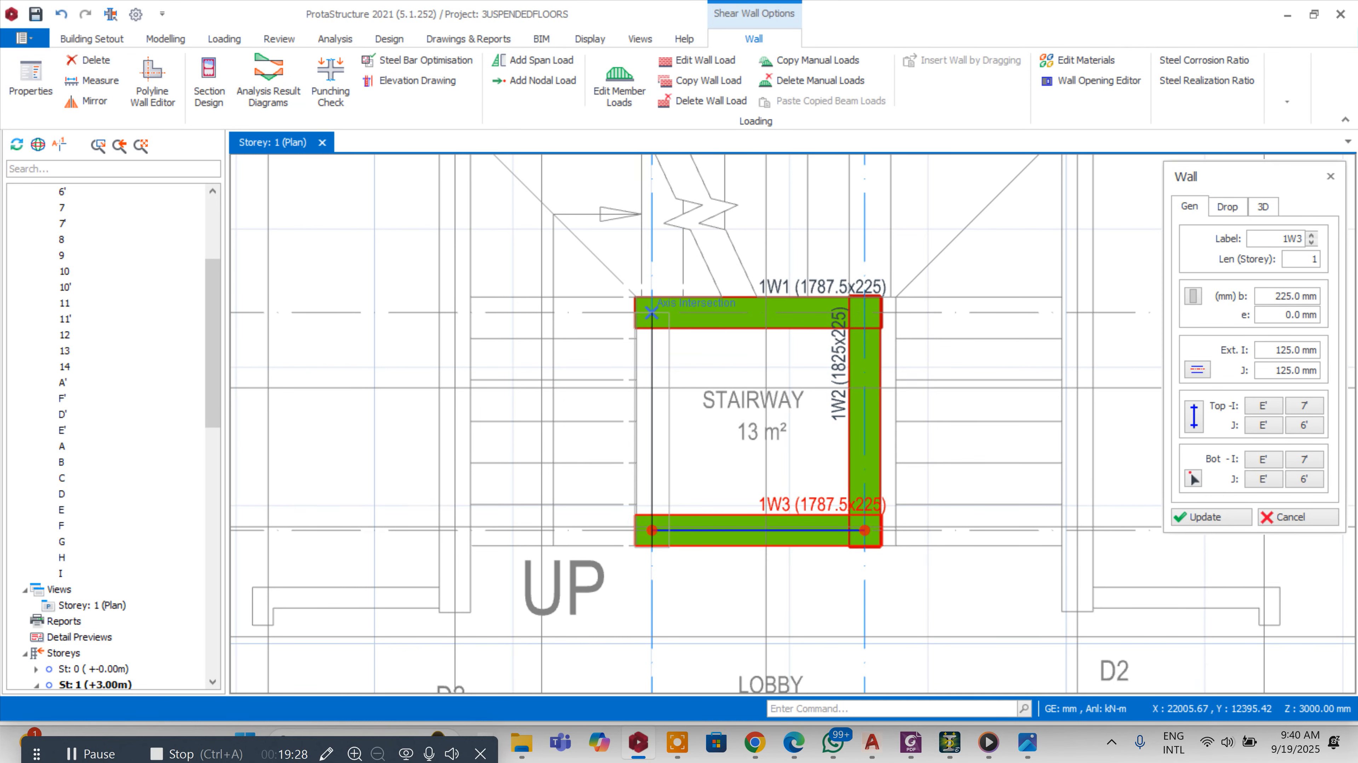
{"action": "left_click", "coordinate": [652, 315]}
{"action": "scroll", "coordinate": [879, 403], "scroll_direction": "down", "scroll_amount": 3}
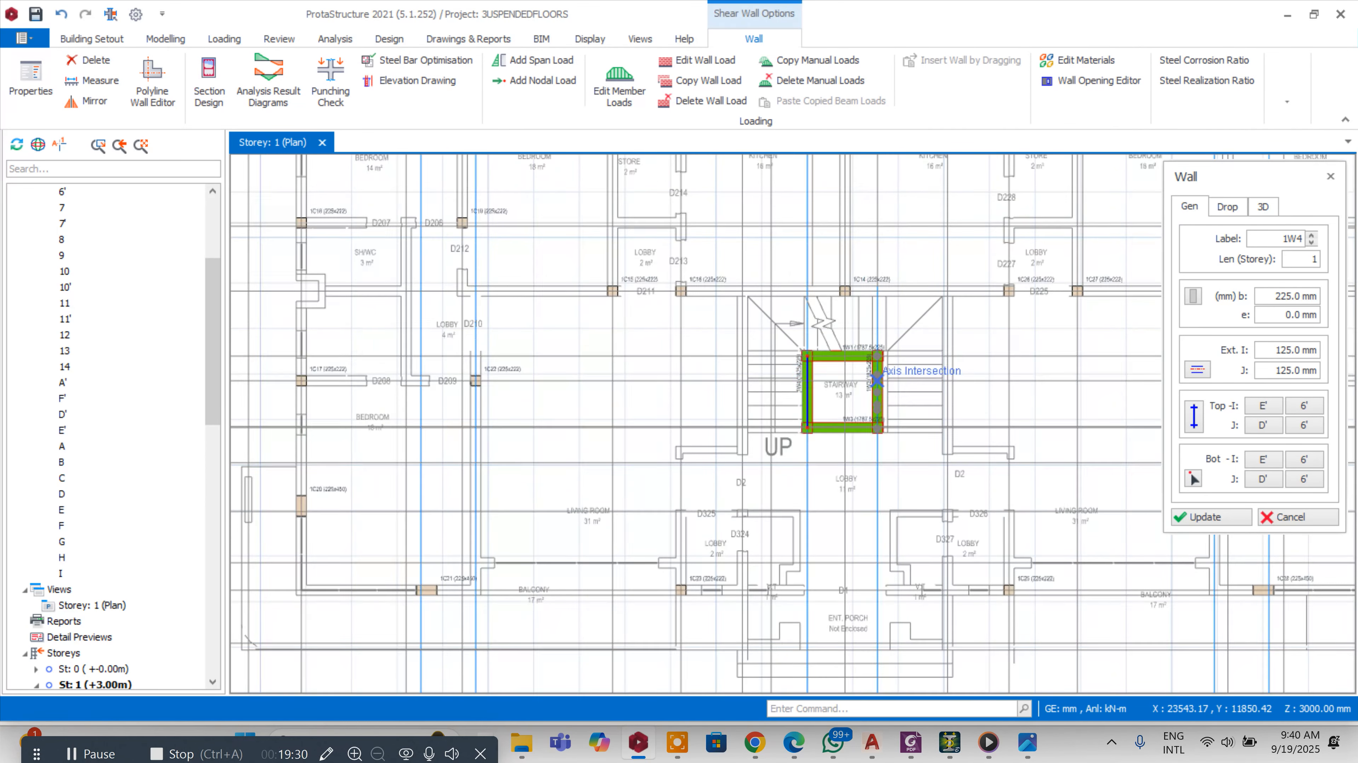
{"action": "key", "text": "Escape"}
Pick up column 1C23's properties and place a matching 225x222 column at axis H and 6'
{"action": "scroll", "coordinate": [878, 411], "scroll_direction": "up", "scroll_amount": 5}
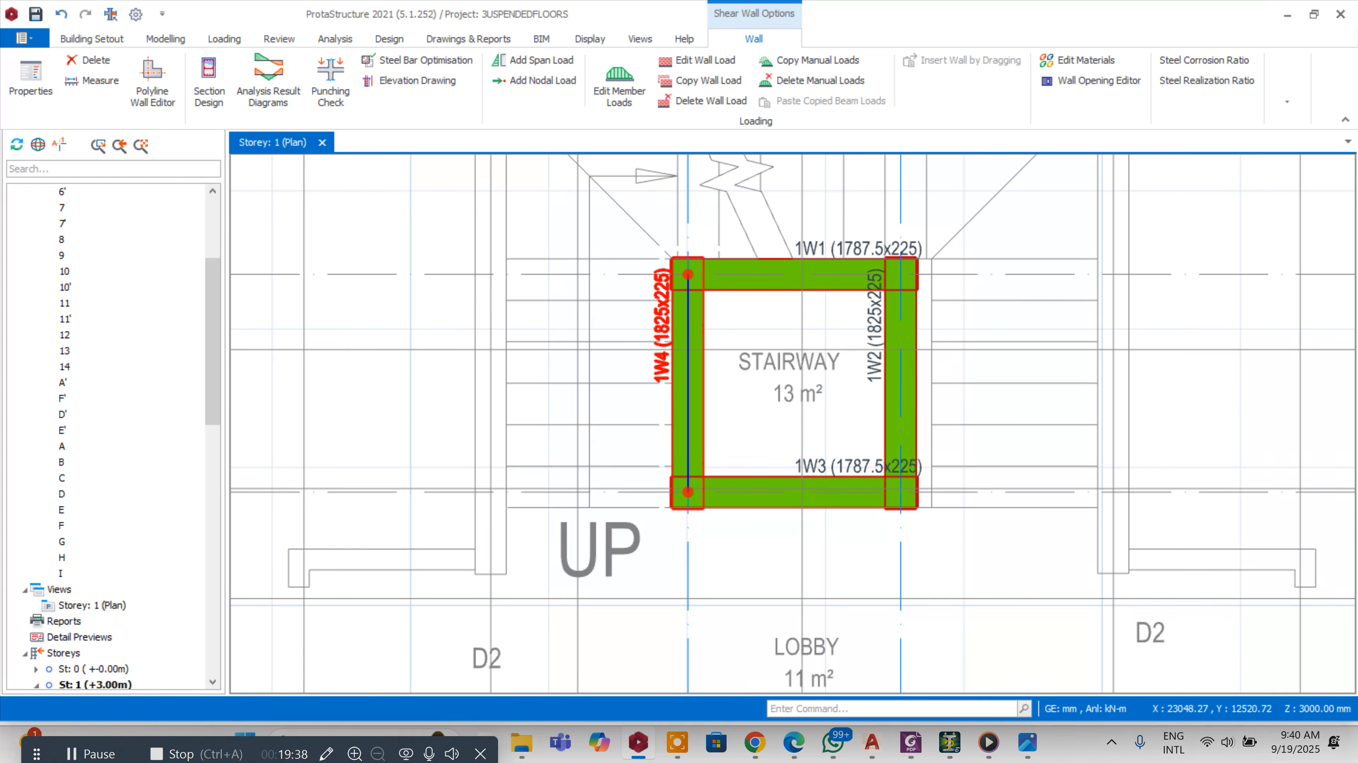
{"action": "scroll", "coordinate": [797, 264], "scroll_direction": "down", "scroll_amount": 3}
{"action": "scroll", "coordinate": [756, 258], "scroll_direction": "up", "scroll_amount": 3}
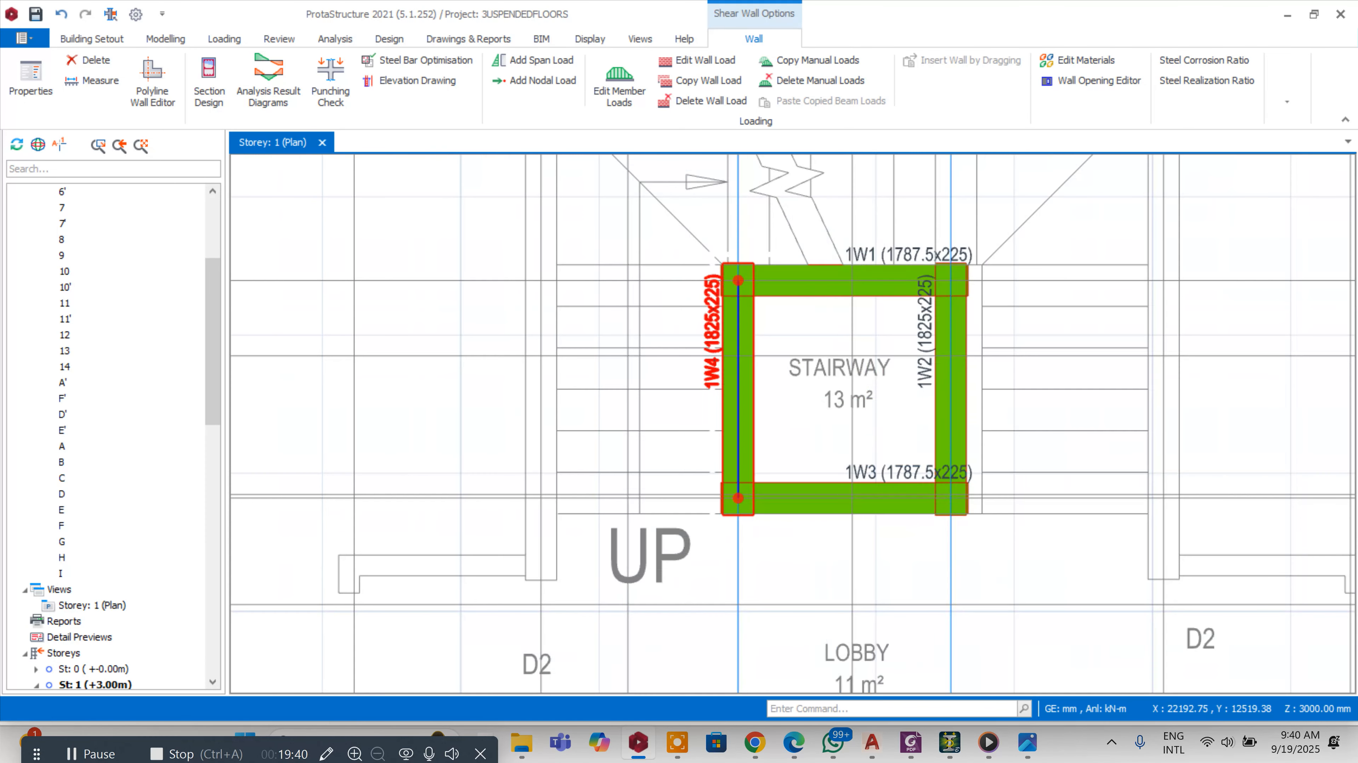
{"action": "scroll", "coordinate": [784, 264], "scroll_direction": "up", "scroll_amount": 1}
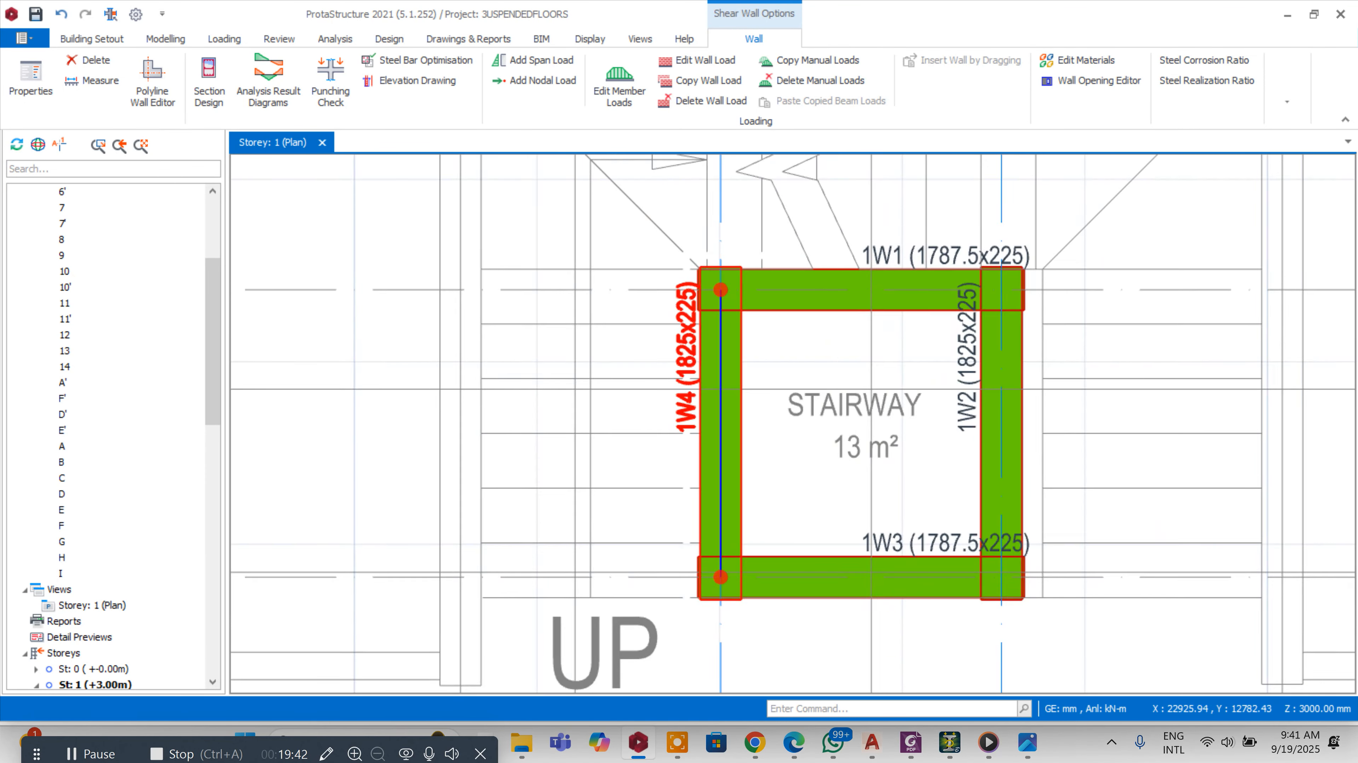
{"action": "scroll", "coordinate": [909, 257], "scroll_direction": "down", "scroll_amount": 4}
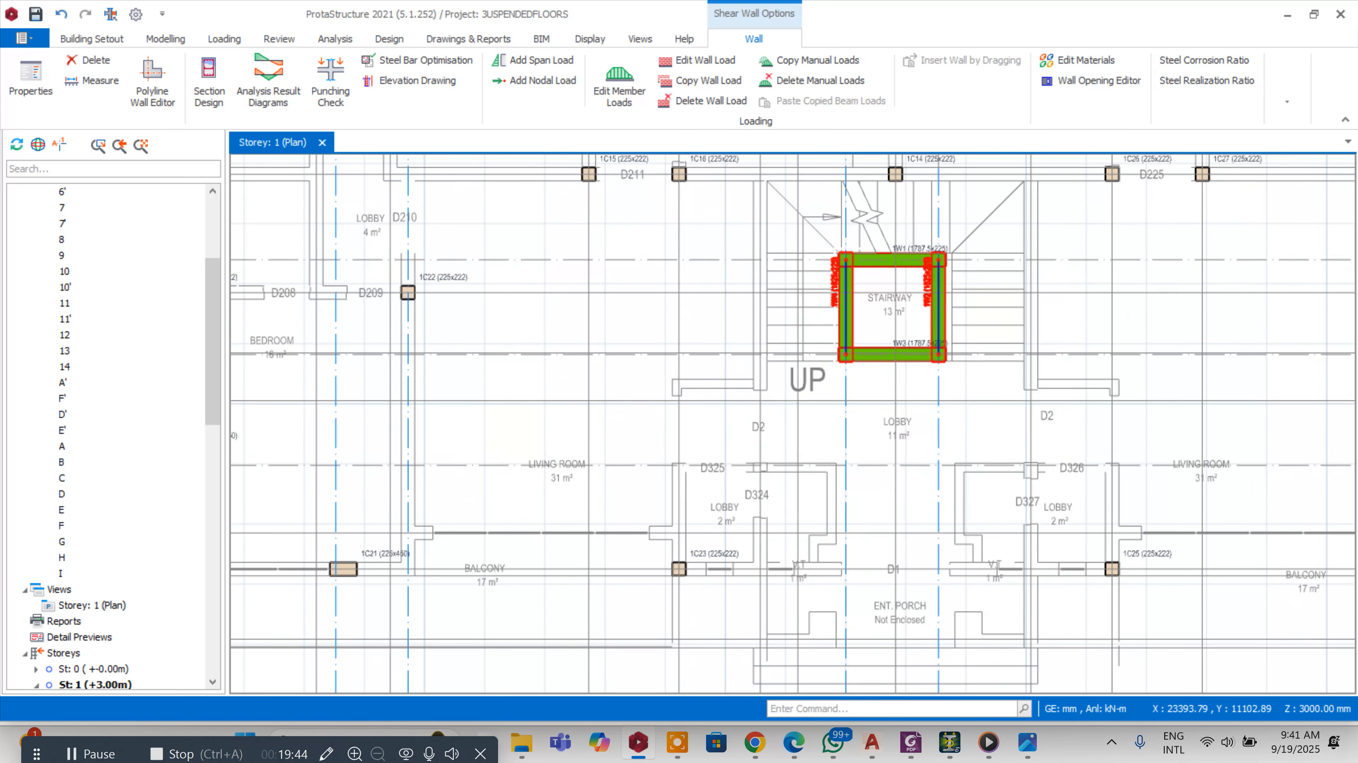
{"action": "scroll", "coordinate": [923, 285], "scroll_direction": "down", "scroll_amount": 3}
{"action": "scroll", "coordinate": [887, 374], "scroll_direction": "up", "scroll_amount": 3}
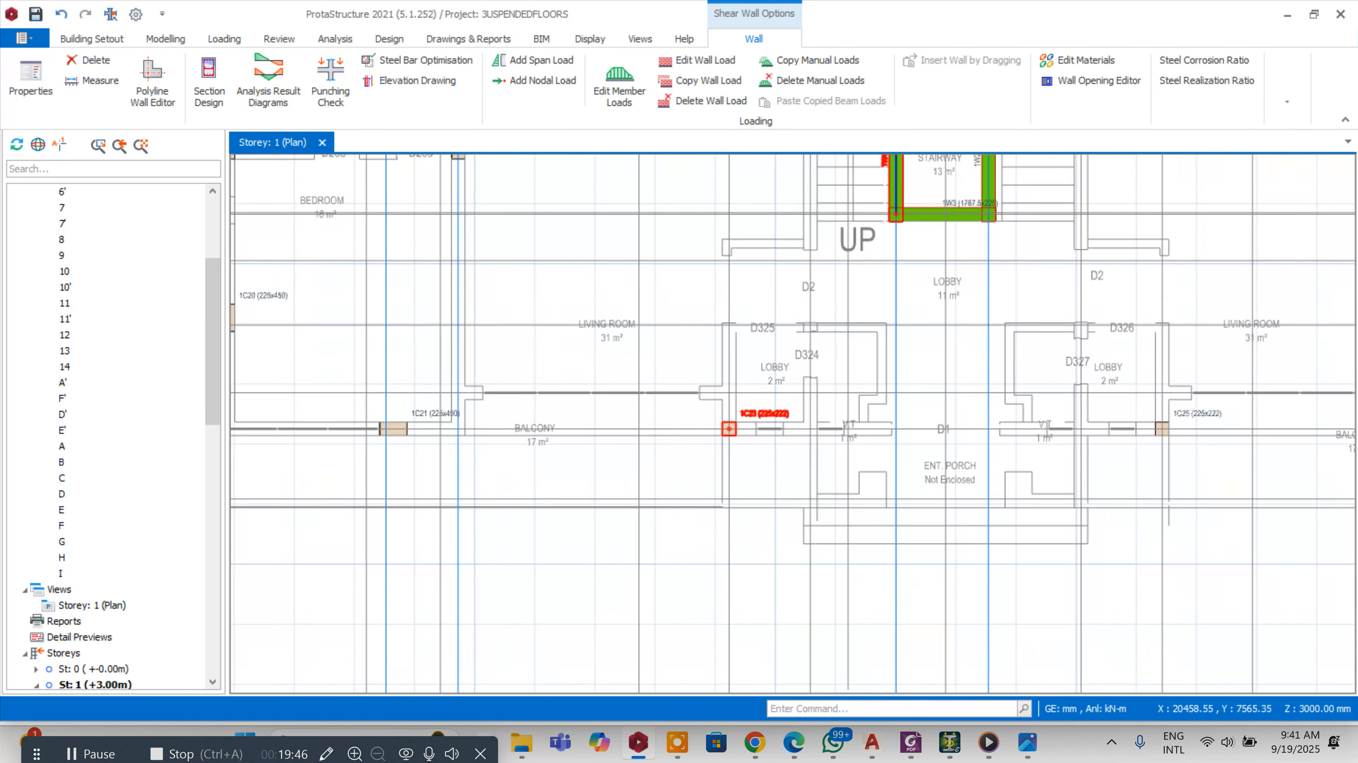
{"action": "scroll", "coordinate": [729, 429], "scroll_direction": "up", "scroll_amount": 2}
{"action": "right_click", "coordinate": [768, 413]}
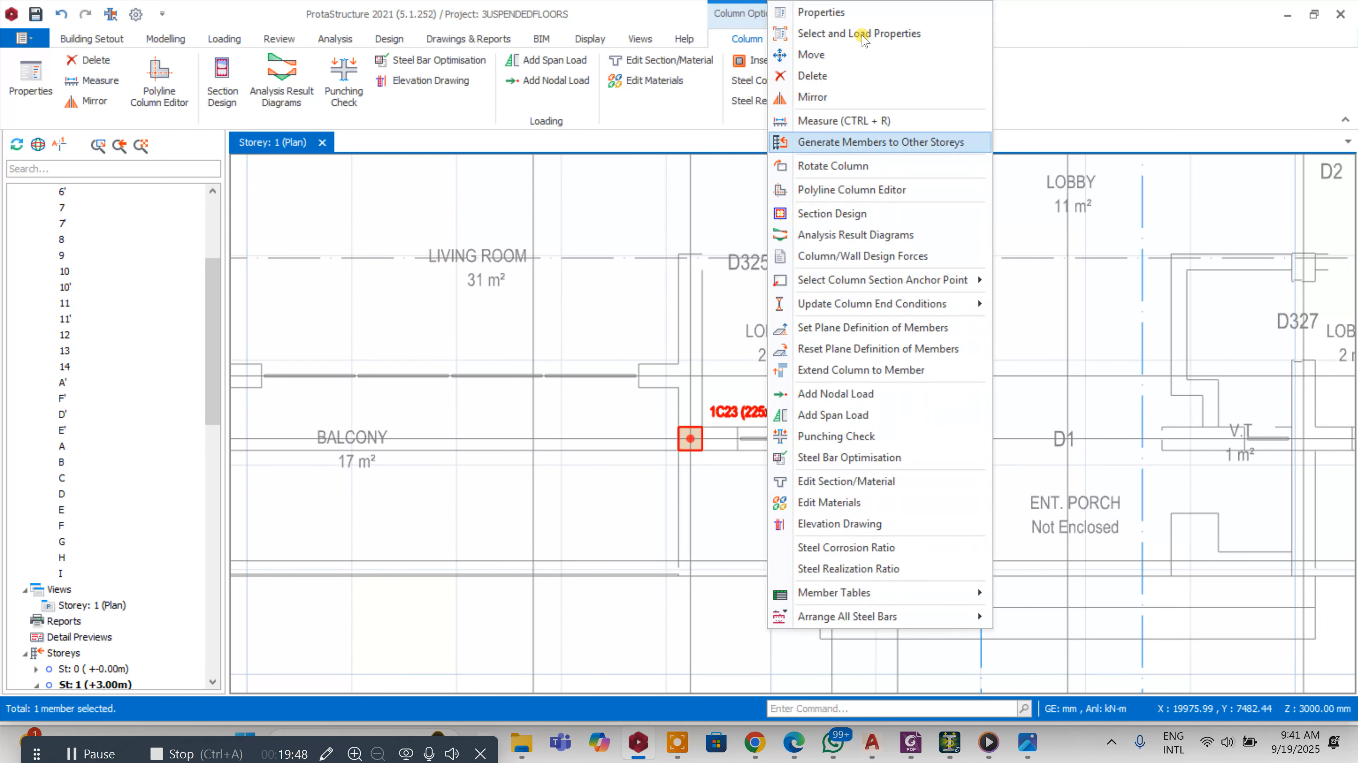
{"action": "left_click", "coordinate": [855, 13]}
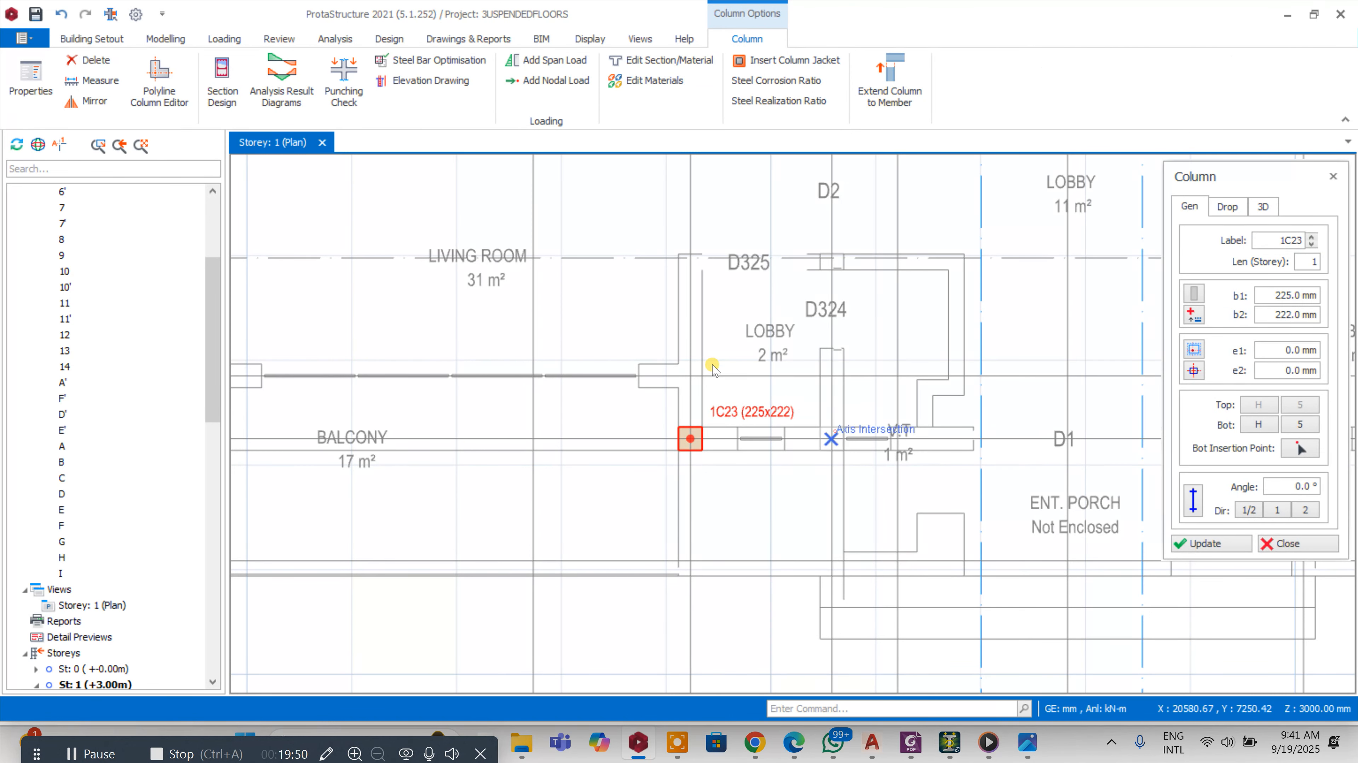
{"action": "left_click", "coordinate": [832, 439]}
Place another matching 225x222 column on axis H on the porch's other side
{"action": "scroll", "coordinate": [833, 439], "scroll_direction": "down", "scroll_amount": 1}
{"action": "scroll", "coordinate": [1005, 403], "scroll_direction": "down", "scroll_amount": 3}
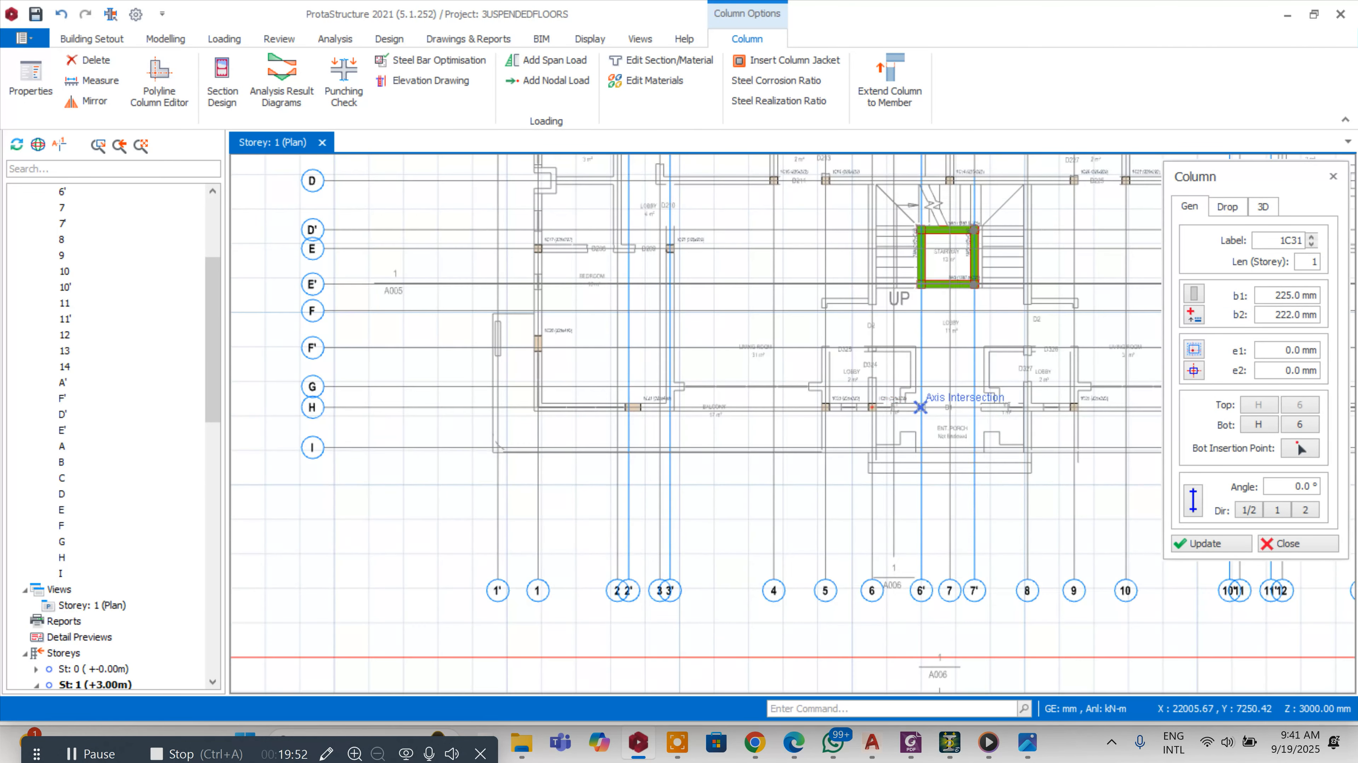
{"action": "scroll", "coordinate": [1027, 428], "scroll_direction": "up", "scroll_amount": 2}
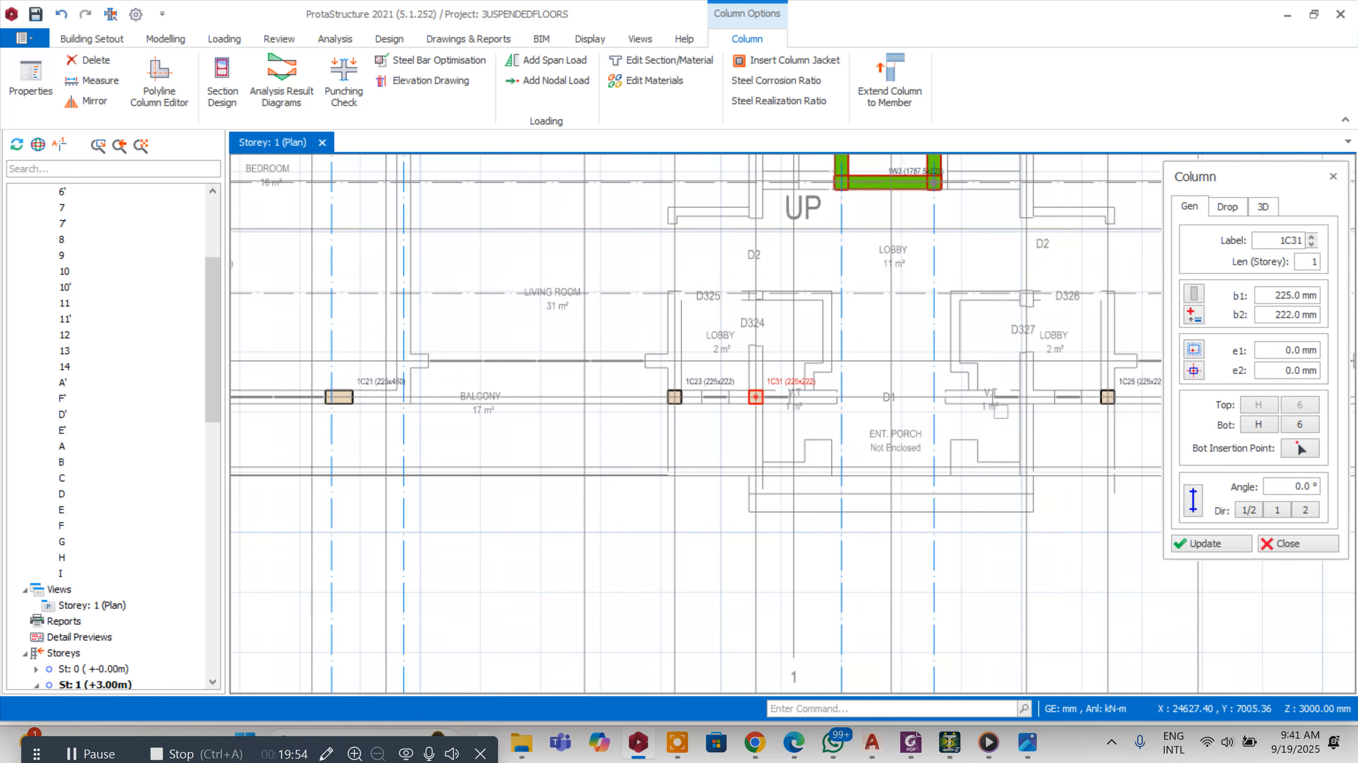
{"action": "left_click", "coordinate": [961, 400]}
{"action": "scroll", "coordinate": [958, 399], "scroll_direction": "down", "scroll_amount": 1}
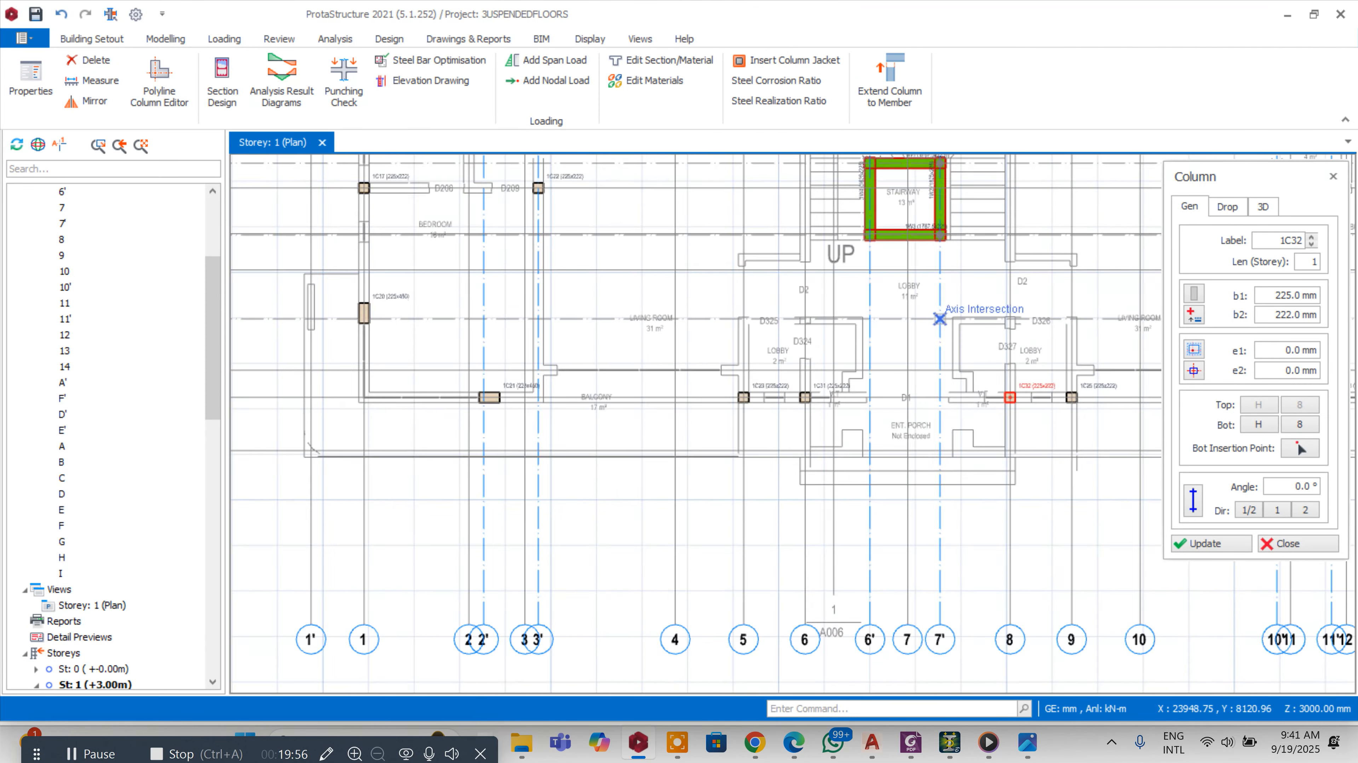
{"action": "scroll", "coordinate": [1007, 249], "scroll_direction": "up", "scroll_amount": 3}
{"action": "scroll", "coordinate": [537, 270], "scroll_direction": "down", "scroll_amount": 3}
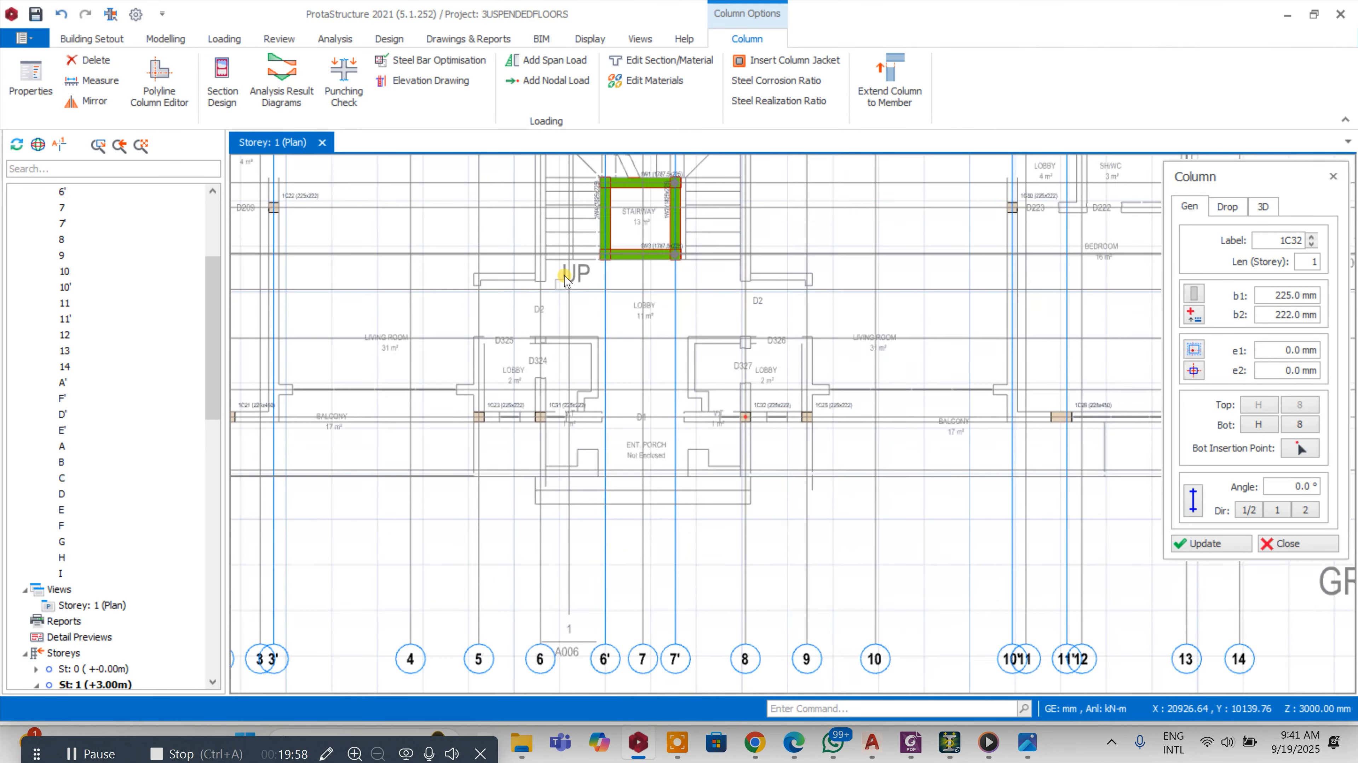
{"action": "key", "text": "Escape"}
Offset axis E' by 487 mm to create a new horizontal axis E" just below the stairway
{"action": "scroll", "coordinate": [524, 252], "scroll_direction": "up", "scroll_amount": 5}
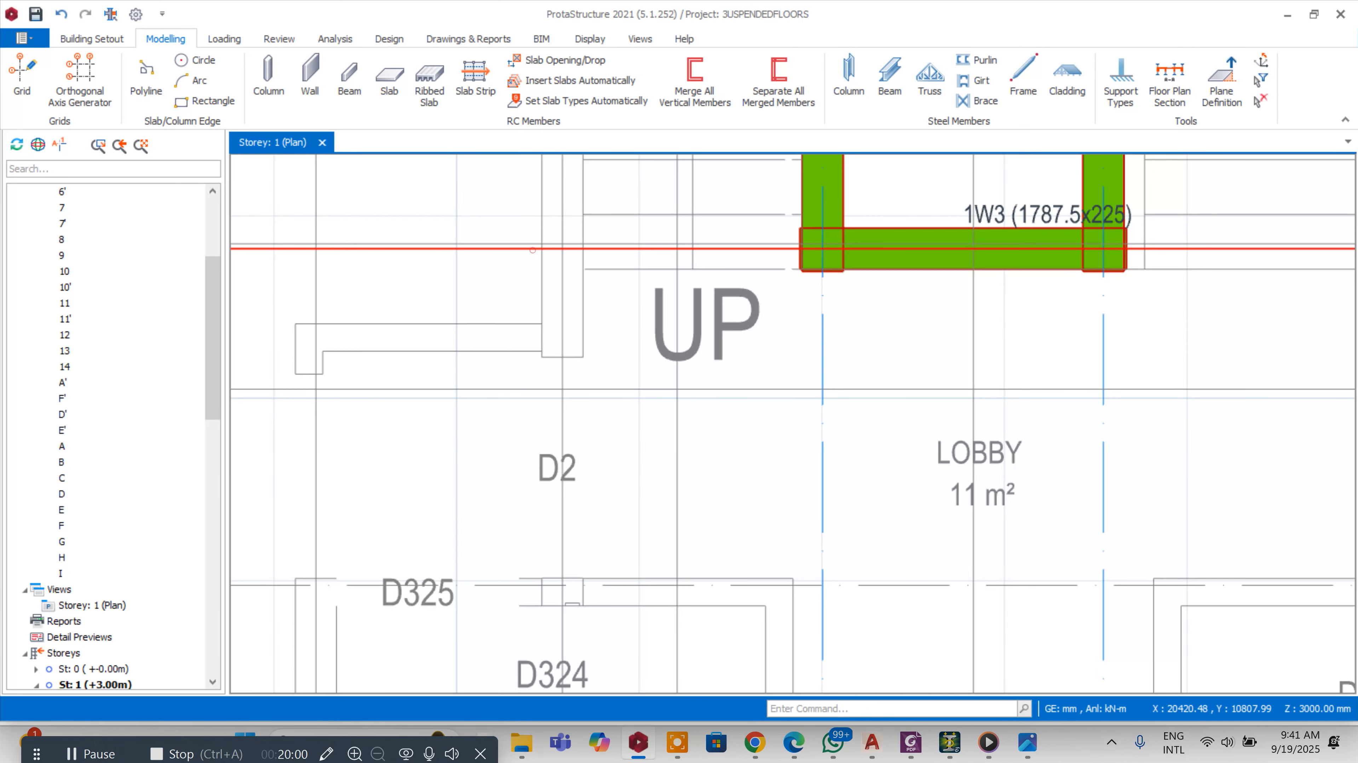
{"action": "right_click", "coordinate": [534, 250]}
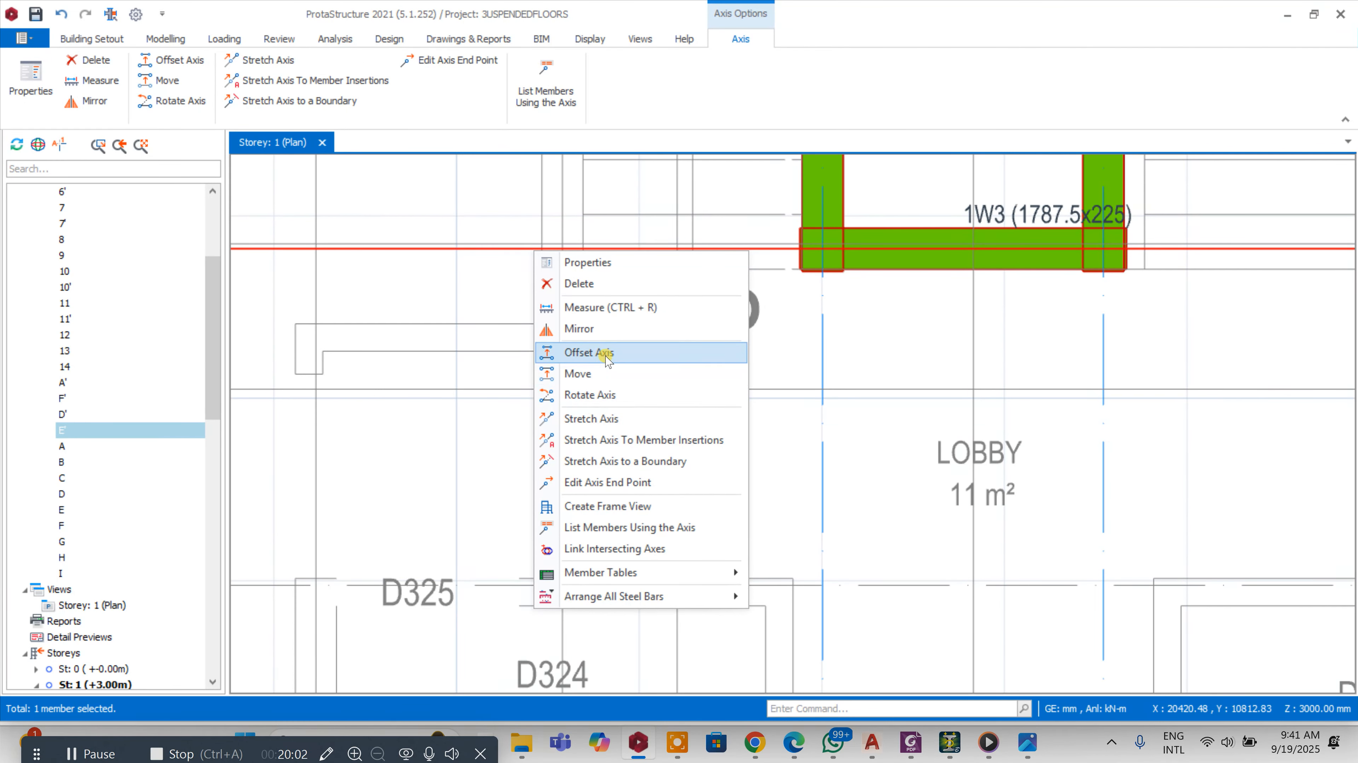
{"action": "left_click", "coordinate": [593, 352]}
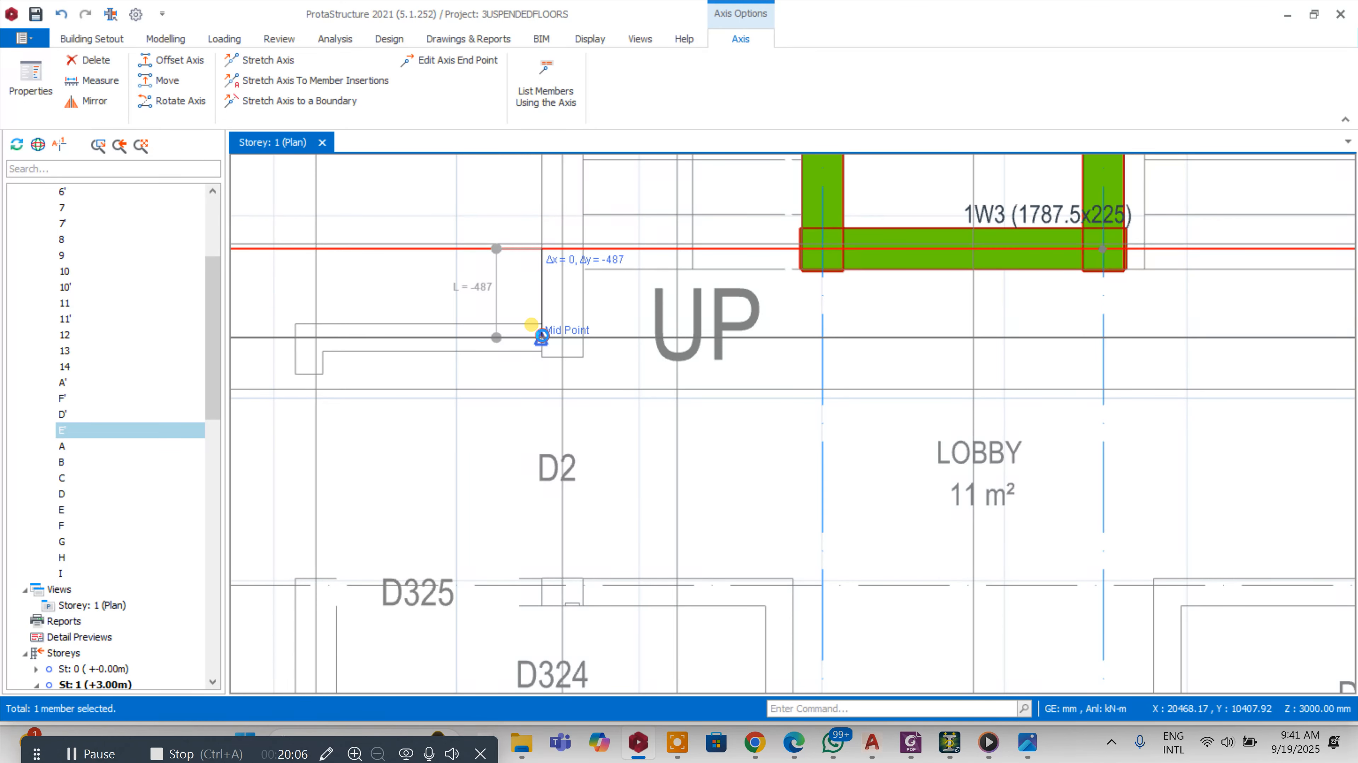
{"action": "left_click", "coordinate": [541, 337]}
{"action": "scroll", "coordinate": [504, 301], "scroll_direction": "down", "scroll_amount": 3}
{"action": "scroll", "coordinate": [711, 300], "scroll_direction": "down", "scroll_amount": 4}
{"action": "scroll", "coordinate": [1069, 301], "scroll_direction": "up", "scroll_amount": 5}
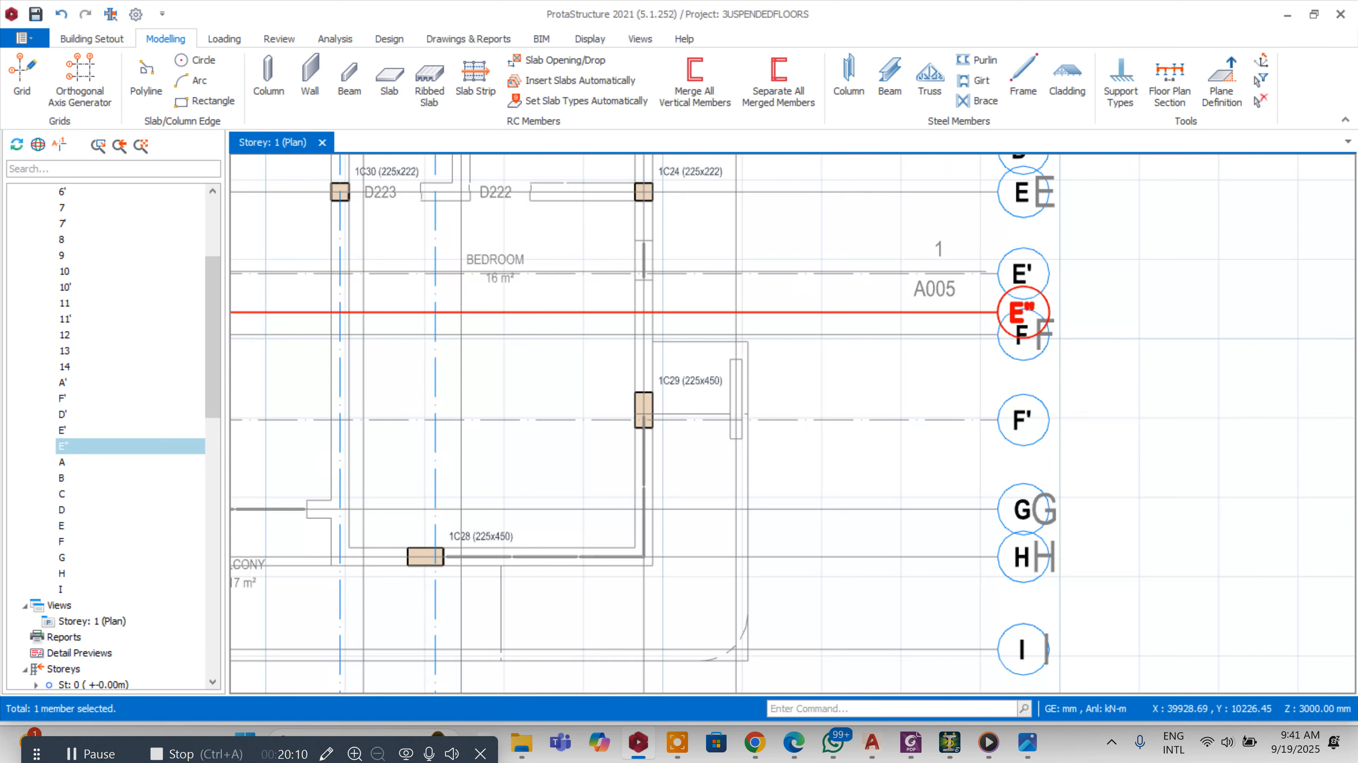
{"action": "scroll", "coordinate": [1047, 294], "scroll_direction": "down", "scroll_amount": 3}
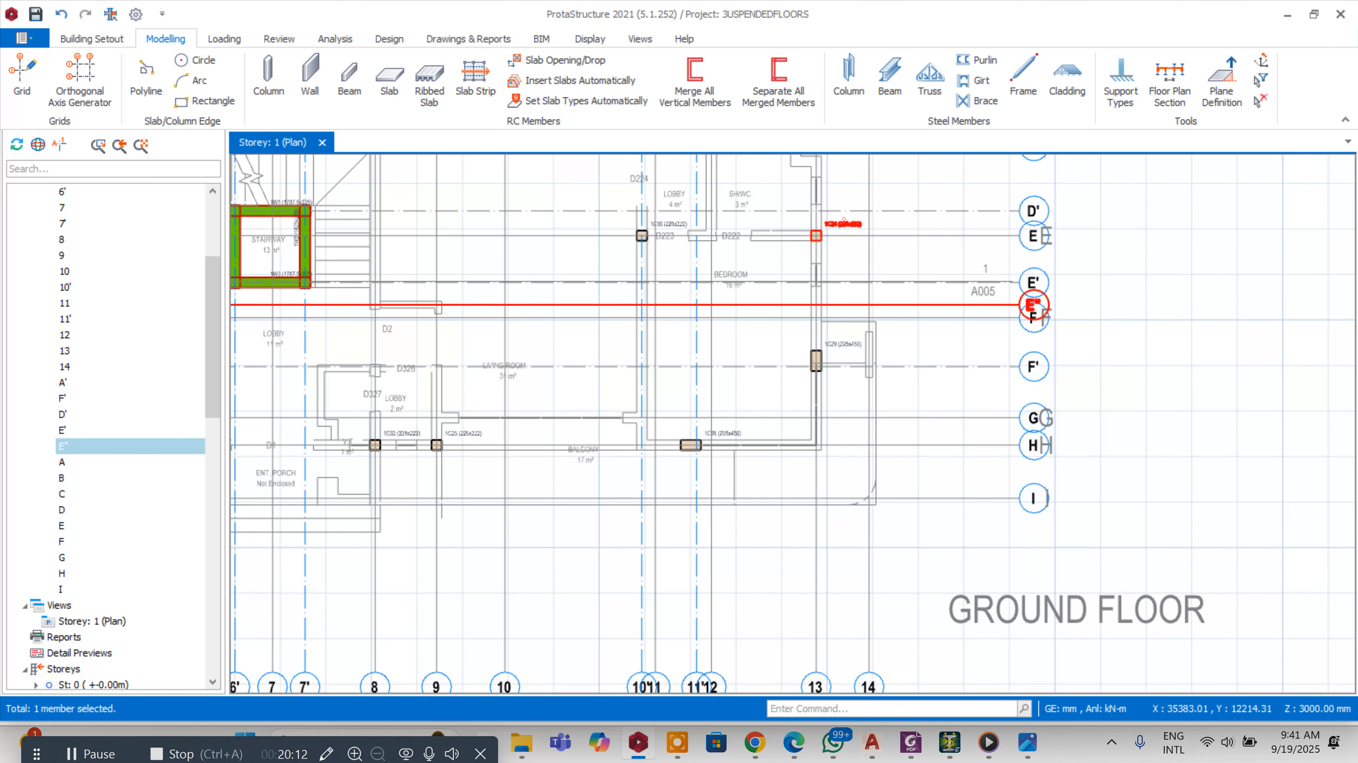
Load column 1C24's properties and place two matching 225x222 columns on axis E" on both sides of the stairway
{"action": "right_click", "coordinate": [844, 220]}
{"action": "left_click", "coordinate": [897, 105]}
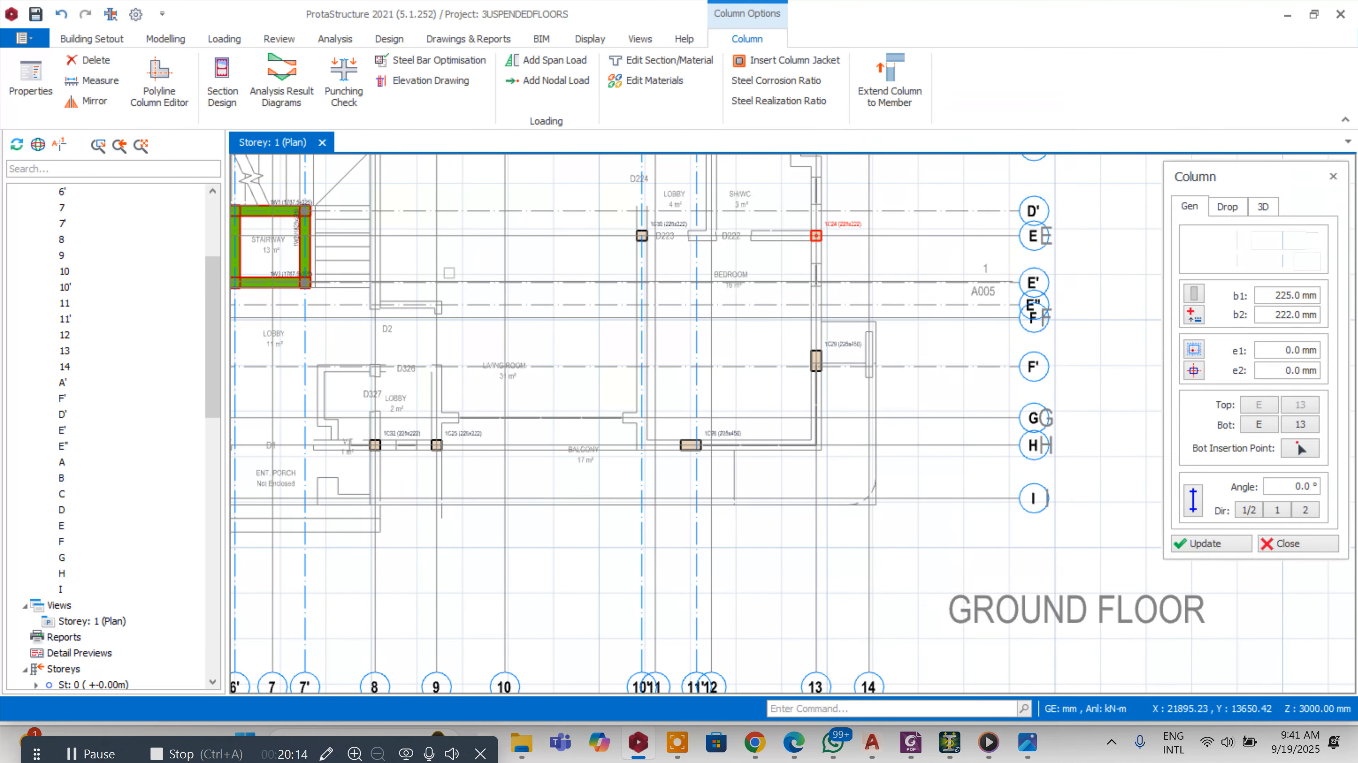
{"action": "scroll", "coordinate": [375, 302], "scroll_direction": "up", "scroll_amount": 3}
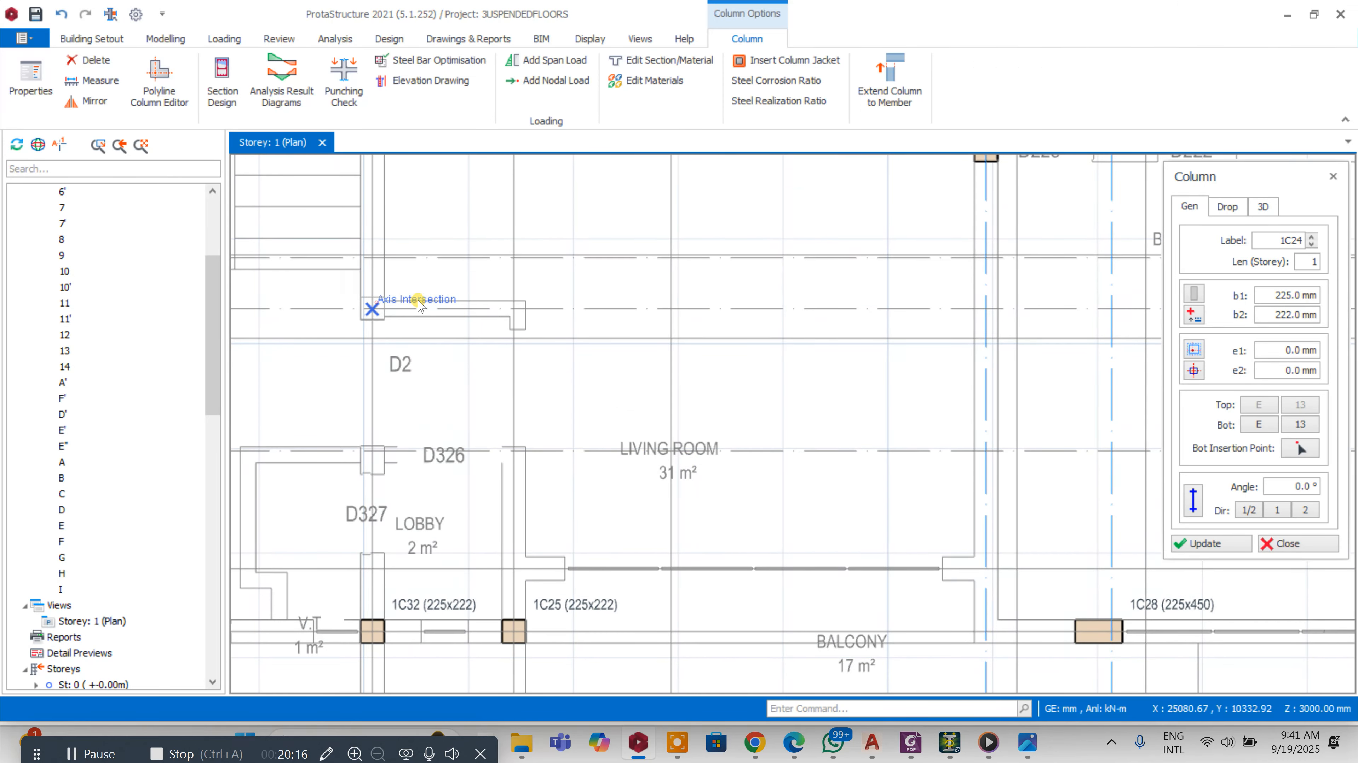
{"action": "left_click", "coordinate": [394, 301]}
{"action": "scroll", "coordinate": [375, 304], "scroll_direction": "up", "scroll_amount": 5}
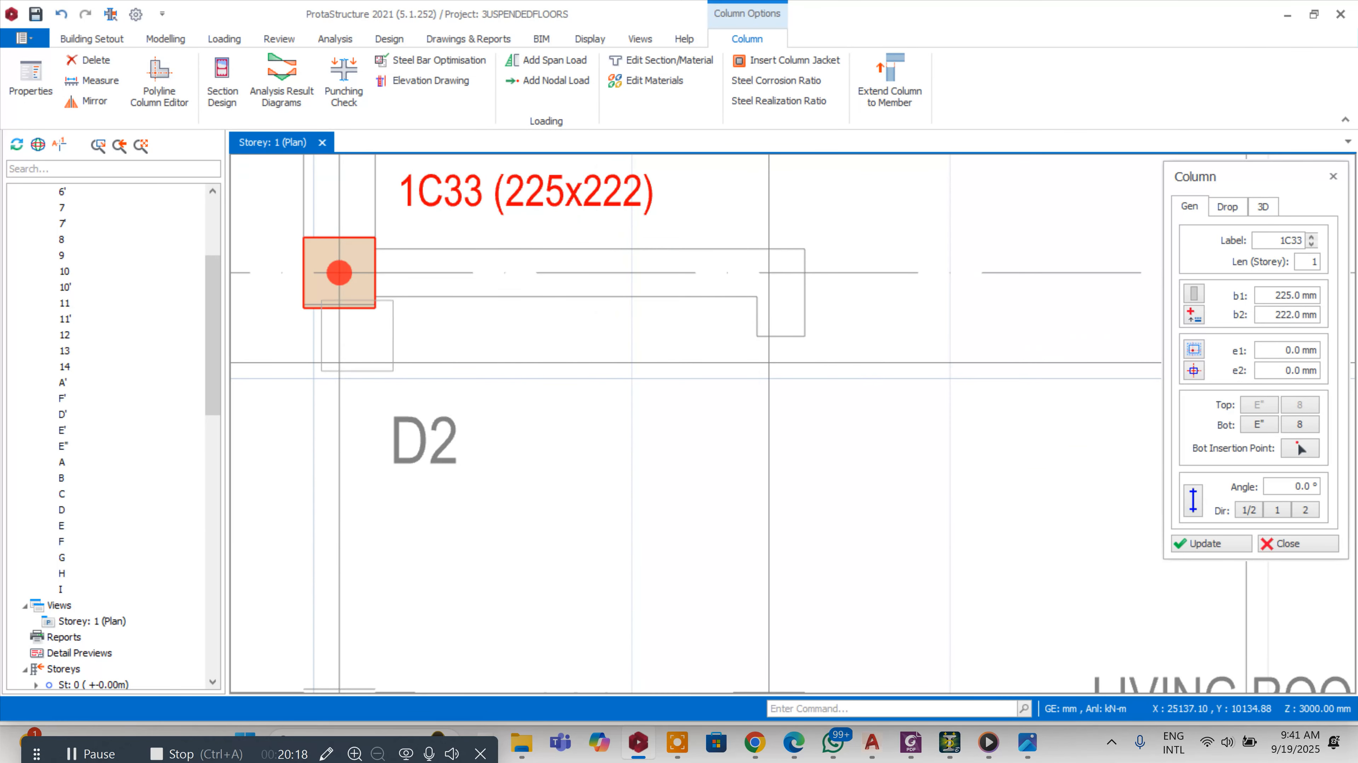
{"action": "scroll", "coordinate": [855, 321], "scroll_direction": "down", "scroll_amount": 9}
{"action": "scroll", "coordinate": [748, 304], "scroll_direction": "up", "scroll_amount": 5}
{"action": "scroll", "coordinate": [774, 314], "scroll_direction": "up", "scroll_amount": 3}
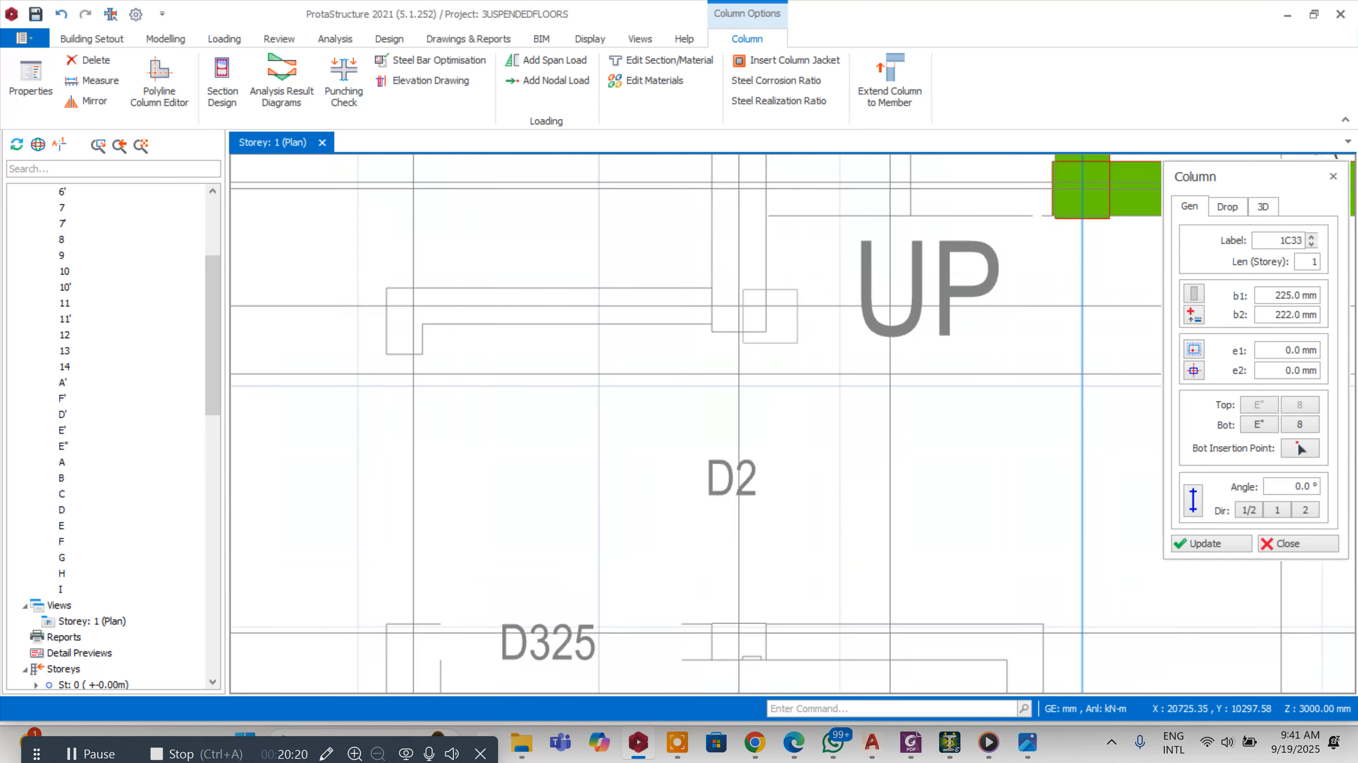
{"action": "left_click", "coordinate": [745, 303]}
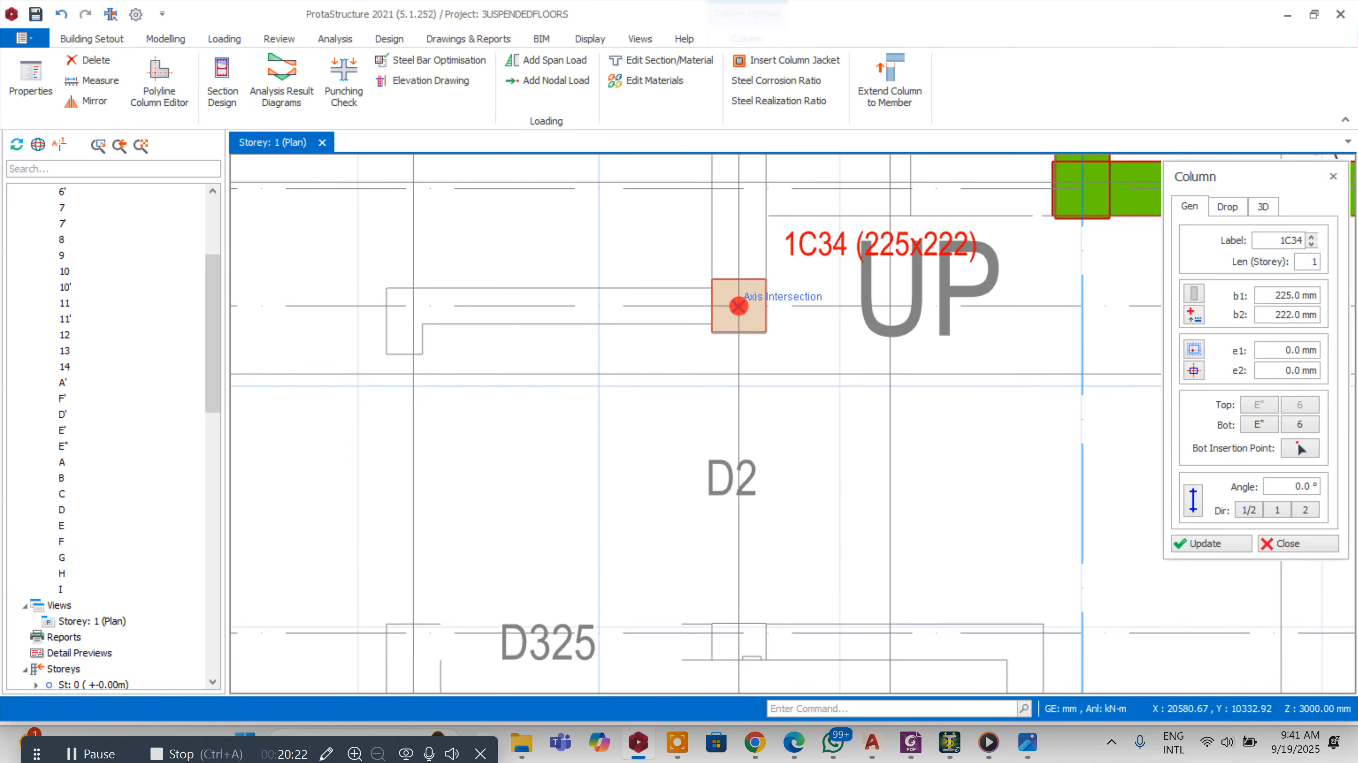
{"action": "scroll", "coordinate": [648, 284], "scroll_direction": "down", "scroll_amount": 5}
{"action": "scroll", "coordinate": [649, 285], "scroll_direction": "down", "scroll_amount": 4}
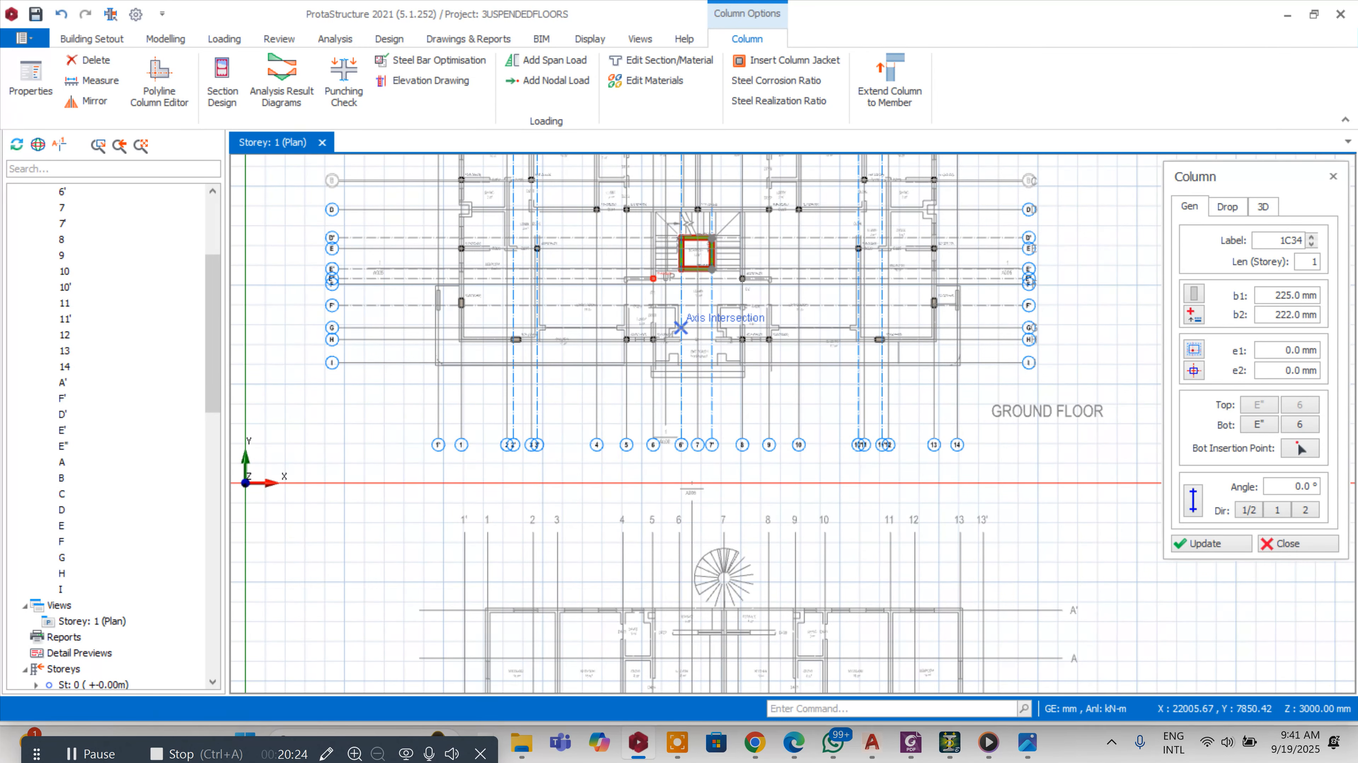
{"action": "key", "text": "Escape"}
Load column 1C5's properties and place three matching 225x222 columns along axis A at the store and kitchen walls
{"action": "scroll", "coordinate": [665, 271], "scroll_direction": "up", "scroll_amount": 3}
{"action": "scroll", "coordinate": [693, 369], "scroll_direction": "down", "scroll_amount": 5}
{"action": "scroll", "coordinate": [674, 284], "scroll_direction": "up", "scroll_amount": 2}
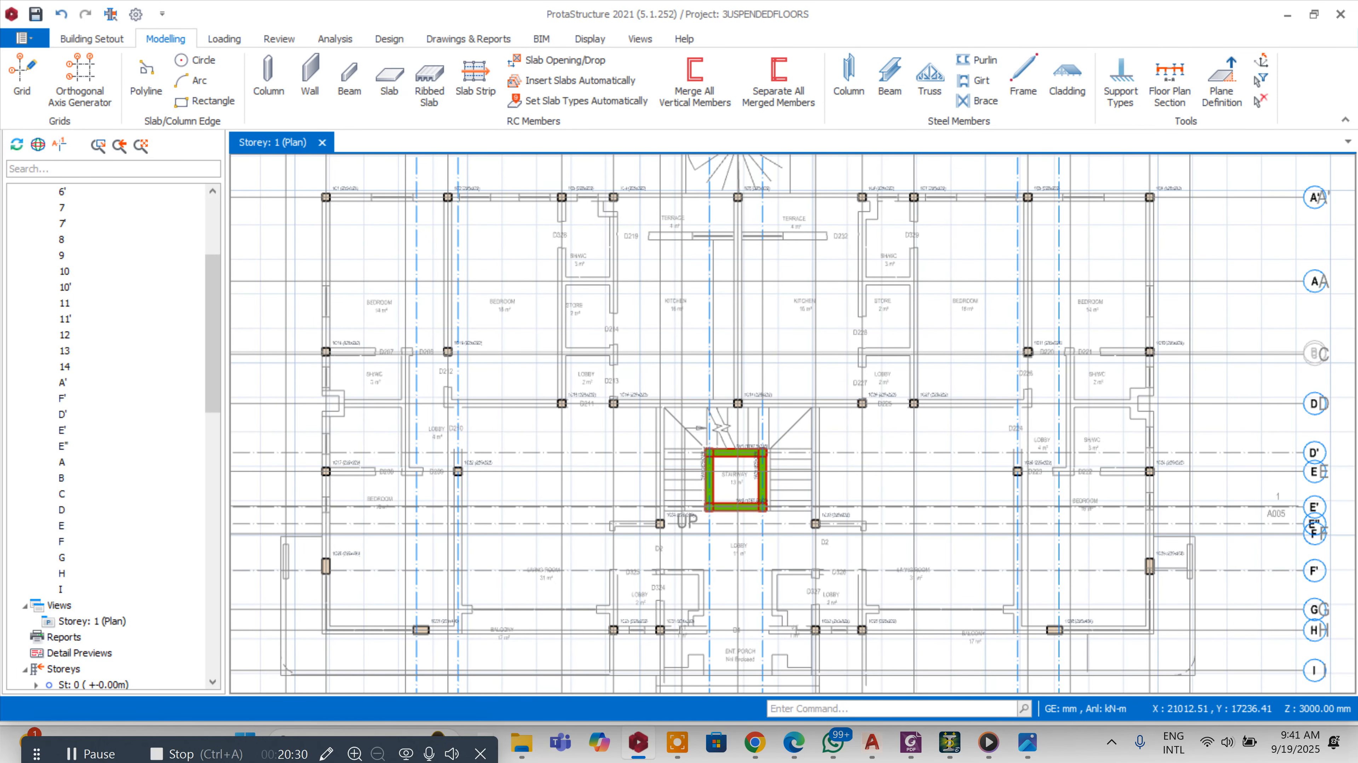
{"action": "scroll", "coordinate": [737, 198], "scroll_direction": "up", "scroll_amount": 3}
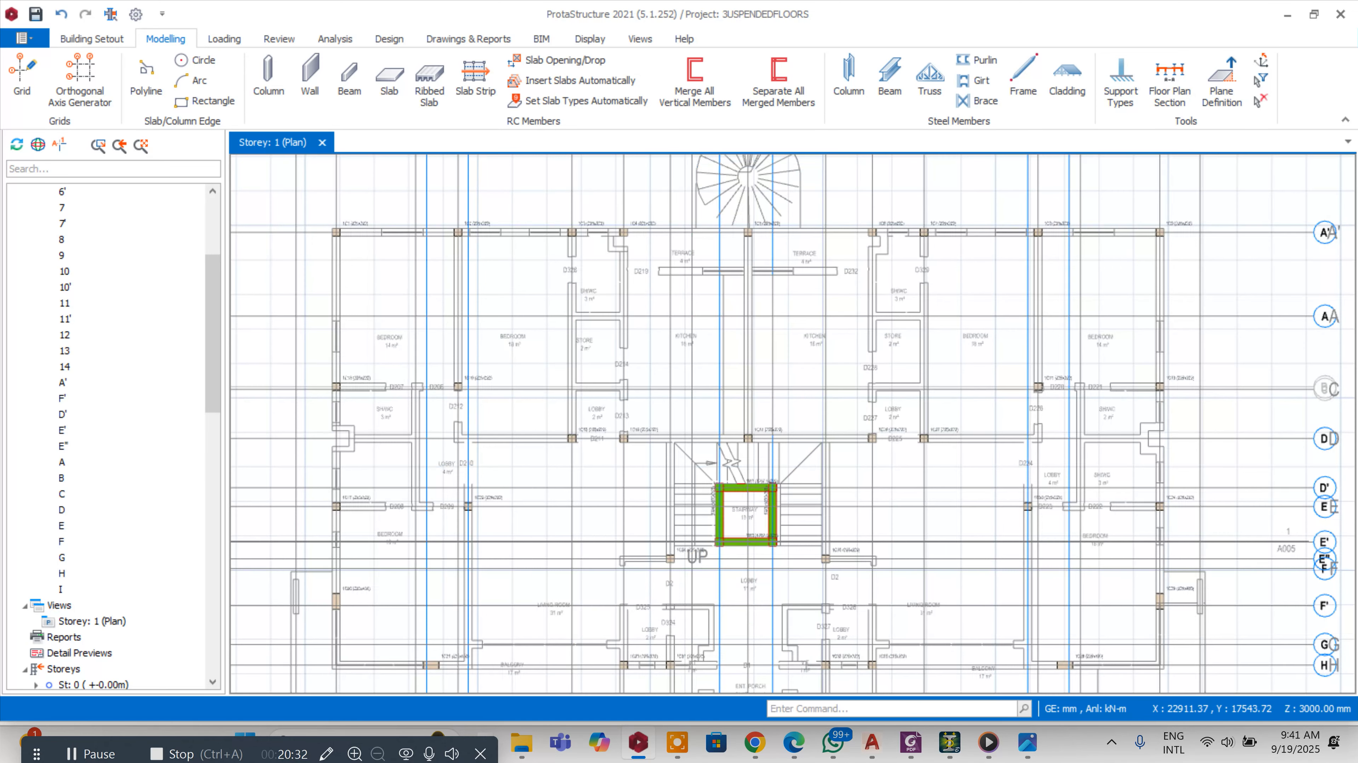
{"action": "right_click", "coordinate": [763, 222]}
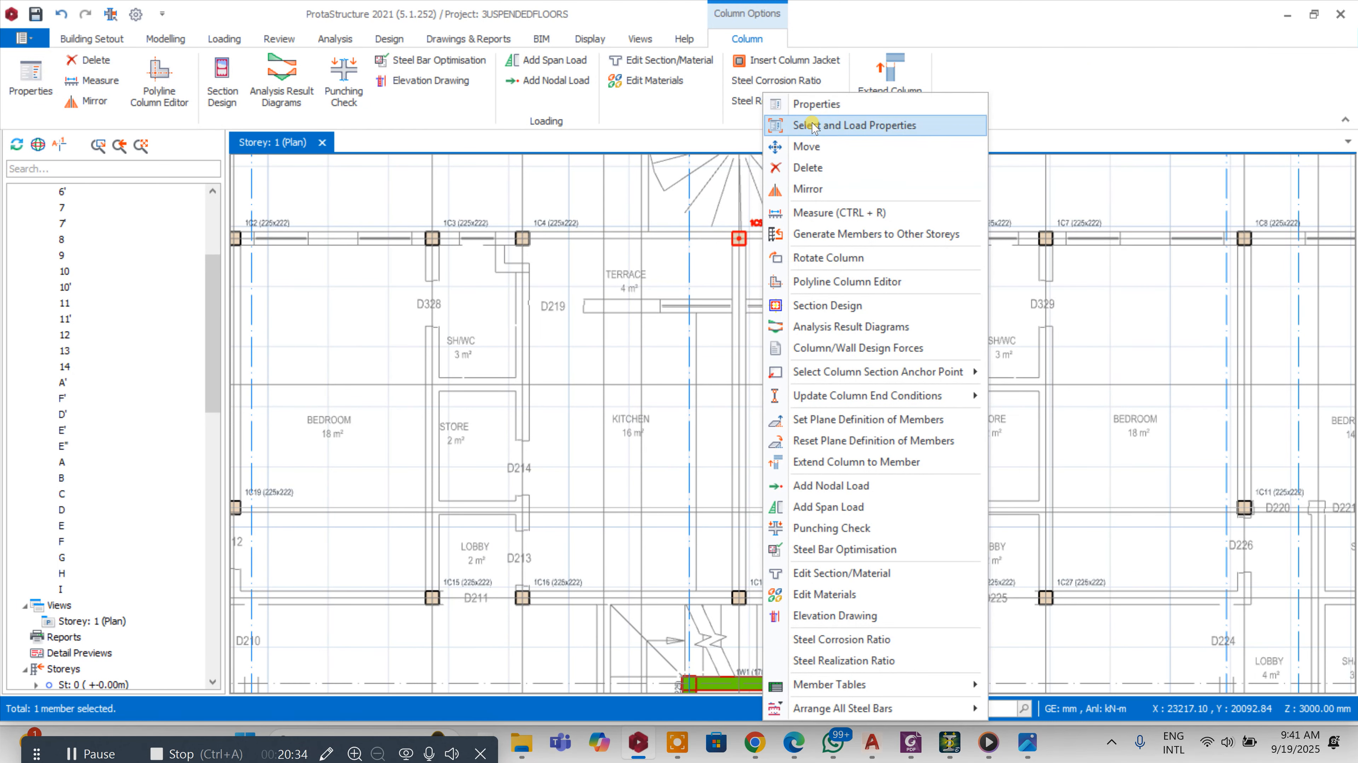
{"action": "left_click", "coordinate": [812, 105]}
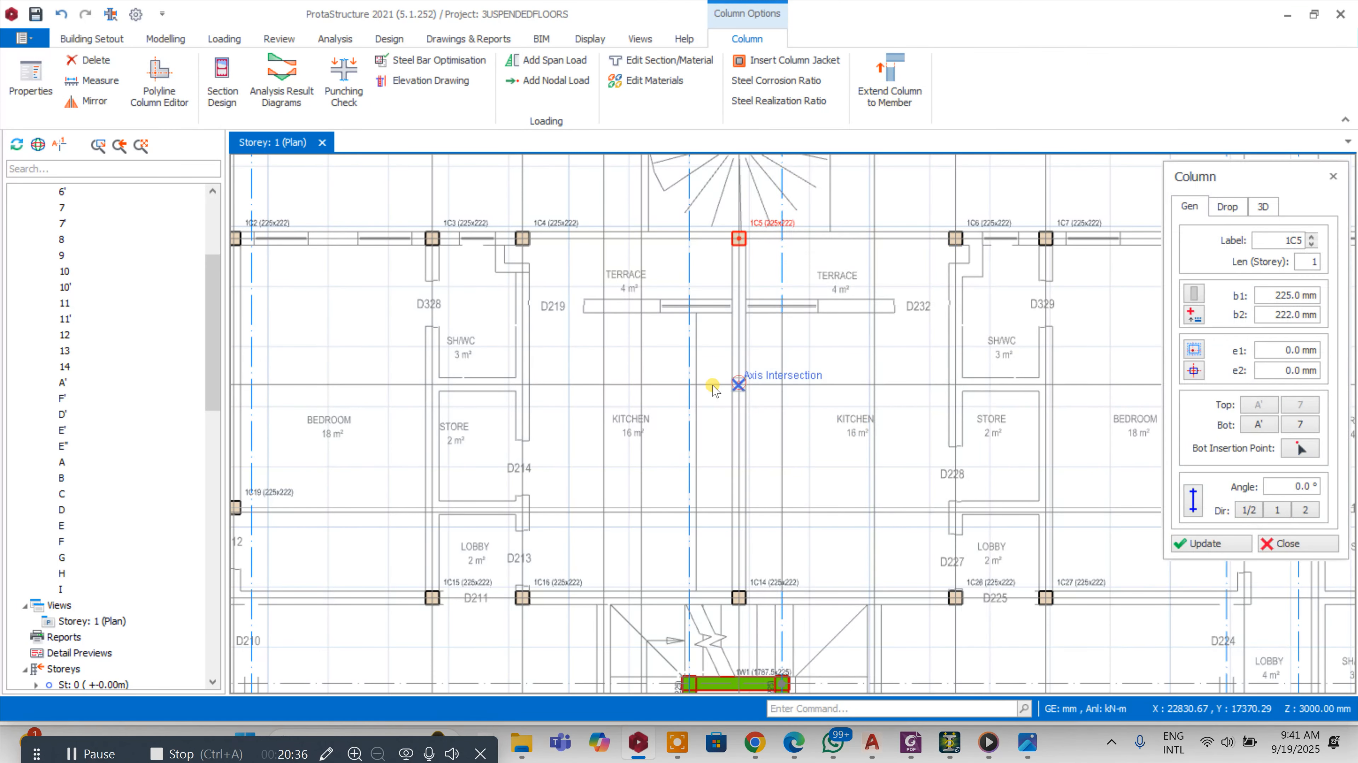
{"action": "left_click", "coordinate": [738, 384]}
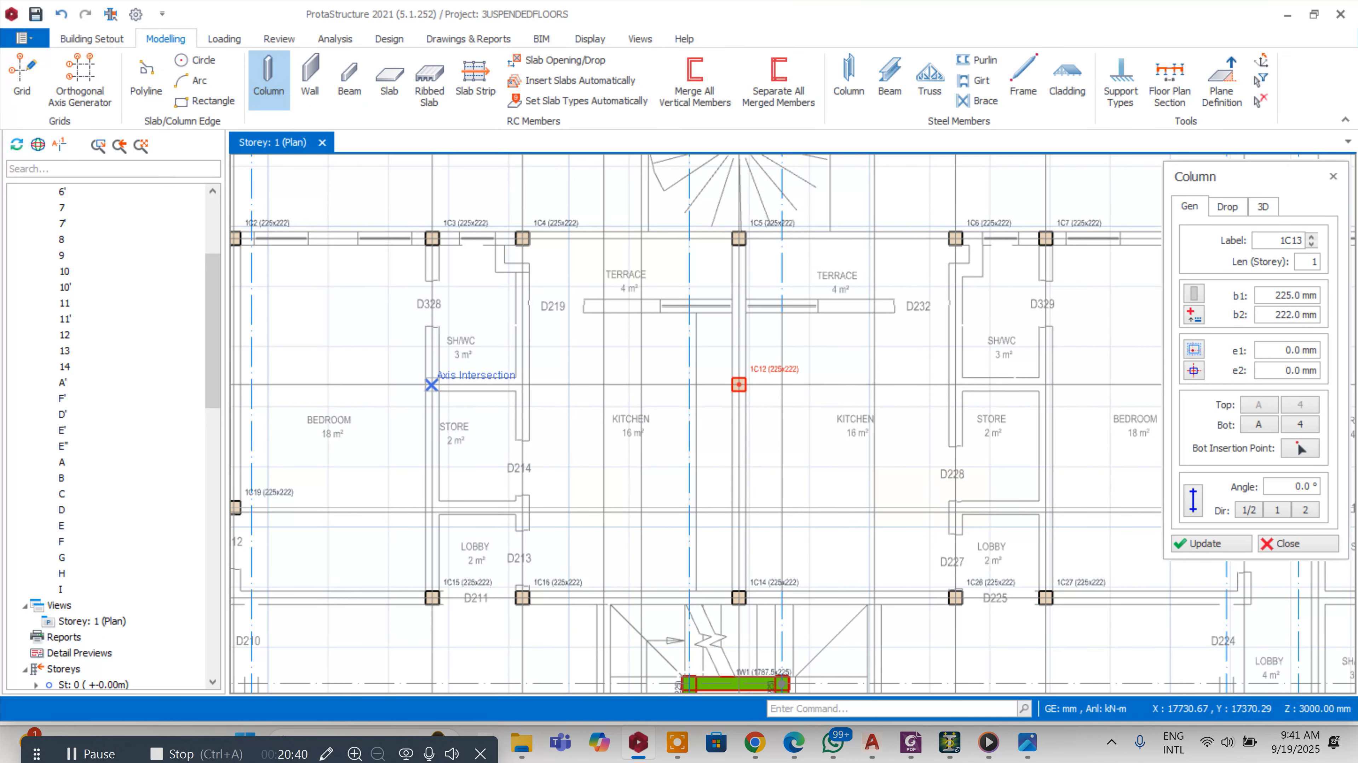
{"action": "left_click", "coordinate": [431, 385]}
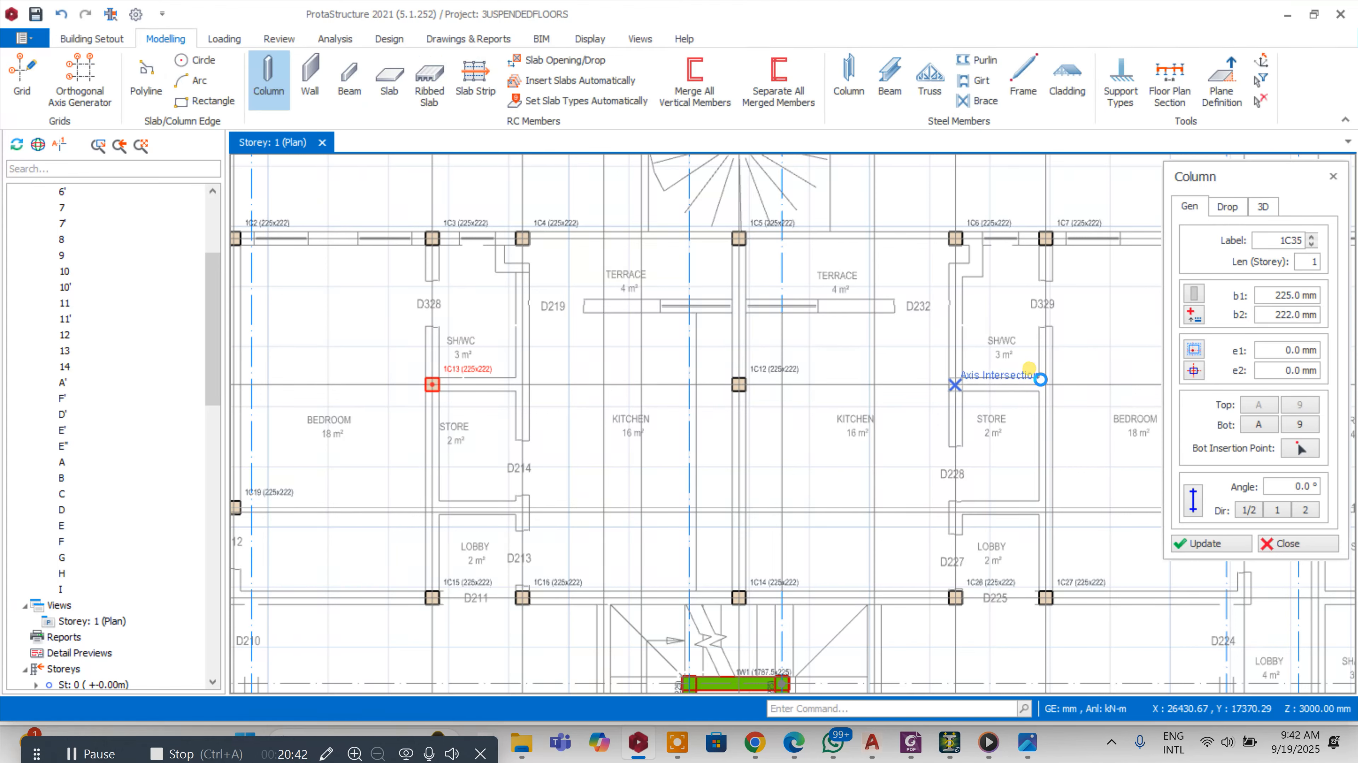
{"action": "left_click", "coordinate": [1039, 379]}
Review the column layout around the stairway across the whole floor plan
{"action": "scroll", "coordinate": [796, 352], "scroll_direction": "down", "scroll_amount": 2}
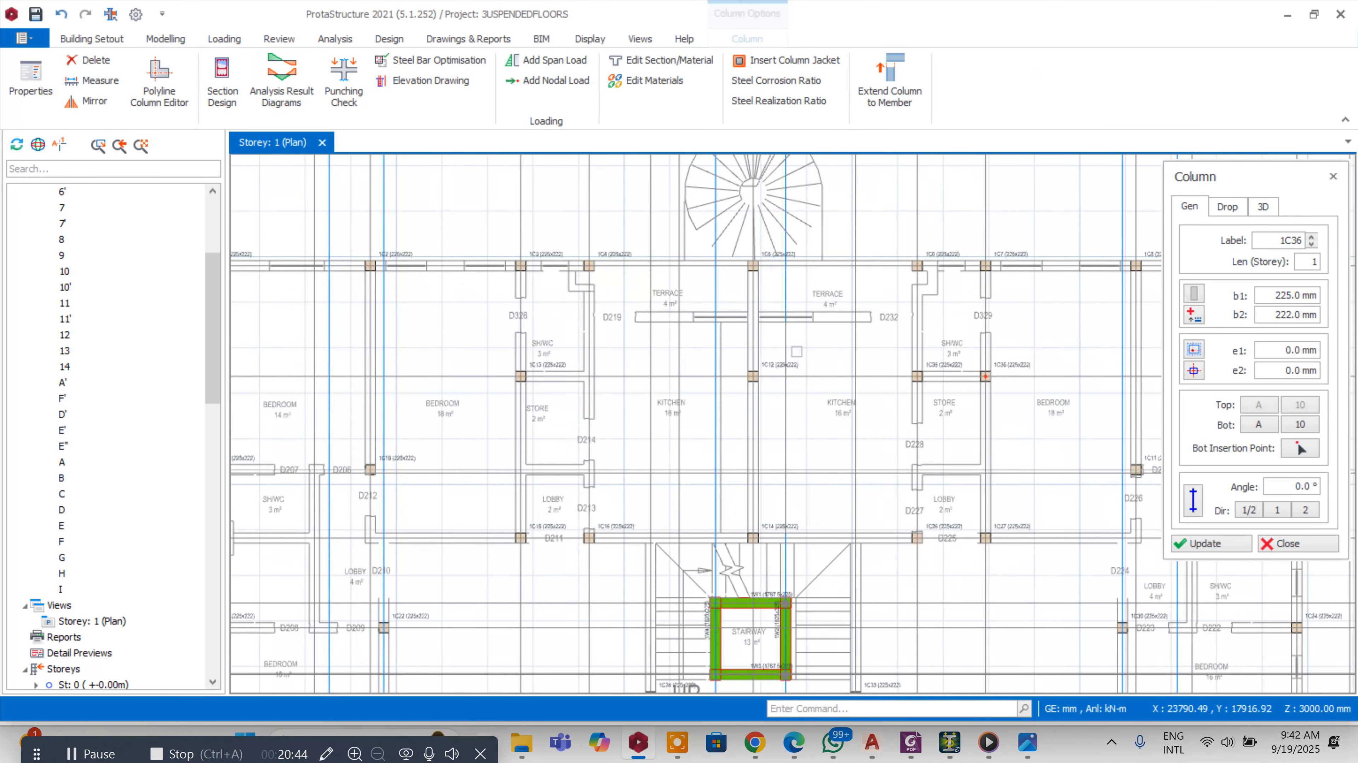
{"action": "scroll", "coordinate": [797, 351], "scroll_direction": "down", "scroll_amount": 1}
{"action": "scroll", "coordinate": [684, 358], "scroll_direction": "down", "scroll_amount": 1}
{"action": "scroll", "coordinate": [962, 392], "scroll_direction": "up", "scroll_amount": 1}
{"action": "scroll", "coordinate": [687, 359], "scroll_direction": "down", "scroll_amount": 3}
{"action": "scroll", "coordinate": [933, 376], "scroll_direction": "up", "scroll_amount": 3}
{"action": "scroll", "coordinate": [891, 362], "scroll_direction": "down", "scroll_amount": 3}
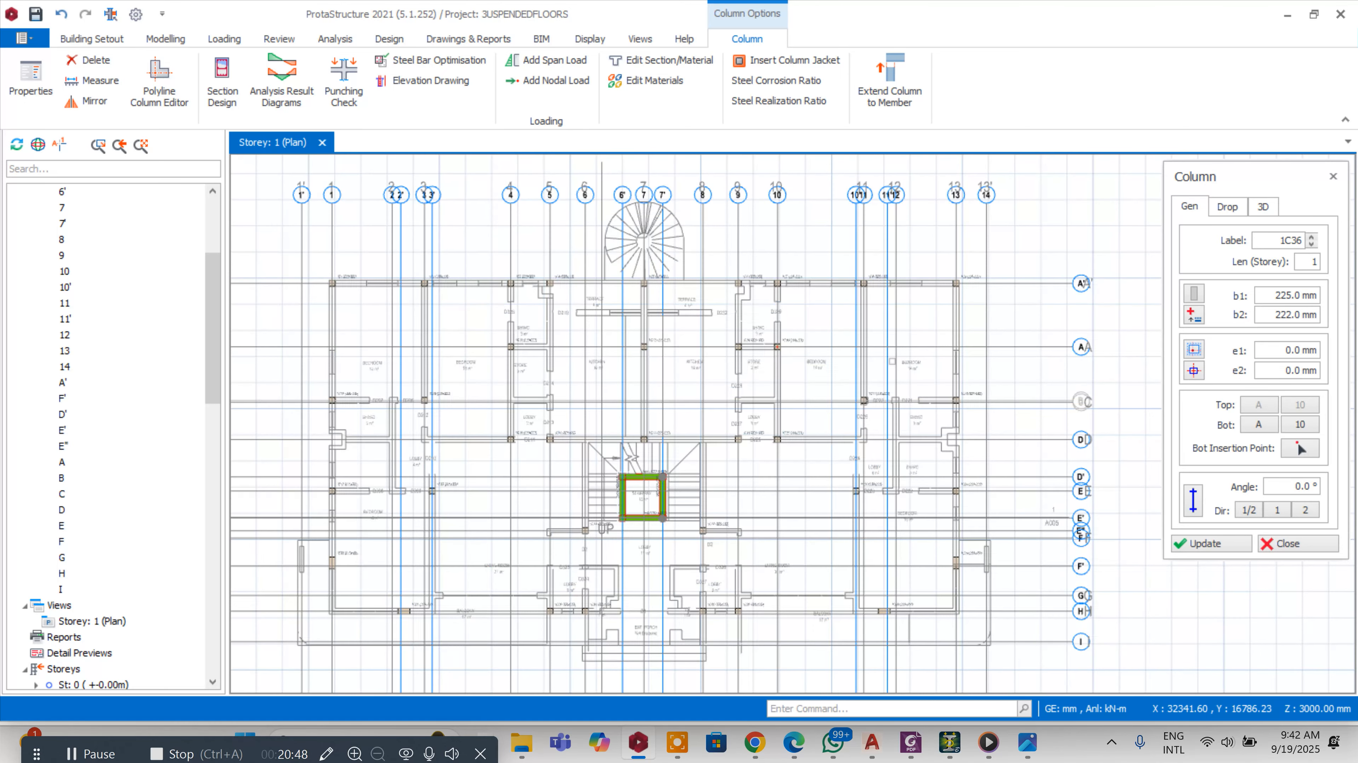
{"action": "scroll", "coordinate": [891, 362], "scroll_direction": "up", "scroll_amount": 2}
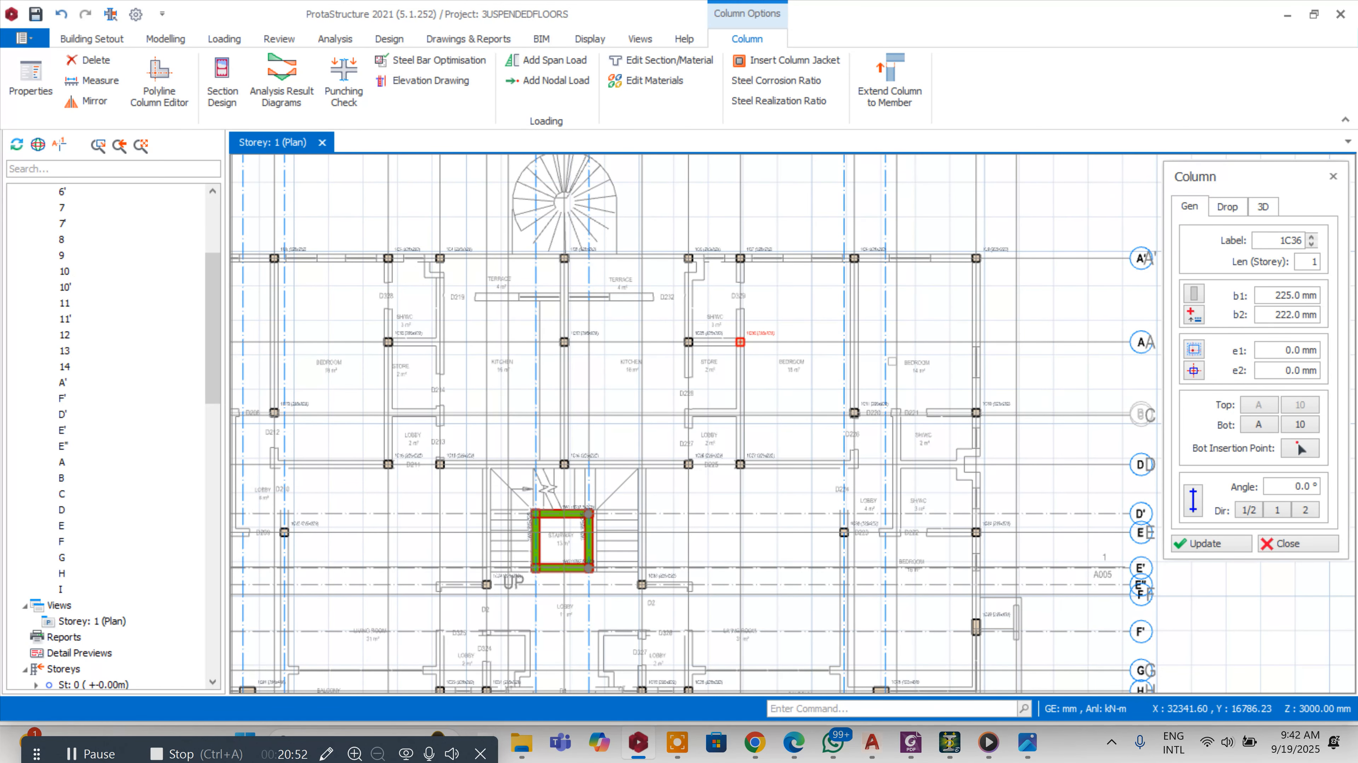
{"action": "scroll", "coordinate": [739, 342], "scroll_direction": "down", "scroll_amount": 2}
{"action": "scroll", "coordinate": [775, 390], "scroll_direction": "up", "scroll_amount": 4}
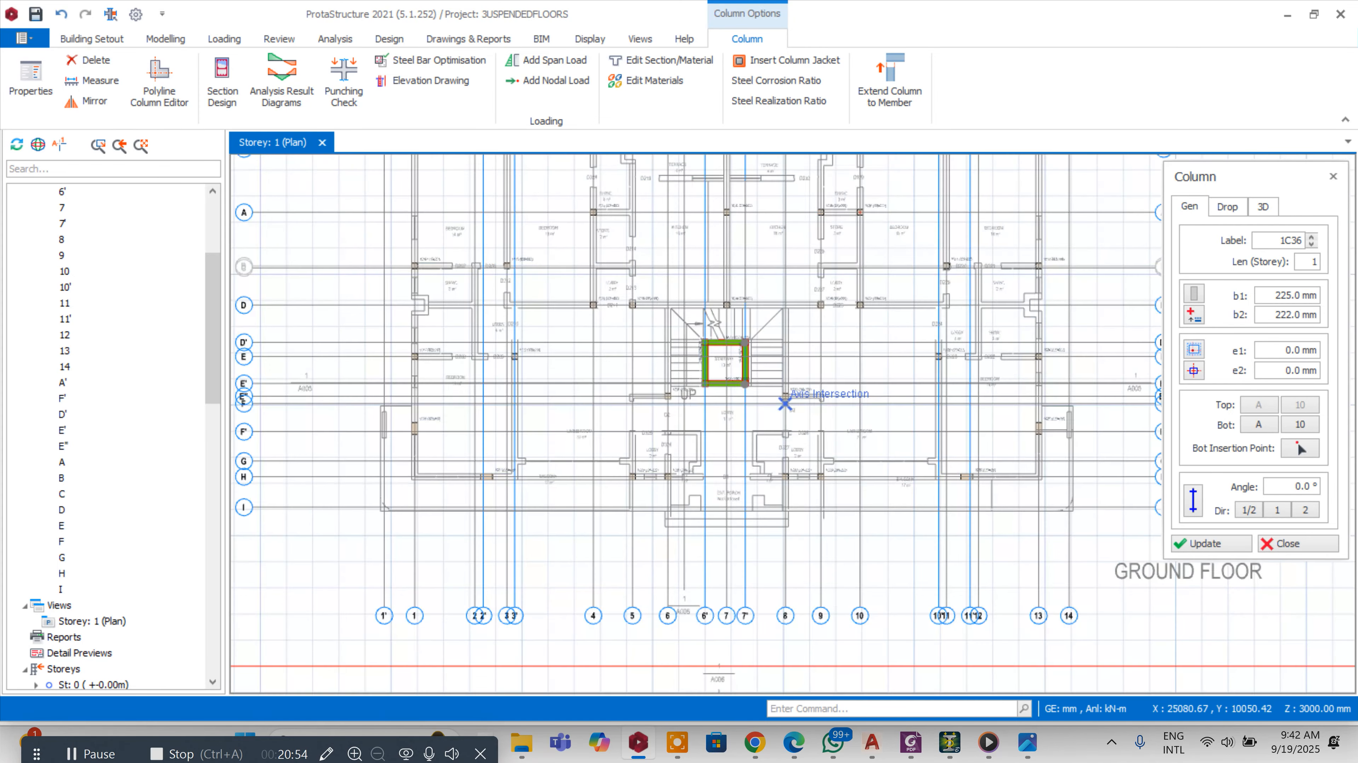
{"action": "left_click", "coordinate": [775, 389]}
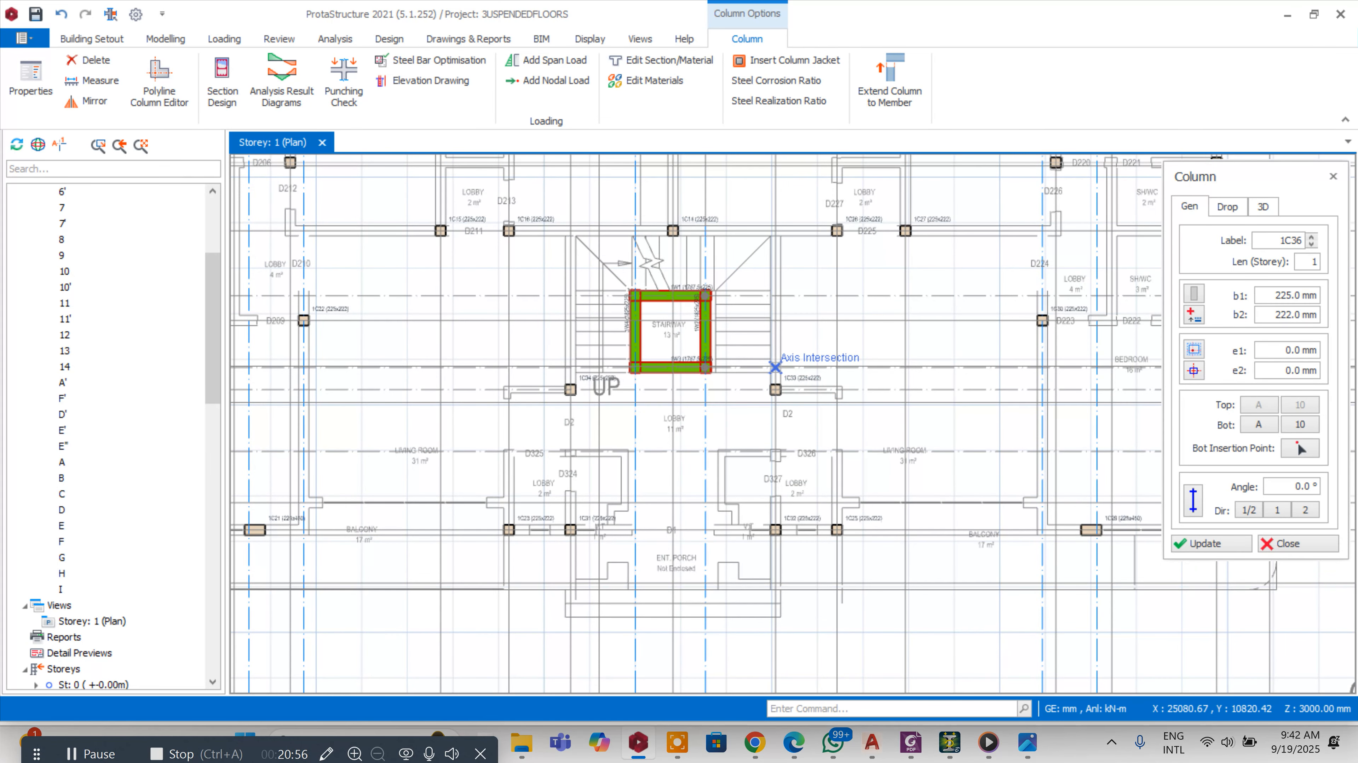